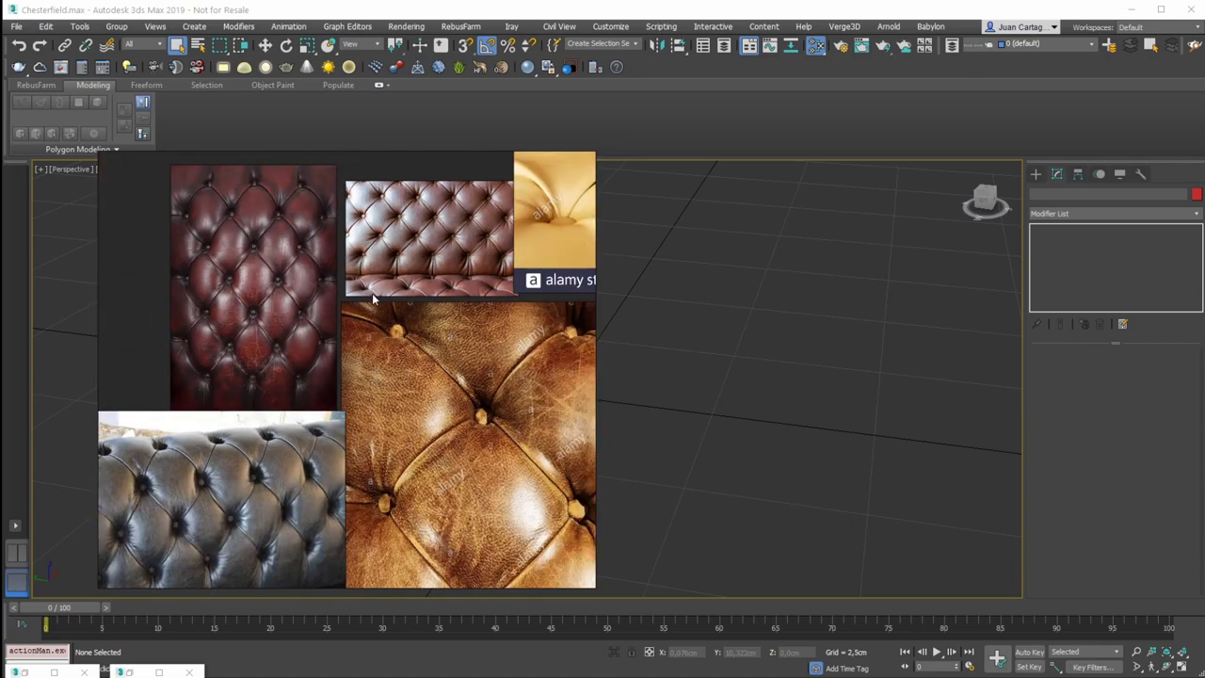
Examine the tufted leather reference images, focusing on the diamond button pattern of the dark red upholstery
{"action": "right_click_drag", "start_coordinate": [372, 339], "coordinate": [347, 324]}
{"action": "middle_click_drag", "start_coordinate": [697, 312], "coordinate": [686, 346], "text": "alt"}
{"action": "scroll", "coordinate": [705, 323], "scroll_direction": "down", "scroll_amount": 3}
{"action": "middle_click_drag", "start_coordinate": [342, 330], "coordinate": [294, 334]}
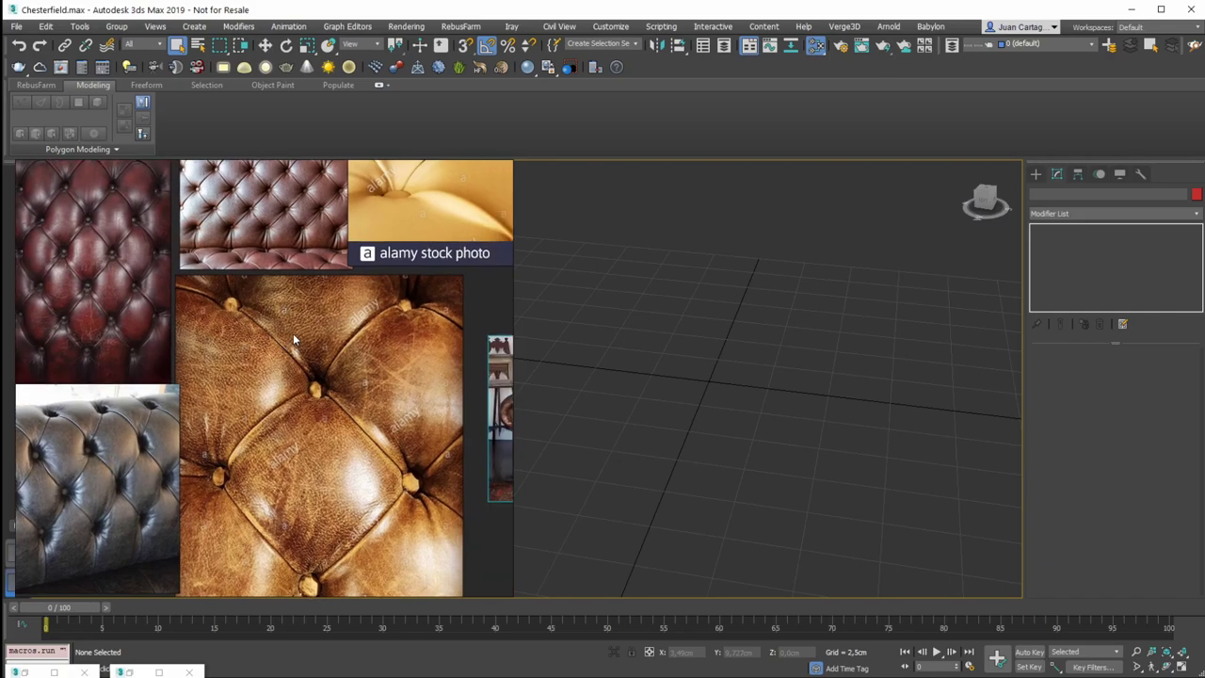
{"action": "scroll", "coordinate": [294, 331], "scroll_direction": "down", "scroll_amount": 5}
{"action": "scroll", "coordinate": [243, 306], "scroll_direction": "up", "scroll_amount": 3}
{"action": "middle_click_drag", "start_coordinate": [287, 290], "coordinate": [324, 264]}
{"action": "scroll", "coordinate": [324, 268], "scroll_direction": "up", "scroll_amount": 2}
{"action": "middle_click_drag", "start_coordinate": [216, 250], "coordinate": [243, 254]}
{"action": "scroll", "coordinate": [273, 311], "scroll_direction": "up", "scroll_amount": 3}
{"action": "scroll", "coordinate": [281, 313], "scroll_direction": "up", "scroll_amount": 1}
Draw a plane about 12 cm wide and 8.2 cm long around the grid origin in the Top view
{"action": "middle_click_drag", "start_coordinate": [721, 329], "coordinate": [837, 339], "text": "alt"}
{"action": "key", "text": "t"}
{"action": "scroll", "coordinate": [818, 352], "scroll_direction": "up", "scroll_amount": 2}
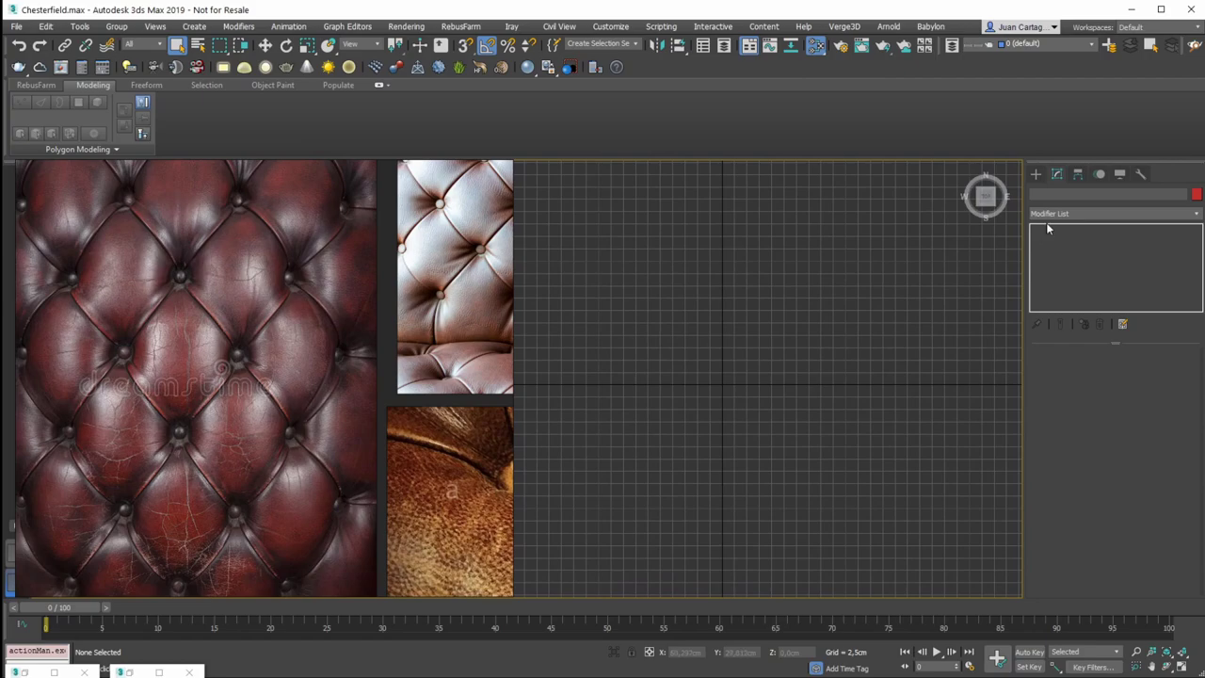
{"action": "left_click", "coordinate": [1036, 173]}
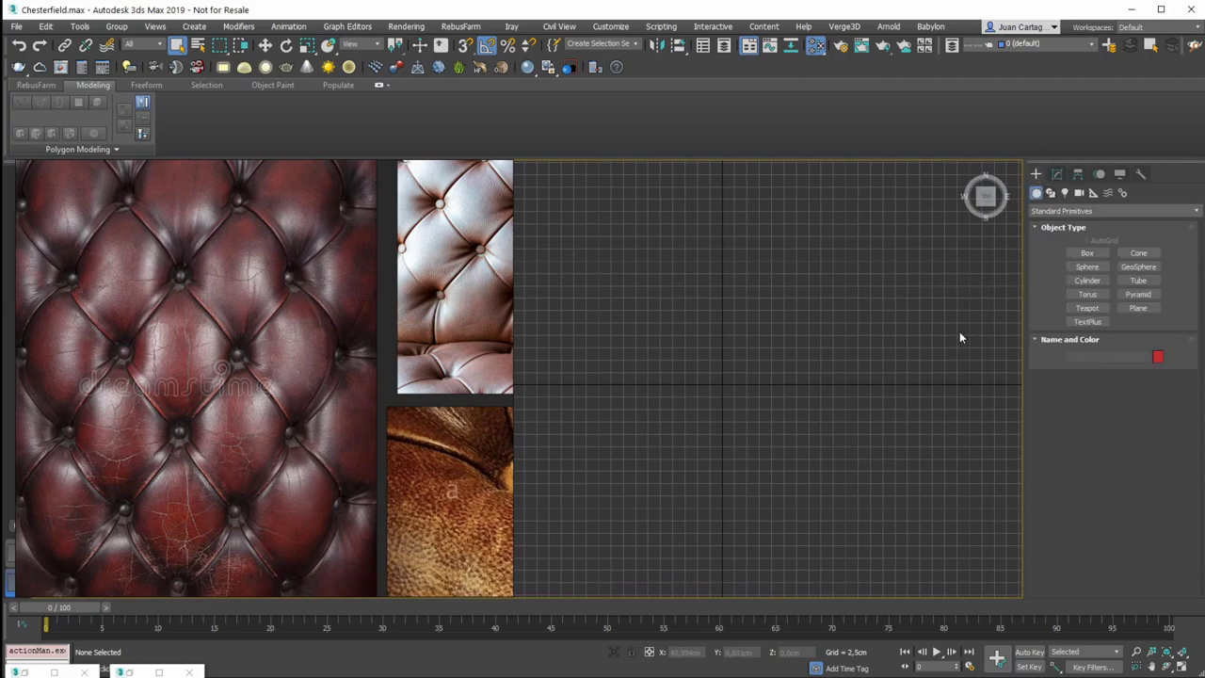
{"action": "left_click", "coordinate": [1137, 308]}
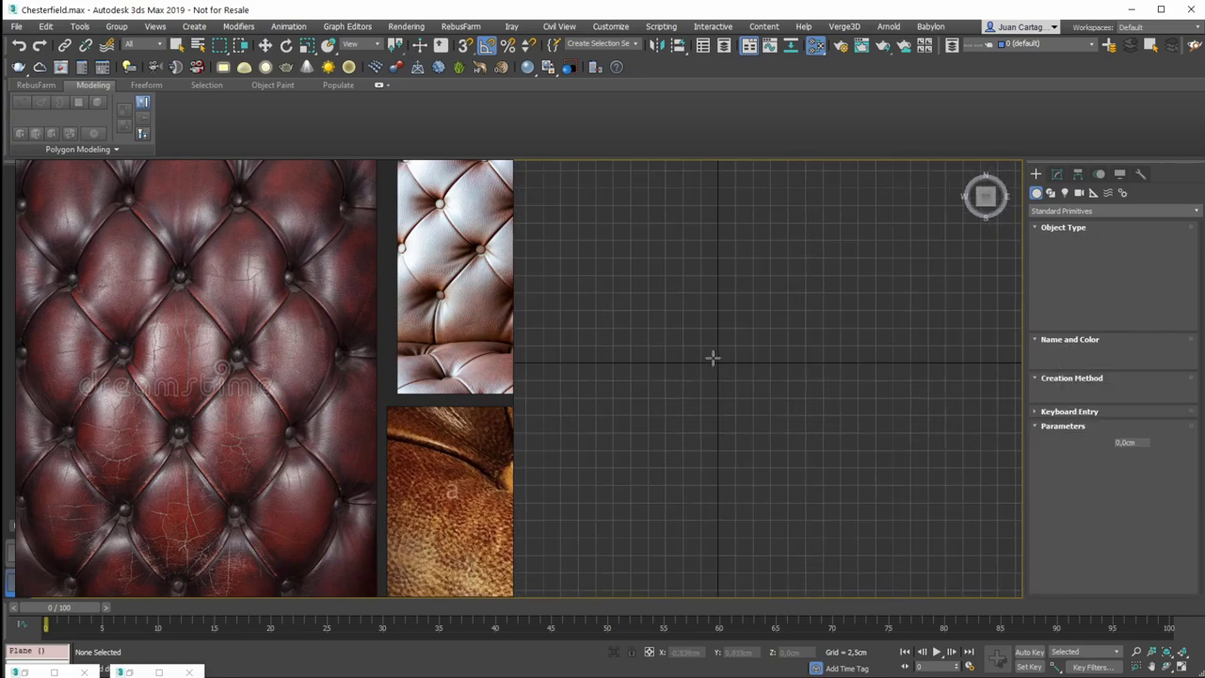
{"action": "left_click_drag", "start_coordinate": [780, 329], "coordinate": [659, 411]}
{"action": "key", "text": "w"}
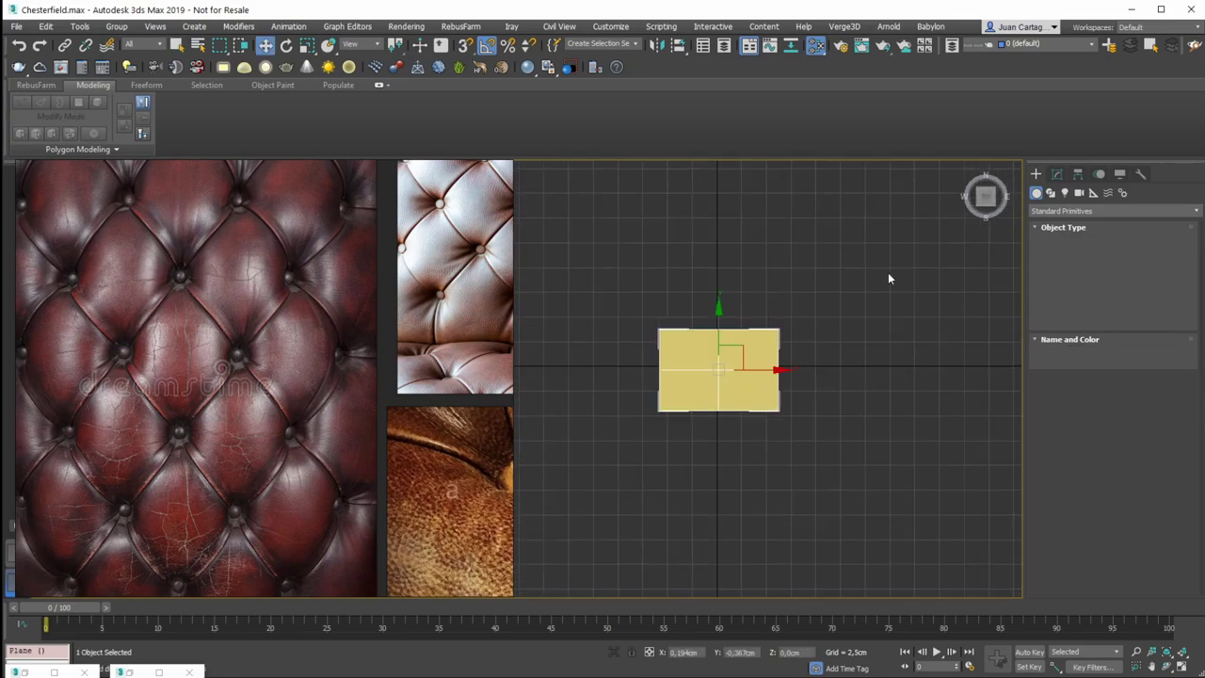
Set the plane's length and width to 10 cm each
{"action": "left_click", "coordinate": [1056, 175]}
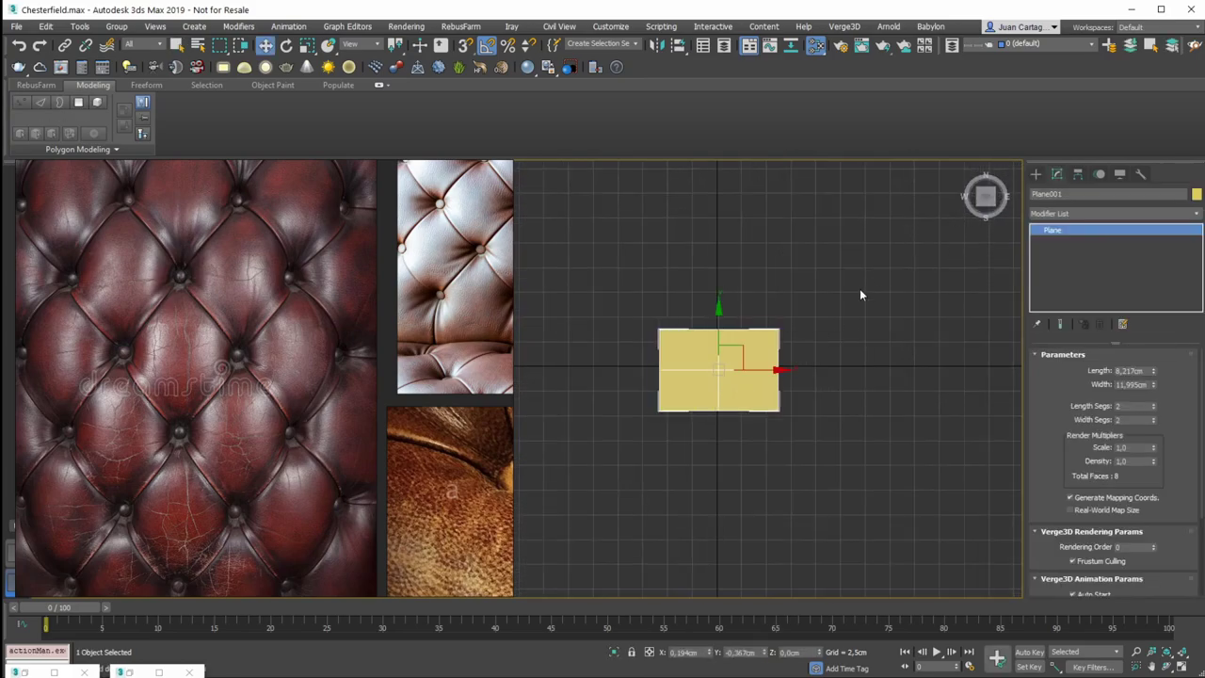
{"action": "type", "text": "10"}
{"action": "key", "text": "Tab"}
{"action": "type", "text": "10"}
{"action": "key", "text": "Return"}
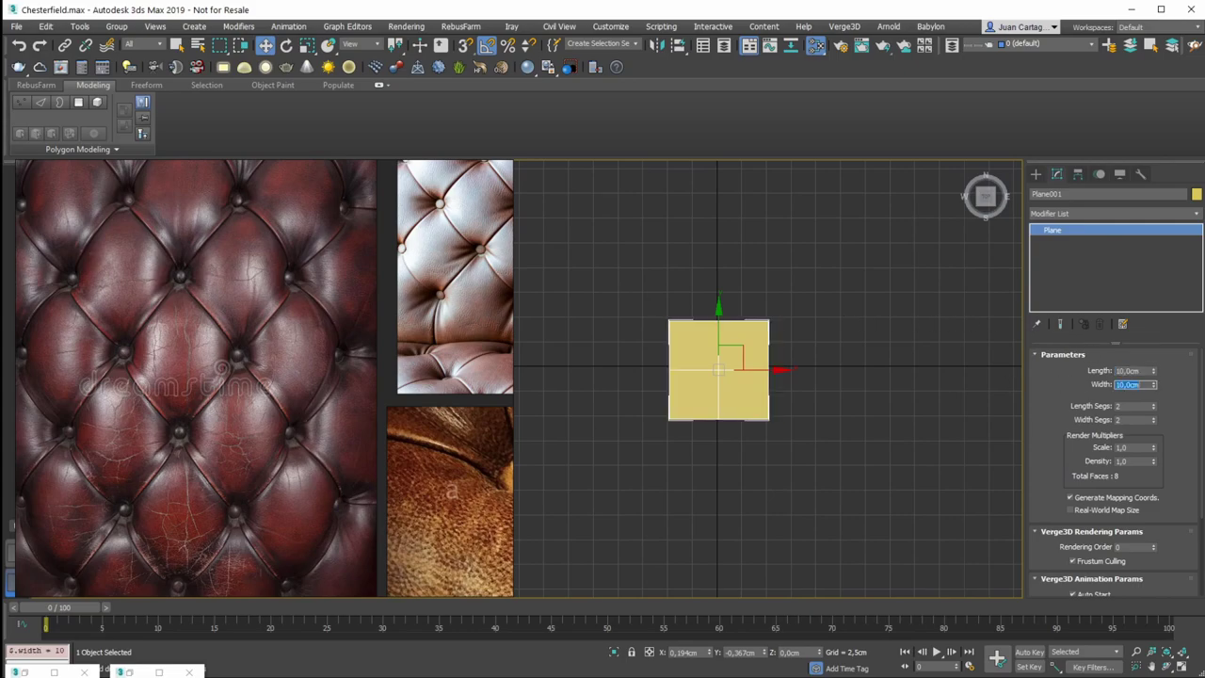
Display the plane as wireframe in the Top view and centre it at X 0 and Y 0
{"action": "scroll", "coordinate": [704, 329], "scroll_direction": "up", "scroll_amount": 5}
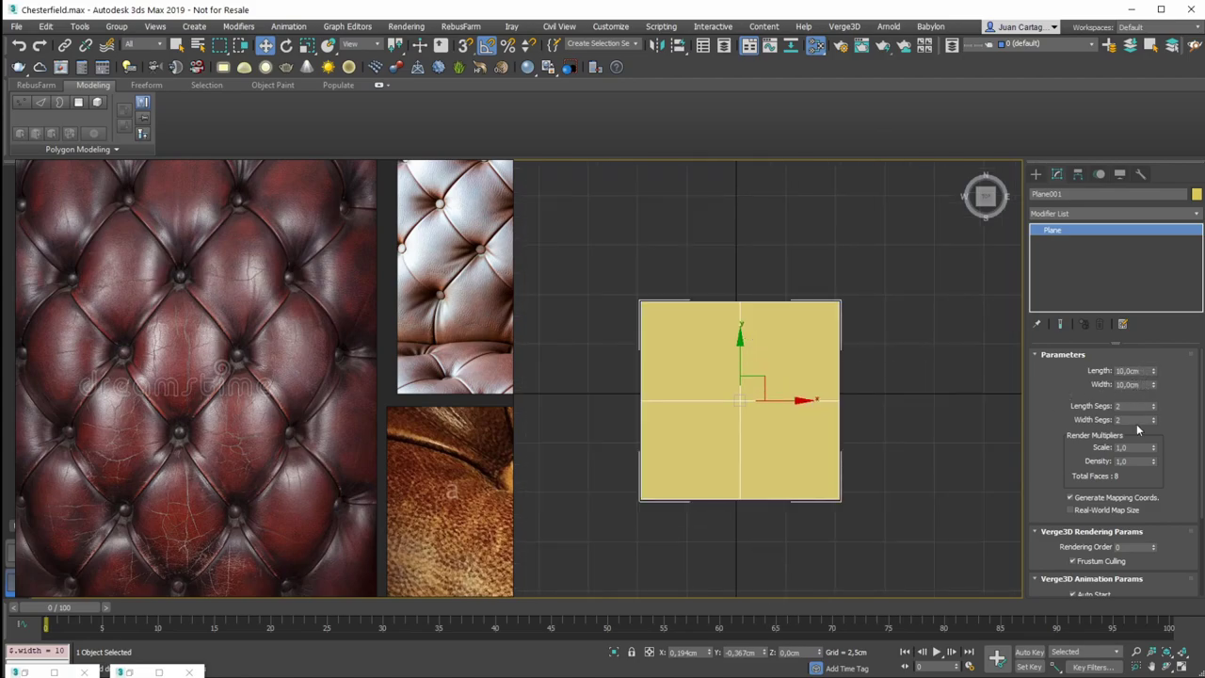
{"action": "mouse_move", "coordinate": [716, 381]}
{"action": "middle_mouse_down"}
{"action": "mouse_move", "coordinate": [676, 384]}
{"action": "mouse_move", "coordinate": [678, 329]}
{"action": "mouse_move", "coordinate": [692, 343]}
{"action": "mouse_move", "coordinate": [859, 373]}
{"action": "middle_mouse_up"}
{"action": "key", "text": "t"}
{"action": "key", "text": "F3"}
{"action": "scroll", "coordinate": [828, 381], "scroll_direction": "down", "scroll_amount": 3}
{"action": "right_click", "coordinate": [711, 653]}
{"action": "right_click", "coordinate": [765, 653]}
{"action": "middle_click_drag", "start_coordinate": [761, 349], "coordinate": [750, 369]}
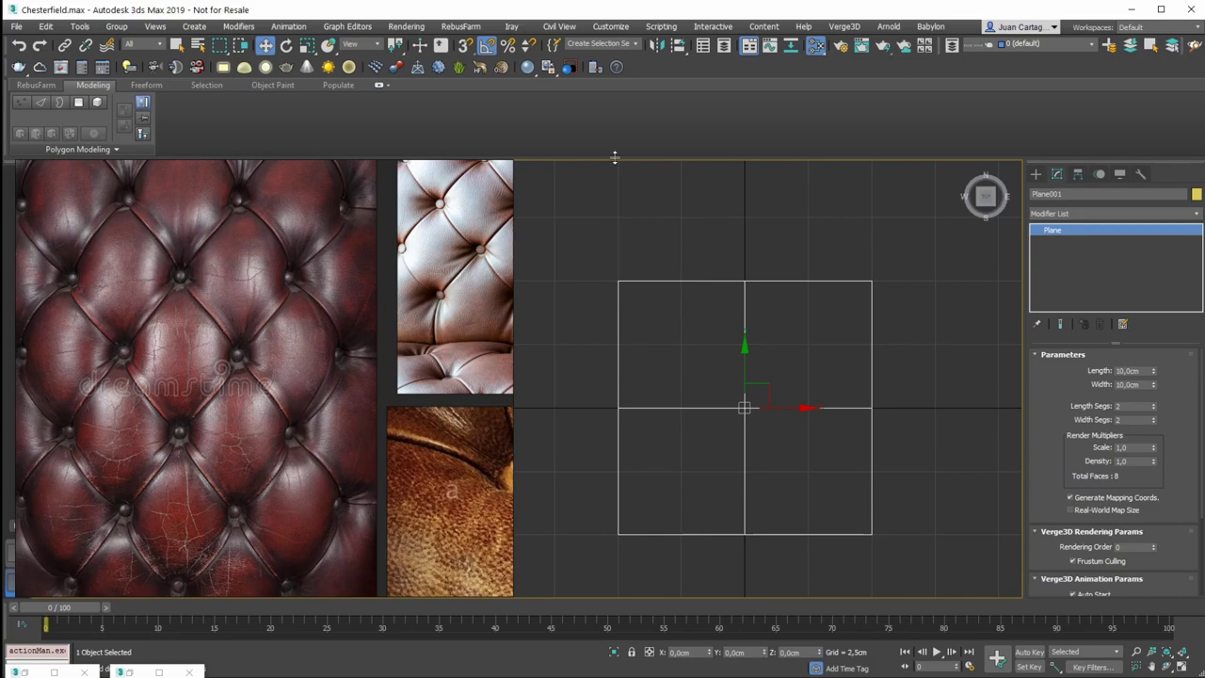
Check the home grid spacing in the grid and snap settings
{"action": "right_click", "coordinate": [487, 46]}
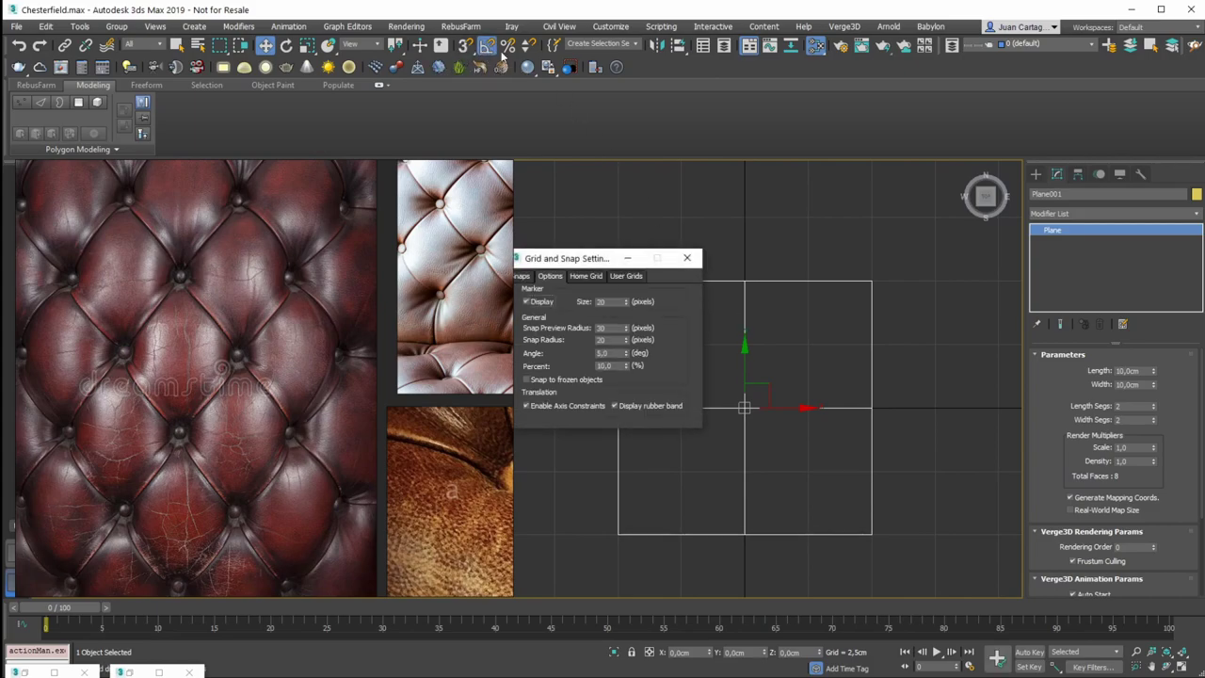
{"action": "left_click_drag", "start_coordinate": [593, 258], "coordinate": [733, 165]}
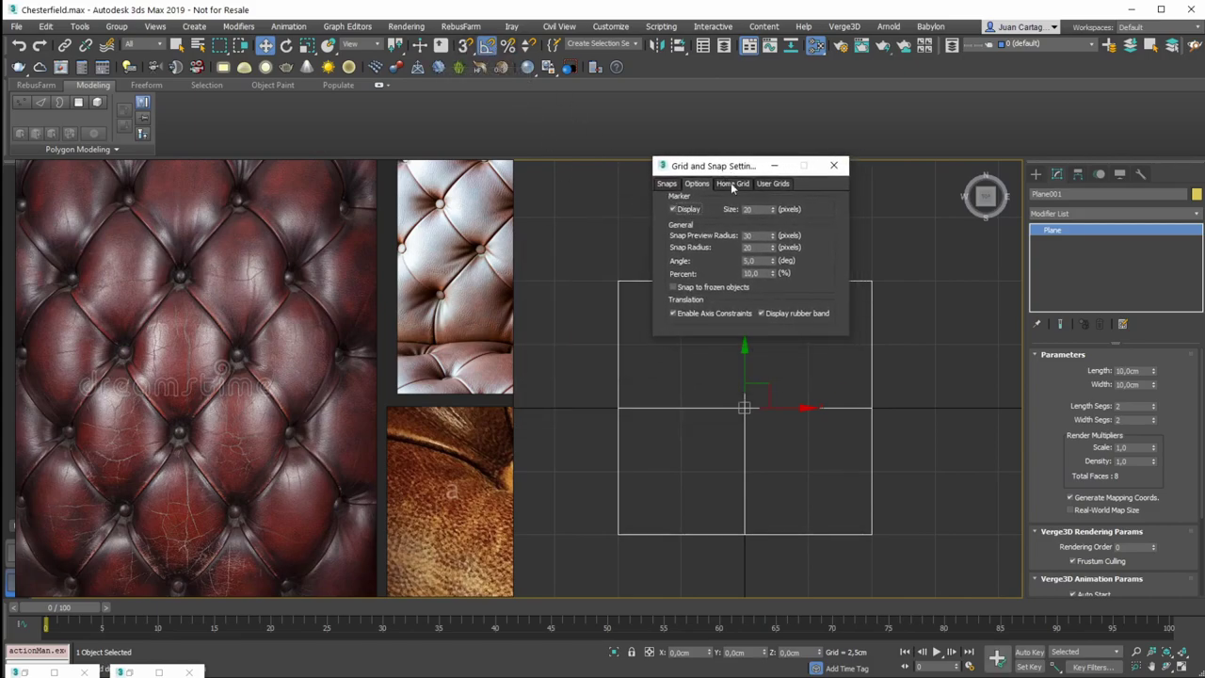
{"action": "left_click", "coordinate": [732, 184]}
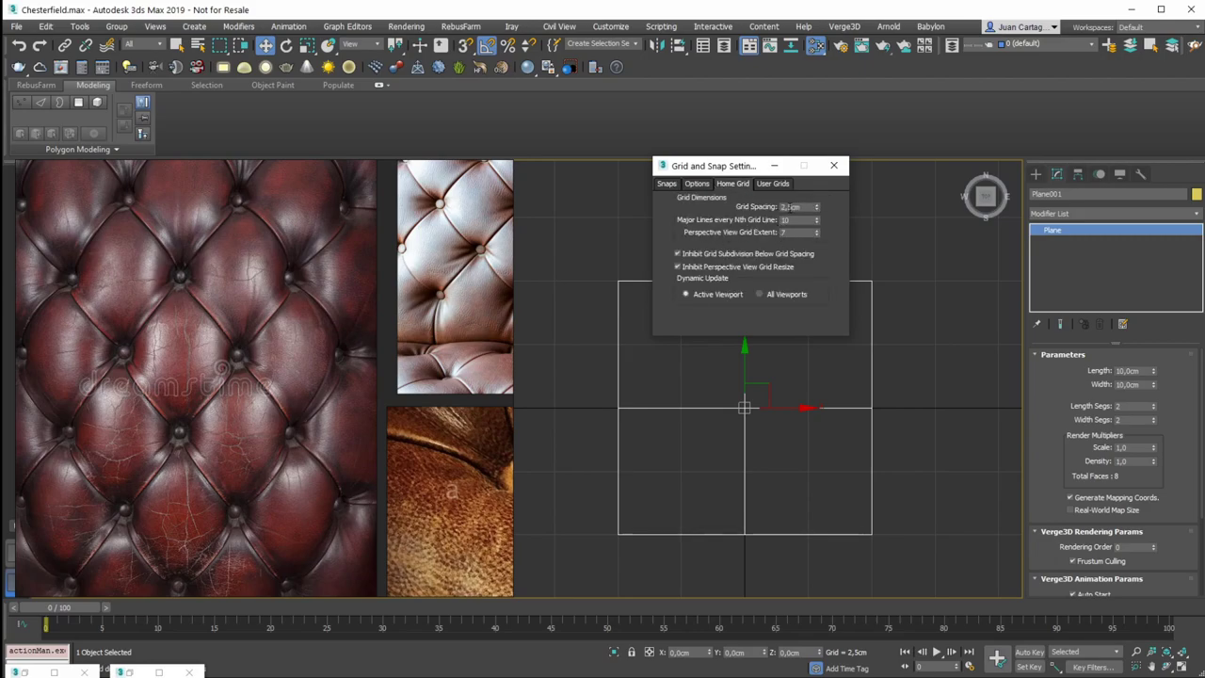
{"action": "left_click_drag", "start_coordinate": [704, 167], "coordinate": [473, 170]}
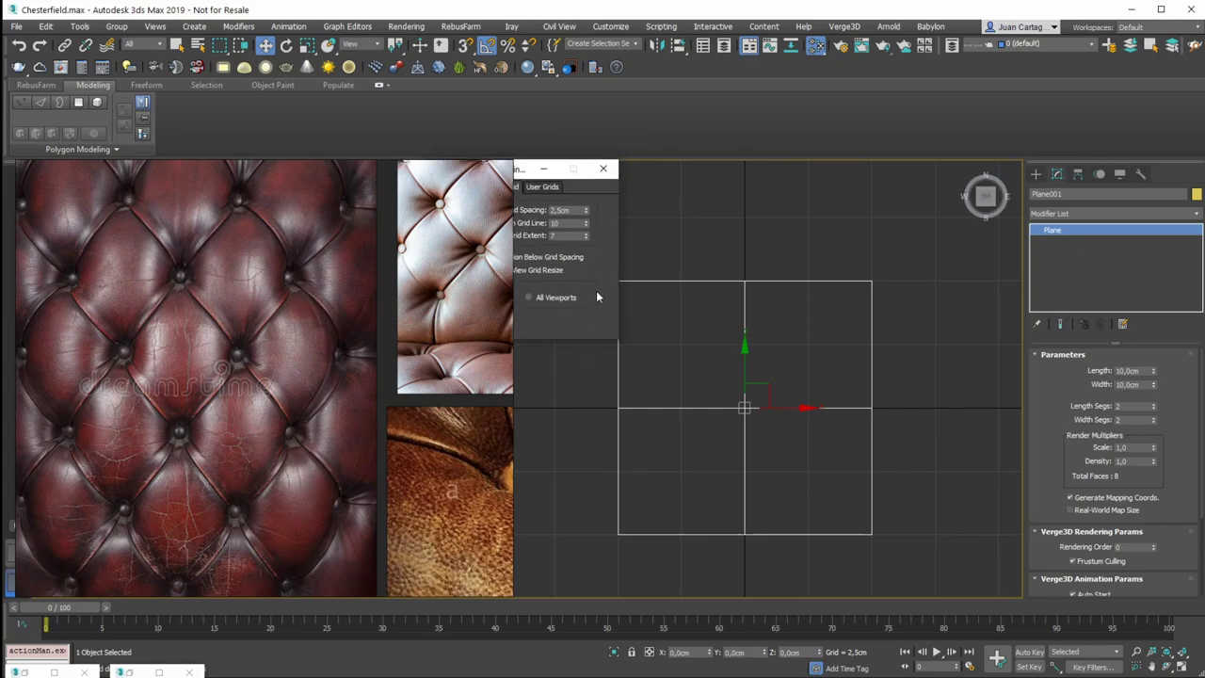
{"action": "left_click", "coordinate": [605, 169]}
Turn shading back on and convert the plane to an Editable Poly
{"action": "middle_click_drag", "start_coordinate": [723, 314], "coordinate": [707, 294]}
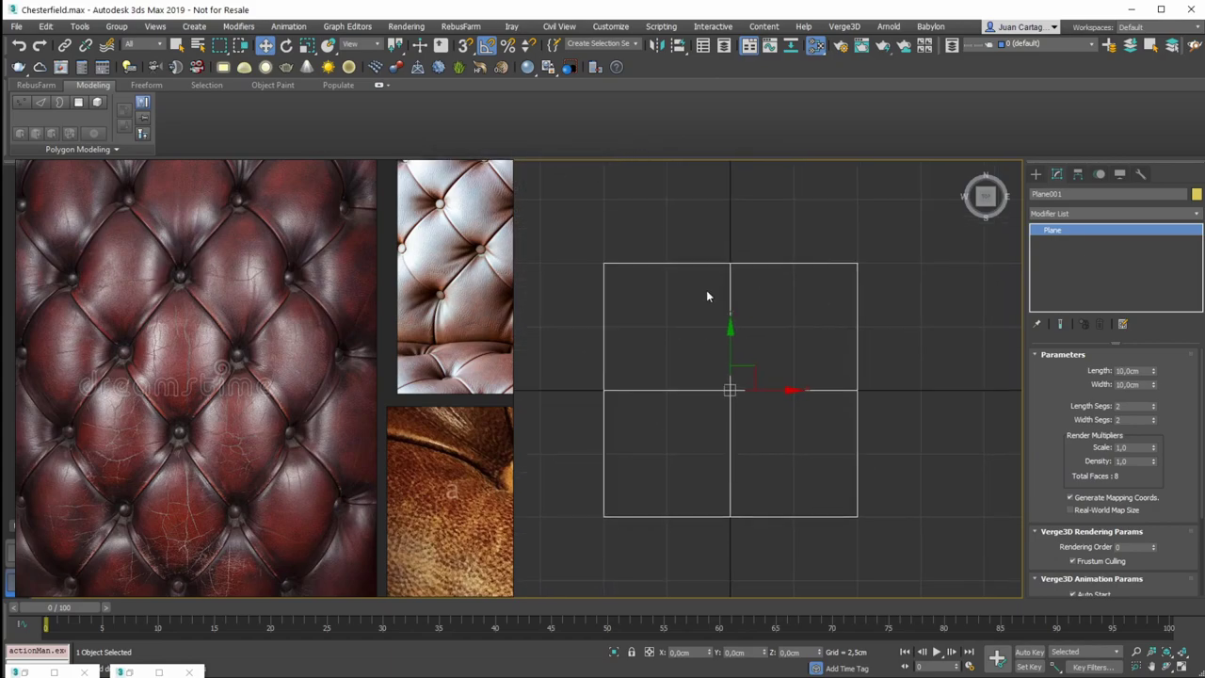
{"action": "key", "text": "F3"}
{"action": "mouse_move", "coordinate": [788, 355]}
{"action": "middle_mouse_down", "text": "alt"}
{"action": "mouse_move", "coordinate": [756, 321]}
{"action": "mouse_move", "coordinate": [759, 348]}
{"action": "mouse_move", "coordinate": [713, 336]}
{"action": "mouse_move", "coordinate": [715, 309]}
{"action": "mouse_move", "coordinate": [750, 294]}
{"action": "middle_mouse_up", "text": "alt"}
{"action": "right_click", "coordinate": [750, 294]}
{"action": "mouse_move", "coordinate": [844, 427]}
{"action": "left_click", "coordinate": [927, 438]}
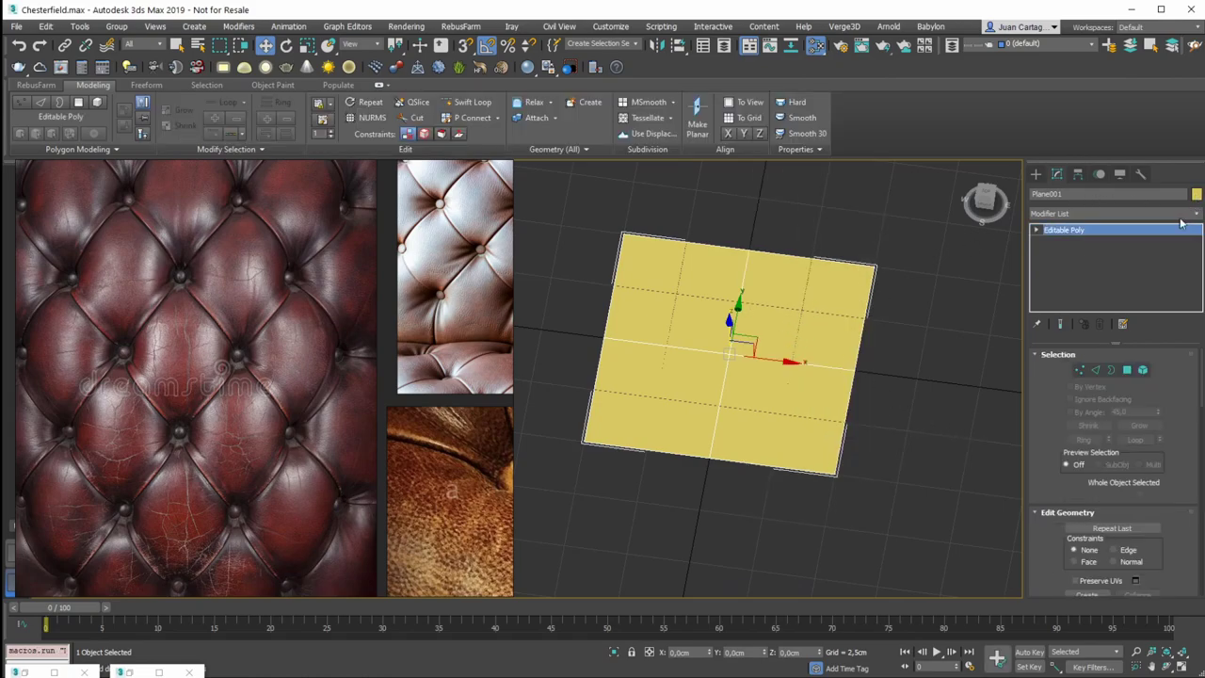
Change the plane's object colour to blue and show it as wireframe in the Top view
{"action": "left_click", "coordinate": [876, 339]}
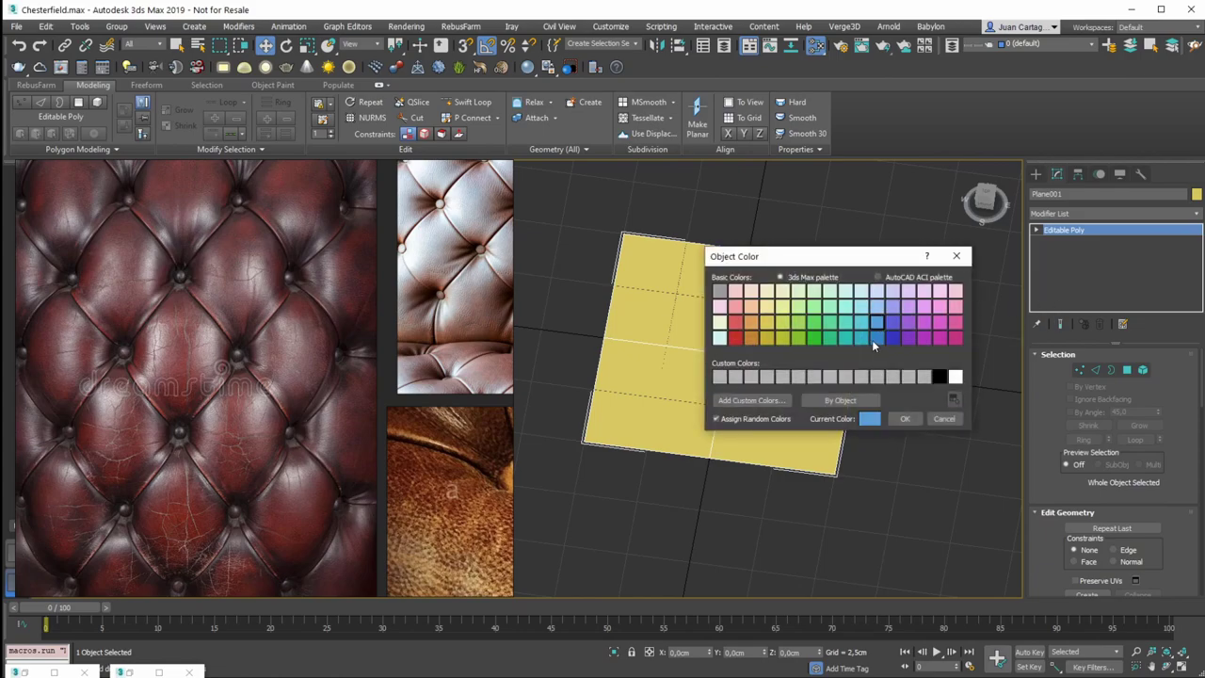
{"action": "left_click", "coordinate": [904, 418]}
{"action": "key", "text": "t"}
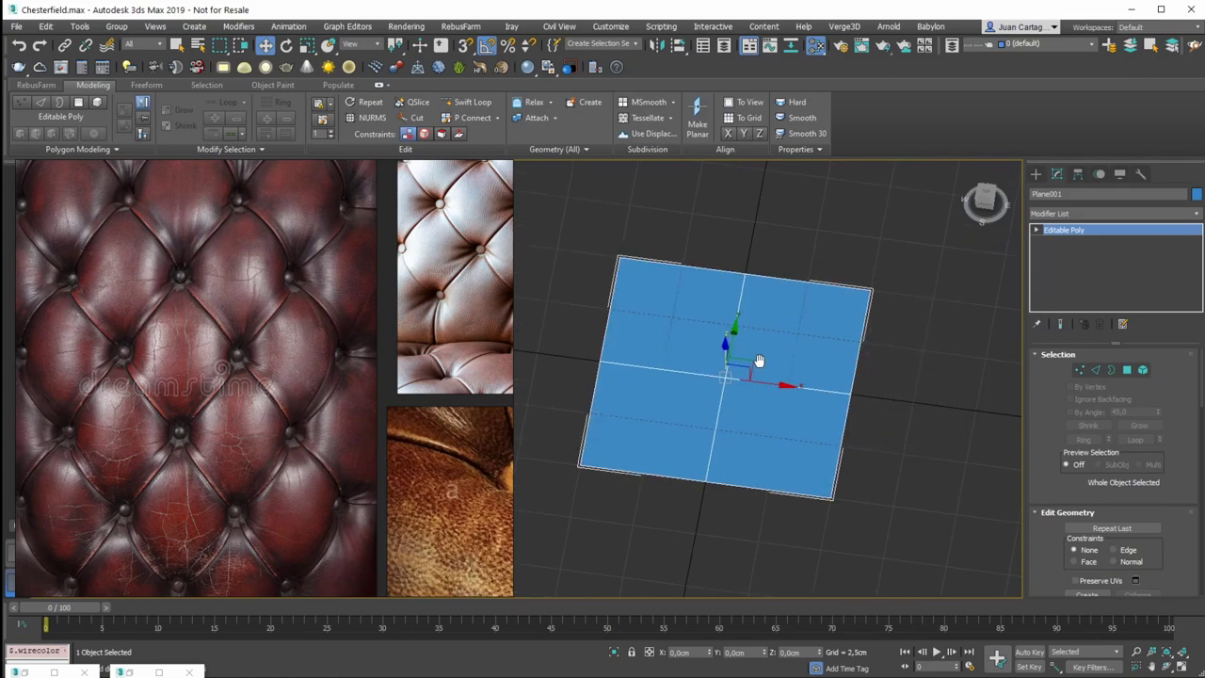
{"action": "key", "text": "z"}
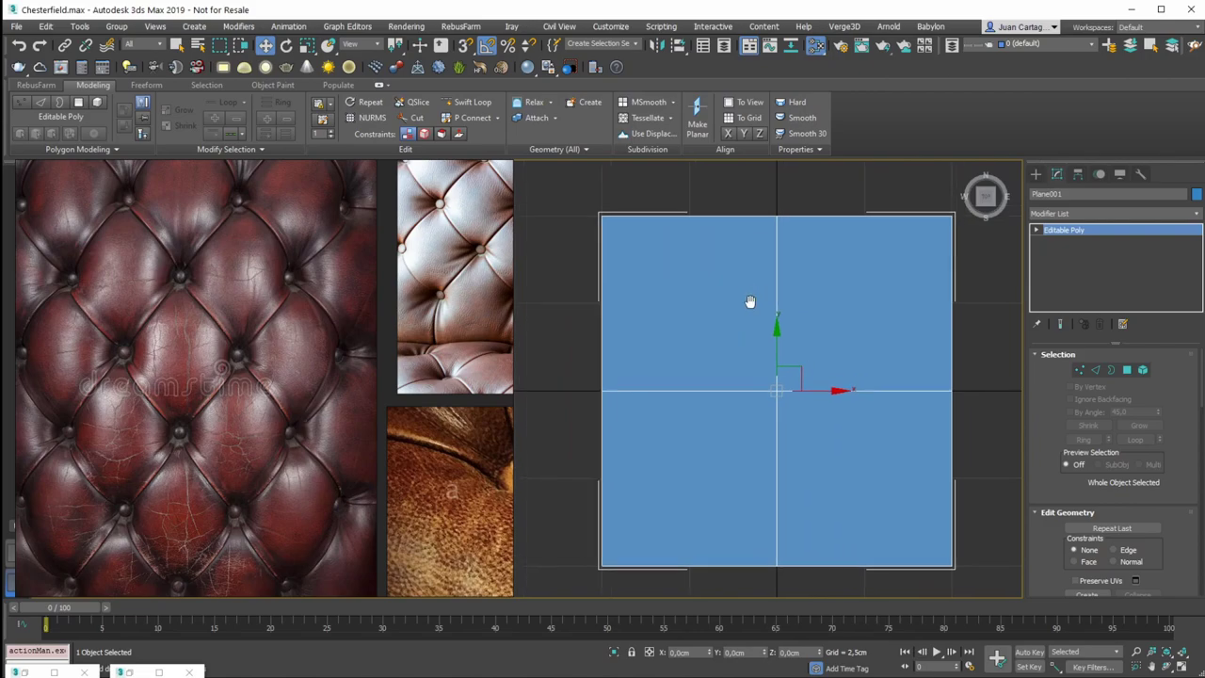
{"action": "key", "text": "F3"}
{"action": "middle_click_drag", "start_coordinate": [787, 322], "coordinate": [763, 322]}
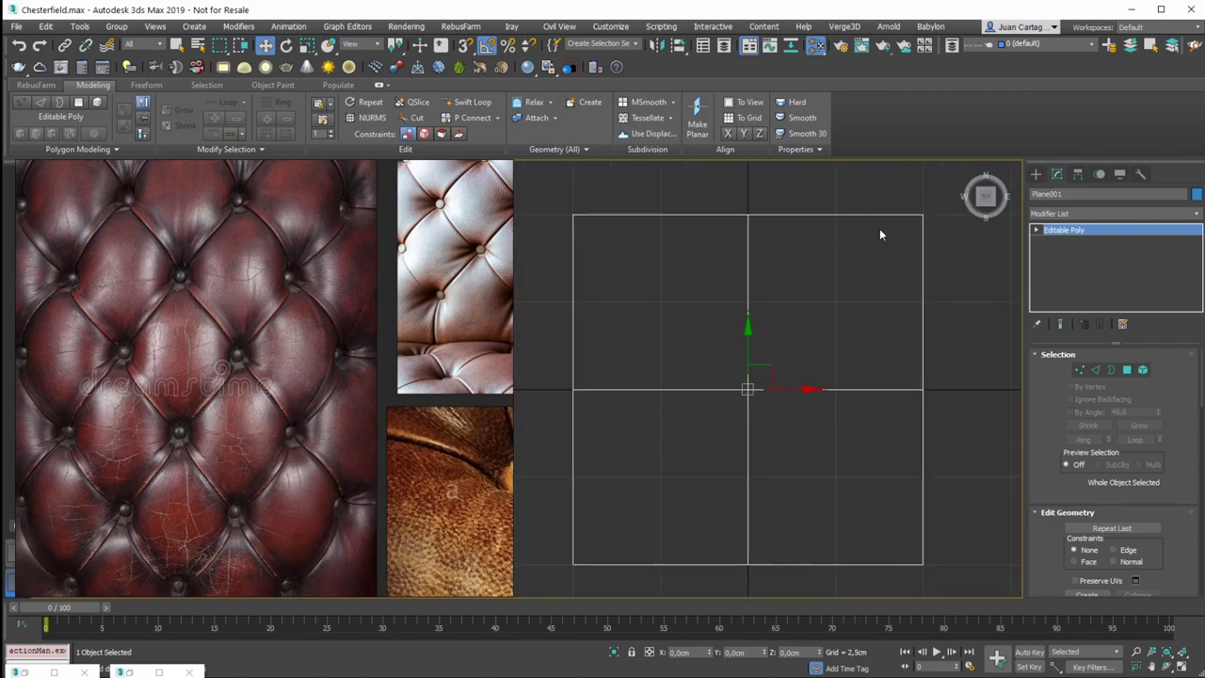
Connect the plane's upper-right corner, centre and lower-left corner vertices with a diagonal edge
{"action": "left_click", "coordinate": [1080, 369]}
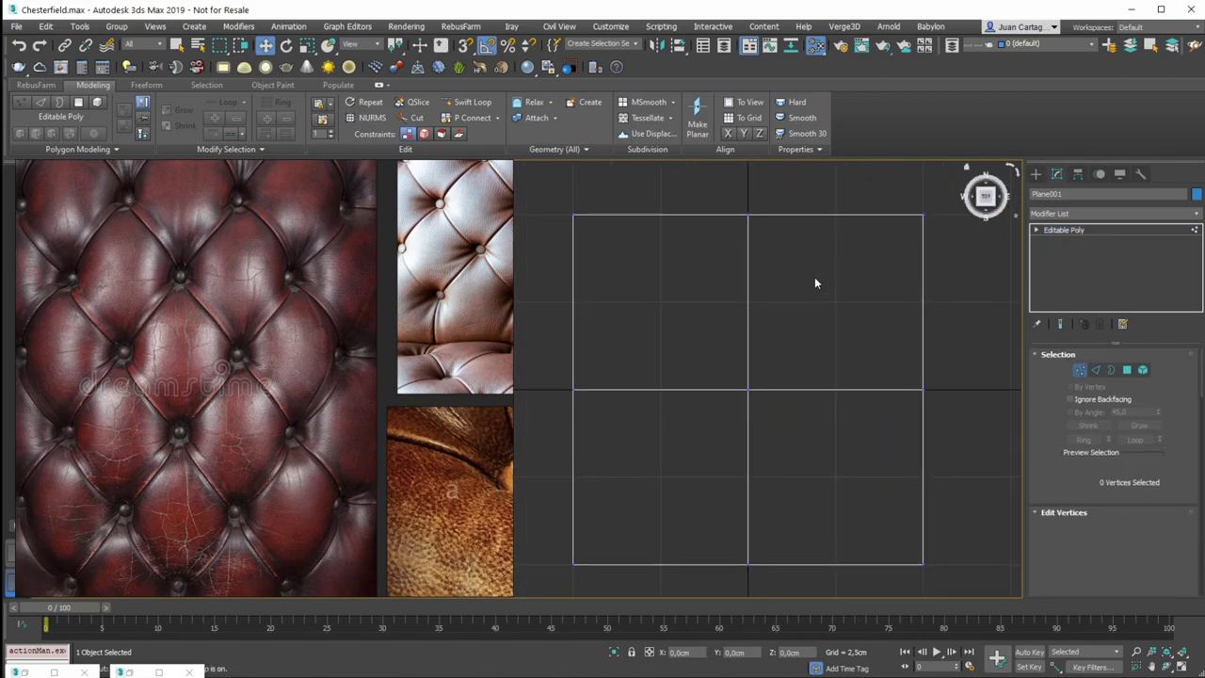
{"action": "scroll", "coordinate": [835, 264], "scroll_direction": "down", "scroll_amount": 2}
{"action": "left_click_drag", "start_coordinate": [914, 217], "coordinate": [880, 246]}
{"action": "left_click_drag", "start_coordinate": [793, 341], "coordinate": [755, 369], "text": "ctrl"}
{"action": "left_click_drag", "start_coordinate": [674, 451], "coordinate": [621, 490], "text": "ctrl"}
{"action": "right_click", "coordinate": [804, 301]}
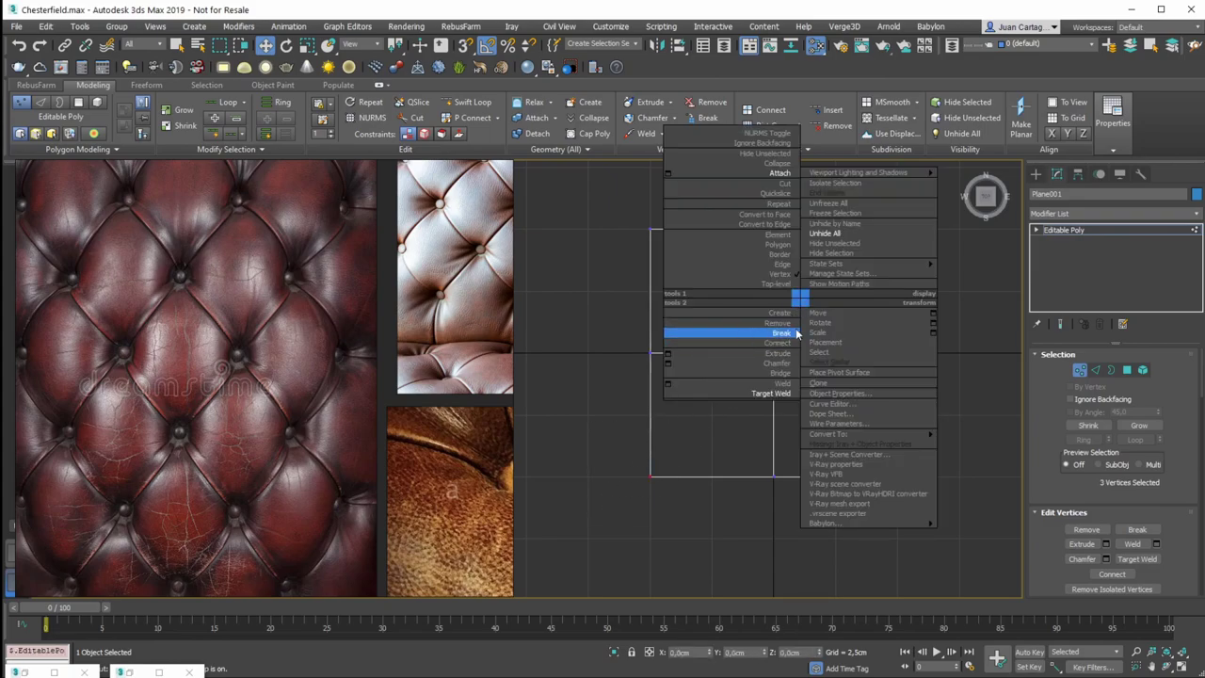
{"action": "left_click", "coordinate": [702, 336]}
Connect the plane's lower-right corner, centre and upper-left corner vertices to complete the second diagonal
{"action": "left_click_drag", "start_coordinate": [915, 490], "coordinate": [881, 461]}
{"action": "left_click_drag", "start_coordinate": [793, 375], "coordinate": [755, 334], "text": "ctrl"}
{"action": "left_click_drag", "start_coordinate": [673, 249], "coordinate": [633, 214], "text": "ctrl"}
{"action": "right_click", "coordinate": [721, 324]}
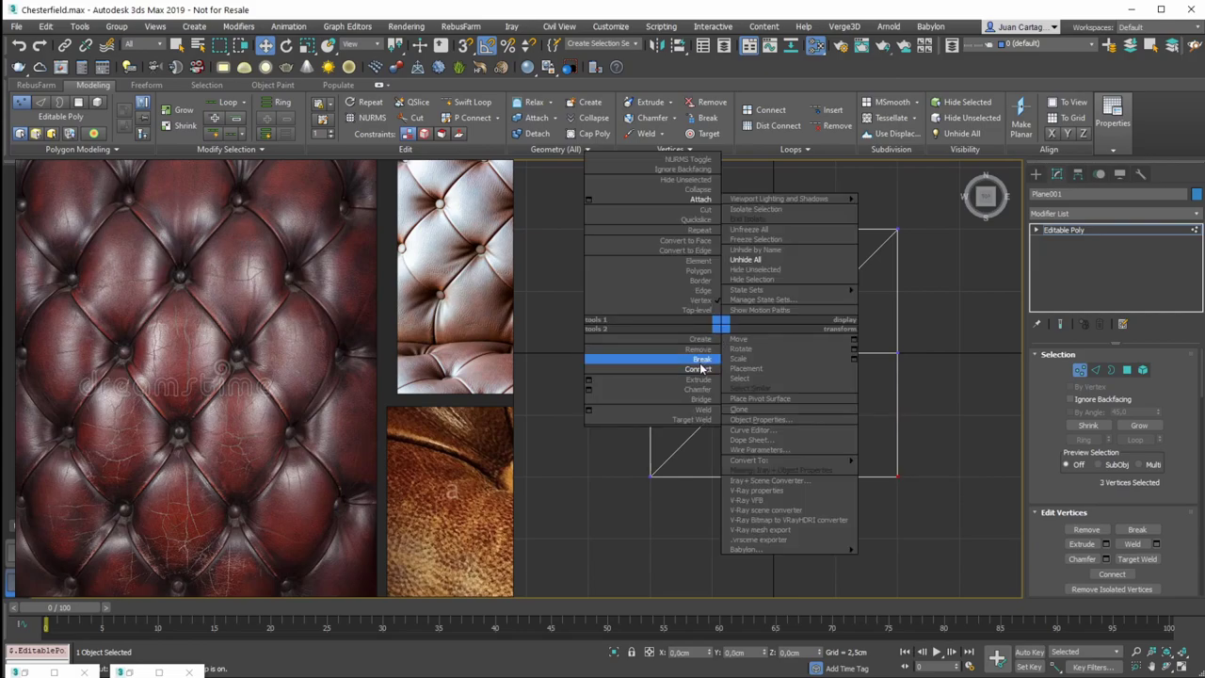
{"action": "left_click", "coordinate": [716, 350]}
{"action": "scroll", "coordinate": [819, 320], "scroll_direction": "up", "scroll_amount": 3}
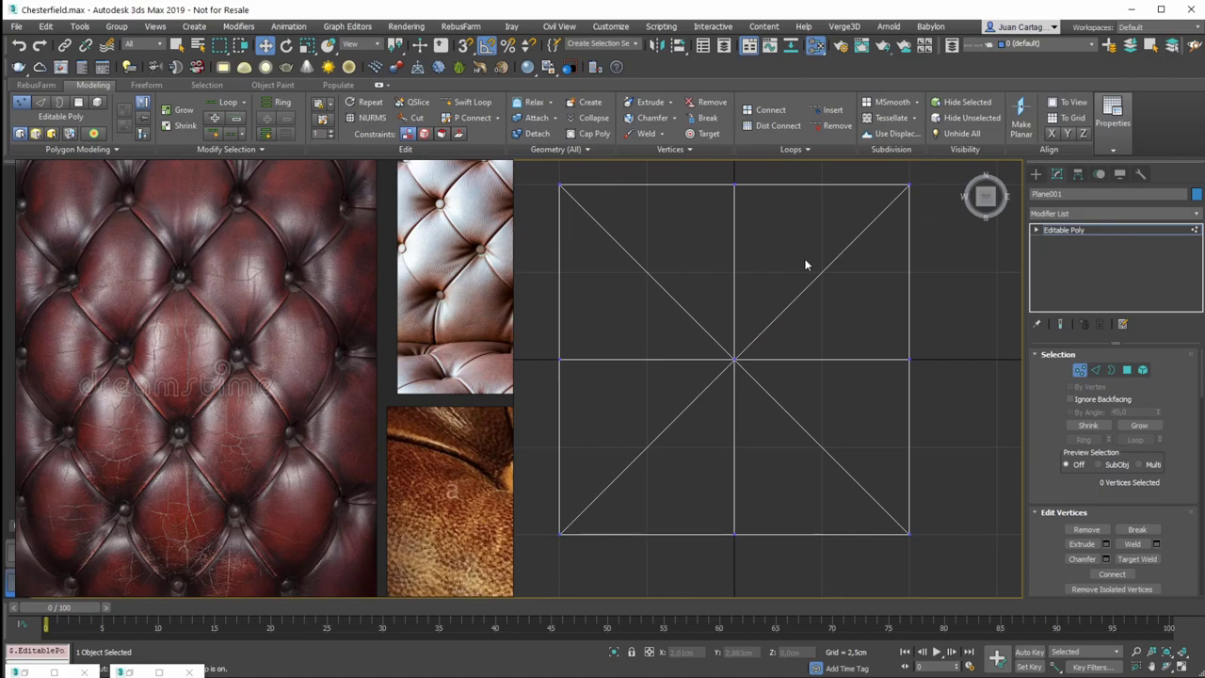
{"action": "middle_click_drag", "start_coordinate": [712, 311], "coordinate": [719, 314]}
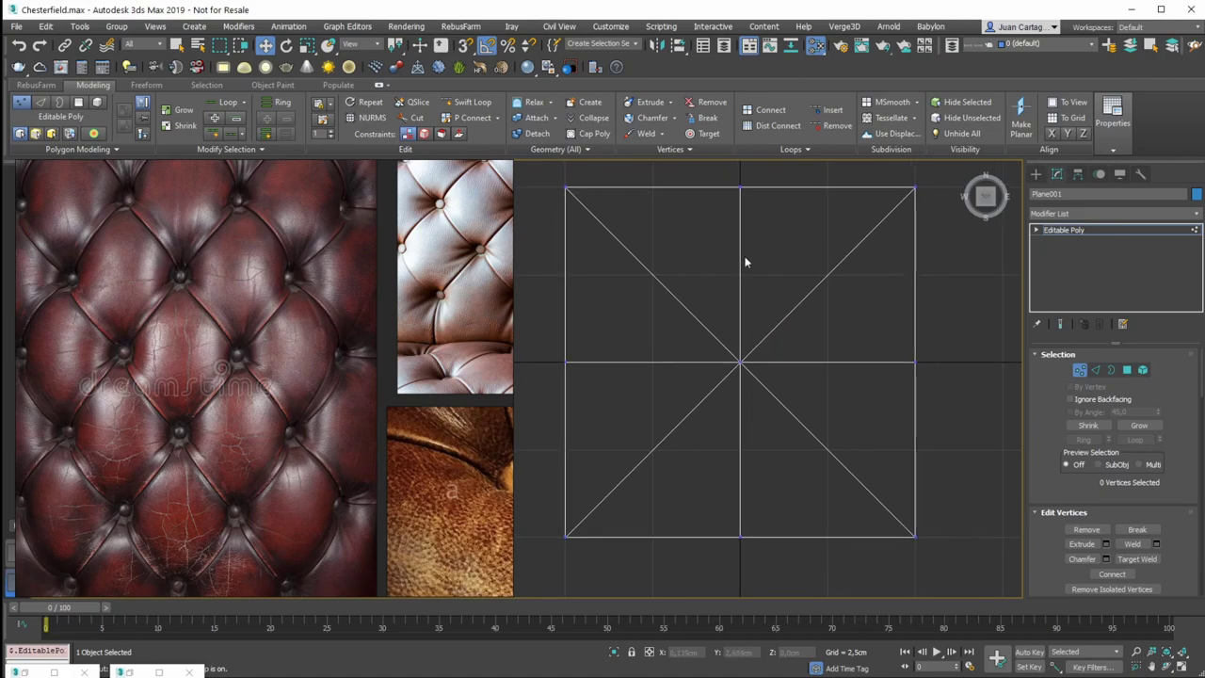
Cut diagonal edges from the plane's top midpoint to its left midpoint and from its right midpoint to its bottom midpoint
{"action": "right_click", "coordinate": [753, 237]}
{"action": "left_click", "coordinate": [710, 107]}
{"action": "left_click", "coordinate": [740, 187]}
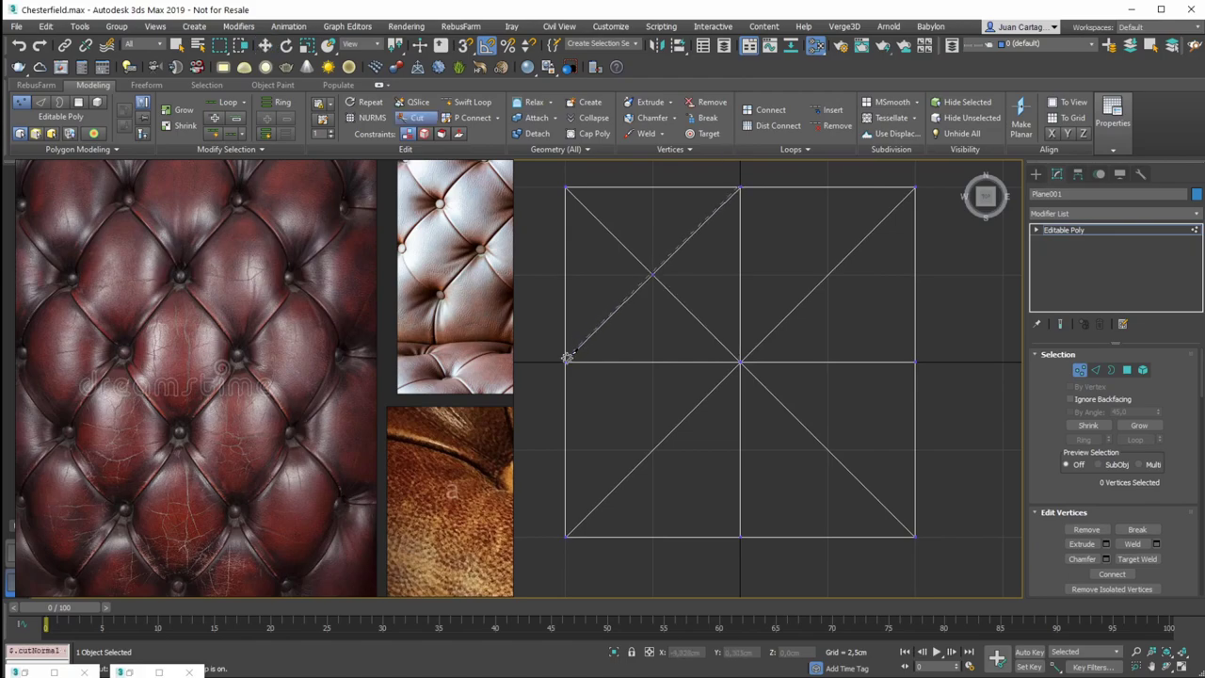
{"action": "left_click", "coordinate": [914, 362]}
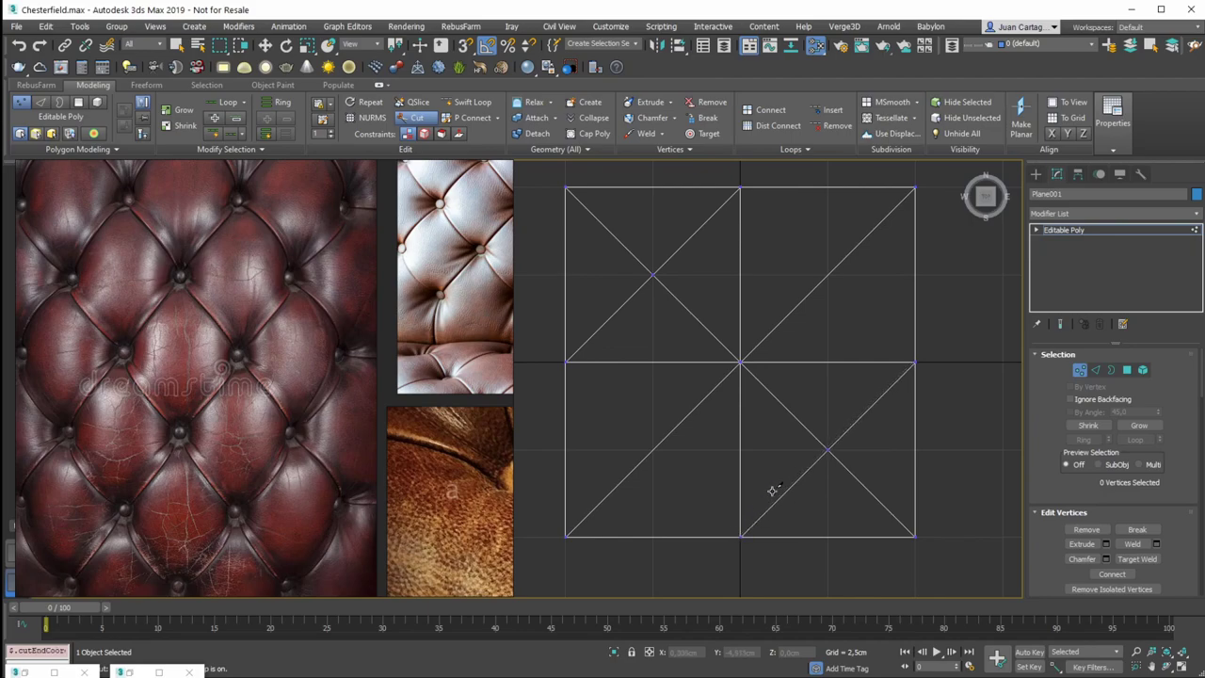
{"action": "key", "text": "w"}
Chamfer the plane's centre vertex into an octagon reaching about halfway to the outer edges
{"action": "left_click", "coordinate": [739, 363]}
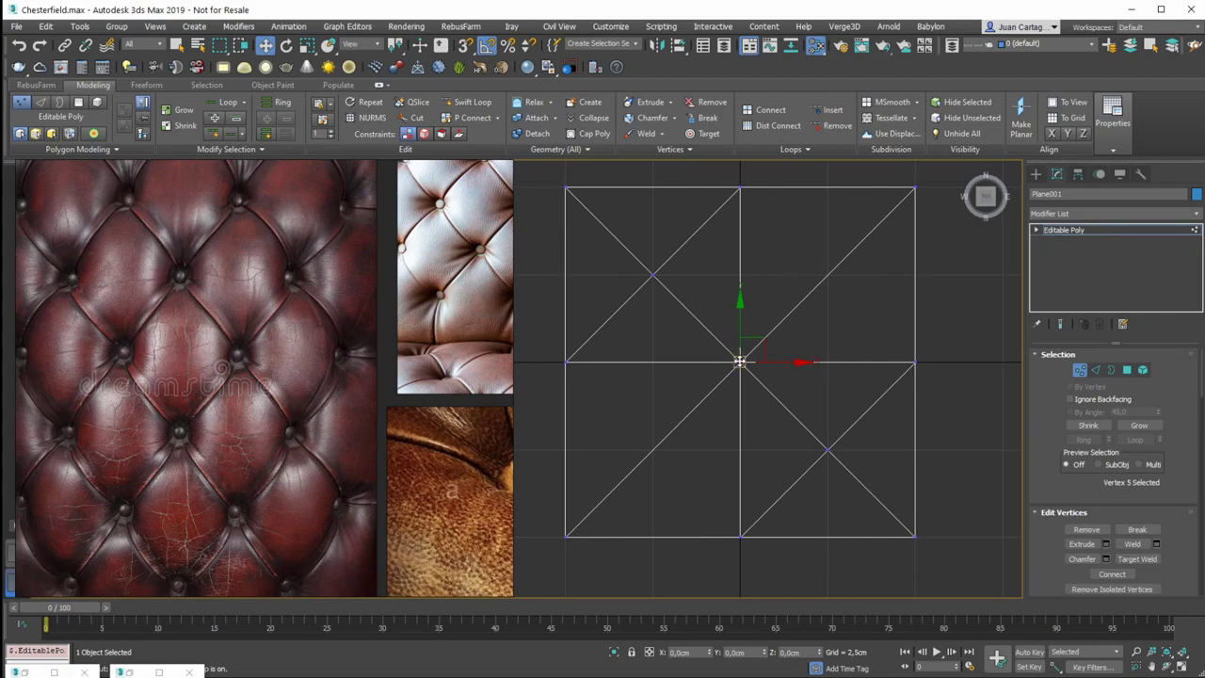
{"action": "right_click", "coordinate": [739, 361]}
{"action": "left_click", "coordinate": [713, 422]}
{"action": "left_click_drag", "start_coordinate": [741, 359], "coordinate": [753, 273]}
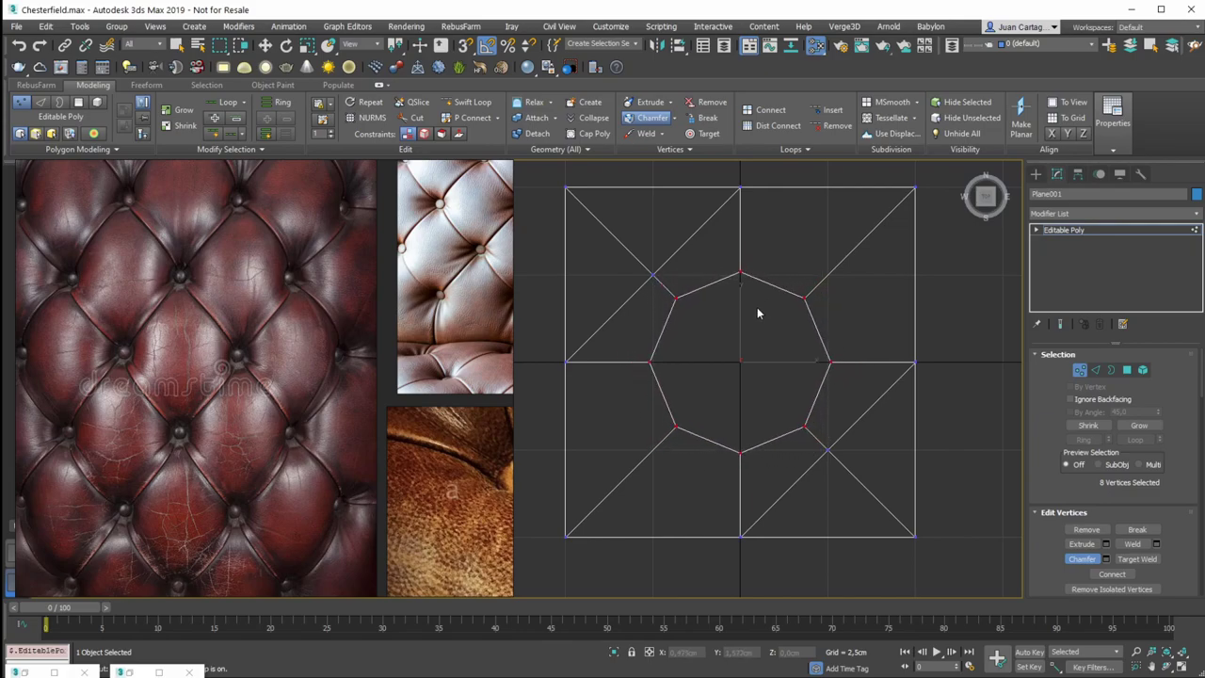
Inset the central octagon polygon three times to form concentric rings around a very small centre polygon
{"action": "left_click", "coordinate": [1127, 370]}
{"action": "key", "text": "w"}
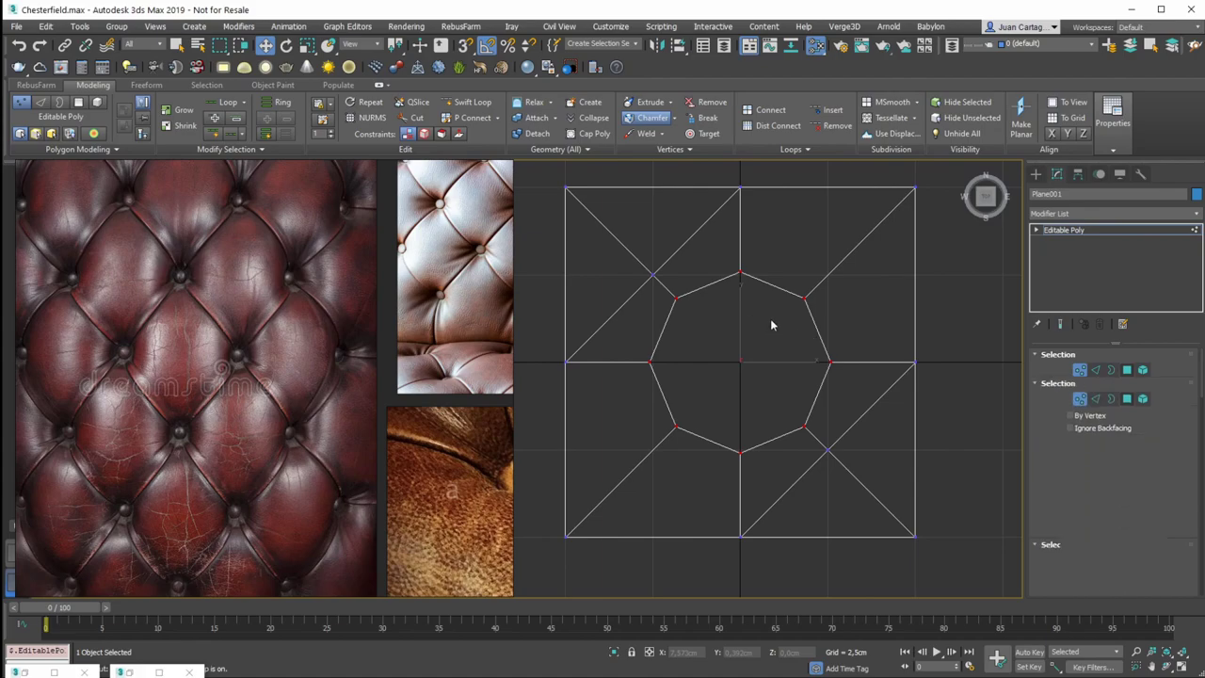
{"action": "left_click", "coordinate": [768, 335]}
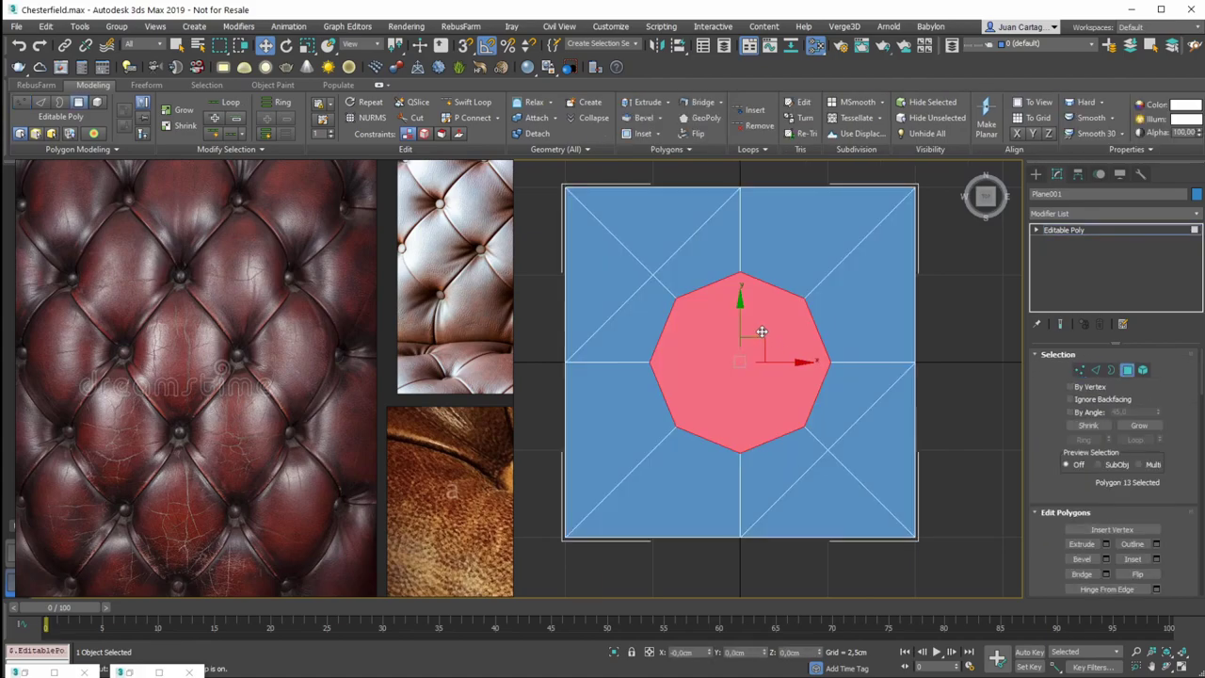
{"action": "right_click", "coordinate": [758, 326]}
{"action": "left_click", "coordinate": [740, 405]}
{"action": "left_click_drag", "start_coordinate": [751, 344], "coordinate": [743, 377]}
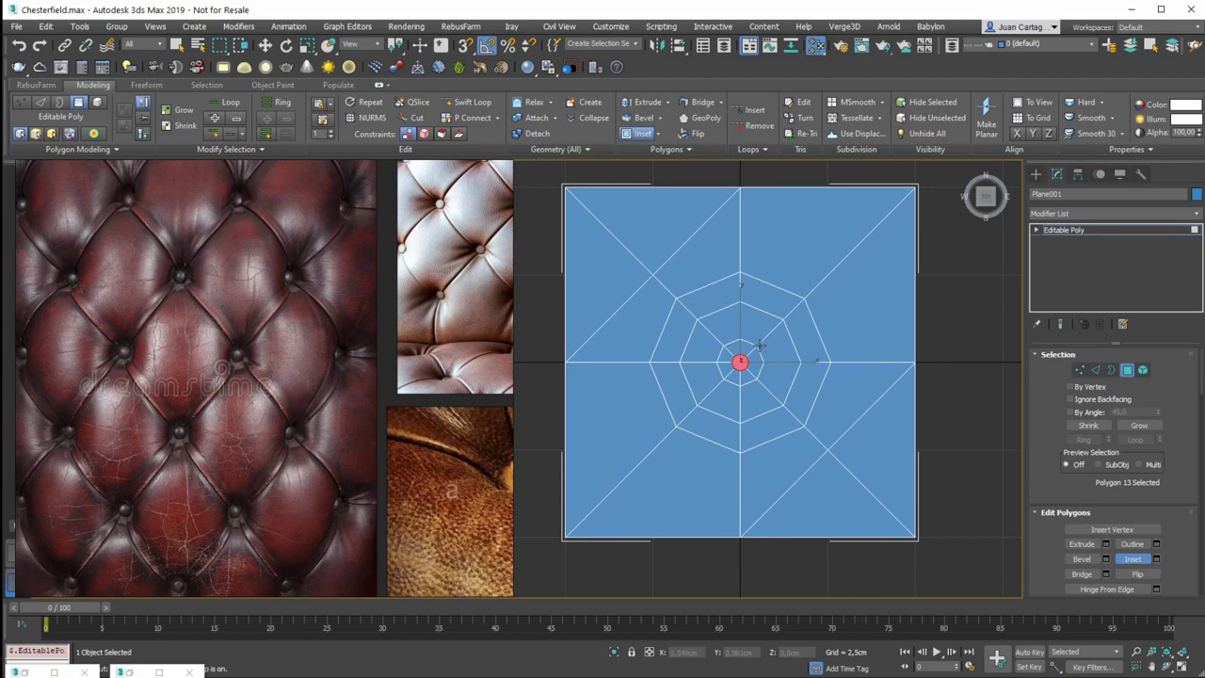
Inset the central octagon polygon once more to form a smaller octagon inside it
{"action": "middle_click_drag", "start_coordinate": [759, 345], "coordinate": [772, 344]}
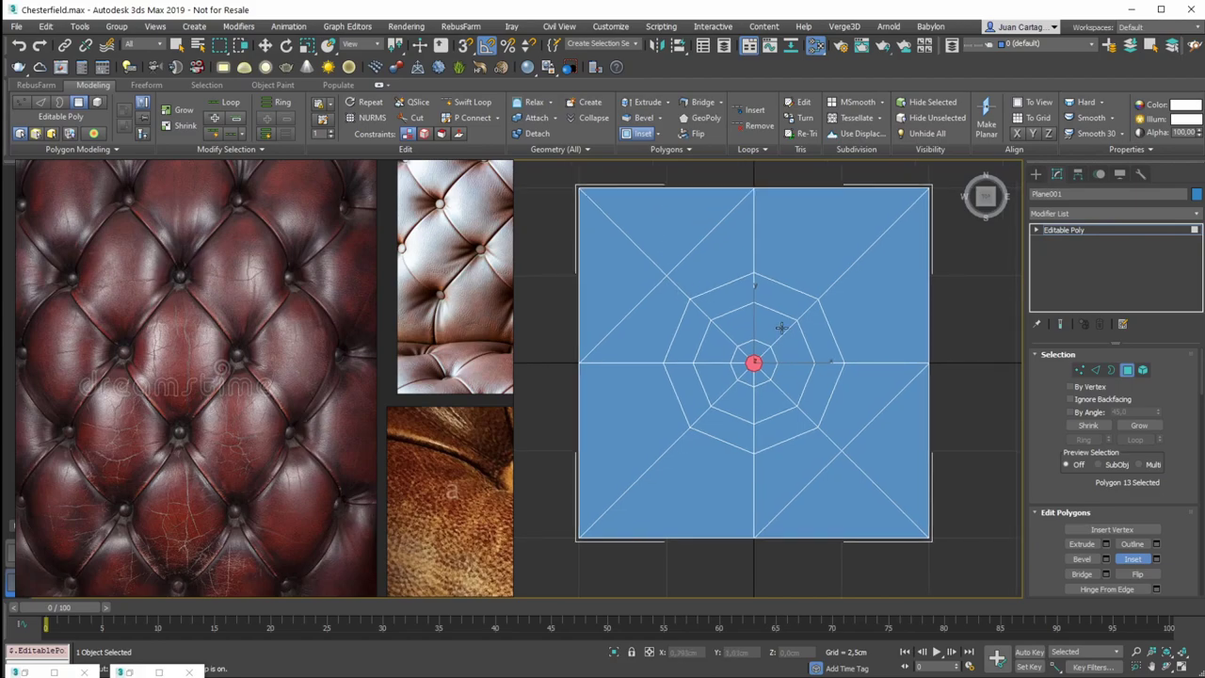
{"action": "scroll", "coordinate": [743, 368], "scroll_direction": "up", "scroll_amount": 6}
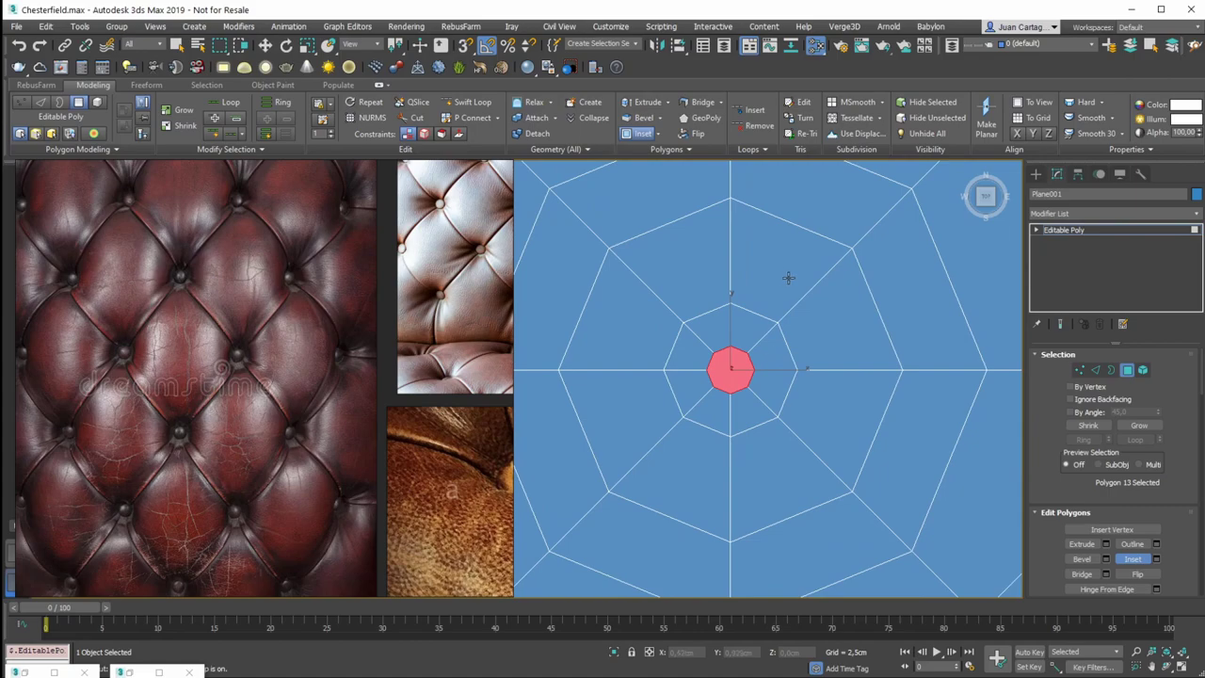
{"action": "key", "text": "w"}
{"action": "key", "text": "1"}
{"action": "scroll", "coordinate": [736, 378], "scroll_direction": "up", "scroll_amount": 6}
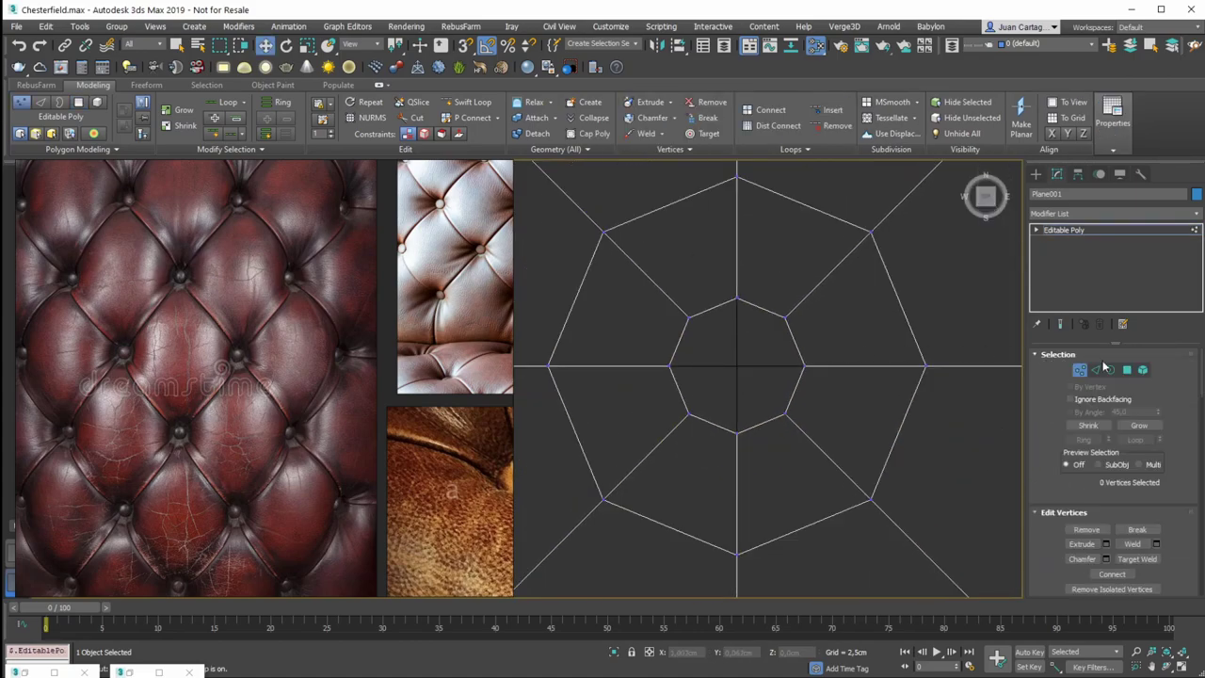
{"action": "left_click", "coordinate": [1128, 370]}
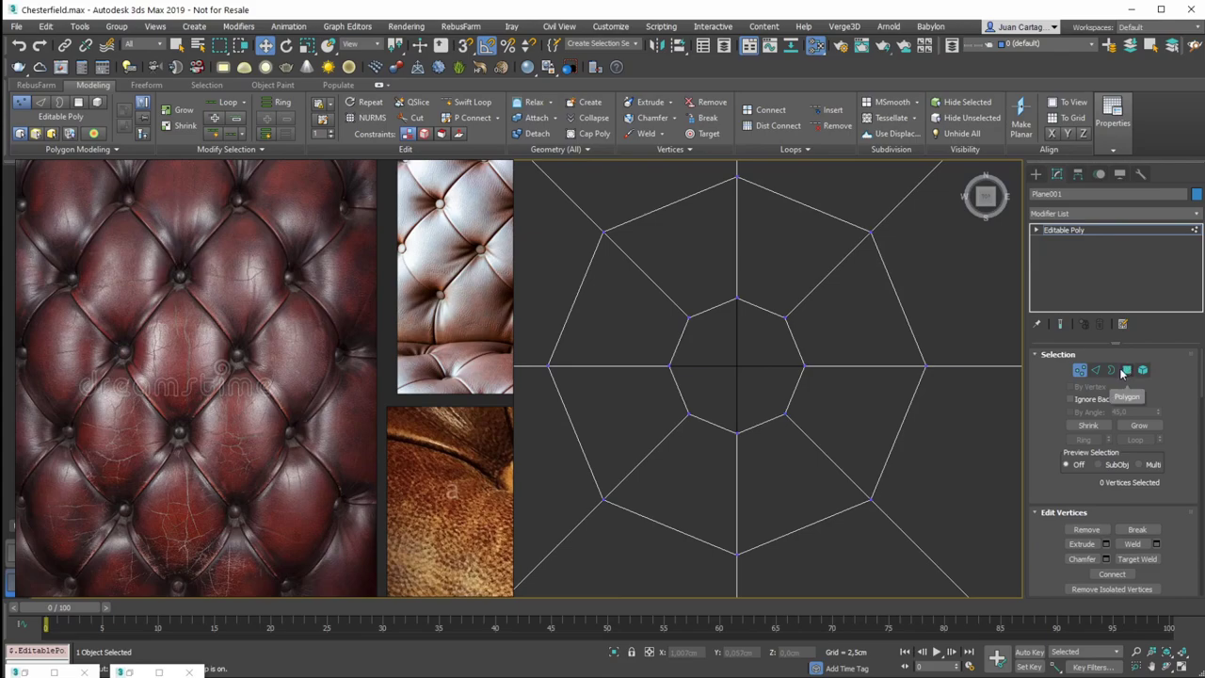
{"action": "left_click", "coordinate": [745, 358]}
{"action": "right_click", "coordinate": [739, 355]}
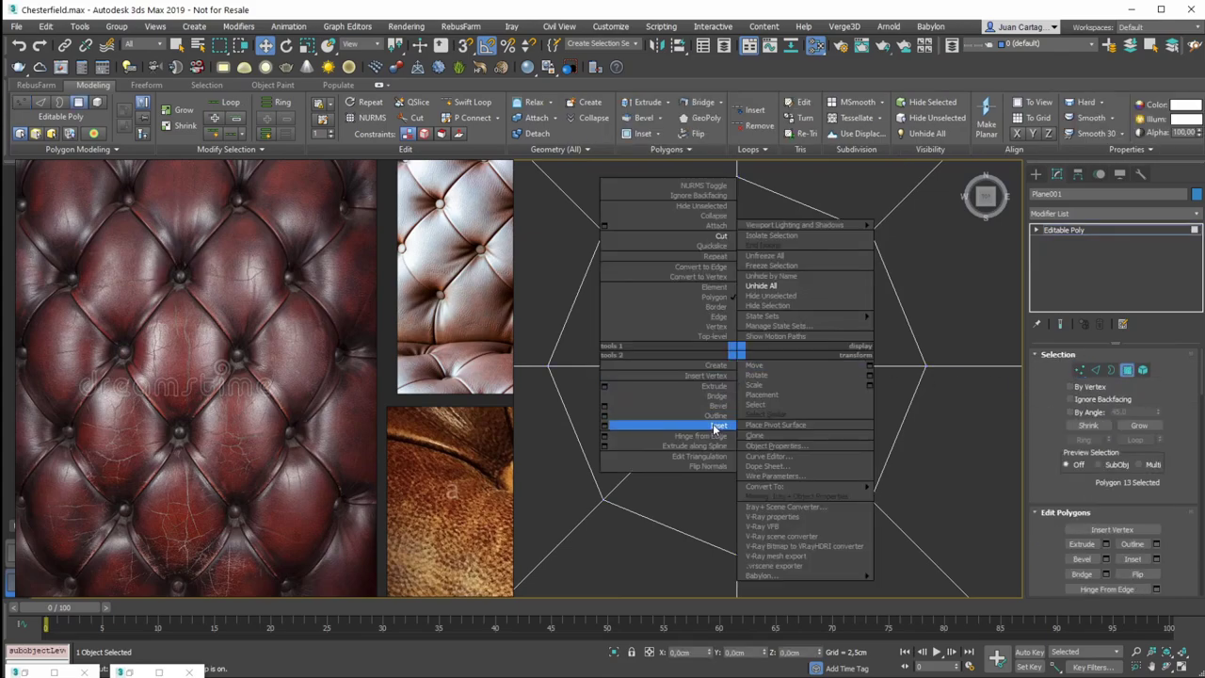
{"action": "left_click", "coordinate": [717, 426]}
{"action": "left_click_drag", "start_coordinate": [748, 368], "coordinate": [751, 378]}
{"action": "key", "text": "w"}
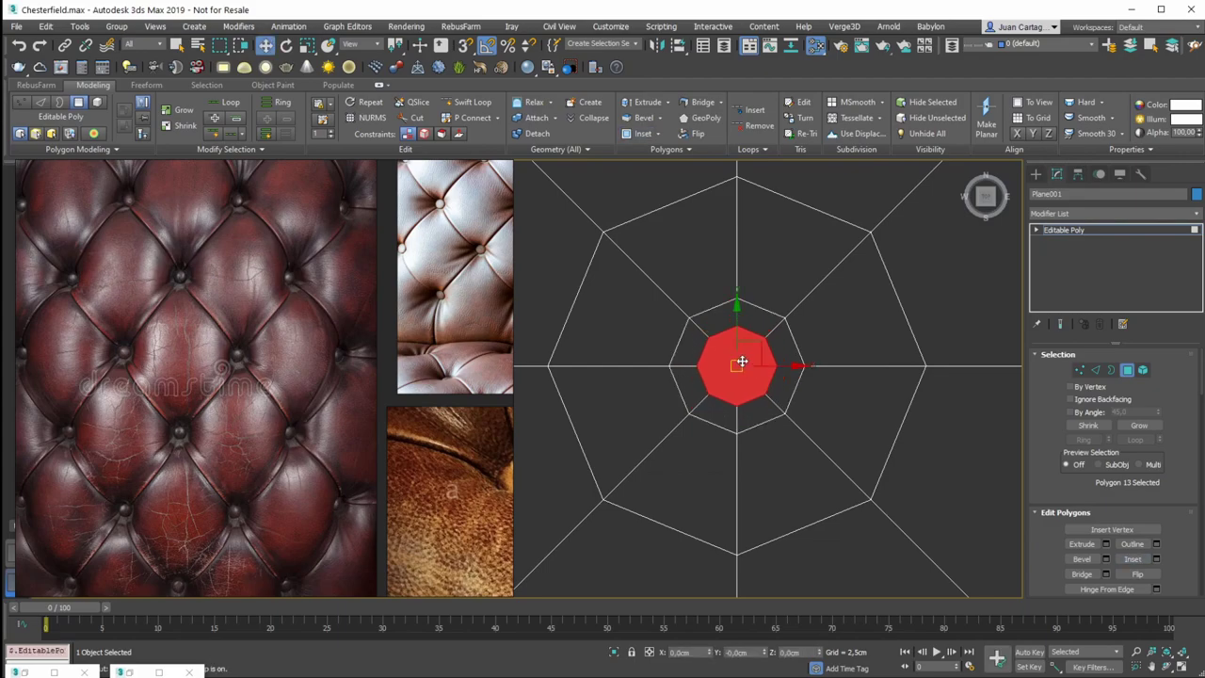
Collapse the innermost octagon polygon into a single centre vertex and show the plane shaded with edged faces
{"action": "scroll", "coordinate": [1161, 510], "scroll_direction": "down", "scroll_amount": 5}
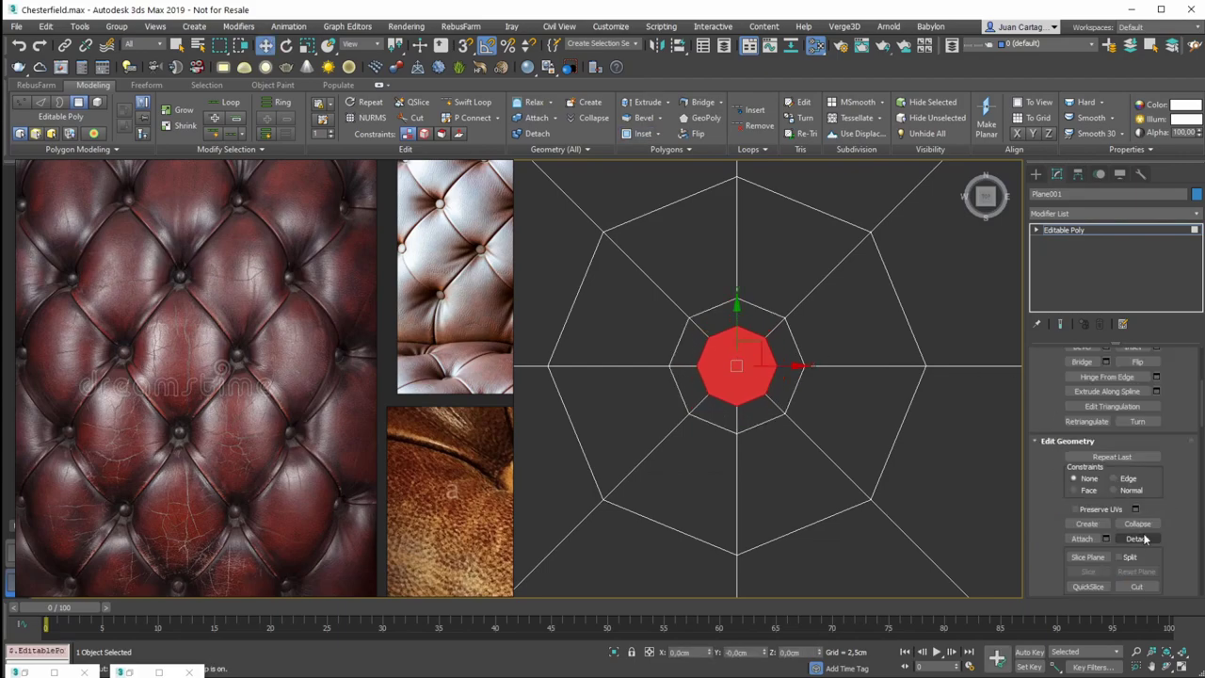
{"action": "left_click_drag", "start_coordinate": [1142, 559], "coordinate": [1161, 511]}
{"action": "scroll", "coordinate": [1139, 517], "scroll_direction": "down", "scroll_amount": 4}
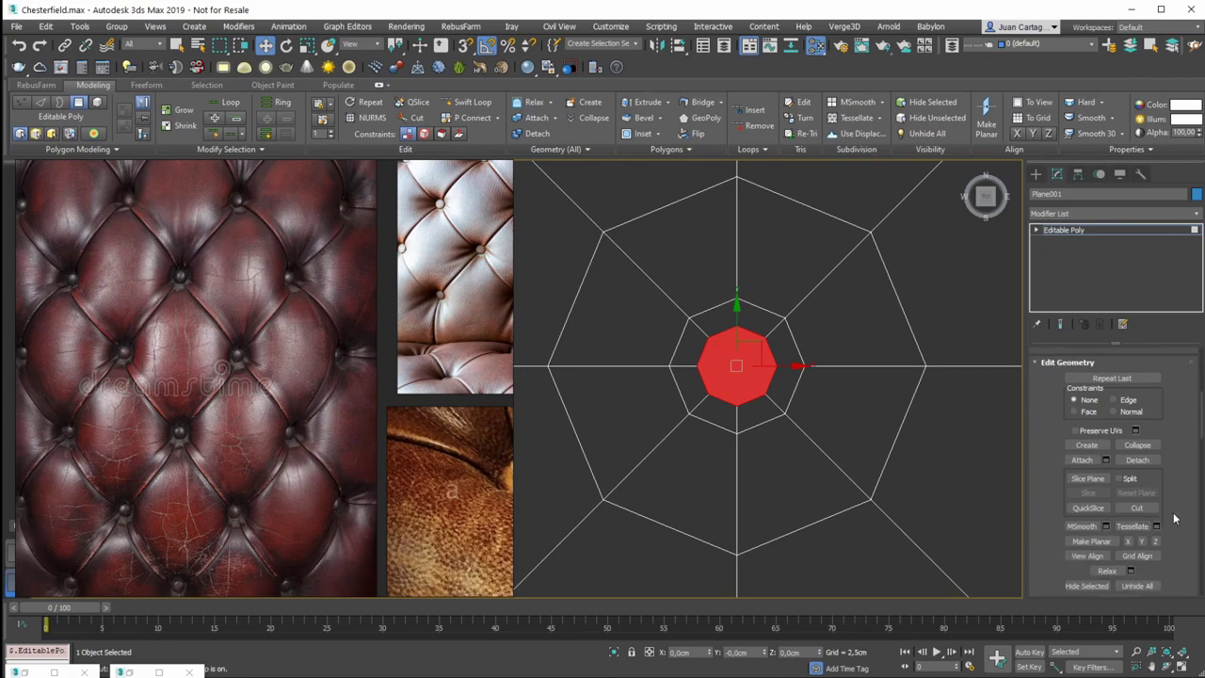
{"action": "left_click", "coordinate": [1128, 367]}
{"action": "scroll", "coordinate": [718, 358], "scroll_direction": "down", "scroll_amount": 4}
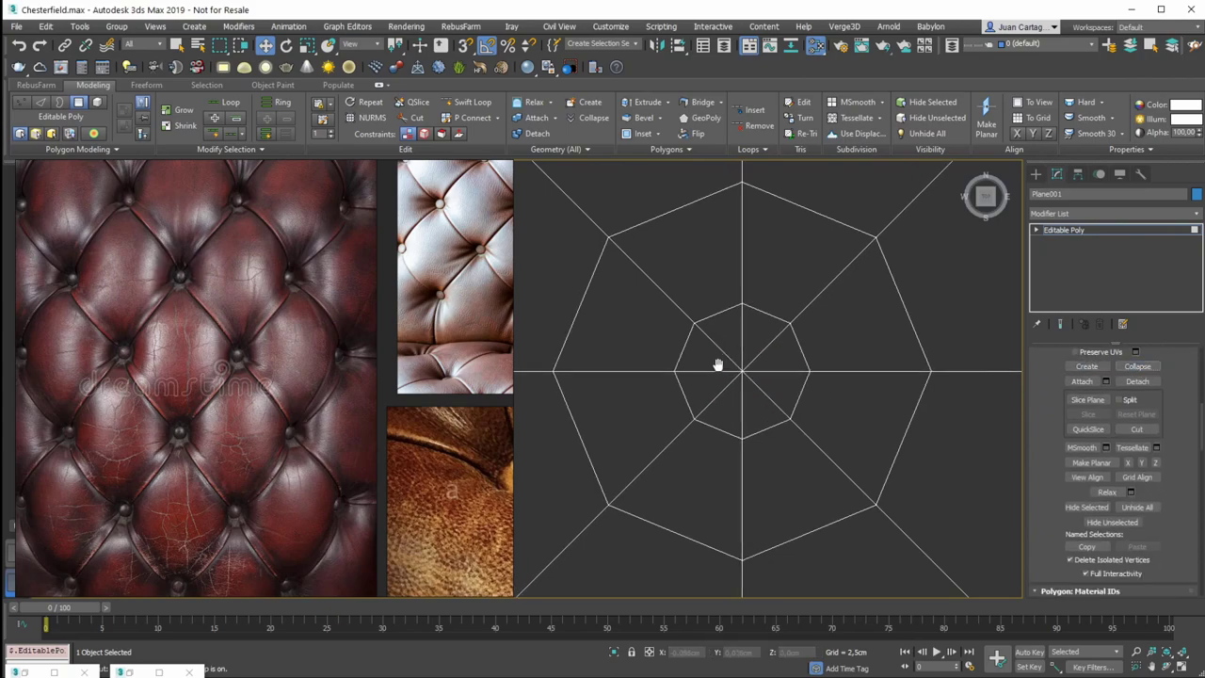
{"action": "scroll", "coordinate": [718, 356], "scroll_direction": "down", "scroll_amount": 4}
{"action": "scroll", "coordinate": [734, 374], "scroll_direction": "up", "scroll_amount": 4}
{"action": "key", "text": "F3"}
{"action": "key", "text": "F4"}
{"action": "middle_click_drag", "start_coordinate": [753, 333], "coordinate": [810, 326]}
{"action": "scroll", "coordinate": [879, 303], "scroll_direction": "down", "scroll_amount": 2}
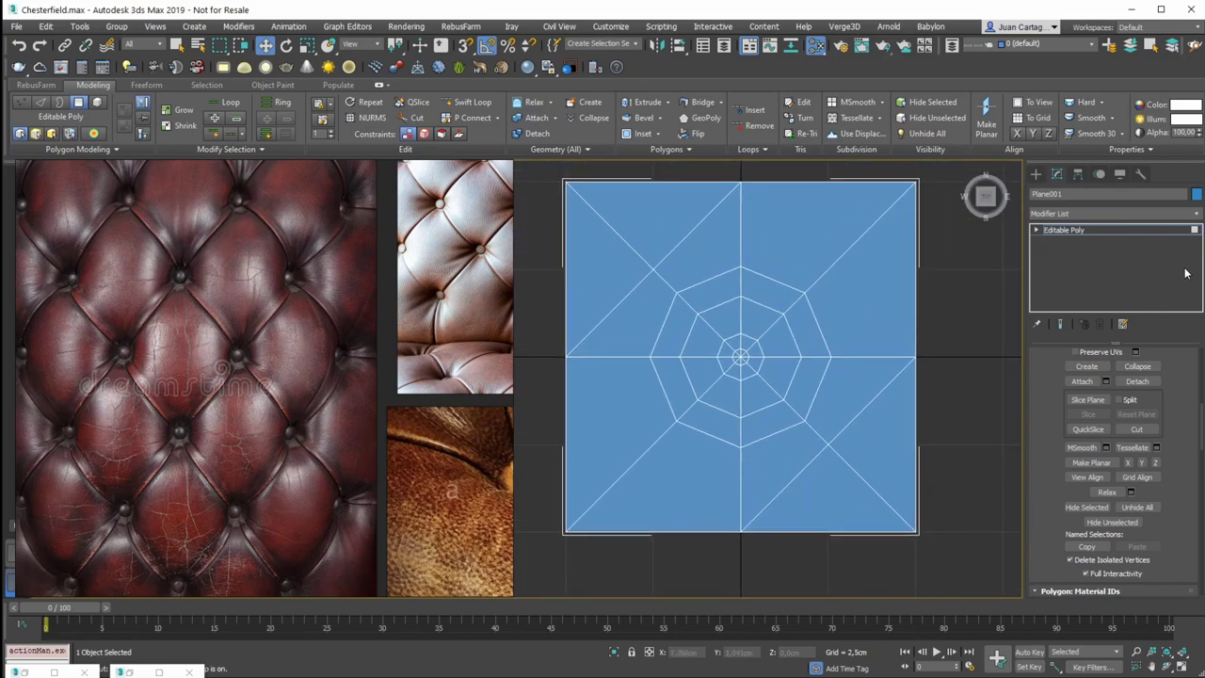
Chamfer all edges of the plane's upper-left to lower-right diagonal into two closely spaced parallel edges, then return to object level
{"action": "scroll", "coordinate": [1199, 431], "scroll_direction": "up", "scroll_amount": 4}
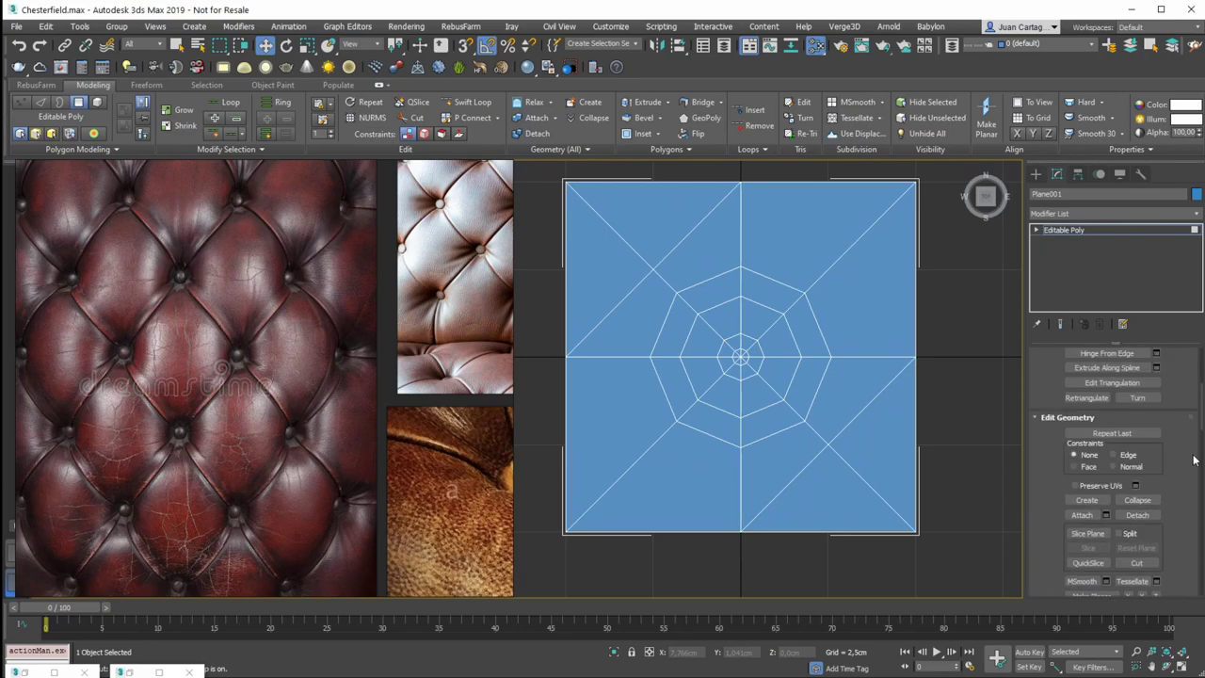
{"action": "scroll", "coordinate": [1189, 352], "scroll_direction": "up", "scroll_amount": 7}
{"action": "left_click", "coordinate": [1093, 371]}
{"action": "double_click", "coordinate": [809, 423]}
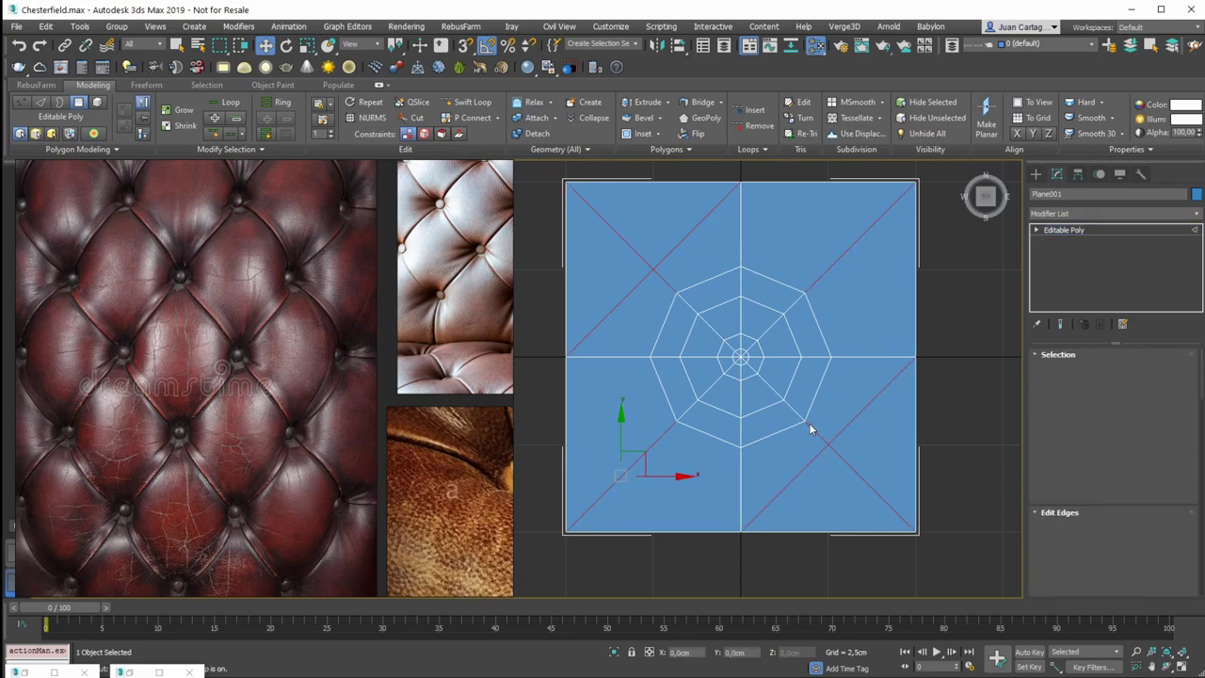
{"action": "double_click", "coordinate": [726, 348], "text": "ctrl"}
{"action": "scroll", "coordinate": [787, 361], "scroll_direction": "up", "scroll_amount": 5}
{"action": "middle_click_drag", "start_coordinate": [784, 332], "coordinate": [716, 371]}
{"action": "scroll", "coordinate": [716, 386], "scroll_direction": "up", "scroll_amount": 1}
{"action": "right_click", "coordinate": [717, 373]}
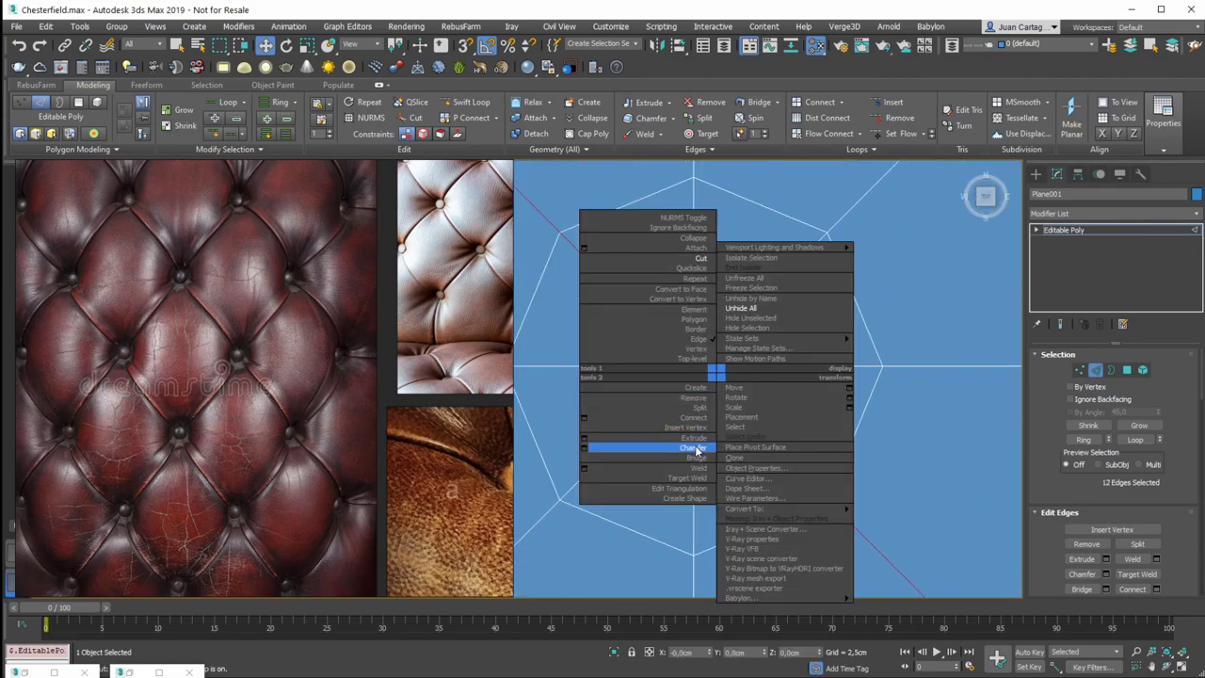
{"action": "left_click", "coordinate": [696, 450]}
{"action": "left_click_drag", "start_coordinate": [726, 398], "coordinate": [739, 362]}
{"action": "scroll", "coordinate": [766, 341], "scroll_direction": "down", "scroll_amount": 8}
{"action": "key", "text": "w"}
{"action": "middle_click_drag", "start_coordinate": [830, 342], "coordinate": [767, 350]}
{"action": "scroll", "coordinate": [918, 353], "scroll_direction": "down", "scroll_amount": 2}
{"action": "left_click", "coordinate": [1127, 370]}
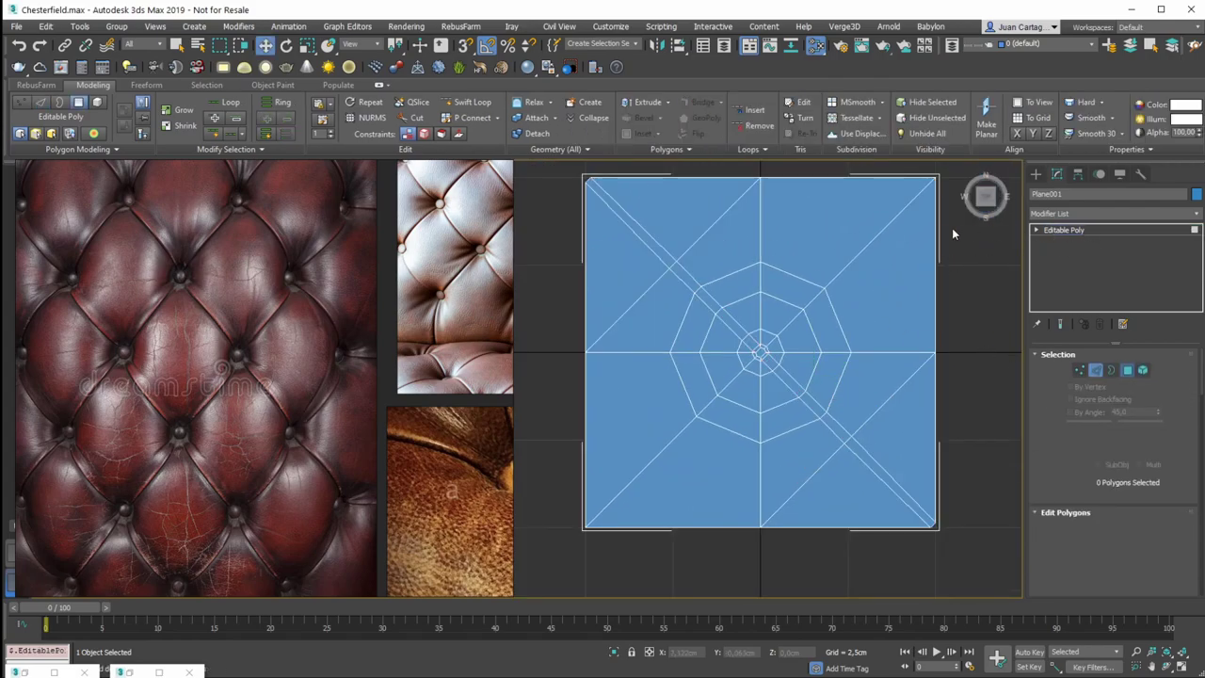
{"action": "left_click", "coordinate": [1064, 229]}
{"action": "scroll", "coordinate": [659, 395], "scroll_direction": "down", "scroll_amount": 2}
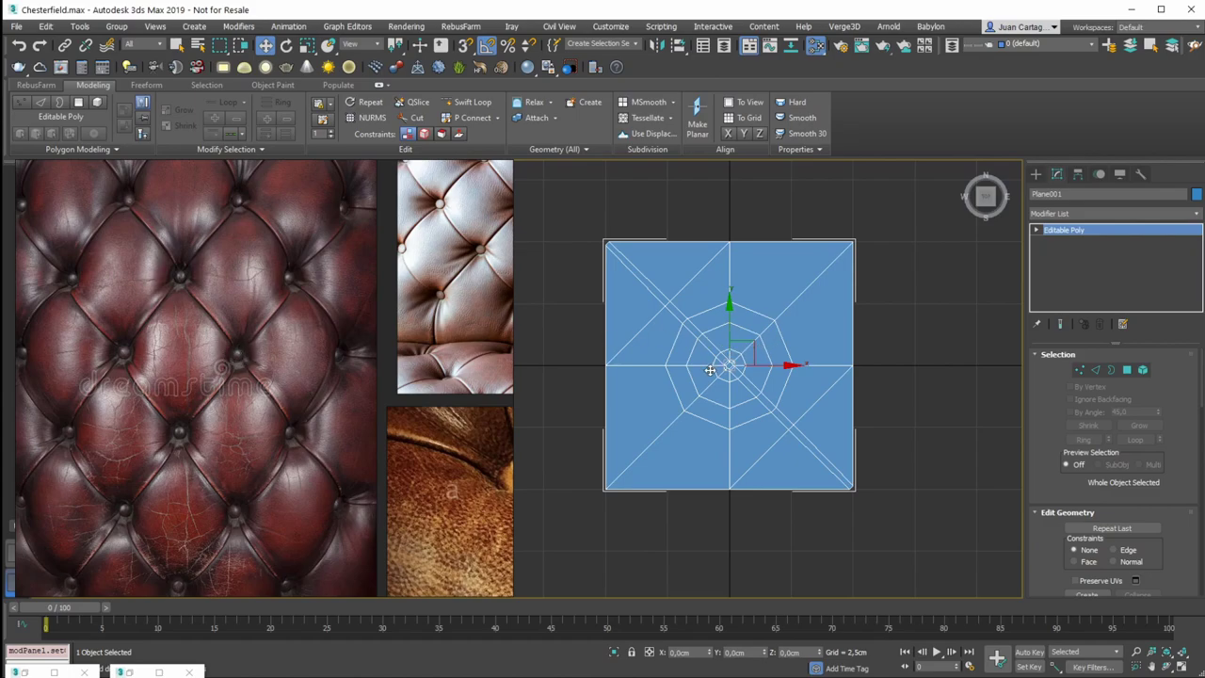
Examine how the folds meet at the buttons in the brown tufted leather reference photo
{"action": "scroll", "coordinate": [179, 346], "scroll_direction": "up", "scroll_amount": 3}
{"action": "middle_click_drag", "start_coordinate": [419, 253], "coordinate": [349, 301]}
{"action": "middle_click_drag", "start_coordinate": [227, 356], "coordinate": [402, 336]}
{"action": "middle_click_drag", "start_coordinate": [439, 242], "coordinate": [389, 274]}
{"action": "scroll", "coordinate": [387, 269], "scroll_direction": "up", "scroll_amount": 3}
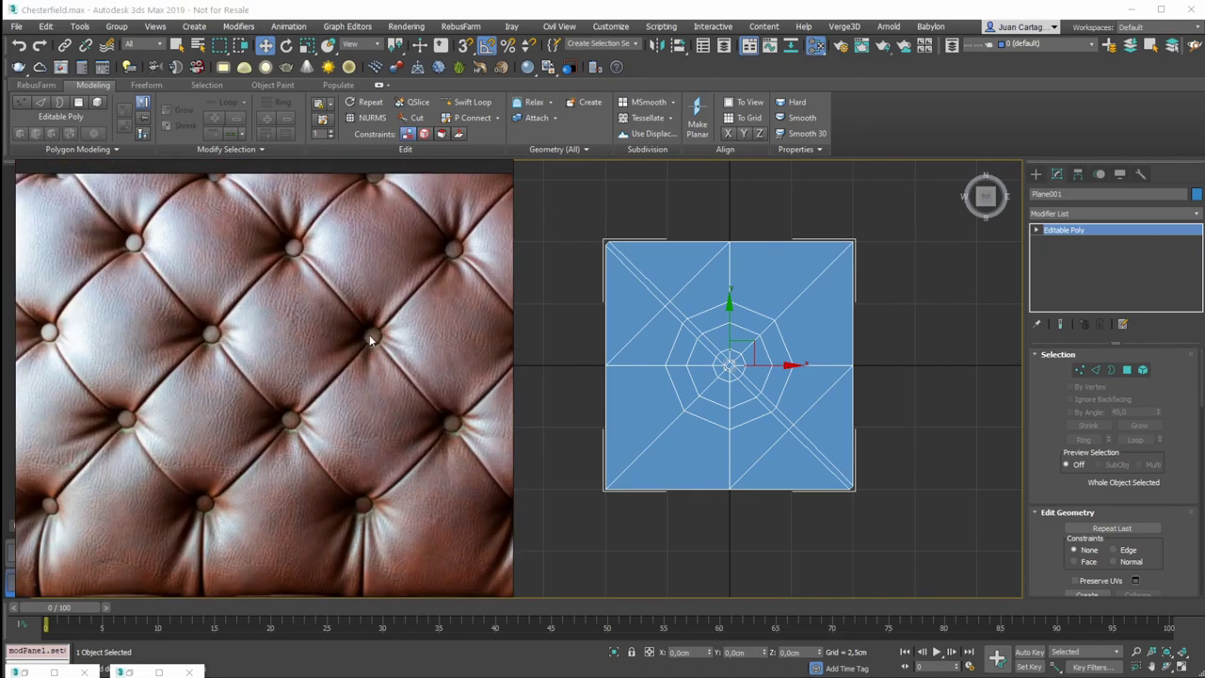
{"action": "scroll", "coordinate": [367, 331], "scroll_direction": "down", "scroll_amount": 2}
{"action": "scroll", "coordinate": [332, 346], "scroll_direction": "up", "scroll_amount": 2}
Delete the trial copy of the plane offset diagonally toward the lower right
{"action": "middle_click_drag", "start_coordinate": [777, 335], "coordinate": [705, 288]}
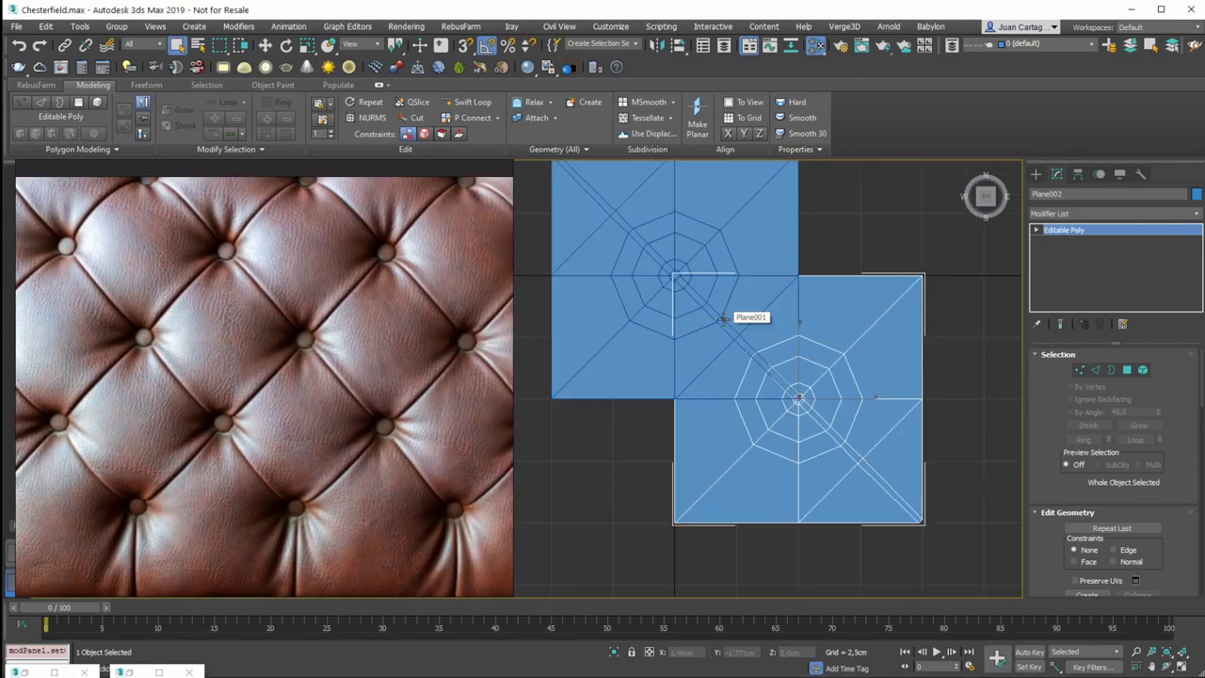
{"action": "key", "text": "Delete"}
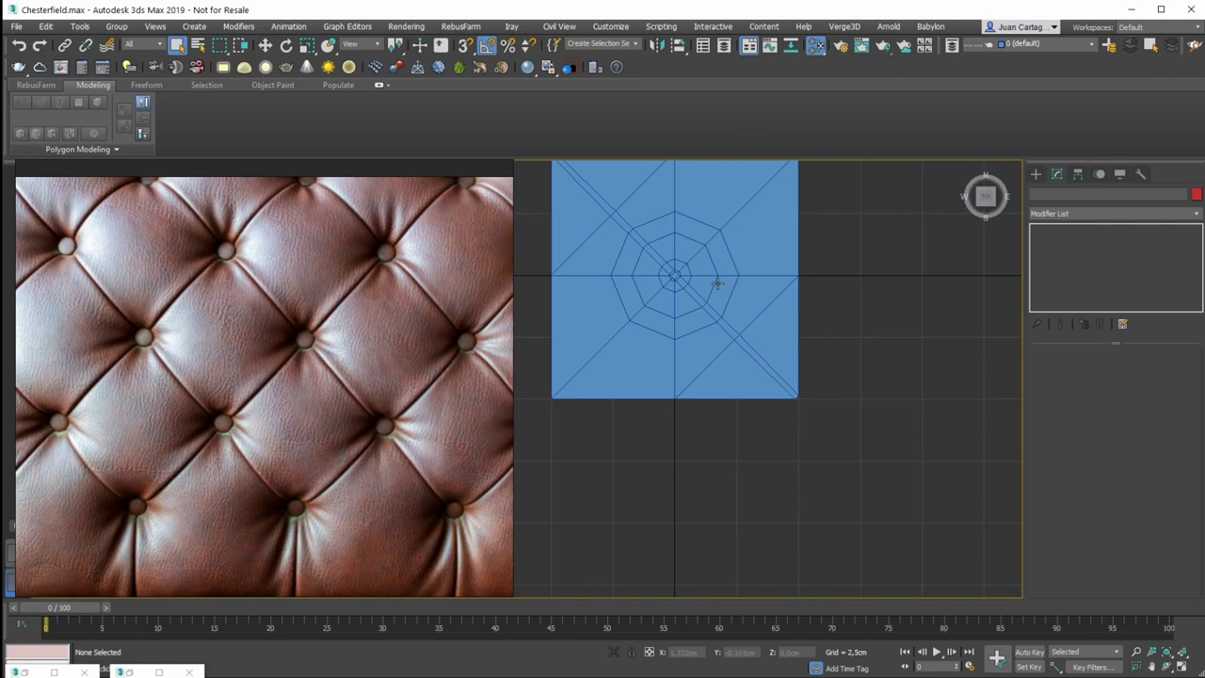
Cut a horizontal and a vertical edge between opposite vertices across the plane's central polygon
{"action": "left_click", "coordinate": [721, 283]}
{"action": "left_click", "coordinate": [655, 273]}
{"action": "scroll", "coordinate": [655, 273], "scroll_direction": "up", "scroll_amount": 5}
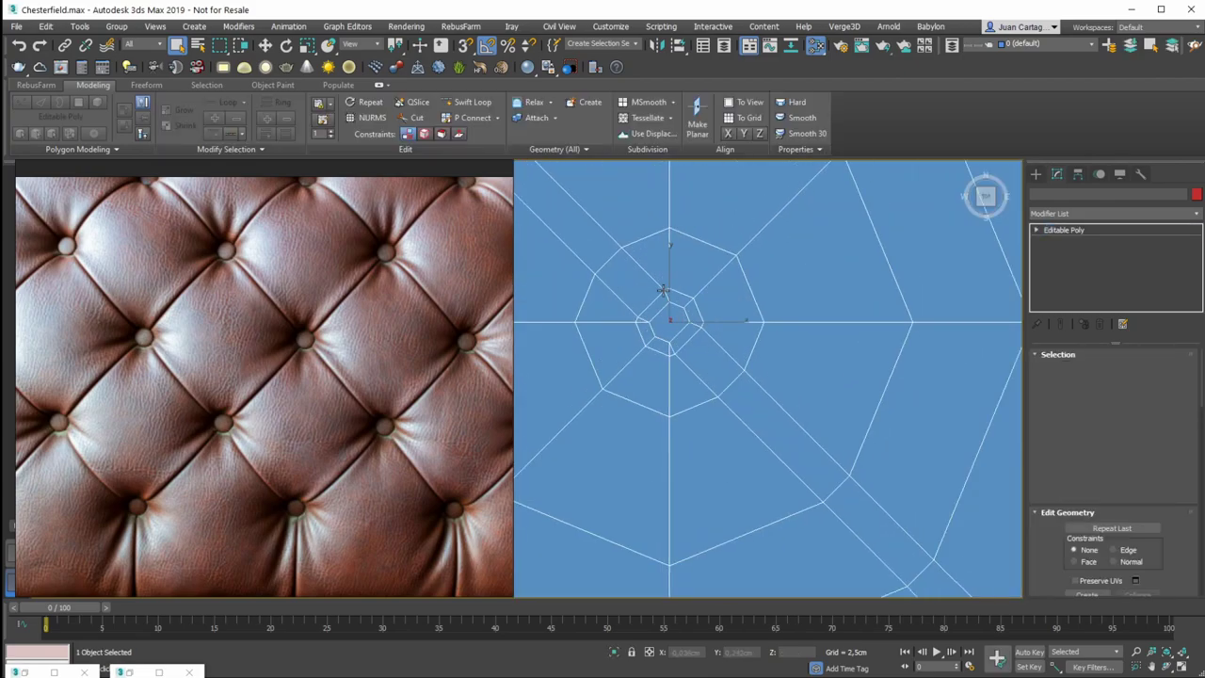
{"action": "left_click", "coordinate": [1080, 369]}
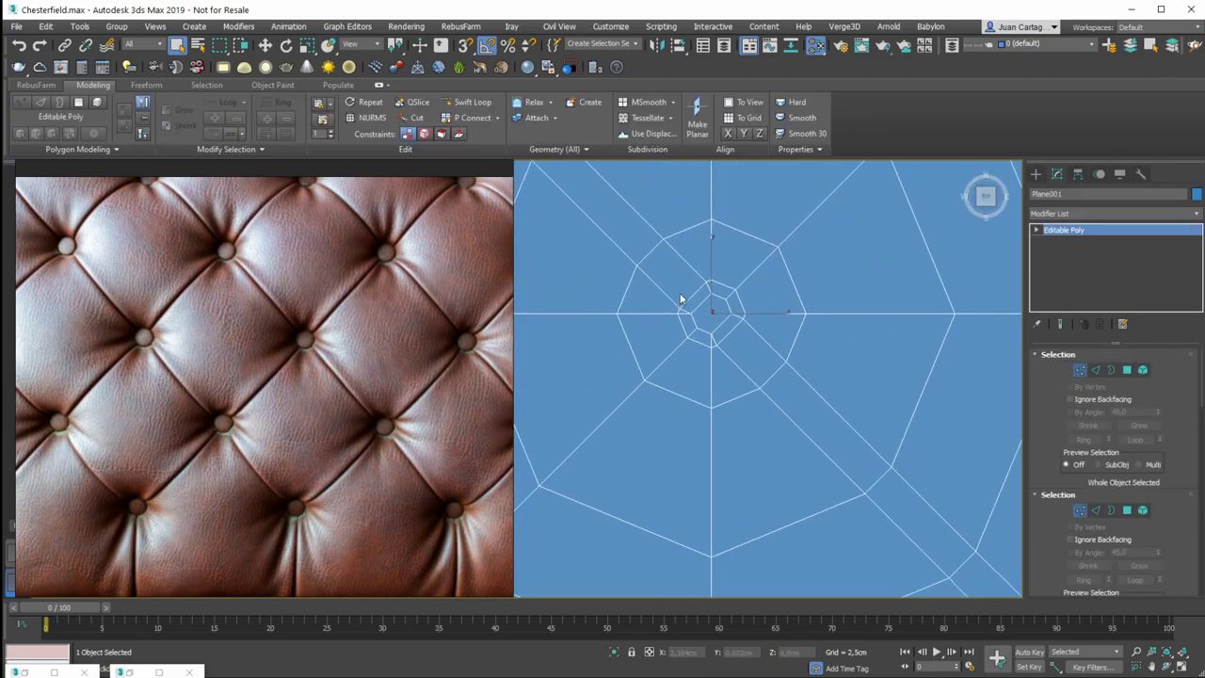
{"action": "scroll", "coordinate": [726, 314], "scroll_direction": "up", "scroll_amount": 3}
{"action": "left_click_drag", "start_coordinate": [791, 326], "coordinate": [589, 350]}
{"action": "right_click", "coordinate": [699, 341]}
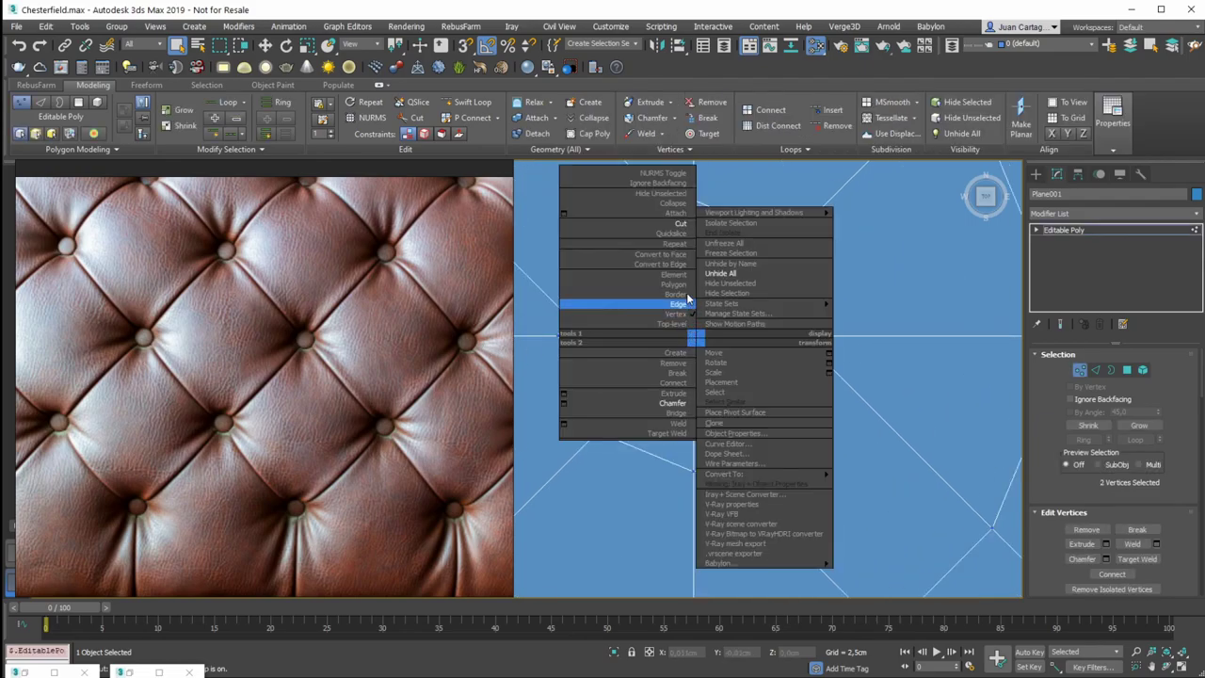
{"action": "left_click", "coordinate": [674, 229]}
{"action": "left_click", "coordinate": [776, 335]}
{"action": "left_click", "coordinate": [612, 336]}
{"action": "right_click", "coordinate": [714, 371]}
{"action": "left_click", "coordinate": [694, 416]}
{"action": "left_click", "coordinate": [694, 255]}
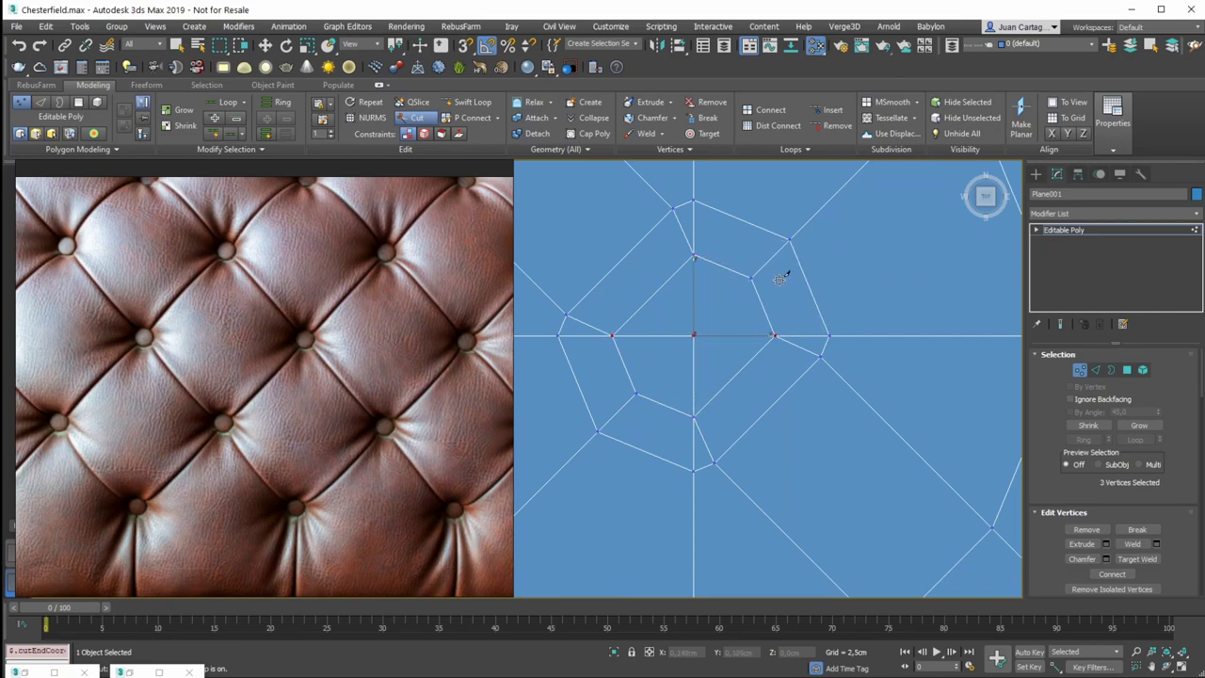
{"action": "right_click", "coordinate": [777, 279]}
{"action": "right_click", "coordinate": [744, 297]}
{"action": "left_click", "coordinate": [760, 307]}
Inspect the cut centre and the diagonal strip, then return to object level to view the whole plane
{"action": "scroll", "coordinate": [726, 293], "scroll_direction": "down", "scroll_amount": 2}
{"action": "scroll", "coordinate": [856, 301], "scroll_direction": "down", "scroll_amount": 1}
{"action": "scroll", "coordinate": [854, 306], "scroll_direction": "down", "scroll_amount": 4}
{"action": "middle_click_drag", "start_coordinate": [851, 354], "coordinate": [626, 352]}
{"action": "scroll", "coordinate": [600, 294], "scroll_direction": "up", "scroll_amount": 4}
{"action": "scroll", "coordinate": [640, 290], "scroll_direction": "down", "scroll_amount": 3}
{"action": "scroll", "coordinate": [640, 290], "scroll_direction": "down", "scroll_amount": 5}
{"action": "middle_click_drag", "start_coordinate": [640, 290], "coordinate": [706, 333]}
{"action": "left_click", "coordinate": [1101, 232]}
{"action": "scroll", "coordinate": [711, 287], "scroll_direction": "up", "scroll_amount": 2}
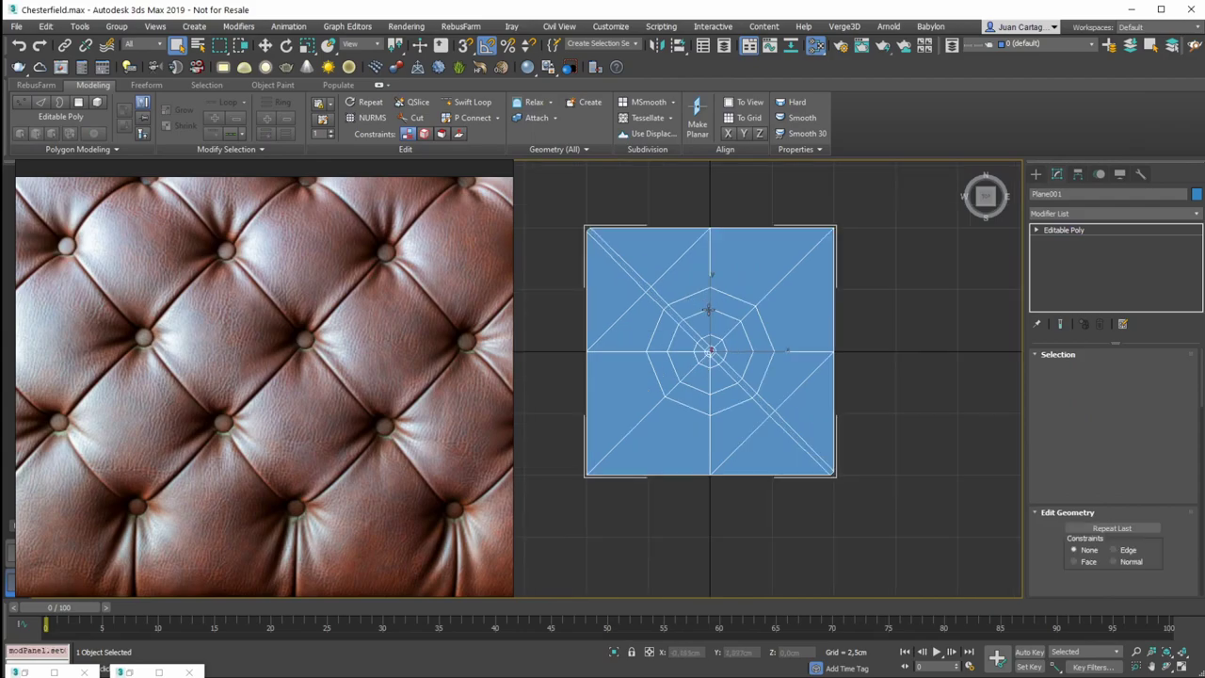
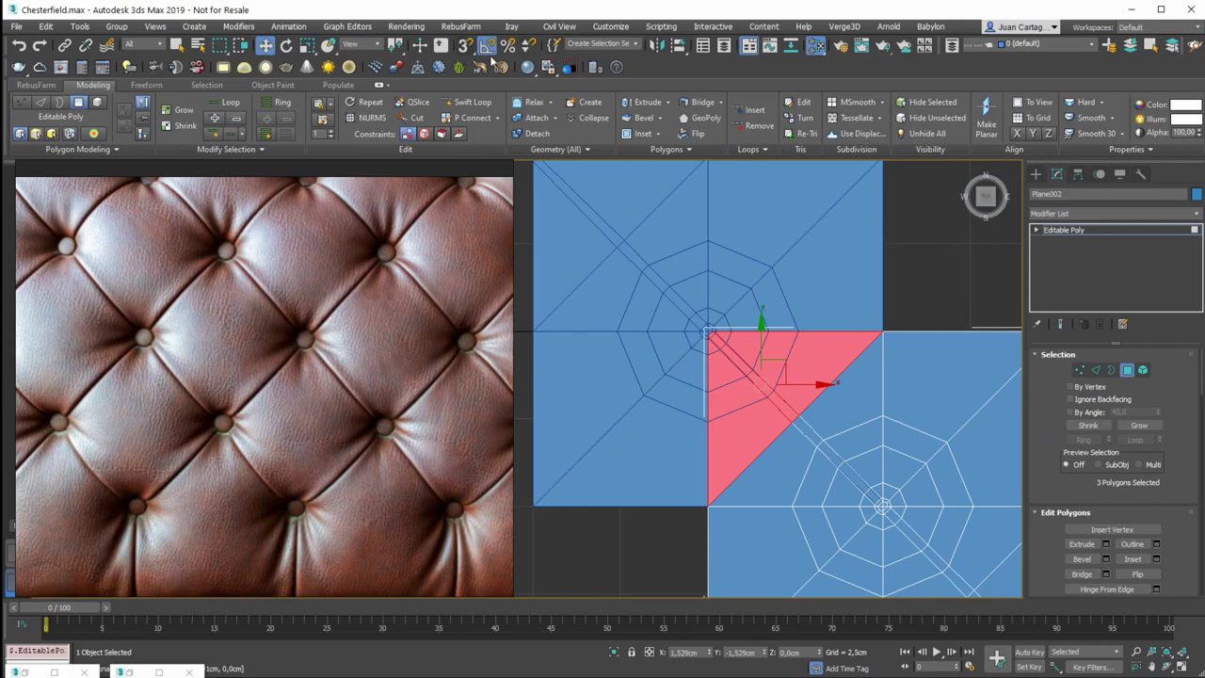
Delete the copied plane's three upper-left corner polygons and all polygons in its right half
{"action": "key", "text": "Delete"}
{"action": "middle_click_drag", "start_coordinate": [860, 370], "coordinate": [736, 269]}
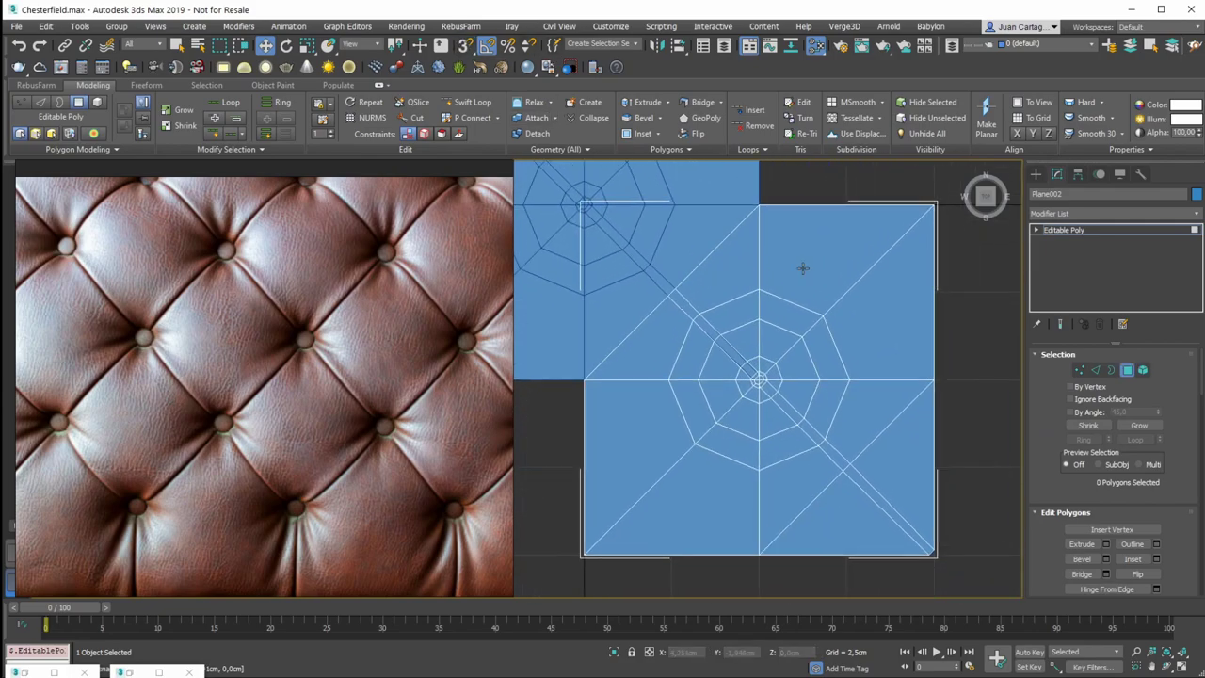
{"action": "left_click_drag", "start_coordinate": [762, 541], "coordinate": [764, 544]}
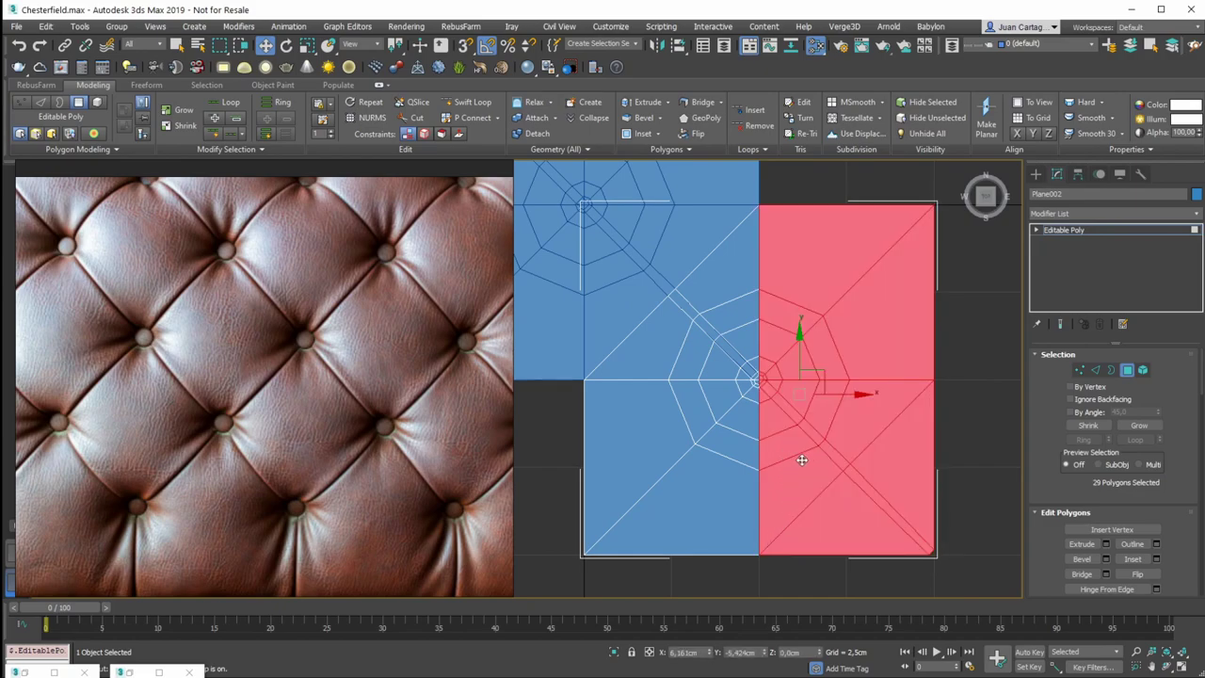
{"action": "key", "text": "Delete"}
Delete the copied plane's lower-left quarter and the small leftover polygon at its button centre, then return to object level
{"action": "left_click_drag", "start_coordinate": [538, 390], "coordinate": [538, 386]}
{"action": "key", "text": "Delete"}
{"action": "scroll", "coordinate": [738, 386], "scroll_direction": "up", "scroll_amount": 3}
{"action": "left_click", "coordinate": [735, 371]}
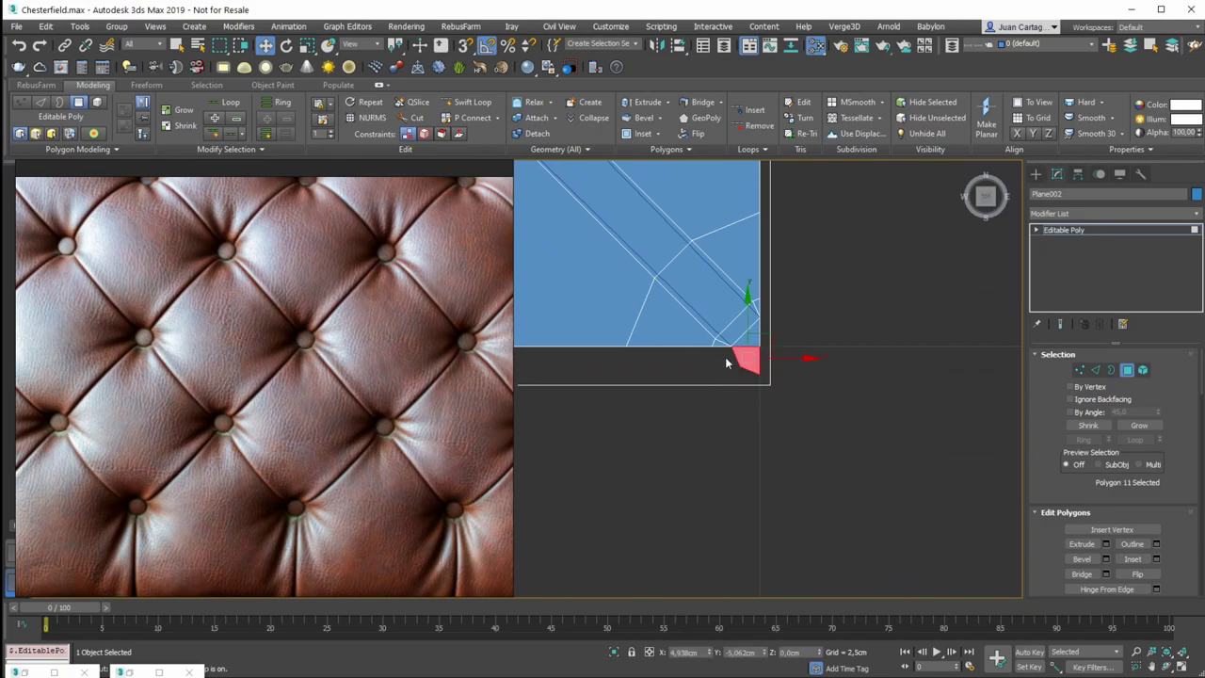
{"action": "key", "text": "Delete"}
{"action": "scroll", "coordinate": [732, 313], "scroll_direction": "down", "scroll_amount": 5}
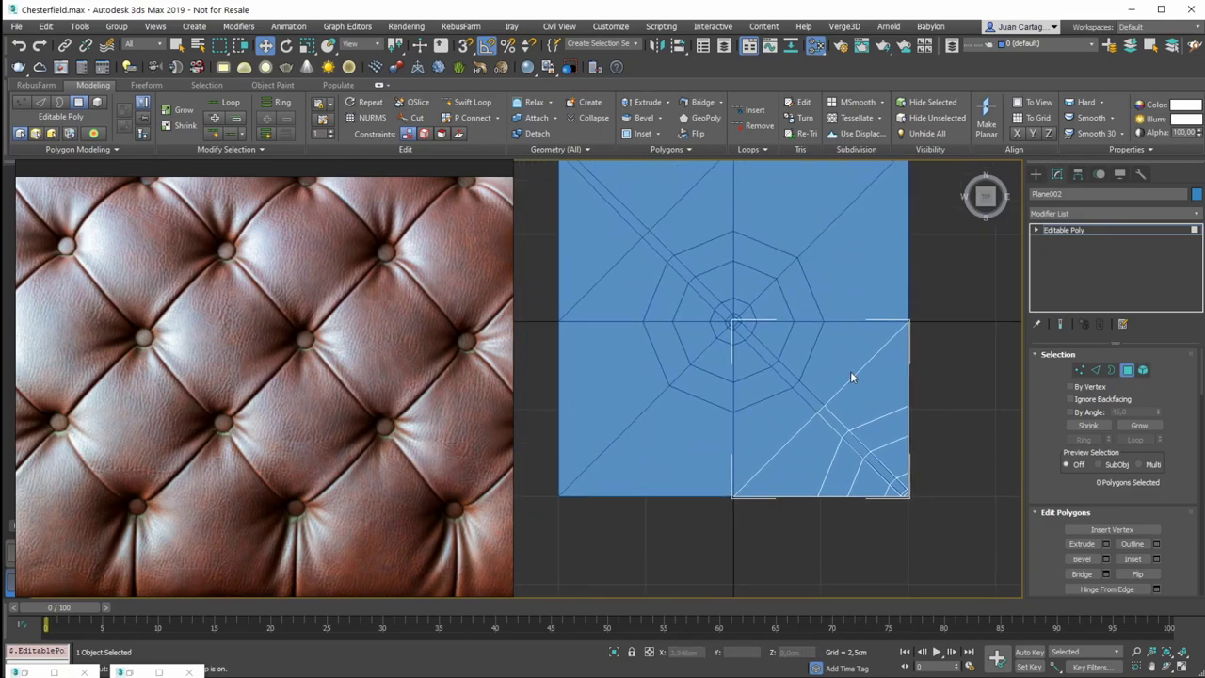
{"action": "left_click", "coordinate": [1102, 230]}
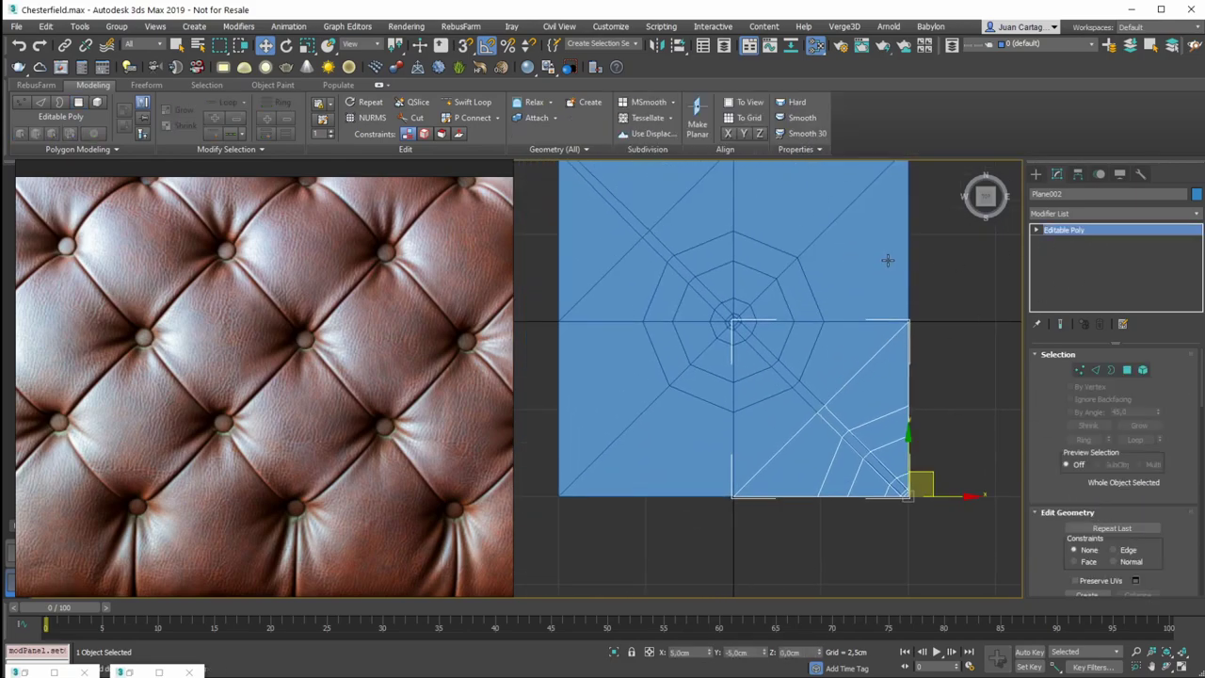
Delete the upper half and lower-left quarter of the original plane's polygons, keeping its lower-right quarter
{"action": "left_click", "coordinate": [892, 269]}
{"action": "middle_click_drag", "start_coordinate": [888, 247], "coordinate": [861, 291]}
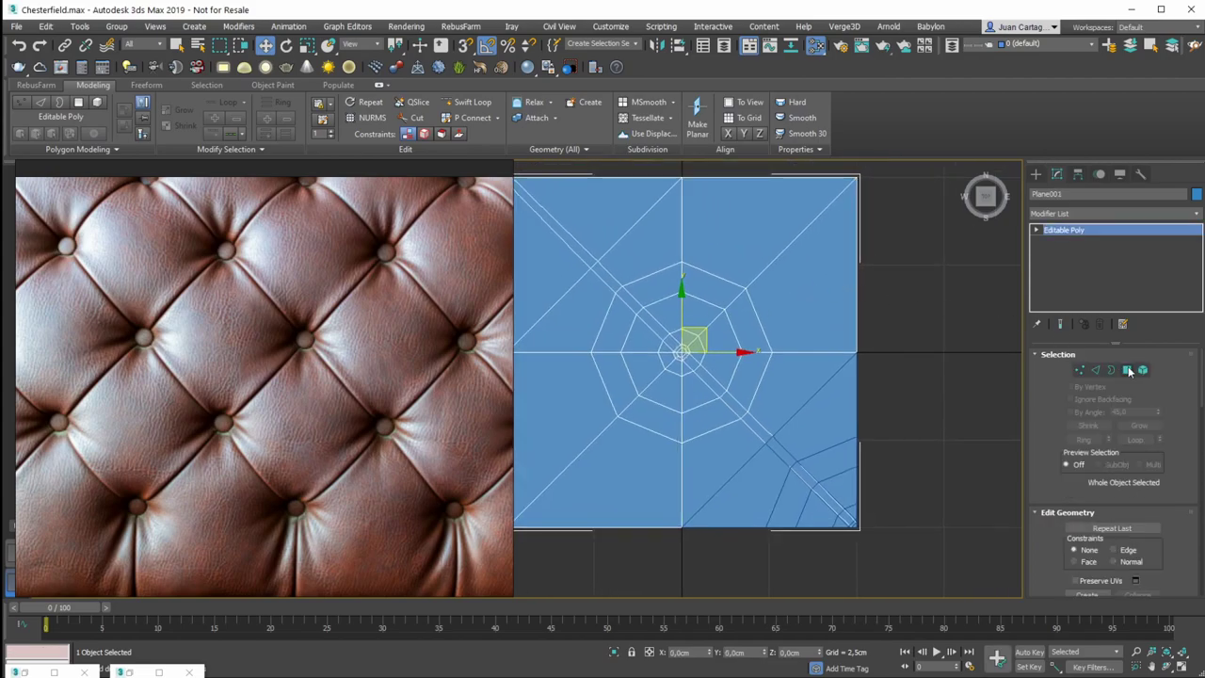
{"action": "key", "text": "4"}
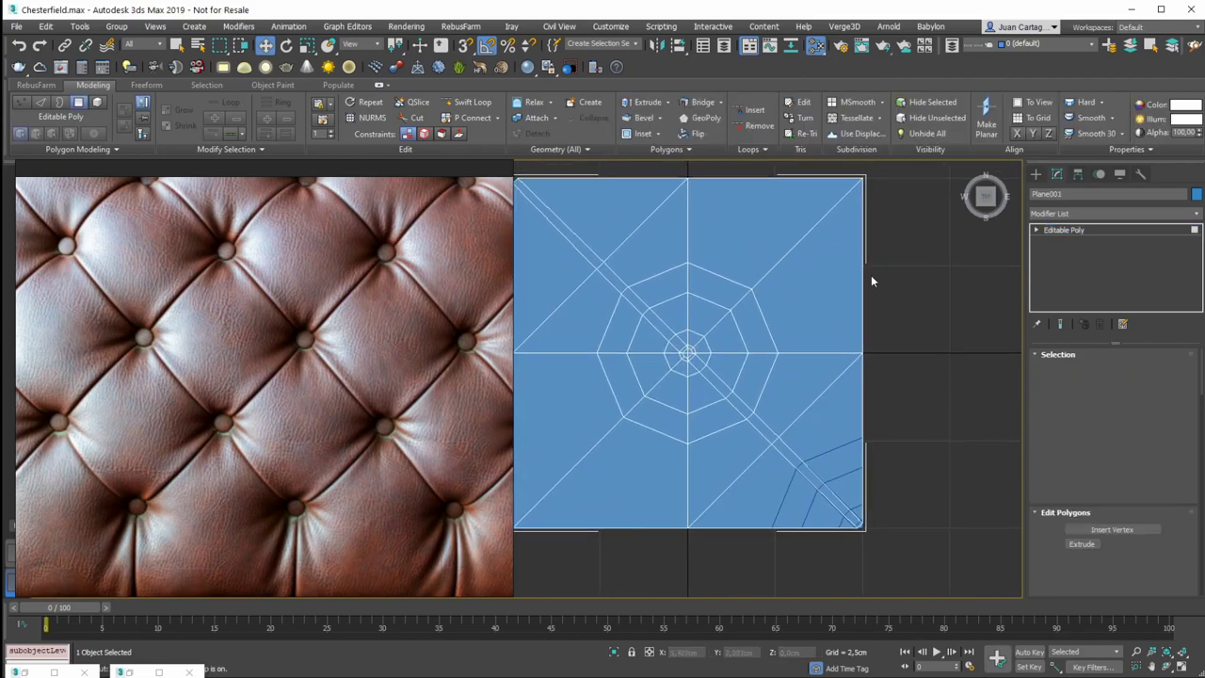
{"action": "middle_click_drag", "start_coordinate": [829, 253], "coordinate": [880, 274]}
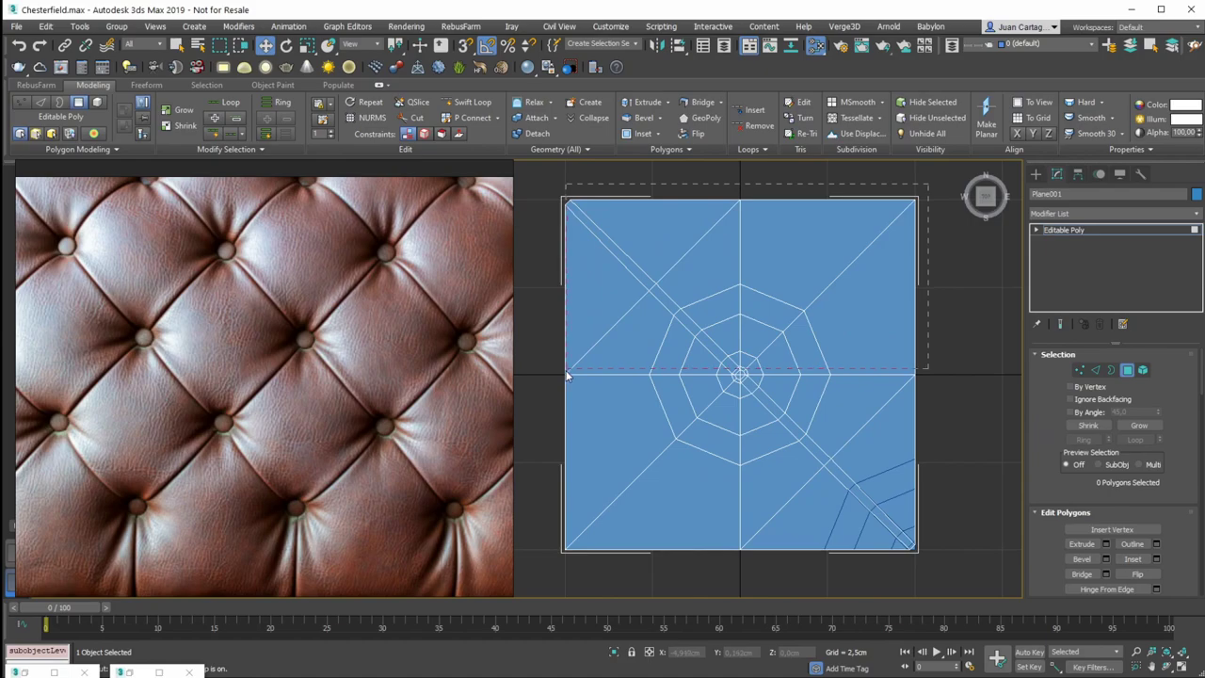
{"action": "left_click_drag", "start_coordinate": [562, 377], "coordinate": [563, 377]}
{"action": "middle_click_drag", "start_coordinate": [755, 509], "coordinate": [798, 460]}
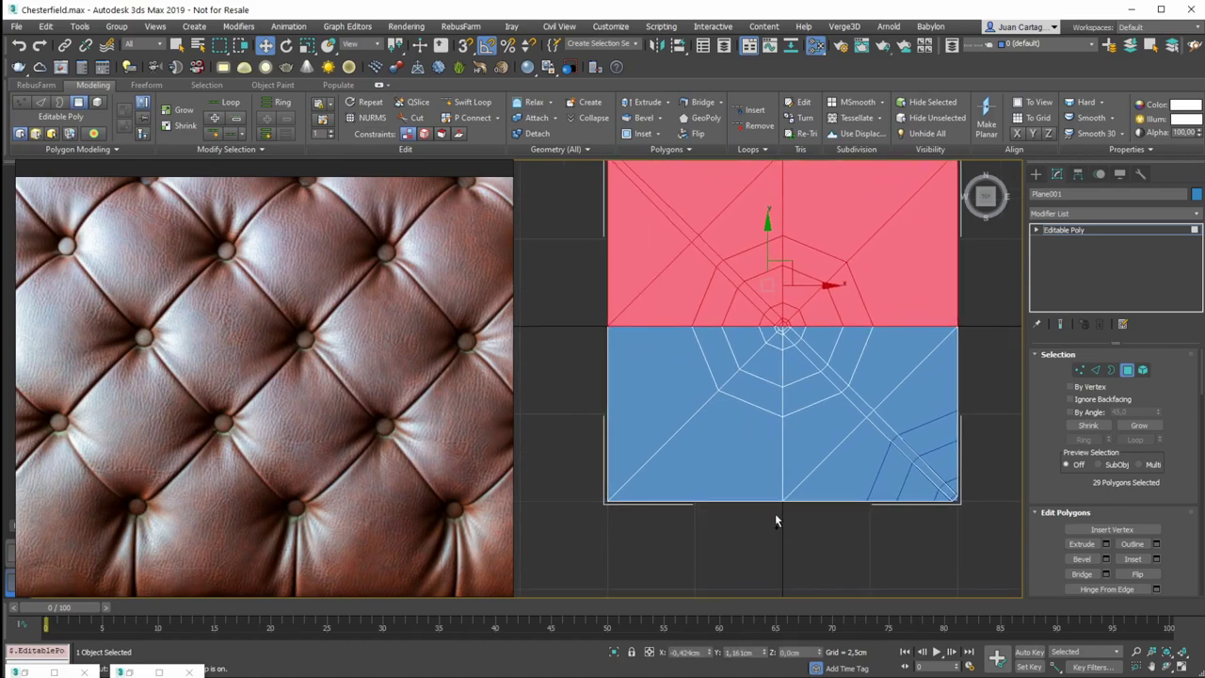
{"action": "left_click_drag", "start_coordinate": [602, 262], "coordinate": [602, 263], "text": "ctrl"}
{"action": "scroll", "coordinate": [778, 515], "scroll_direction": "up", "scroll_amount": 2}
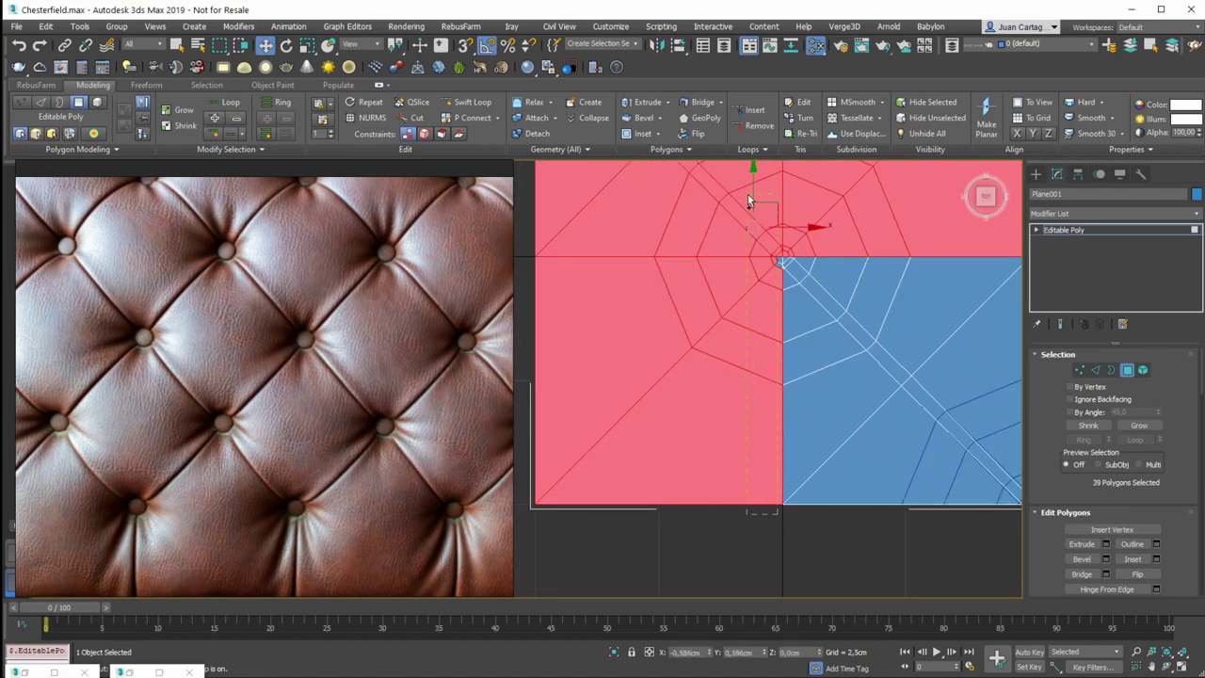
{"action": "key", "text": "Delete"}
{"action": "middle_click_drag", "start_coordinate": [789, 272], "coordinate": [681, 323]}
{"action": "scroll", "coordinate": [761, 293], "scroll_direction": "up", "scroll_amount": 3}
{"action": "scroll", "coordinate": [782, 271], "scroll_direction": "down", "scroll_amount": 2}
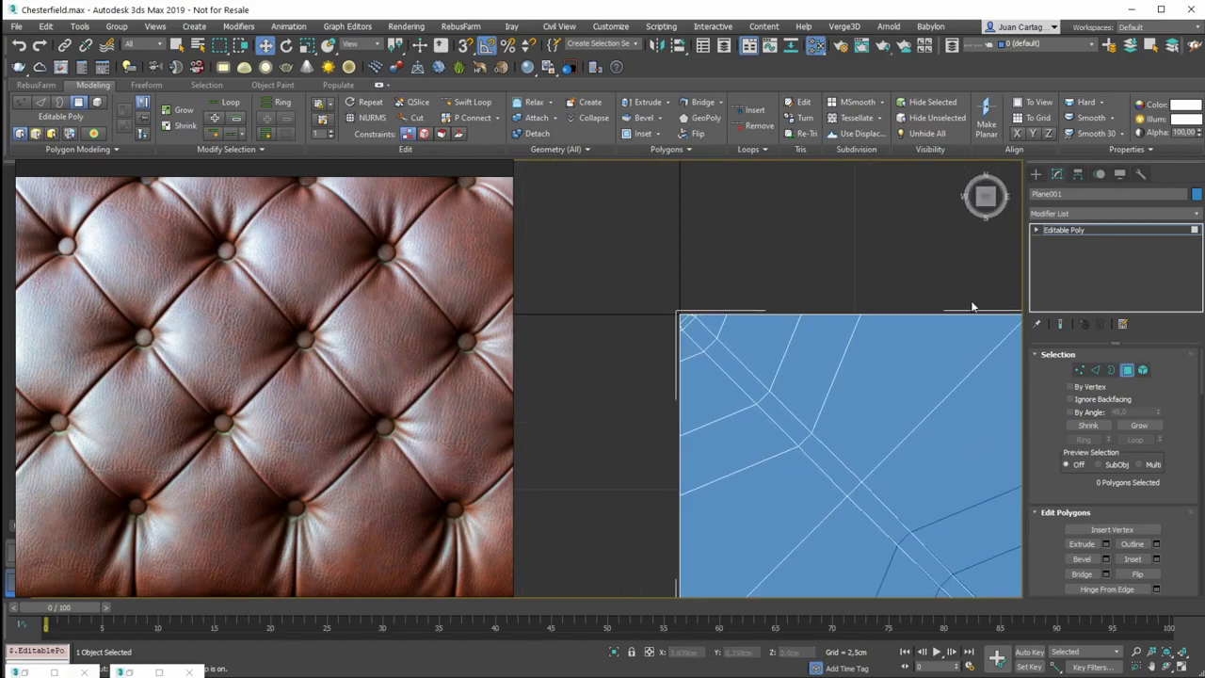
Delete the original plane's three polygons in the lower-right half beyond the diagonal and return to object level
{"action": "left_click", "coordinate": [1075, 231]}
{"action": "middle_click_drag", "start_coordinate": [881, 299], "coordinate": [737, 297]}
{"action": "left_click", "coordinate": [904, 234]}
{"action": "scroll", "coordinate": [904, 235], "scroll_direction": "down", "scroll_amount": 2}
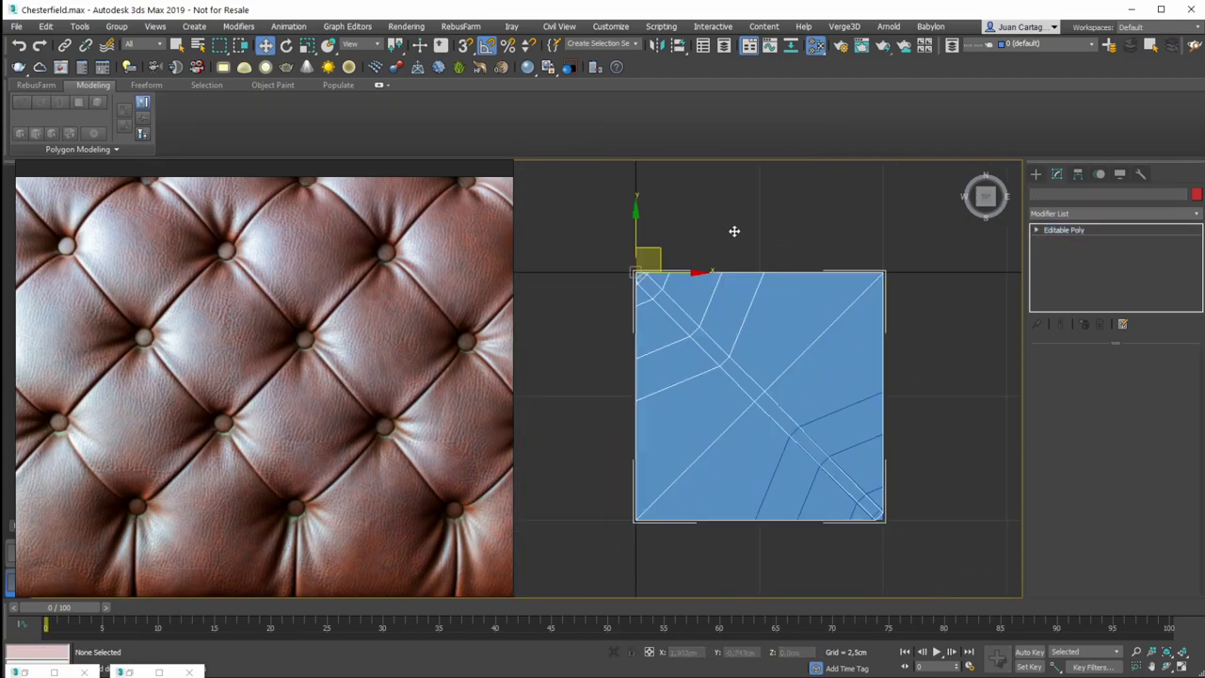
{"action": "left_click", "coordinate": [731, 275]}
{"action": "left_click", "coordinate": [1127, 369]}
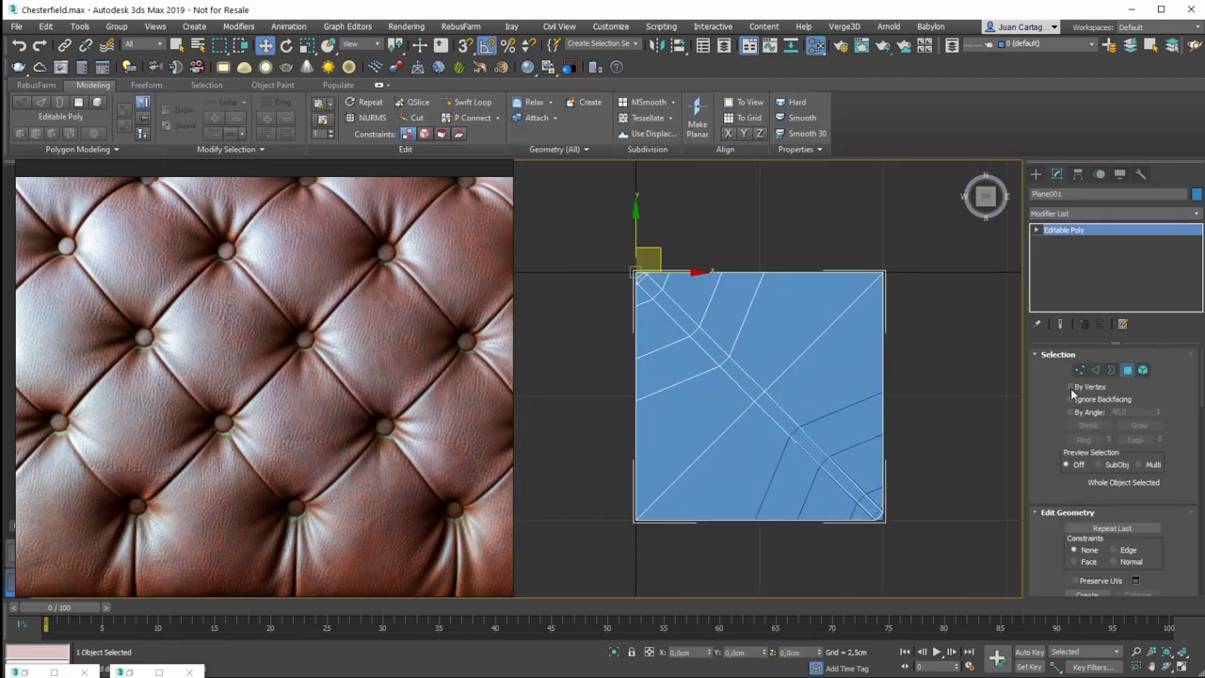
{"action": "left_click_drag", "start_coordinate": [834, 549], "coordinate": [839, 552]}
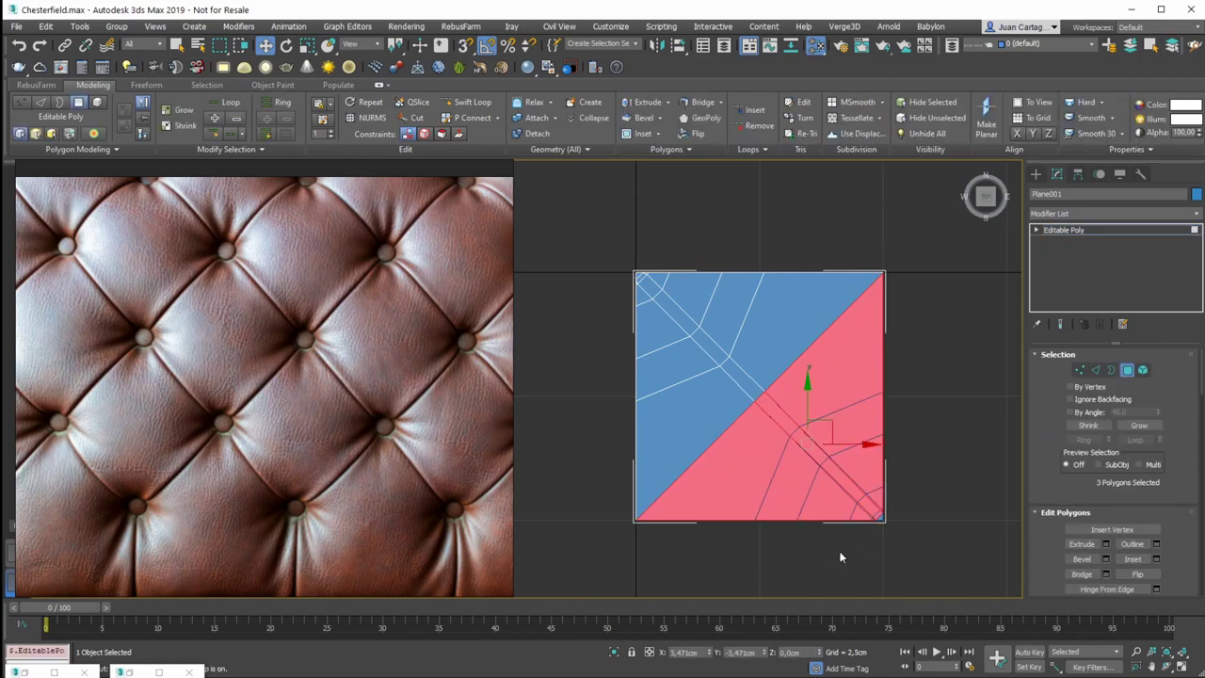
{"action": "left_click", "coordinate": [841, 557]}
{"action": "left_click", "coordinate": [1076, 231]}
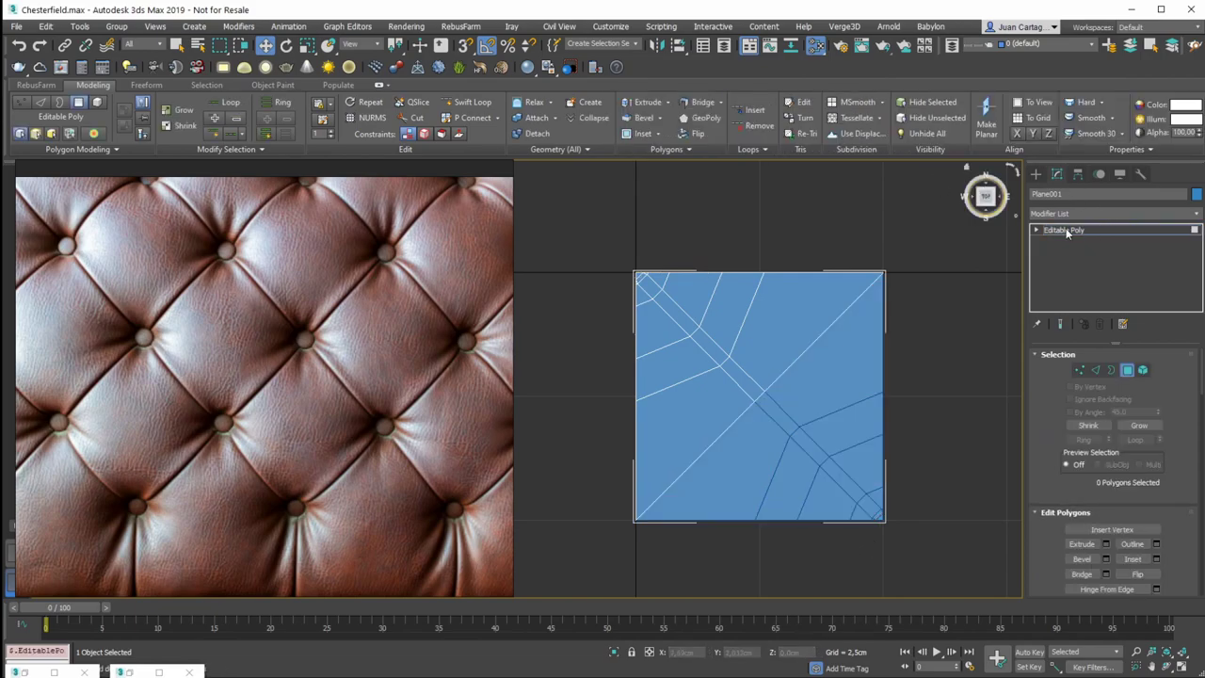
Attach the copied plane to the original plane so both halves form one object
{"action": "middle_click_drag", "start_coordinate": [758, 280], "coordinate": [763, 271]}
{"action": "left_click", "coordinate": [814, 256]}
{"action": "key", "text": "F3"}
{"action": "left_click_drag", "start_coordinate": [752, 234], "coordinate": [759, 290]}
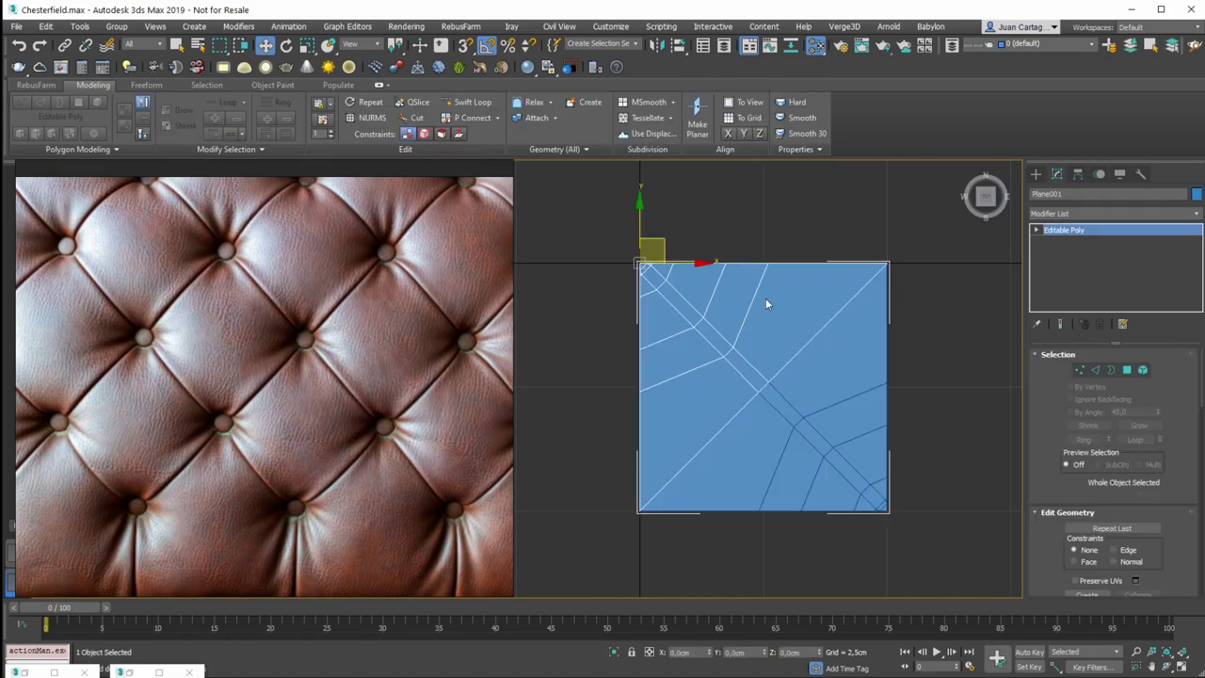
{"action": "right_click", "coordinate": [762, 295]}
{"action": "left_click", "coordinate": [742, 190]}
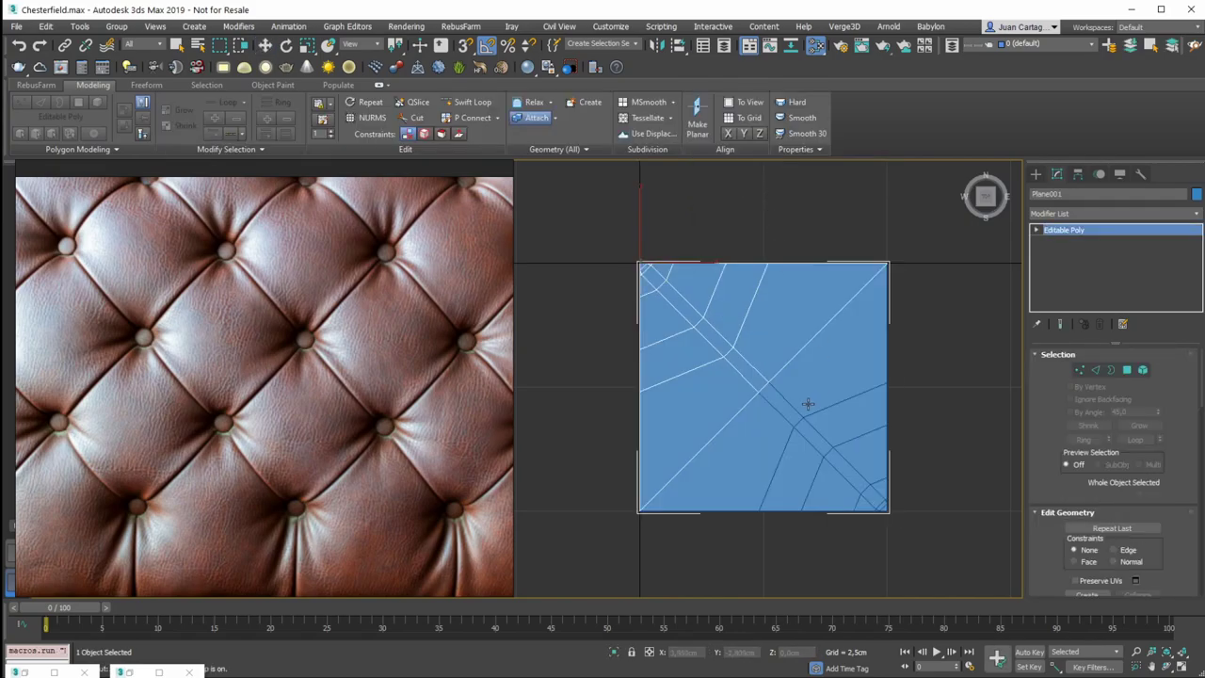
Check the upper-right corner for doubled vertices and apply a Vertex Weld modifier to the combined plane
{"action": "left_click", "coordinate": [1080, 370]}
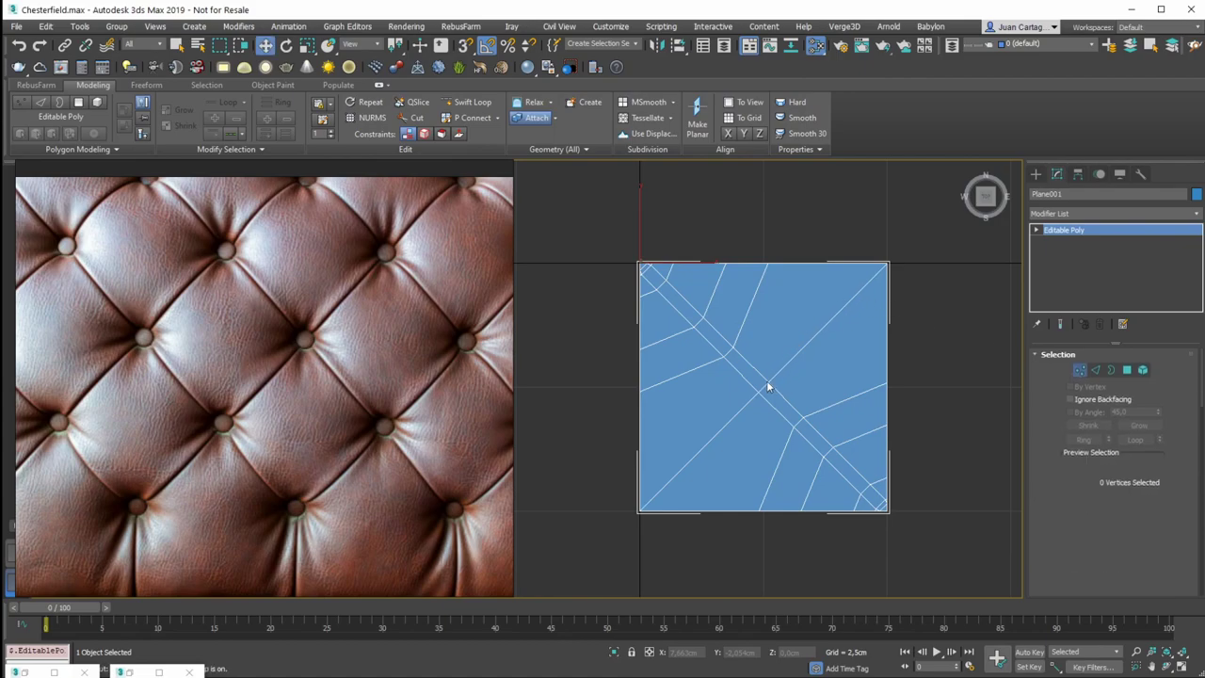
{"action": "left_click_drag", "start_coordinate": [895, 260], "coordinate": [834, 321]}
{"action": "middle_click_drag", "start_coordinate": [833, 321], "coordinate": [859, 255], "text": "alt"}
{"action": "left_click", "coordinate": [1068, 229]}
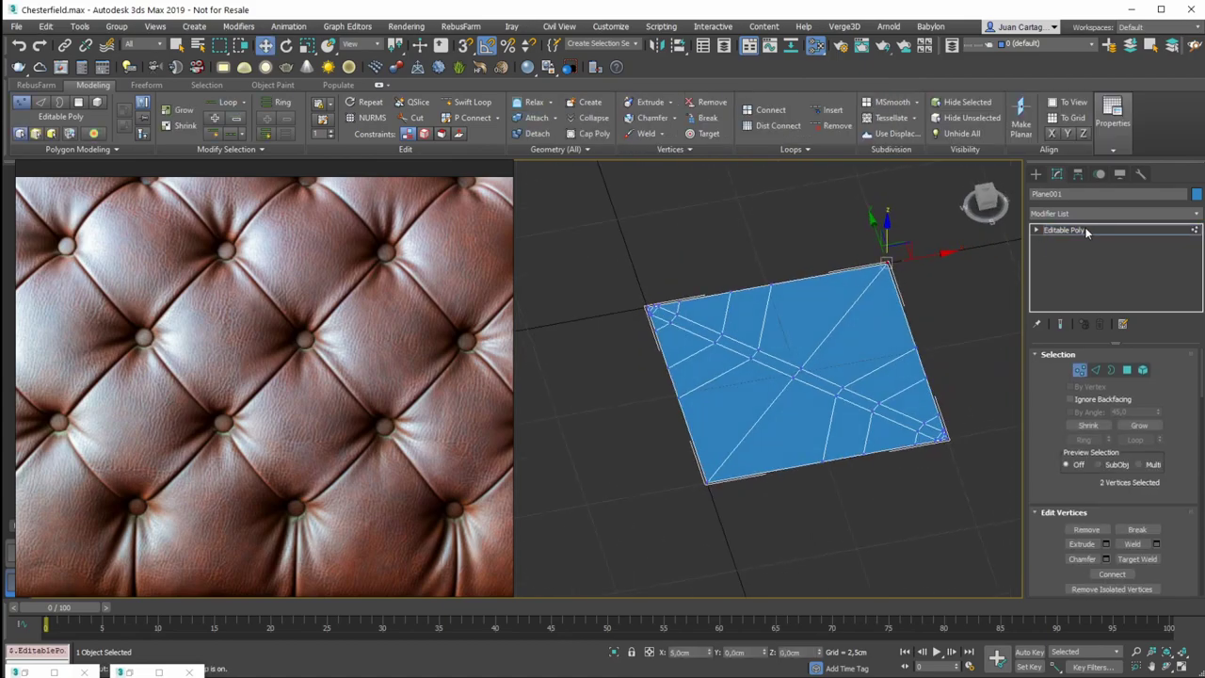
{"action": "scroll", "coordinate": [774, 432], "scroll_direction": "up", "scroll_amount": 3}
{"action": "middle_click_drag", "start_coordinate": [826, 336], "coordinate": [754, 373]}
{"action": "left_click", "coordinate": [1091, 214]}
{"action": "left_click", "coordinate": [1097, 211]}
{"action": "type", "text": "vr"}
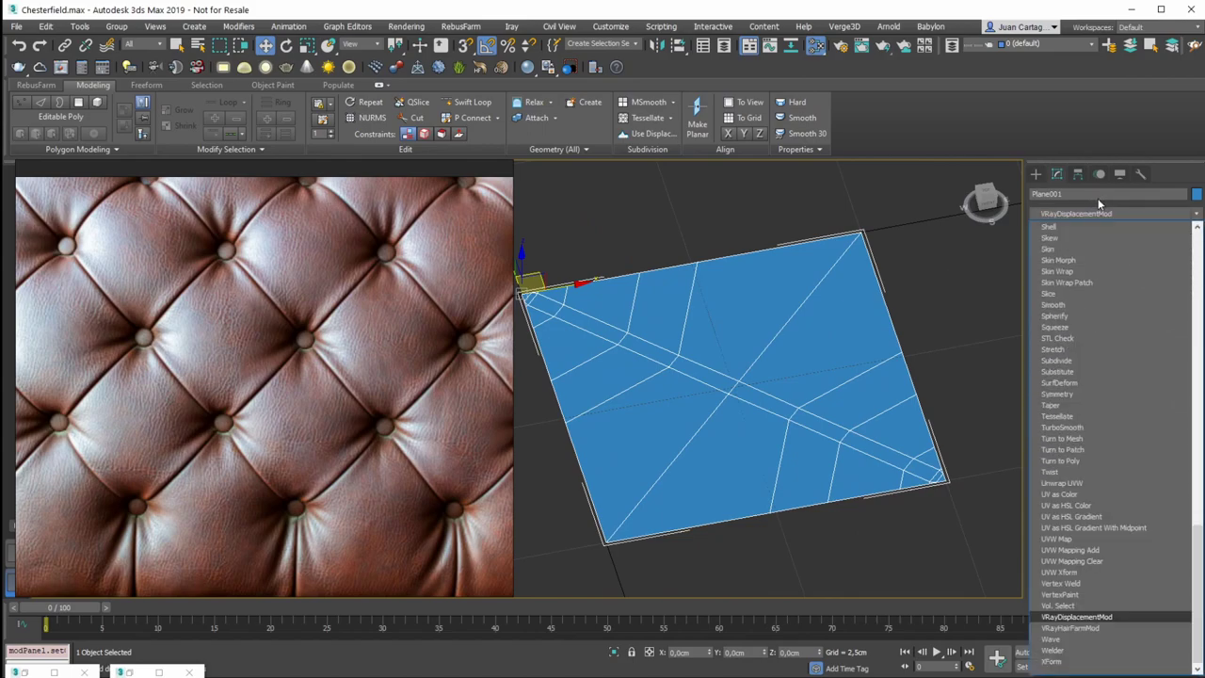
{"action": "left_click", "coordinate": [1075, 582]}
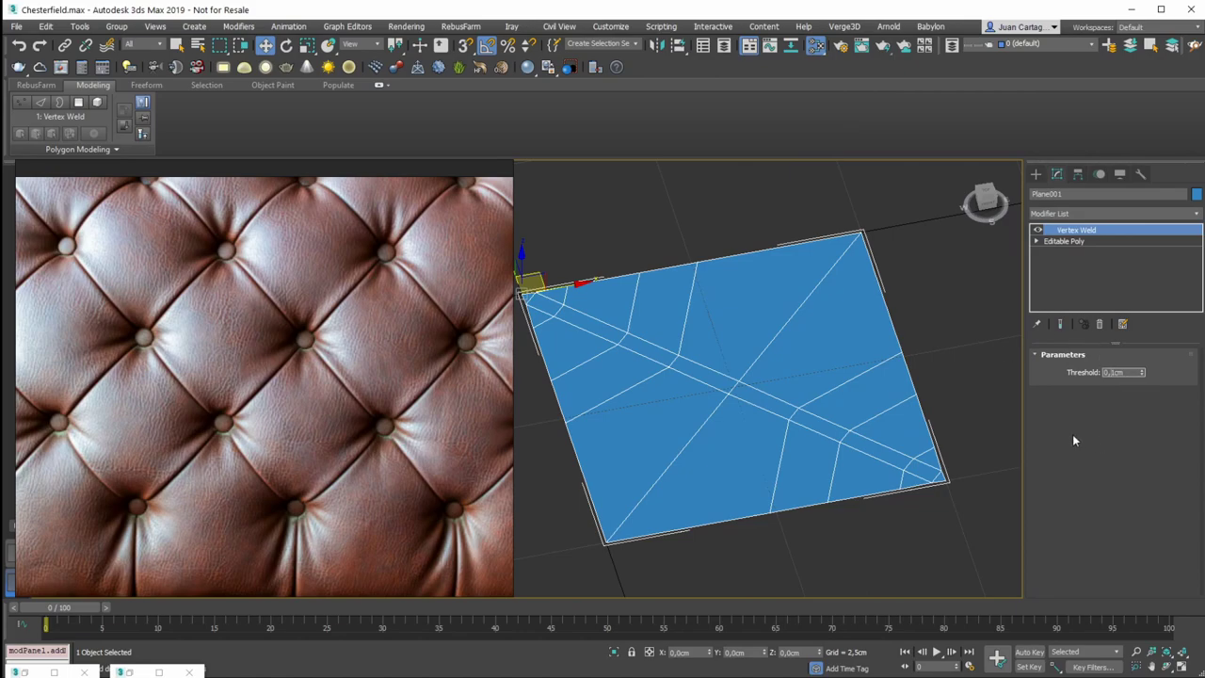
Collapse the Vertex Weld modifier into the plane's Editable Poly
{"action": "middle_click_drag", "start_coordinate": [764, 400], "coordinate": [803, 336]}
{"action": "middle_click_drag", "start_coordinate": [803, 336], "coordinate": [779, 341], "text": "alt"}
{"action": "middle_click_drag", "start_coordinate": [981, 242], "coordinate": [863, 284], "text": "alt"}
{"action": "right_click", "coordinate": [1104, 232]}
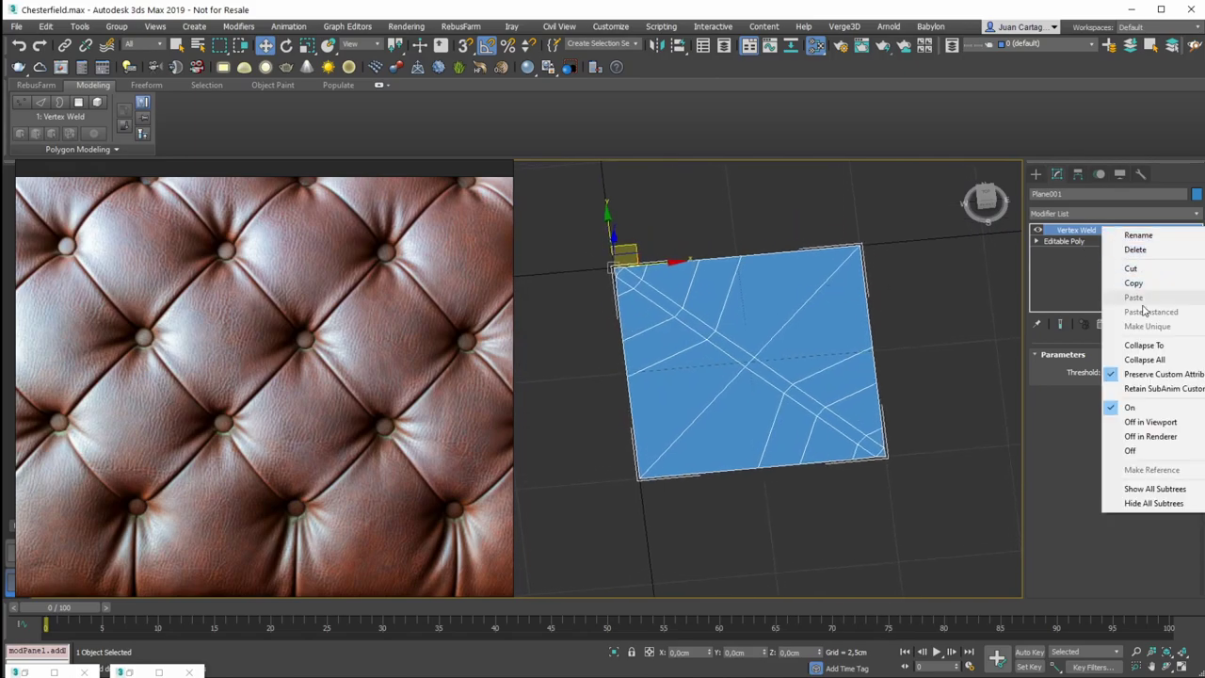
{"action": "left_click", "coordinate": [1070, 306]}
{"action": "middle_click_drag", "start_coordinate": [799, 274], "coordinate": [788, 296], "text": "alt"}
{"action": "key", "text": "t"}
{"action": "key", "text": "z"}
{"action": "key", "text": "z"}
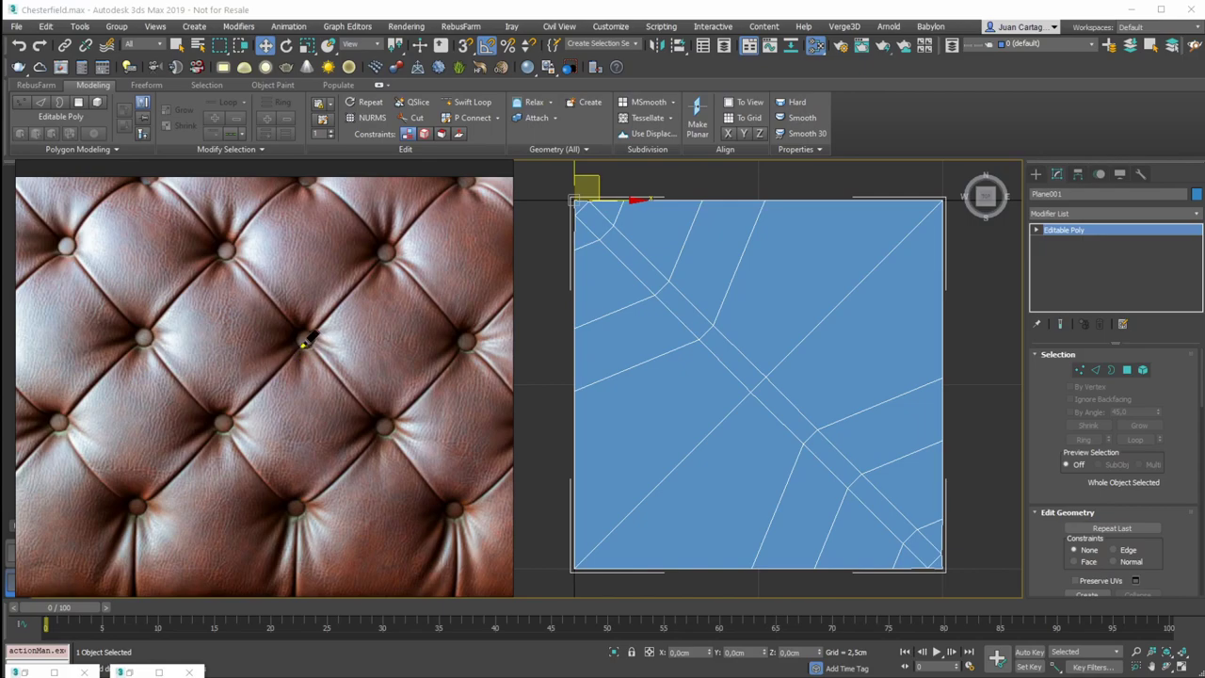
{"action": "mouse_move", "coordinate": [303, 341]}
{"action": "left_mouse_down"}
{"action": "mouse_move", "coordinate": [301, 421]}
{"action": "mouse_move", "coordinate": [358, 434]}
{"action": "left_mouse_up"}
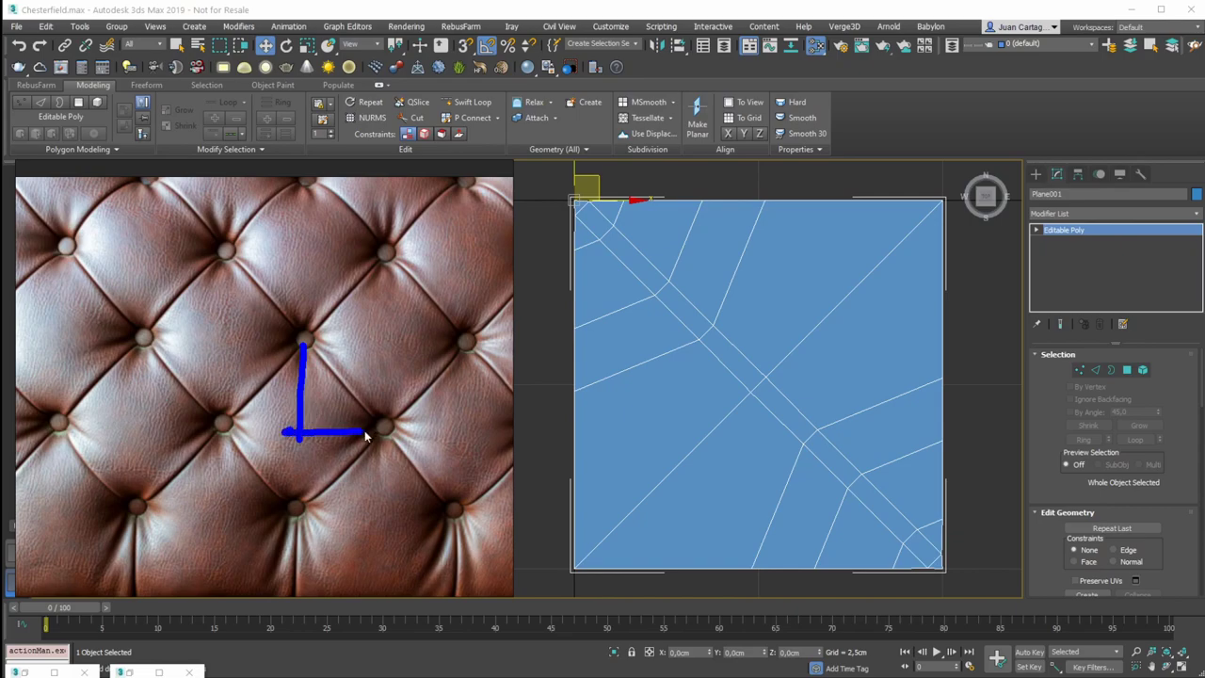
{"action": "mouse_move", "coordinate": [302, 337]}
{"action": "left_mouse_down"}
{"action": "mouse_move", "coordinate": [330, 351]}
{"action": "mouse_move", "coordinate": [386, 426]}
{"action": "left_mouse_up"}
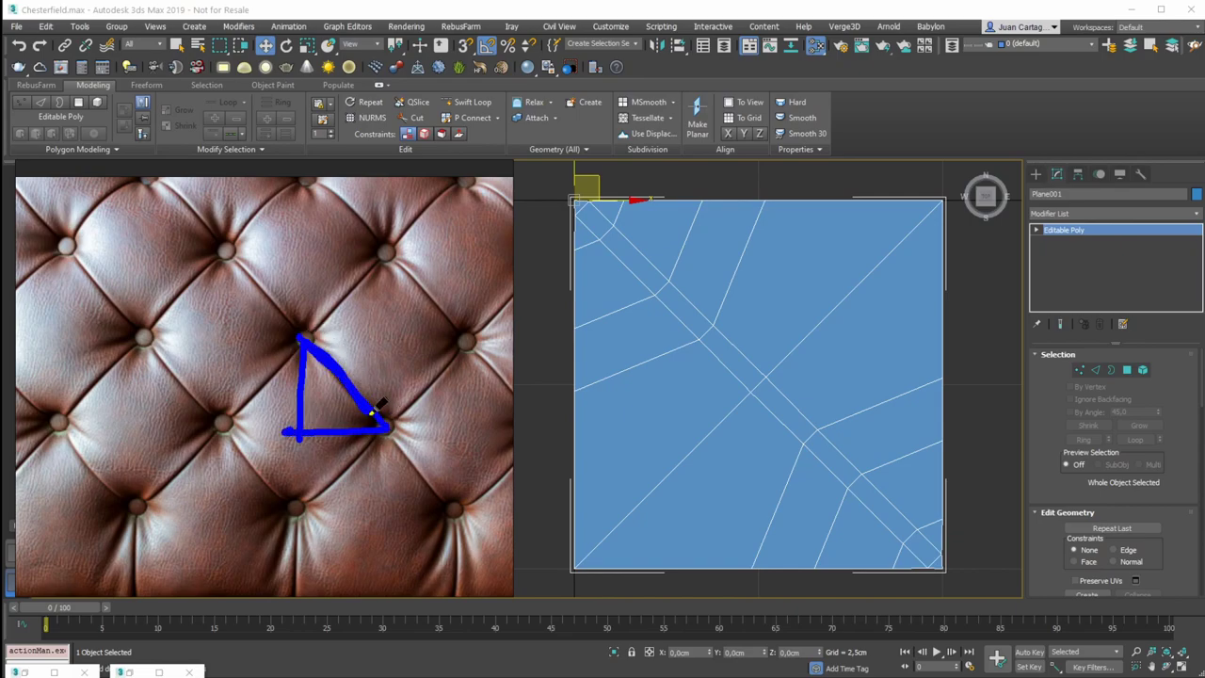
{"action": "mouse_move", "coordinate": [589, 214]}
{"action": "left_mouse_down"}
{"action": "mouse_move", "coordinate": [712, 320]}
{"action": "mouse_move", "coordinate": [908, 525]}
{"action": "mouse_move", "coordinate": [699, 305]}
{"action": "mouse_move", "coordinate": [582, 209]}
{"action": "left_mouse_up"}
{"action": "mouse_move", "coordinate": [311, 335]}
{"action": "left_mouse_down"}
{"action": "mouse_move", "coordinate": [375, 379]}
{"action": "mouse_move", "coordinate": [394, 423]}
{"action": "left_mouse_up"}
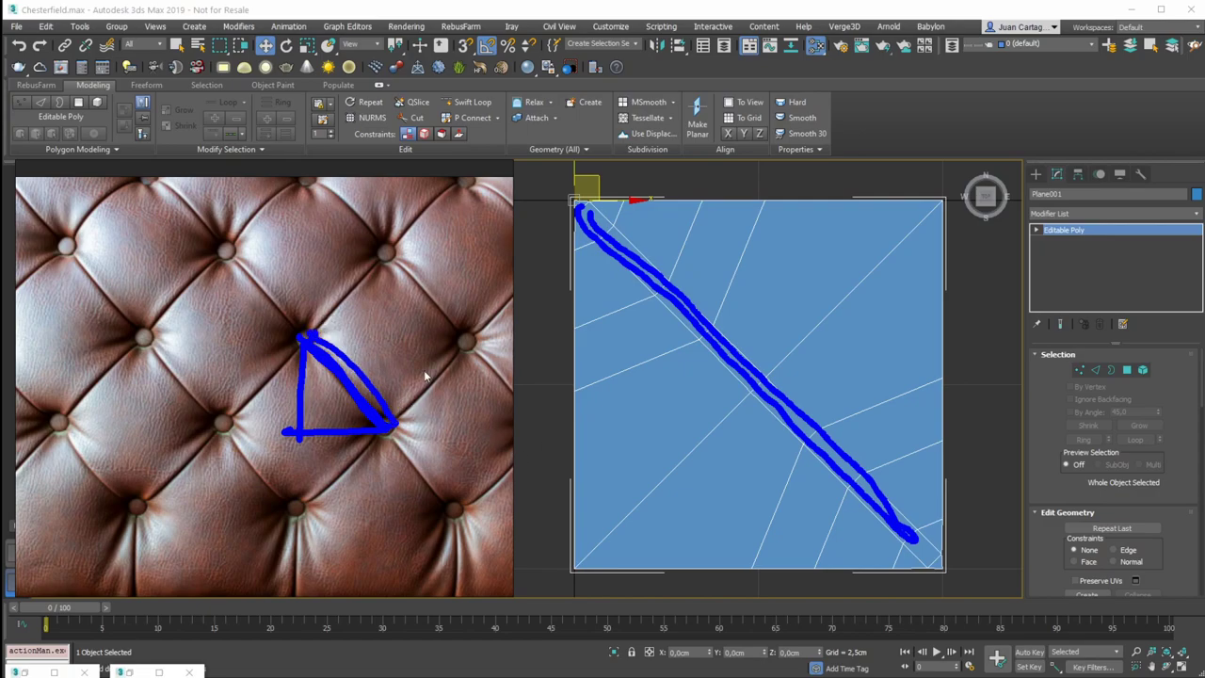
{"action": "mouse_move", "coordinate": [305, 331]}
{"action": "left_mouse_down"}
{"action": "mouse_move", "coordinate": [383, 331]}
{"action": "mouse_move", "coordinate": [393, 421]}
{"action": "left_mouse_up"}
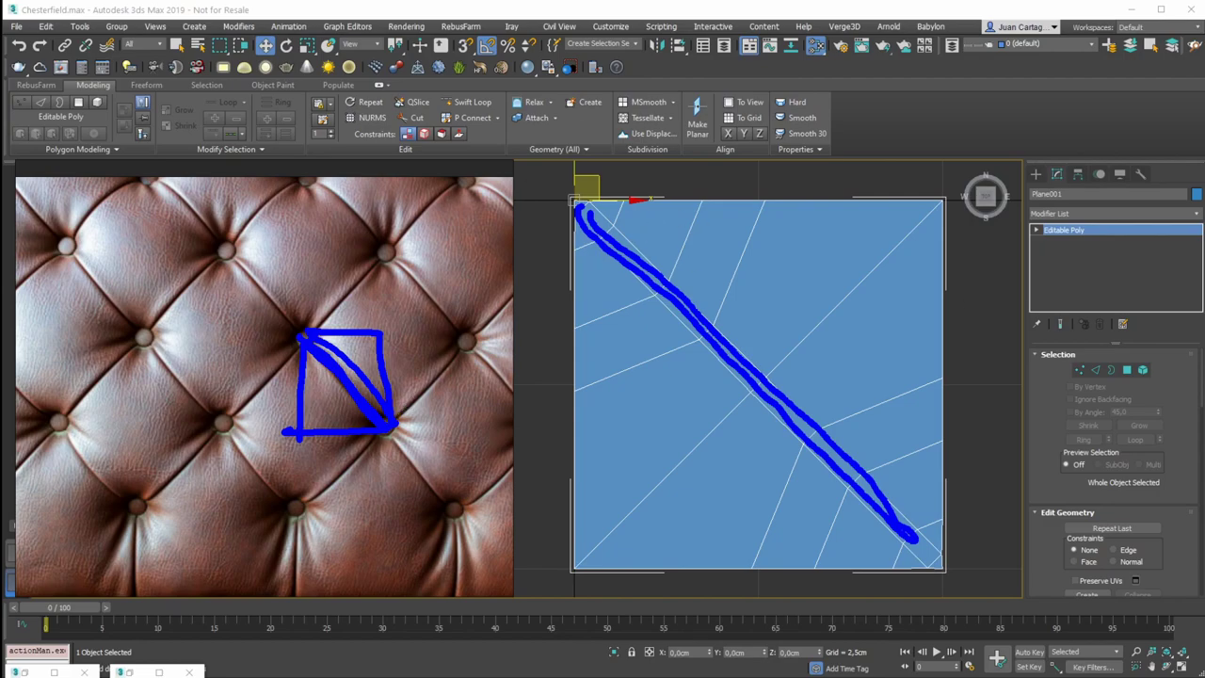
{"action": "key", "text": "Escape"}
Select the vertices at the plane's lower-right and upper-left corners, where the button centres lie
{"action": "scroll", "coordinate": [711, 304], "scroll_direction": "down", "scroll_amount": 4}
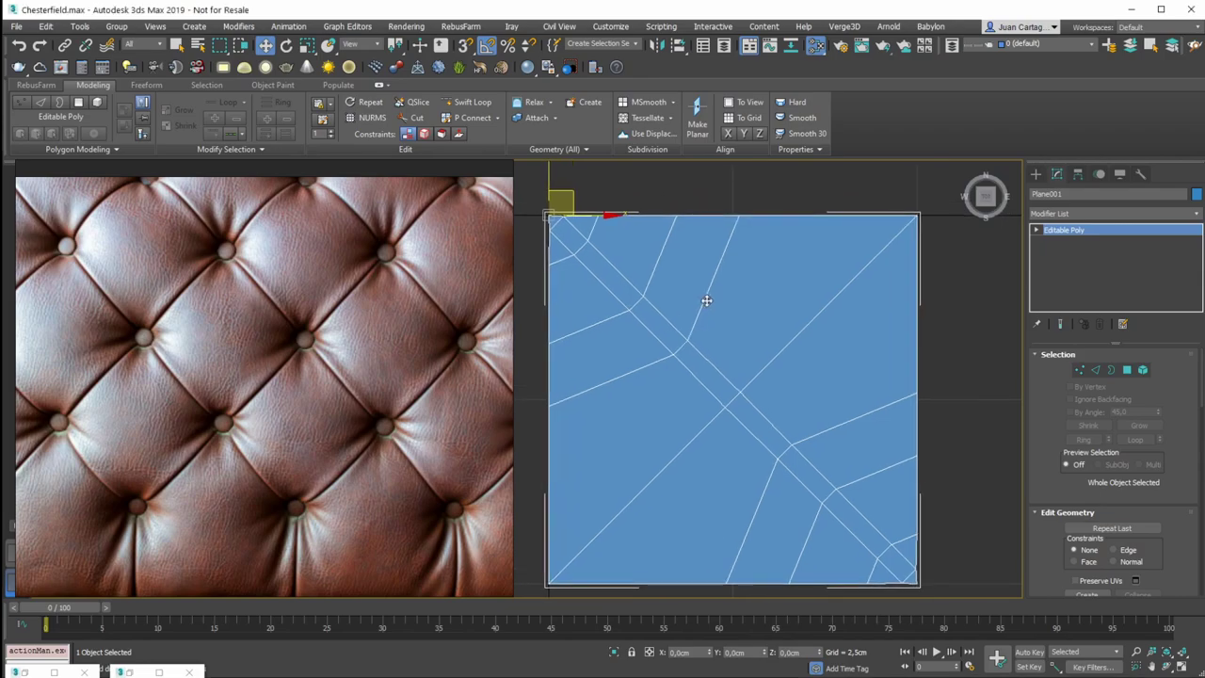
{"action": "middle_click_drag", "start_coordinate": [715, 304], "coordinate": [710, 400]}
{"action": "key", "text": "1"}
{"action": "left_click", "coordinate": [837, 432]}
{"action": "scroll", "coordinate": [841, 428], "scroll_direction": "up", "scroll_amount": 3}
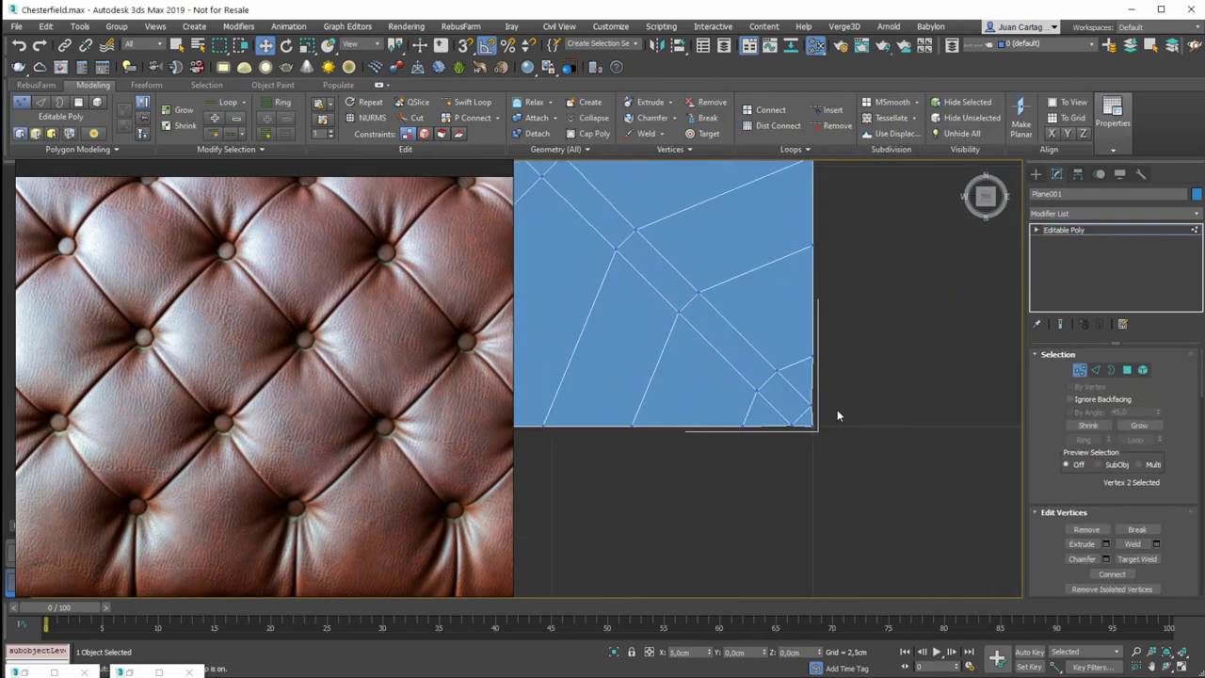
{"action": "middle_click_drag", "start_coordinate": [684, 278], "coordinate": [880, 461]}
{"action": "middle_click_drag", "start_coordinate": [691, 303], "coordinate": [915, 482]}
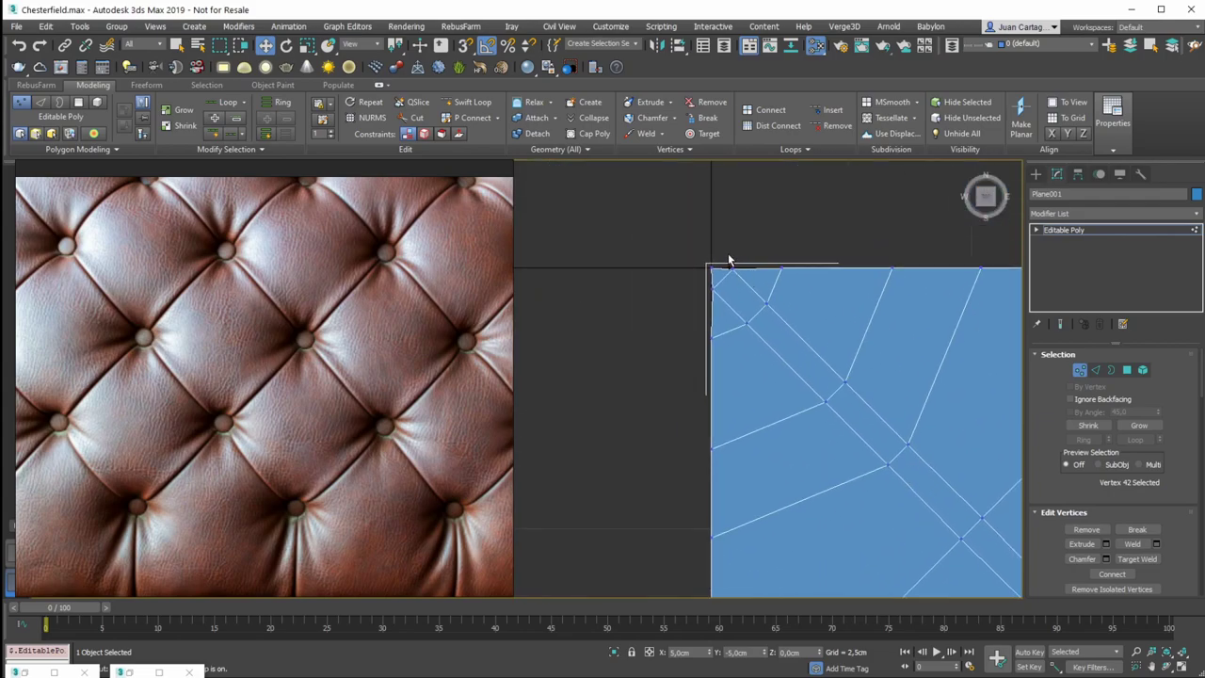
{"action": "left_click_drag", "start_coordinate": [704, 273], "coordinate": [703, 276], "text": "ctrl"}
Enable Use Soft Selection for the two selected button-corner vertices
{"action": "scroll", "coordinate": [830, 295], "scroll_direction": "down", "scroll_amount": 5}
{"action": "middle_click_drag", "start_coordinate": [834, 298], "coordinate": [706, 306]}
{"action": "middle_click_drag", "start_coordinate": [706, 306], "coordinate": [738, 329], "text": "alt"}
{"action": "scroll", "coordinate": [780, 337], "scroll_direction": "up", "scroll_amount": 2}
{"action": "left_click_drag", "start_coordinate": [1201, 386], "coordinate": [1195, 598]}
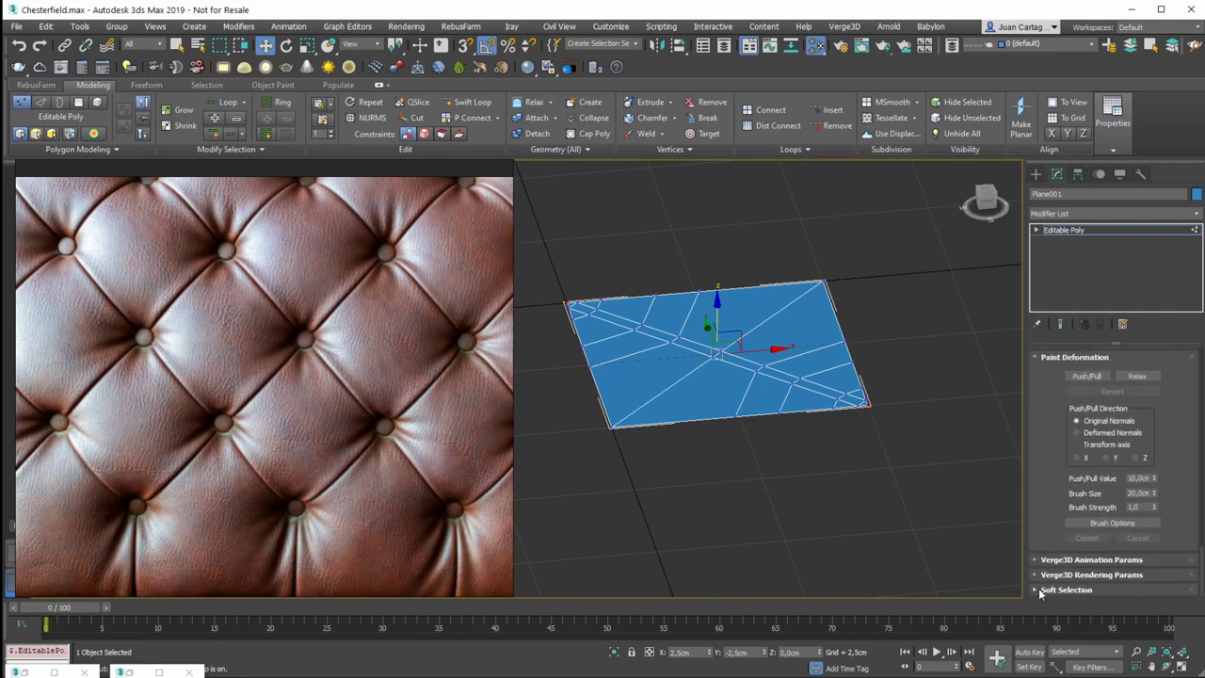
{"action": "left_click", "coordinate": [1045, 590]}
{"action": "left_click_drag", "start_coordinate": [1057, 423], "coordinate": [1060, 501]}
{"action": "left_click", "coordinate": [1070, 430]}
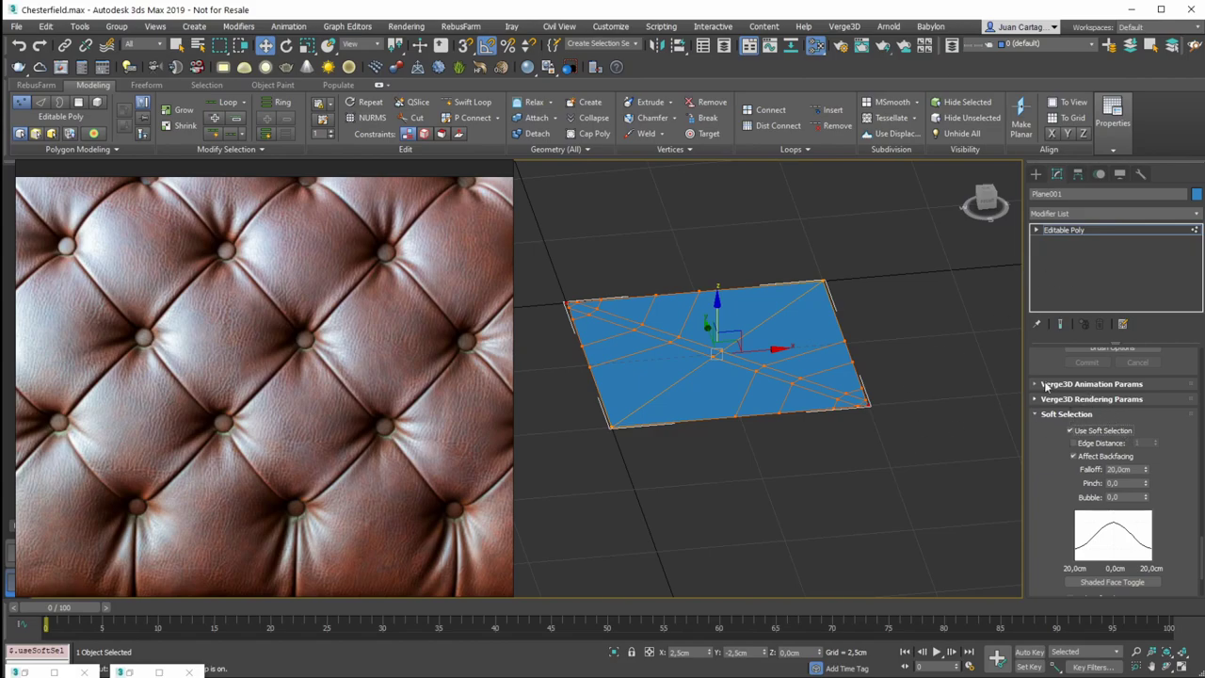
Reset the soft selection falloff to zero and raise it to about 3.48 cm
{"action": "middle_click_drag", "start_coordinate": [765, 353], "coordinate": [787, 358]}
{"action": "scroll", "coordinate": [787, 358], "scroll_direction": "up", "scroll_amount": 3}
{"action": "middle_click_drag", "start_coordinate": [718, 341], "coordinate": [696, 350], "text": "alt"}
{"action": "middle_click_drag", "start_coordinate": [697, 350], "coordinate": [727, 344]}
{"action": "middle_click_drag", "start_coordinate": [915, 422], "coordinate": [1067, 419], "text": "alt"}
{"action": "right_click", "coordinate": [1147, 471]}
{"action": "left_click_drag", "start_coordinate": [1147, 471], "coordinate": [1164, 358]}
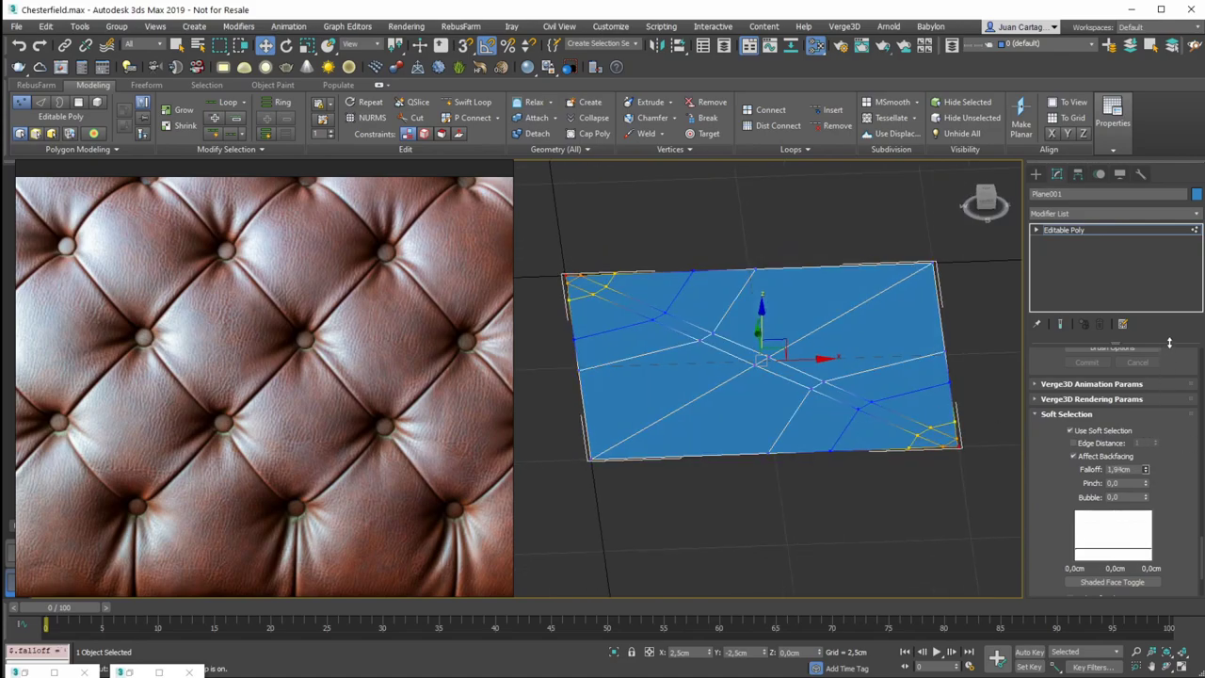
{"action": "right_click", "coordinate": [1145, 470]}
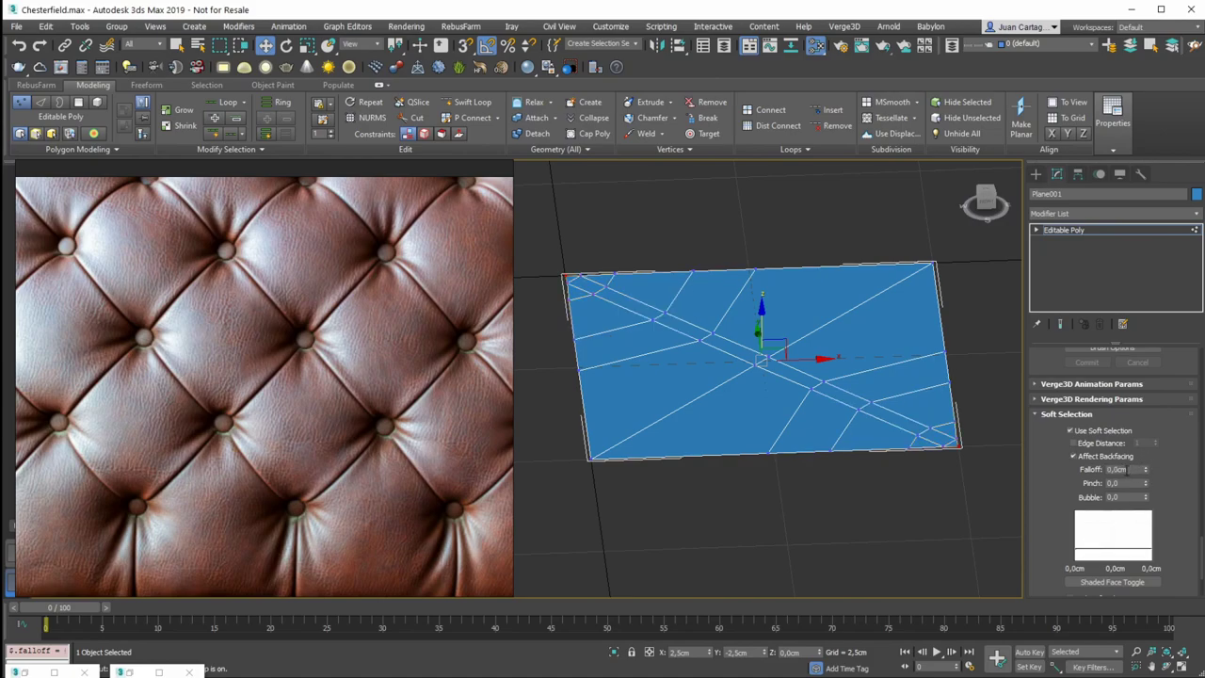
{"action": "left_click_drag", "start_coordinate": [1146, 470], "coordinate": [1142, 240]}
Set the soft selection falloff to about 4 cm, try lowering the button corners, and undo the move
{"action": "middle_click_drag", "start_coordinate": [772, 363], "coordinate": [777, 371]}
{"action": "scroll", "coordinate": [777, 370], "scroll_direction": "up", "scroll_amount": 4}
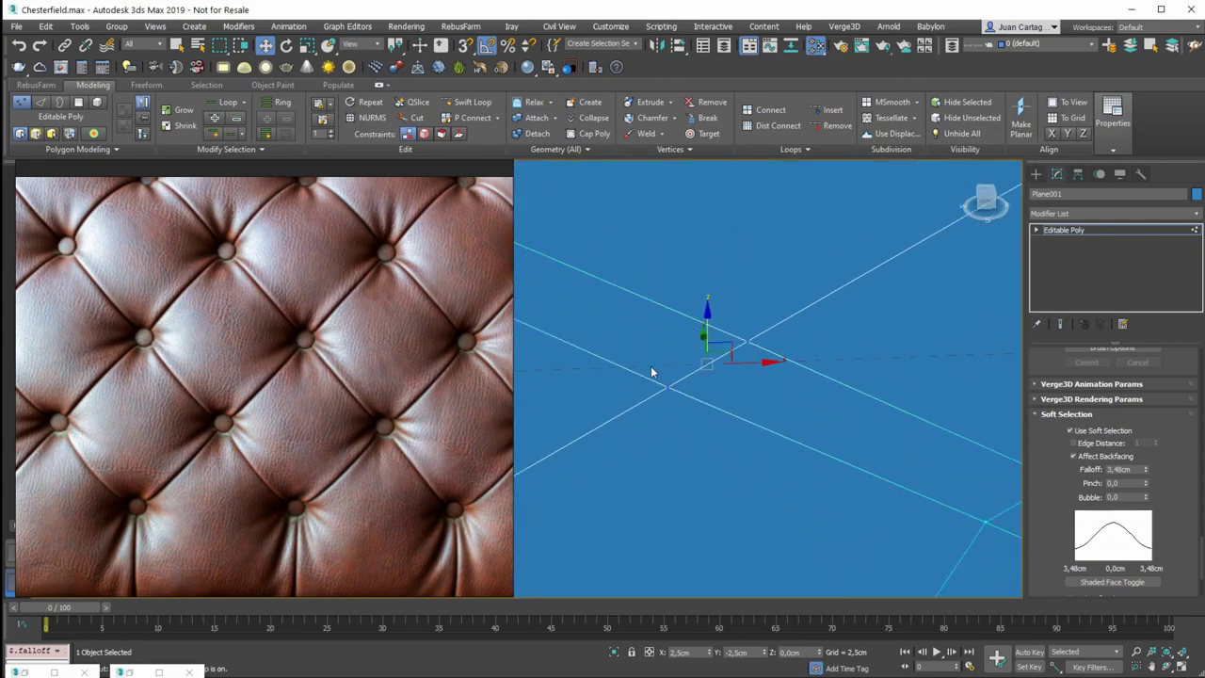
{"action": "scroll", "coordinate": [654, 360], "scroll_direction": "down", "scroll_amount": 3}
{"action": "middle_click_drag", "start_coordinate": [945, 406], "coordinate": [909, 389]}
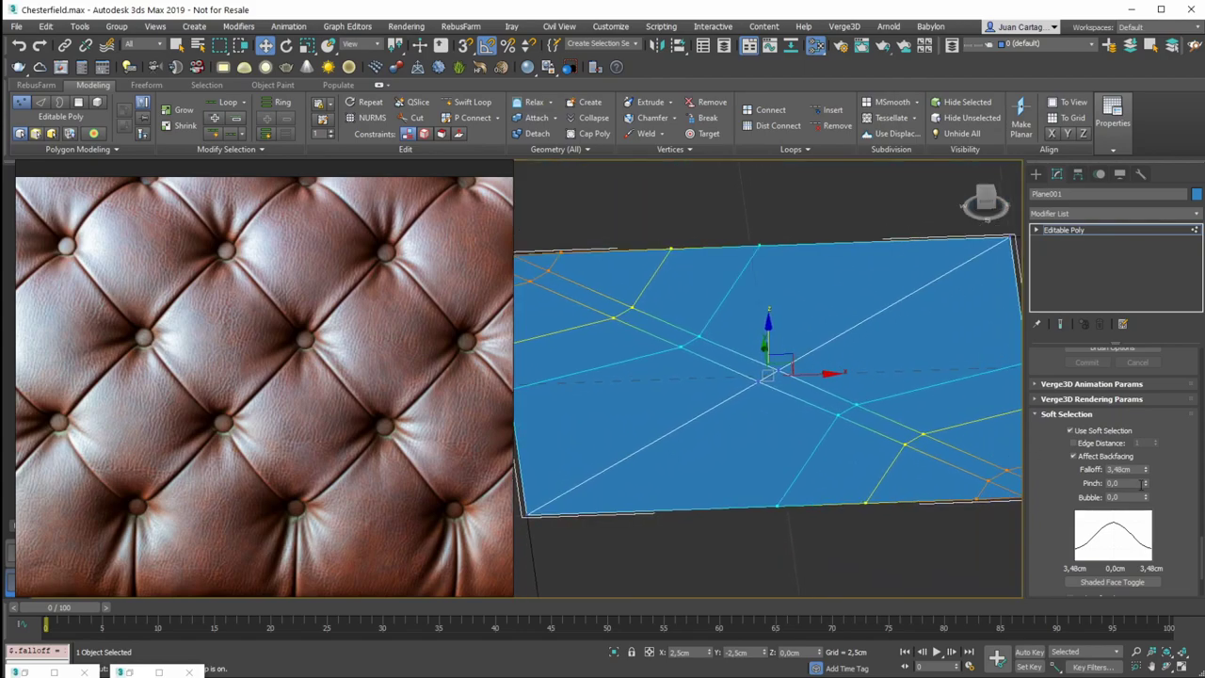
{"action": "left_click_drag", "start_coordinate": [1144, 476], "coordinate": [1144, 452]}
{"action": "scroll", "coordinate": [846, 407], "scroll_direction": "down", "scroll_amount": 3}
{"action": "middle_click_drag", "start_coordinate": [846, 406], "coordinate": [814, 375], "text": "alt"}
{"action": "left_click_drag", "start_coordinate": [829, 346], "coordinate": [808, 661]}
{"action": "middle_click_drag", "start_coordinate": [836, 451], "coordinate": [822, 321]}
{"action": "key", "text": "ctrl+z"}
Set the soft selection falloff to 3.202 cm so the influence stops short of the plane's centre
{"action": "scroll", "coordinate": [847, 363], "scroll_direction": "up", "scroll_amount": 3}
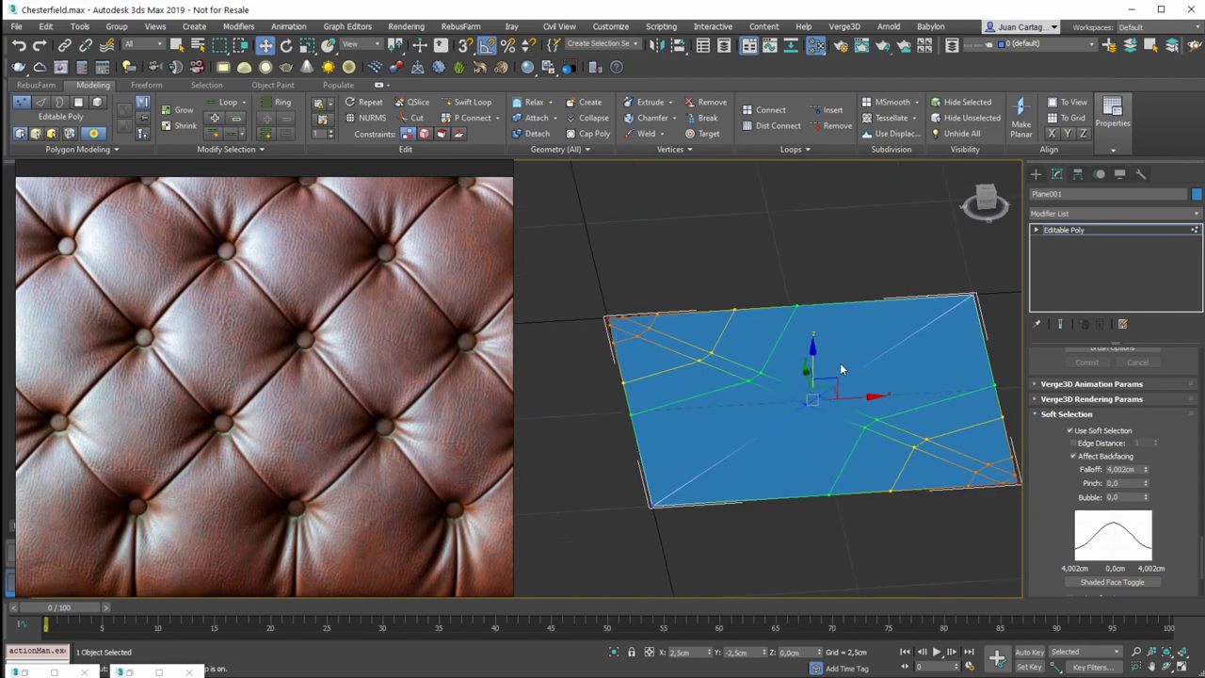
{"action": "left_click_drag", "start_coordinate": [1146, 473], "coordinate": [1146, 481]}
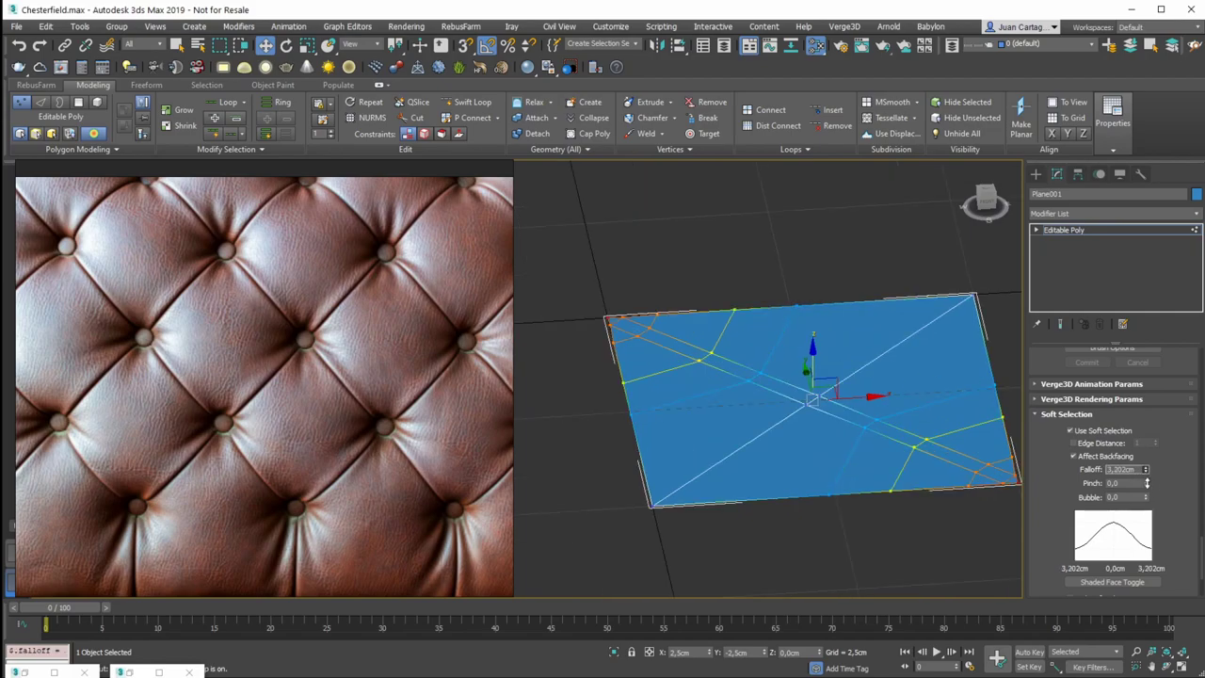
{"action": "scroll", "coordinate": [828, 398], "scroll_direction": "up", "scroll_amount": 6}
{"action": "scroll", "coordinate": [697, 446], "scroll_direction": "down", "scroll_amount": 6}
Try raising the soft-selected button corners, then lowering them about 2.37 cm, and undo both moves
{"action": "middle_click_drag", "start_coordinate": [697, 446], "coordinate": [808, 369]}
{"action": "left_click_drag", "start_coordinate": [820, 350], "coordinate": [850, 199]}
{"action": "key", "text": "ctrl+z"}
{"action": "middle_click_drag", "start_coordinate": [838, 361], "coordinate": [818, 336]}
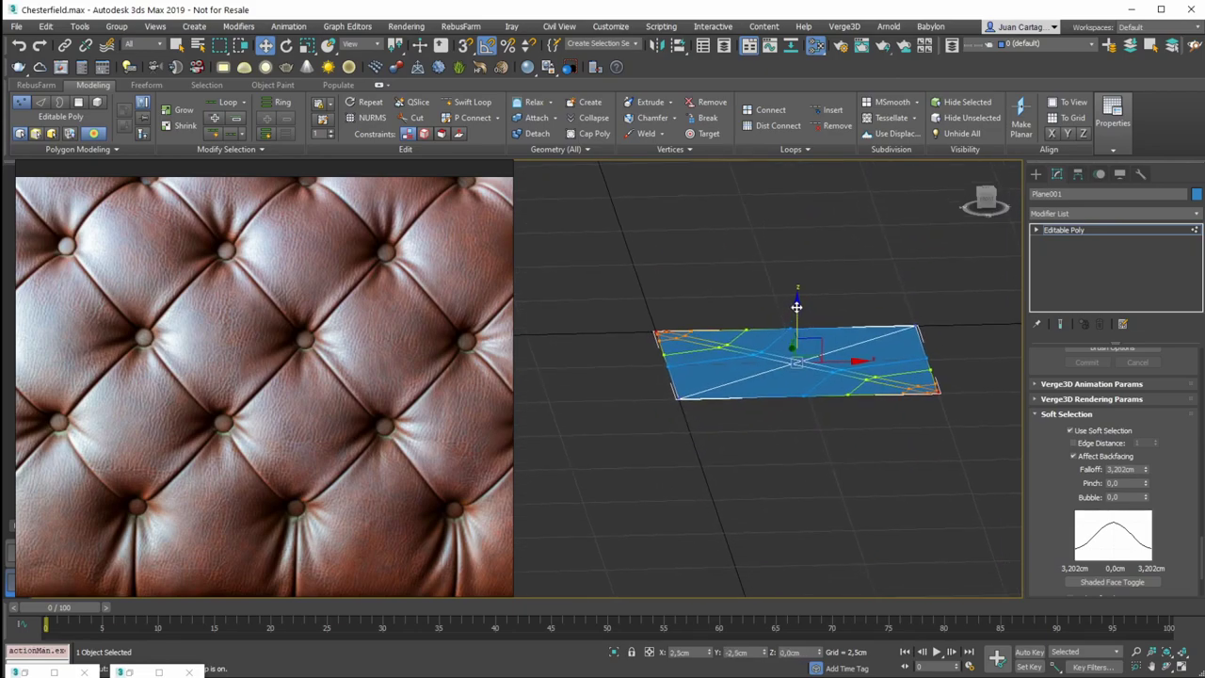
{"action": "left_click_drag", "start_coordinate": [796, 306], "coordinate": [769, 458]}
{"action": "middle_click_drag", "start_coordinate": [769, 458], "coordinate": [836, 309], "text": "alt"}
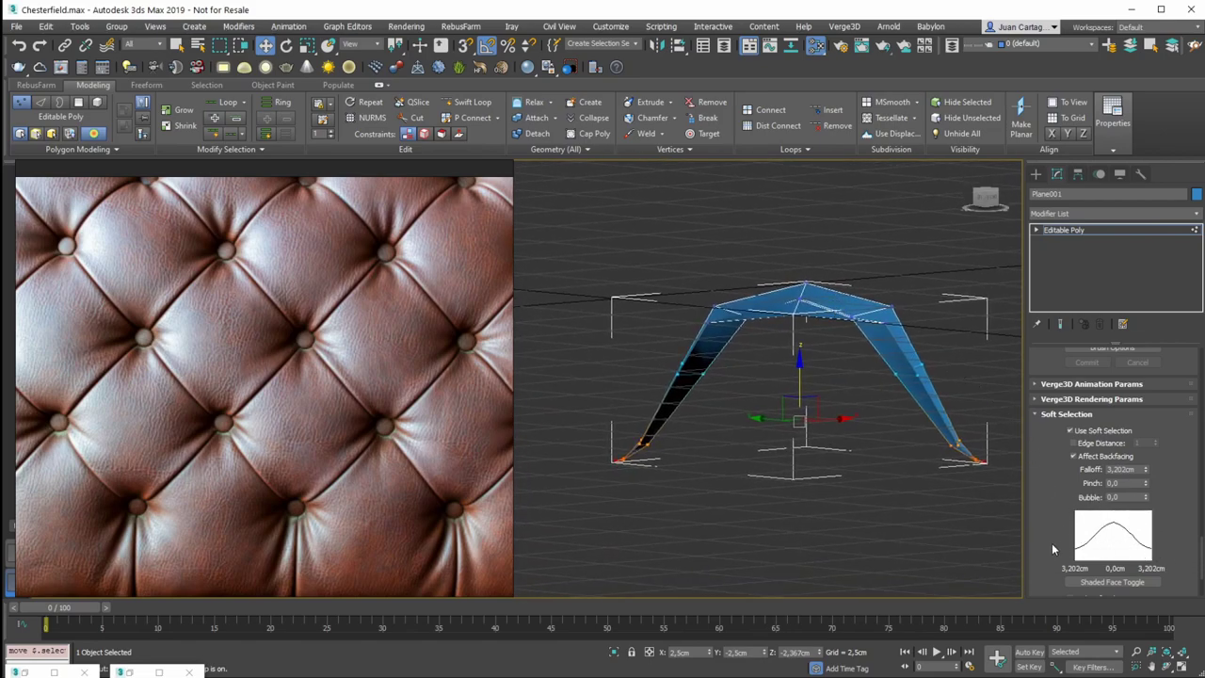
{"action": "middle_click_drag", "start_coordinate": [870, 418], "coordinate": [821, 426], "text": "alt"}
{"action": "key", "text": "ctrl+z"}
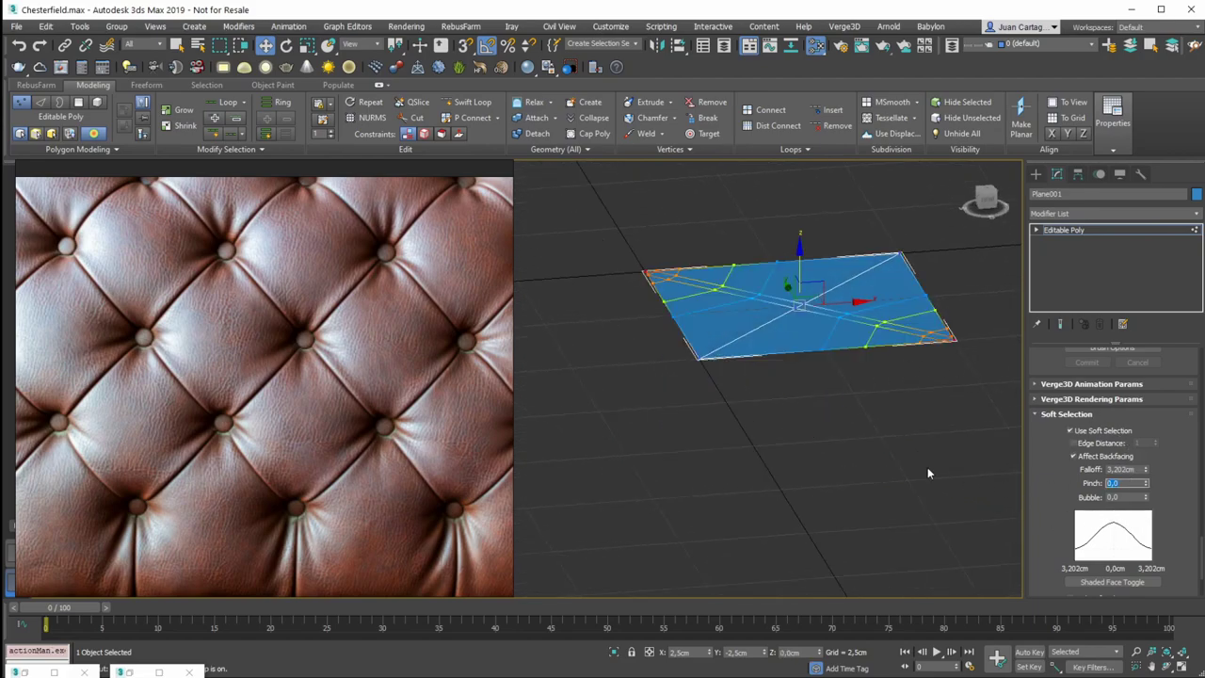
Set the soft selection pinch to 0.9 and lower the two button corners by about 1.08 cm
{"action": "type", "text": "0,9"}
{"action": "key", "text": "Return"}
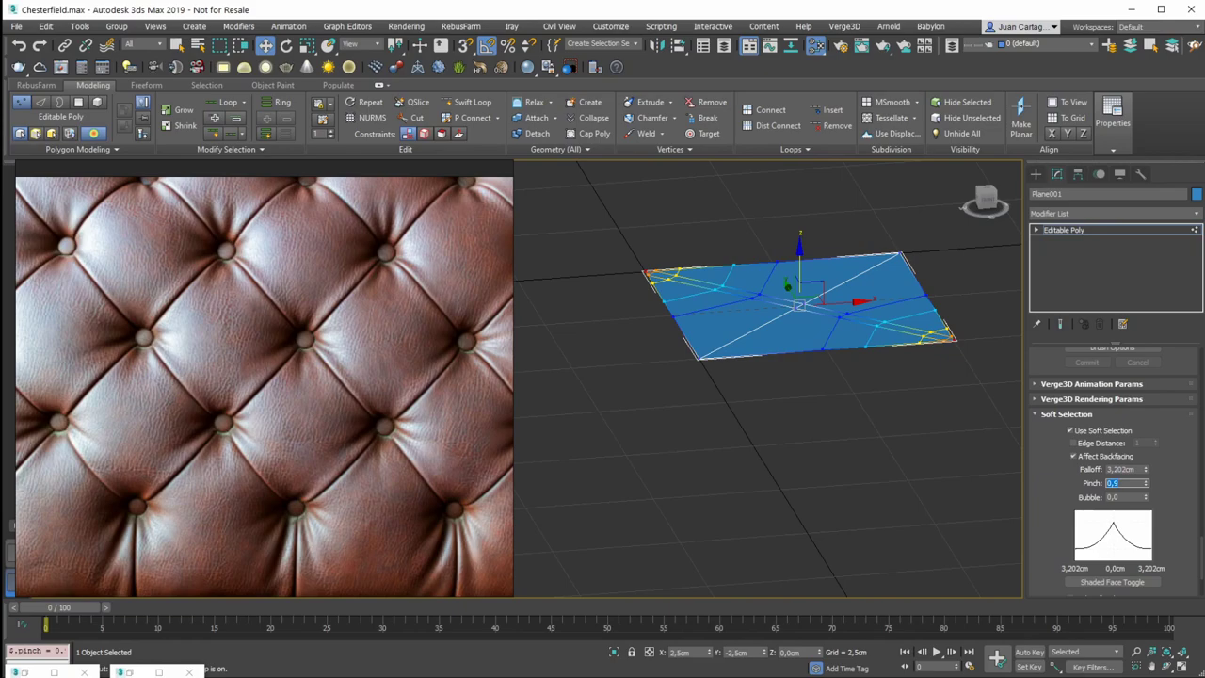
{"action": "middle_click_drag", "start_coordinate": [820, 279], "coordinate": [800, 259], "text": "alt"}
{"action": "left_click_drag", "start_coordinate": [781, 257], "coordinate": [786, 385]}
{"action": "middle_click_drag", "start_coordinate": [785, 385], "coordinate": [791, 337], "text": "alt"}
{"action": "left_click_drag", "start_coordinate": [783, 322], "coordinate": [581, 352]}
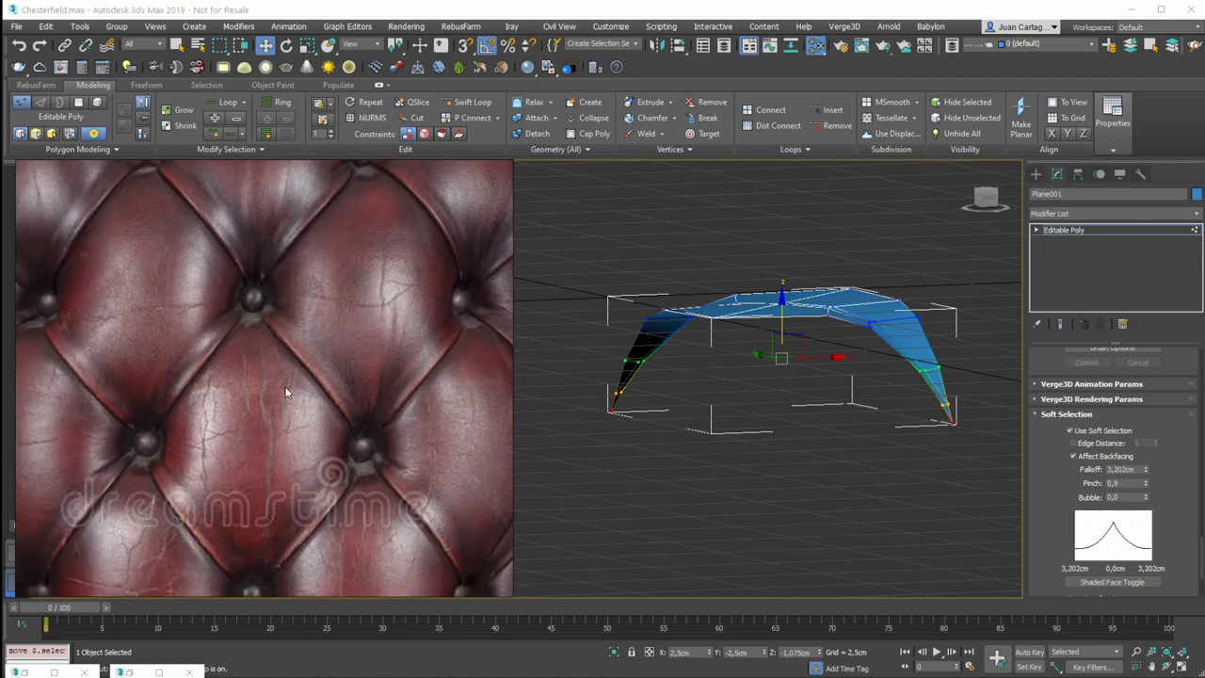
Return to object level and hide the edge display to inspect the shaded surface of the bent plane
{"action": "middle_click_drag", "start_coordinate": [810, 330], "coordinate": [840, 345], "text": "alt"}
{"action": "left_click", "coordinate": [1083, 232]}
{"action": "middle_click_drag", "start_coordinate": [769, 322], "coordinate": [769, 359], "text": "alt"}
{"action": "key", "text": "F4"}
{"action": "key", "text": "F4"}
{"action": "middle_click_drag", "start_coordinate": [764, 315], "coordinate": [775, 333], "text": "alt"}
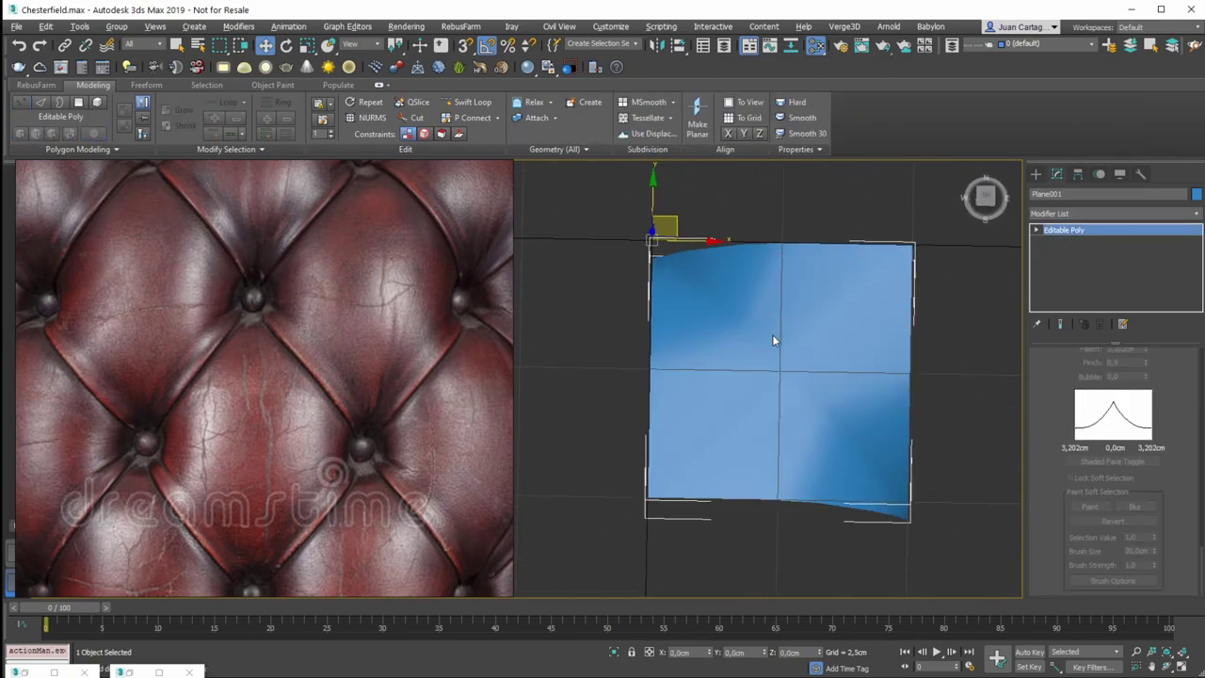
Examine the other Chesterfield reference photos for how the leather sinks and folds around the buttons
{"action": "scroll", "coordinate": [326, 321], "scroll_direction": "down", "scroll_amount": 4}
{"action": "middle_click_drag", "start_coordinate": [330, 319], "coordinate": [256, 201]}
{"action": "middle_click_drag", "start_coordinate": [230, 503], "coordinate": [195, 325]}
{"action": "scroll", "coordinate": [195, 324], "scroll_direction": "up", "scroll_amount": 3}
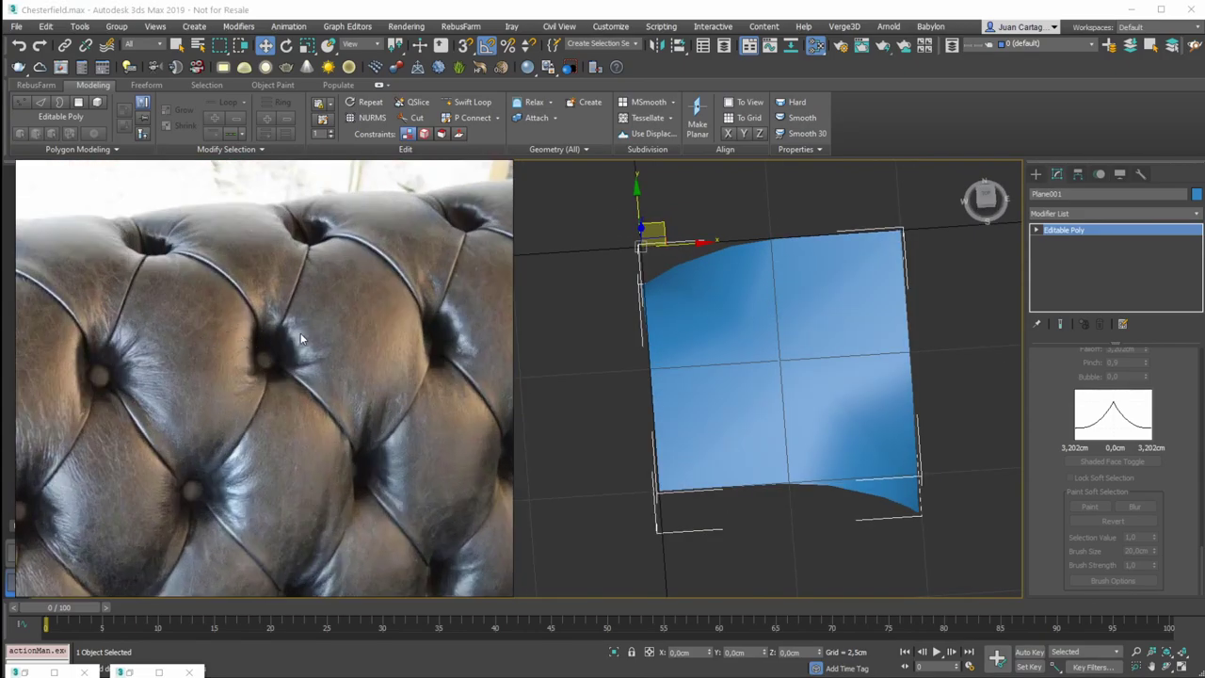
{"action": "middle_click_drag", "start_coordinate": [288, 336], "coordinate": [295, 359]}
{"action": "scroll", "coordinate": [293, 330], "scroll_direction": "down", "scroll_amount": 4}
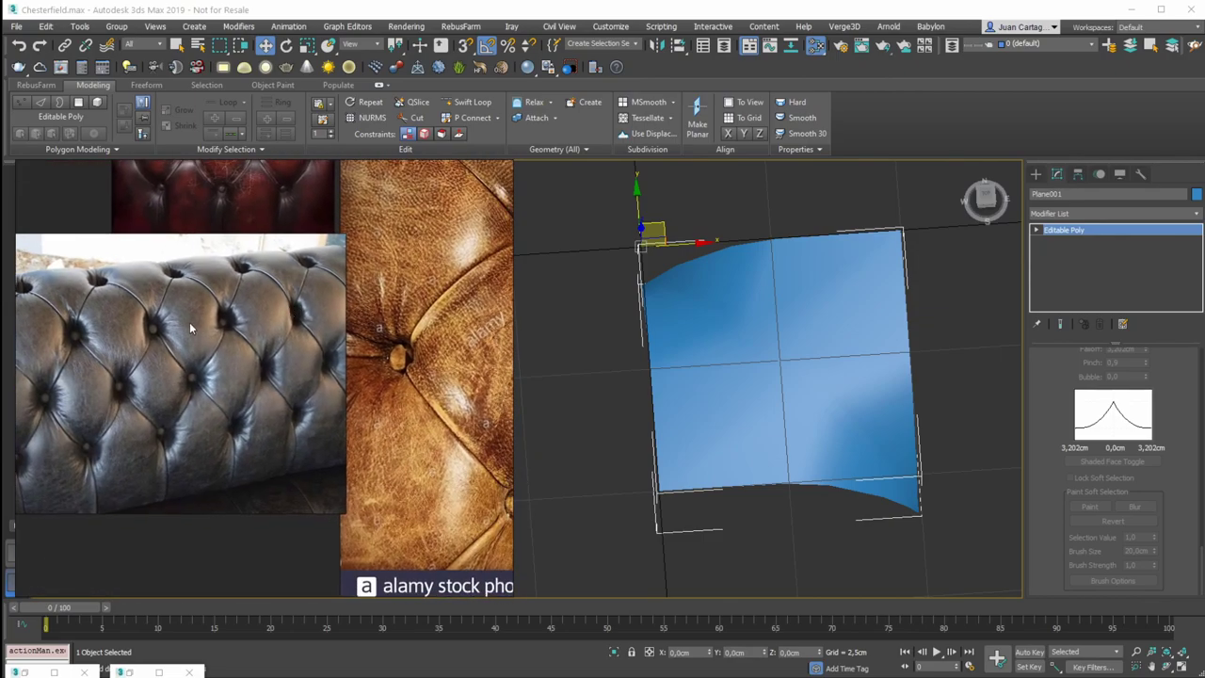
Compare the black sofa and brown leather photos, studying the diamond-shaped panel between four buttons
{"action": "middle_click_drag", "start_coordinate": [189, 323], "coordinate": [249, 325]}
{"action": "scroll", "coordinate": [248, 324], "scroll_direction": "up", "scroll_amount": 5}
{"action": "scroll", "coordinate": [205, 324], "scroll_direction": "down", "scroll_amount": 5}
{"action": "scroll", "coordinate": [268, 326], "scroll_direction": "up", "scroll_amount": 3}
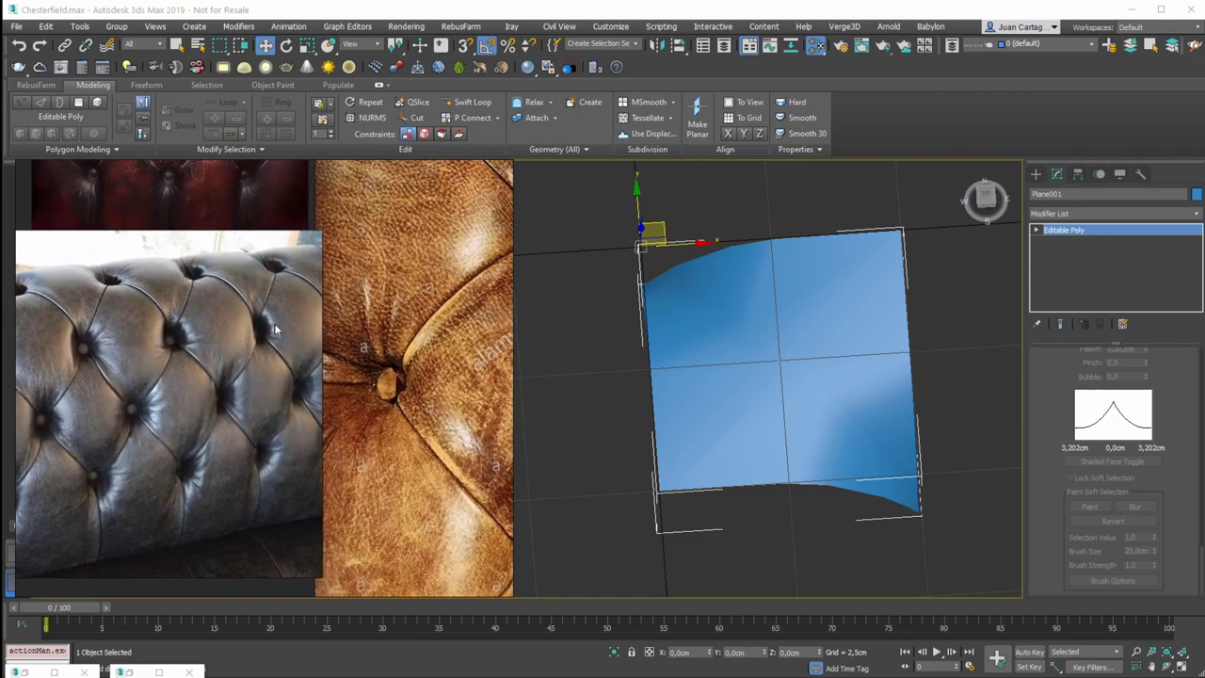
{"action": "scroll", "coordinate": [270, 331], "scroll_direction": "down", "scroll_amount": 2}
{"action": "scroll", "coordinate": [270, 343], "scroll_direction": "up", "scroll_amount": 1}
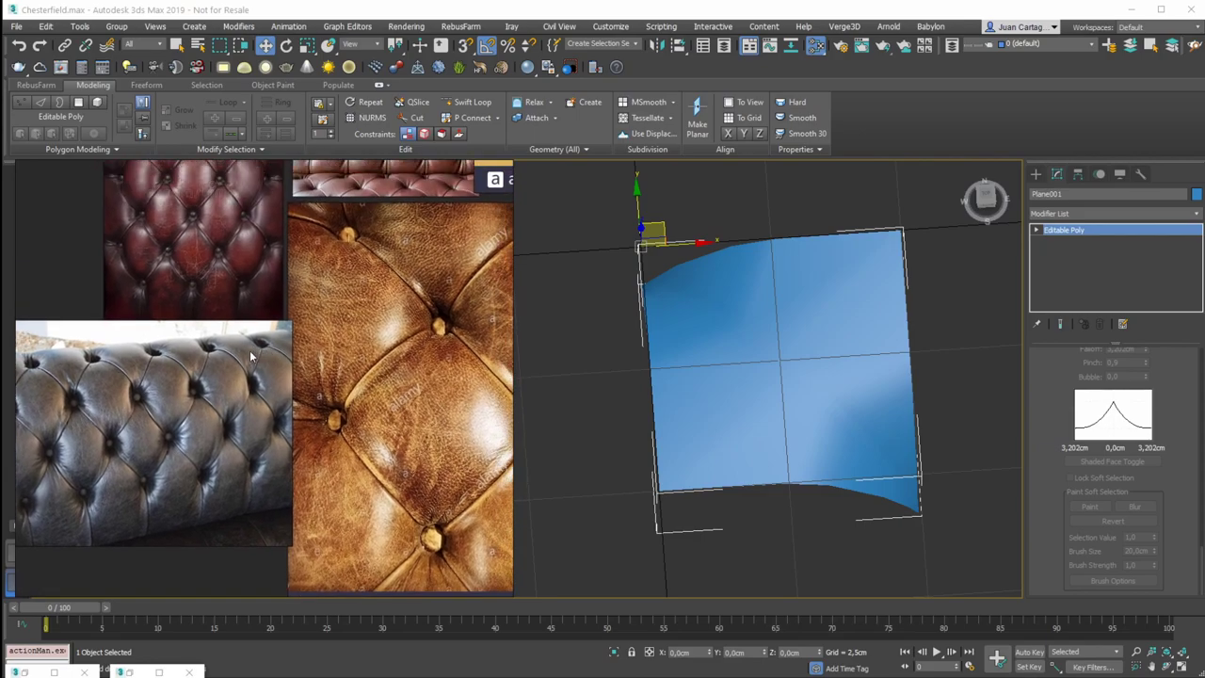
{"action": "middle_click_drag", "start_coordinate": [321, 395], "coordinate": [196, 394]}
{"action": "scroll", "coordinate": [393, 418], "scroll_direction": "up", "scroll_amount": 2}
{"action": "middle_click_drag", "start_coordinate": [444, 424], "coordinate": [326, 352]}
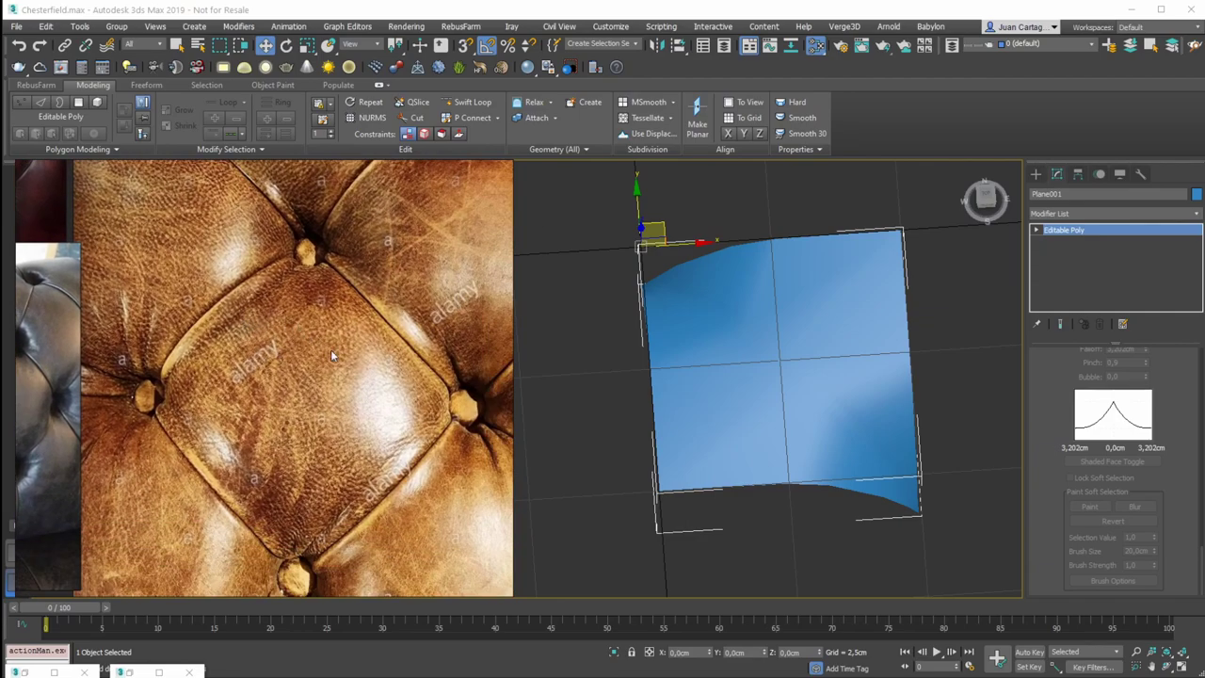
{"action": "scroll", "coordinate": [310, 278], "scroll_direction": "up", "scroll_amount": 2}
{"action": "scroll", "coordinate": [129, 433], "scroll_direction": "down", "scroll_amount": 2}
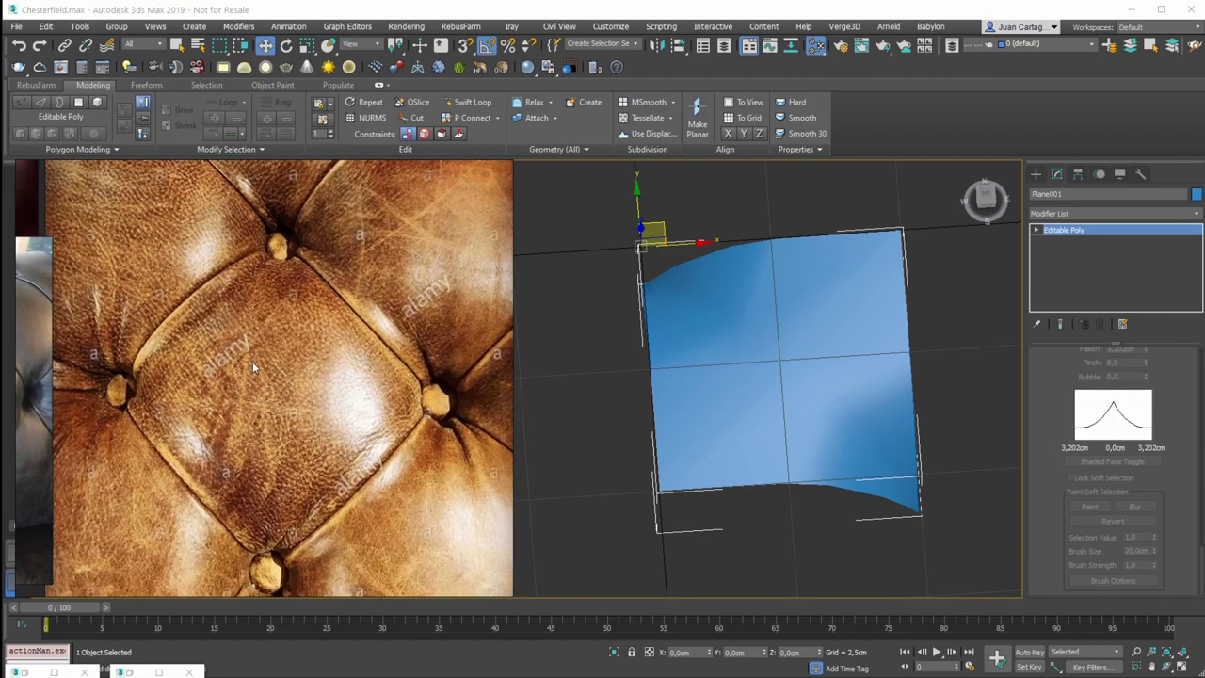
{"action": "scroll", "coordinate": [254, 365], "scroll_direction": "down", "scroll_amount": 1}
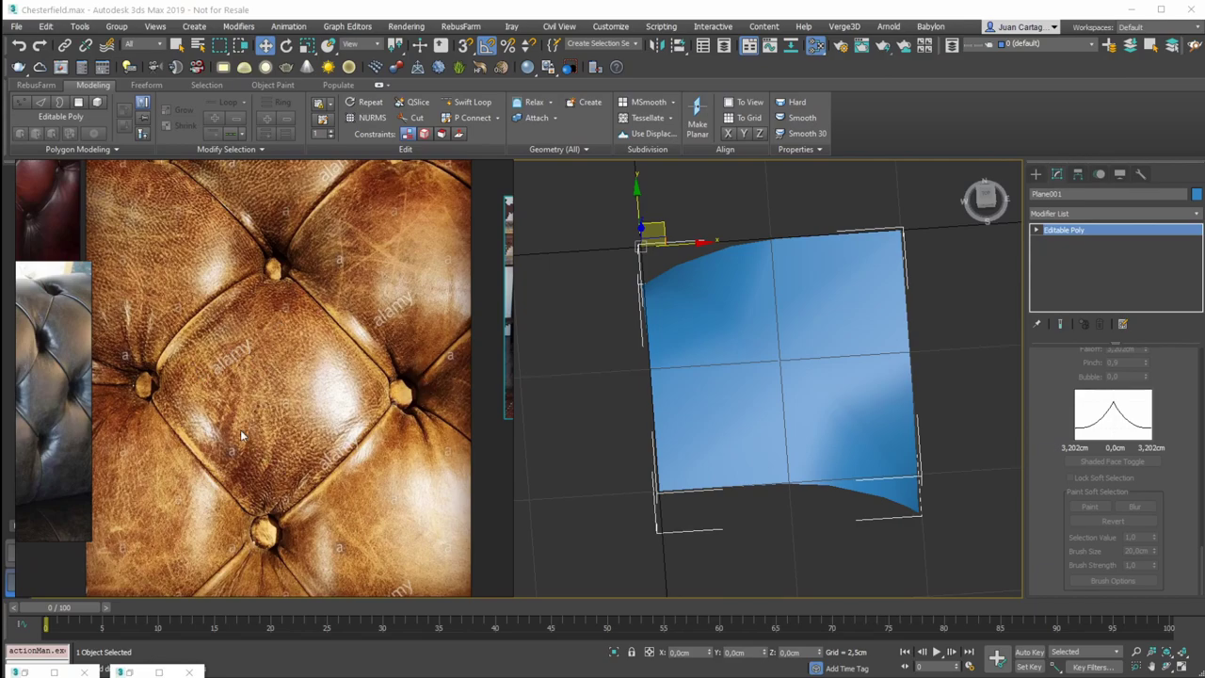
Examine the black sofa close up and the gold leather photo, studying the seam folds running between neighbouring buttons
{"action": "middle_click_drag", "start_coordinate": [240, 303], "coordinate": [387, 371]}
{"action": "scroll", "coordinate": [114, 412], "scroll_direction": "up", "scroll_amount": 4}
{"action": "scroll", "coordinate": [212, 349], "scroll_direction": "up", "scroll_amount": 2}
{"action": "scroll", "coordinate": [181, 256], "scroll_direction": "down", "scroll_amount": 2}
{"action": "scroll", "coordinate": [261, 326], "scroll_direction": "up", "scroll_amount": 1}
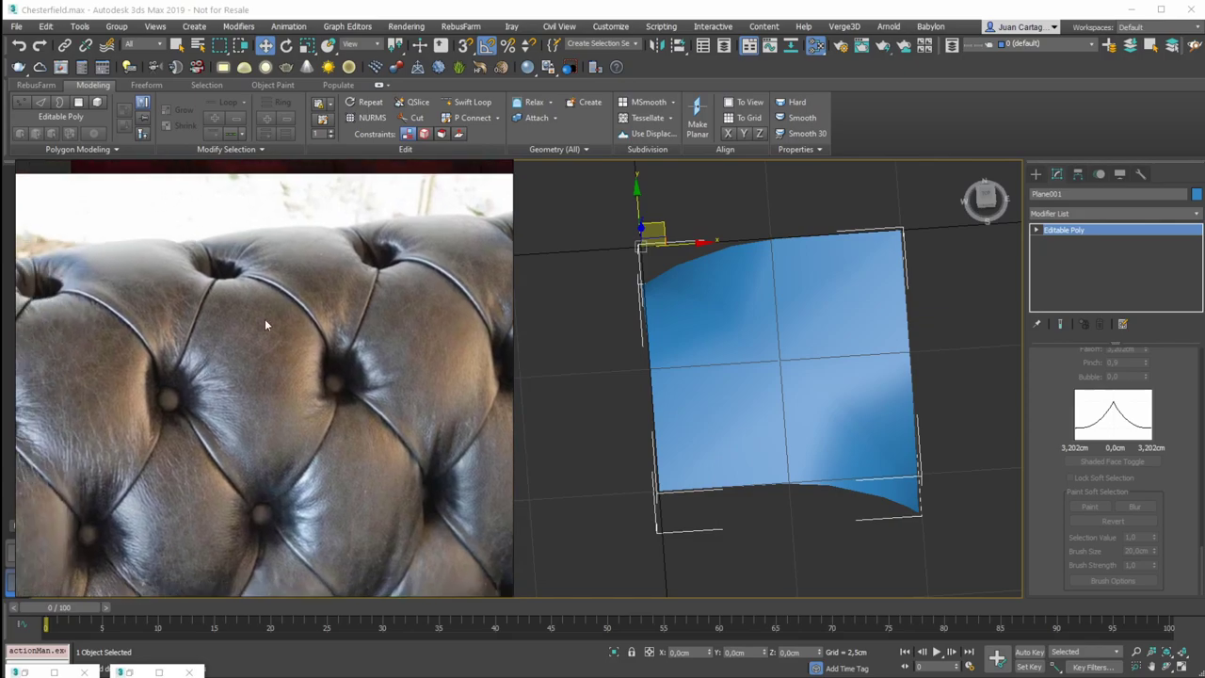
{"action": "scroll", "coordinate": [314, 344], "scroll_direction": "down", "scroll_amount": 4}
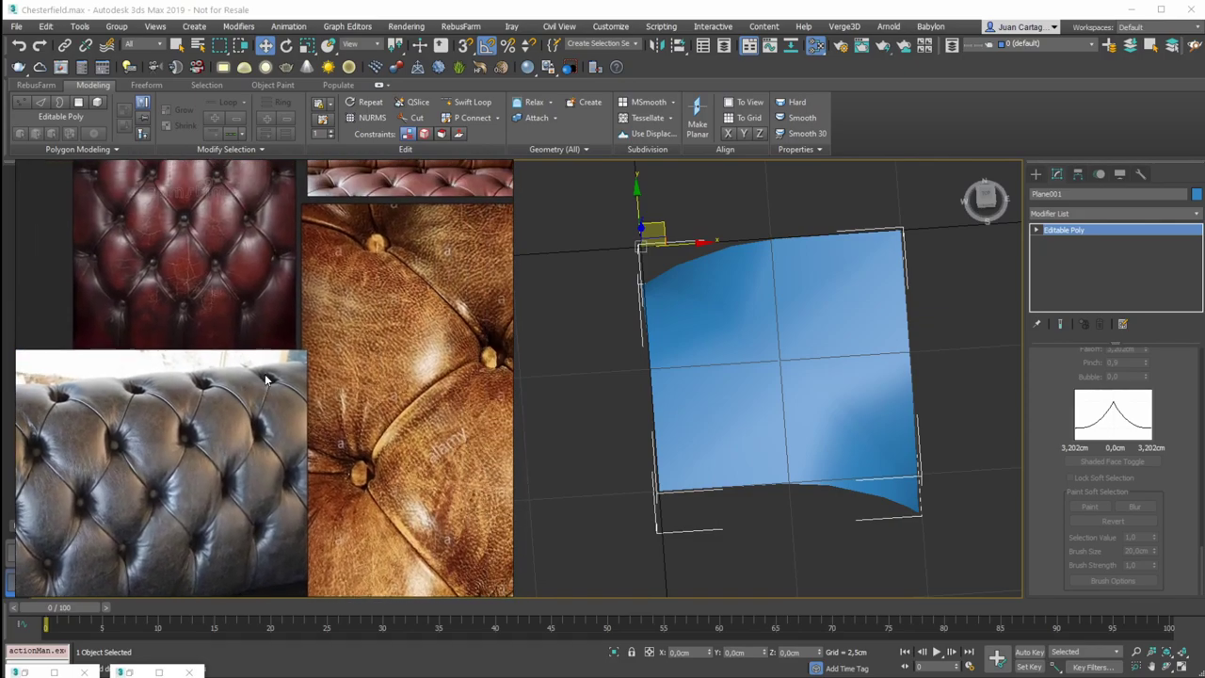
{"action": "scroll", "coordinate": [200, 447], "scroll_direction": "down", "scroll_amount": 1}
{"action": "middle_click_drag", "start_coordinate": [365, 323], "coordinate": [270, 337]}
{"action": "scroll", "coordinate": [270, 337], "scroll_direction": "down", "scroll_amount": 1}
{"action": "middle_click_drag", "start_coordinate": [382, 199], "coordinate": [253, 326]}
{"action": "scroll", "coordinate": [254, 326], "scroll_direction": "up", "scroll_amount": 1}
{"action": "scroll", "coordinate": [223, 363], "scroll_direction": "up", "scroll_amount": 2}
{"action": "middle_click_drag", "start_coordinate": [224, 363], "coordinate": [284, 302]}
{"action": "scroll", "coordinate": [226, 382], "scroll_direction": "up", "scroll_amount": 1}
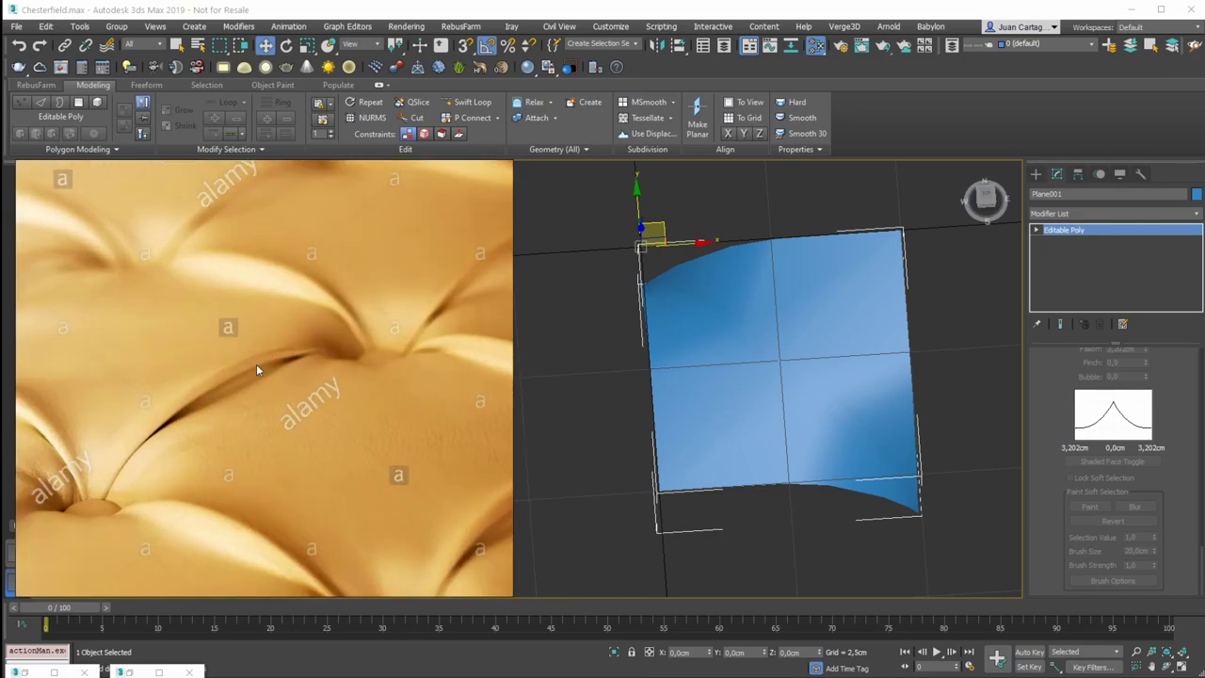
{"action": "scroll", "coordinate": [198, 389], "scroll_direction": "down", "scroll_amount": 4}
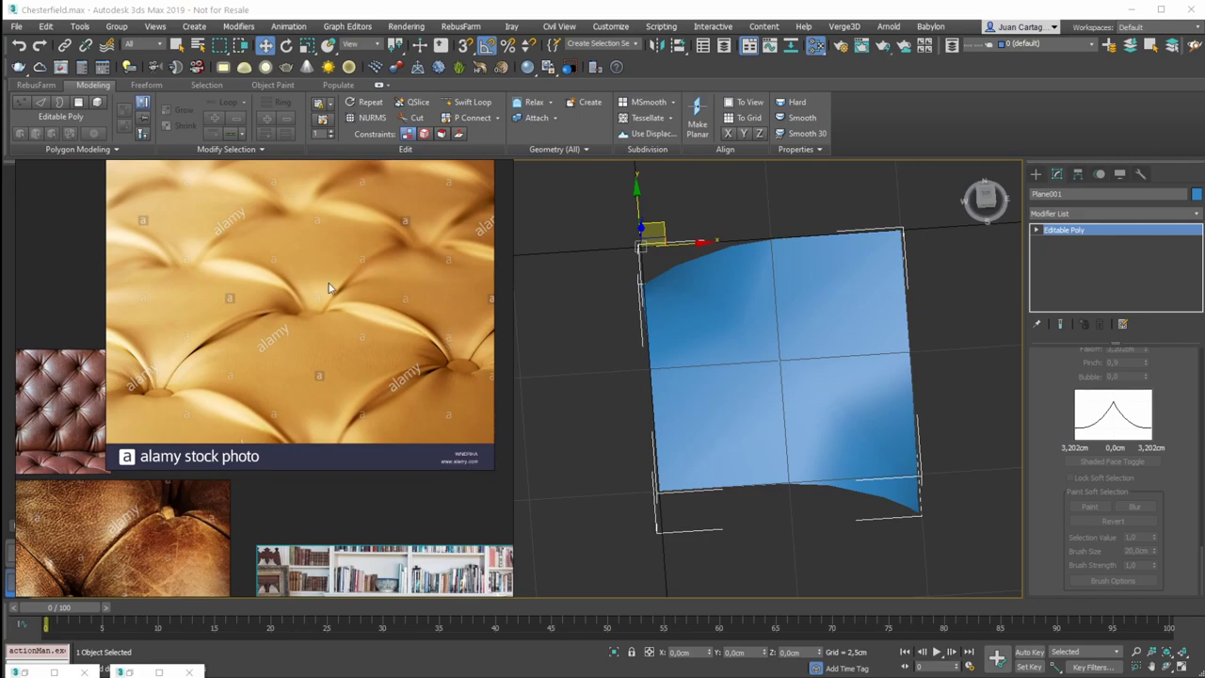
Show the edges over the shaded plane again, view it from the top and enter polygon level
{"action": "mouse_move", "coordinate": [782, 333]}
{"action": "middle_mouse_down"}
{"action": "mouse_move", "coordinate": [803, 352]}
{"action": "mouse_move", "coordinate": [784, 326]}
{"action": "mouse_move", "coordinate": [740, 369]}
{"action": "middle_mouse_up"}
{"action": "key", "text": "e"}
{"action": "key", "text": "a"}
{"action": "key", "text": "F3"}
{"action": "key", "text": "F3"}
{"action": "key", "text": "F4"}
{"action": "key", "text": "q"}
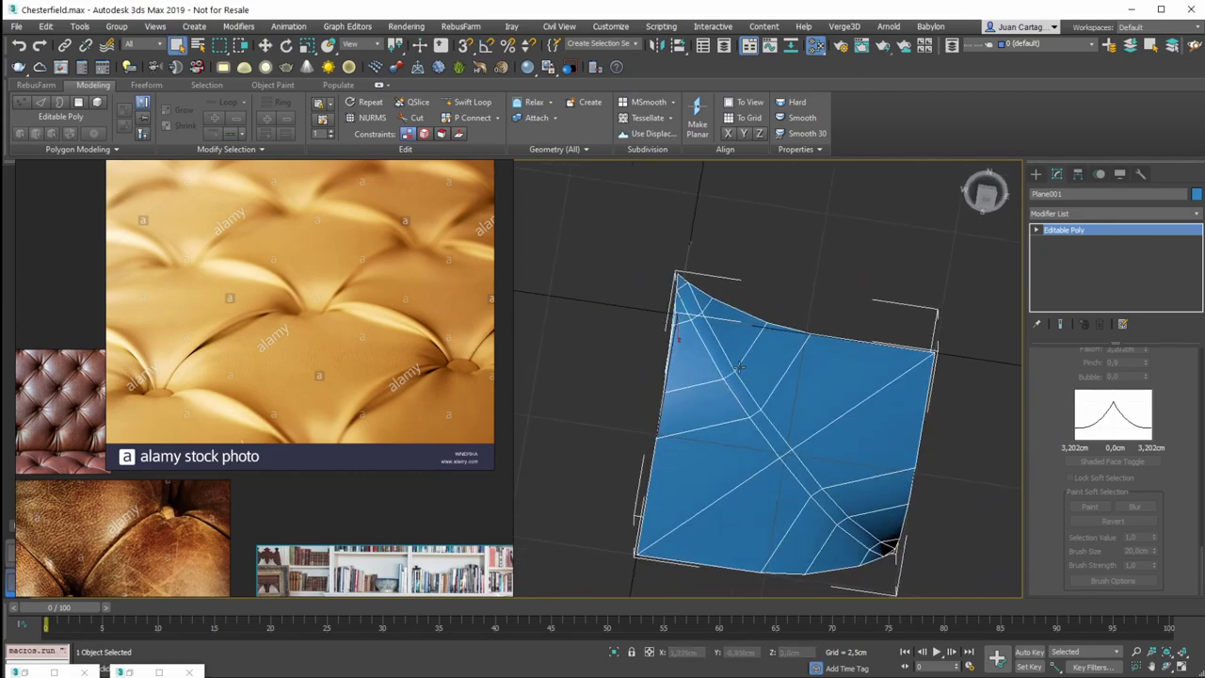
{"action": "key", "text": "t"}
{"action": "middle_click_drag", "start_coordinate": [667, 353], "coordinate": [910, 335]}
{"action": "key", "text": "w"}
{"action": "middle_click_drag", "start_coordinate": [744, 322], "coordinate": [705, 320]}
{"action": "scroll", "coordinate": [743, 350], "scroll_direction": "down", "scroll_amount": 2}
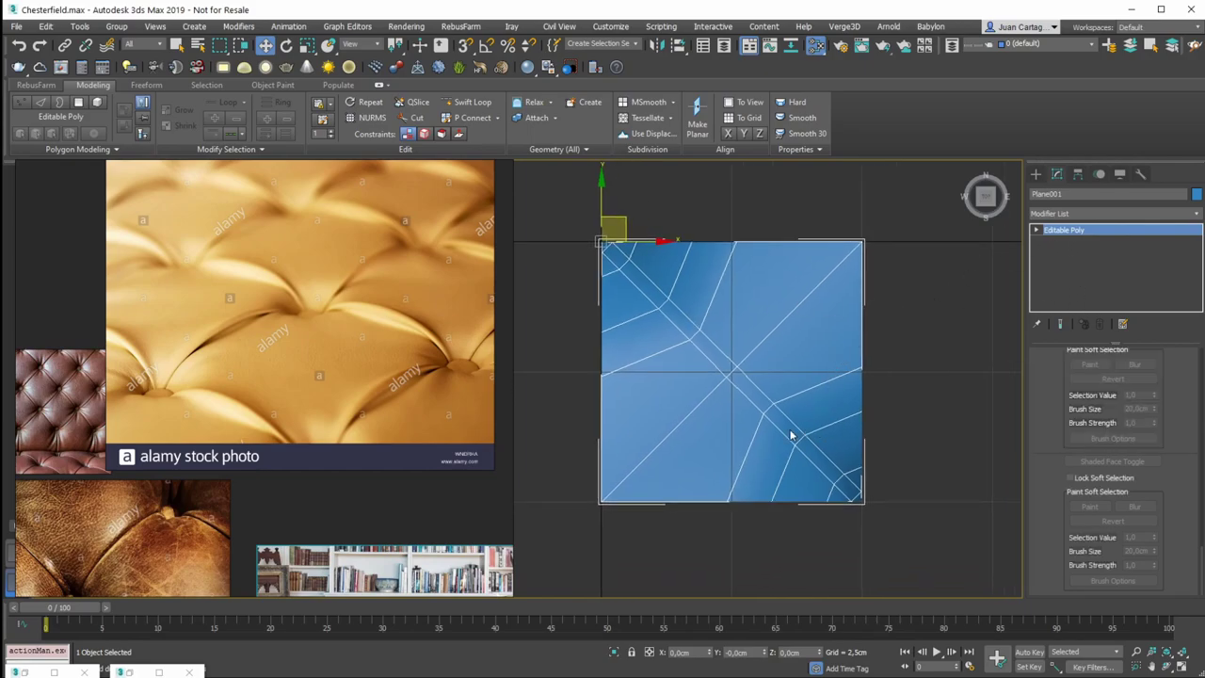
{"action": "key", "text": "4"}
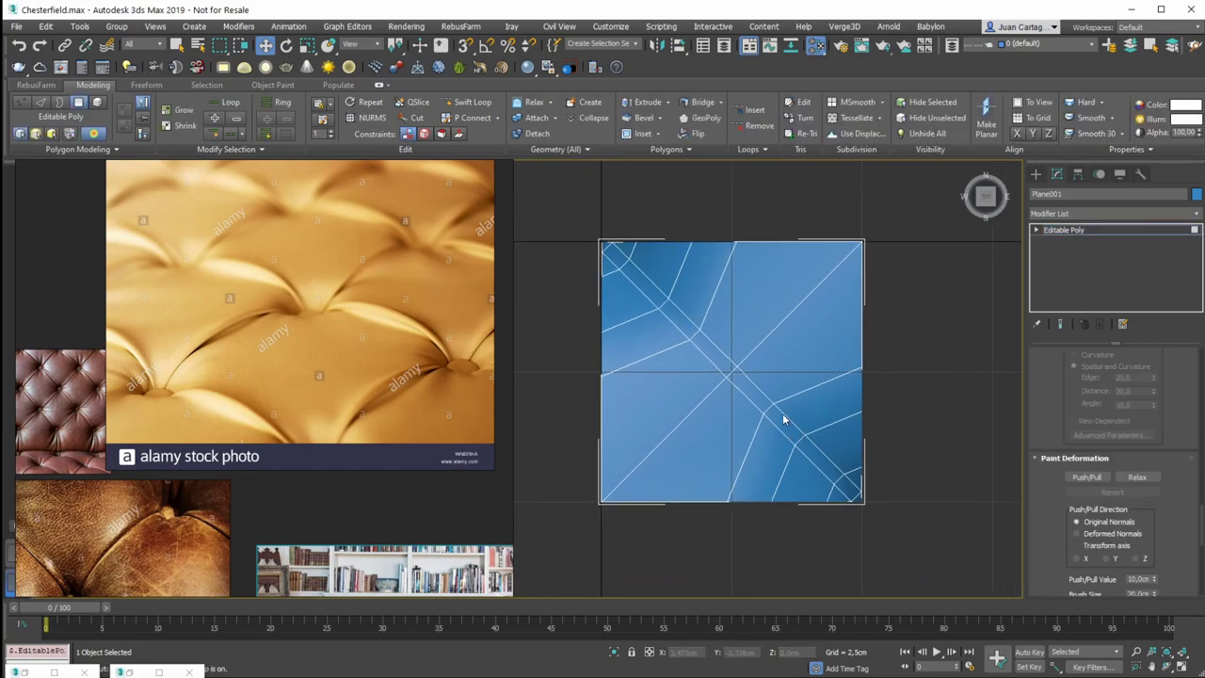
Check the folds in the red leather reference and select the narrow diagonal polygon strip between the two sunken button corners
{"action": "middle_click_drag", "start_coordinate": [286, 388], "coordinate": [356, 338]}
{"action": "middle_click_drag", "start_coordinate": [198, 541], "coordinate": [381, 300]}
{"action": "middle_click_drag", "start_coordinate": [52, 295], "coordinate": [244, 298]}
{"action": "middle_click_drag", "start_coordinate": [301, 166], "coordinate": [301, 340]}
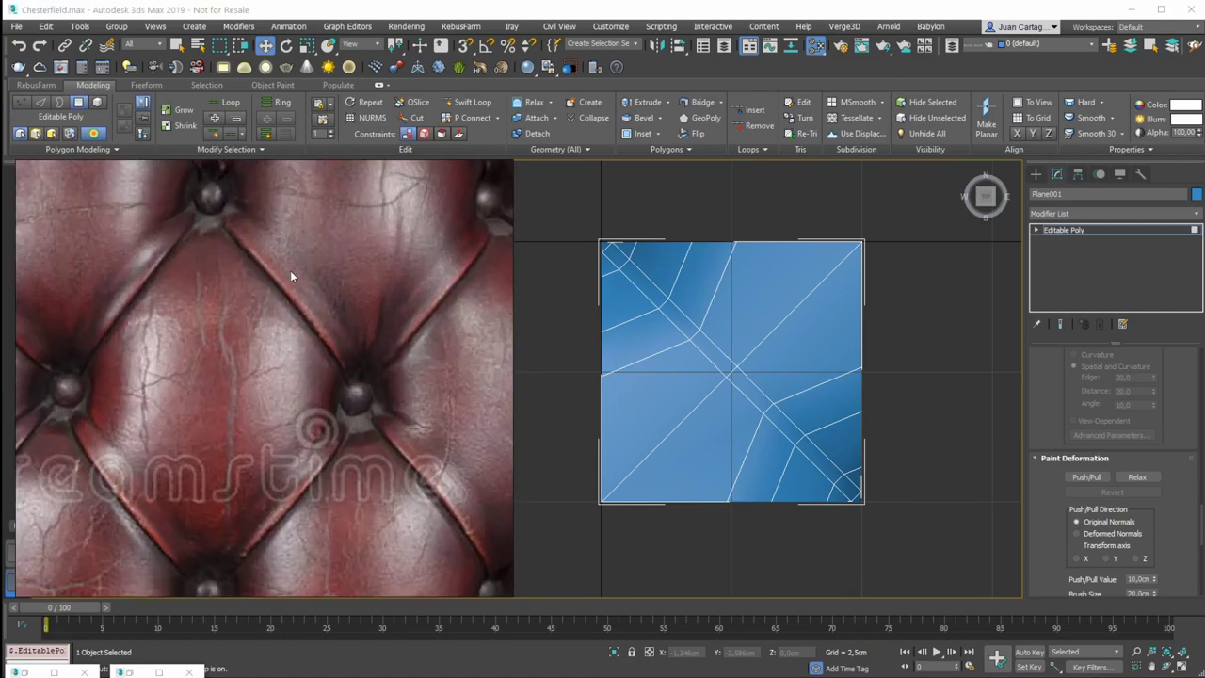
{"action": "middle_click_drag", "start_coordinate": [790, 329], "coordinate": [792, 333]}
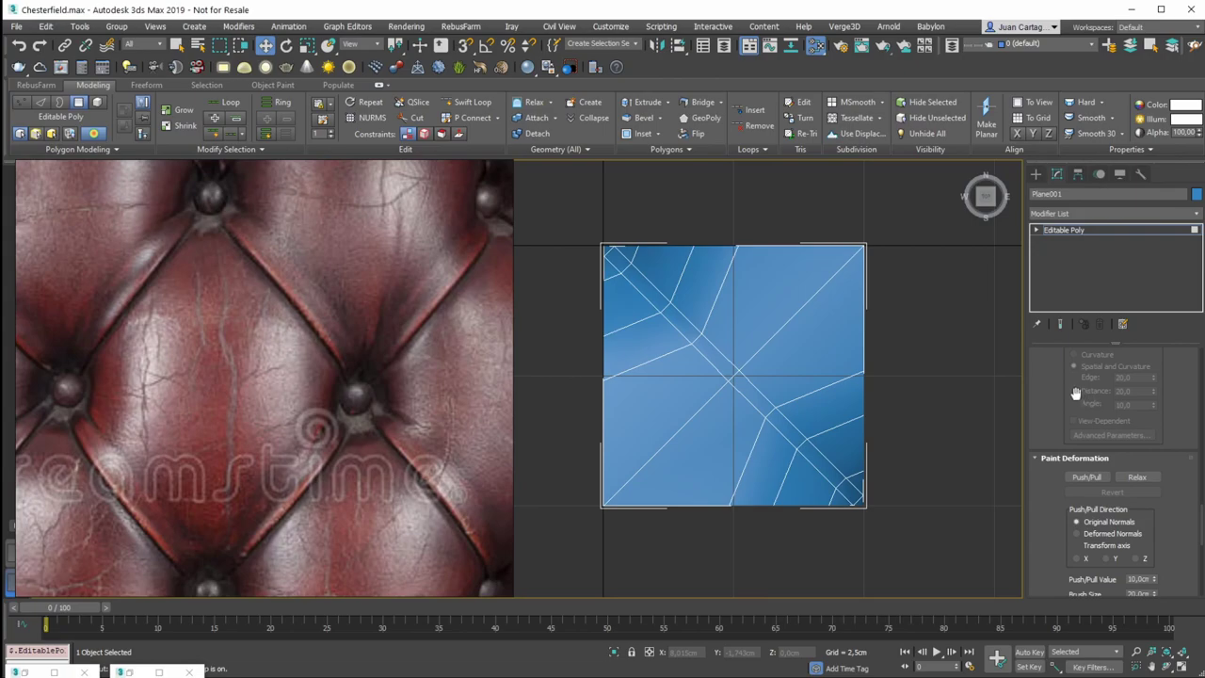
{"action": "left_click_drag", "start_coordinate": [1201, 518], "coordinate": [1200, 361]}
{"action": "middle_click_drag", "start_coordinate": [753, 353], "coordinate": [766, 371]}
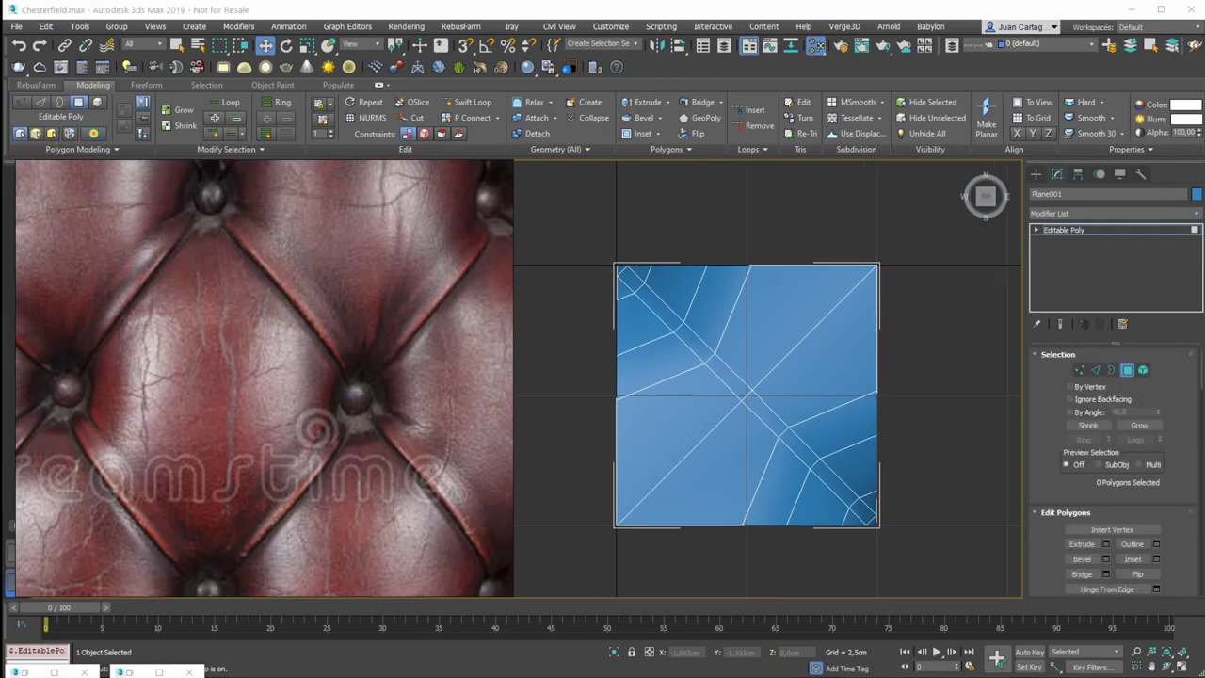
{"action": "left_click", "coordinate": [769, 410]}
{"action": "key", "text": "q"}
{"action": "scroll", "coordinate": [760, 411], "scroll_direction": "up", "scroll_amount": 3}
{"action": "left_click", "coordinate": [759, 412]}
{"action": "middle_click_drag", "start_coordinate": [731, 388], "coordinate": [831, 412]}
{"action": "left_click", "coordinate": [829, 412], "text": "shift"}
{"action": "middle_click_drag", "start_coordinate": [845, 456], "coordinate": [708, 283]}
{"action": "middle_click_drag", "start_coordinate": [790, 293], "coordinate": [713, 274], "text": "alt"}
{"action": "scroll", "coordinate": [758, 293], "scroll_direction": "up", "scroll_amount": 3}
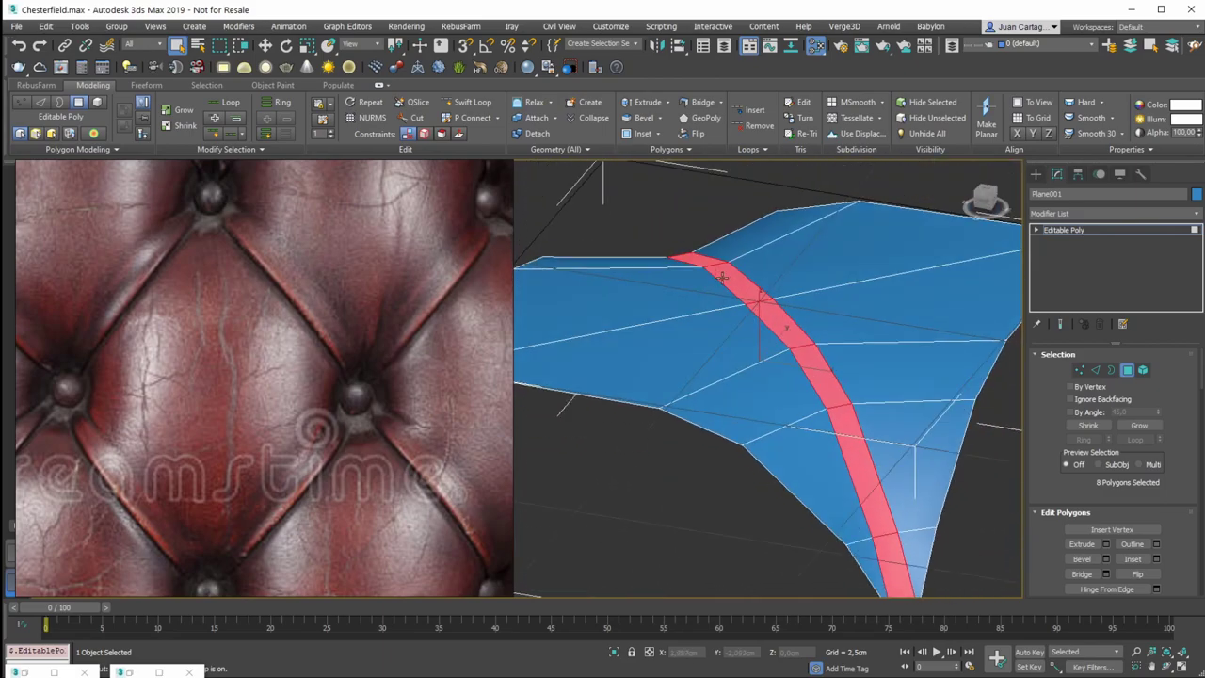
Extrude the selected diagonal strip upward into a raised ridge above the plane
{"action": "scroll", "coordinate": [780, 314], "scroll_direction": "up", "scroll_amount": 2}
{"action": "right_click", "coordinate": [771, 320]}
{"action": "left_click", "coordinate": [749, 331]}
{"action": "left_click_drag", "start_coordinate": [771, 319], "coordinate": [765, 286]}
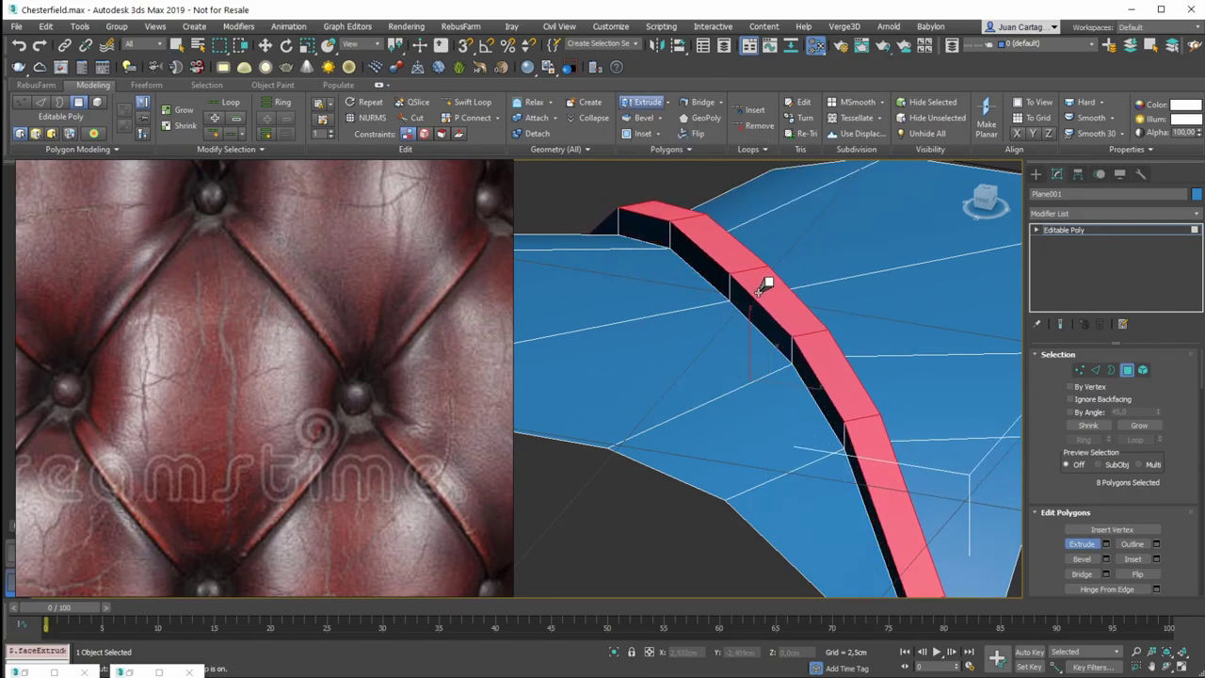
{"action": "scroll", "coordinate": [764, 287], "scroll_direction": "down", "scroll_amount": 3}
{"action": "middle_click_drag", "start_coordinate": [764, 287], "coordinate": [735, 286], "text": "alt"}
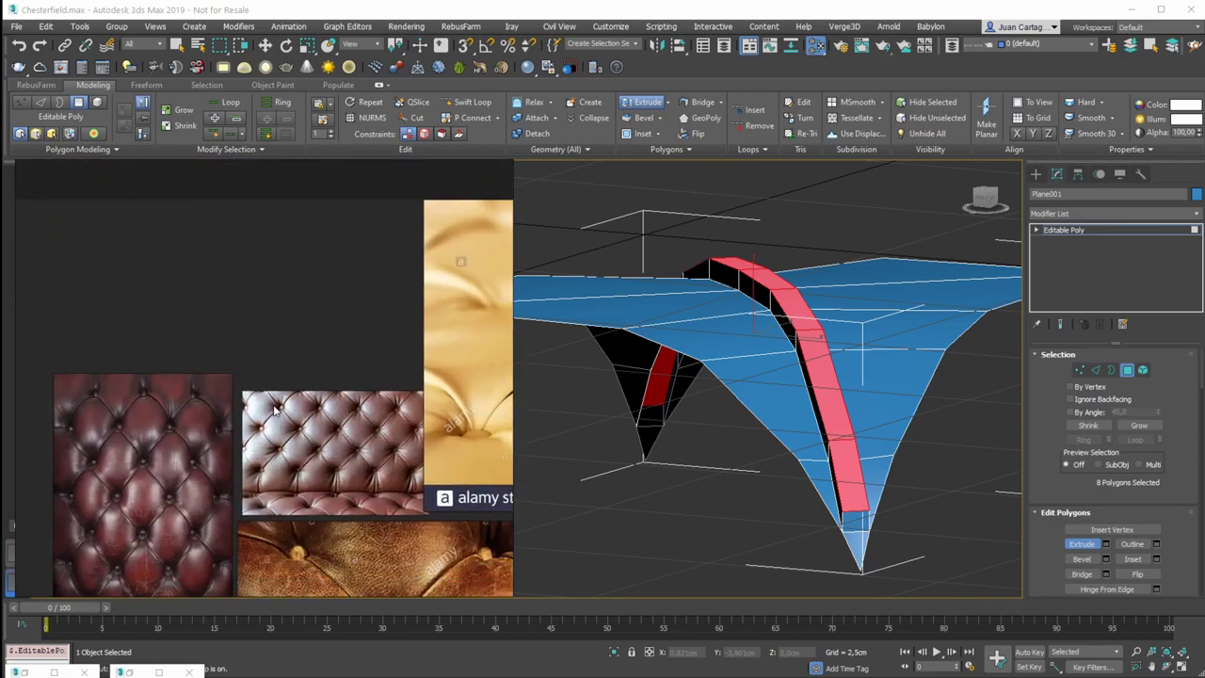
Enter vertex level and select a base vertex along the side of the extruded ridge
{"action": "middle_click_drag", "start_coordinate": [892, 322], "coordinate": [705, 302], "text": "alt"}
{"action": "key", "text": "w"}
{"action": "middle_click_drag", "start_coordinate": [768, 346], "coordinate": [725, 331], "text": "alt"}
{"action": "key", "text": "1"}
{"action": "left_click", "coordinate": [724, 332]}
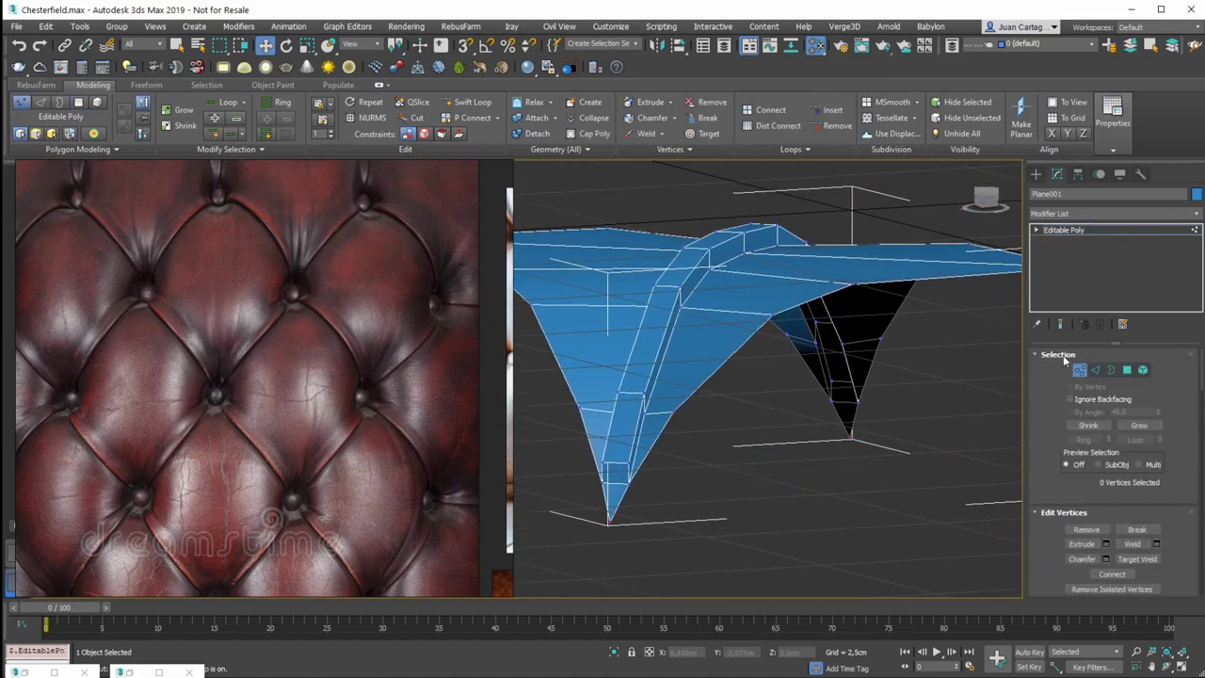
{"action": "left_click", "coordinate": [681, 304]}
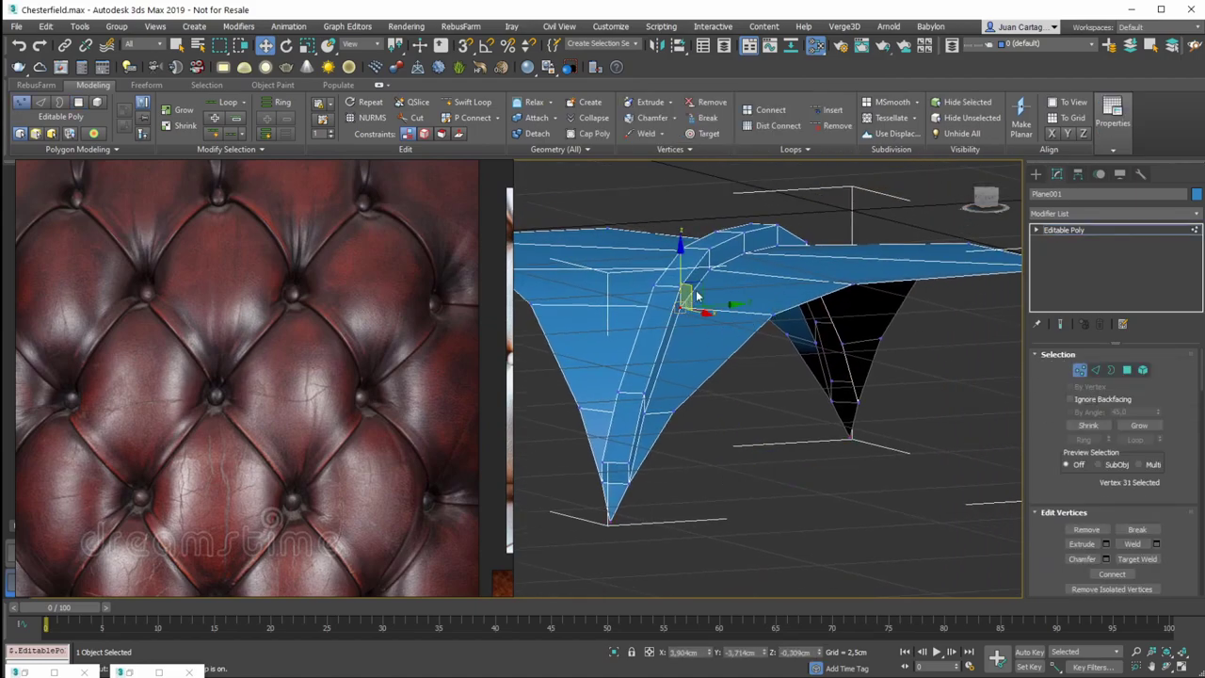
Select the plane's unsunken outer corner vertex and raise it by about 0.16 cm, snapping to the ridge's top height
{"action": "middle_click_drag", "start_coordinate": [695, 307], "coordinate": [858, 349]}
{"action": "scroll", "coordinate": [858, 344], "scroll_direction": "down", "scroll_amount": 2}
{"action": "middle_click_drag", "start_coordinate": [932, 329], "coordinate": [872, 349]}
{"action": "middle_click_drag", "start_coordinate": [872, 348], "coordinate": [821, 361]}
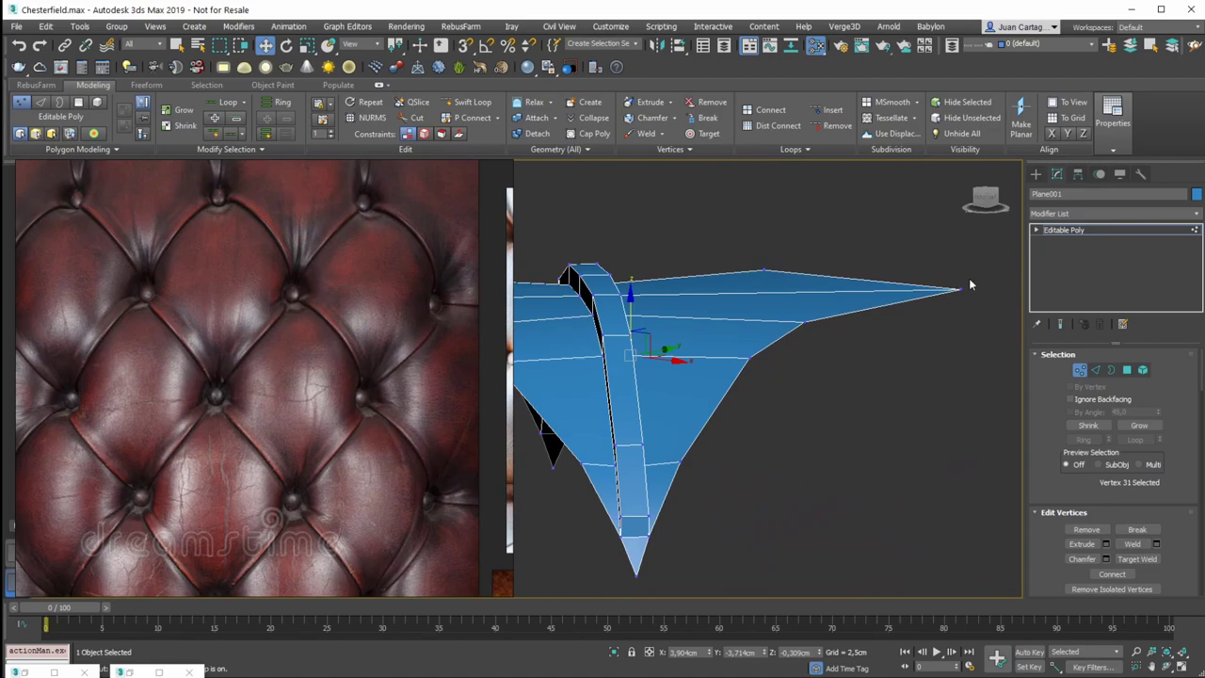
{"action": "left_click_drag", "start_coordinate": [965, 282], "coordinate": [938, 309]}
{"action": "scroll", "coordinate": [930, 303], "scroll_direction": "down", "scroll_amount": 2}
{"action": "middle_click_drag", "start_coordinate": [877, 299], "coordinate": [807, 291], "text": "alt"}
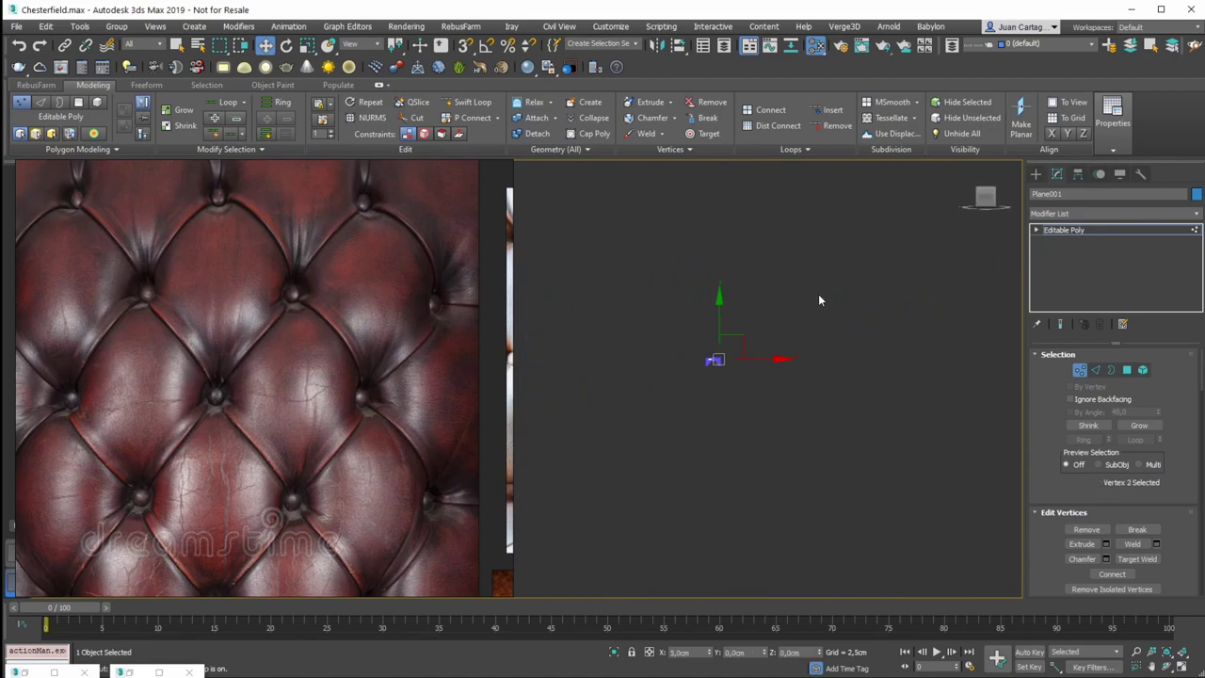
{"action": "middle_click_drag", "start_coordinate": [610, 391], "coordinate": [833, 320], "text": "alt"}
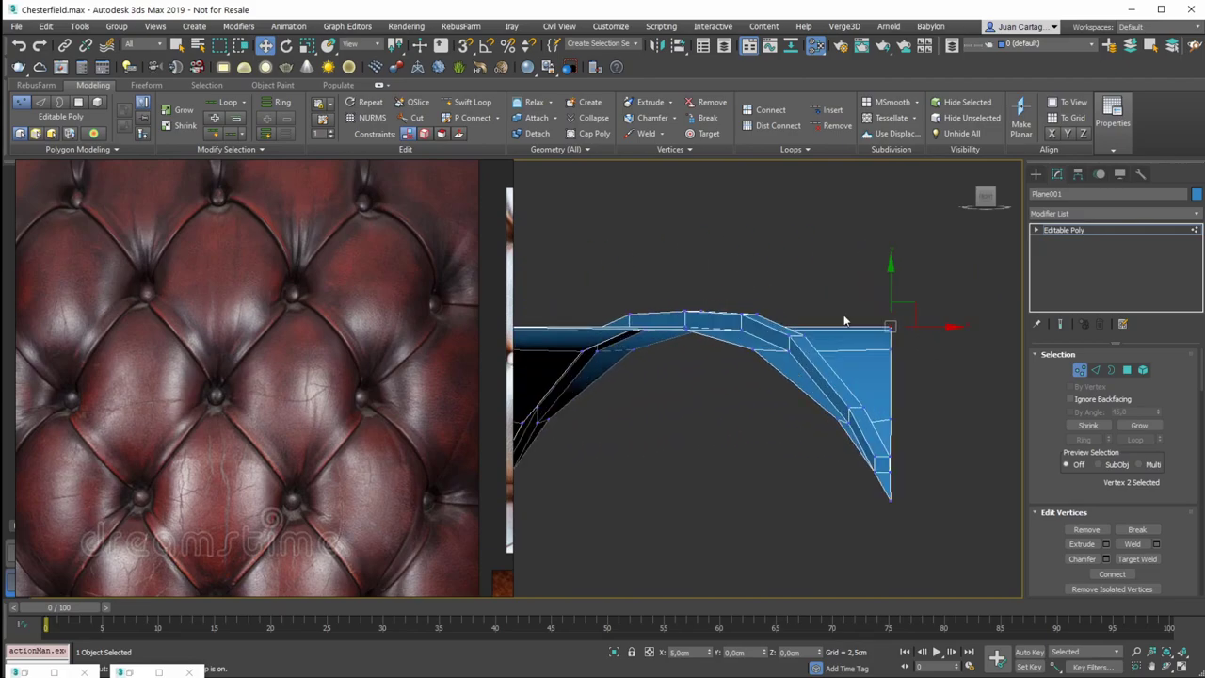
{"action": "left_click_drag", "start_coordinate": [887, 279], "coordinate": [756, 310]}
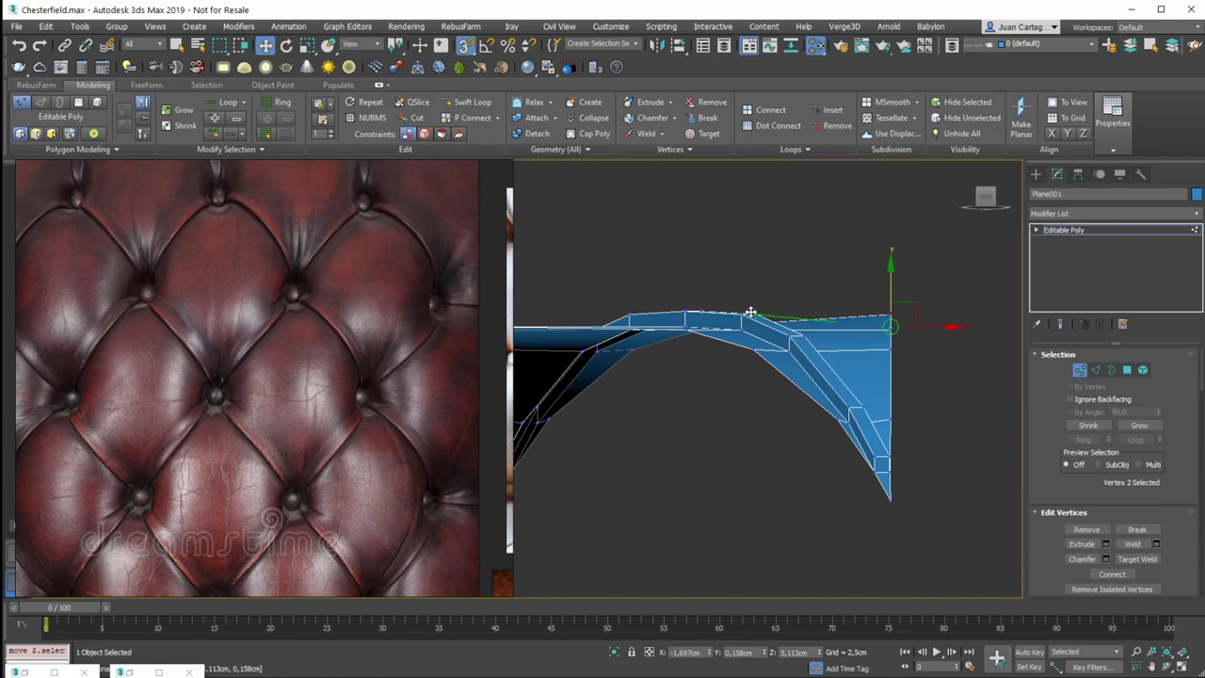
{"action": "left_click_drag", "start_coordinate": [891, 284], "coordinate": [764, 302]}
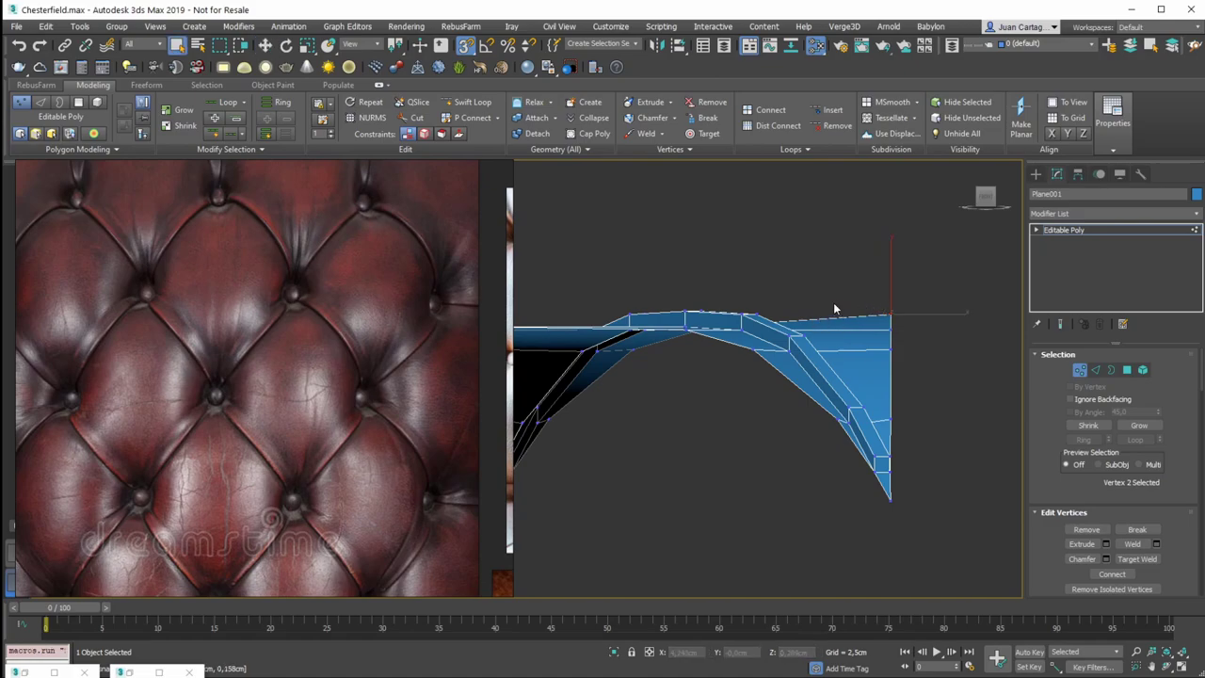
{"action": "middle_click_drag", "start_coordinate": [894, 309], "coordinate": [842, 313], "text": "alt"}
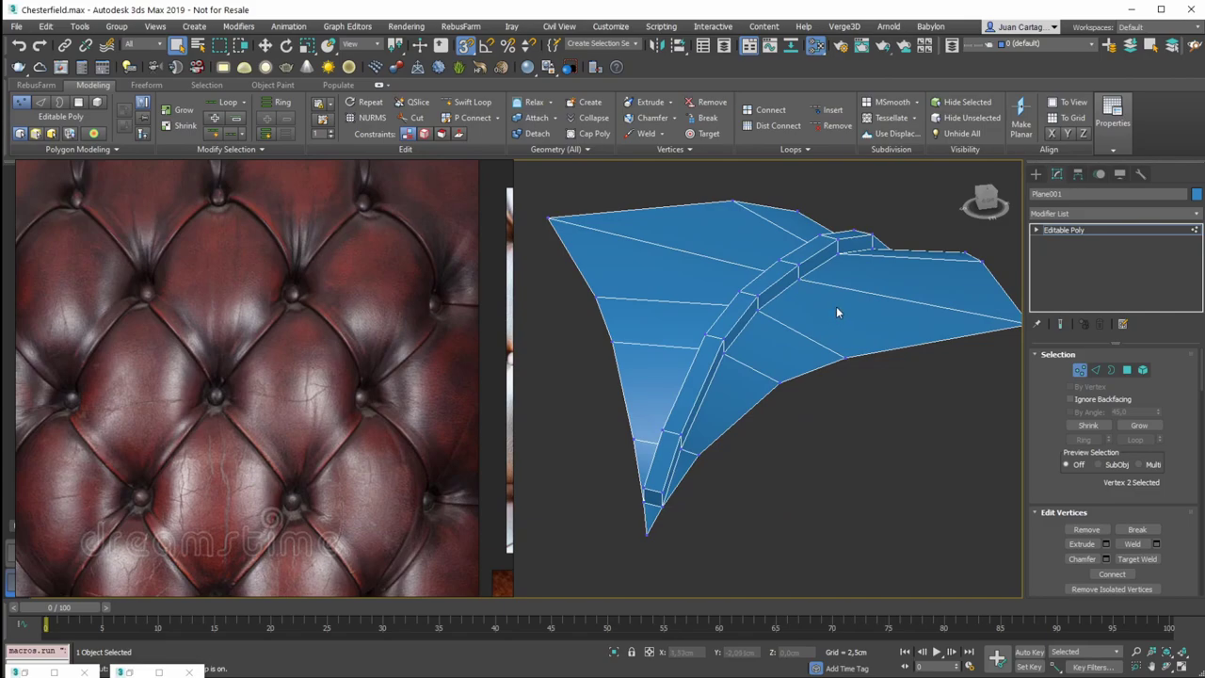
Target-weld the lower vertices along one side of the ridge to the upper vertices directly above them
{"action": "scroll", "coordinate": [842, 313], "scroll_direction": "up", "scroll_amount": 5}
{"action": "right_click", "coordinate": [748, 305]}
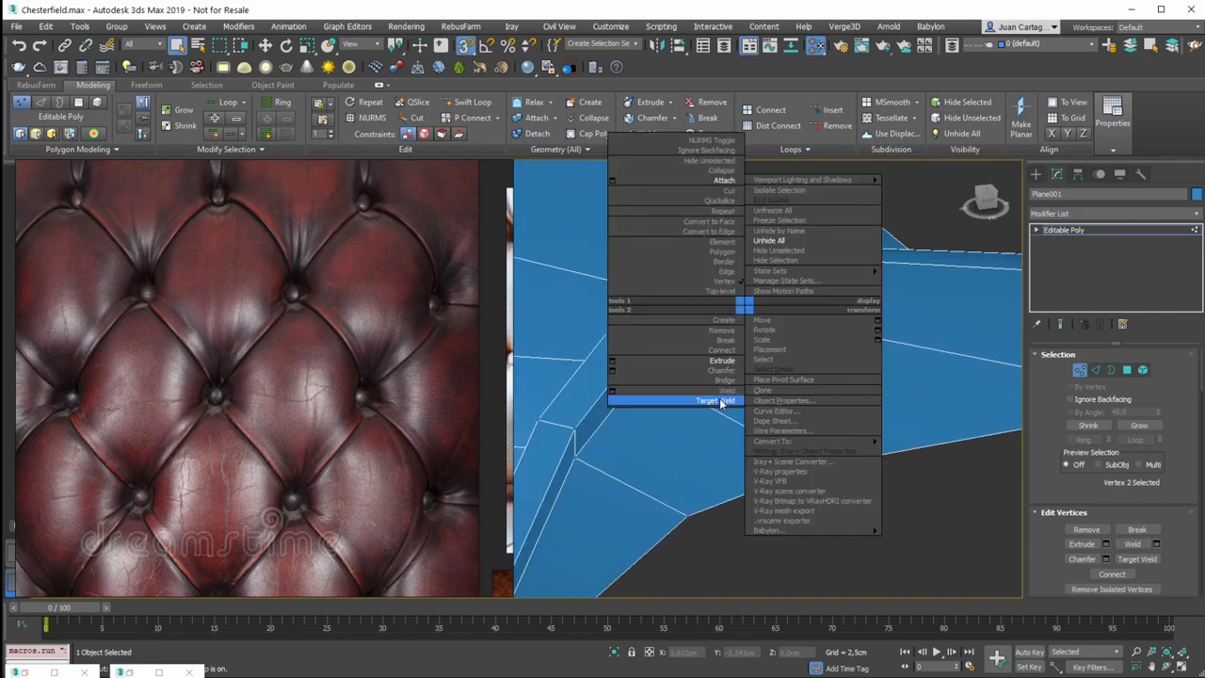
{"action": "left_click", "coordinate": [697, 397]}
{"action": "left_click", "coordinate": [725, 305]}
{"action": "left_click", "coordinate": [723, 281]}
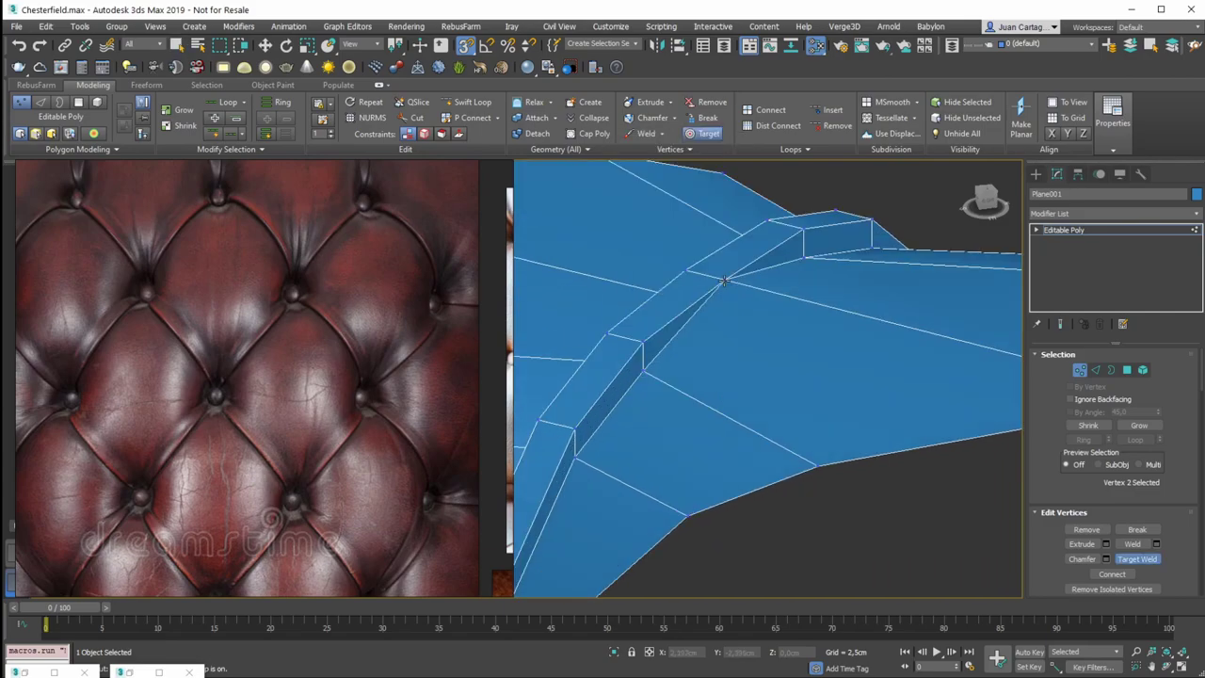
{"action": "left_click", "coordinate": [643, 370]}
{"action": "left_click", "coordinate": [643, 343]}
{"action": "middle_click_drag", "start_coordinate": [592, 427], "coordinate": [753, 332]}
{"action": "scroll", "coordinate": [746, 318], "scroll_direction": "up", "scroll_amount": 4}
{"action": "left_click", "coordinate": [758, 340]}
{"action": "left_click", "coordinate": [757, 302]}
Target-weld the last pair of ridge side vertices near the sunken button corner, then leave the weld tool
{"action": "scroll", "coordinate": [758, 303], "scroll_direction": "down", "scroll_amount": 4}
{"action": "scroll", "coordinate": [730, 356], "scroll_direction": "up", "scroll_amount": 3}
{"action": "middle_click_drag", "start_coordinate": [574, 275], "coordinate": [732, 343]}
{"action": "middle_click_drag", "start_coordinate": [732, 342], "coordinate": [860, 341]}
{"action": "middle_click_drag", "start_coordinate": [860, 341], "coordinate": [782, 373], "text": "alt"}
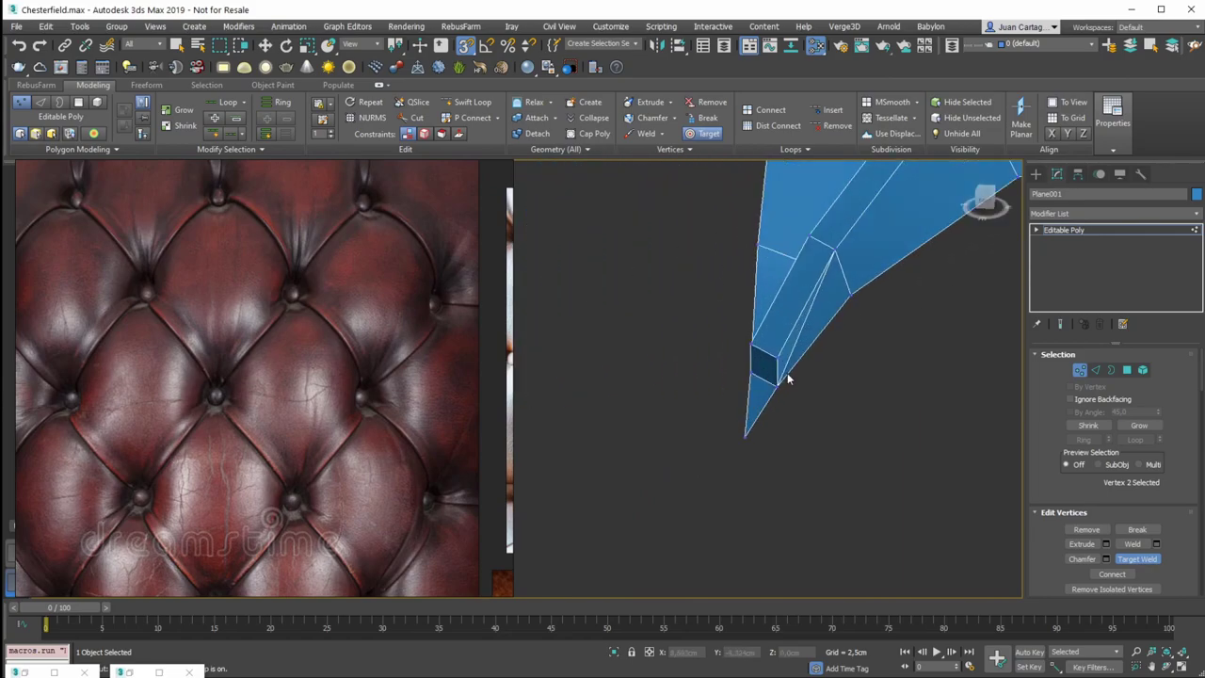
{"action": "scroll", "coordinate": [777, 362], "scroll_direction": "up", "scroll_amount": 4}
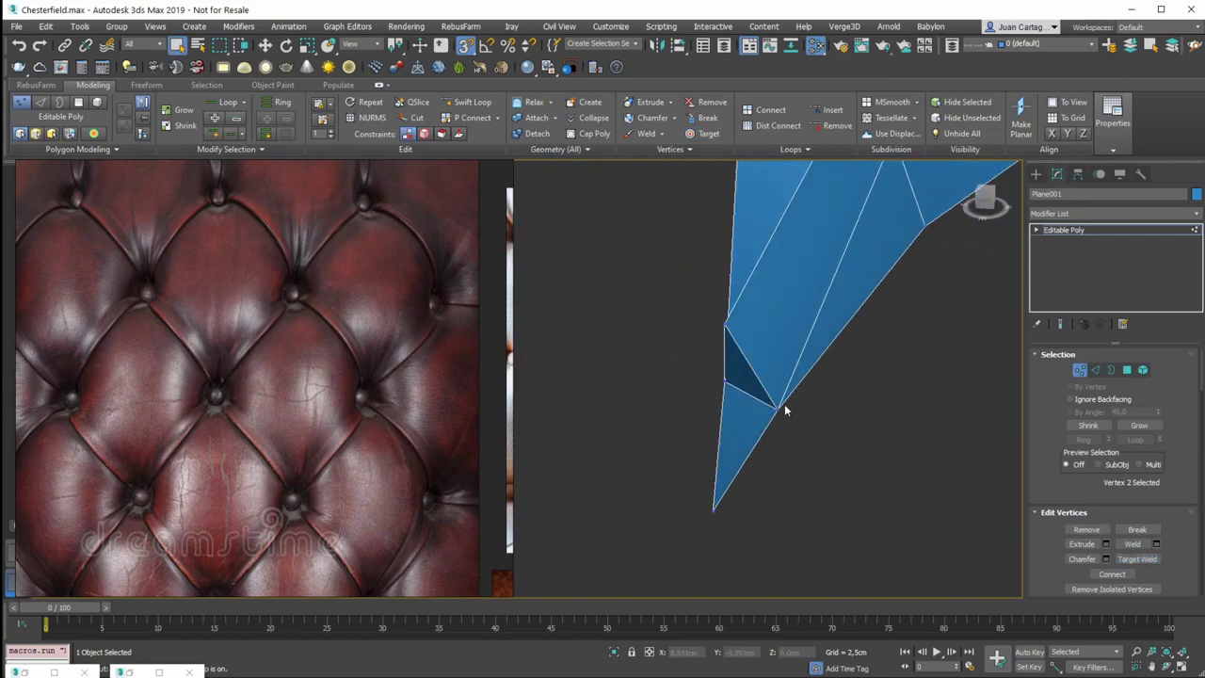
{"action": "middle_click_drag", "start_coordinate": [787, 397], "coordinate": [735, 391], "text": "alt"}
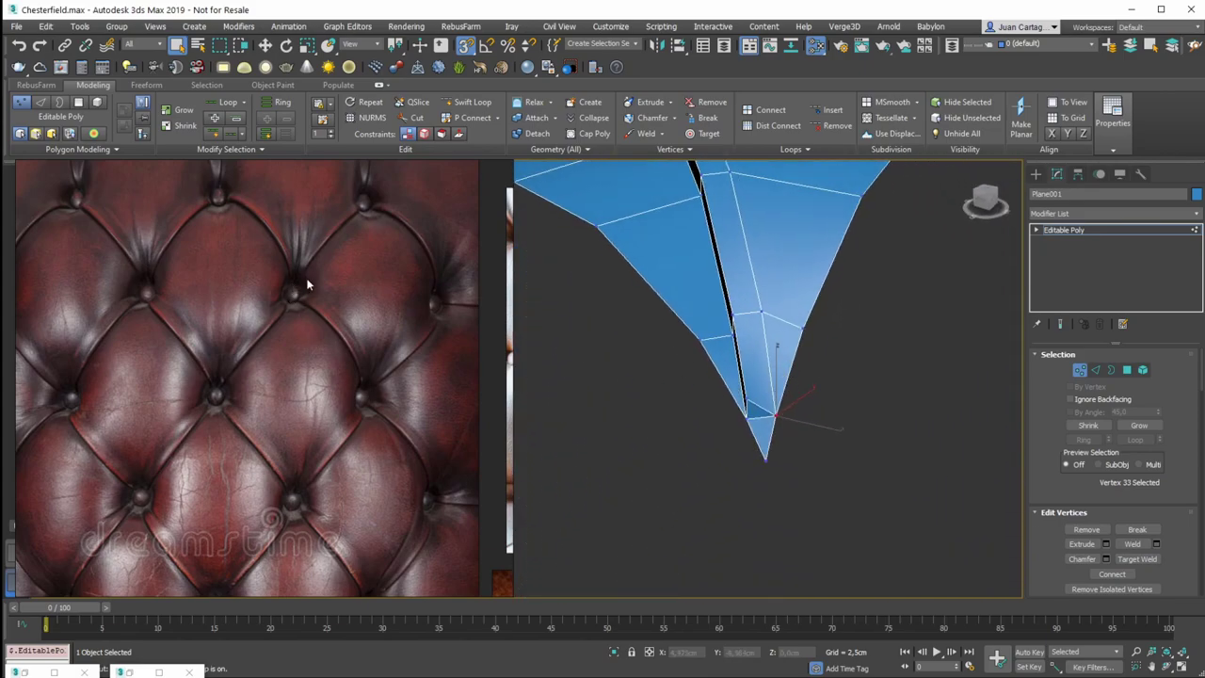
Return to object level, add a TurboSmooth modifier with 2 iterations and hide the edges to inspect the smoothed fold
{"action": "middle_click_drag", "start_coordinate": [753, 292], "coordinate": [824, 300], "text": "alt"}
{"action": "scroll", "coordinate": [758, 302], "scroll_direction": "down", "scroll_amount": 2}
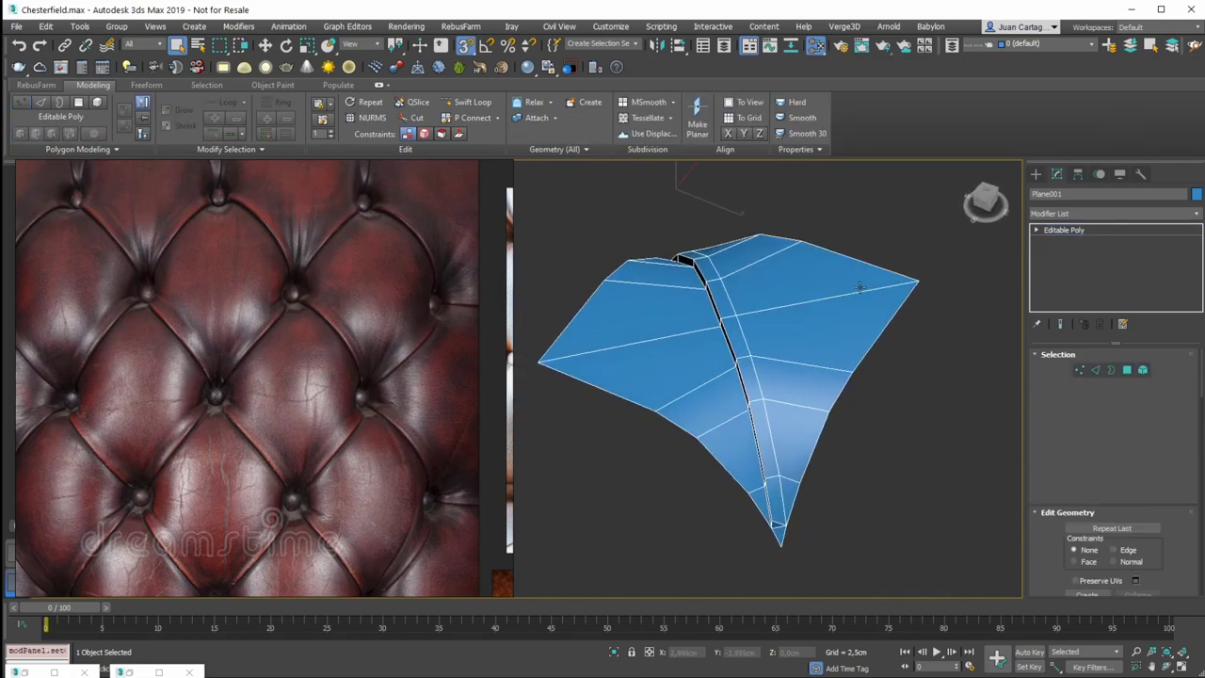
{"action": "left_click", "coordinate": [1083, 213]}
{"action": "type", "text": "tu"}
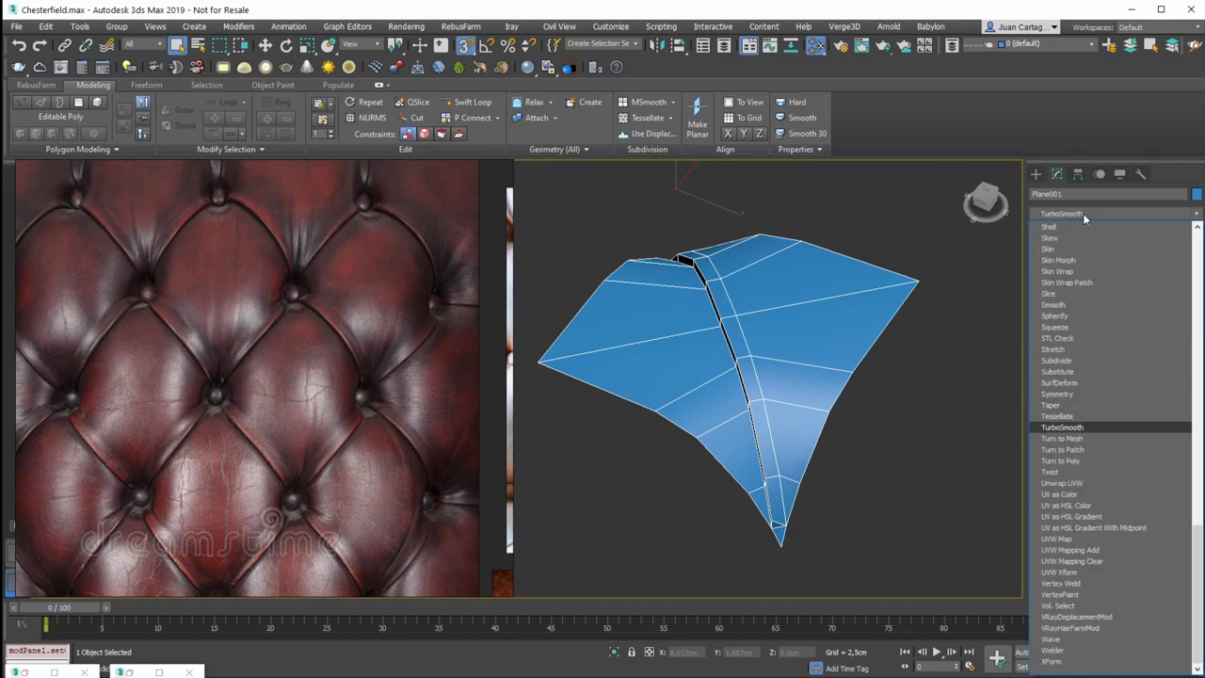
{"action": "key", "text": "Return"}
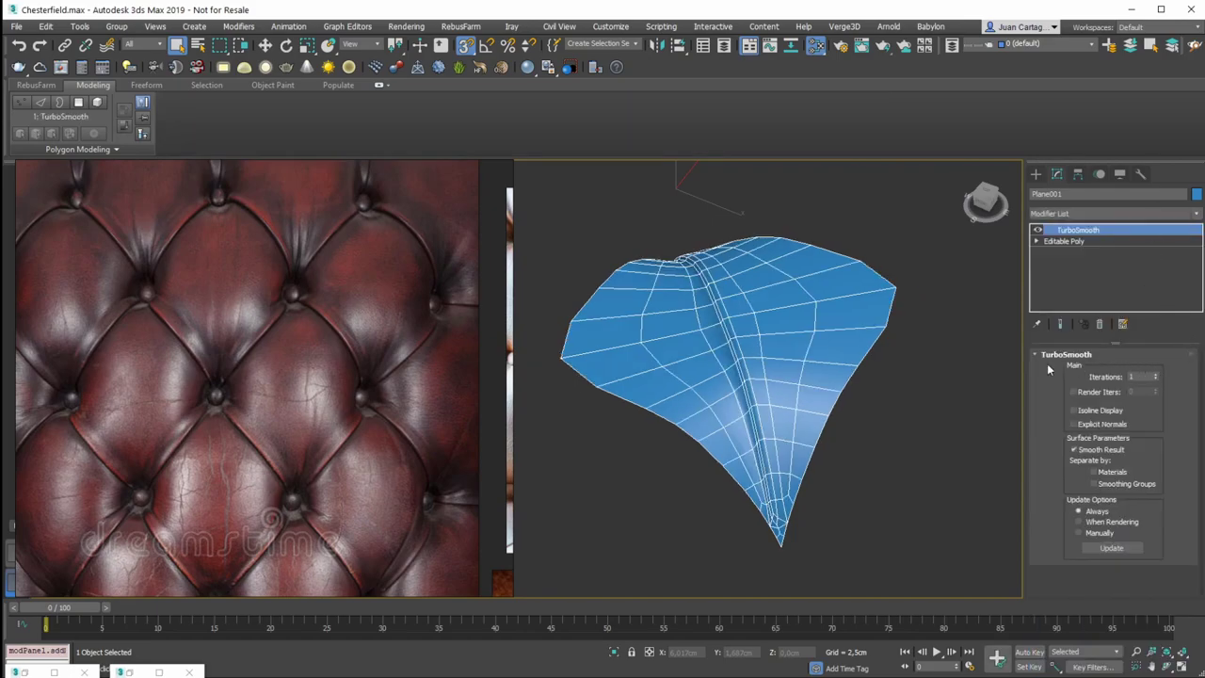
{"action": "left_click", "coordinate": [1155, 375]}
{"action": "key", "text": "F4"}
{"action": "middle_click_drag", "start_coordinate": [711, 335], "coordinate": [730, 315]}
{"action": "scroll", "coordinate": [730, 313], "scroll_direction": "up", "scroll_amount": 3}
{"action": "middle_click_drag", "start_coordinate": [844, 274], "coordinate": [776, 281], "text": "alt"}
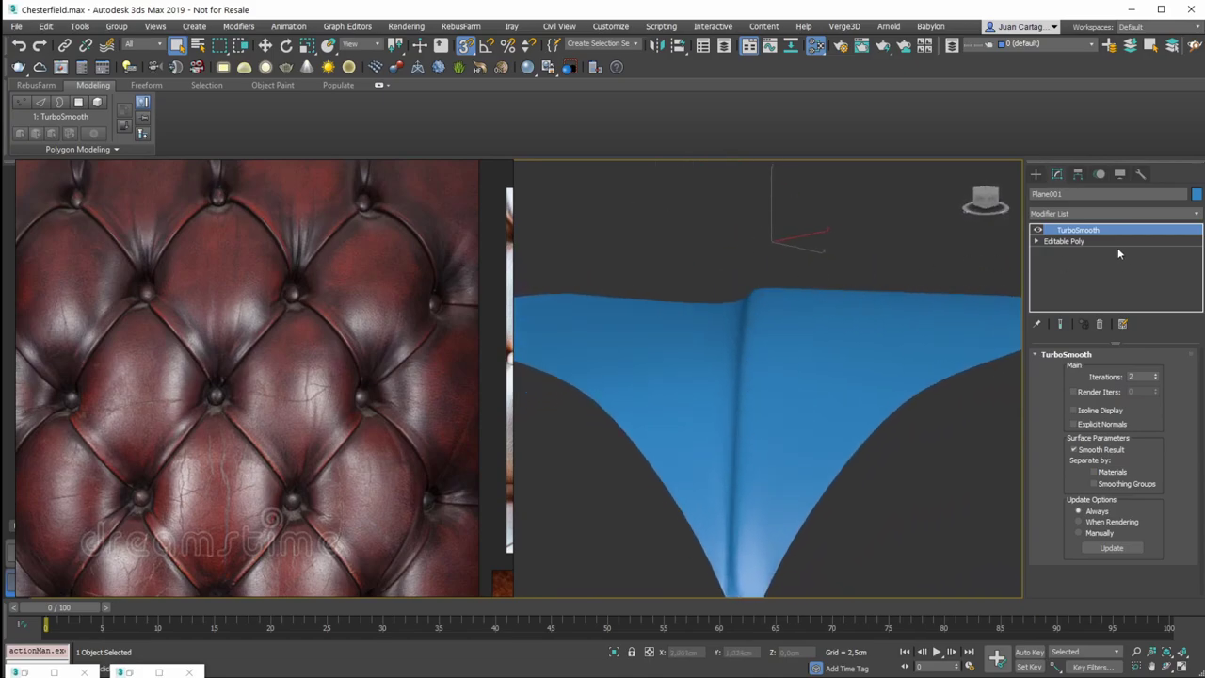
Select the full edge loop at the base of the ridge's steep side, where it meets the lower half of the plane
{"action": "key", "text": "F4"}
{"action": "middle_click_drag", "start_coordinate": [834, 330], "coordinate": [825, 360], "text": "alt"}
{"action": "key", "text": "2"}
{"action": "double_click", "coordinate": [801, 362]}
{"action": "middle_click_drag", "start_coordinate": [801, 350], "coordinate": [690, 353], "text": "alt"}
{"action": "middle_click_drag", "start_coordinate": [691, 353], "coordinate": [621, 350]}
{"action": "middle_click_drag", "start_coordinate": [701, 350], "coordinate": [770, 346]}
{"action": "middle_click_drag", "start_coordinate": [734, 419], "coordinate": [898, 354]}
{"action": "scroll", "coordinate": [772, 396], "scroll_direction": "up", "scroll_amount": 4}
{"action": "scroll", "coordinate": [832, 365], "scroll_direction": "down", "scroll_amount": 5}
{"action": "scroll", "coordinate": [827, 236], "scroll_direction": "up", "scroll_amount": 3}
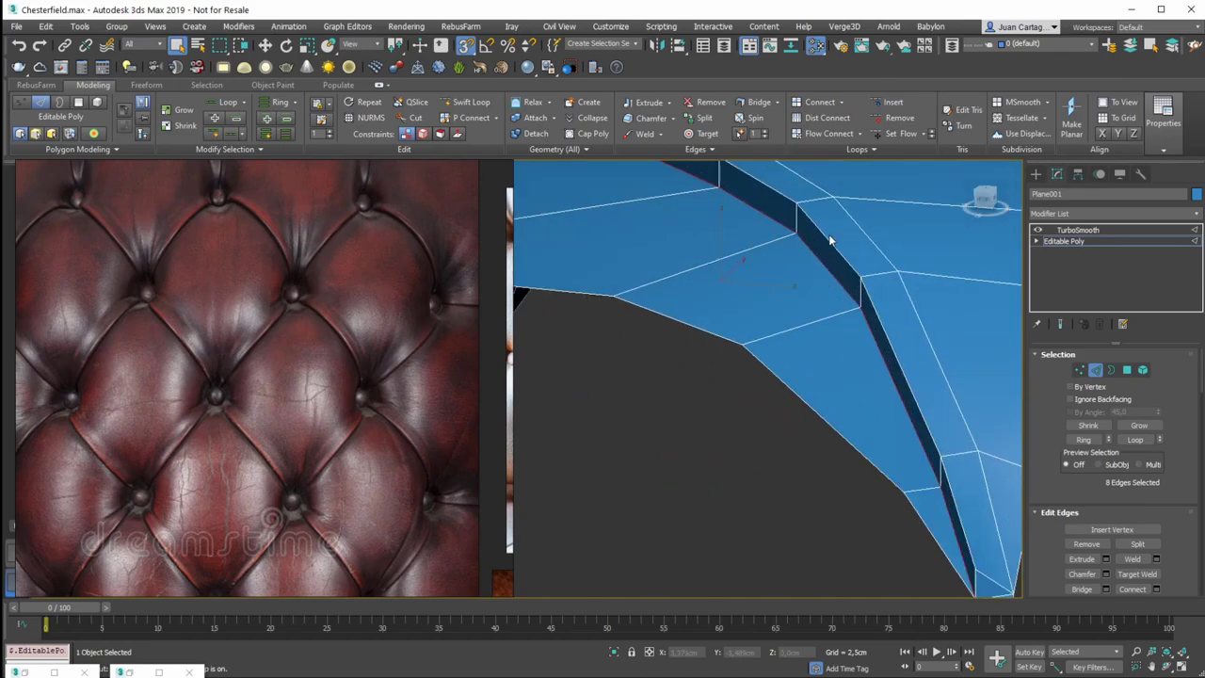
Try to chamfer the selected edge loop along the base of the ridge
{"action": "scroll", "coordinate": [828, 237], "scroll_direction": "up", "scroll_amount": 2}
{"action": "scroll", "coordinate": [799, 266], "scroll_direction": "down", "scroll_amount": 2}
{"action": "right_click", "coordinate": [791, 274]}
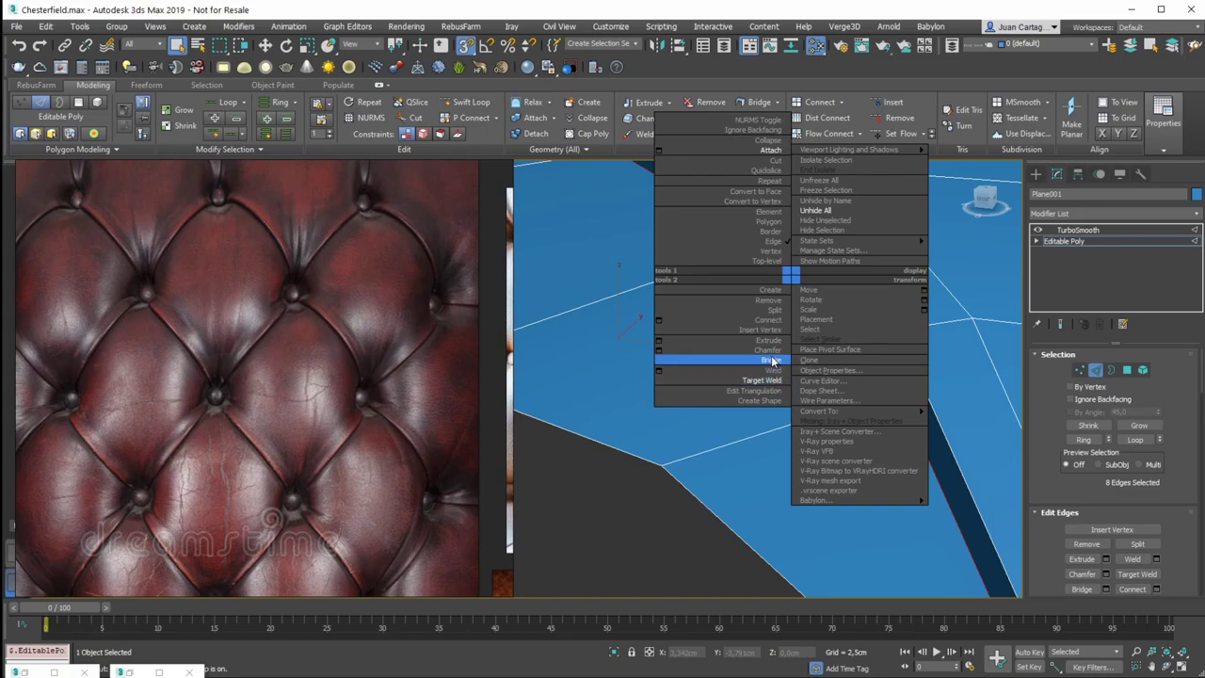
{"action": "left_click", "coordinate": [767, 349]}
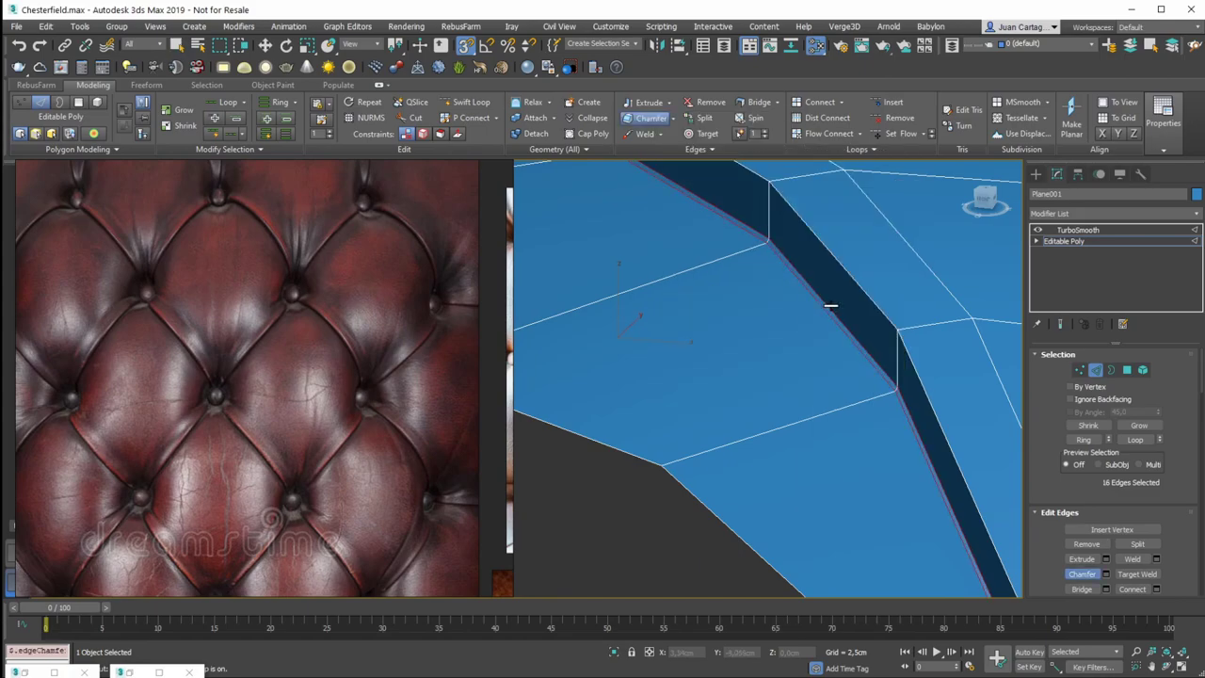
{"action": "key", "text": "ctrl+z"}
{"action": "scroll", "coordinate": [798, 282], "scroll_direction": "down", "scroll_amount": 4}
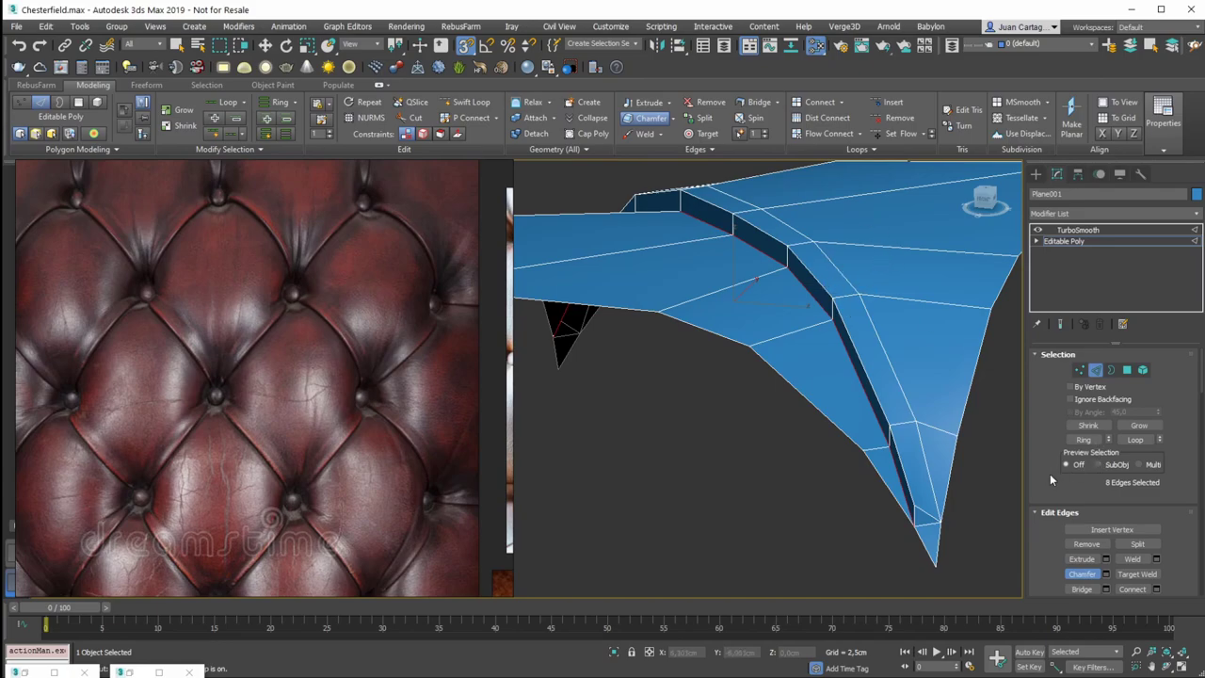
Split the selected edges at the ridge's base and inspect the smoothed fold with TurboSmooth active and edges hidden
{"action": "scroll", "coordinate": [1050, 473], "scroll_direction": "down", "scroll_amount": 1}
{"action": "left_click", "coordinate": [1132, 505]}
{"action": "left_click", "coordinate": [1141, 500]}
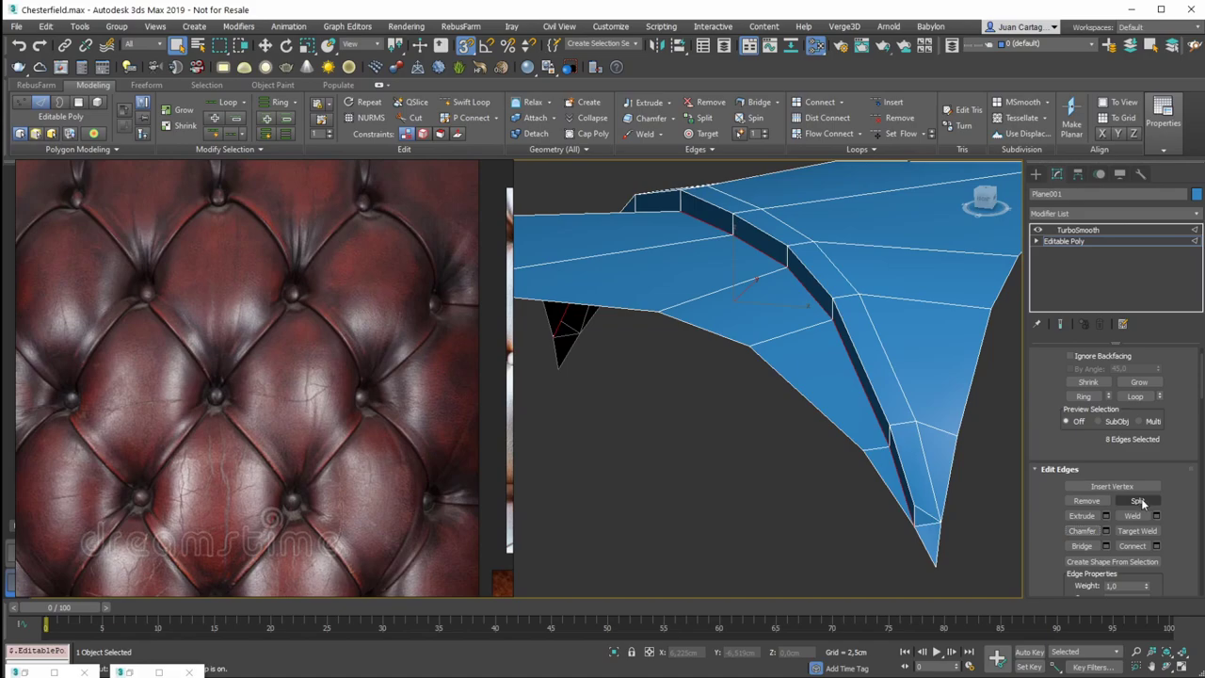
{"action": "left_click", "coordinate": [1091, 243]}
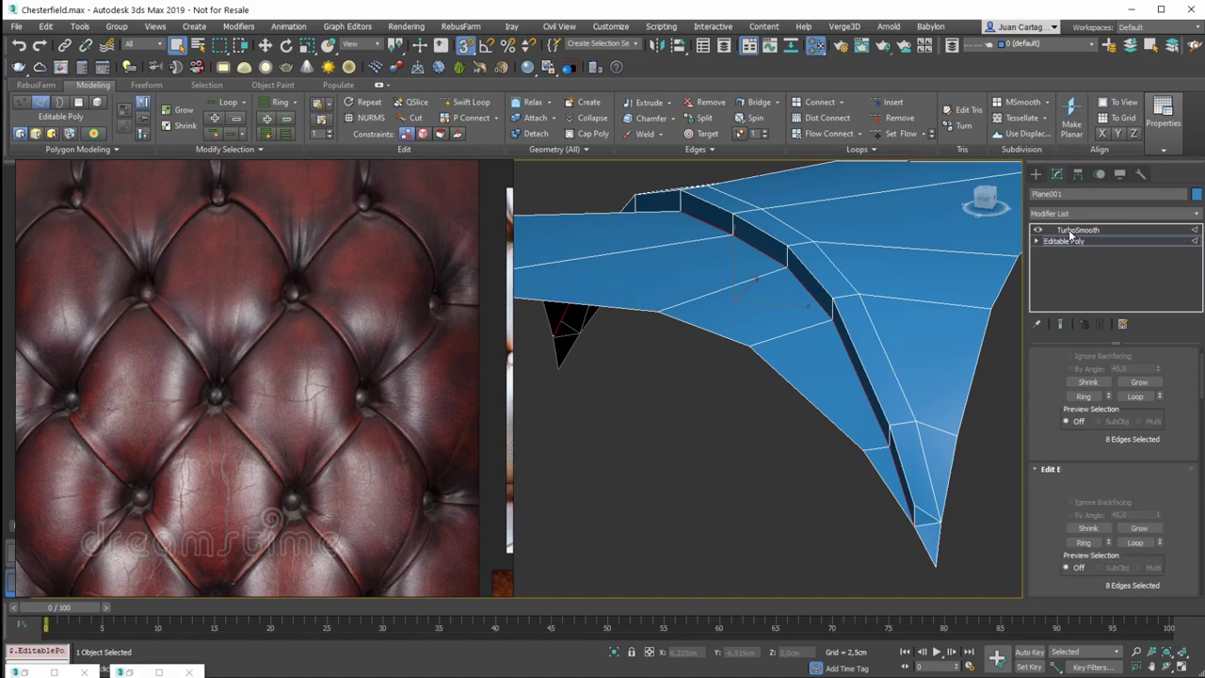
{"action": "left_click", "coordinate": [1092, 231]}
{"action": "key", "text": "F4"}
{"action": "middle_click_drag", "start_coordinate": [765, 250], "coordinate": [834, 250]}
{"action": "scroll", "coordinate": [783, 296], "scroll_direction": "down", "scroll_amount": 5}
{"action": "scroll", "coordinate": [740, 303], "scroll_direction": "up", "scroll_amount": 4}
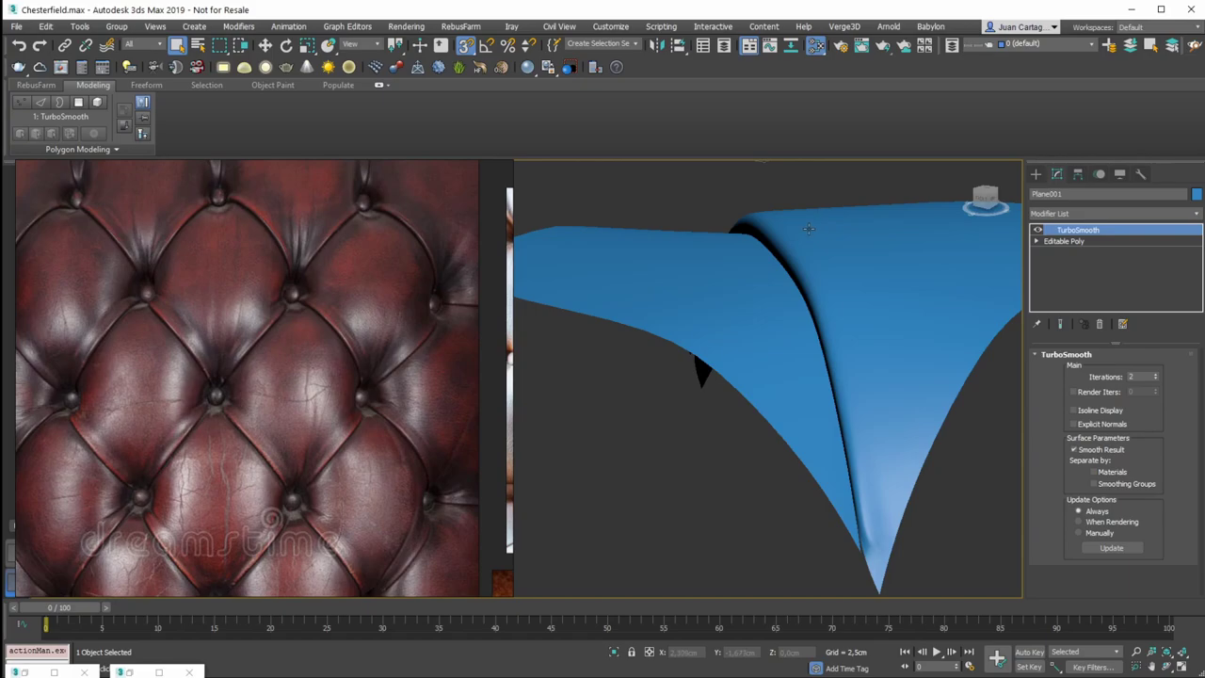
{"action": "key", "text": "F4"}
{"action": "key", "text": "F4"}
Select the ring of short vertical edges on the ridge's side wall and connect them with one new edge loop
{"action": "left_click", "coordinate": [1109, 242]}
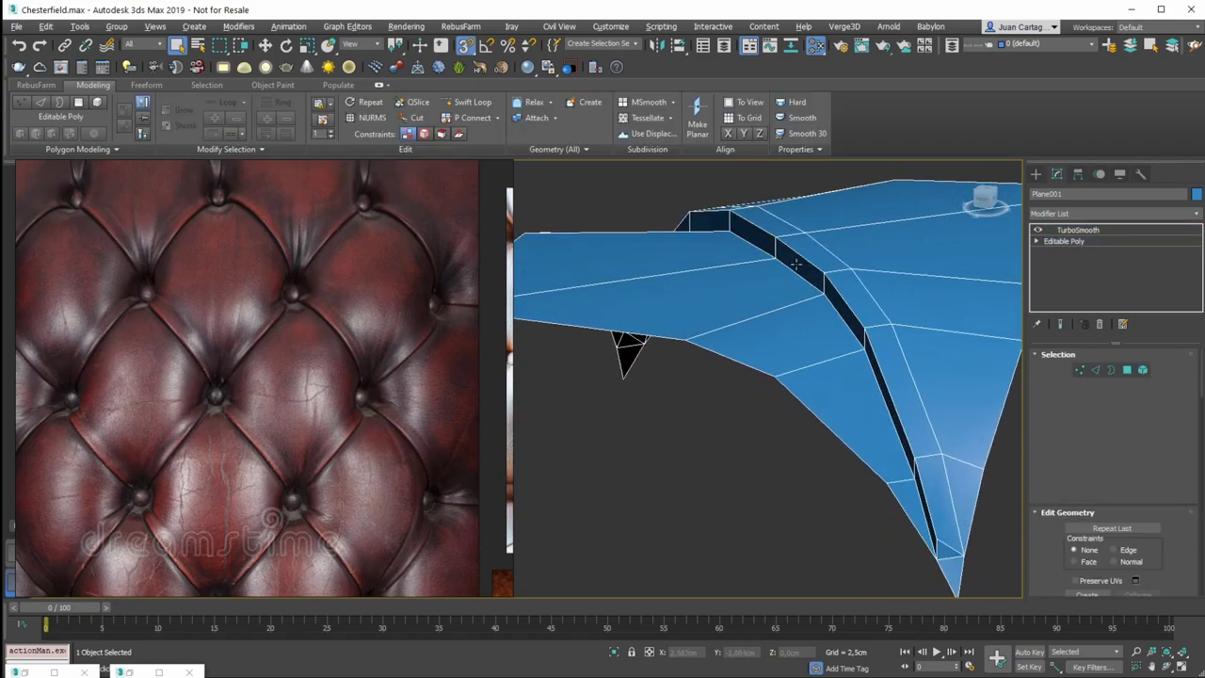
{"action": "key", "text": "2"}
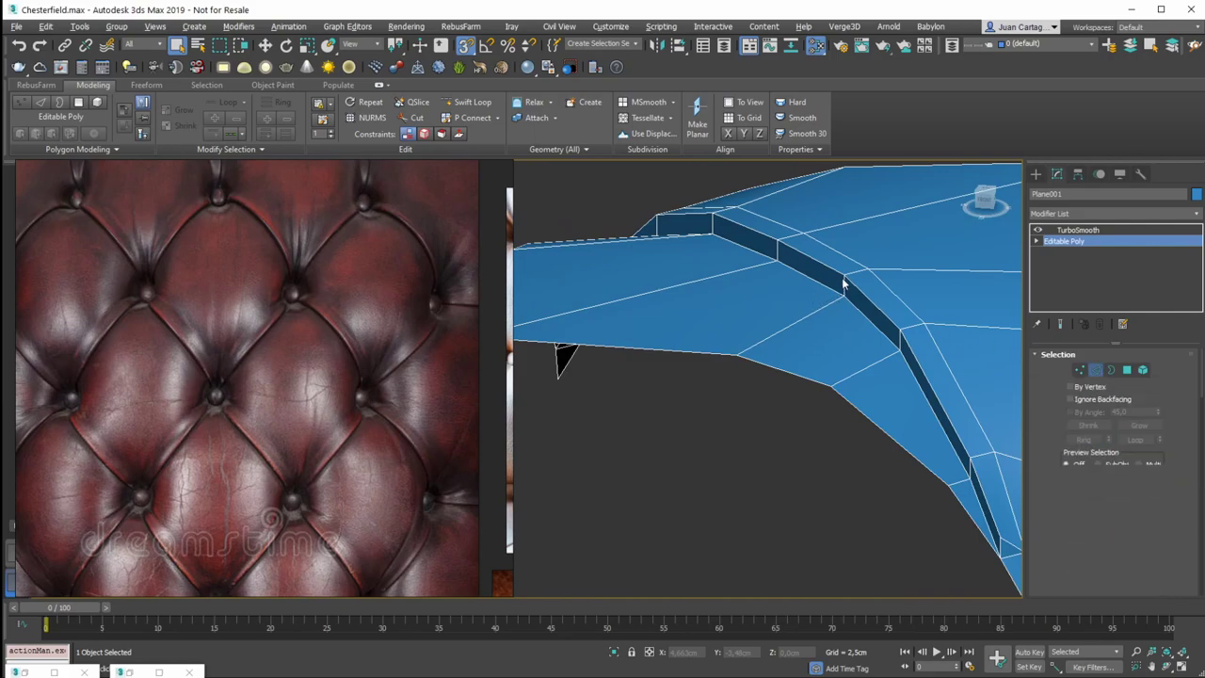
{"action": "left_click", "coordinate": [844, 280]}
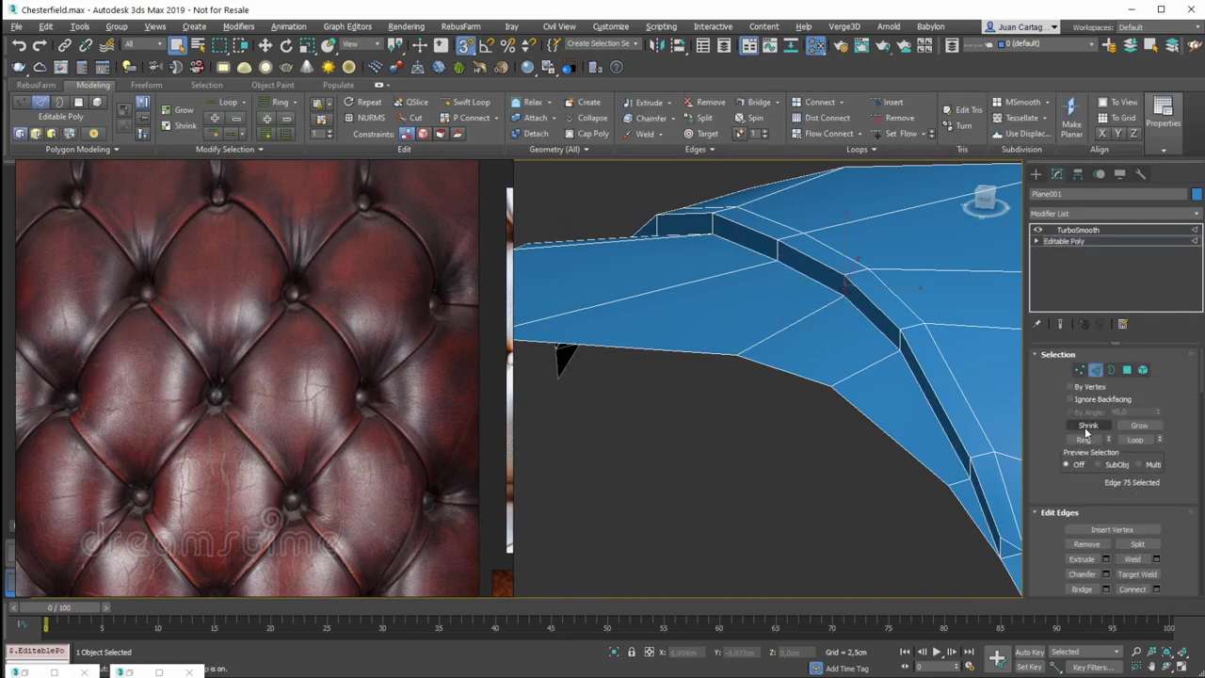
{"action": "left_click", "coordinate": [1073, 439]}
{"action": "middle_click_drag", "start_coordinate": [861, 334], "coordinate": [827, 327]}
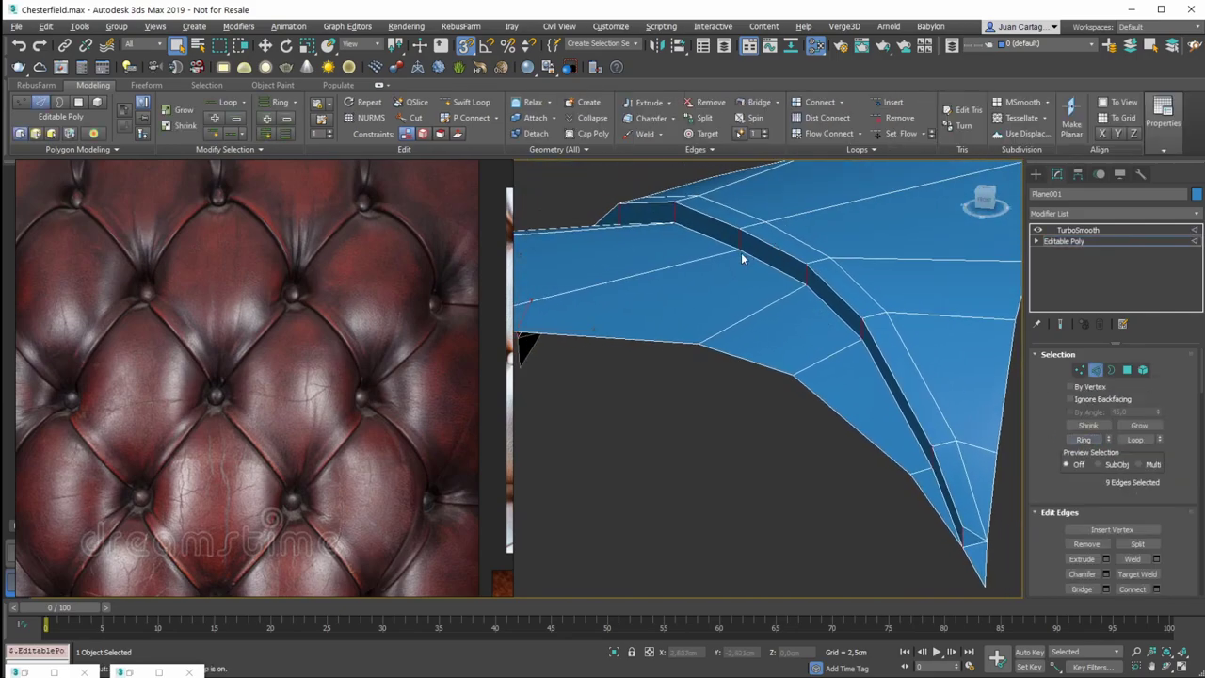
{"action": "right_click", "coordinate": [746, 244]}
{"action": "left_click", "coordinate": [656, 295]}
{"action": "left_click", "coordinate": [536, 443]}
With snapping off, move the new side-wall edge loop diagonally outward about 0.05 cm in X and Y in the top view
{"action": "key", "text": "w"}
{"action": "middle_click_drag", "start_coordinate": [766, 277], "coordinate": [811, 241], "text": "alt"}
{"action": "key", "text": "s"}
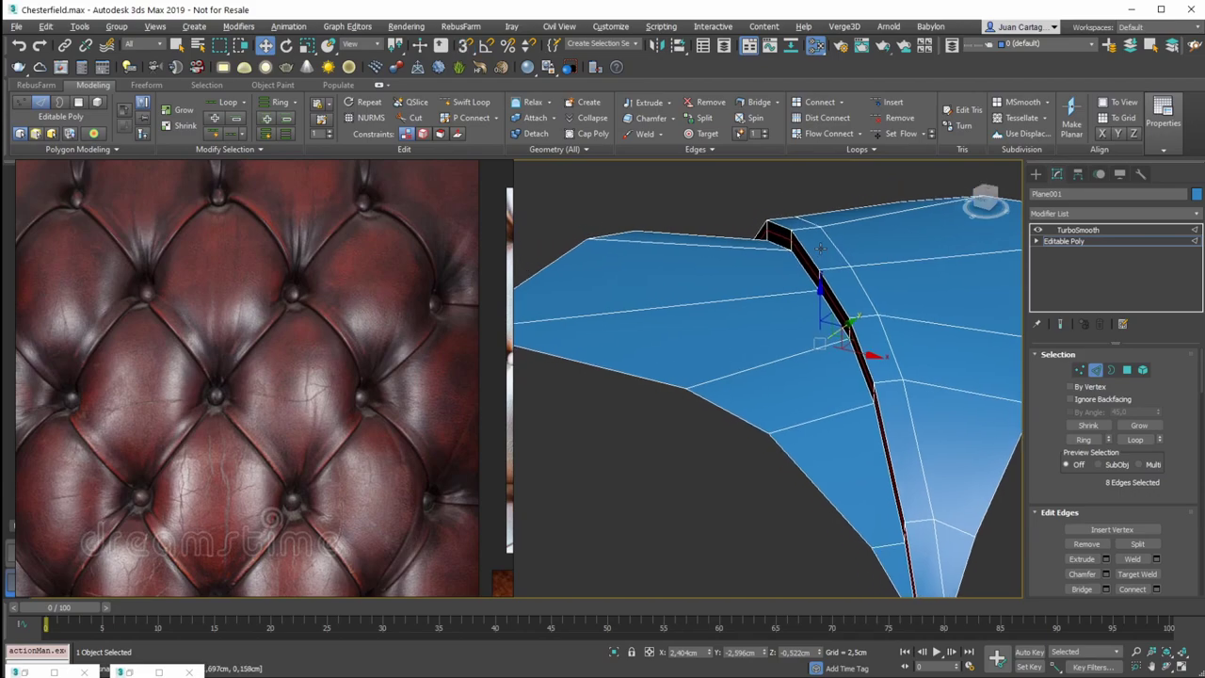
{"action": "key", "text": "t"}
{"action": "middle_click_drag", "start_coordinate": [661, 325], "coordinate": [938, 219]}
{"action": "scroll", "coordinate": [847, 231], "scroll_direction": "up", "scroll_amount": 5}
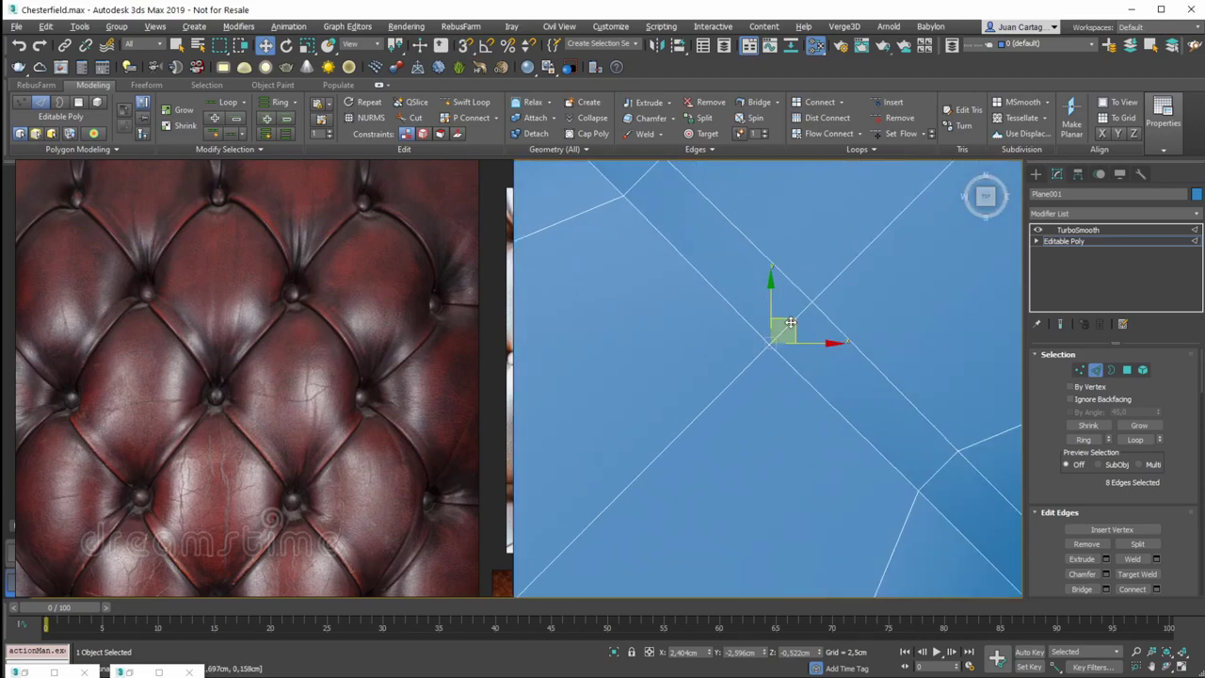
{"action": "left_click_drag", "start_coordinate": [787, 322], "coordinate": [660, 405]}
{"action": "scroll", "coordinate": [659, 407], "scroll_direction": "down", "scroll_amount": 8}
Move the overhanging end vertex at the fold's upper-left corner along X back in line with the plane's left border
{"action": "middle_click_drag", "start_coordinate": [692, 333], "coordinate": [894, 422]}
{"action": "scroll", "coordinate": [724, 307], "scroll_direction": "up", "scroll_amount": 5}
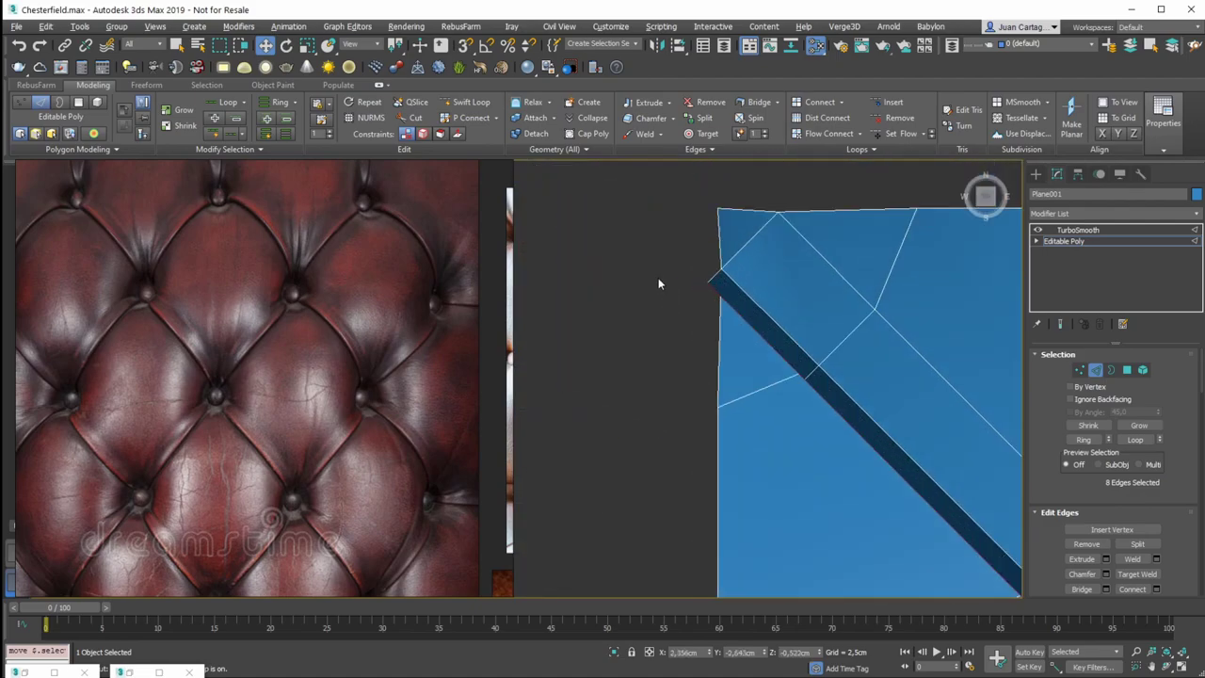
{"action": "middle_click_drag", "start_coordinate": [714, 268], "coordinate": [742, 281]}
{"action": "key", "text": "1"}
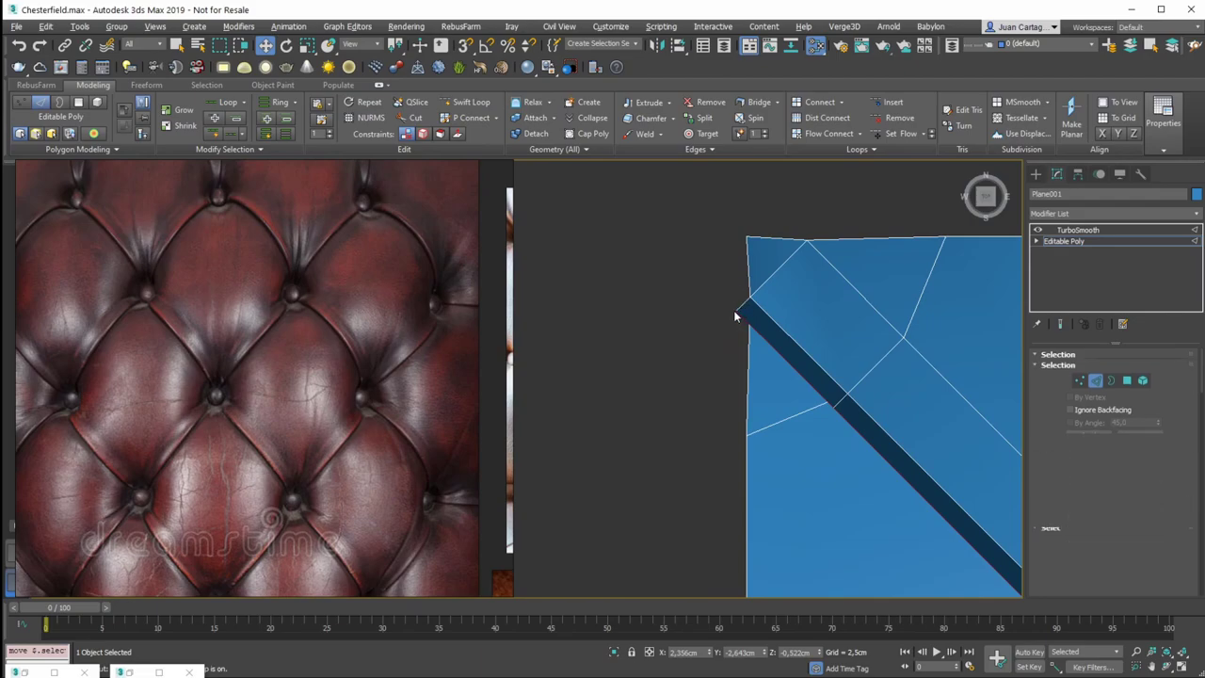
{"action": "left_click", "coordinate": [734, 310]}
{"action": "left_click", "coordinate": [736, 311]}
{"action": "scroll", "coordinate": [750, 311], "scroll_direction": "up", "scroll_amount": 3}
{"action": "left_click_drag", "start_coordinate": [777, 310], "coordinate": [823, 307]}
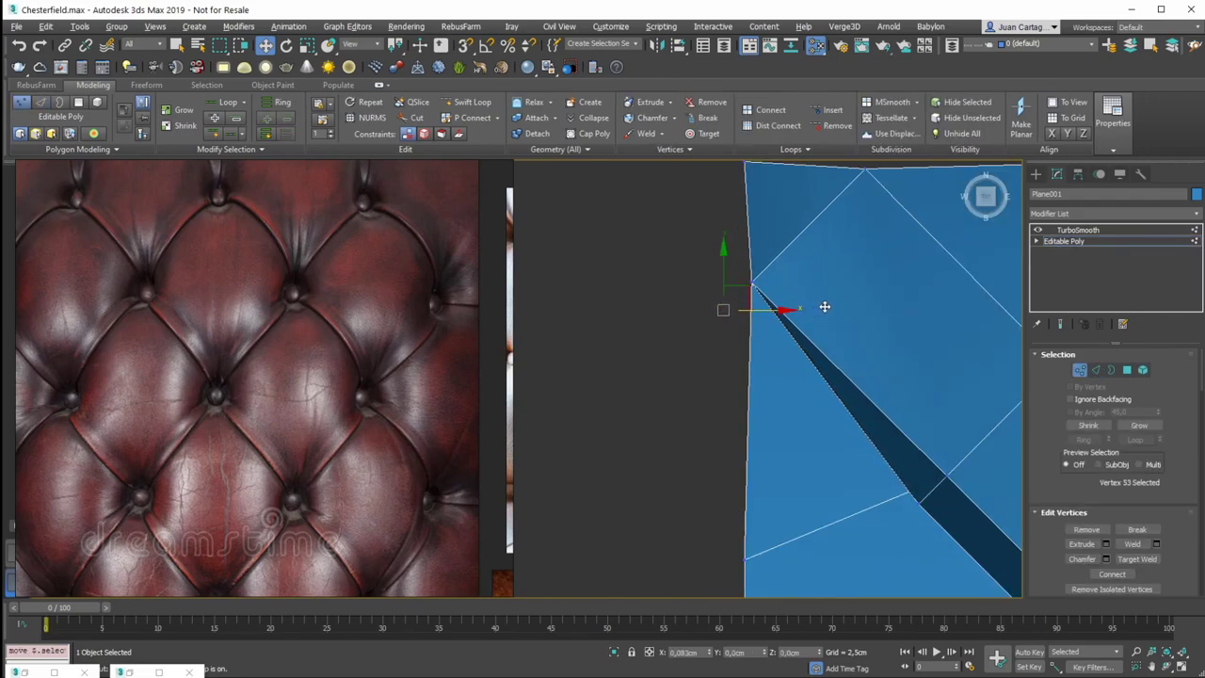
Move the fold's opposite end vertex along Y back to the plane's lower border and inspect the smoothed fold
{"action": "scroll", "coordinate": [824, 307], "scroll_direction": "down", "scroll_amount": 5}
{"action": "scroll", "coordinate": [756, 382], "scroll_direction": "up", "scroll_amount": 5}
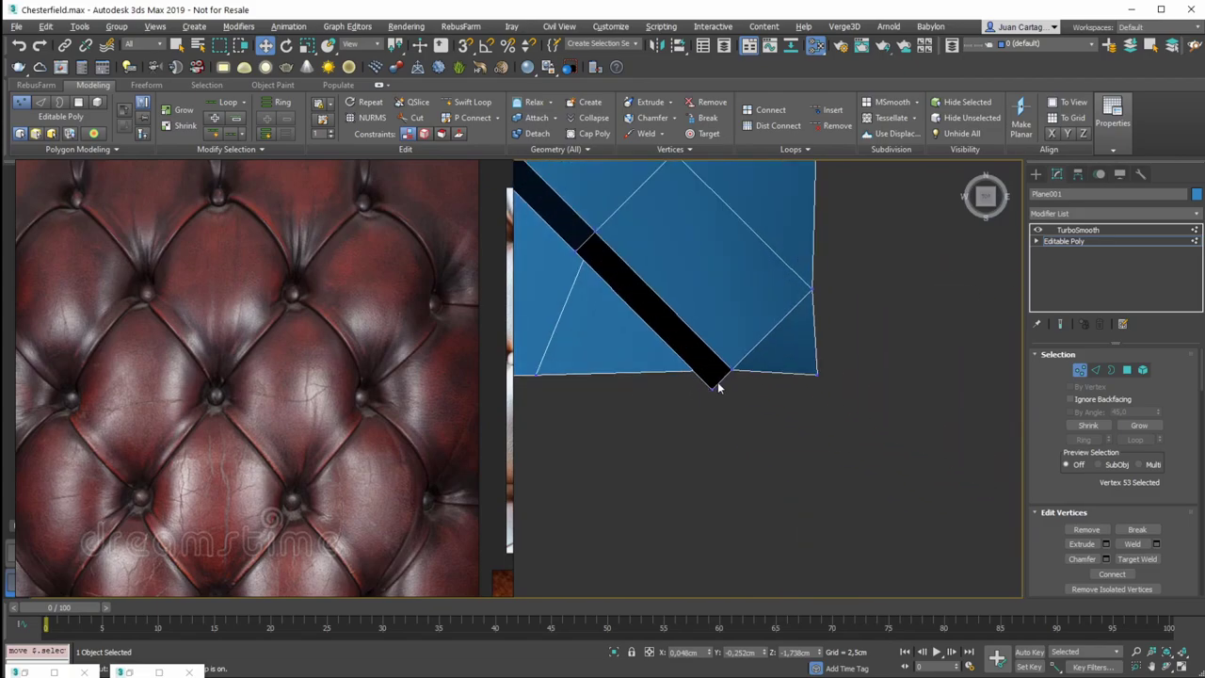
{"action": "scroll", "coordinate": [697, 377], "scroll_direction": "up", "scroll_amount": 2}
{"action": "left_click_drag", "start_coordinate": [688, 341], "coordinate": [691, 259]}
{"action": "middle_click_drag", "start_coordinate": [689, 261], "coordinate": [805, 320], "text": "alt"}
{"action": "middle_click_drag", "start_coordinate": [806, 320], "coordinate": [860, 383]}
{"action": "left_click", "coordinate": [1092, 242]}
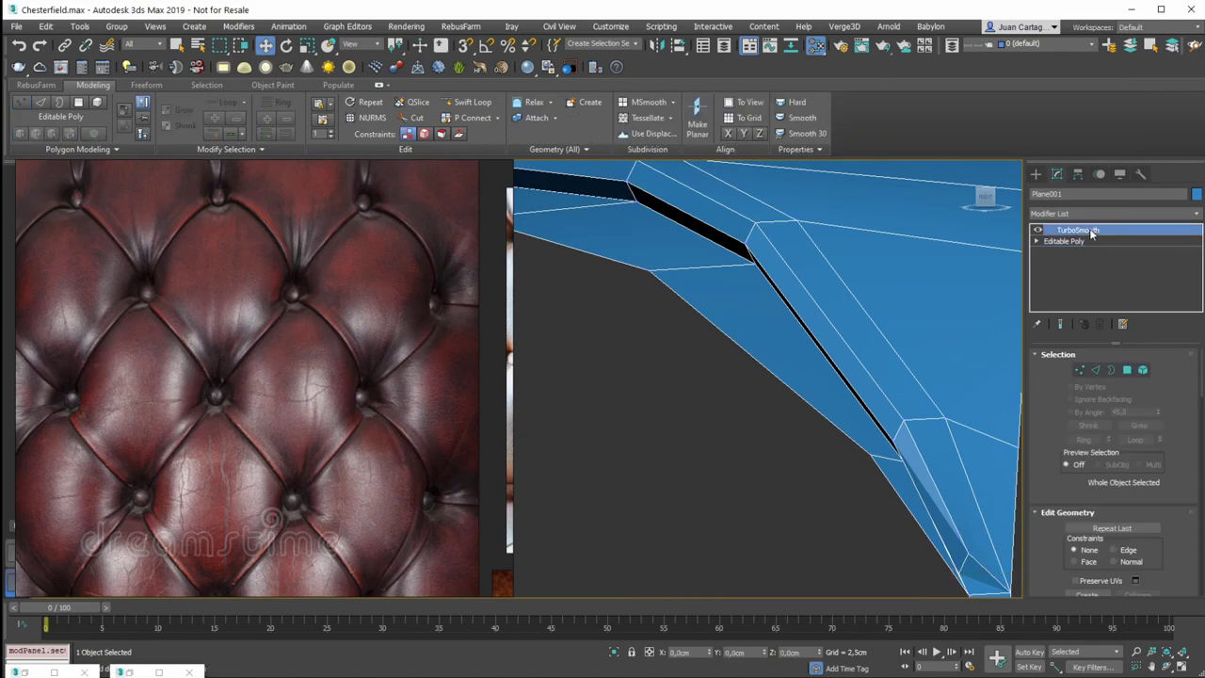
{"action": "left_click", "coordinate": [1077, 230]}
{"action": "middle_click_drag", "start_coordinate": [737, 303], "coordinate": [621, 396], "text": "alt"}
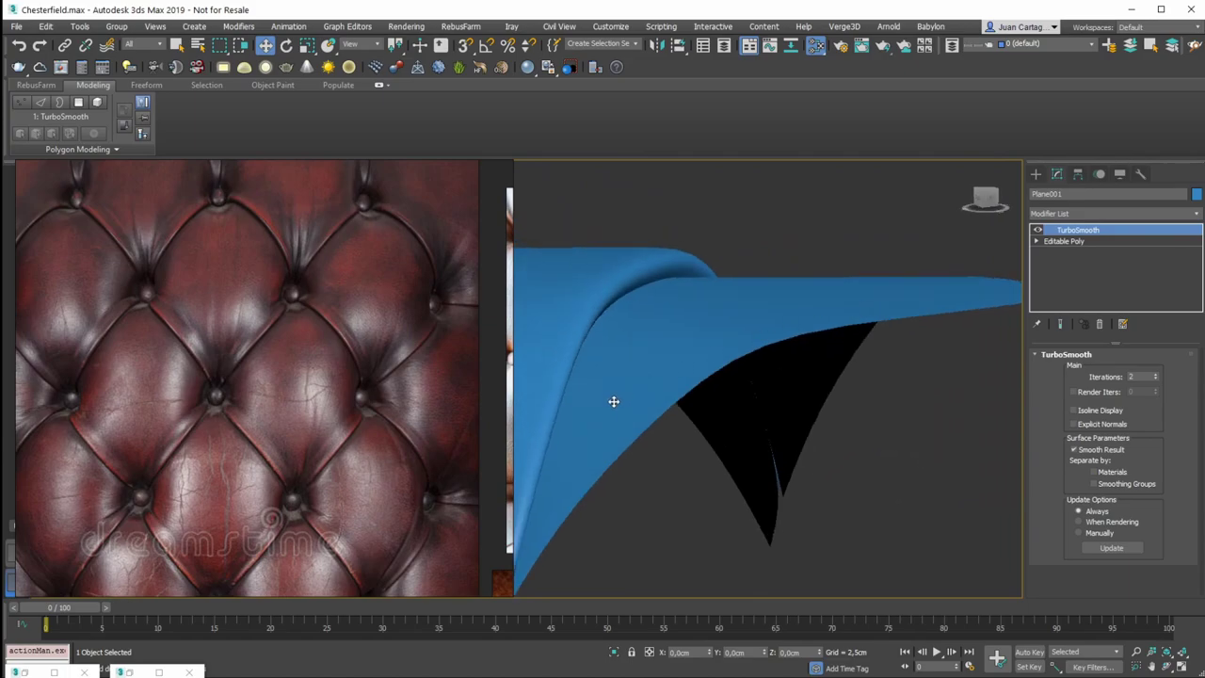
{"action": "middle_click_drag", "start_coordinate": [773, 277], "coordinate": [806, 351], "text": "alt"}
Select the edge loop running behind the top of the ridge and deselect its end edge at each sunken corner
{"action": "left_click", "coordinate": [1073, 241]}
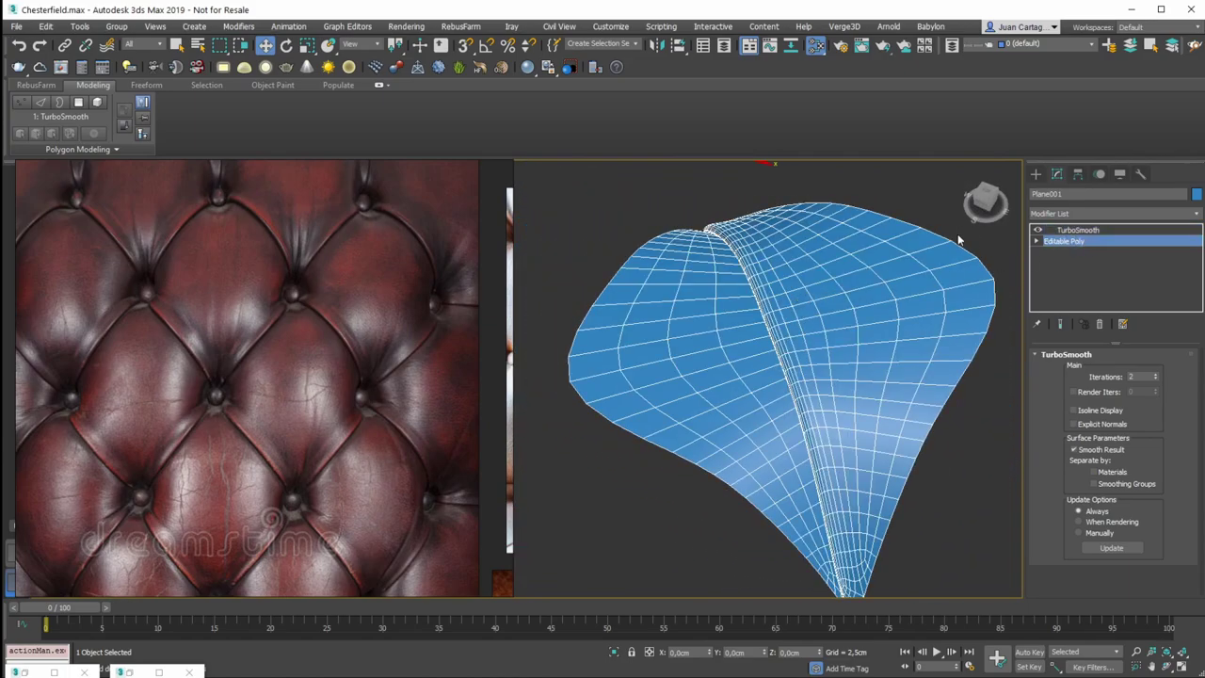
{"action": "key", "text": "2"}
{"action": "double_click", "coordinate": [775, 326]}
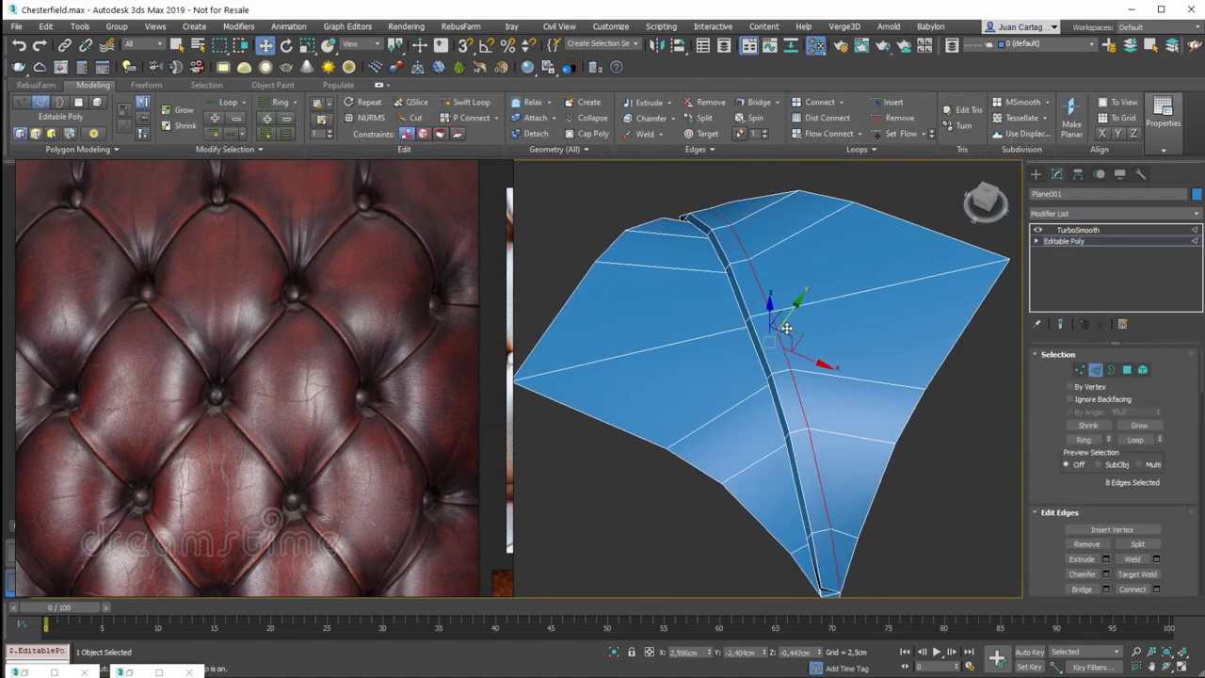
{"action": "middle_click_drag", "start_coordinate": [777, 326], "coordinate": [728, 247]}
{"action": "left_click_drag", "start_coordinate": [800, 486], "coordinate": [769, 460], "text": "alt"}
{"action": "mouse_move", "coordinate": [685, 419]}
{"action": "middle_mouse_down", "text": "alt"}
{"action": "mouse_move", "coordinate": [785, 358]}
{"action": "mouse_move", "coordinate": [998, 409]}
{"action": "middle_mouse_up", "text": "alt"}
{"action": "scroll", "coordinate": [734, 306], "scroll_direction": "up", "scroll_amount": 3}
{"action": "left_click_drag", "start_coordinate": [715, 298], "coordinate": [682, 371], "text": "alt"}
{"action": "scroll", "coordinate": [847, 315], "scroll_direction": "down", "scroll_amount": 3}
{"action": "middle_click_drag", "start_coordinate": [889, 329], "coordinate": [718, 349], "text": "alt"}
{"action": "scroll", "coordinate": [901, 268], "scroll_direction": "up", "scroll_amount": 3}
{"action": "middle_click_drag", "start_coordinate": [914, 307], "coordinate": [905, 273], "text": "alt"}
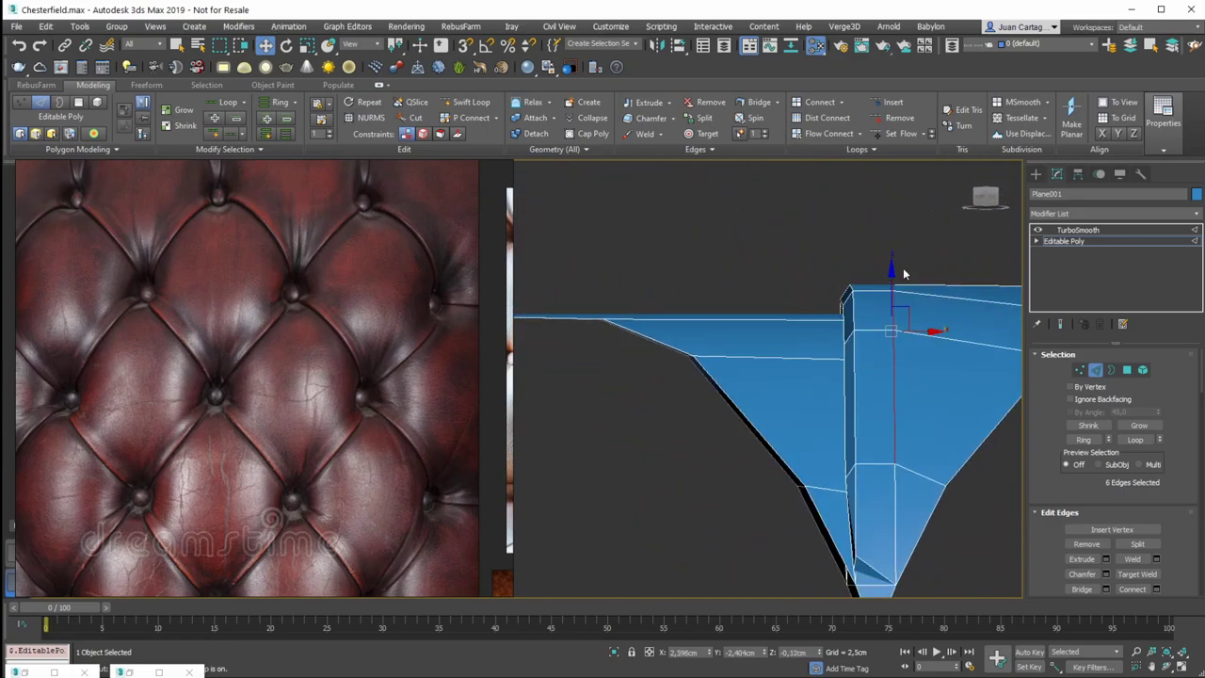
Lower the six selected edges behind the ridge to a Z of about -0.2 cm and check the smoothed fold
{"action": "left_click_drag", "start_coordinate": [891, 274], "coordinate": [890, 297]}
{"action": "scroll", "coordinate": [364, 322], "scroll_direction": "up", "scroll_amount": 5}
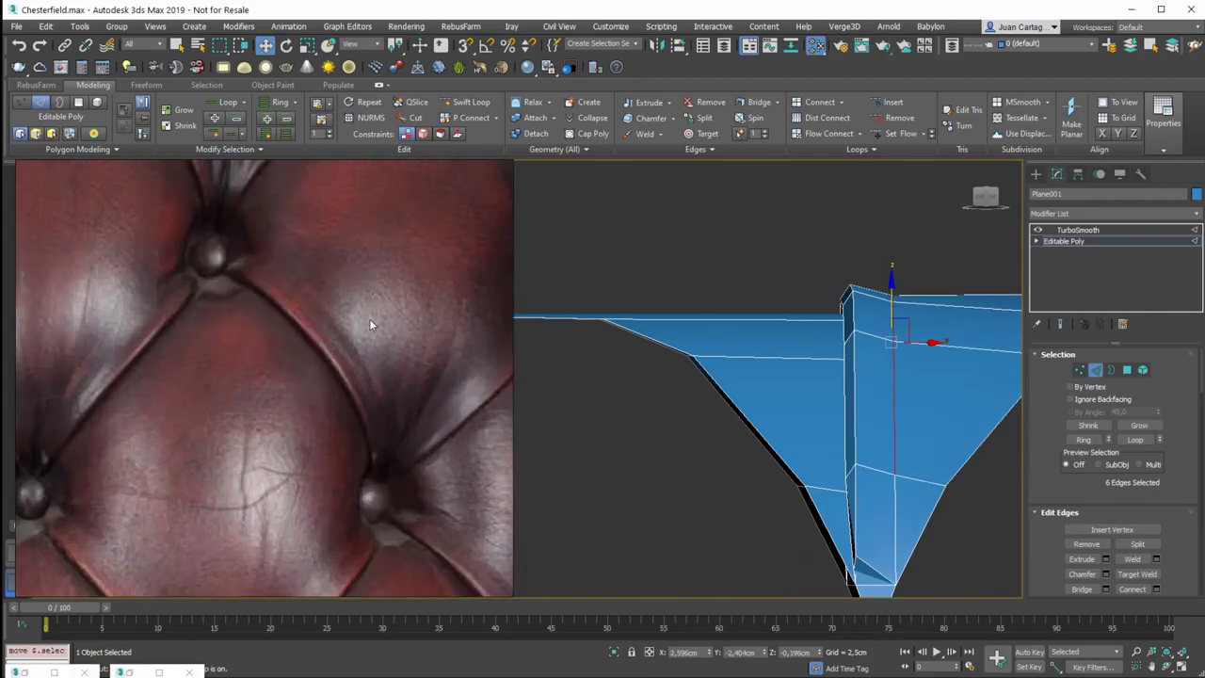
{"action": "scroll", "coordinate": [339, 348], "scroll_direction": "down", "scroll_amount": 3}
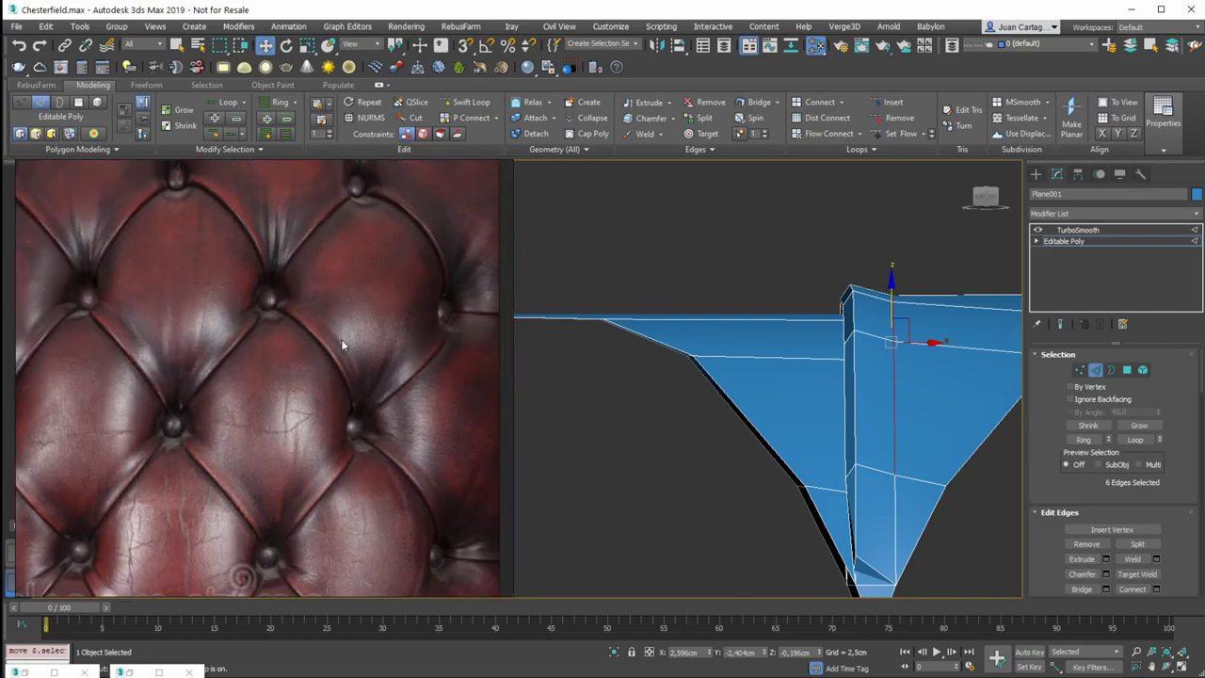
{"action": "middle_click_drag", "start_coordinate": [875, 294], "coordinate": [816, 245]}
{"action": "left_click_drag", "start_coordinate": [795, 223], "coordinate": [796, 226]}
{"action": "scroll", "coordinate": [820, 245], "scroll_direction": "down", "scroll_amount": 3}
{"action": "mouse_move", "coordinate": [820, 245]}
{"action": "middle_mouse_down", "text": "alt"}
{"action": "mouse_move", "coordinate": [830, 255]}
{"action": "mouse_move", "coordinate": [801, 263]}
{"action": "mouse_move", "coordinate": [772, 317]}
{"action": "mouse_move", "coordinate": [816, 269]}
{"action": "middle_mouse_up", "text": "alt"}
{"action": "left_click", "coordinate": [1094, 231]}
{"action": "key", "text": "F4"}
Add a Symmetry modifier between the Editable Poly and TurboSmooth to mirror the panel across the X axis
{"action": "left_click", "coordinate": [1091, 241]}
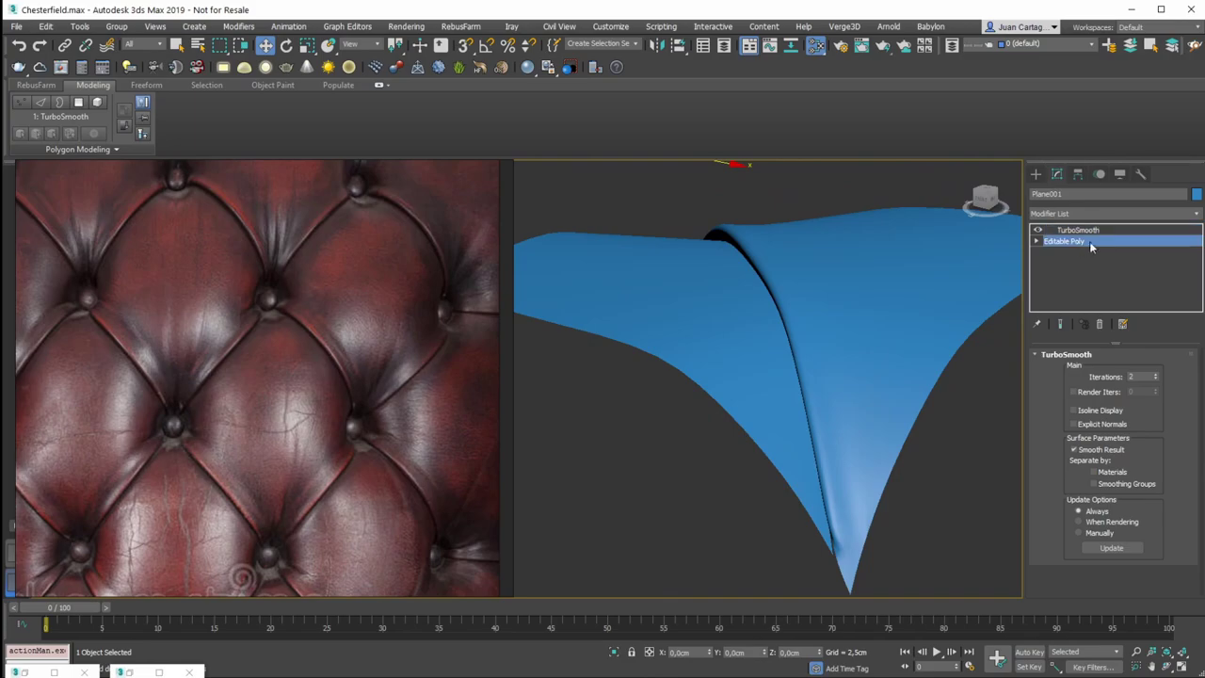
{"action": "key", "text": "t"}
{"action": "left_click", "coordinate": [1095, 212]}
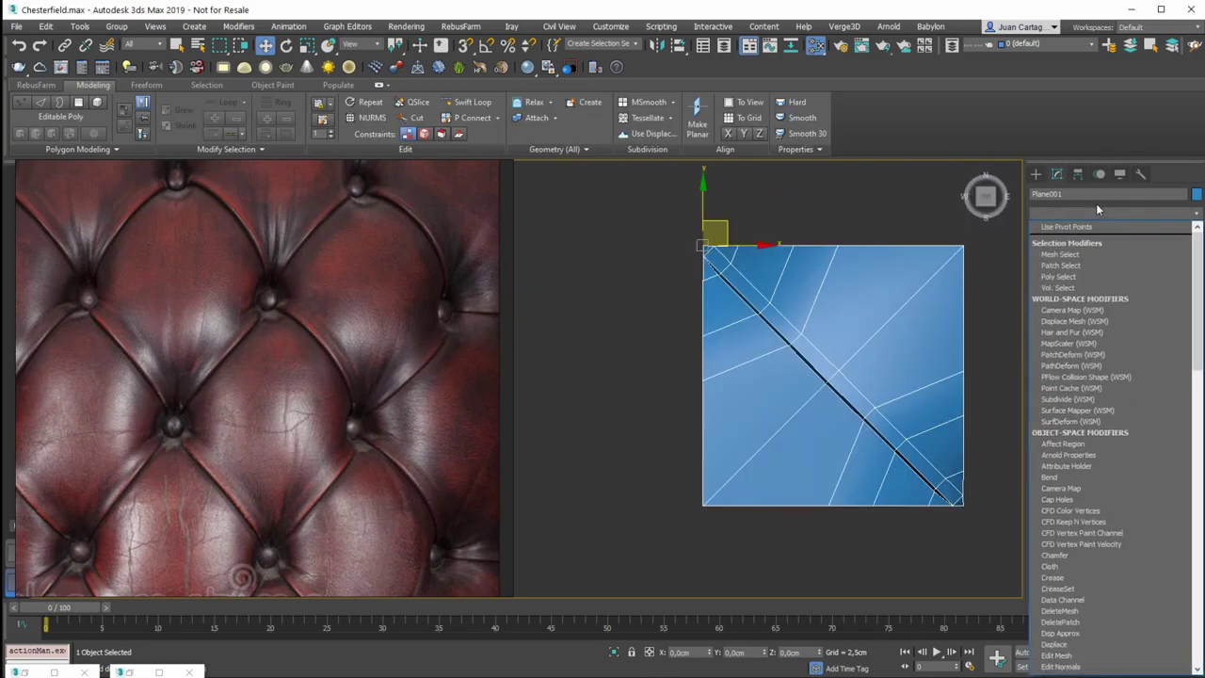
{"action": "type", "text": "sy"}
{"action": "key", "text": "Return"}
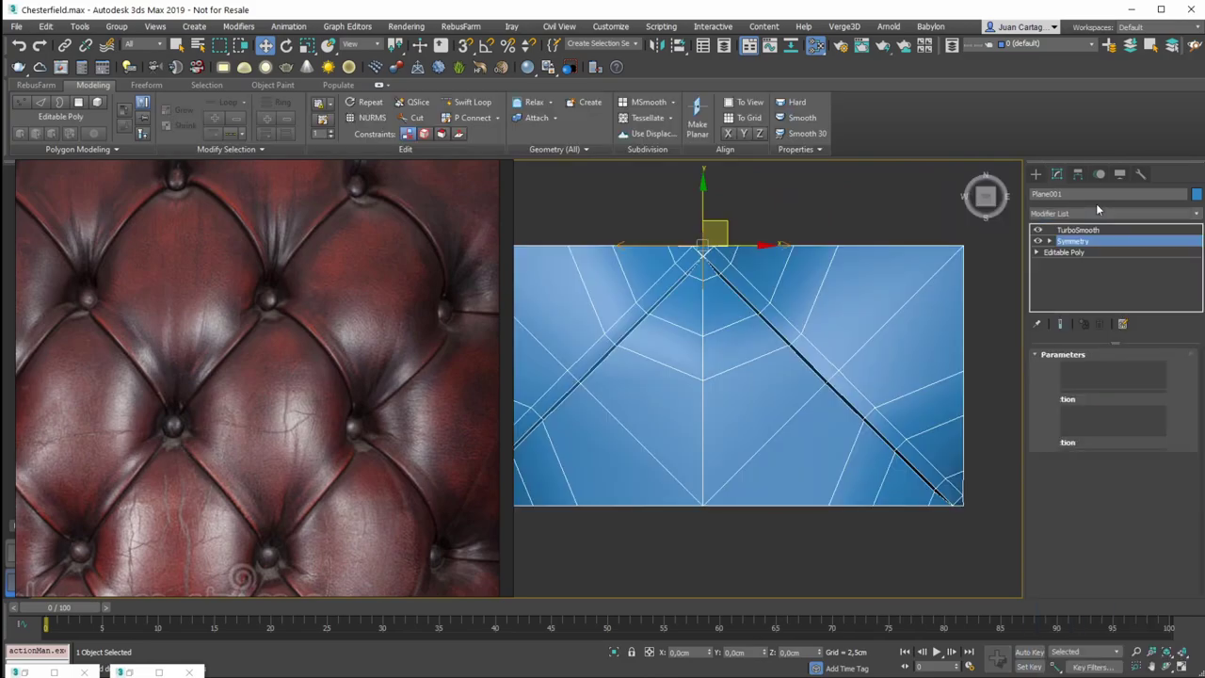
Set the Symmetry seam weld threshold to 0.01 cm and inspect the mirrored panel
{"action": "middle_click_drag", "start_coordinate": [753, 330], "coordinate": [794, 284], "text": "alt"}
{"action": "scroll", "coordinate": [803, 337], "scroll_direction": "up", "scroll_amount": 4}
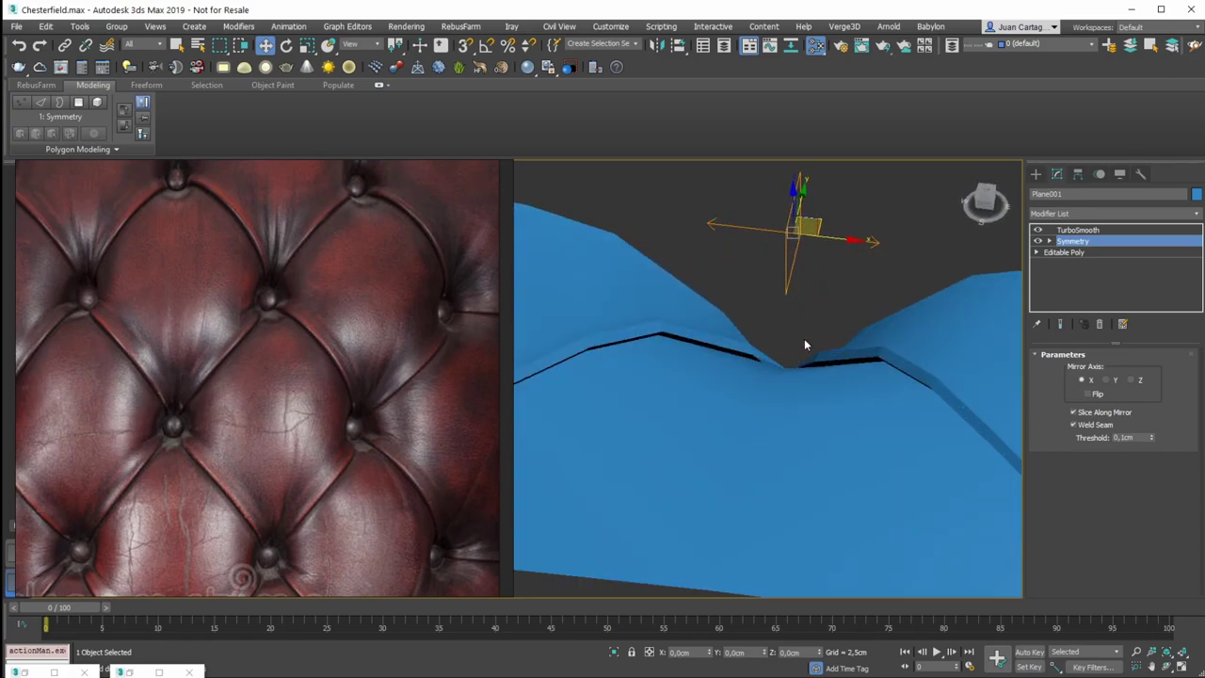
{"action": "key", "text": "F4"}
{"action": "middle_click_drag", "start_coordinate": [803, 339], "coordinate": [776, 376], "text": "alt"}
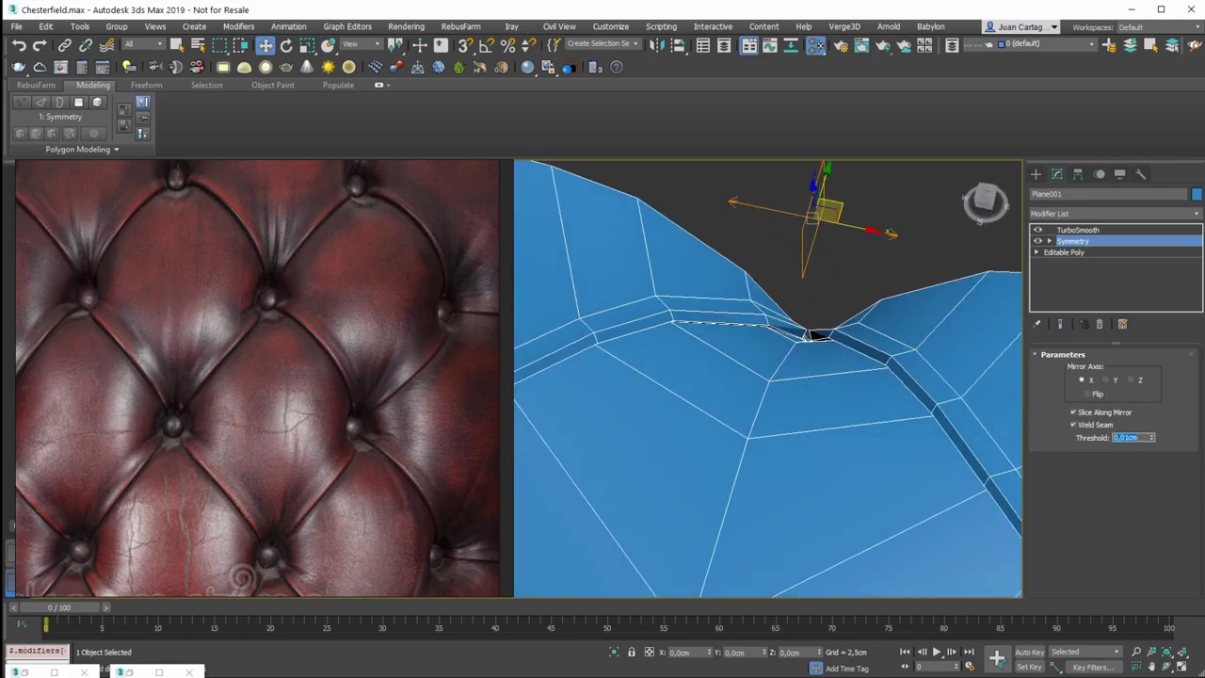
{"action": "scroll", "coordinate": [808, 400], "scroll_direction": "down", "scroll_amount": 5}
{"action": "key", "text": "F4"}
{"action": "middle_click_drag", "start_coordinate": [781, 331], "coordinate": [705, 360], "text": "alt"}
{"action": "middle_click_drag", "start_coordinate": [788, 347], "coordinate": [871, 320], "text": "alt"}
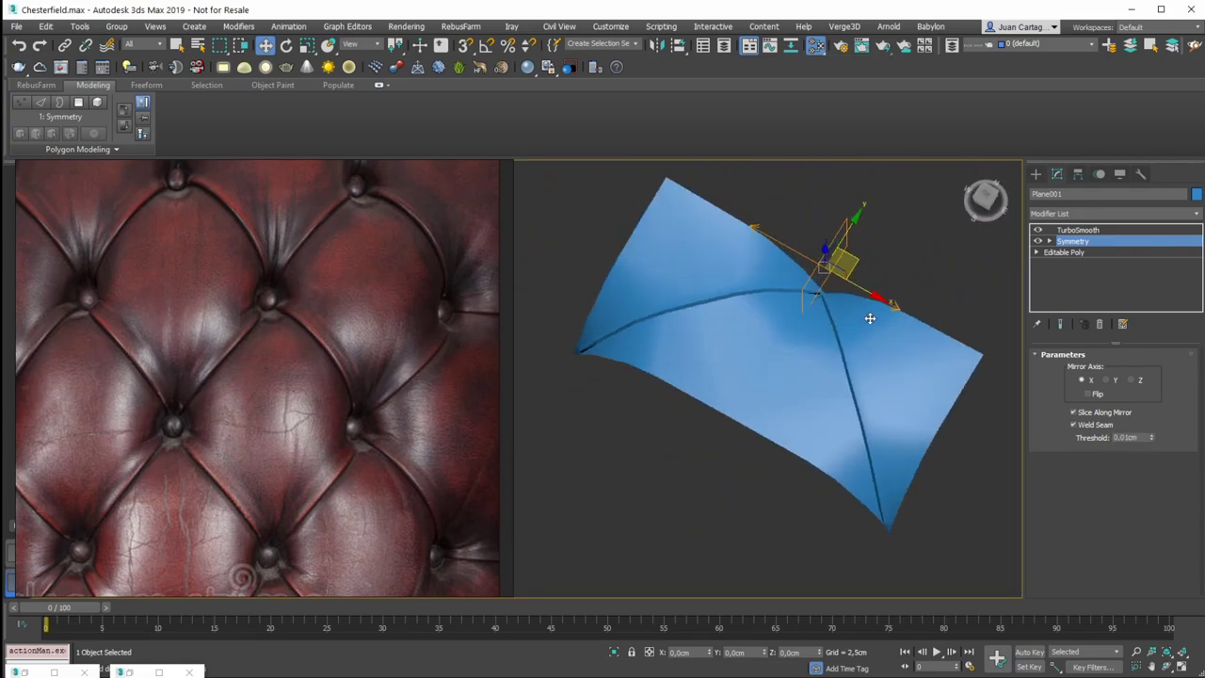
Add a second Symmetry modifier below TurboSmooth that mirrors the panel across the Y axis with Flip enabled
{"action": "key", "text": "t"}
{"action": "key", "text": "F4"}
{"action": "middle_click_drag", "start_coordinate": [686, 334], "coordinate": [908, 328]}
{"action": "scroll", "coordinate": [721, 305], "scroll_direction": "up", "scroll_amount": 8}
{"action": "middle_click_drag", "start_coordinate": [637, 296], "coordinate": [789, 332]}
{"action": "key", "text": "F4"}
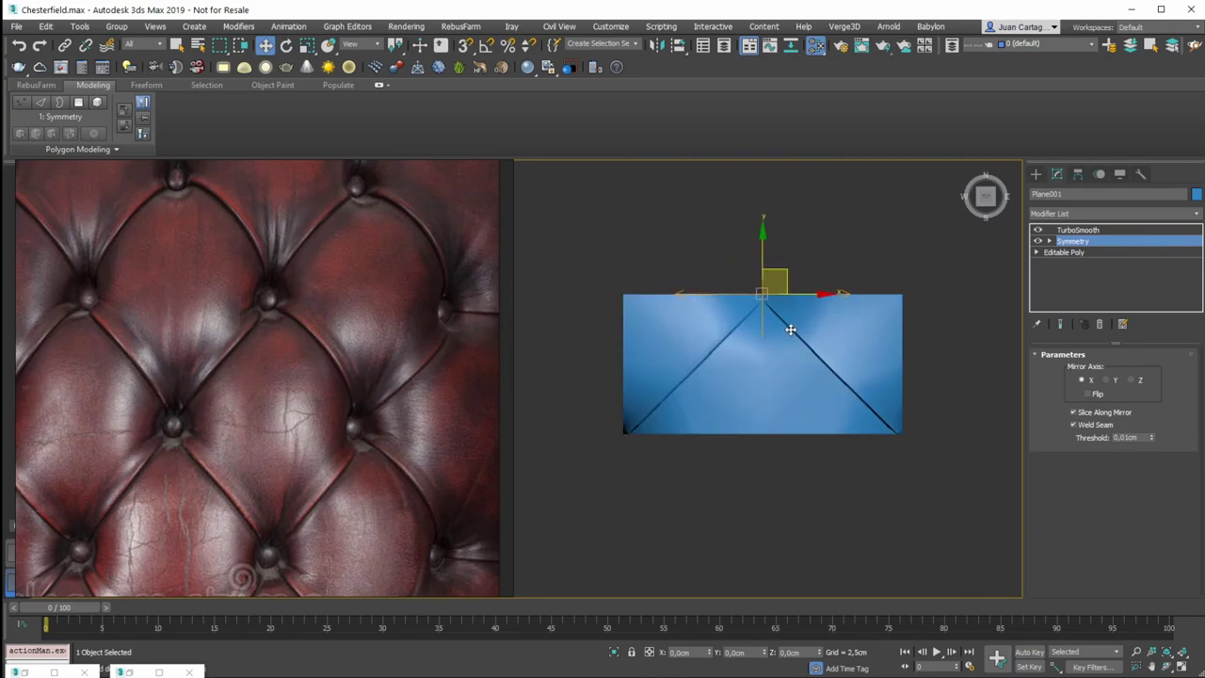
{"action": "scroll", "coordinate": [792, 284], "scroll_direction": "up", "scroll_amount": 2}
{"action": "key", "text": "F4"}
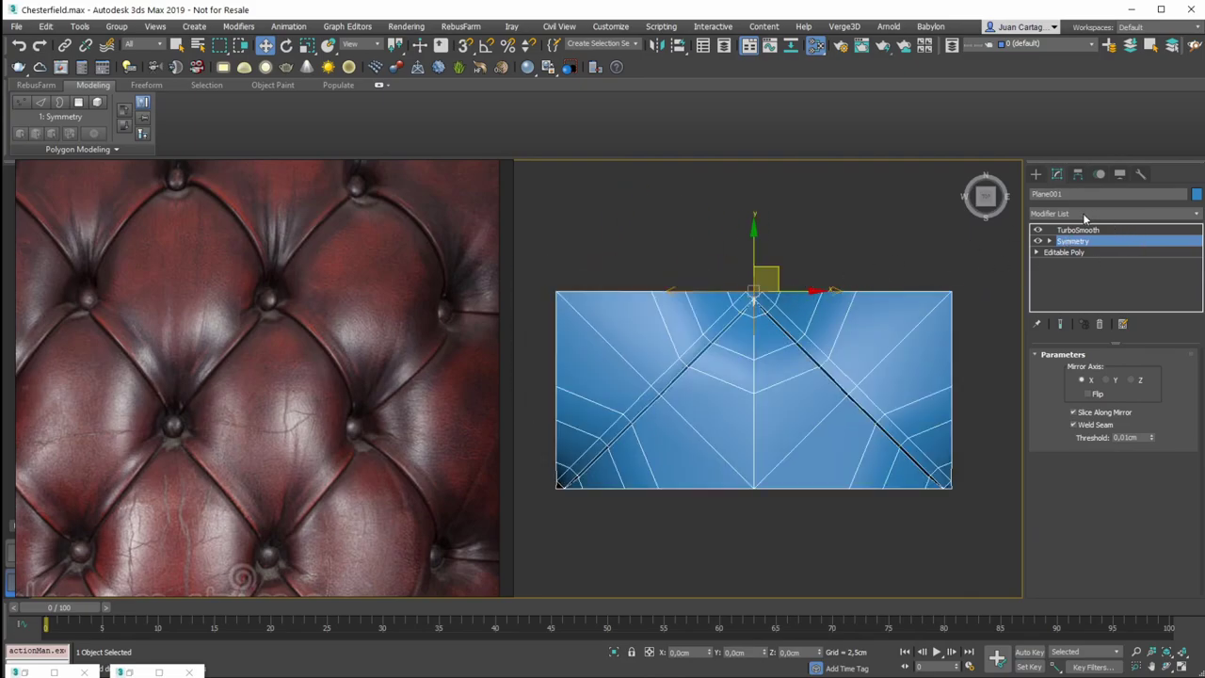
{"action": "left_click", "coordinate": [1129, 215]}
{"action": "type", "text": "sy"}
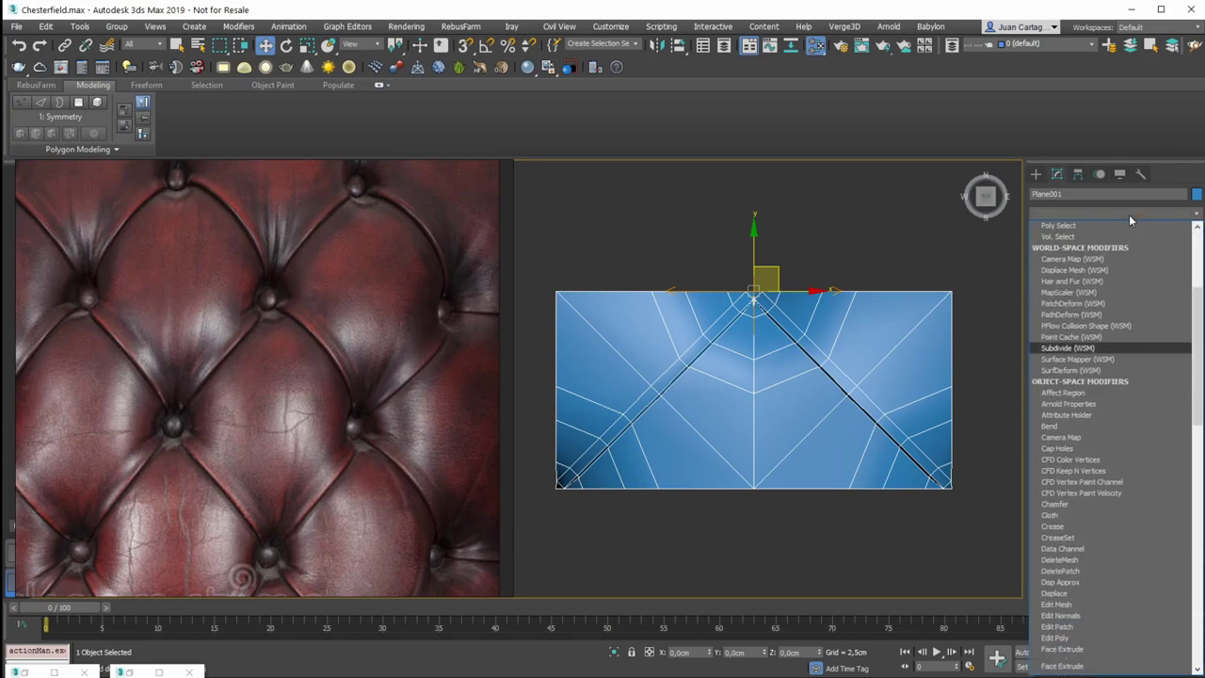
{"action": "key", "text": "Return"}
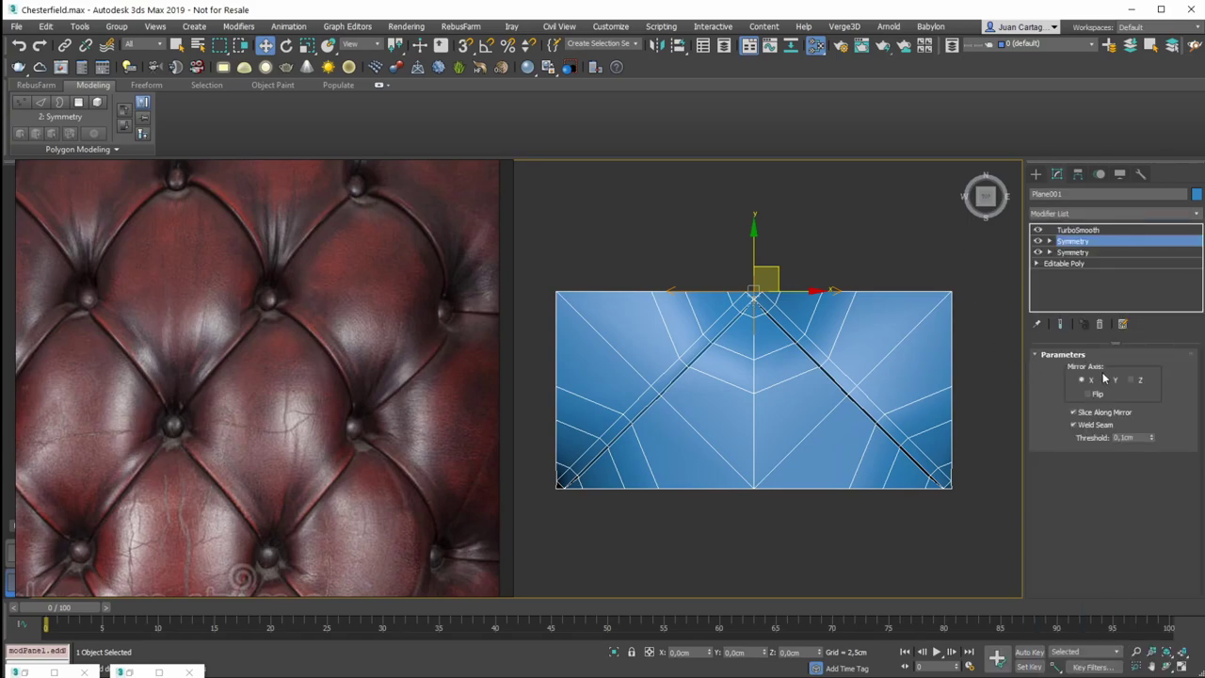
{"action": "left_click", "coordinate": [1106, 380]}
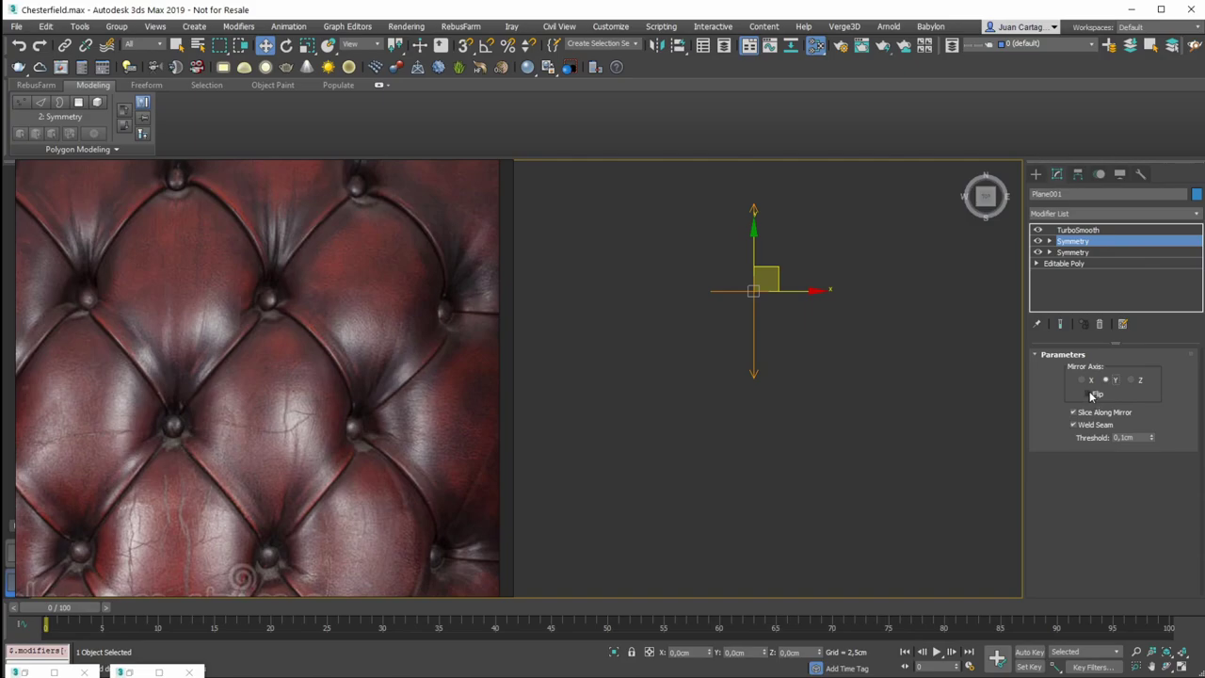
{"action": "left_click", "coordinate": [1088, 393]}
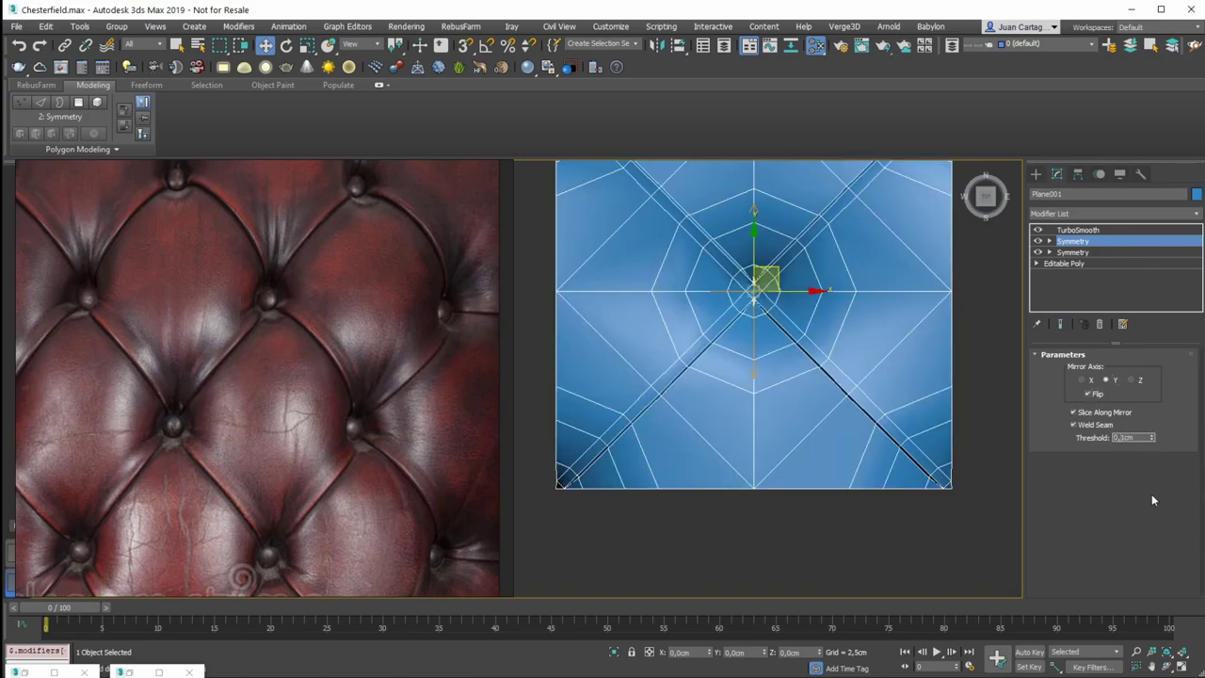
Set the second Symmetry's seam weld threshold to 0.01 cm and inspect the four-way mirrored panel
{"action": "type", "text": "0"}
{"action": "scroll", "coordinate": [810, 339], "scroll_direction": "up", "scroll_amount": 6}
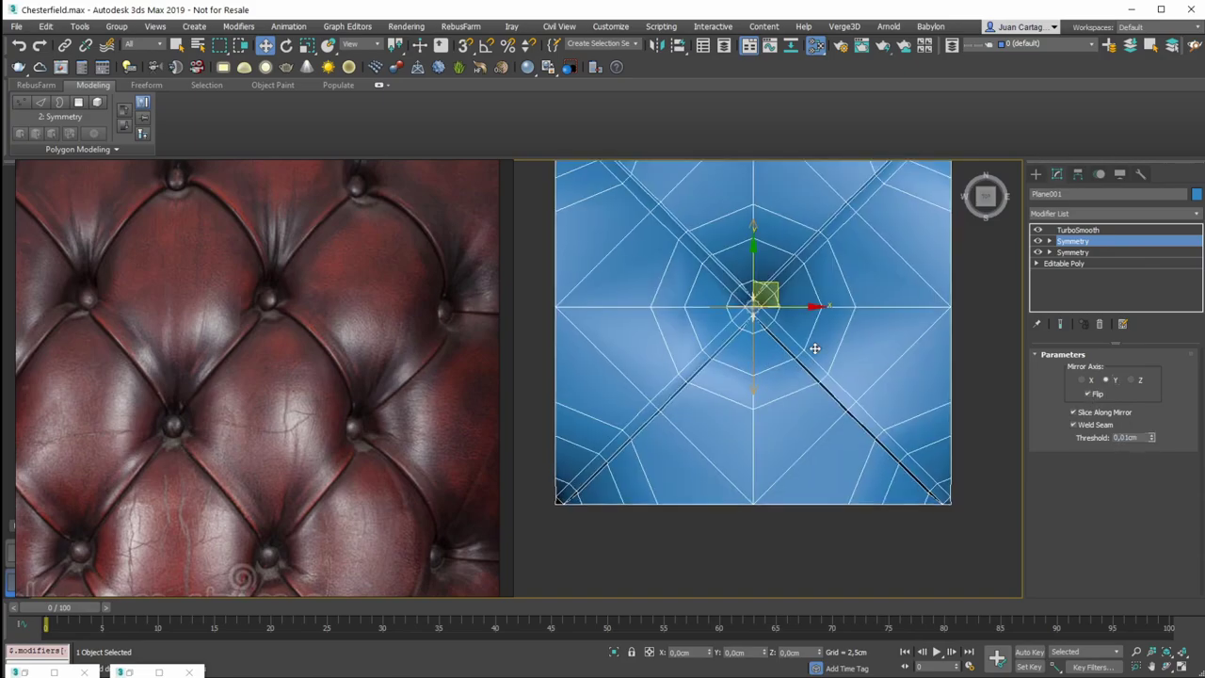
{"action": "scroll", "coordinate": [795, 322], "scroll_direction": "down", "scroll_amount": 5}
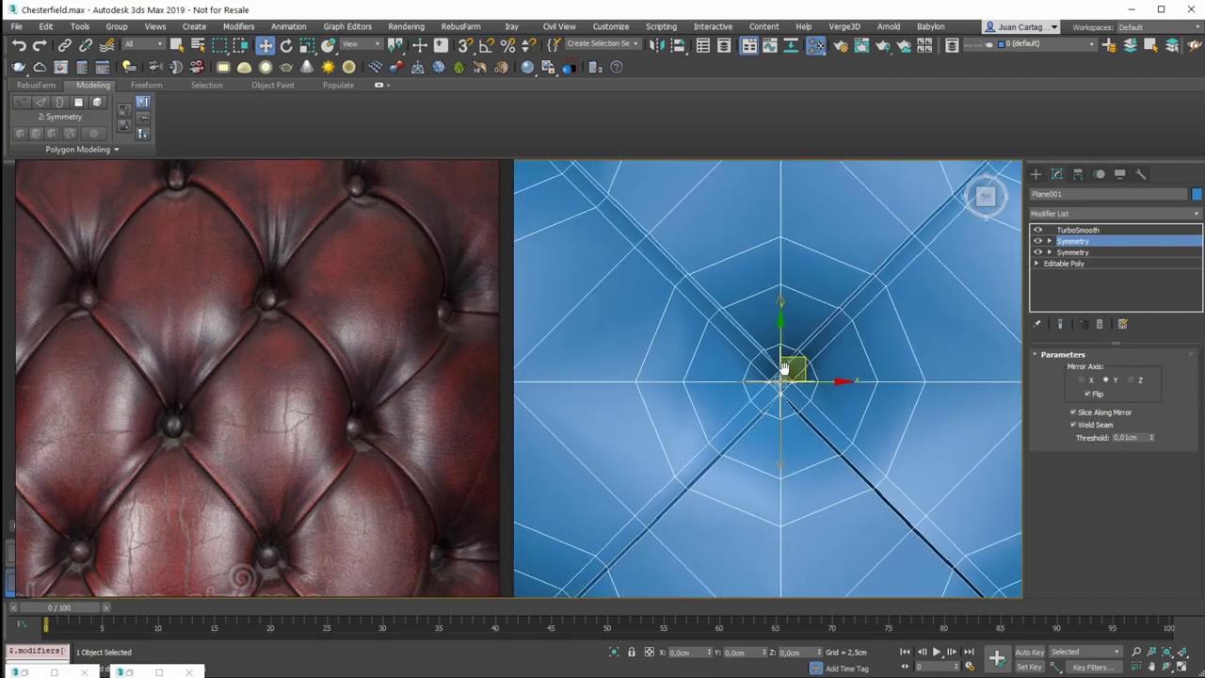
{"action": "scroll", "coordinate": [847, 329], "scroll_direction": "up", "scroll_amount": 2}
{"action": "key", "text": "F4"}
{"action": "scroll", "coordinate": [807, 373], "scroll_direction": "down", "scroll_amount": 6}
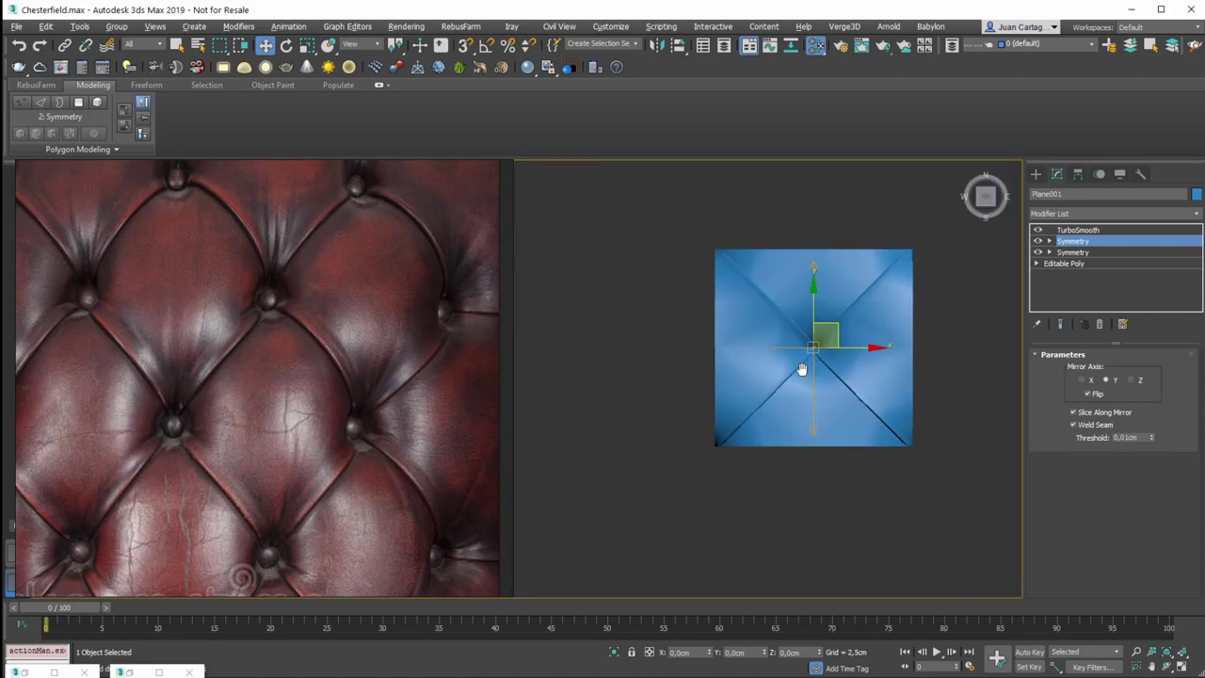
{"action": "middle_click_drag", "start_coordinate": [805, 376], "coordinate": [822, 318], "text": "alt"}
{"action": "scroll", "coordinate": [824, 322], "scroll_direction": "up", "scroll_amount": 2}
{"action": "key", "text": "F4"}
{"action": "middle_click_drag", "start_coordinate": [842, 358], "coordinate": [969, 300], "text": "alt"}
{"action": "scroll", "coordinate": [970, 300], "scroll_direction": "up", "scroll_amount": 2}
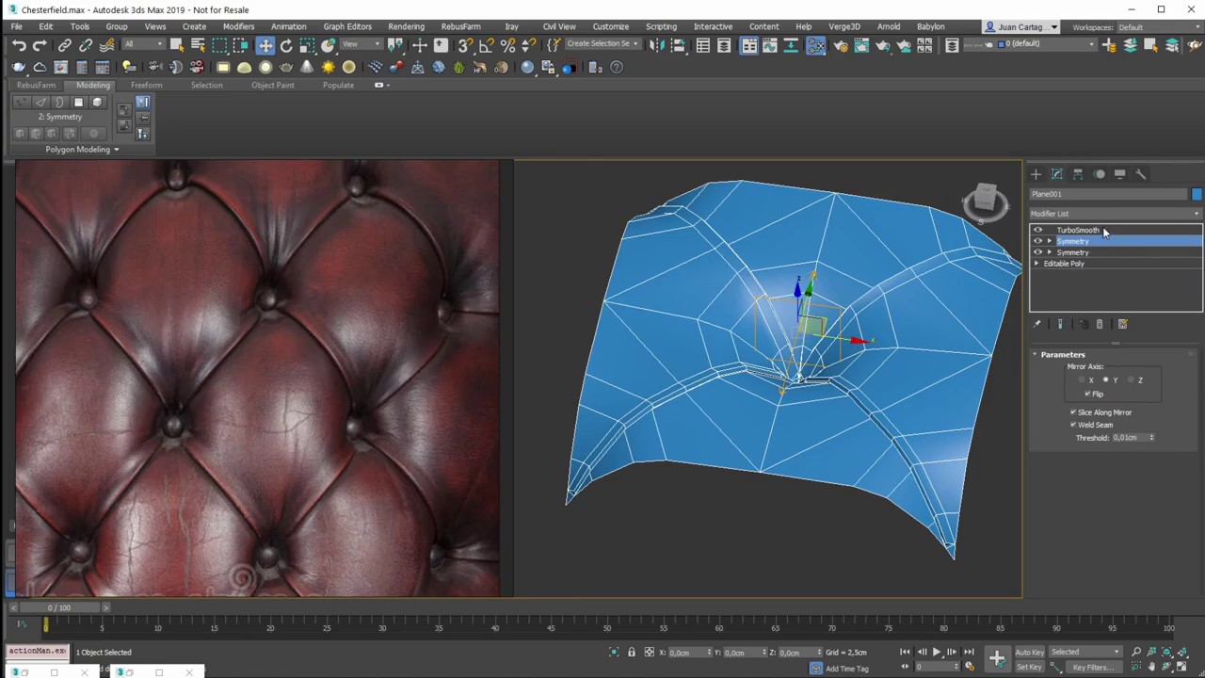
Activate the TurboSmooth modifier and examine the smoothed mesh around the central sunken point from above
{"action": "left_click", "coordinate": [1107, 233]}
{"action": "middle_click_drag", "start_coordinate": [819, 386], "coordinate": [828, 336], "text": "alt"}
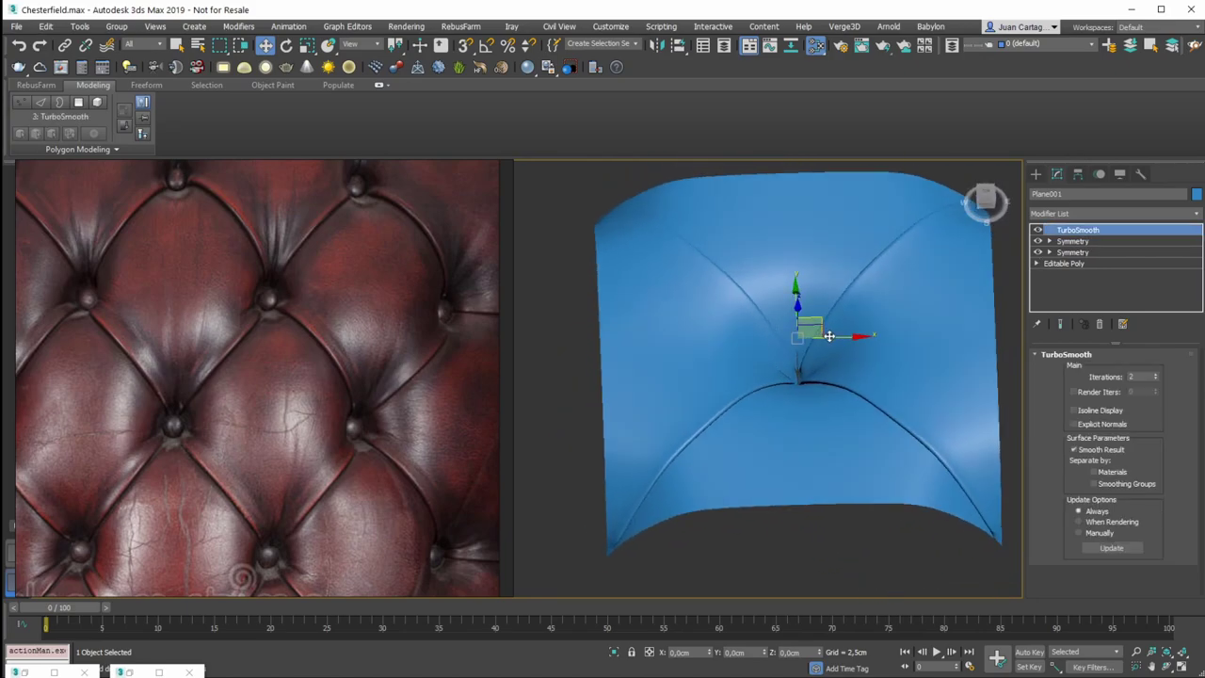
{"action": "key", "text": "t"}
{"action": "middle_click_drag", "start_coordinate": [699, 371], "coordinate": [930, 355]}
{"action": "scroll", "coordinate": [819, 361], "scroll_direction": "up", "scroll_amount": 5}
{"action": "key", "text": "F4"}
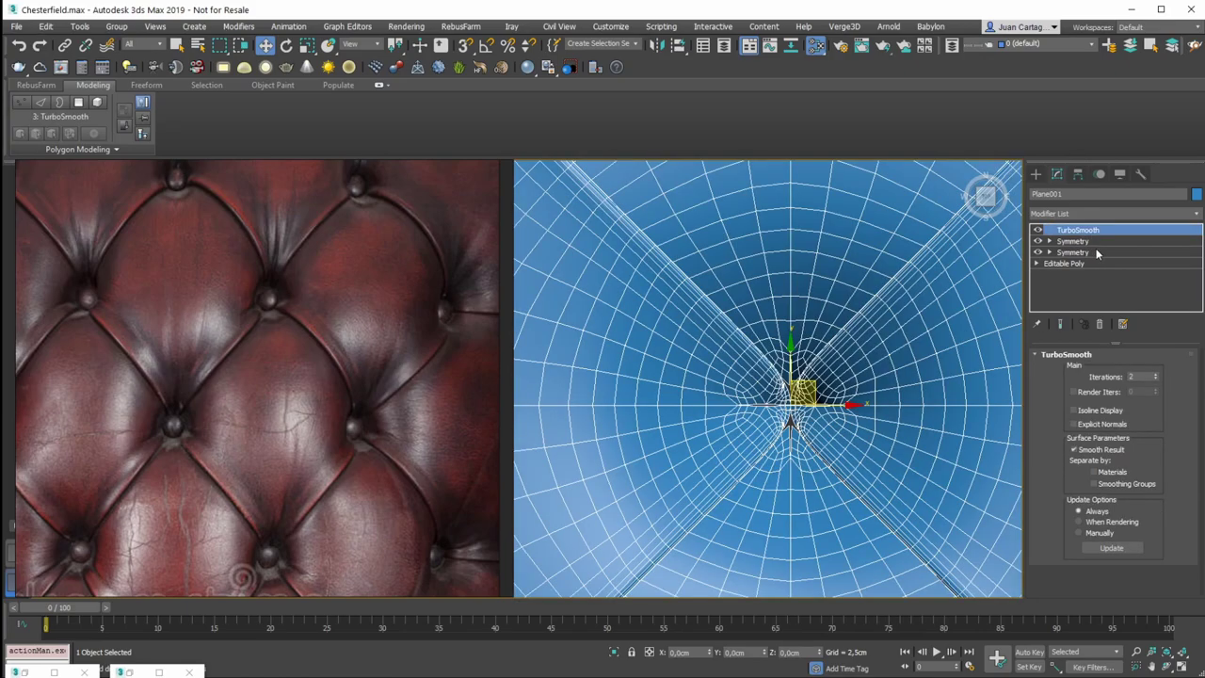
With TurboSmooth hidden, snap the three base mesh vertices beside the vertical mirror seam onto X 0 cm
{"action": "left_click", "coordinate": [1083, 264]}
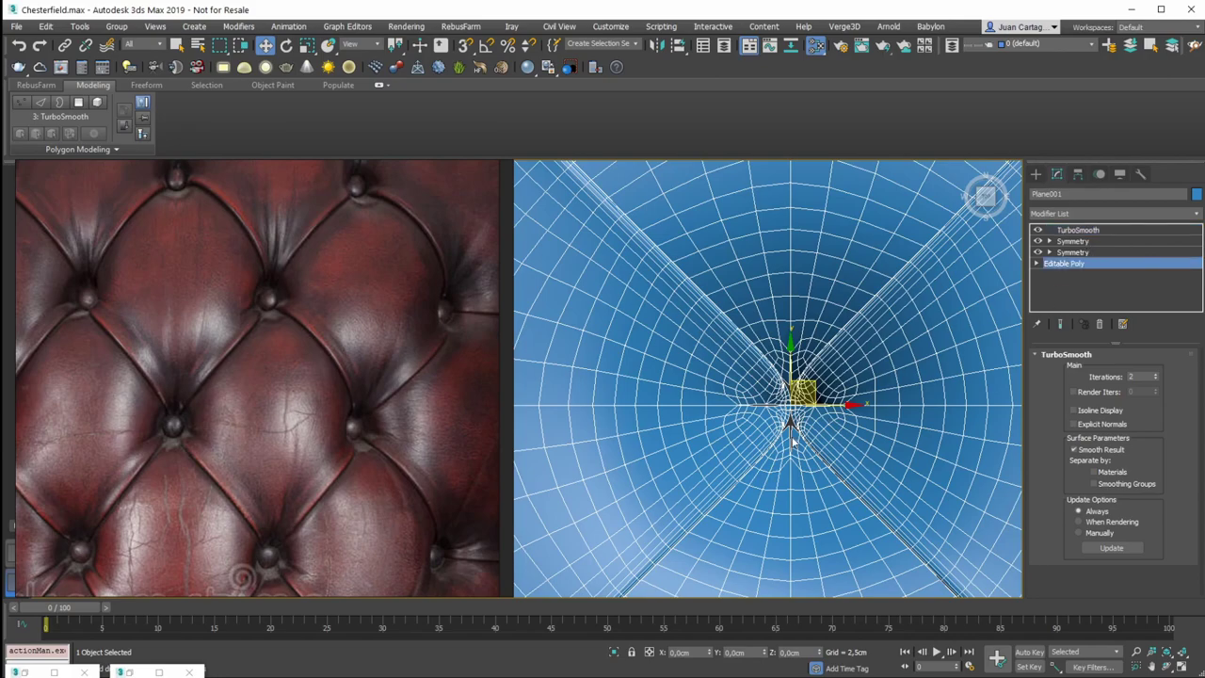
{"action": "scroll", "coordinate": [778, 422], "scroll_direction": "up", "scroll_amount": 5}
{"action": "left_click", "coordinate": [1060, 324]}
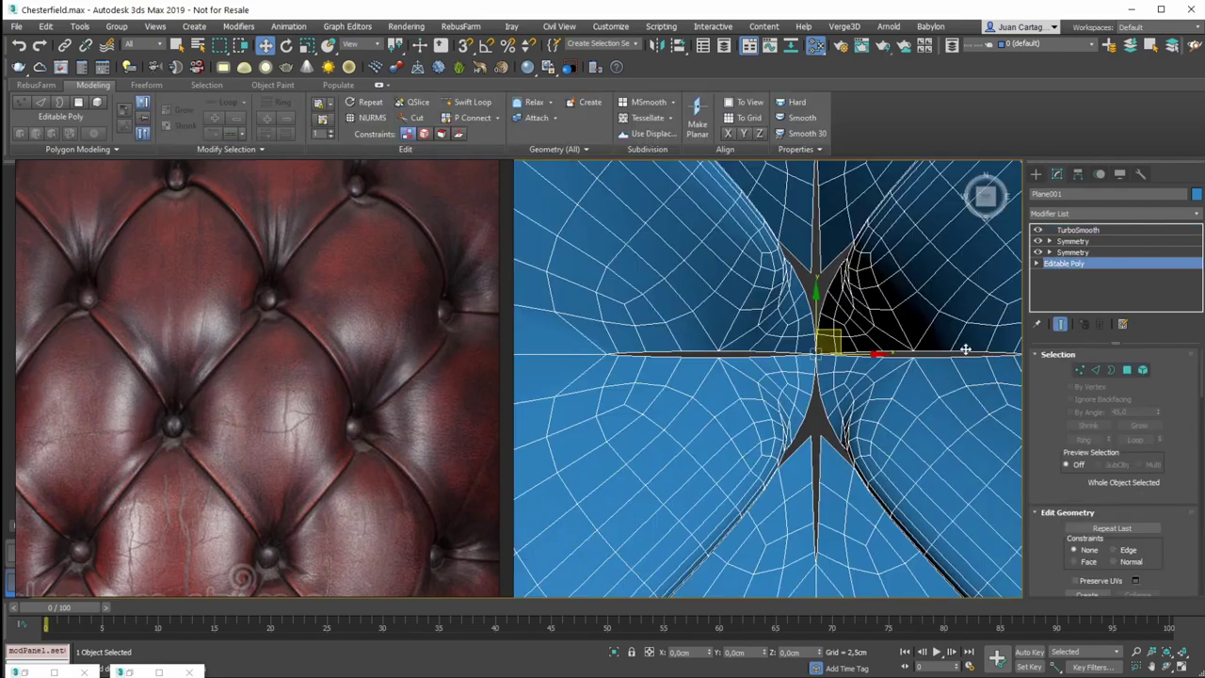
{"action": "left_click", "coordinate": [1037, 230]}
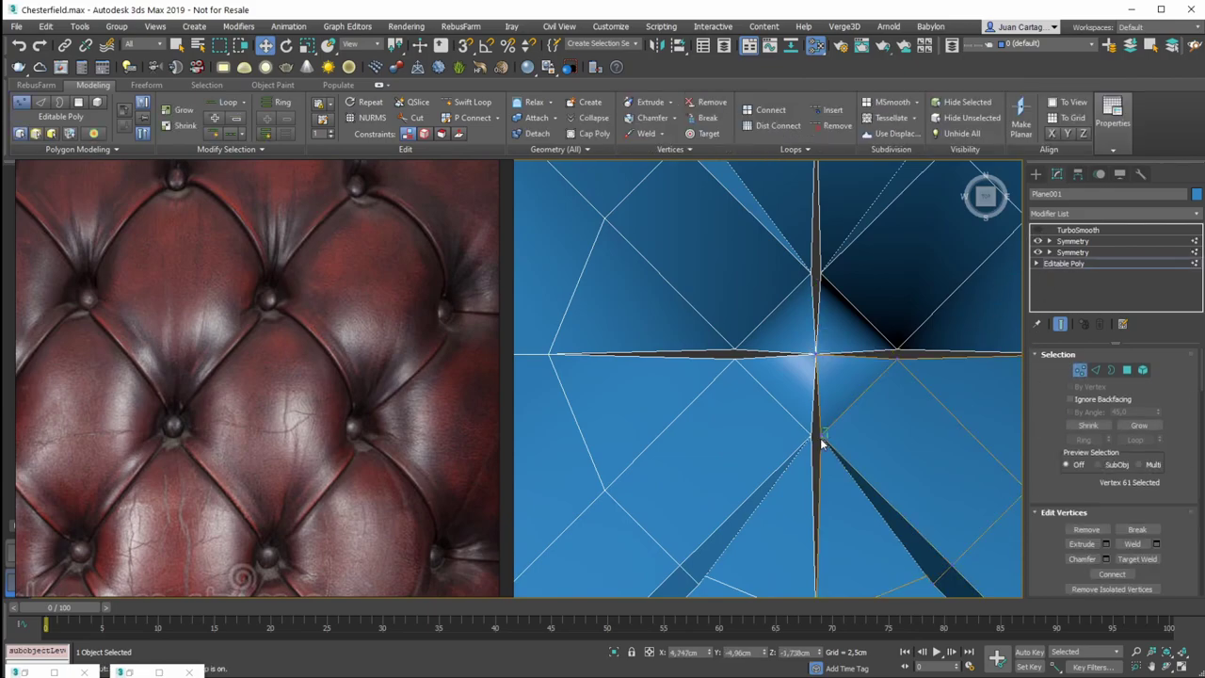
{"action": "left_click_drag", "start_coordinate": [827, 428], "coordinate": [815, 443]}
{"action": "scroll", "coordinate": [821, 444], "scroll_direction": "up", "scroll_amount": 4}
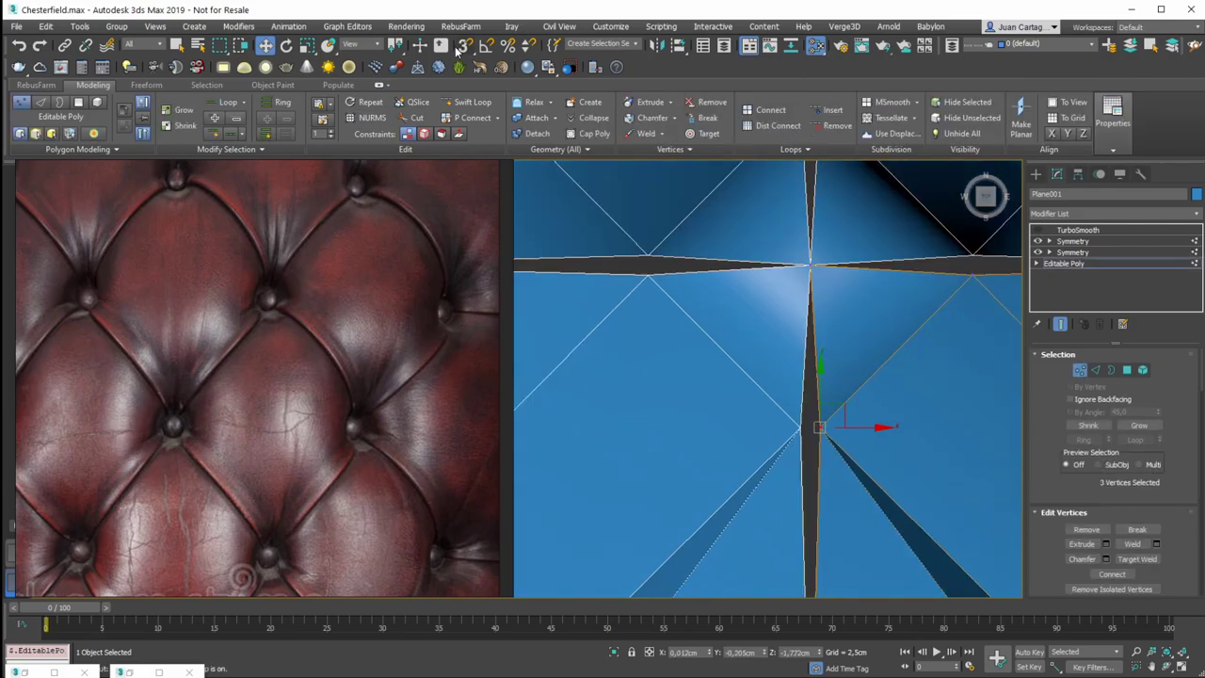
{"action": "left_click_drag", "start_coordinate": [847, 430], "coordinate": [810, 267]}
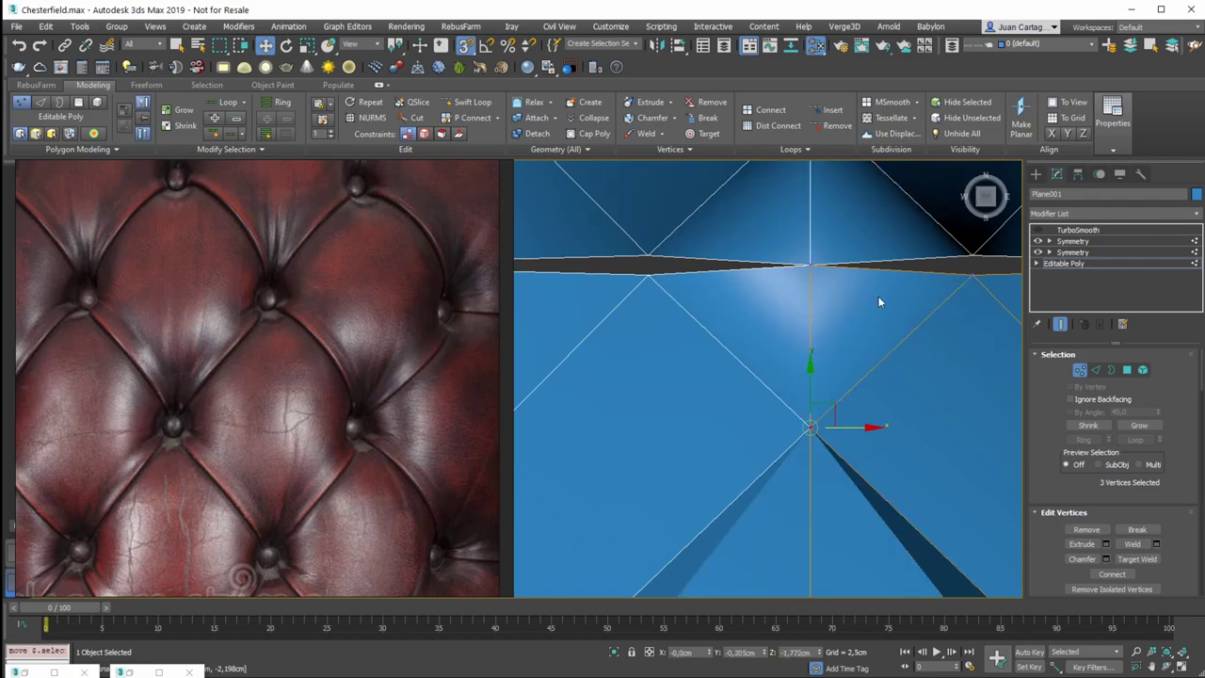
Snap the base mesh vertex beside the horizontal mirror seam onto Y 0 cm, in line with the panel centre
{"action": "middle_click_drag", "start_coordinate": [983, 315], "coordinate": [860, 401]}
{"action": "left_click", "coordinate": [851, 358]}
{"action": "left_click_drag", "start_coordinate": [850, 325], "coordinate": [688, 349]}
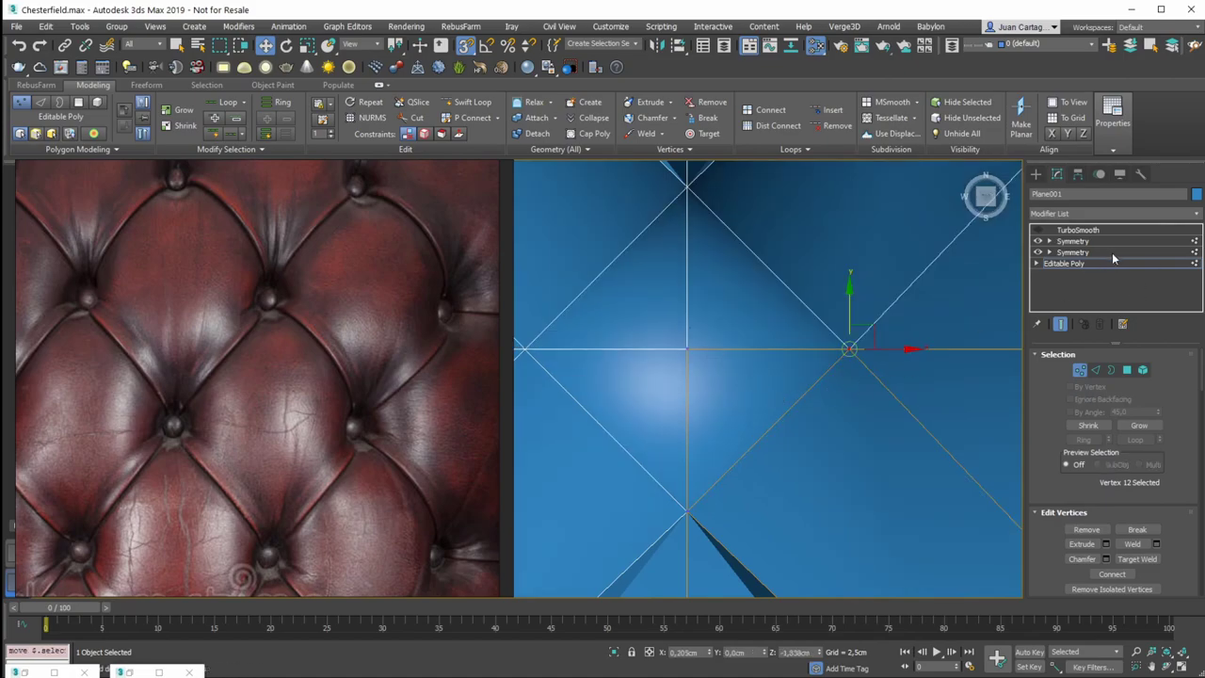
Turn TurboSmooth back on and inspect the central seams and the smoothed wireframe of the panel
{"action": "left_click", "coordinate": [1101, 229]}
{"action": "left_click", "coordinate": [1039, 231]}
{"action": "key", "text": "F4"}
{"action": "middle_click_drag", "start_coordinate": [771, 301], "coordinate": [753, 391]}
{"action": "scroll", "coordinate": [771, 349], "scroll_direction": "down", "scroll_amount": 5}
{"action": "middle_click_drag", "start_coordinate": [749, 335], "coordinate": [847, 430], "text": "alt"}
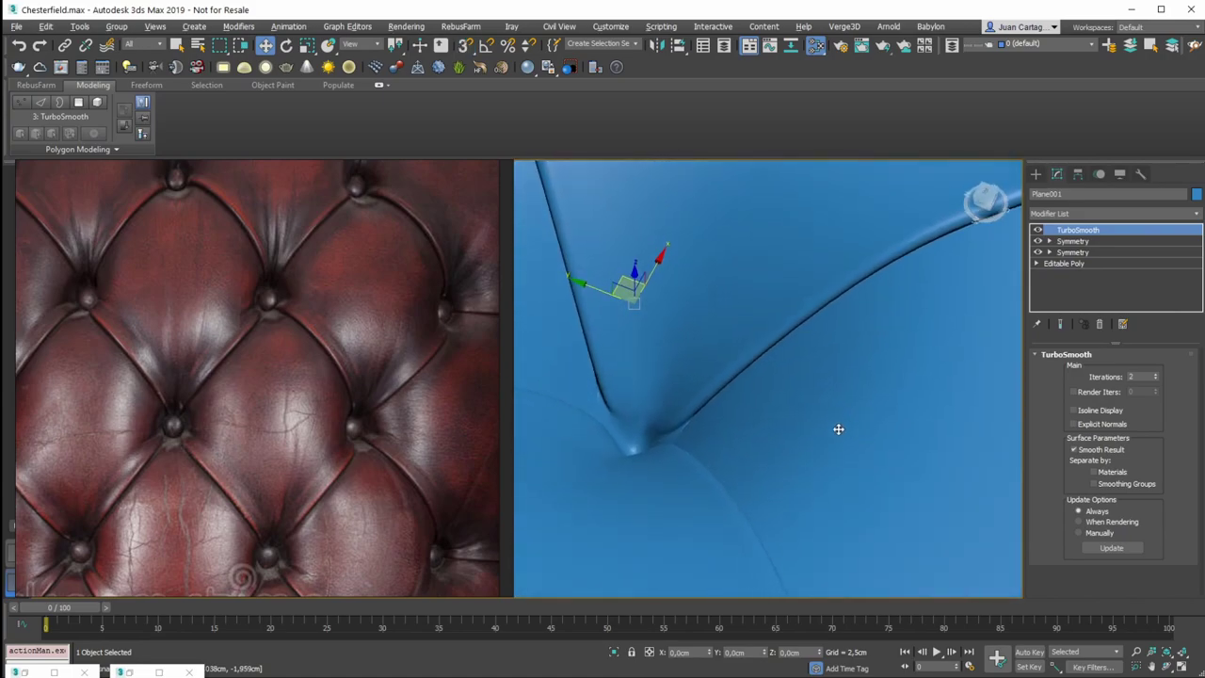
{"action": "middle_click_drag", "start_coordinate": [756, 392], "coordinate": [791, 345], "text": "alt"}
{"action": "scroll", "coordinate": [760, 346], "scroll_direction": "up", "scroll_amount": 2}
{"action": "key", "text": "F4"}
{"action": "key", "text": "F4"}
{"action": "key", "text": "F4"}
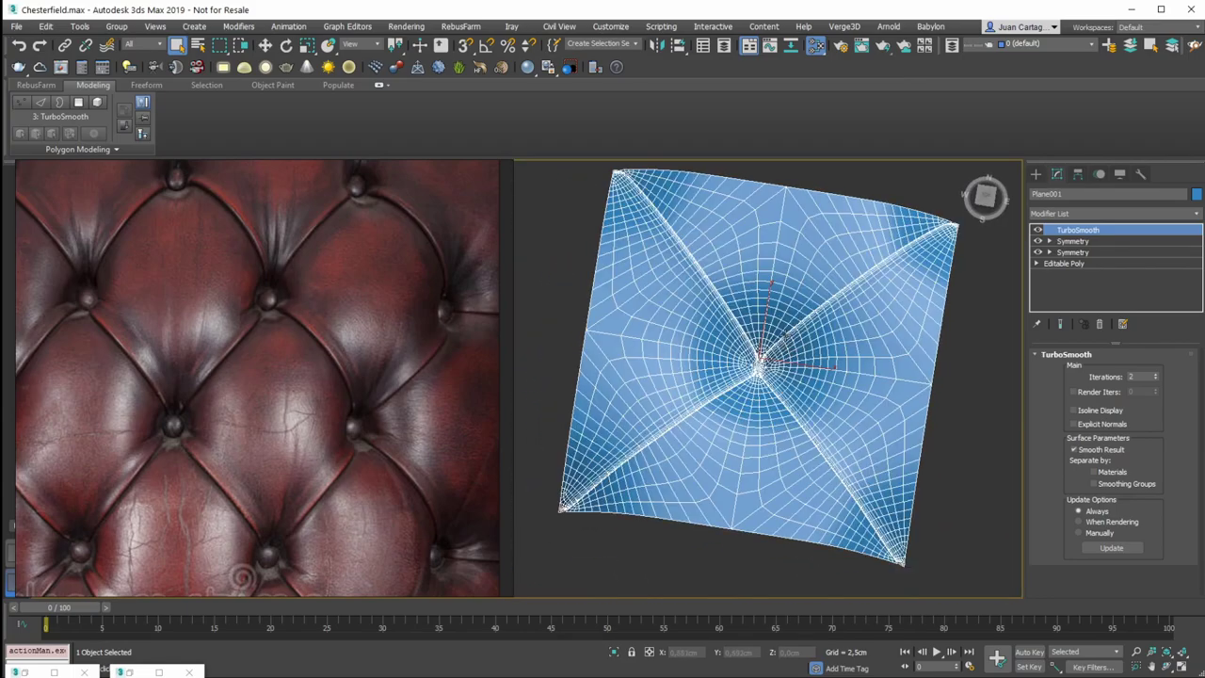
Preview a 2D array of panel instances from above, 3 by 3, with 10 cm X spacing and 10 cm Y row offset
{"action": "key", "text": "t"}
{"action": "key", "text": "w"}
{"action": "key", "text": "z"}
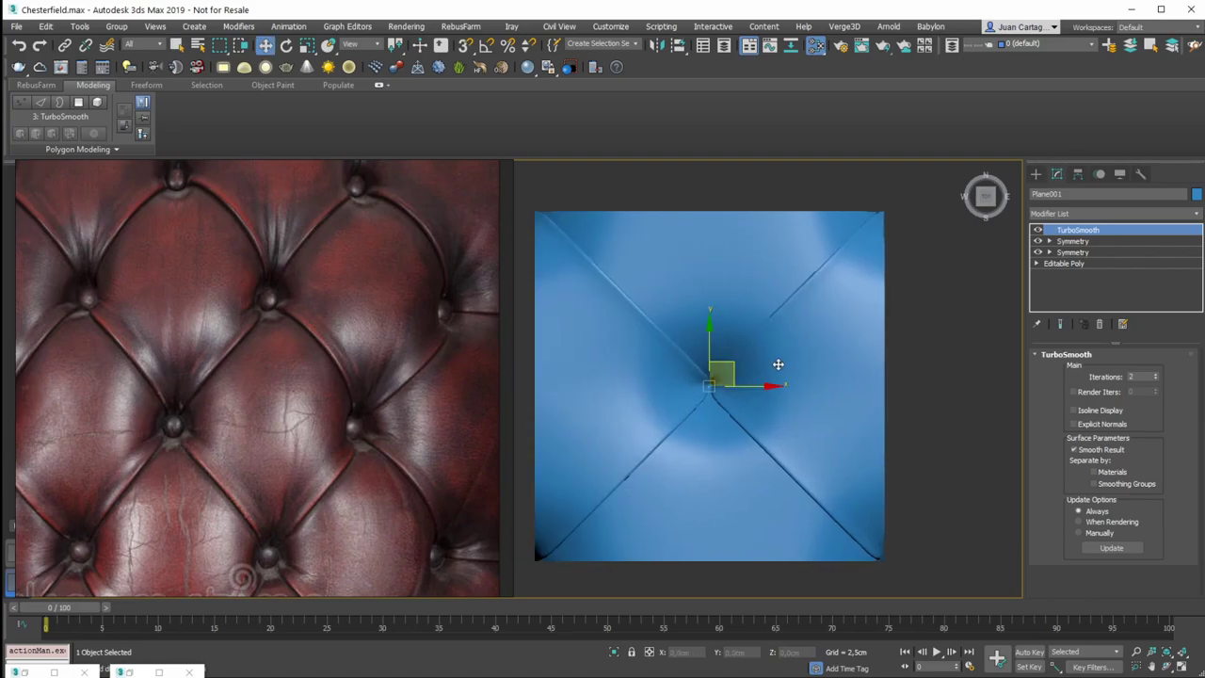
{"action": "key", "text": "F3"}
{"action": "key", "text": "F3"}
{"action": "scroll", "coordinate": [737, 289], "scroll_direction": "down", "scroll_amount": 2}
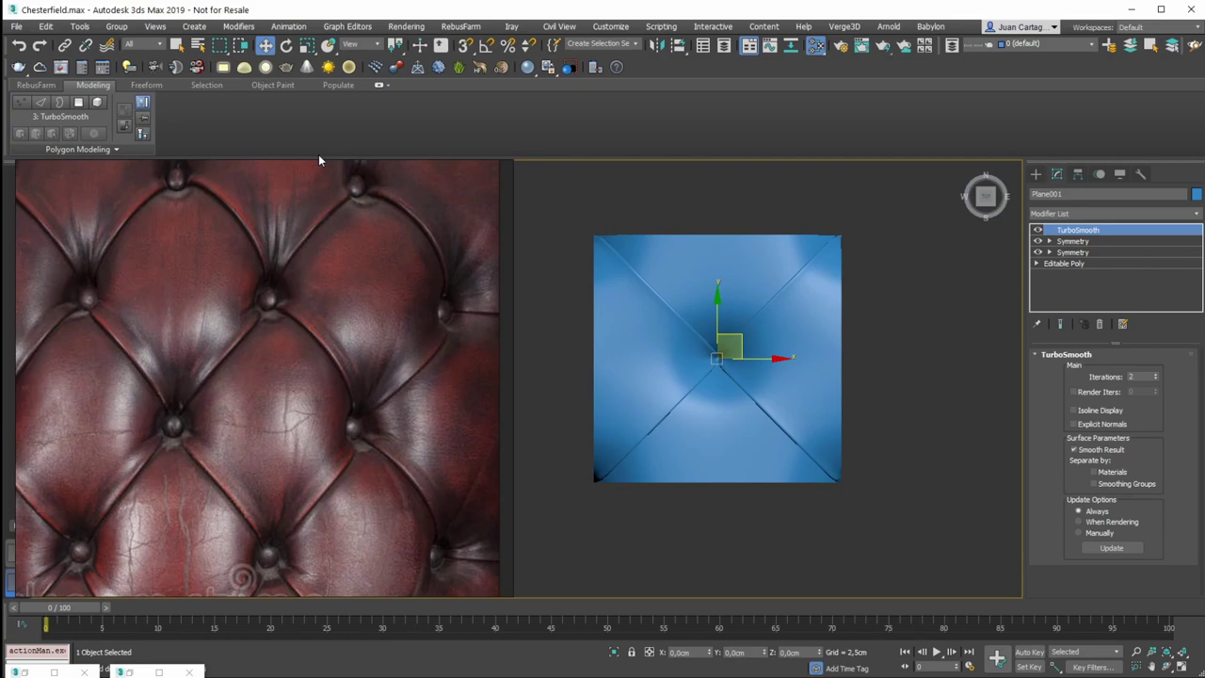
{"action": "left_click", "coordinate": [79, 26]}
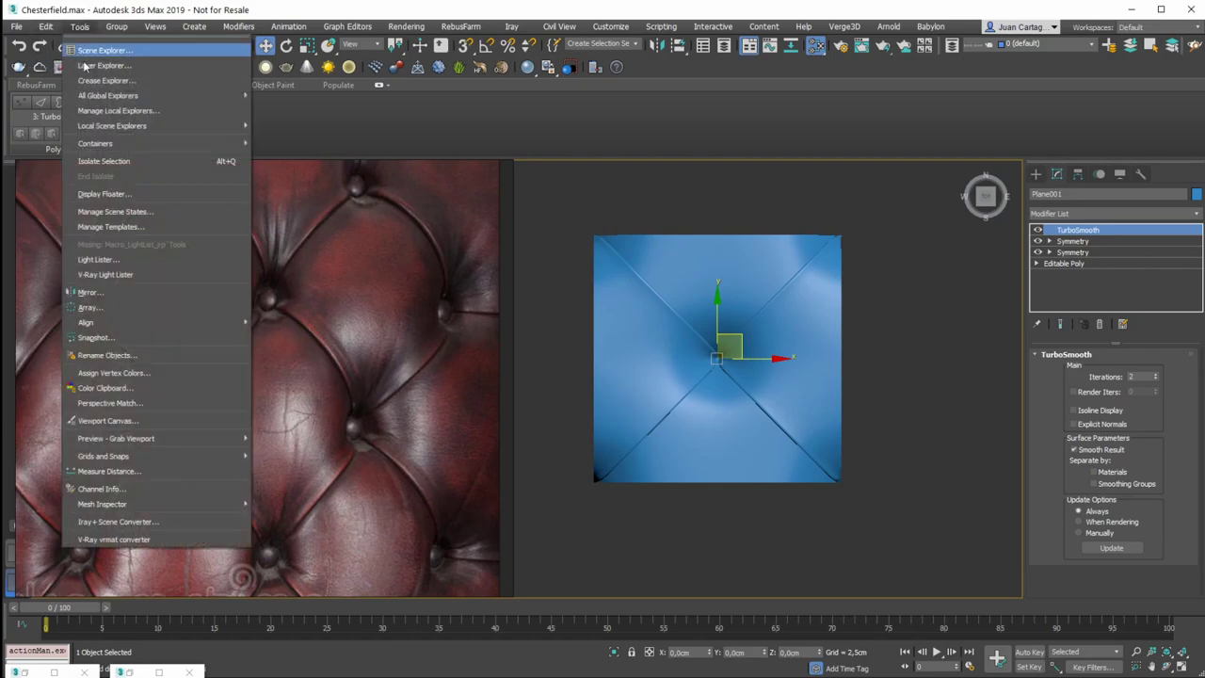
{"action": "left_click", "coordinate": [88, 308]}
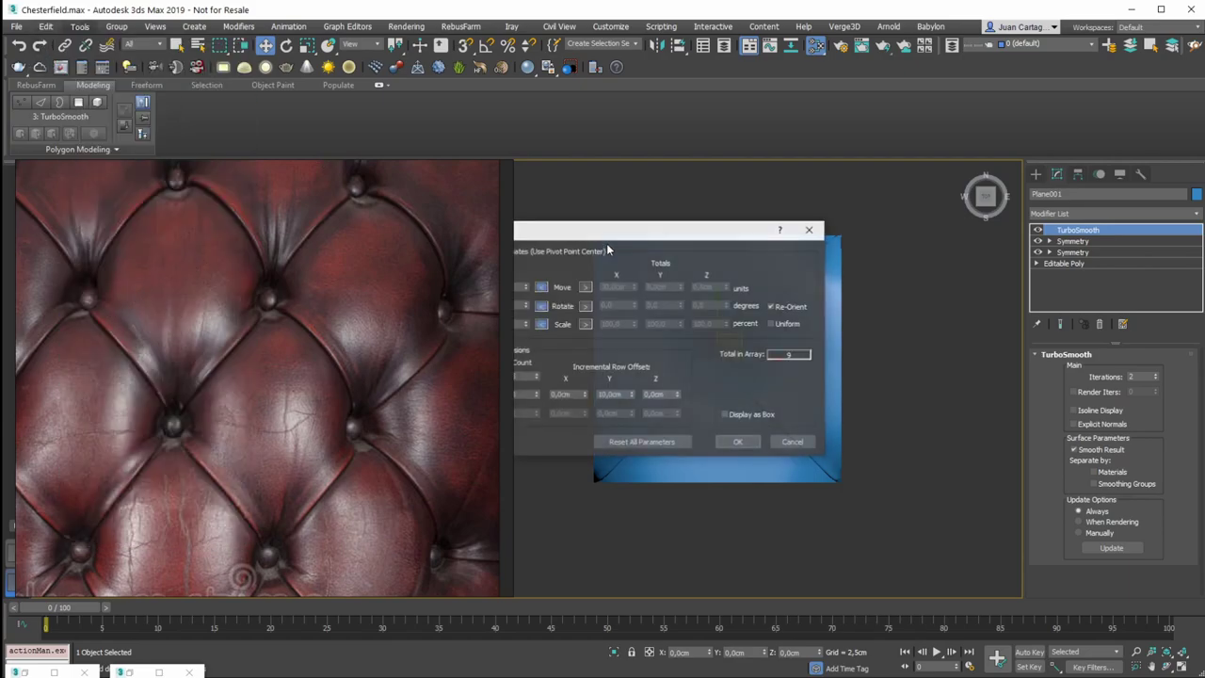
{"action": "left_click_drag", "start_coordinate": [617, 239], "coordinate": [758, 184]}
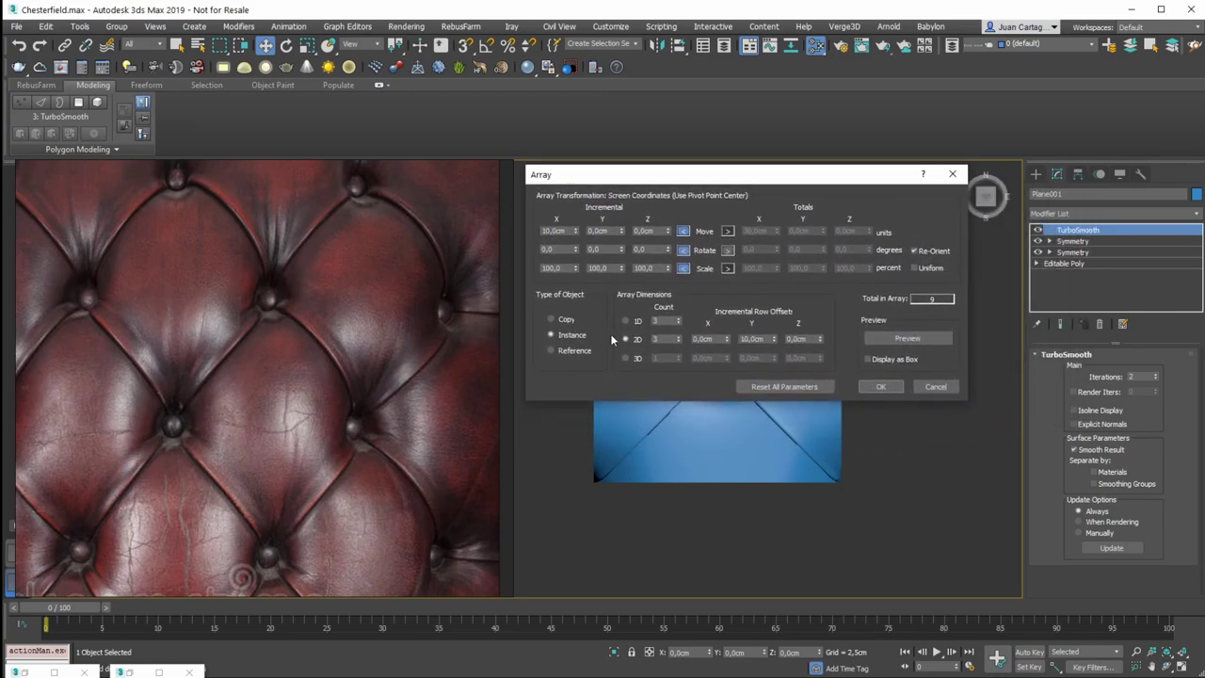
{"action": "left_click", "coordinate": [890, 339]}
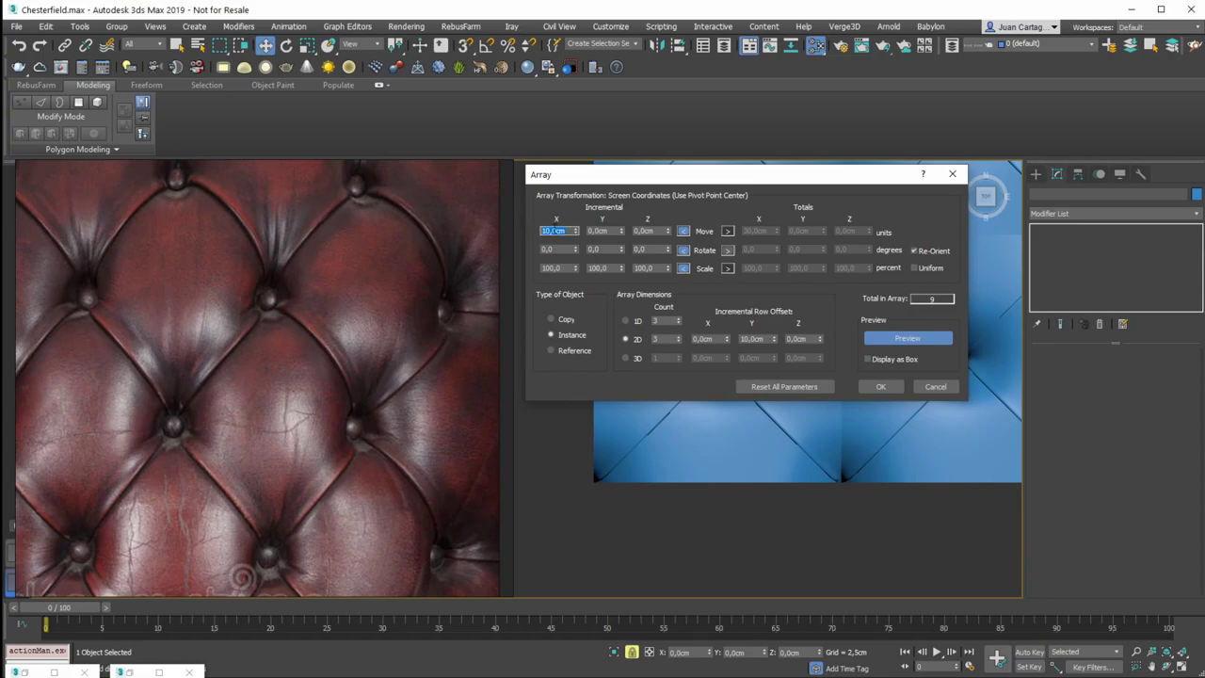
Uncover the Array dialog beside the reference photo, check the previewed tiling and create the panel array
{"action": "left_click_drag", "start_coordinate": [781, 180], "coordinate": [372, 310]}
{"action": "scroll", "coordinate": [745, 357], "scroll_direction": "down", "scroll_amount": 3}
{"action": "middle_click_drag", "start_coordinate": [784, 375], "coordinate": [818, 384]}
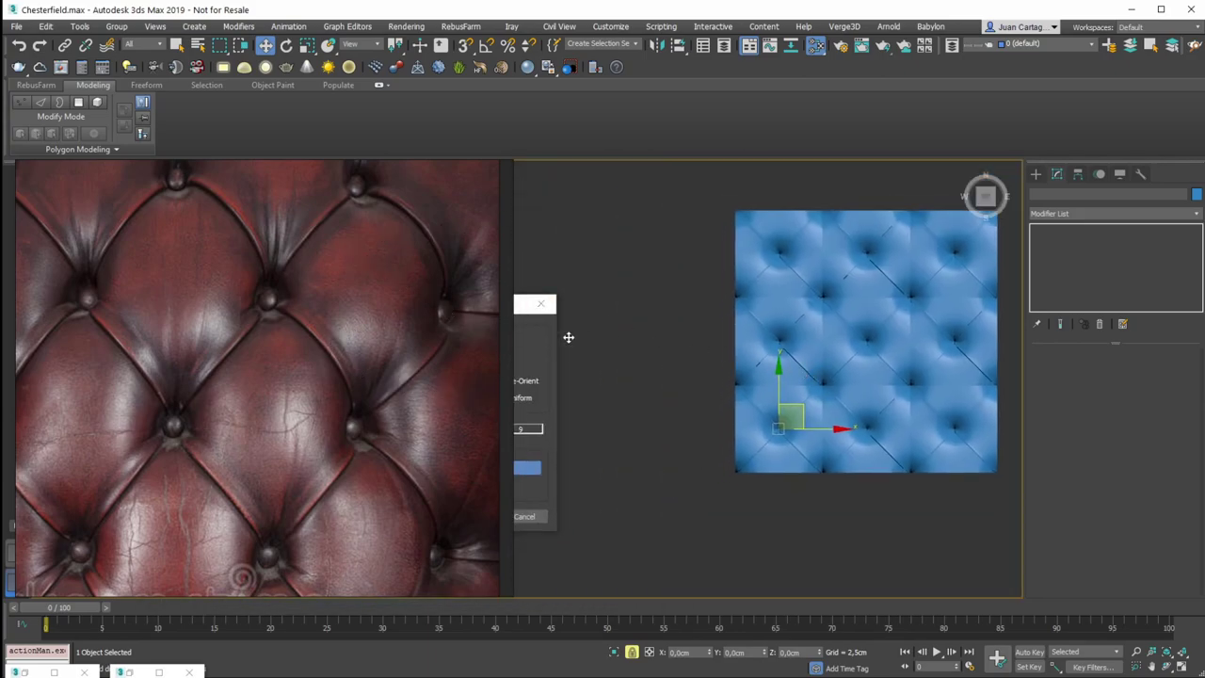
{"action": "left_click_drag", "start_coordinate": [491, 218], "coordinate": [270, 231]}
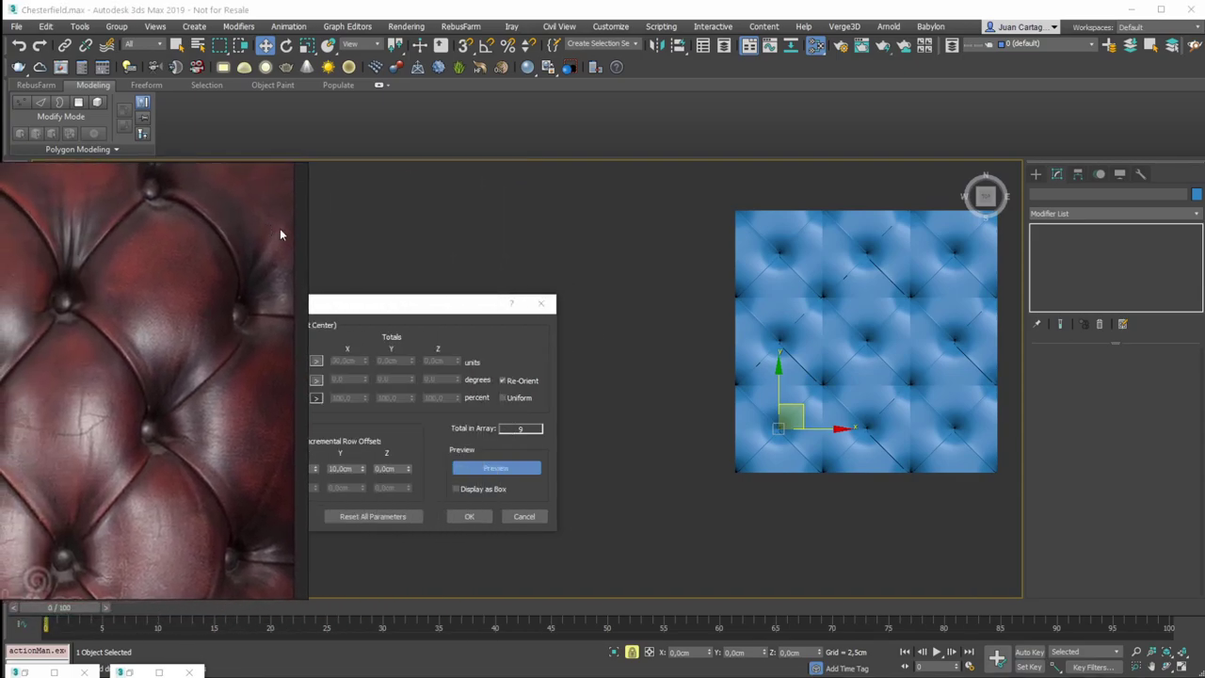
{"action": "left_click_drag", "start_coordinate": [400, 309], "coordinate": [636, 224]}
{"action": "left_click", "coordinate": [772, 431]}
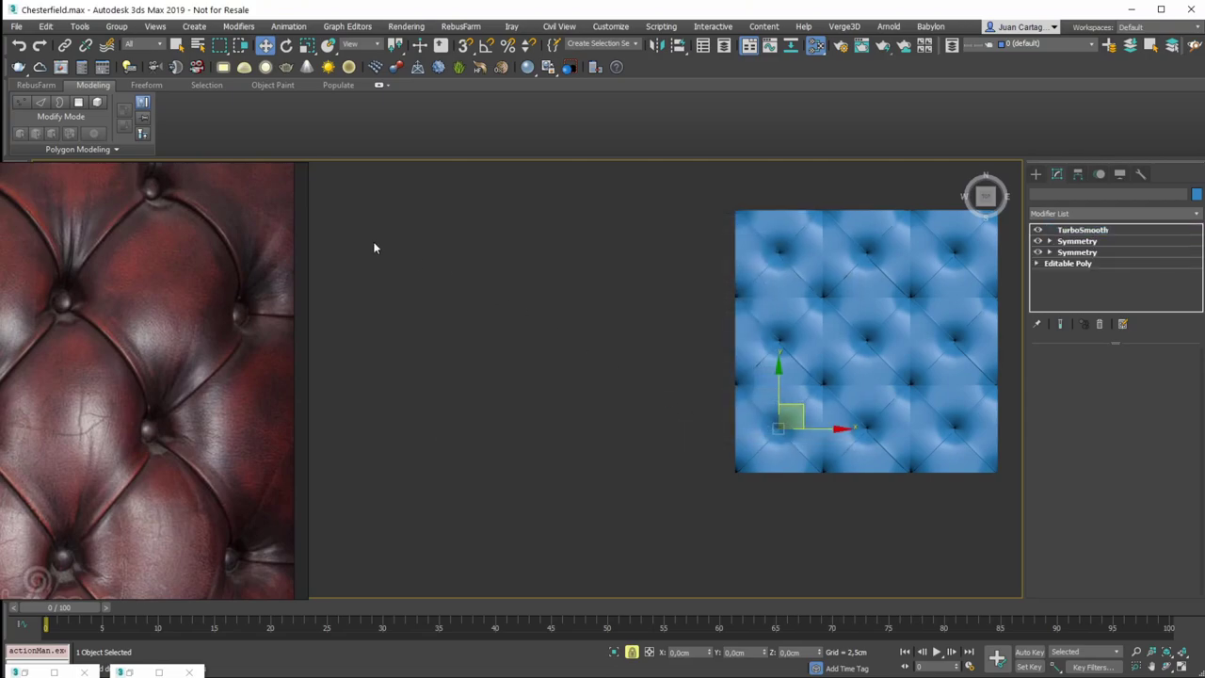
Examine the tiled panels in perspective, shaded and with edges, for the fold pattern and tile joints
{"action": "scroll", "coordinate": [226, 236], "scroll_direction": "up", "scroll_amount": 3}
{"action": "mouse_move", "coordinate": [697, 339]}
{"action": "middle_mouse_down", "text": "alt"}
{"action": "mouse_move", "coordinate": [721, 366]}
{"action": "mouse_move", "coordinate": [686, 333]}
{"action": "mouse_move", "coordinate": [825, 301]}
{"action": "mouse_move", "coordinate": [788, 324]}
{"action": "mouse_move", "coordinate": [860, 371]}
{"action": "mouse_move", "coordinate": [798, 301]}
{"action": "mouse_move", "coordinate": [775, 329]}
{"action": "mouse_move", "coordinate": [790, 311]}
{"action": "mouse_move", "coordinate": [787, 334]}
{"action": "mouse_move", "coordinate": [796, 326]}
{"action": "mouse_move", "coordinate": [816, 287]}
{"action": "middle_mouse_up", "text": "alt"}
{"action": "scroll", "coordinate": [861, 371], "scroll_direction": "up", "scroll_amount": 3}
{"action": "scroll", "coordinate": [860, 371], "scroll_direction": "down", "scroll_amount": 3}
{"action": "key", "text": "F4"}
{"action": "key", "text": "F4"}
{"action": "middle_click_drag", "start_coordinate": [780, 327], "coordinate": [754, 297]}
{"action": "key", "text": "F4"}
{"action": "key", "text": "F4"}
Select the lower-right panel of the array and open its base Editable Poly for vertex editing with the end result off
{"action": "left_click", "coordinate": [969, 382]}
{"action": "left_click", "coordinate": [867, 444]}
{"action": "key", "text": "z"}
{"action": "key", "text": "F4"}
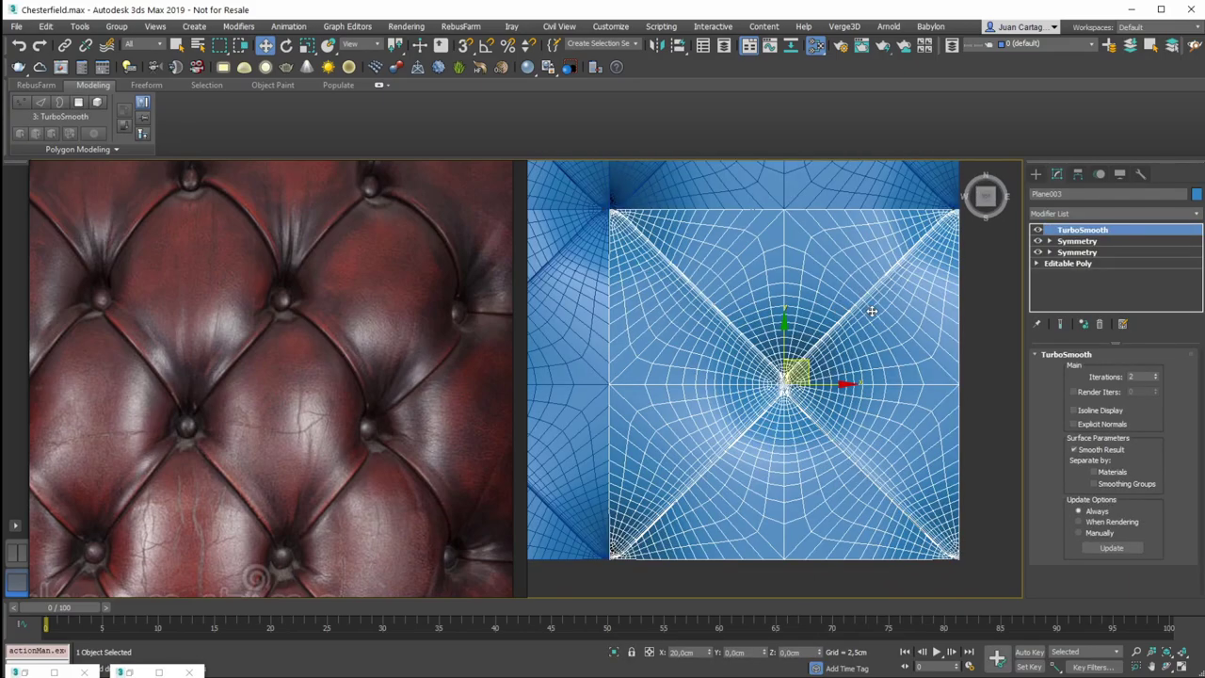
{"action": "left_click", "coordinate": [1069, 265]}
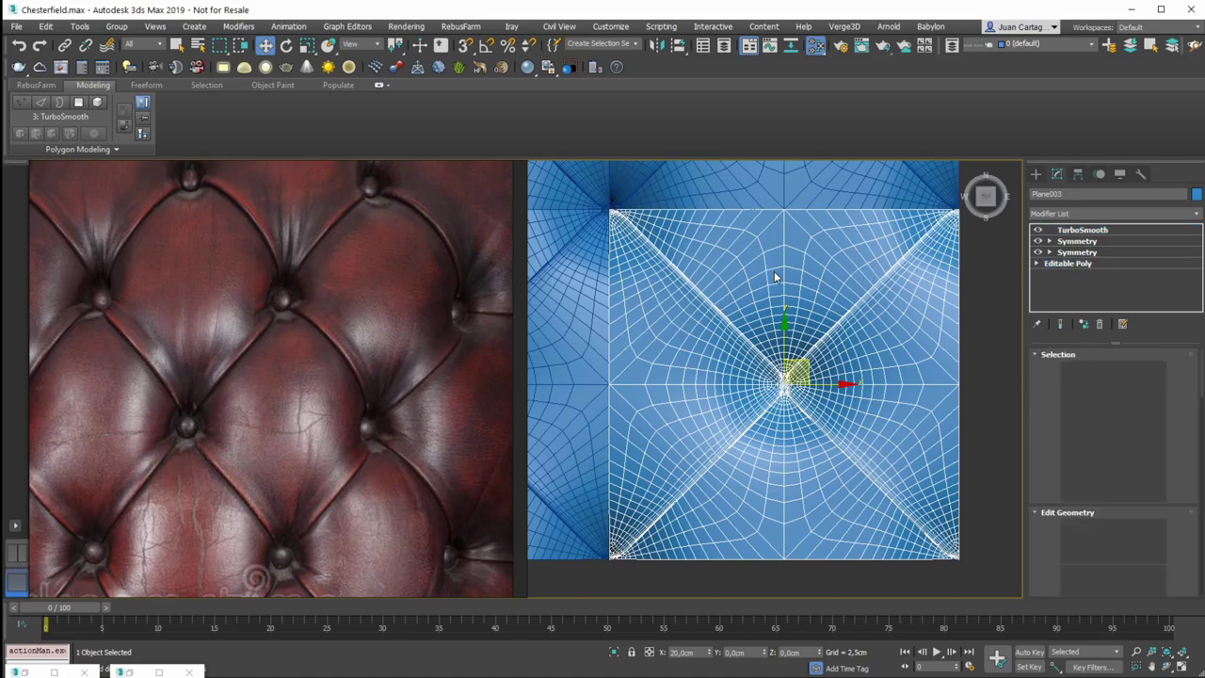
{"action": "left_click", "coordinate": [1060, 324]}
{"action": "key", "text": "1"}
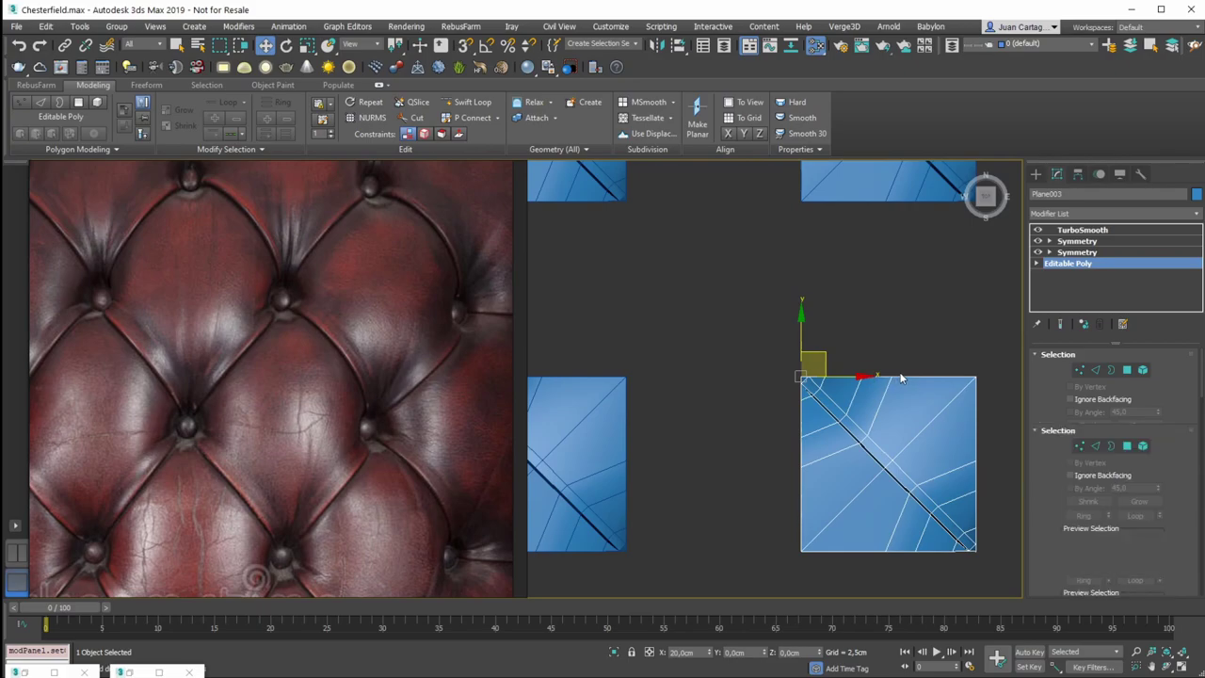
Cut a new edge close to one border of the panel, from the crease's corner vertex across the first cross edge to the next vertex
{"action": "scroll", "coordinate": [833, 388], "scroll_direction": "up", "scroll_amount": 3}
{"action": "middle_click_drag", "start_coordinate": [784, 356], "coordinate": [708, 415], "text": "alt"}
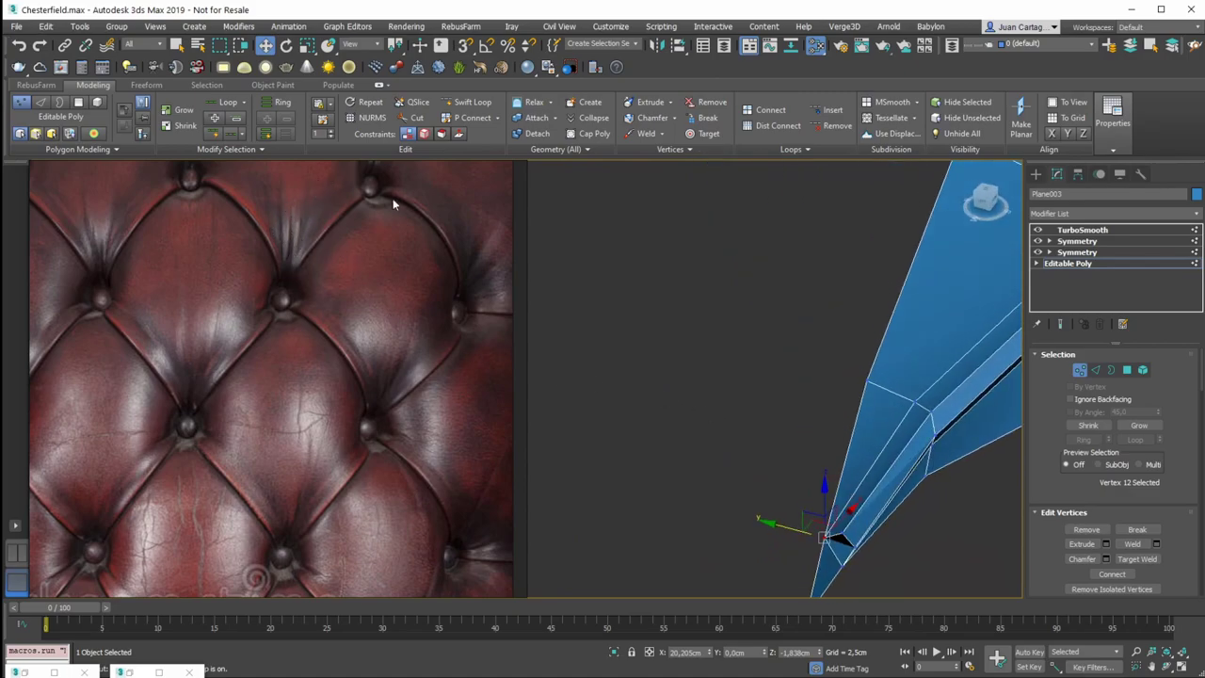
{"action": "middle_click_drag", "start_coordinate": [978, 267], "coordinate": [801, 463], "text": "alt"}
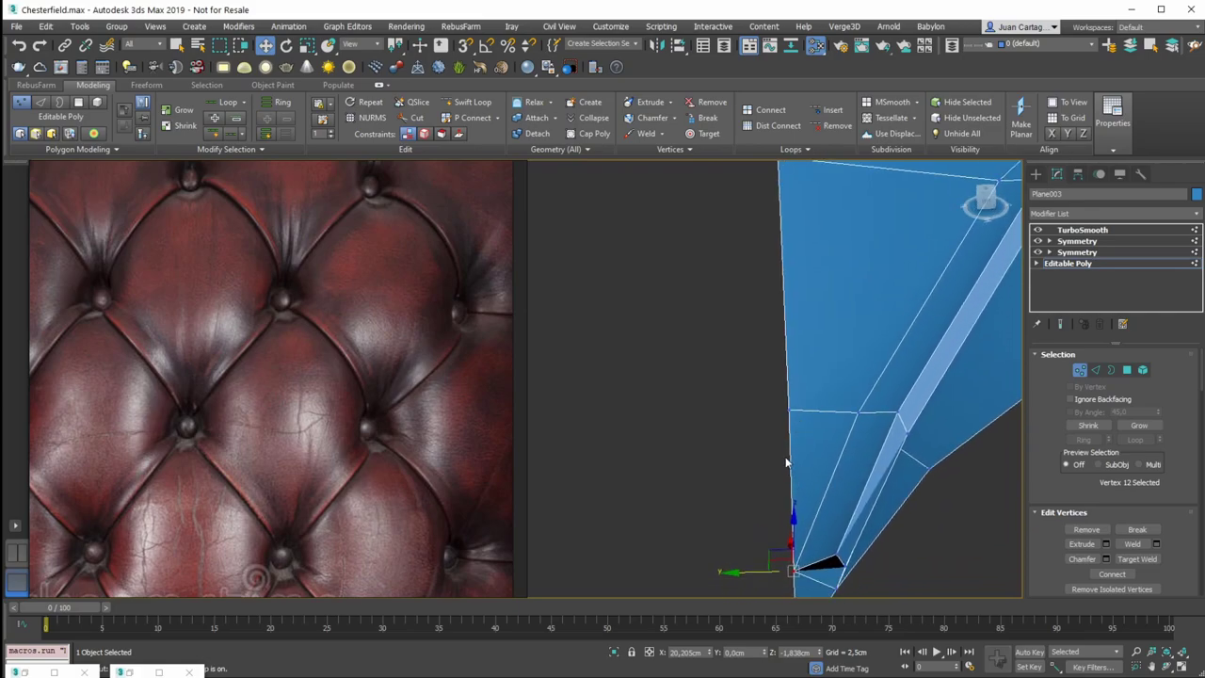
{"action": "right_click", "coordinate": [786, 464]}
{"action": "left_click", "coordinate": [692, 327]}
{"action": "left_click", "coordinate": [795, 571]}
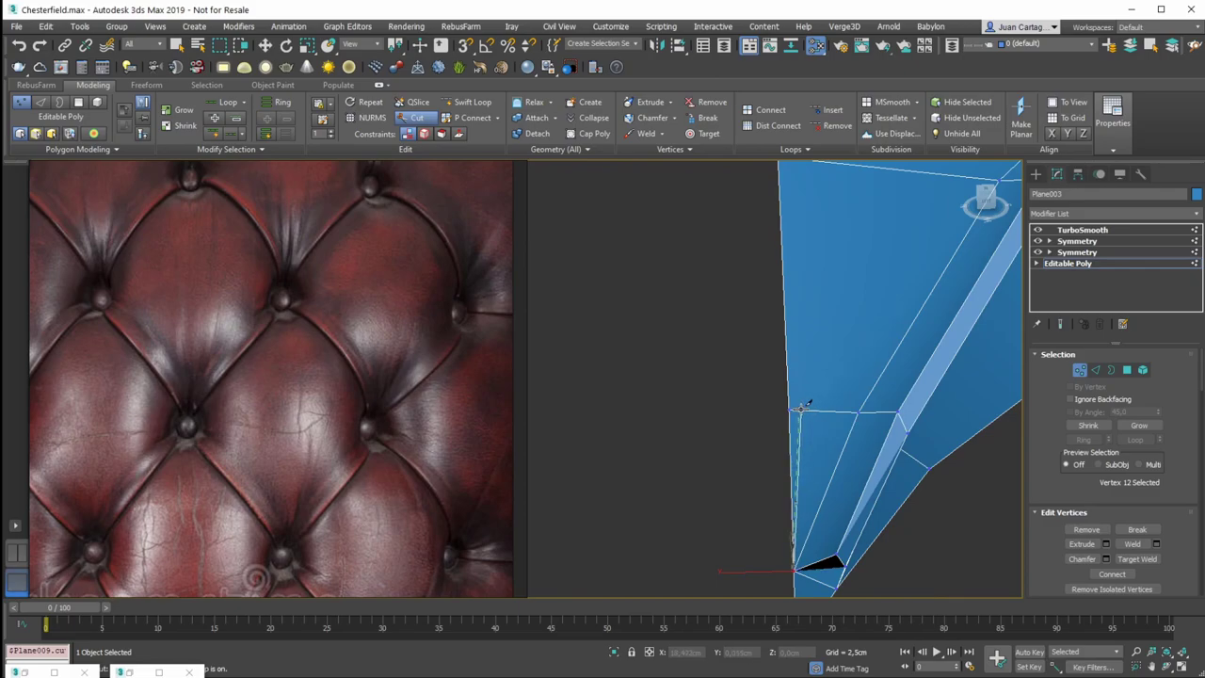
{"action": "middle_click_drag", "start_coordinate": [783, 270], "coordinate": [778, 330]}
{"action": "left_click", "coordinate": [772, 215]}
{"action": "right_click", "coordinate": [837, 280]}
Cut a matching edge close to the opposite border of the panel, on the other side of the crease
{"action": "scroll", "coordinate": [836, 280], "scroll_direction": "down", "scroll_amount": 3}
{"action": "middle_click_drag", "start_coordinate": [864, 370], "coordinate": [891, 417], "text": "alt"}
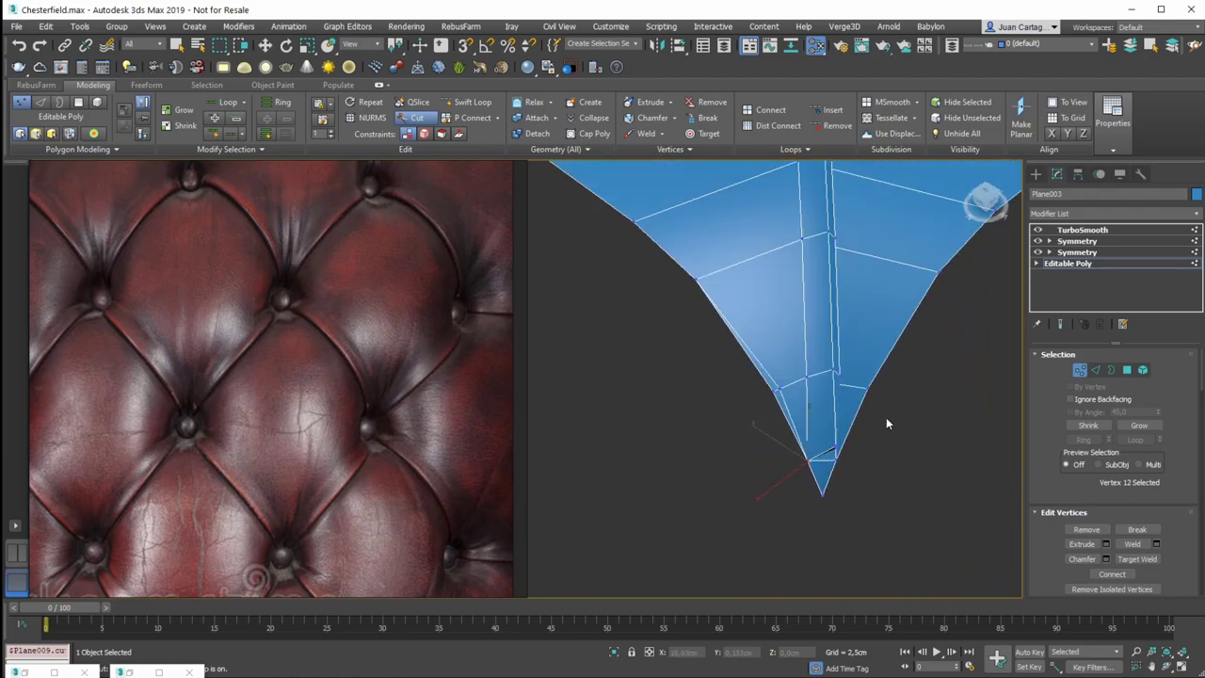
{"action": "scroll", "coordinate": [874, 415], "scroll_direction": "up", "scroll_amount": 4}
{"action": "middle_click_drag", "start_coordinate": [802, 401], "coordinate": [787, 484]}
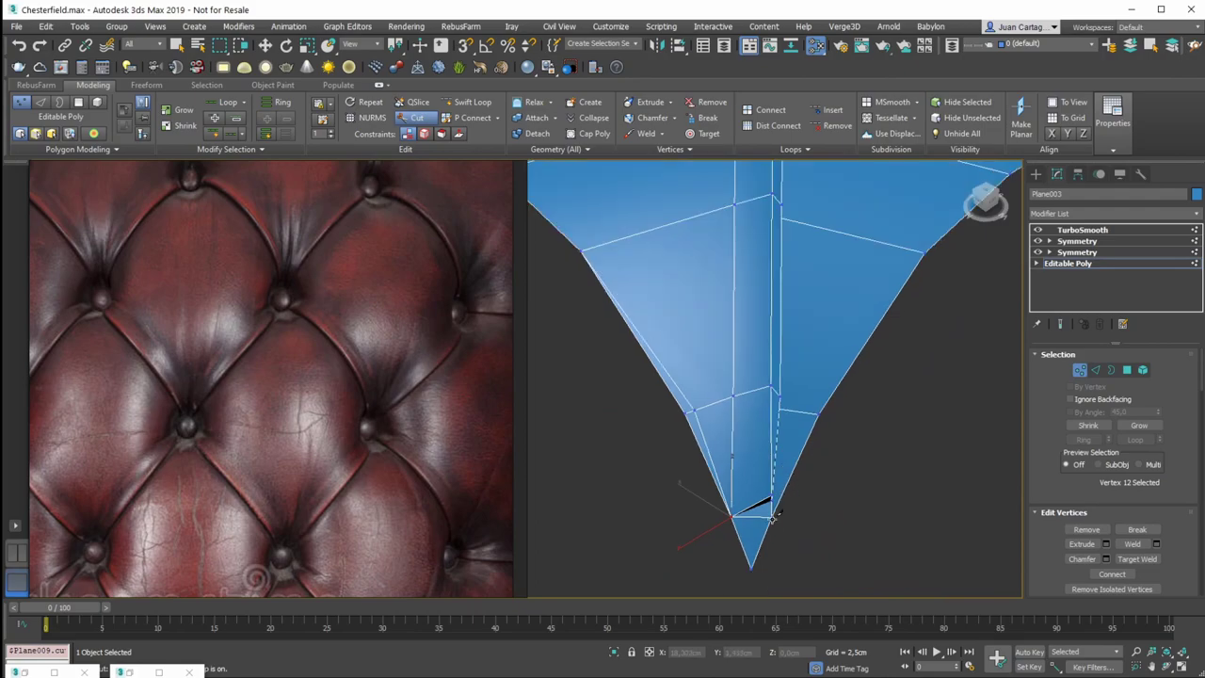
{"action": "left_click", "coordinate": [813, 411]}
{"action": "right_click", "coordinate": [864, 347]}
Select the two outer border vertices flanking the button corner and lower them along Z
{"action": "left_click", "coordinate": [815, 414]}
{"action": "middle_click_drag", "start_coordinate": [838, 398], "coordinate": [756, 376], "text": "alt"}
{"action": "left_click", "coordinate": [726, 364], "text": "ctrl"}
{"action": "middle_click_drag", "start_coordinate": [867, 376], "coordinate": [909, 437], "text": "alt"}
{"action": "left_click", "coordinate": [836, 409]}
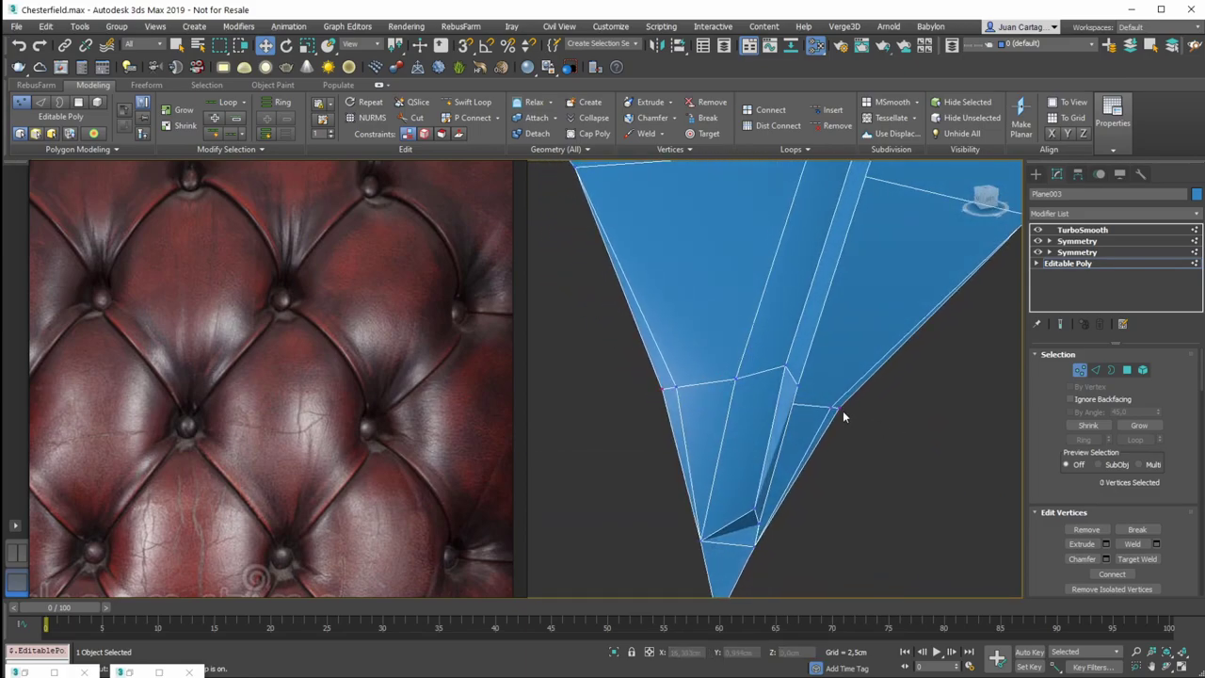
{"action": "left_click", "coordinate": [665, 388], "text": "ctrl"}
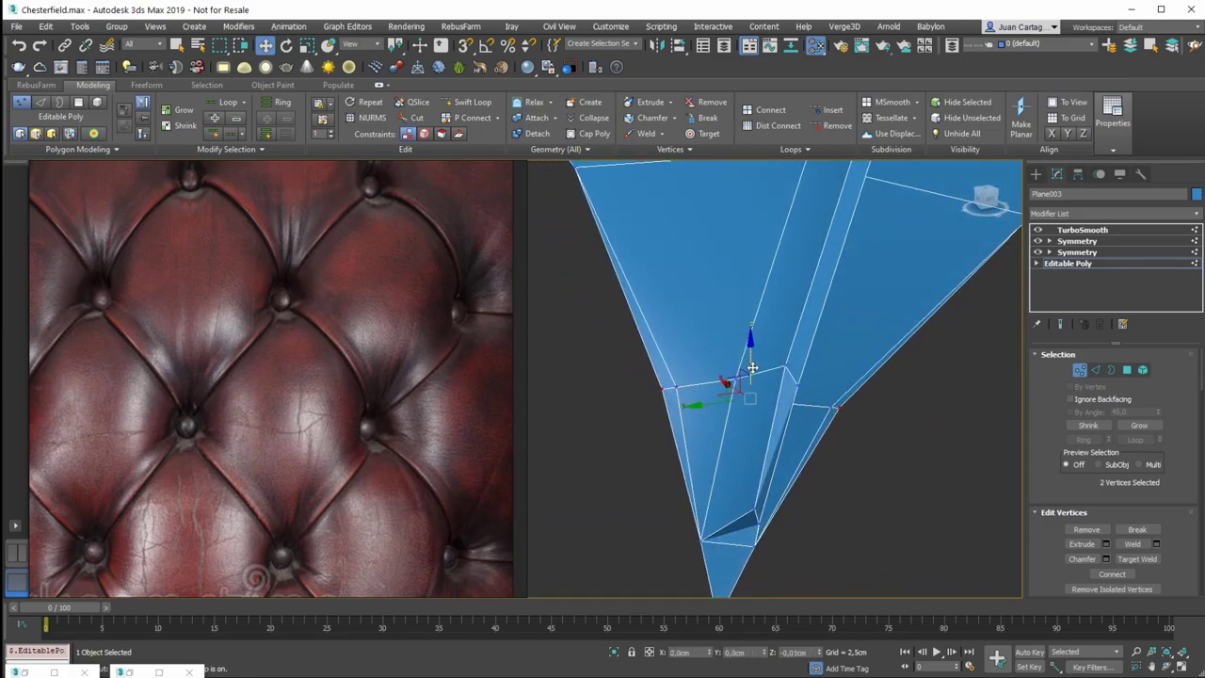
{"action": "mouse_move", "coordinate": [753, 372]}
{"action": "middle_mouse_down", "text": "alt"}
{"action": "mouse_move", "coordinate": [837, 358]}
{"action": "mouse_move", "coordinate": [774, 381]}
{"action": "middle_mouse_up", "text": "alt"}
{"action": "left_click_drag", "start_coordinate": [752, 381], "coordinate": [752, 394]}
{"action": "middle_click_drag", "start_coordinate": [752, 394], "coordinate": [793, 393], "text": "alt"}
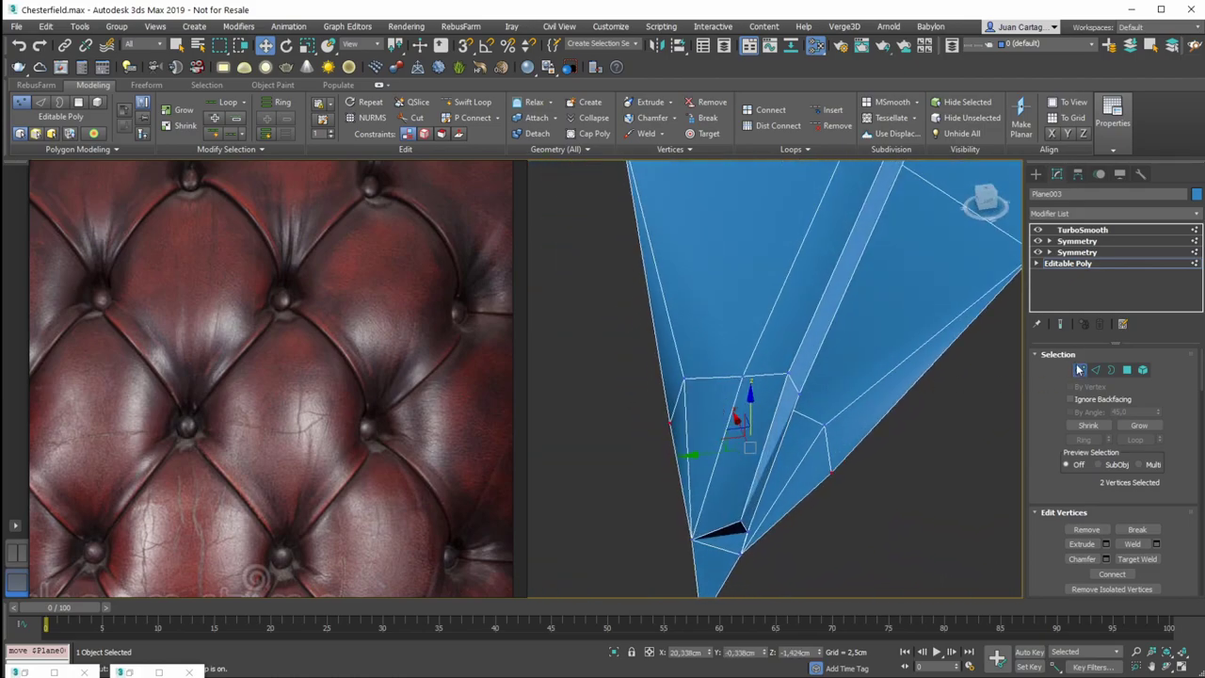
Show the end result without TurboSmooth, undo the last vertex move and readjust the two border vertices' height
{"action": "left_click", "coordinate": [1061, 324]}
{"action": "left_click", "coordinate": [1039, 229]}
{"action": "middle_click_drag", "start_coordinate": [819, 325], "coordinate": [934, 301], "text": "alt"}
{"action": "key", "text": "ctrl+z"}
{"action": "mouse_move", "coordinate": [782, 385]}
{"action": "left_mouse_down"}
{"action": "mouse_move", "coordinate": [769, 358]}
{"action": "mouse_move", "coordinate": [778, 383]}
{"action": "left_mouse_up"}
{"action": "key", "text": "F4"}
{"action": "middle_click_drag", "start_coordinate": [816, 378], "coordinate": [880, 344], "text": "alt"}
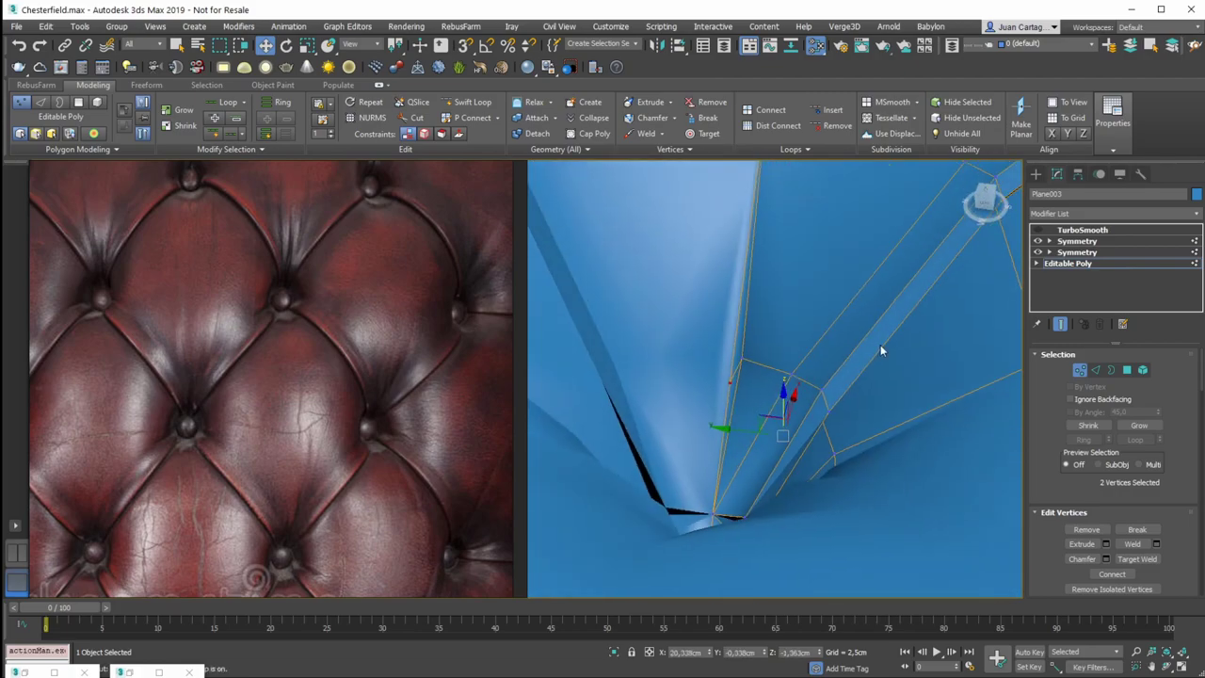
Turn TurboSmooth back on for the panel and compare the smoothed folds at the button with and without edges
{"action": "left_click", "coordinate": [1081, 242]}
{"action": "left_click", "coordinate": [1041, 232]}
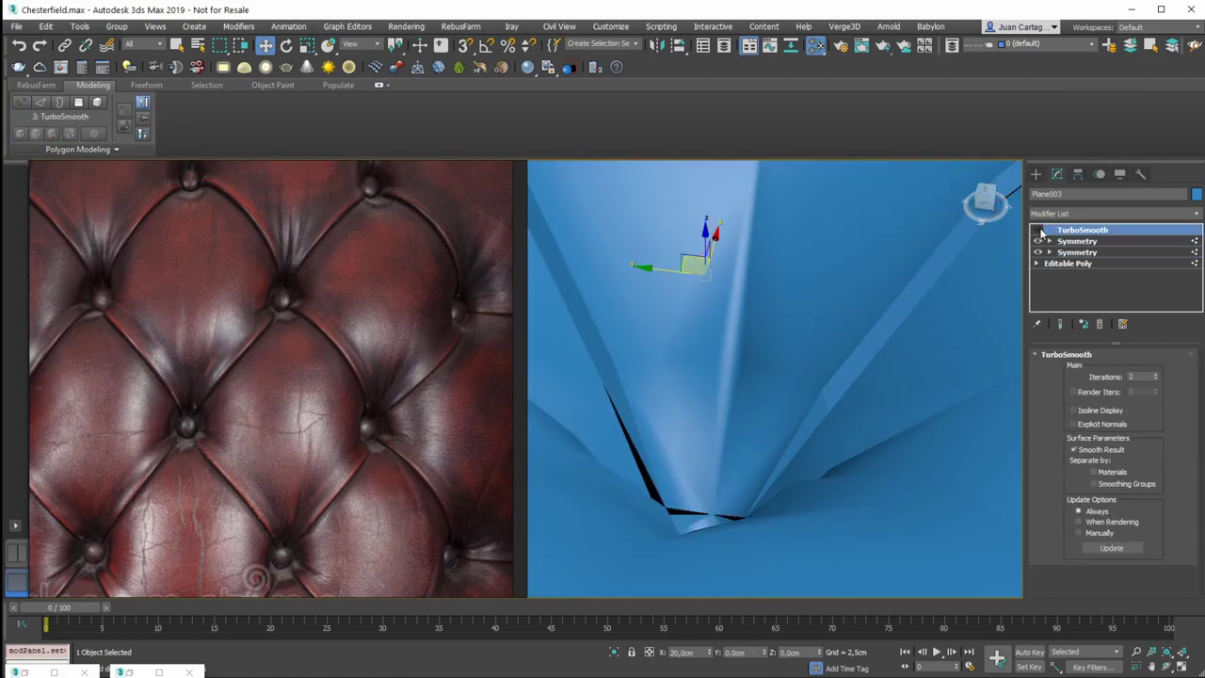
{"action": "left_click", "coordinate": [1040, 231]}
{"action": "key", "text": "F4"}
{"action": "key", "text": "F4"}
{"action": "scroll", "coordinate": [793, 329], "scroll_direction": "down", "scroll_amount": 5}
{"action": "middle_click_drag", "start_coordinate": [794, 329], "coordinate": [826, 333], "text": "alt"}
{"action": "scroll", "coordinate": [783, 340], "scroll_direction": "up", "scroll_amount": 5}
{"action": "key", "text": "F4"}
{"action": "key", "text": "F4"}
{"action": "scroll", "coordinate": [797, 315], "scroll_direction": "down", "scroll_amount": 4}
Examine the tiled panels from above, shaded and with edges, for the new folds around the buttons
{"action": "key", "text": "t"}
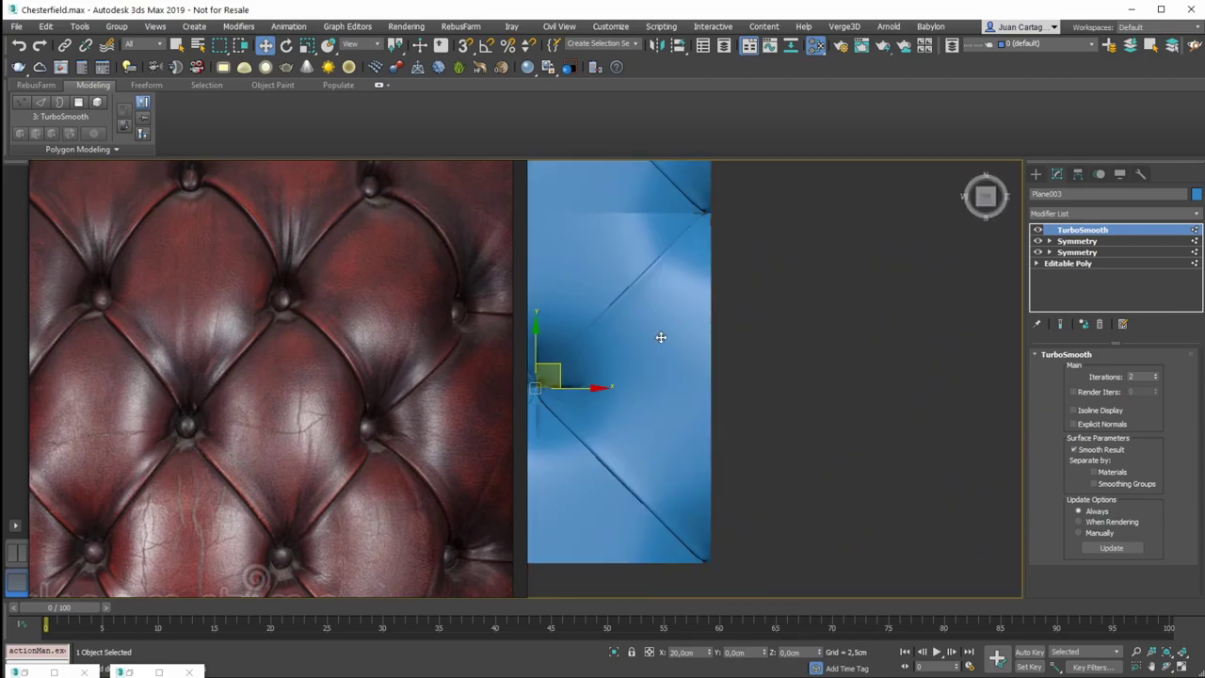
{"action": "middle_click_drag", "start_coordinate": [563, 281], "coordinate": [794, 350]}
{"action": "middle_click_drag", "start_coordinate": [756, 233], "coordinate": [772, 371]}
{"action": "middle_click_drag", "start_coordinate": [790, 282], "coordinate": [795, 378]}
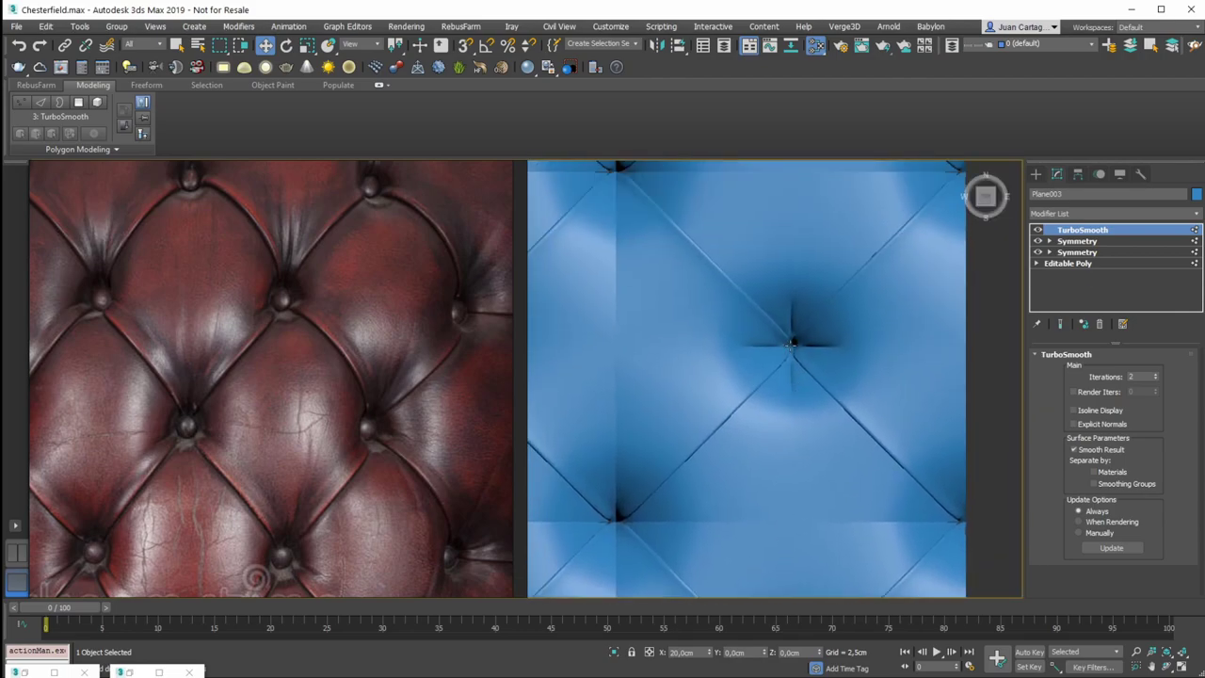
{"action": "scroll", "coordinate": [791, 324], "scroll_direction": "down", "scroll_amount": 3}
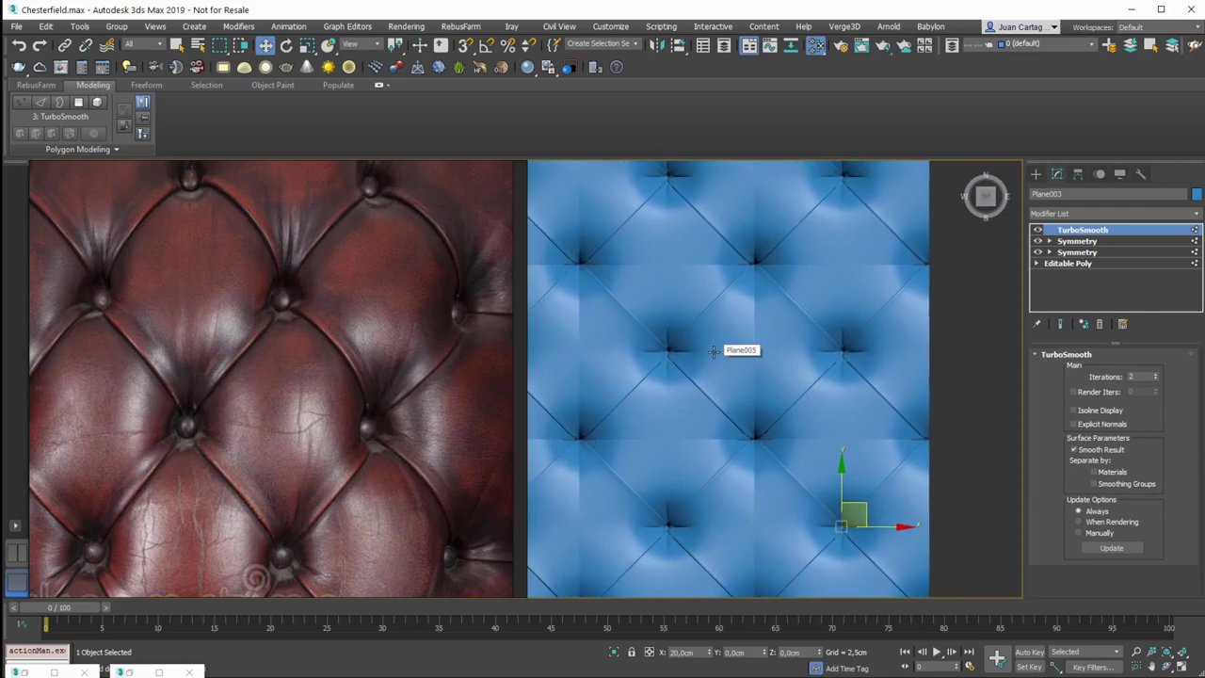
{"action": "scroll", "coordinate": [828, 342], "scroll_direction": "up", "scroll_amount": 3}
{"action": "key", "text": "F4"}
{"action": "key", "text": "F4"}
{"action": "middle_click_drag", "start_coordinate": [873, 398], "coordinate": [853, 415]}
{"action": "scroll", "coordinate": [790, 412], "scroll_direction": "down", "scroll_amount": 5}
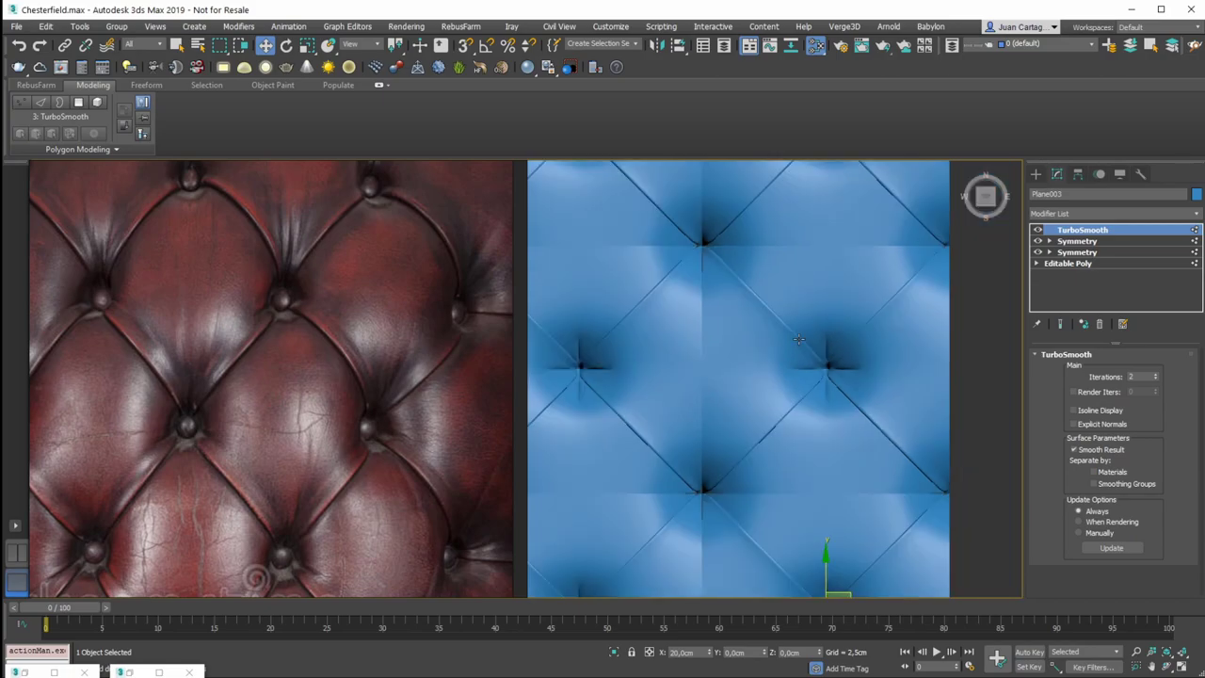
Examine the tiled panels in perspective and up close at one button, toggling edges to check the radiating folds
{"action": "mouse_move", "coordinate": [801, 349]}
{"action": "middle_mouse_down", "text": "alt"}
{"action": "mouse_move", "coordinate": [836, 382]}
{"action": "mouse_move", "coordinate": [796, 335]}
{"action": "middle_mouse_up", "text": "alt"}
{"action": "scroll", "coordinate": [823, 370], "scroll_direction": "up", "scroll_amount": 3}
{"action": "key", "text": "F4"}
{"action": "key", "text": "F4"}
{"action": "key", "text": "F4"}
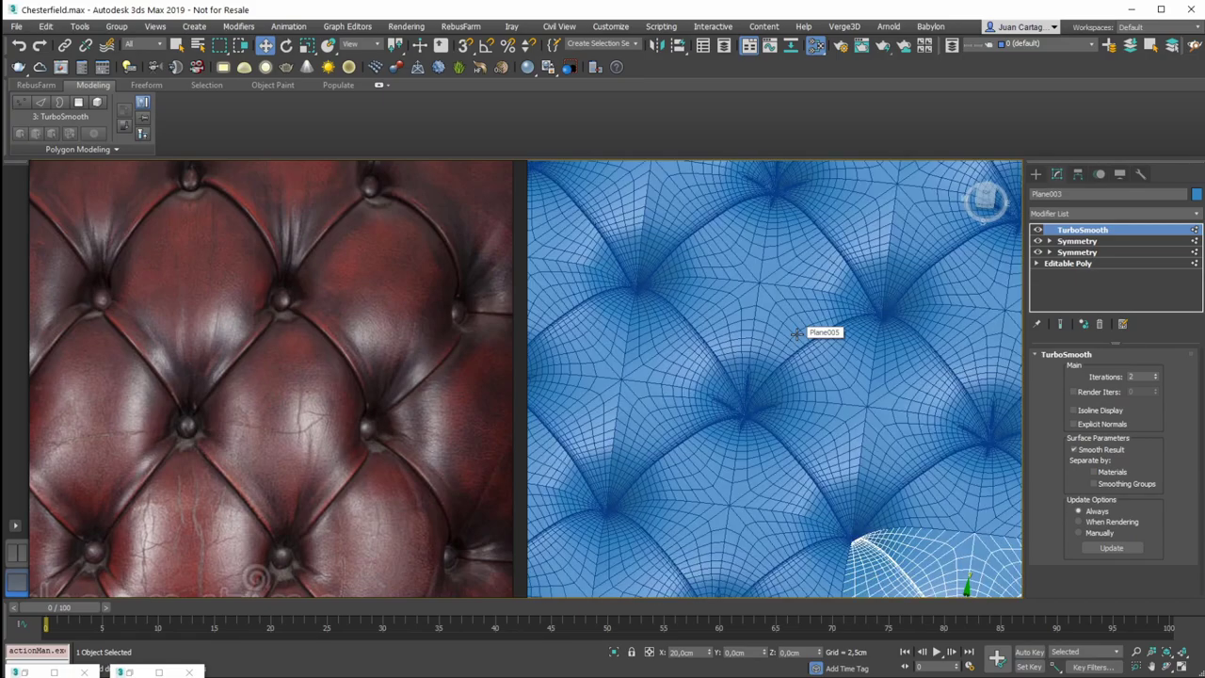
{"action": "scroll", "coordinate": [805, 364], "scroll_direction": "up", "scroll_amount": 4}
{"action": "scroll", "coordinate": [805, 364], "scroll_direction": "up", "scroll_amount": 6}
{"action": "key", "text": "F4"}
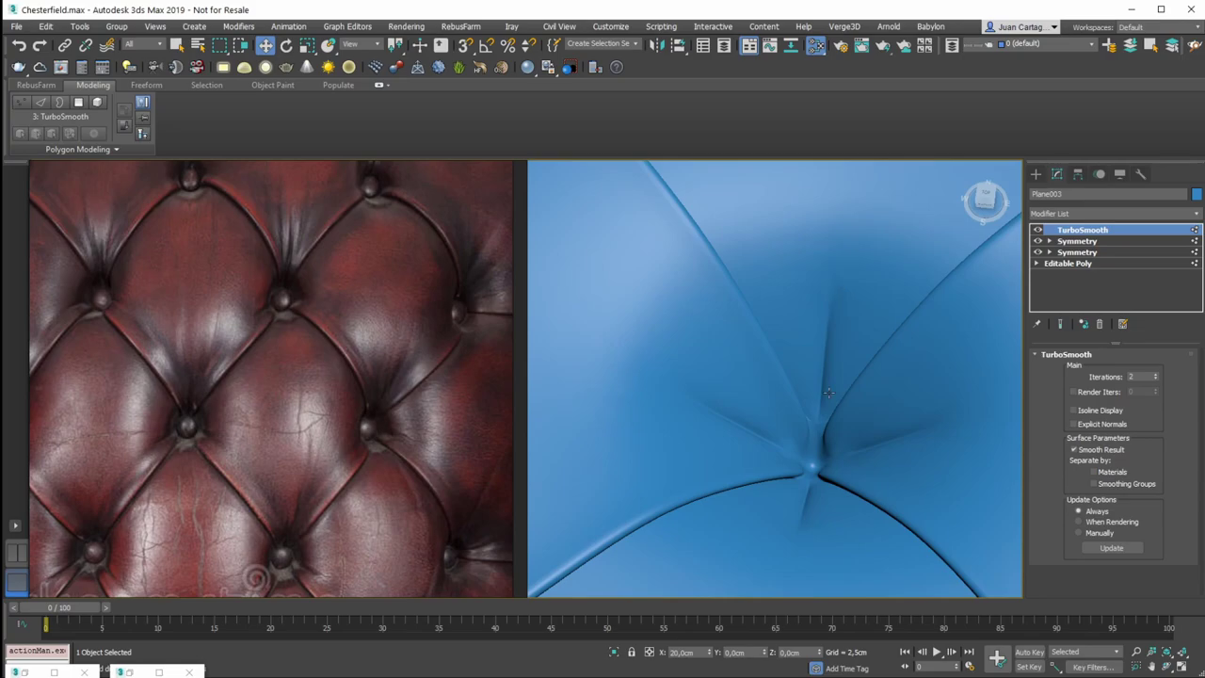
Examine the tufted mesh around its recesses and compare it with the buttons in the leather reference image
{"action": "scroll", "coordinate": [790, 293], "scroll_direction": "down", "scroll_amount": 8}
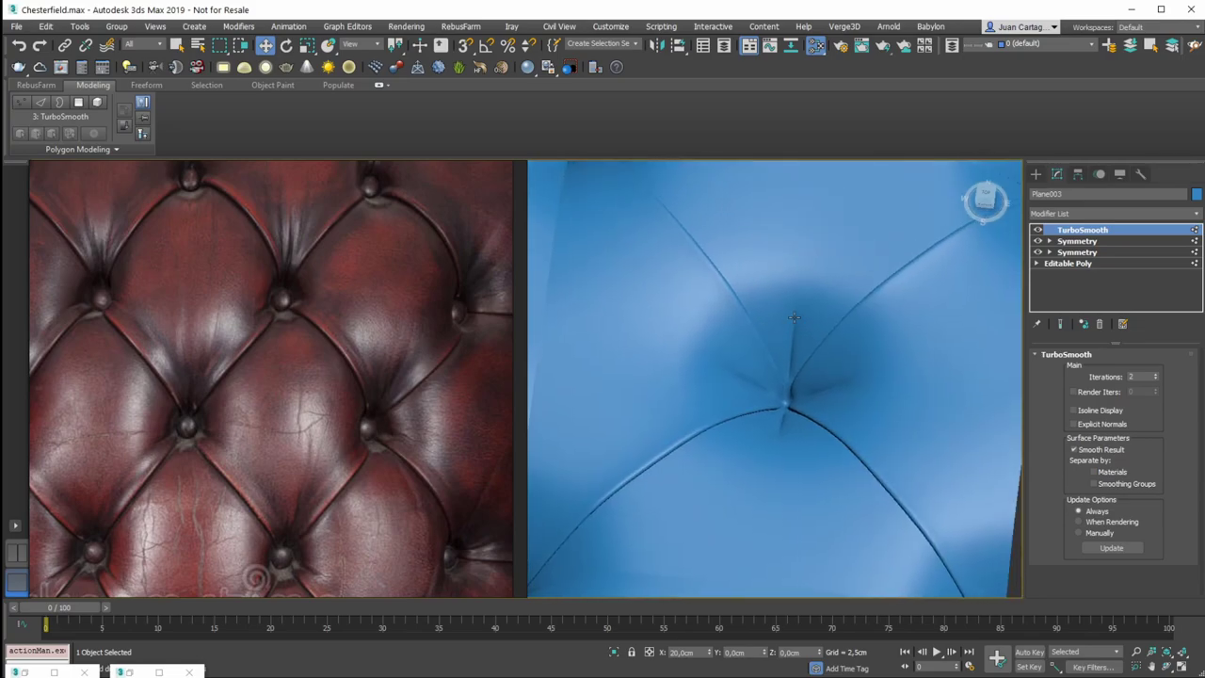
{"action": "middle_click_drag", "start_coordinate": [765, 338], "coordinate": [733, 358], "text": "alt"}
{"action": "key", "text": "q"}
{"action": "middle_click_drag", "start_coordinate": [194, 486], "coordinate": [245, 335]}
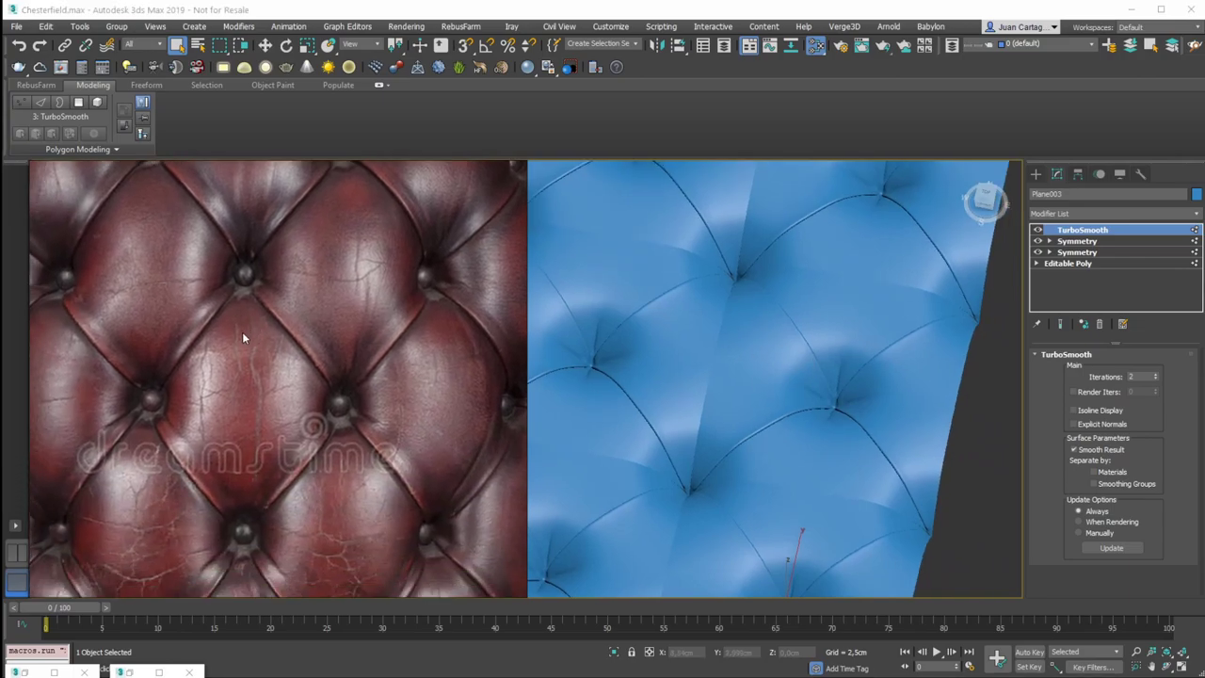
{"action": "middle_click_drag", "start_coordinate": [358, 254], "coordinate": [274, 484]}
{"action": "middle_click_drag", "start_coordinate": [761, 355], "coordinate": [811, 360], "text": "alt"}
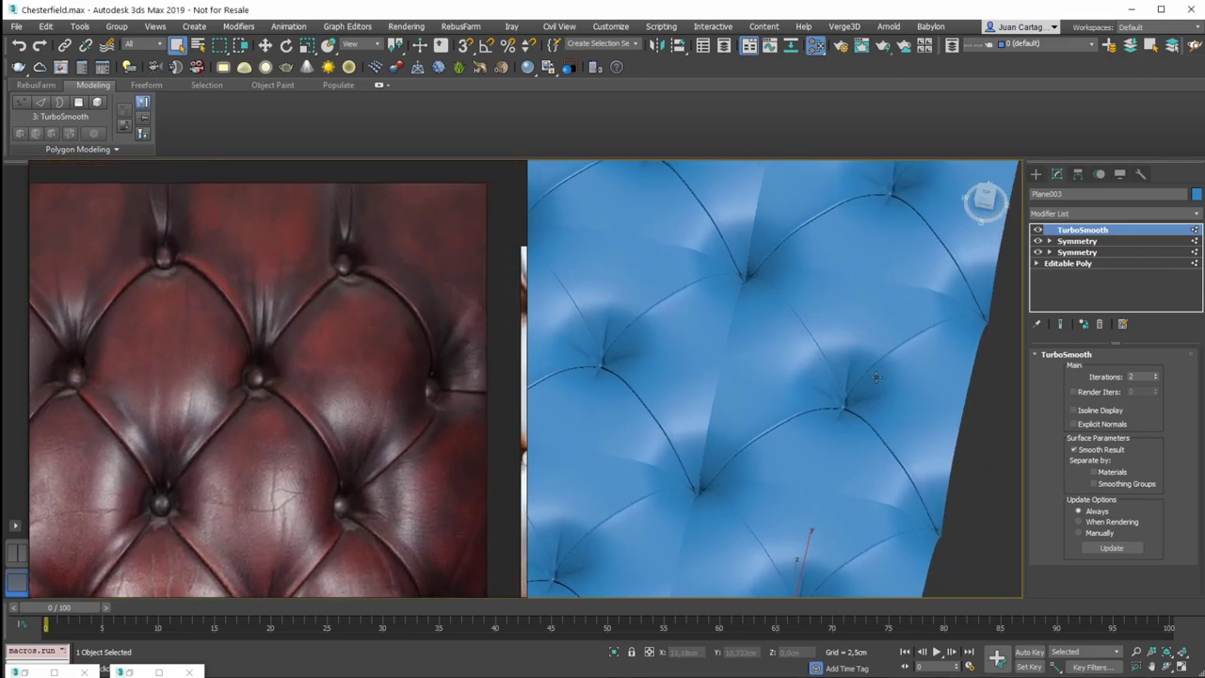
{"action": "scroll", "coordinate": [894, 393], "scroll_direction": "up", "scroll_amount": 5}
Show the mesh edges, then create an eight-sided cylinder beside the tufted panel, about 0.85 cm in radius and 1.6 cm high
{"action": "key", "text": "F4"}
{"action": "scroll", "coordinate": [877, 400], "scroll_direction": "down", "scroll_amount": 8}
{"action": "middle_click_drag", "start_coordinate": [853, 420], "coordinate": [856, 334]}
{"action": "key", "text": "t"}
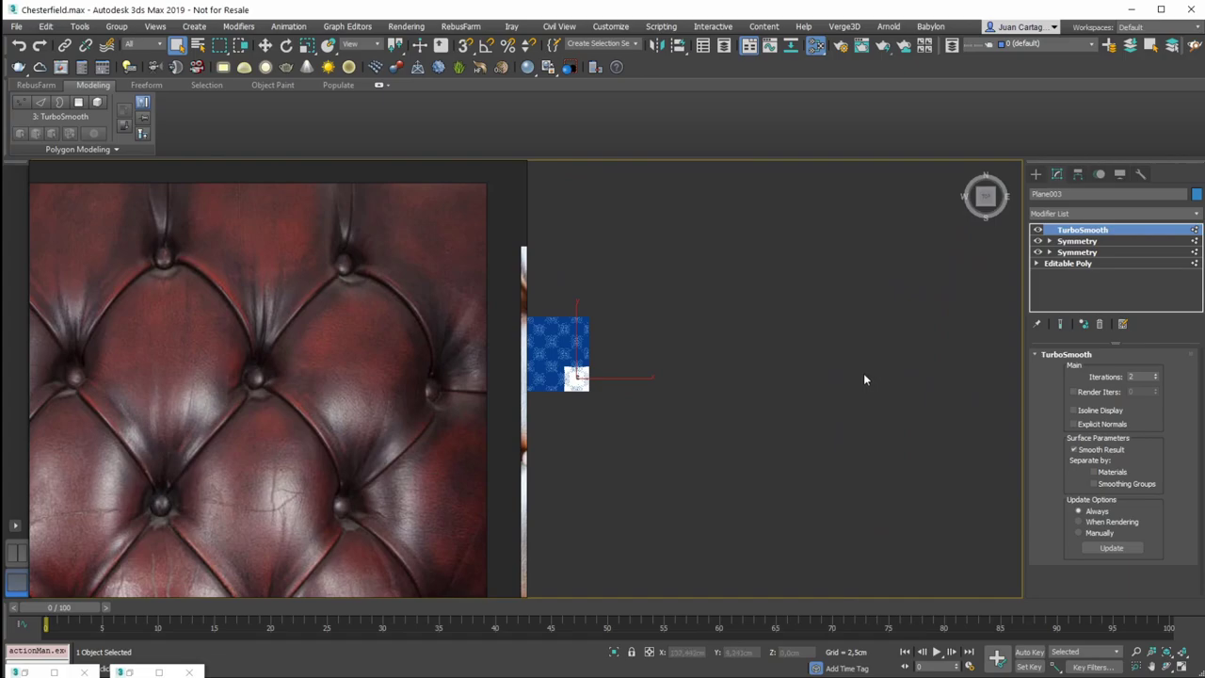
{"action": "key", "text": "z"}
{"action": "left_click", "coordinate": [1035, 174]}
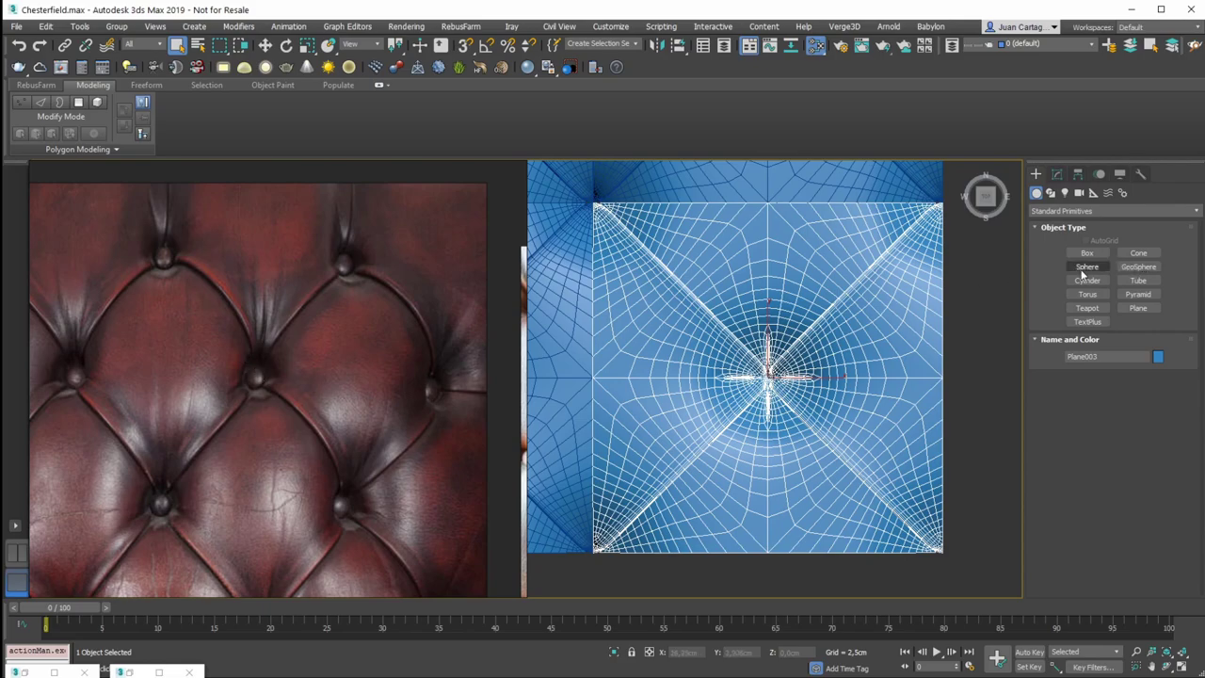
{"action": "left_click", "coordinate": [1088, 281]}
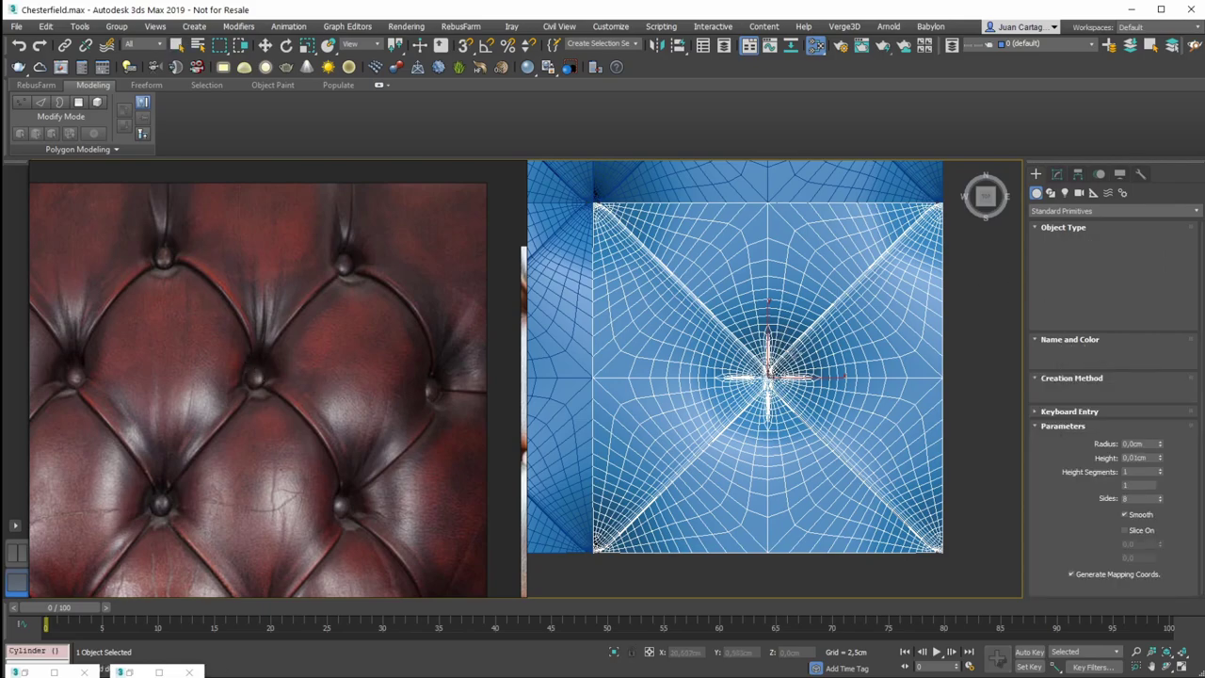
{"action": "left_click_drag", "start_coordinate": [936, 379], "coordinate": [938, 408]}
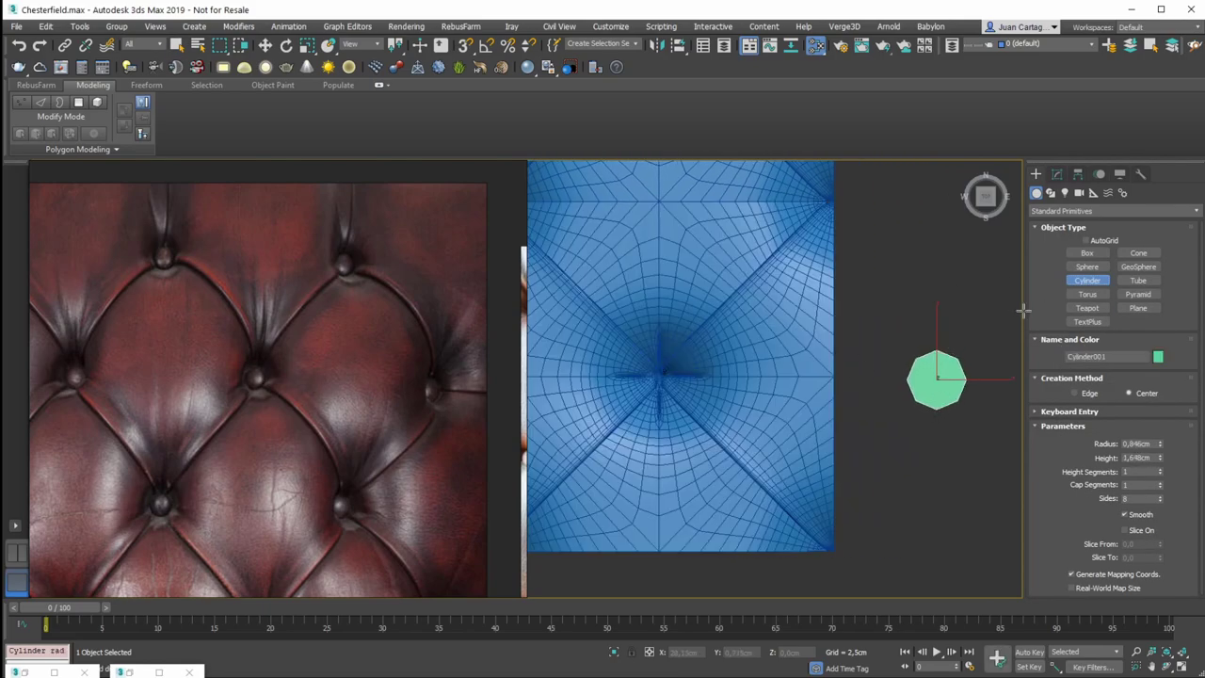
Switch off the display of the TurboSmooth modifier and both Symmetry modifiers on the tufted panel
{"action": "left_click", "coordinate": [1056, 176]}
{"action": "middle_click_drag", "start_coordinate": [892, 373], "coordinate": [902, 307], "text": "alt"}
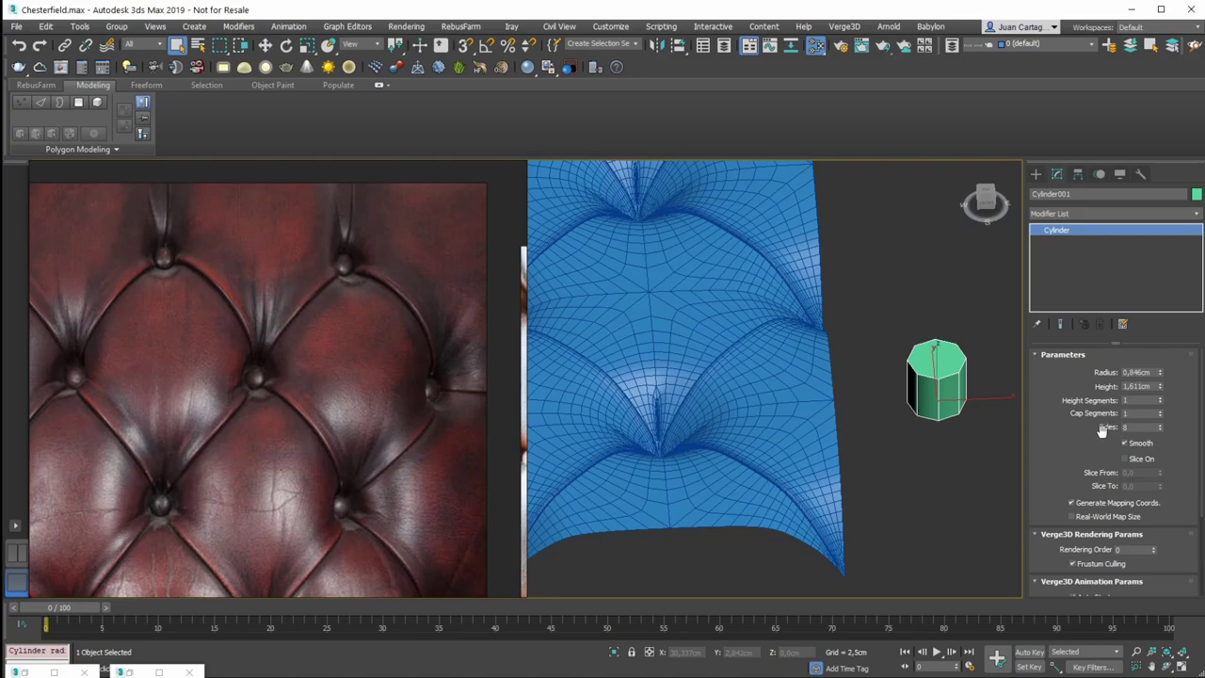
{"action": "left_click", "coordinate": [787, 370]}
{"action": "left_click", "coordinate": [1038, 230]}
{"action": "left_click", "coordinate": [1039, 251]}
{"action": "middle_click_drag", "start_coordinate": [951, 301], "coordinate": [799, 418], "text": "alt"}
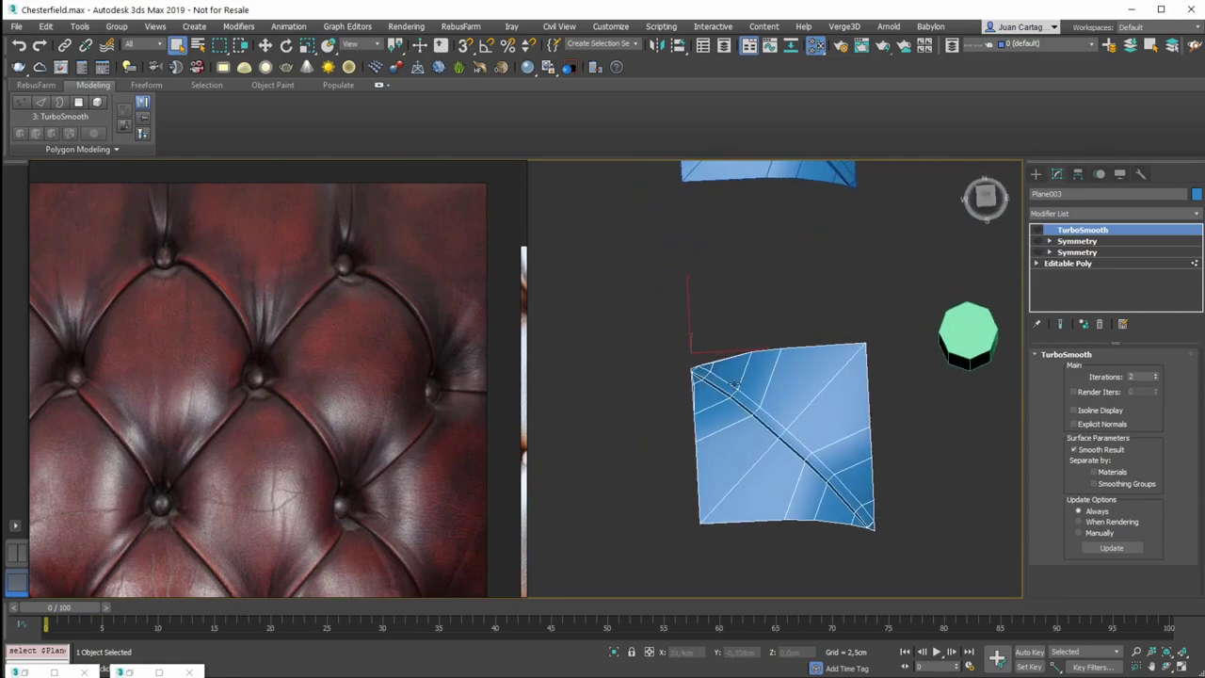
{"action": "middle_click_drag", "start_coordinate": [742, 372], "coordinate": [772, 373], "text": "alt"}
{"action": "mouse_move", "coordinate": [957, 334]}
{"action": "middle_mouse_down"}
{"action": "mouse_move", "coordinate": [920, 336]}
{"action": "mouse_move", "coordinate": [959, 308]}
{"action": "mouse_move", "coordinate": [951, 329]}
{"action": "middle_mouse_up"}
Set the cylinder's height to about 0.48 cm
{"action": "left_click", "coordinate": [922, 335]}
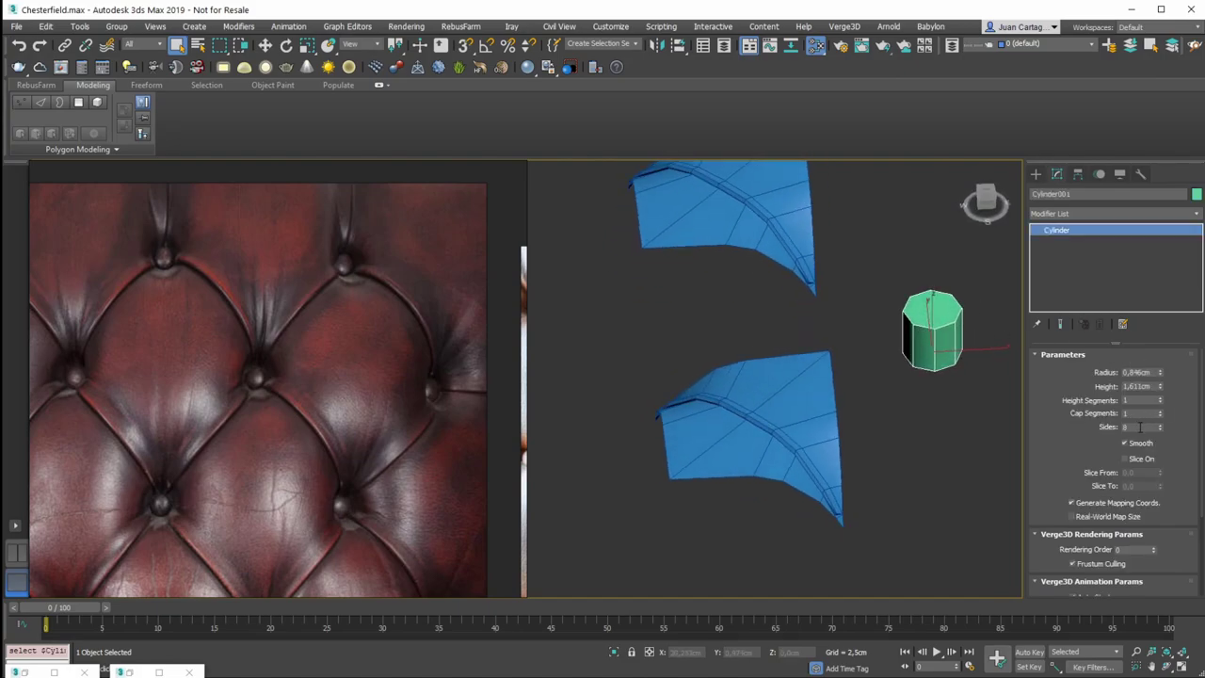
{"action": "middle_click_drag", "start_coordinate": [993, 382], "coordinate": [984, 365], "text": "alt"}
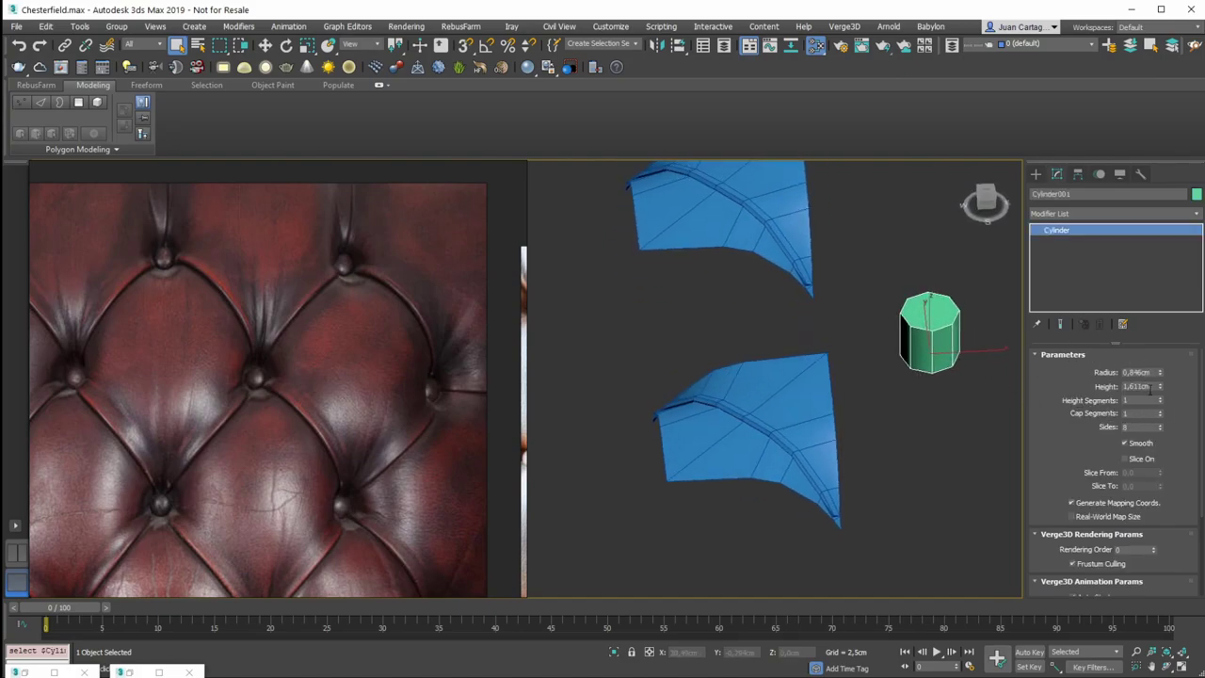
{"action": "left_click_drag", "start_coordinate": [1160, 386], "coordinate": [1159, 431]}
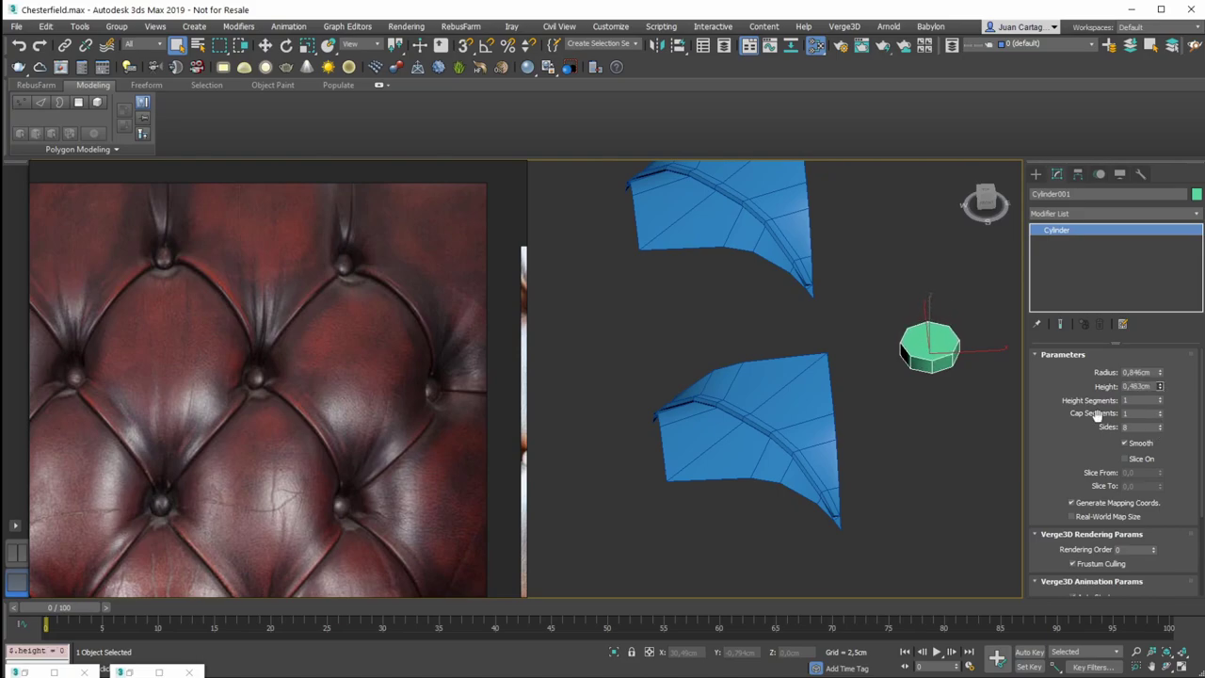
Switch both Symmetry modifiers of the tufted panel back on in the top view
{"action": "key", "text": "t"}
{"action": "key", "text": "z"}
{"action": "middle_click_drag", "start_coordinate": [917, 312], "coordinate": [945, 380]}
{"action": "key", "text": "w"}
{"action": "scroll", "coordinate": [801, 381], "scroll_direction": "down", "scroll_amount": 2}
{"action": "middle_click_drag", "start_coordinate": [799, 380], "coordinate": [884, 406]}
{"action": "scroll", "coordinate": [886, 404], "scroll_direction": "down", "scroll_amount": 1}
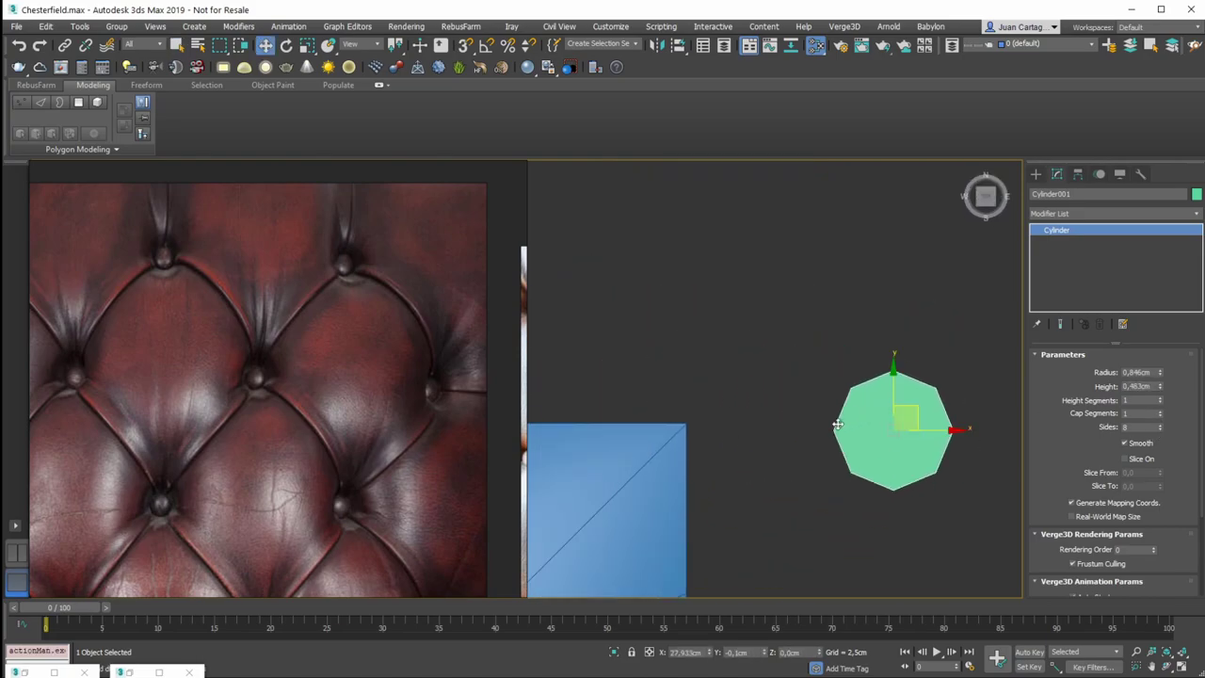
{"action": "scroll", "coordinate": [725, 455], "scroll_direction": "down", "scroll_amount": 4}
{"action": "left_click", "coordinate": [670, 482]}
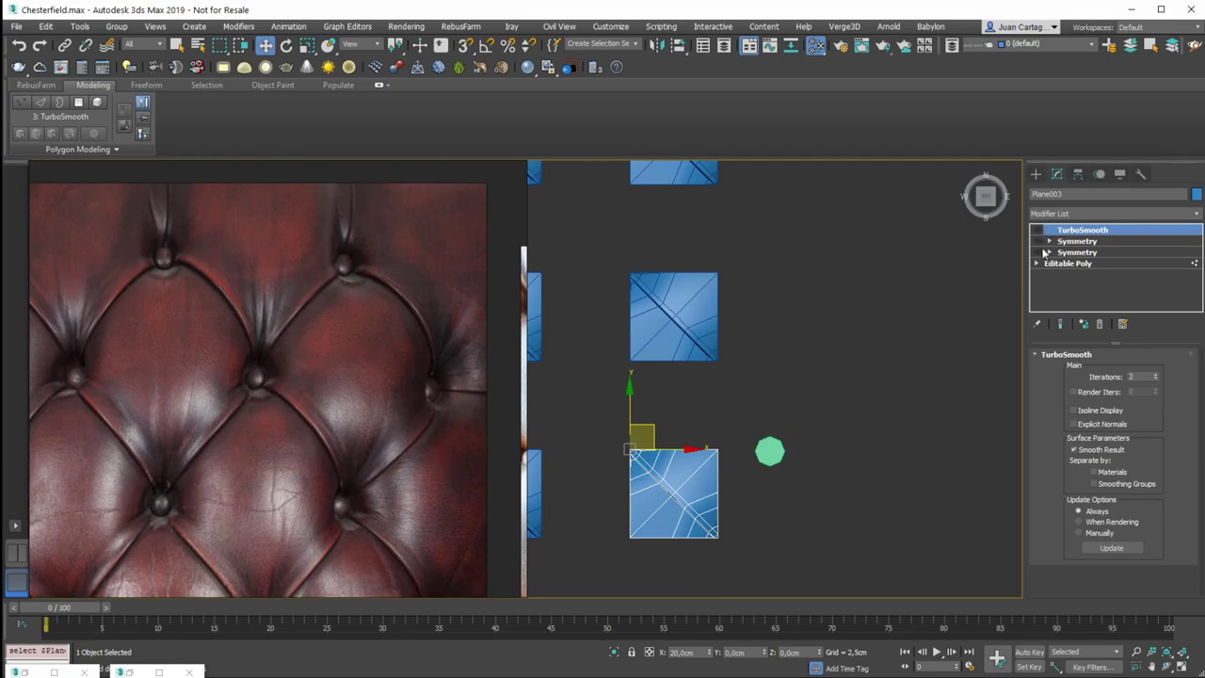
{"action": "left_click", "coordinate": [1038, 252]}
{"action": "left_click", "coordinate": [939, 303]}
Align the cylinder with the tufted panel's pivot at X 20 cm, Y 0 cm
{"action": "left_click", "coordinate": [770, 452]}
{"action": "middle_click_drag", "start_coordinate": [816, 407], "coordinate": [864, 288]}
{"action": "scroll", "coordinate": [767, 411], "scroll_direction": "up", "scroll_amount": 2}
{"action": "scroll", "coordinate": [861, 277], "scroll_direction": "down", "scroll_amount": 1}
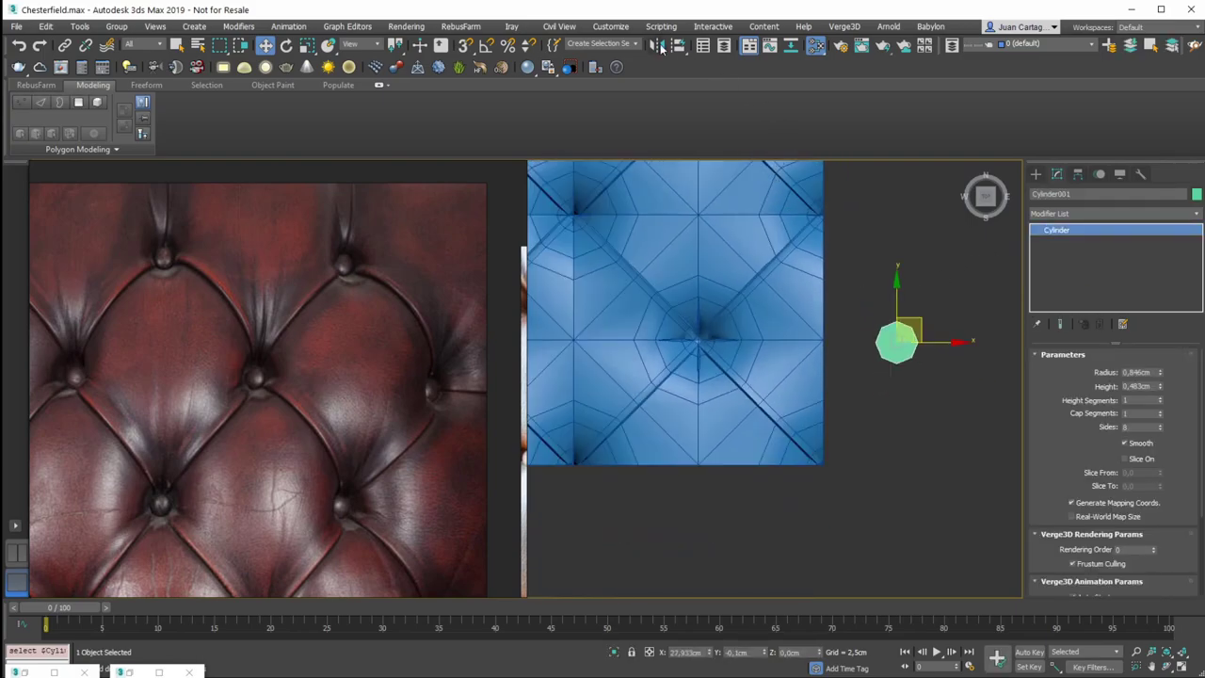
{"action": "left_click", "coordinate": [678, 47]}
{"action": "left_click", "coordinate": [749, 330]}
Lower the cylinder into the central button recess, to a Z position of about -1.87 cm
{"action": "mouse_move", "coordinate": [708, 326]}
{"action": "middle_mouse_down"}
{"action": "mouse_move", "coordinate": [742, 334]}
{"action": "mouse_move", "coordinate": [734, 285]}
{"action": "mouse_move", "coordinate": [698, 324]}
{"action": "middle_mouse_up"}
{"action": "scroll", "coordinate": [737, 327], "scroll_direction": "up", "scroll_amount": 4}
{"action": "left_click_drag", "start_coordinate": [700, 328], "coordinate": [718, 417]}
{"action": "mouse_move", "coordinate": [719, 417]}
{"action": "middle_mouse_down"}
{"action": "mouse_move", "coordinate": [737, 398]}
{"action": "mouse_move", "coordinate": [719, 415]}
{"action": "middle_mouse_up"}
{"action": "scroll", "coordinate": [737, 398], "scroll_direction": "up", "scroll_amount": 4}
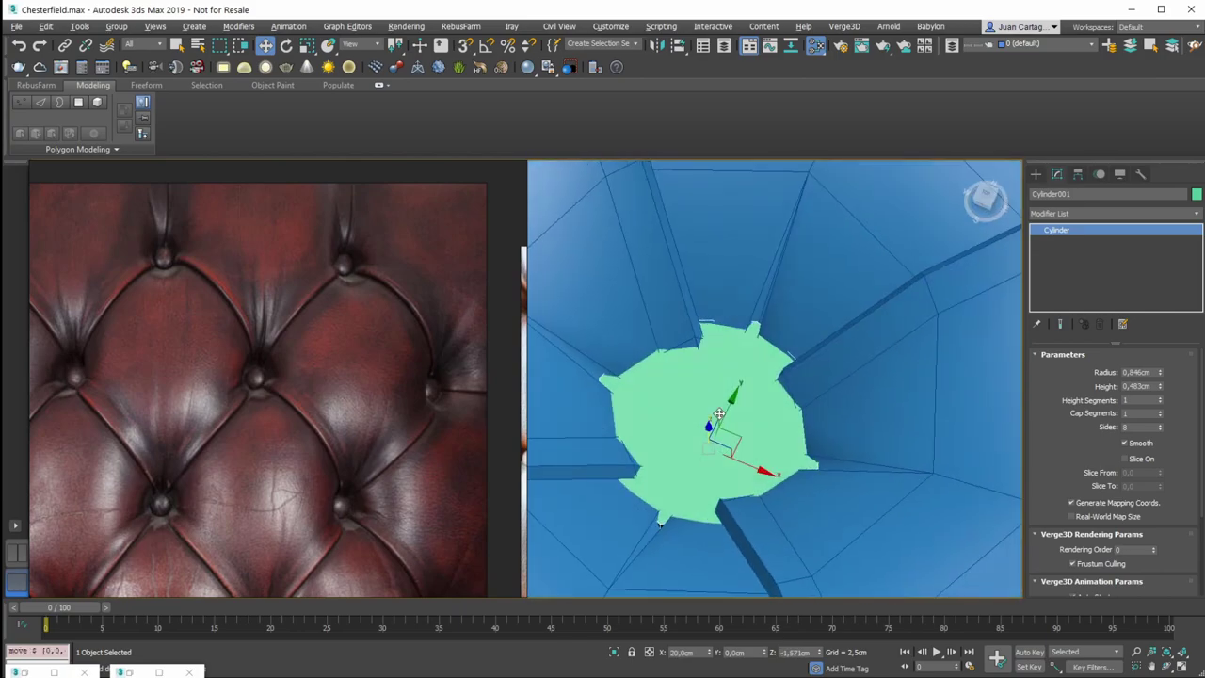
Set the cylinder's radius to about 0.56 cm and place it at about -1.57 cm in Z
{"action": "left_click_drag", "start_coordinate": [1160, 375], "coordinate": [1154, 391]}
{"action": "middle_click_drag", "start_coordinate": [719, 442], "coordinate": [807, 395], "text": "alt"}
{"action": "scroll", "coordinate": [745, 408], "scroll_direction": "up", "scroll_amount": 3}
{"action": "key", "text": "F3"}
{"action": "key", "text": "F3"}
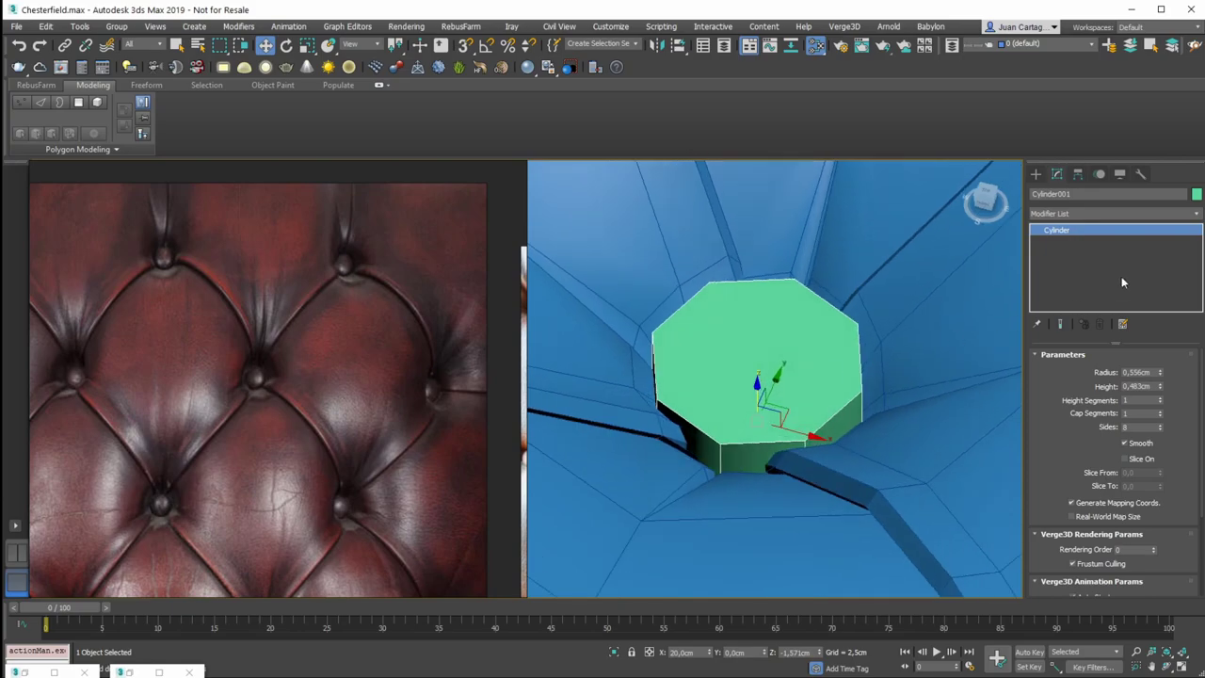
Convert the cylinder to an Editable Poly
{"action": "right_click", "coordinate": [854, 313]}
{"action": "mouse_move", "coordinate": [928, 467]}
{"action": "left_click", "coordinate": [988, 472]}
Switch off both Symmetry modifiers of the tufted panel so only its base quarter is shown beside the cylinder
{"action": "key", "text": "t"}
{"action": "scroll", "coordinate": [799, 328], "scroll_direction": "down", "scroll_amount": 10}
{"action": "middle_click_drag", "start_coordinate": [799, 329], "coordinate": [763, 317]}
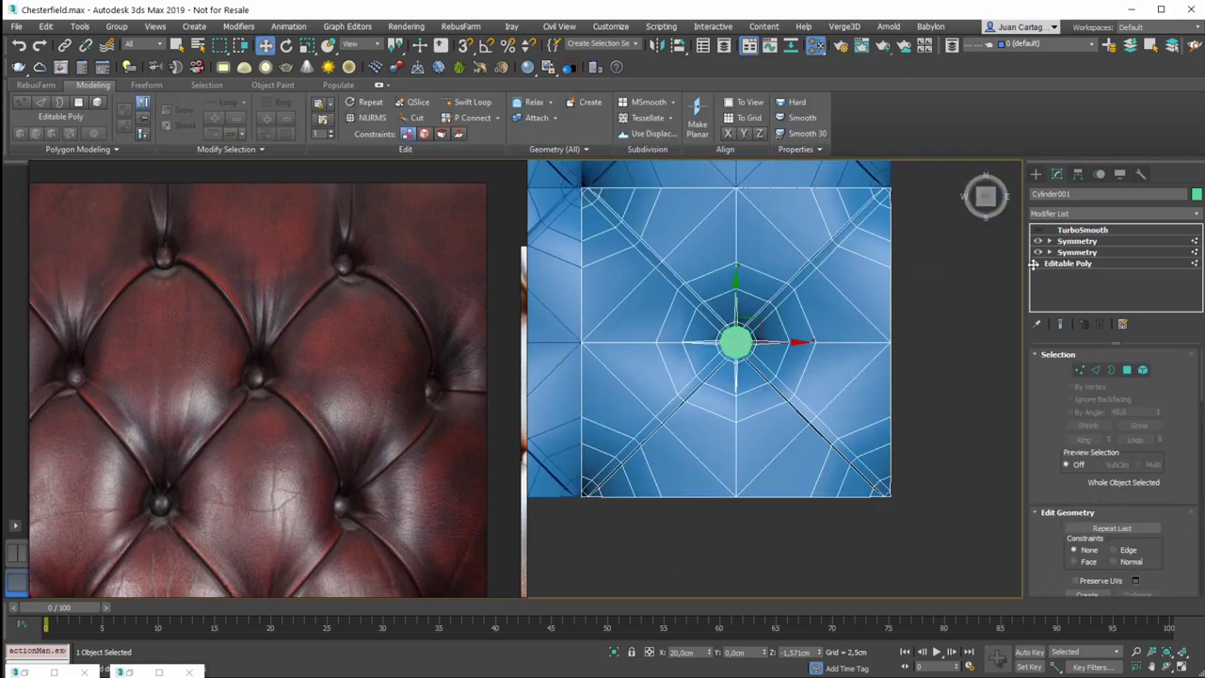
{"action": "left_click", "coordinate": [1045, 242]}
{"action": "left_click", "coordinate": [1037, 241]}
{"action": "left_click", "coordinate": [1037, 252]}
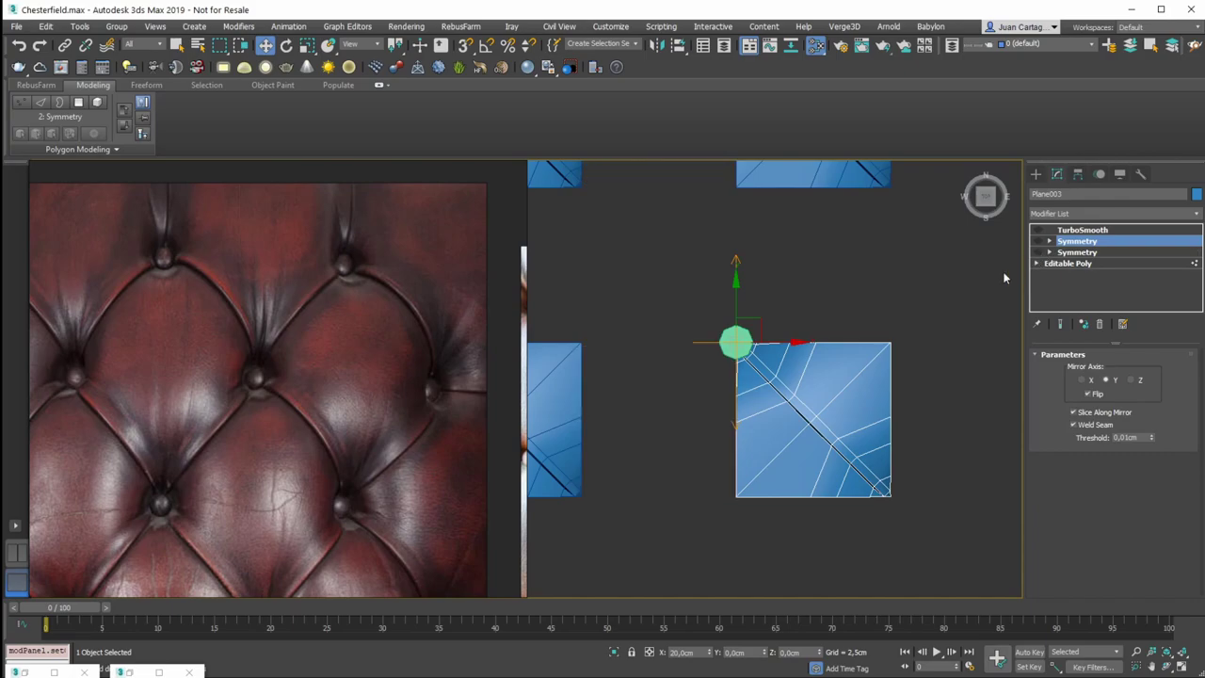
{"action": "left_click", "coordinate": [908, 306]}
{"action": "left_click", "coordinate": [796, 378]}
{"action": "scroll", "coordinate": [715, 362], "scroll_direction": "up", "scroll_amount": 5}
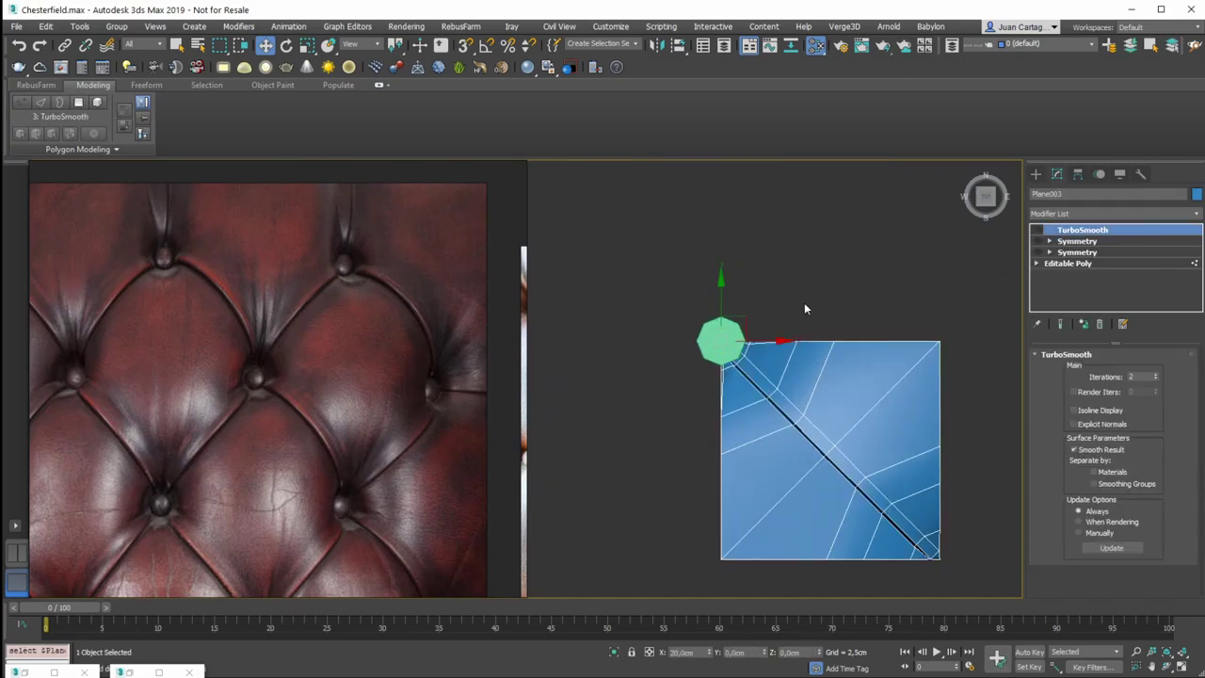
Connect the cylinder's two opposite vertices on the Y axis with an edge across each cap
{"action": "left_click", "coordinate": [720, 358]}
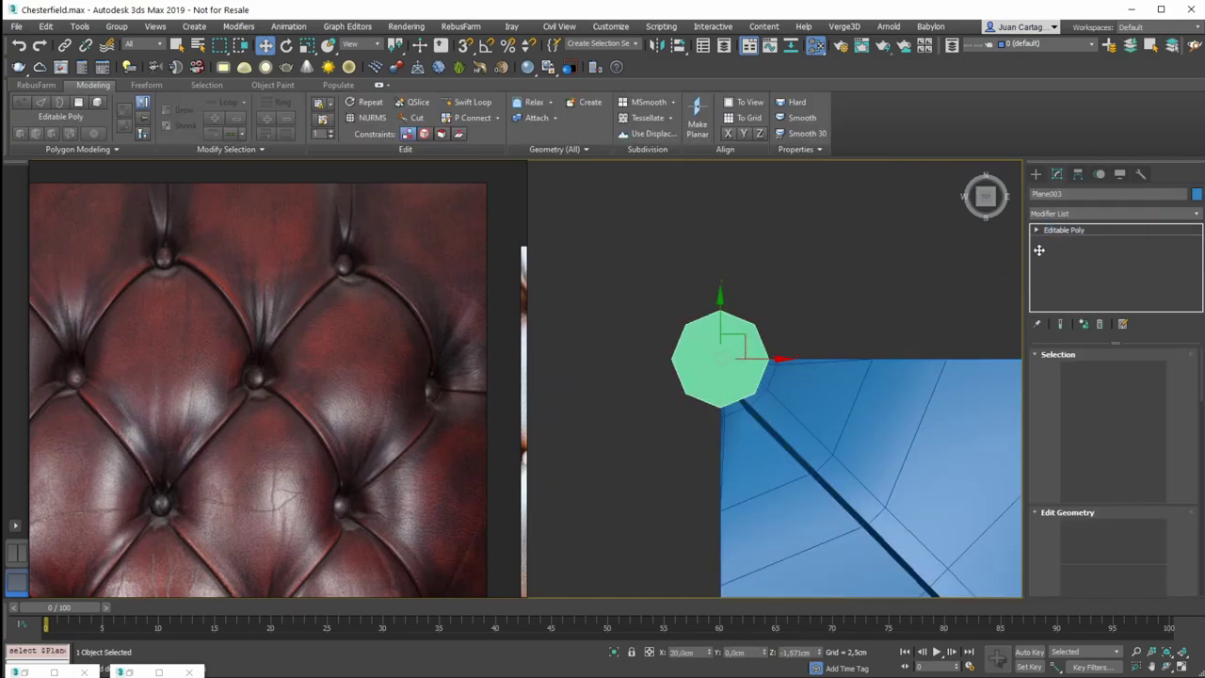
{"action": "left_click", "coordinate": [1080, 370]}
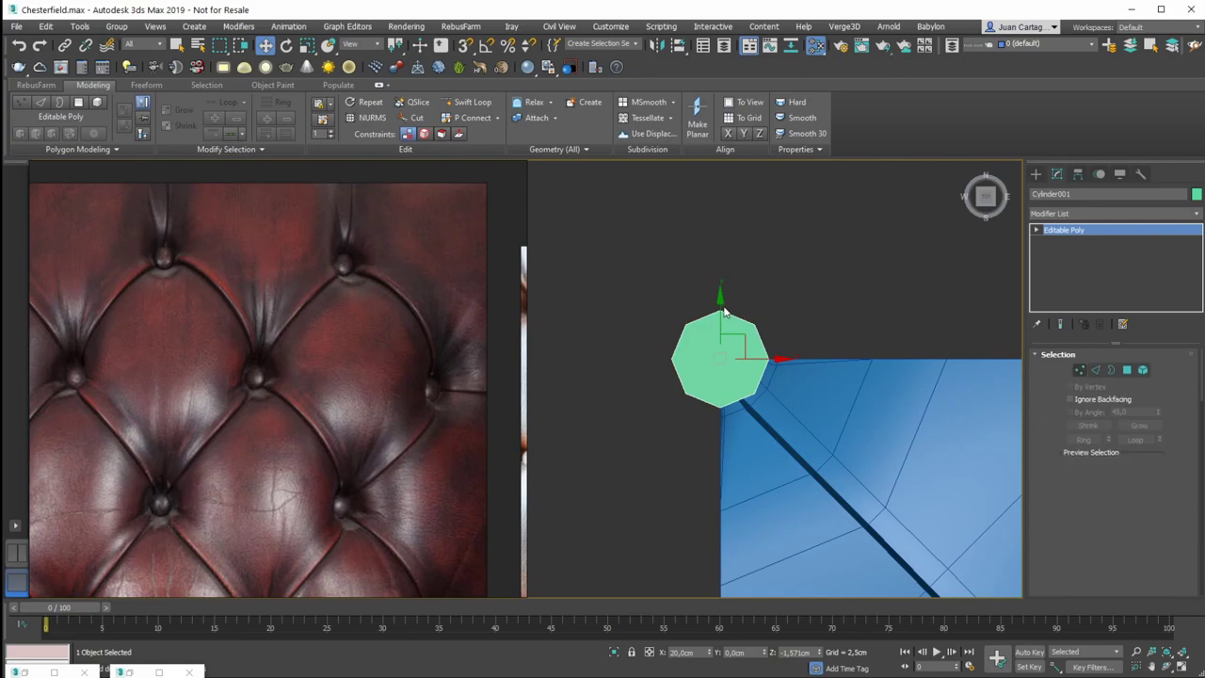
{"action": "key", "text": "F3"}
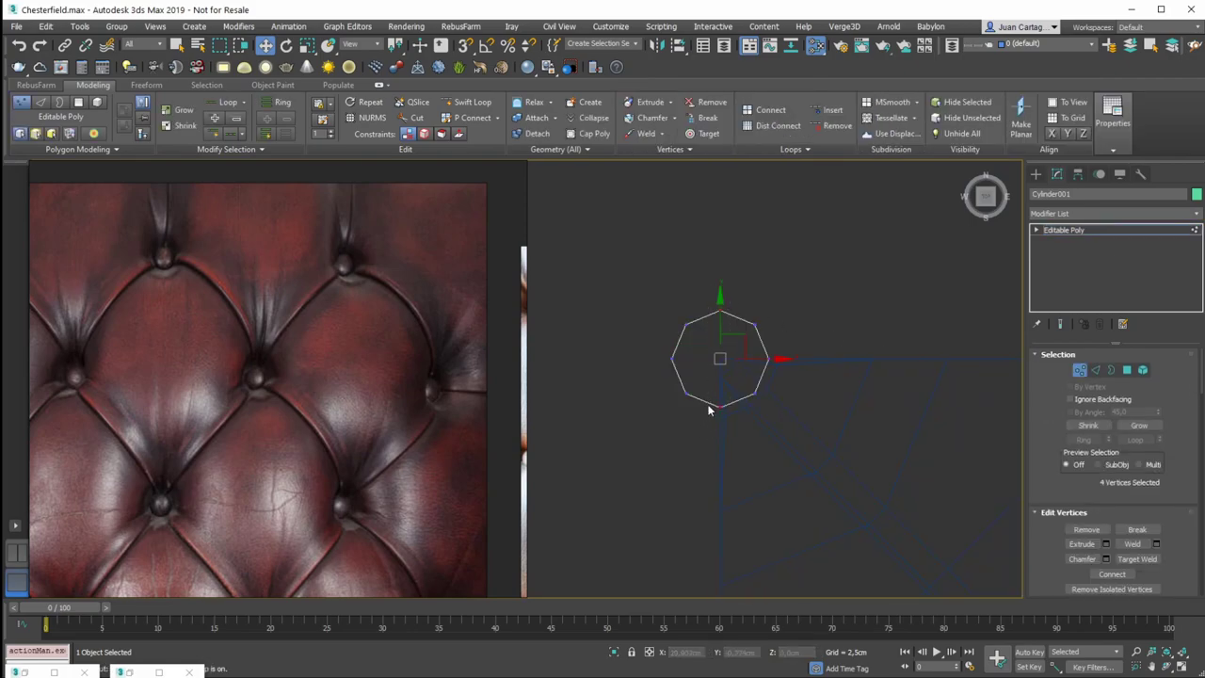
{"action": "scroll", "coordinate": [723, 367], "scroll_direction": "up", "scroll_amount": 3}
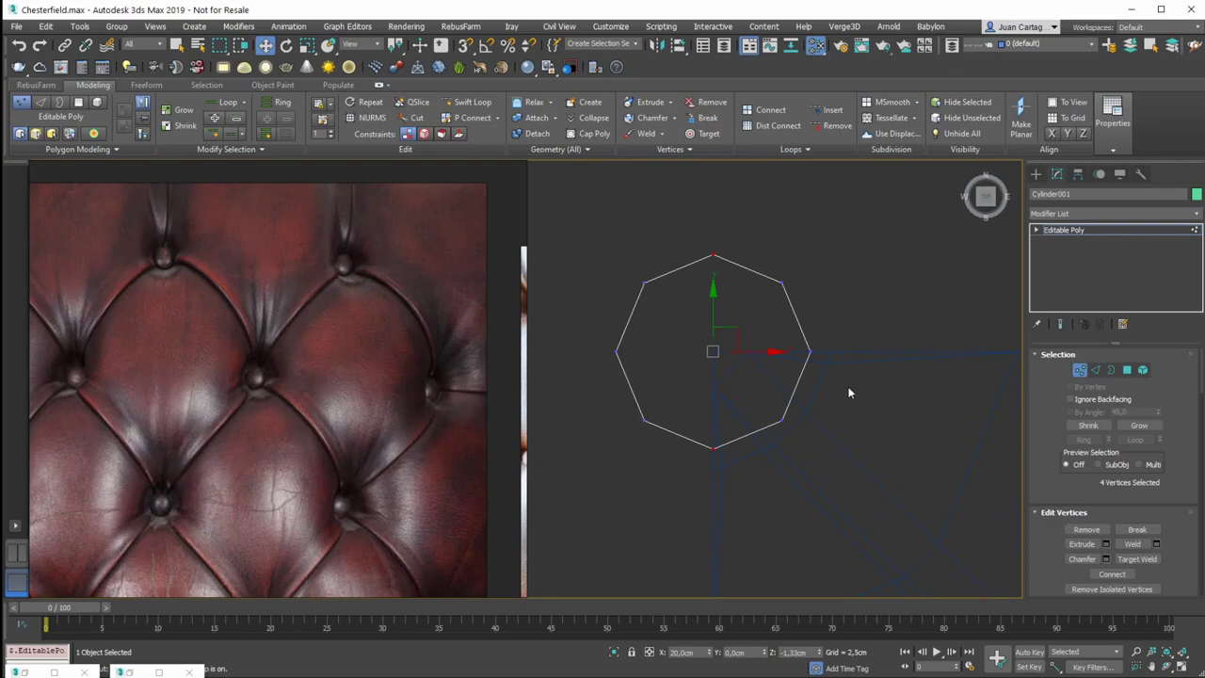
{"action": "right_click", "coordinate": [691, 348]}
{"action": "left_click", "coordinate": [673, 397]}
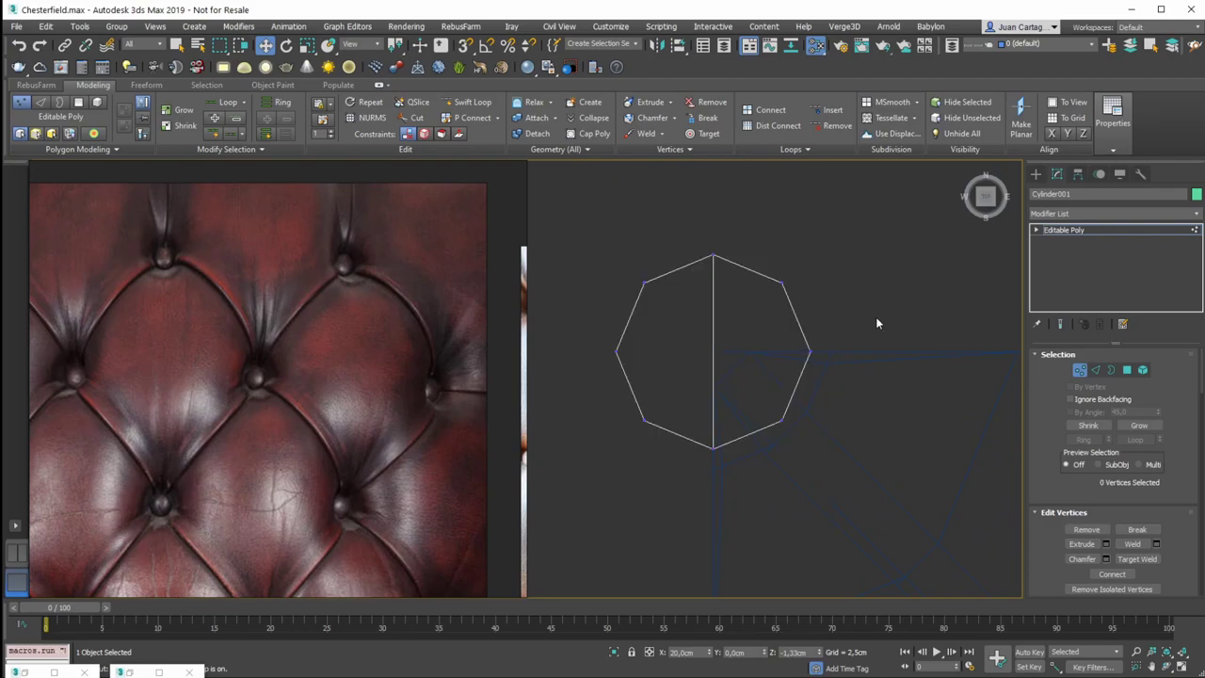
{"action": "key", "text": "F3"}
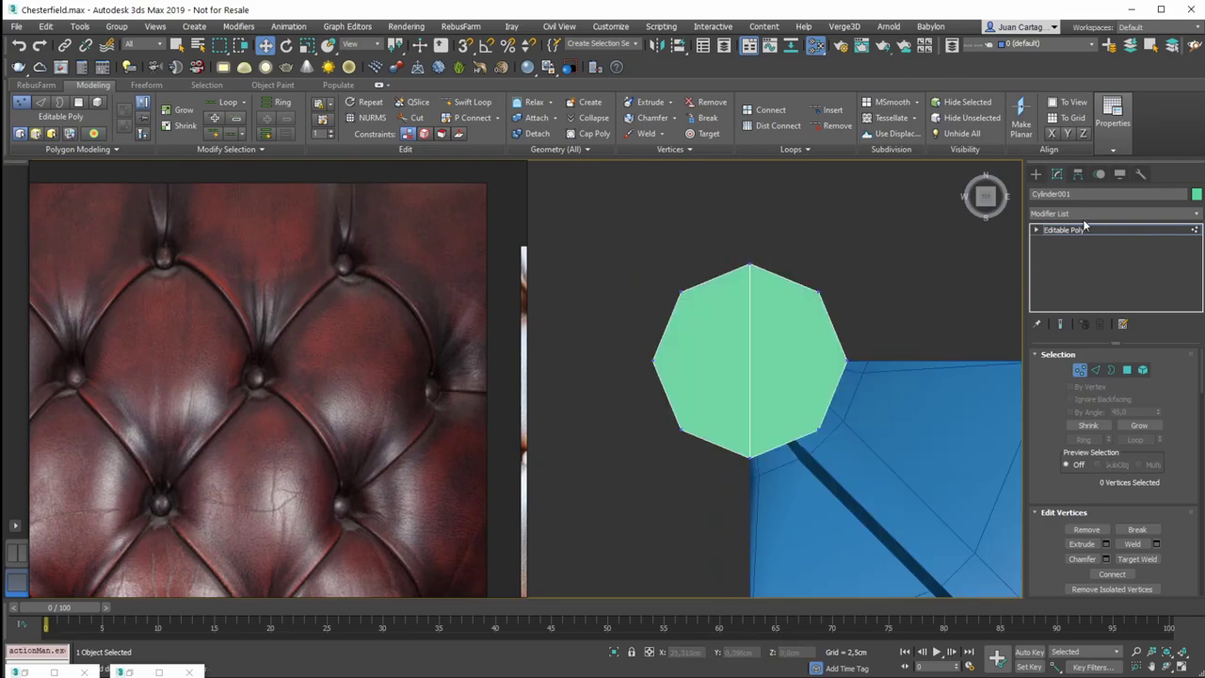
Add a Symmetry modifier to the cylinder with Y as the mirror axis
{"action": "left_click", "coordinate": [1082, 228]}
{"action": "left_click", "coordinate": [1087, 214]}
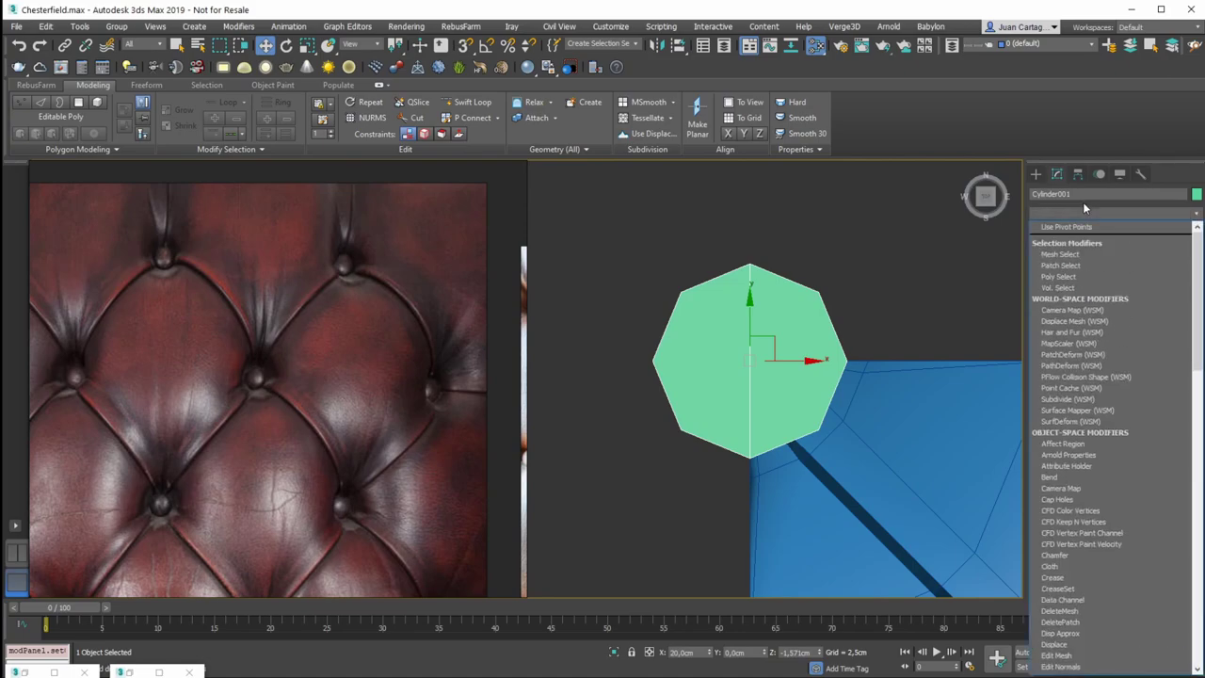
{"action": "type", "text": "sym"}
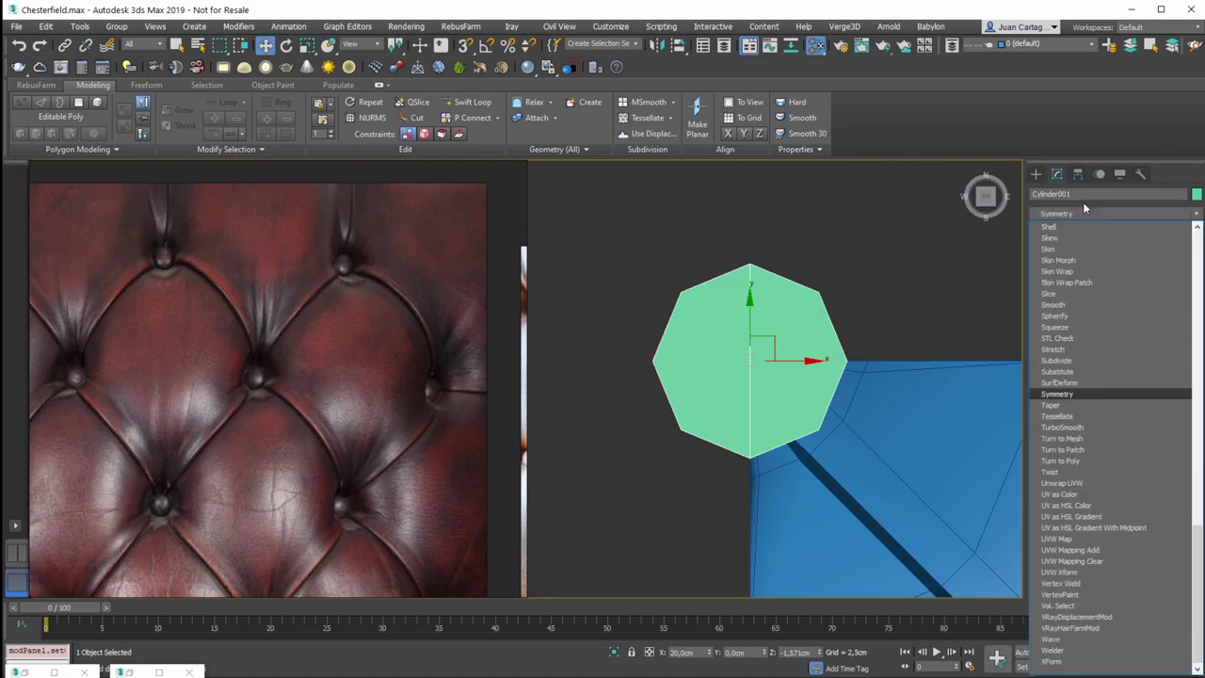
{"action": "key", "text": "Return"}
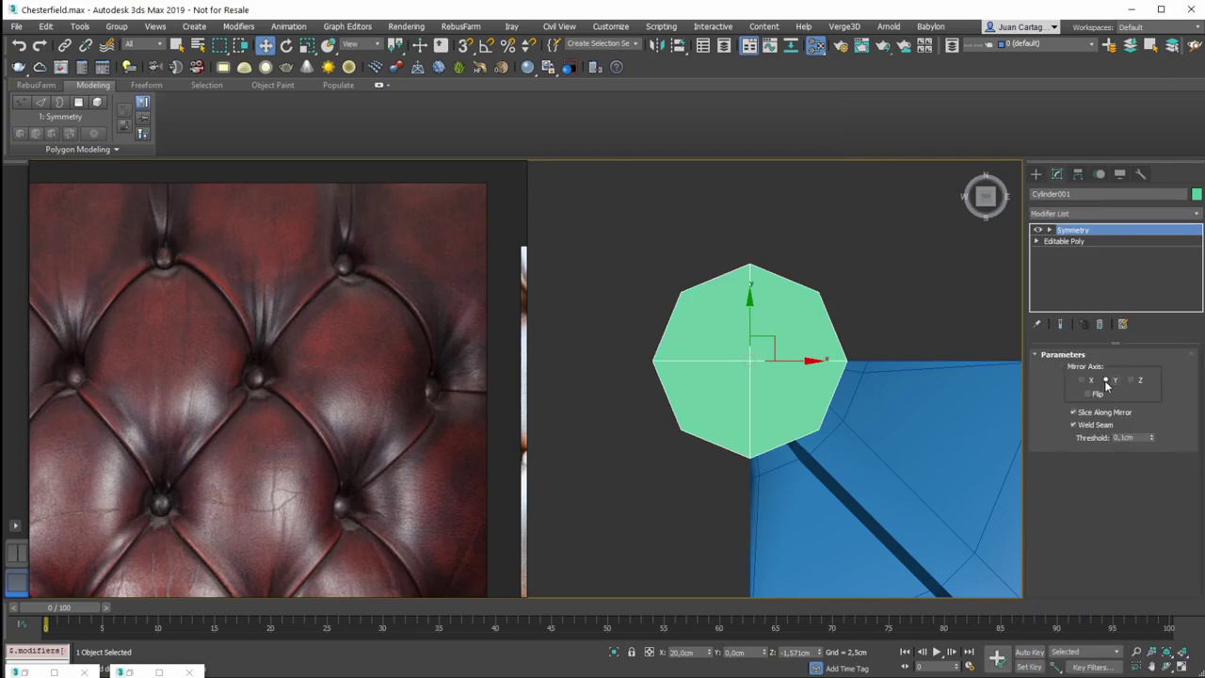
{"action": "mouse_move", "coordinate": [793, 370]}
{"action": "middle_mouse_down", "text": "alt"}
{"action": "mouse_move", "coordinate": [772, 352]}
{"action": "mouse_move", "coordinate": [804, 210]}
{"action": "mouse_move", "coordinate": [775, 381]}
{"action": "middle_mouse_up", "text": "alt"}
Add an Edit Poly modifier above the cylinder's Symmetry modifier
{"action": "key", "text": "t"}
{"action": "middle_click_drag", "start_coordinate": [751, 336], "coordinate": [968, 352]}
{"action": "scroll", "coordinate": [757, 399], "scroll_direction": "up", "scroll_amount": 8}
{"action": "scroll", "coordinate": [786, 379], "scroll_direction": "up", "scroll_amount": 3}
{"action": "middle_click_drag", "start_coordinate": [801, 371], "coordinate": [842, 231], "text": "alt"}
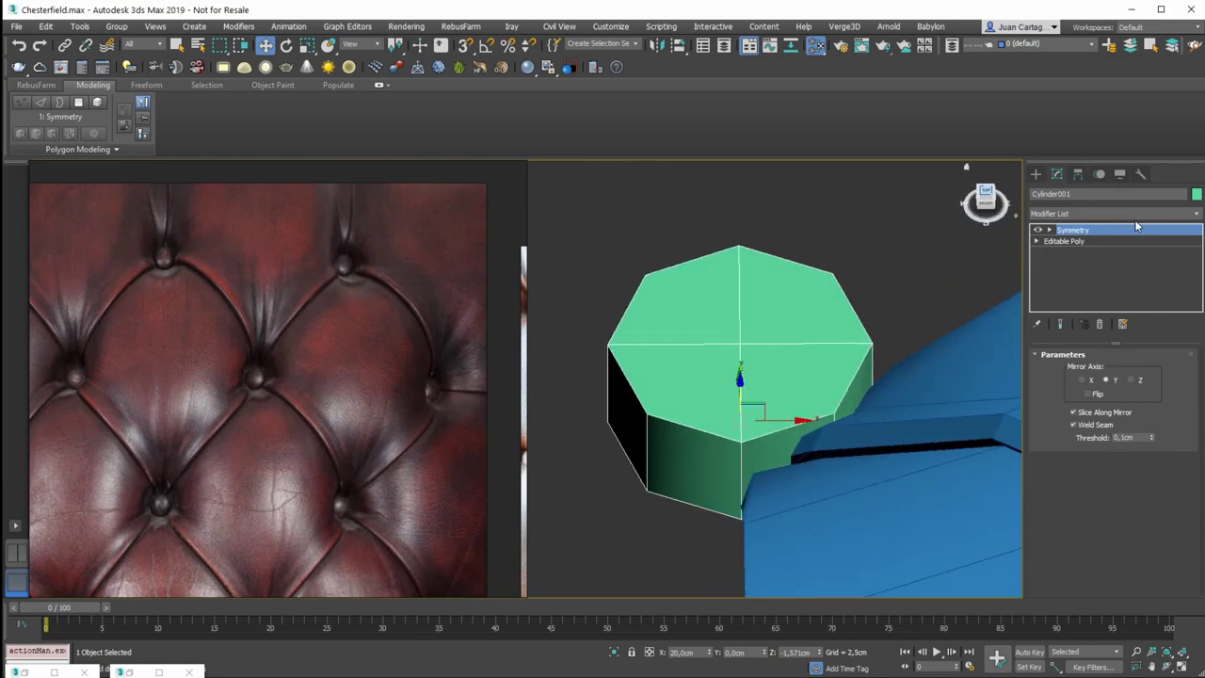
{"action": "left_click", "coordinate": [1103, 211]}
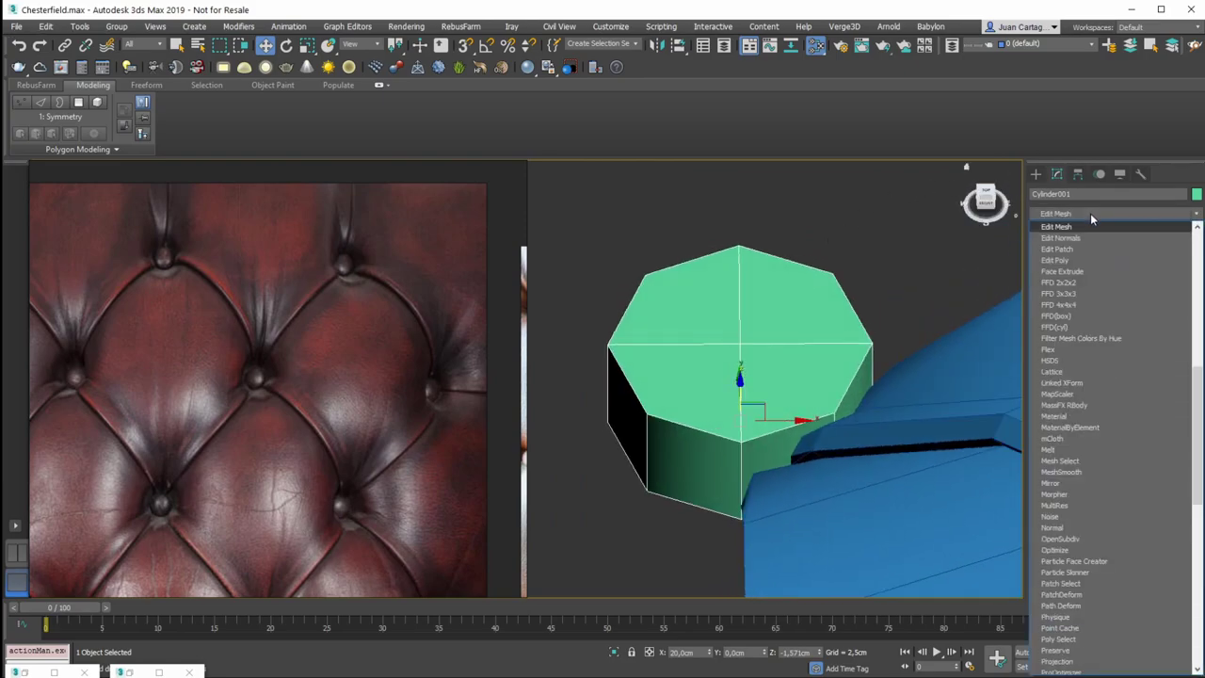
{"action": "left_click", "coordinate": [1080, 259]}
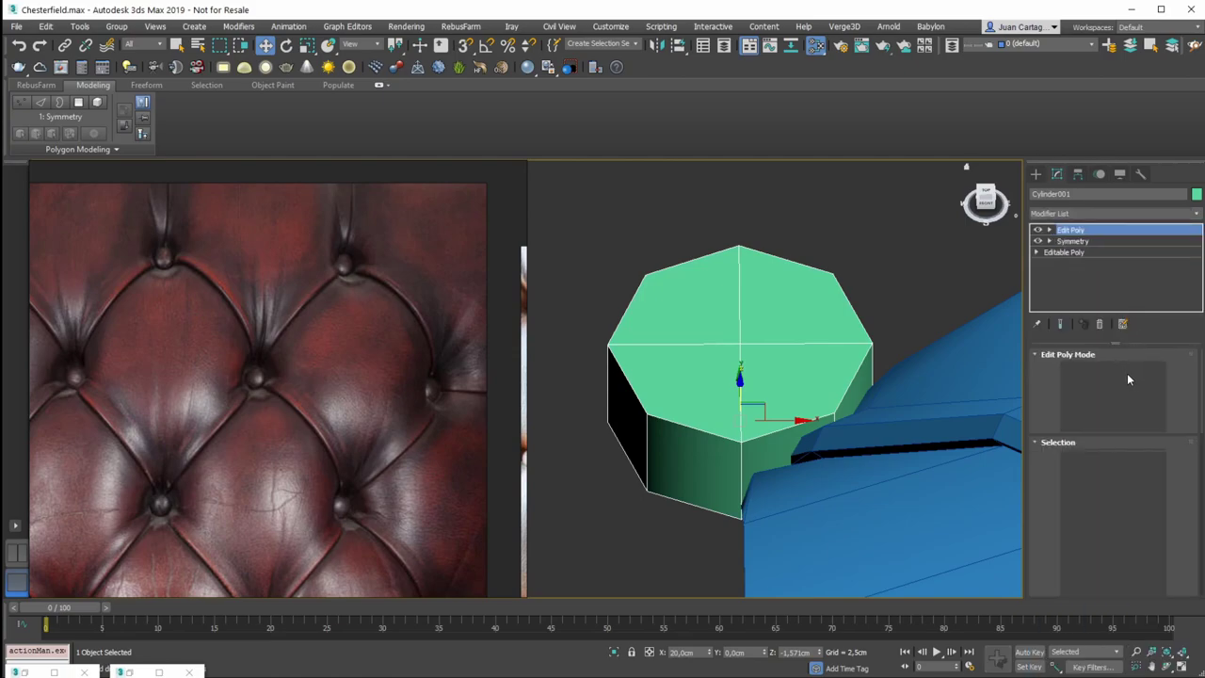
Select the four polygons of the cylinder's top cap at polygon level
{"action": "left_click", "coordinate": [1127, 458]}
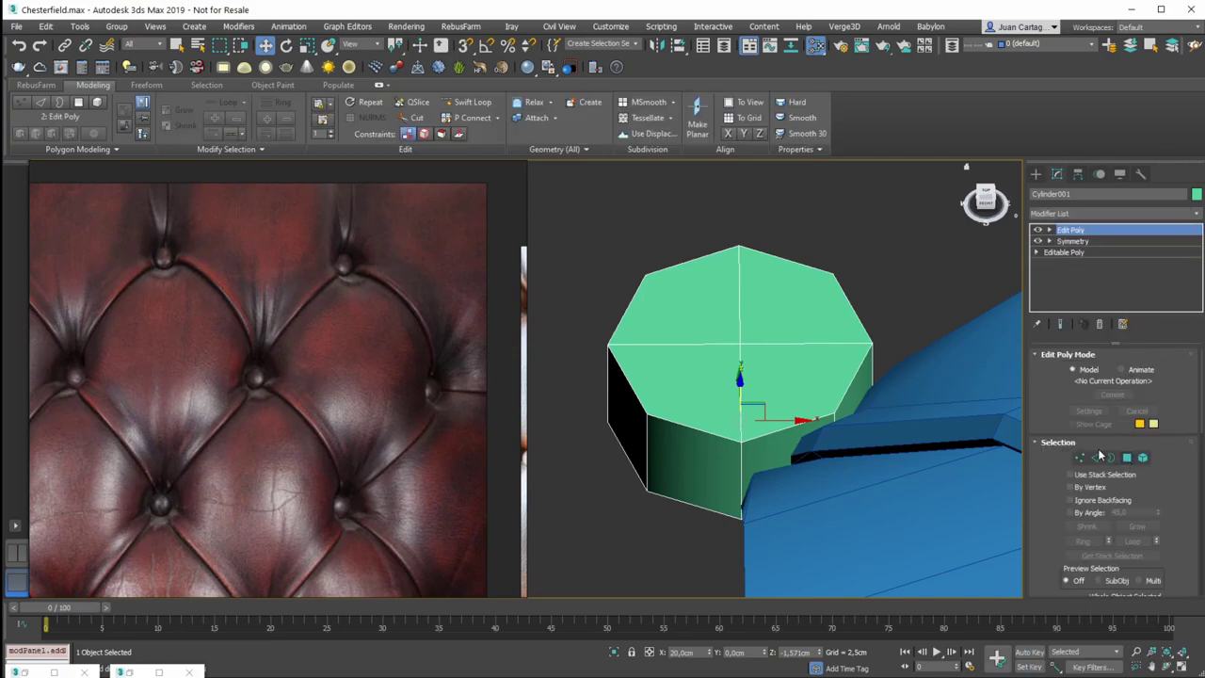
{"action": "key", "text": "q"}
{"action": "left_click", "coordinate": [758, 327]}
{"action": "key", "text": "t"}
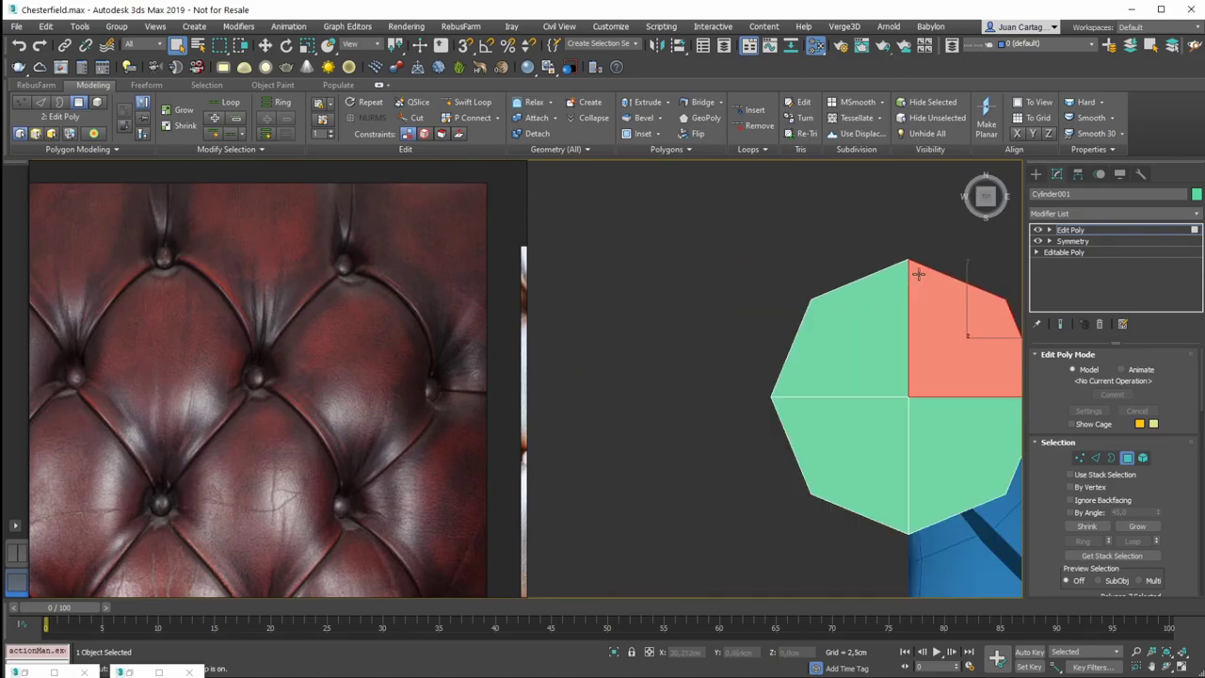
{"action": "left_click_drag", "start_coordinate": [940, 370], "coordinate": [890, 414]}
{"action": "mouse_move", "coordinate": [894, 405]}
{"action": "middle_mouse_down", "text": "alt"}
{"action": "mouse_move", "coordinate": [847, 326]}
{"action": "mouse_move", "coordinate": [853, 298]}
{"action": "middle_mouse_up", "text": "alt"}
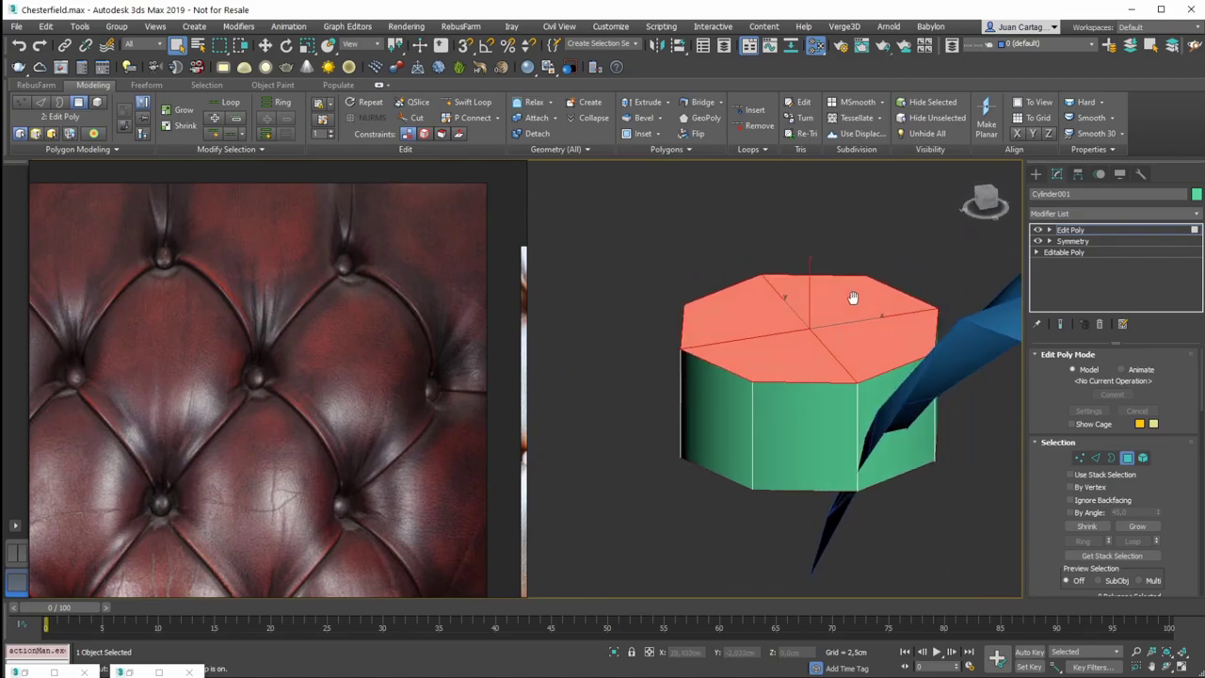
Add a Chamfer modifier to the cylinder above Edit Poly and set its amount to 0.14 cm
{"action": "left_click", "coordinate": [1126, 211]}
{"action": "type", "text": "ch"}
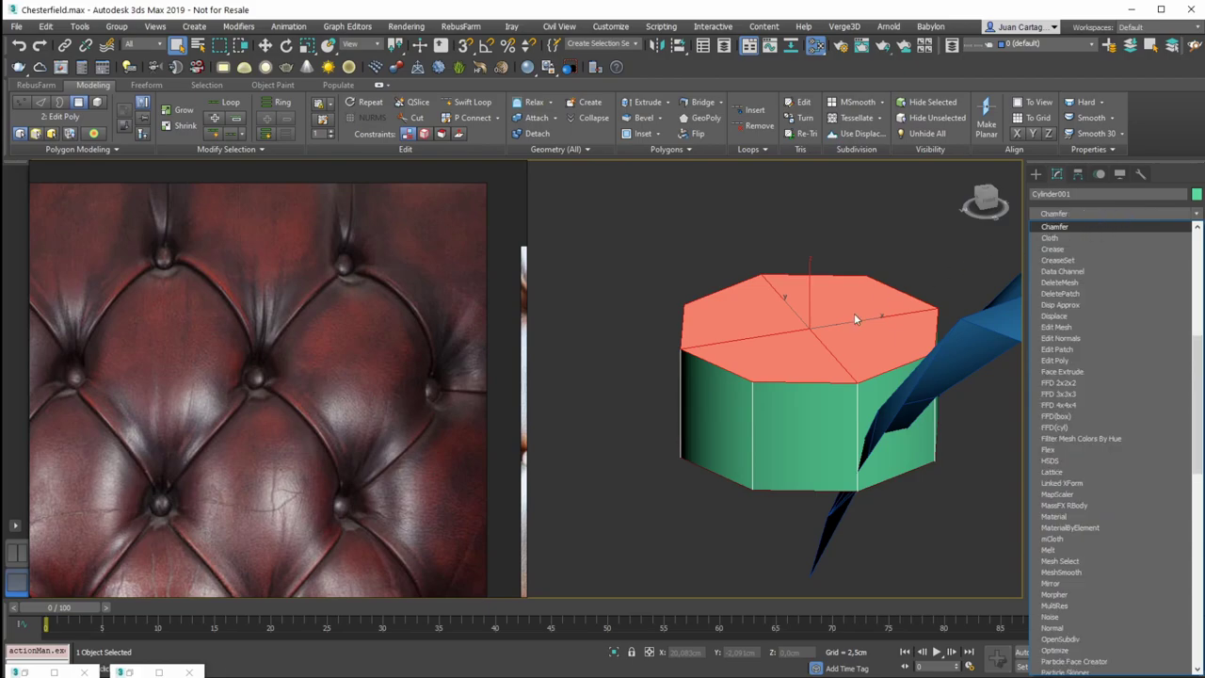
{"action": "key", "text": "Return"}
{"action": "middle_click_drag", "start_coordinate": [896, 343], "coordinate": [796, 328]}
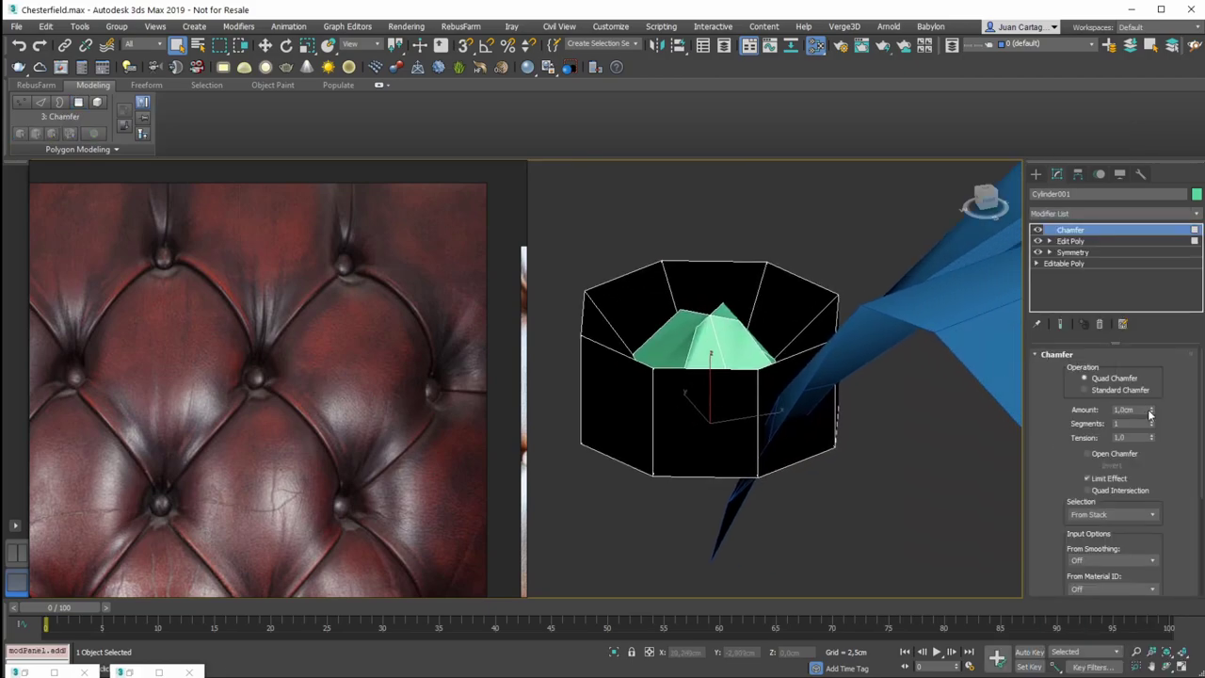
{"action": "right_click", "coordinate": [1151, 410]}
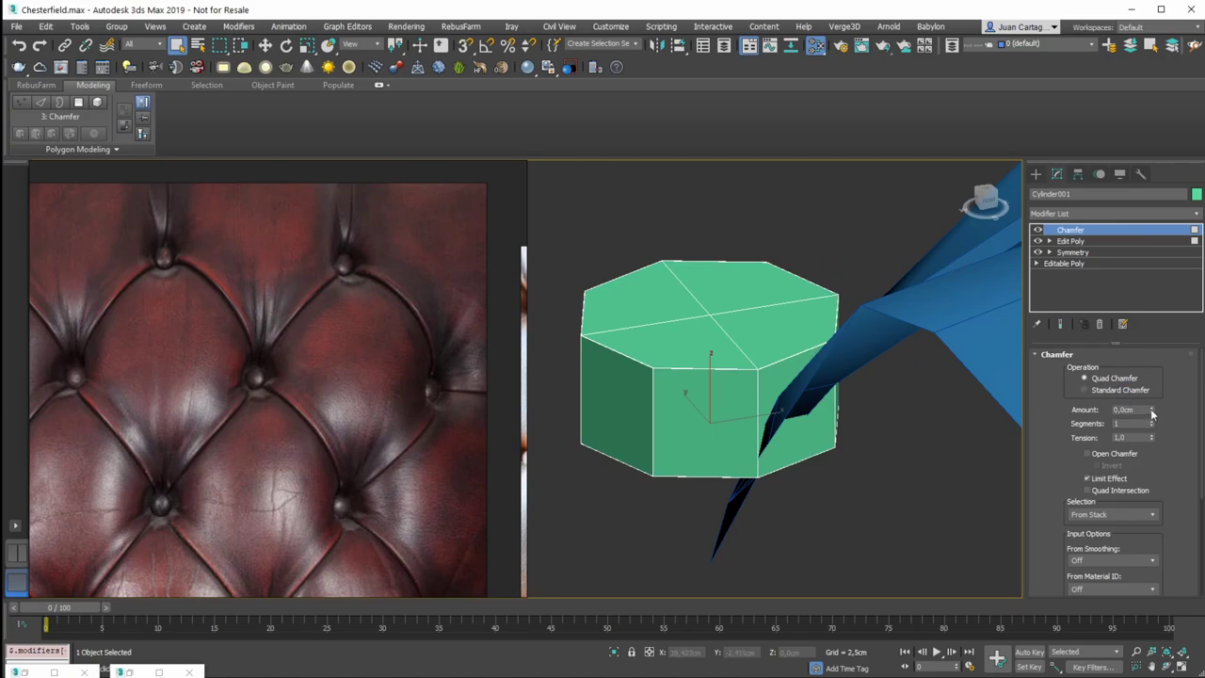
{"action": "left_click_drag", "start_coordinate": [1153, 412], "coordinate": [1152, 402]}
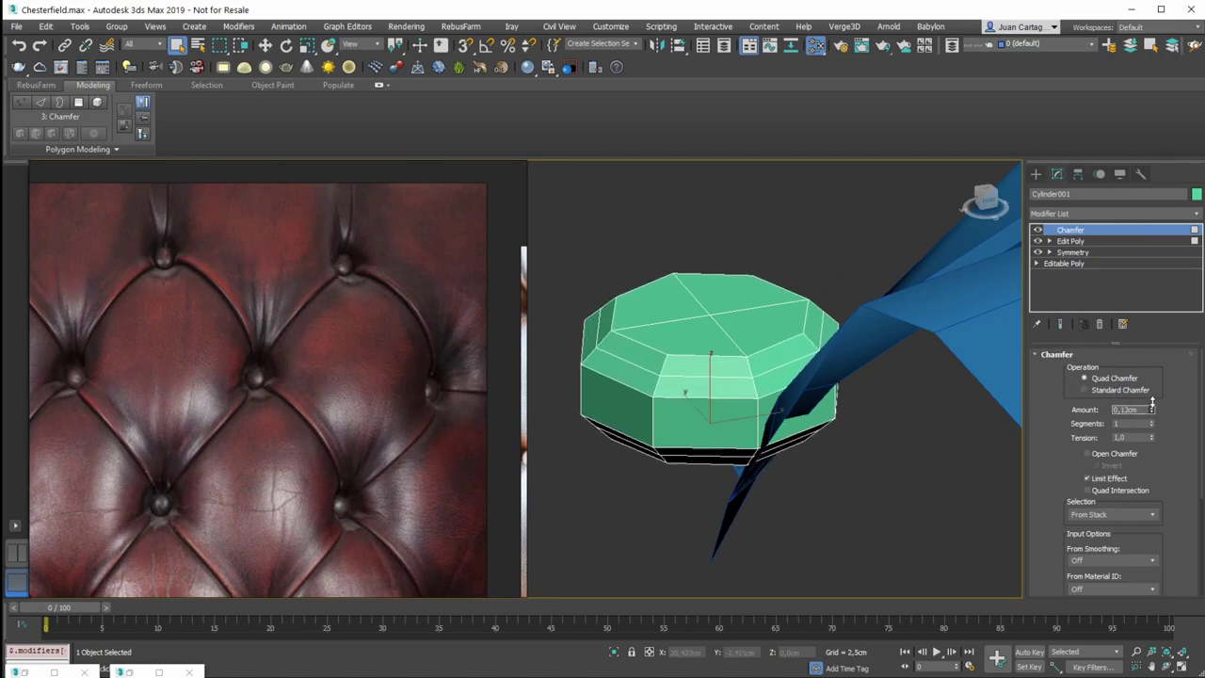
{"action": "middle_click_drag", "start_coordinate": [714, 329], "coordinate": [767, 321], "text": "alt"}
{"action": "scroll", "coordinate": [708, 353], "scroll_direction": "up", "scroll_amount": 2}
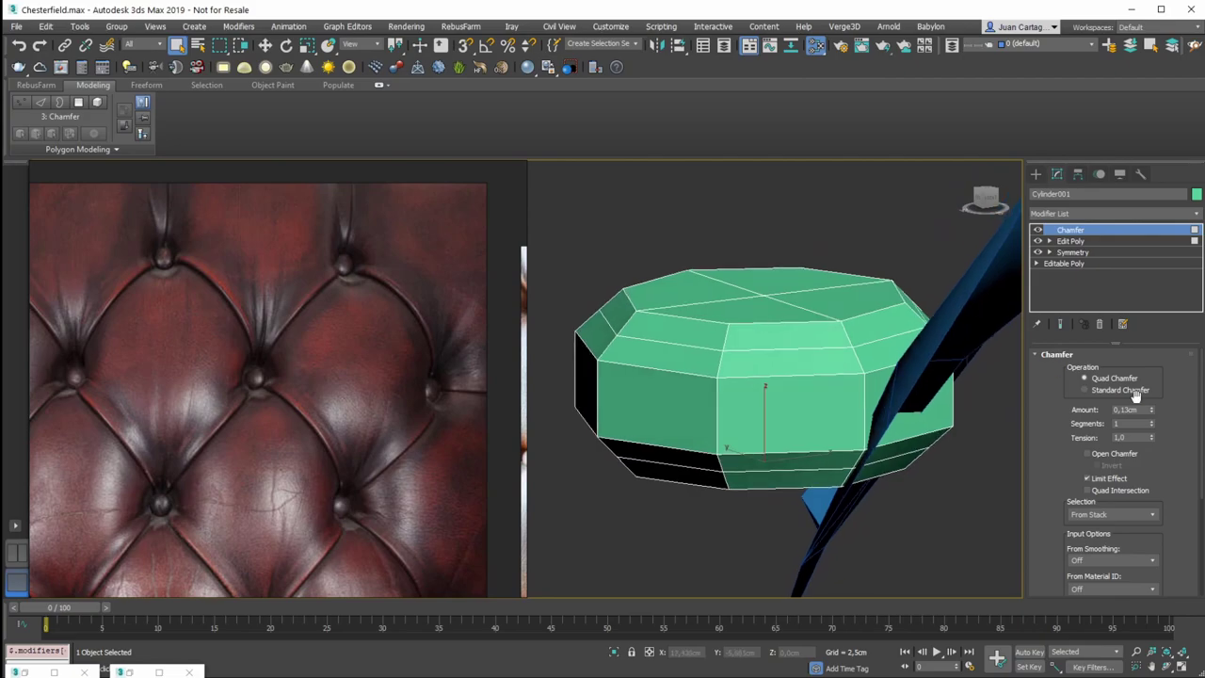
{"action": "mouse_move", "coordinate": [1151, 411]}
{"action": "left_mouse_down"}
{"action": "mouse_move", "coordinate": [1151, 399]}
{"action": "mouse_move", "coordinate": [1150, 410]}
{"action": "left_mouse_up"}
{"action": "mouse_move", "coordinate": [753, 339]}
{"action": "middle_mouse_down", "text": "alt"}
{"action": "mouse_move", "coordinate": [768, 351]}
{"action": "mouse_move", "coordinate": [739, 347]}
{"action": "mouse_move", "coordinate": [764, 337]}
{"action": "middle_mouse_up", "text": "alt"}
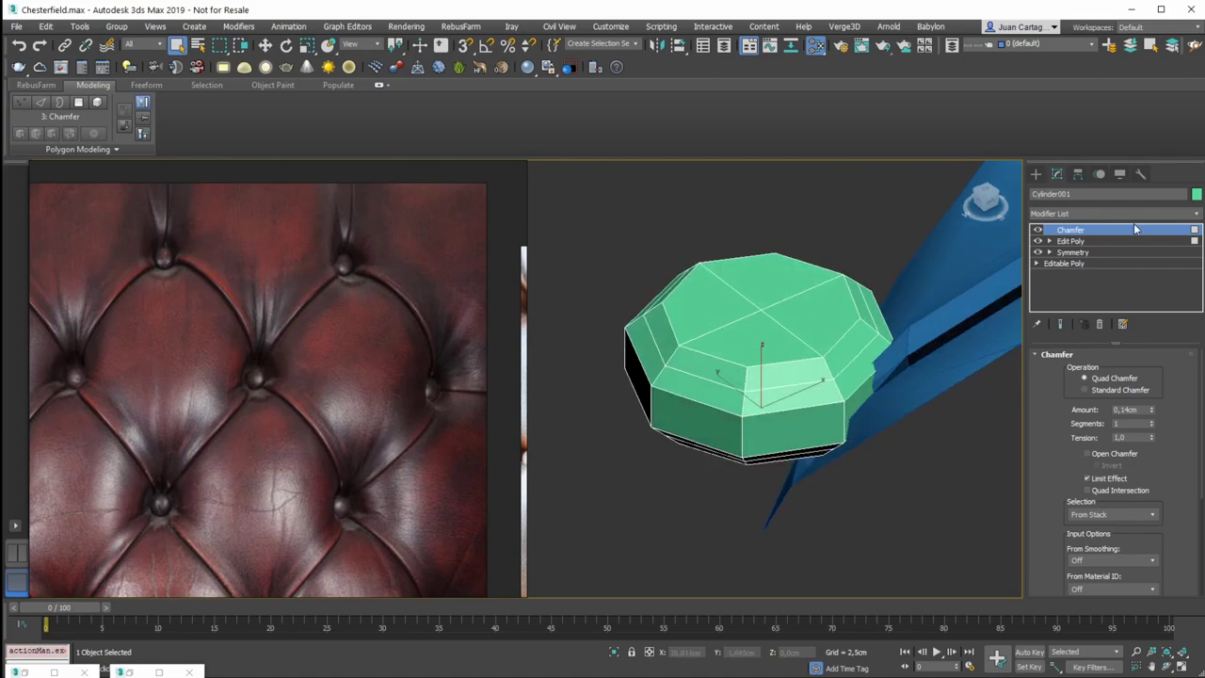
Add a TurboSmooth modifier above the Chamfer and compare the button with and without smoothing
{"action": "left_click", "coordinate": [1090, 216]}
{"action": "type", "text": "turbo"}
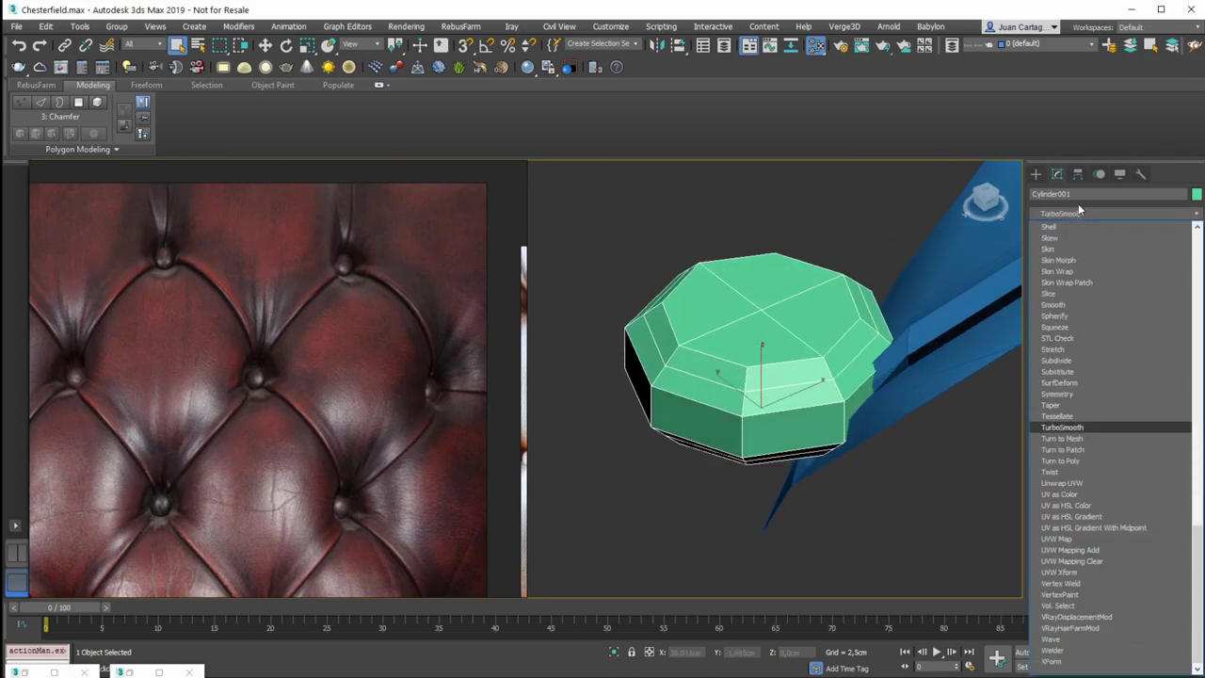
{"action": "key", "text": "Return"}
{"action": "key", "text": "F4"}
{"action": "mouse_move", "coordinate": [793, 333]}
{"action": "middle_mouse_down", "text": "alt"}
{"action": "mouse_move", "coordinate": [831, 315]}
{"action": "mouse_move", "coordinate": [810, 331]}
{"action": "middle_mouse_up", "text": "alt"}
{"action": "key", "text": "F4"}
{"action": "scroll", "coordinate": [810, 331], "scroll_direction": "up", "scroll_amount": 2}
{"action": "left_click", "coordinate": [1038, 231]}
{"action": "left_click", "coordinate": [1040, 231]}
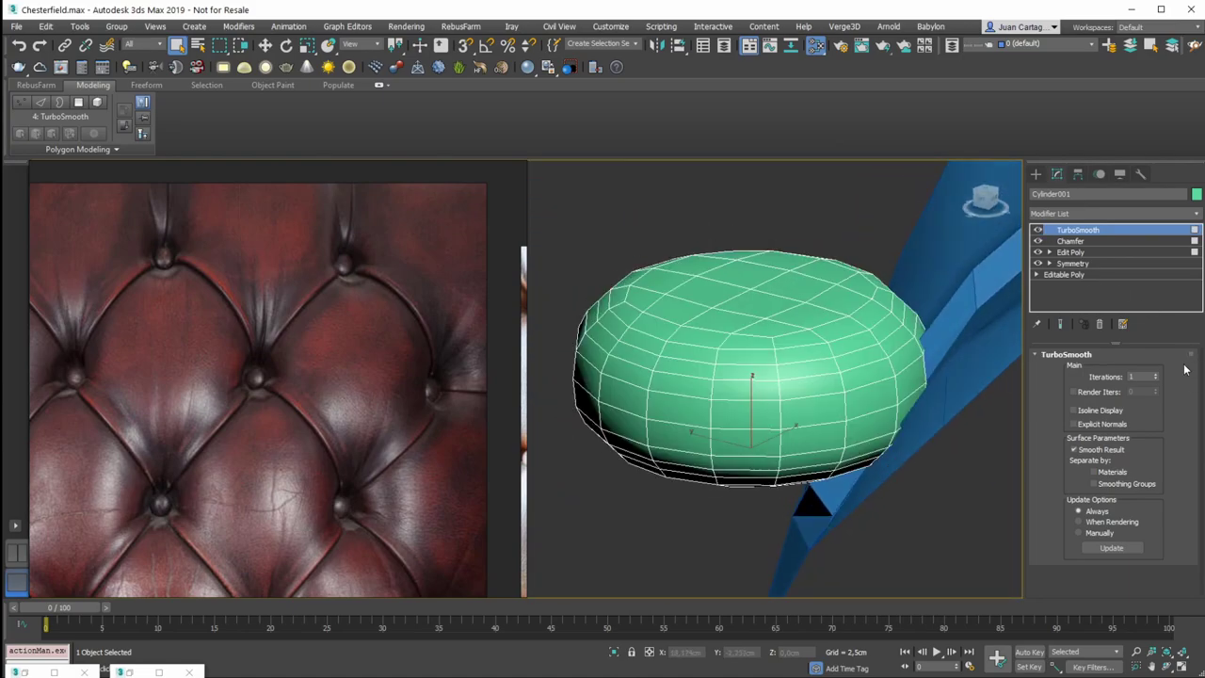
Show the smoothed end result while adjusting the Chamfer to an amount of 0.12 cm with a tension of 1.0
{"action": "left_click", "coordinate": [1076, 246]}
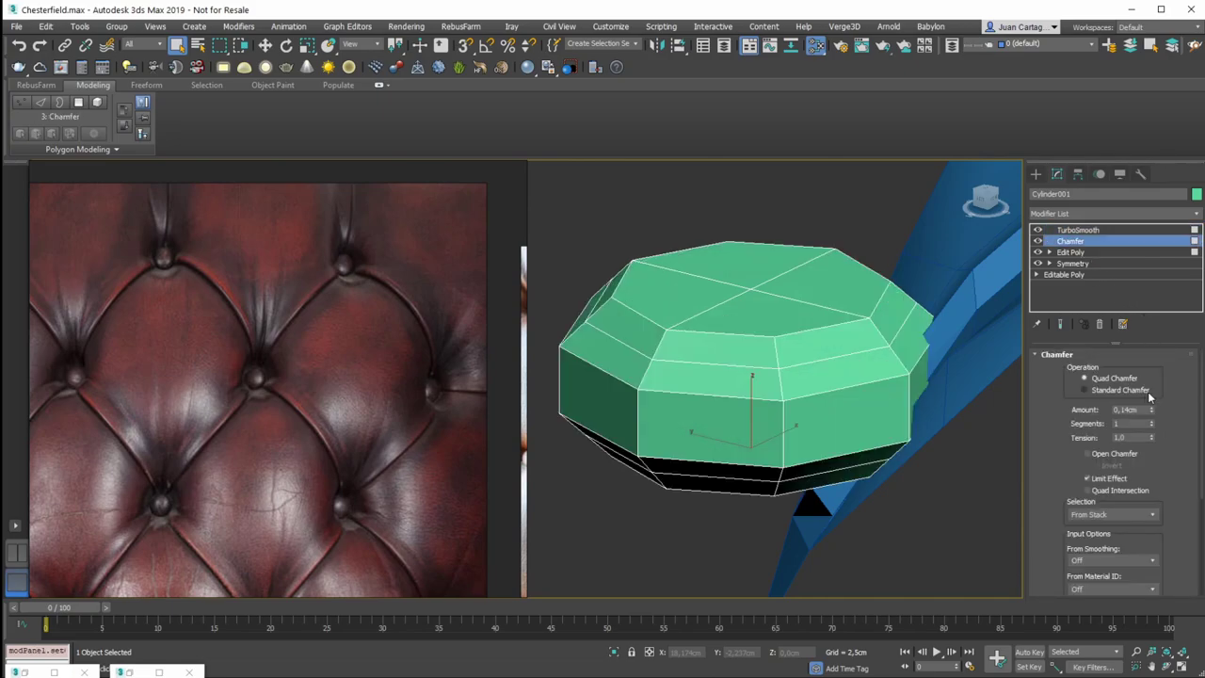
{"action": "left_click", "coordinate": [1062, 324]}
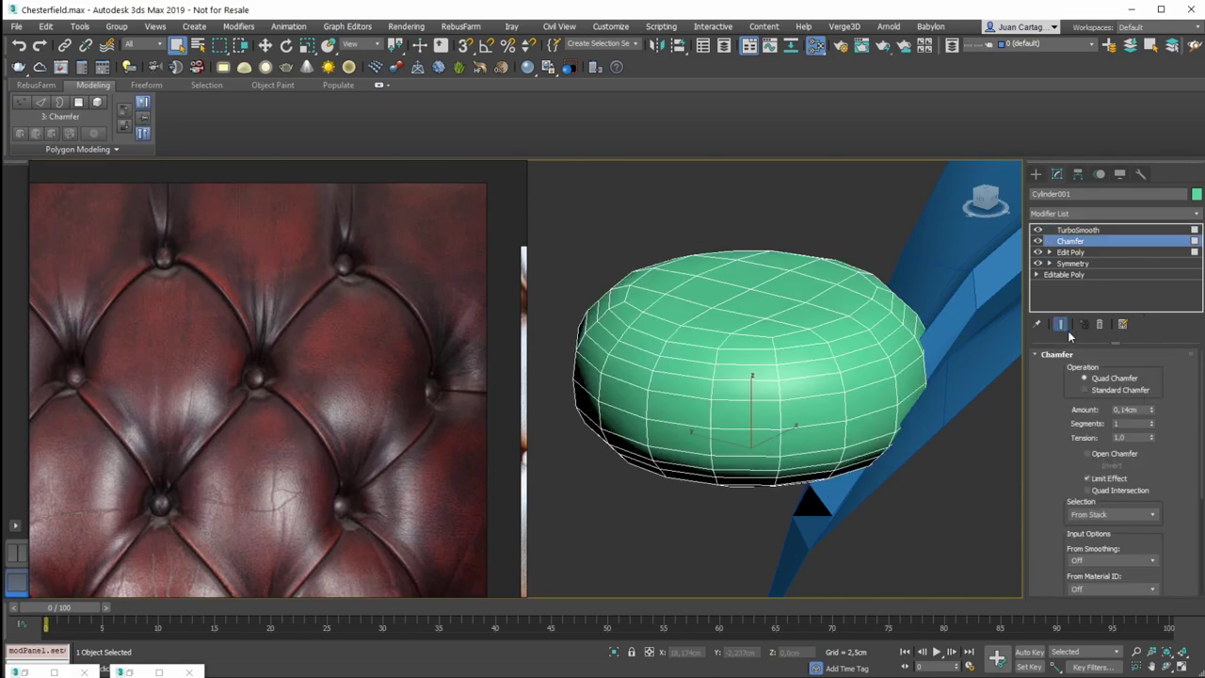
{"action": "right_click", "coordinate": [1151, 439]}
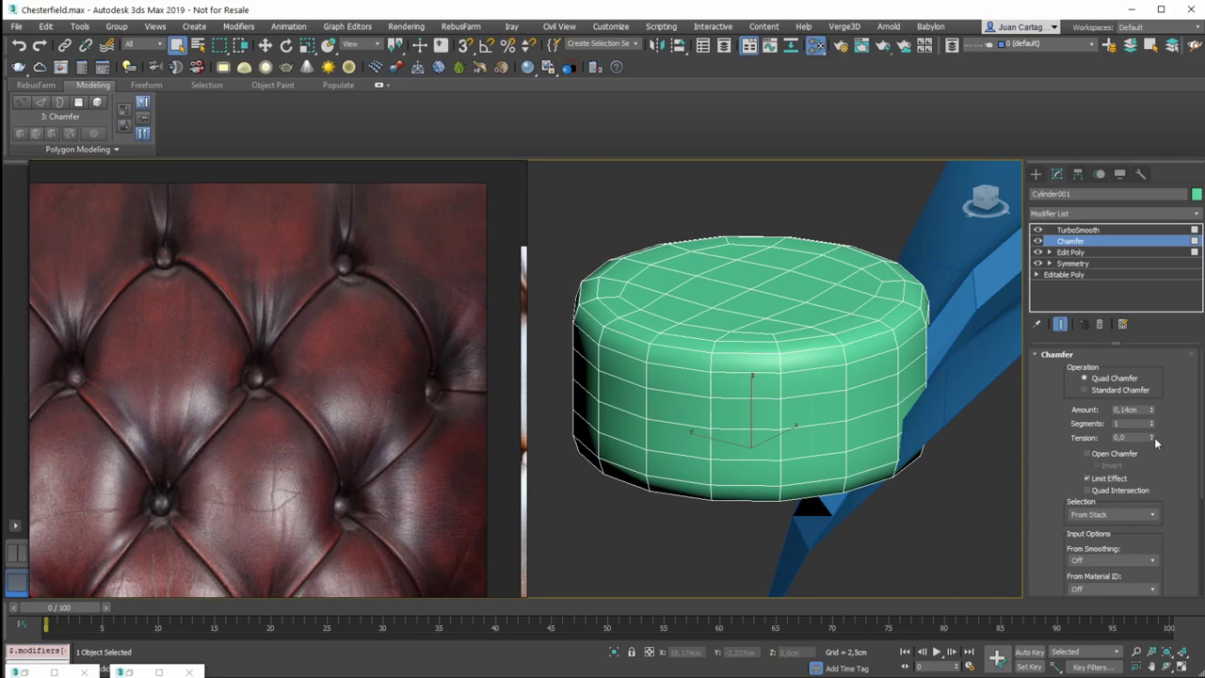
{"action": "left_click_drag", "start_coordinate": [1153, 439], "coordinate": [1149, 408]}
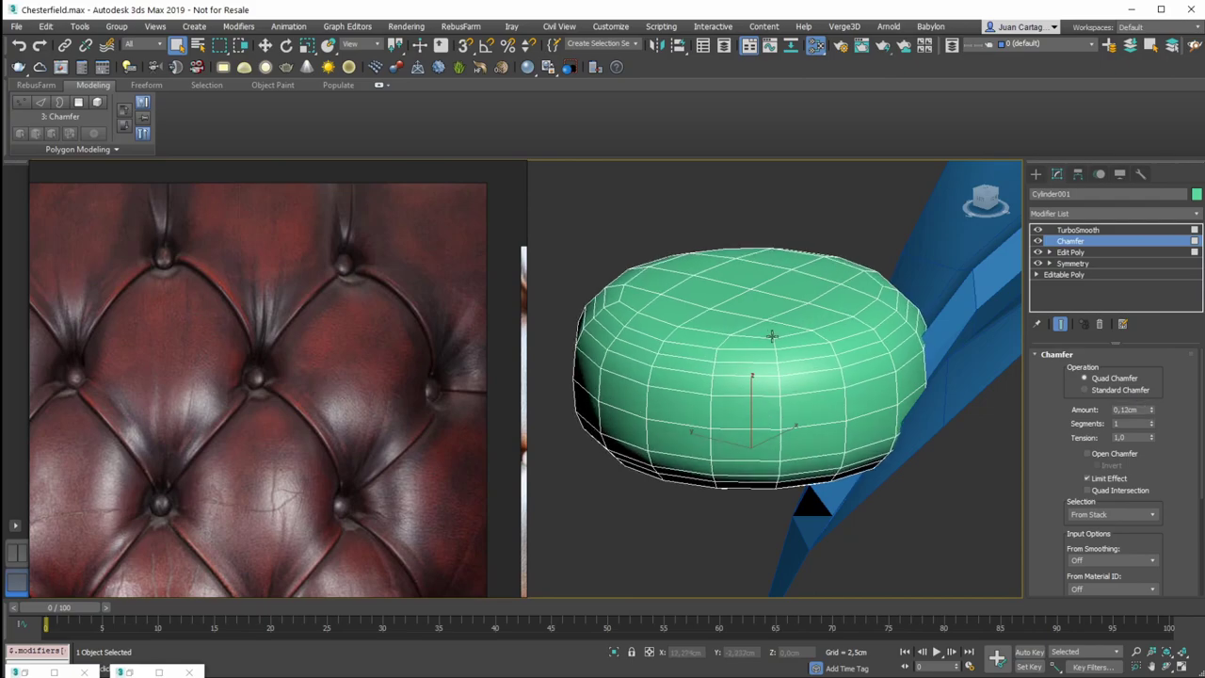
{"action": "left_click", "coordinate": [1119, 254]}
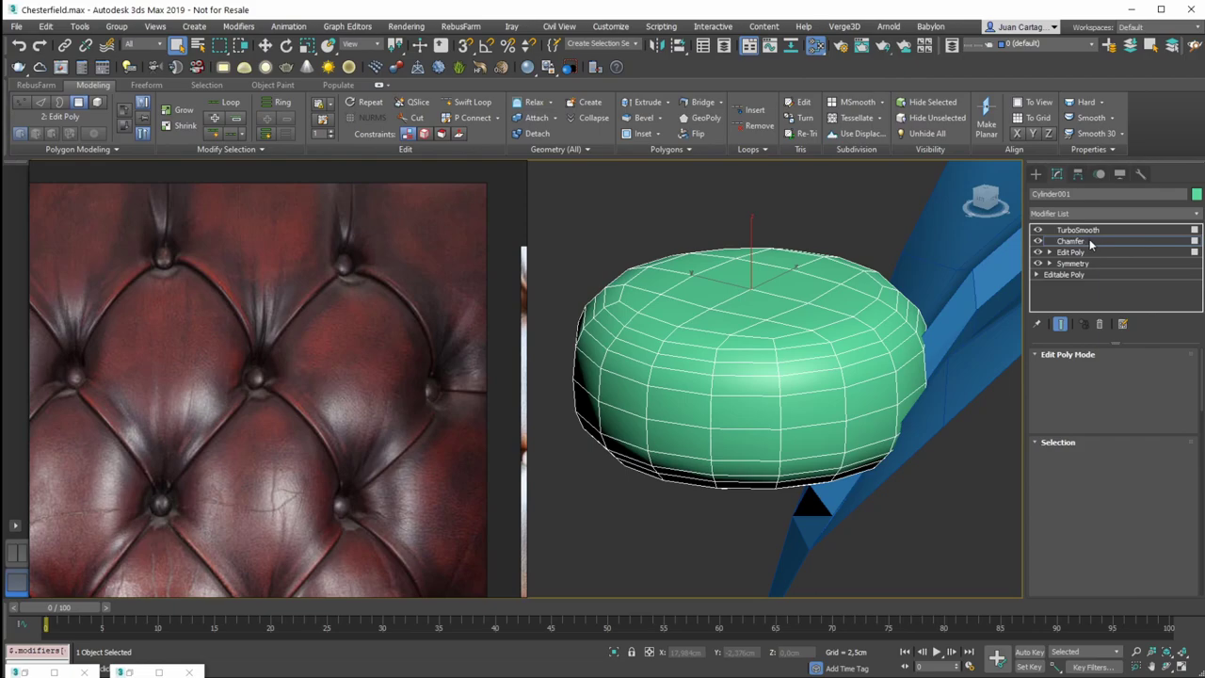
{"action": "left_click", "coordinate": [1092, 241]}
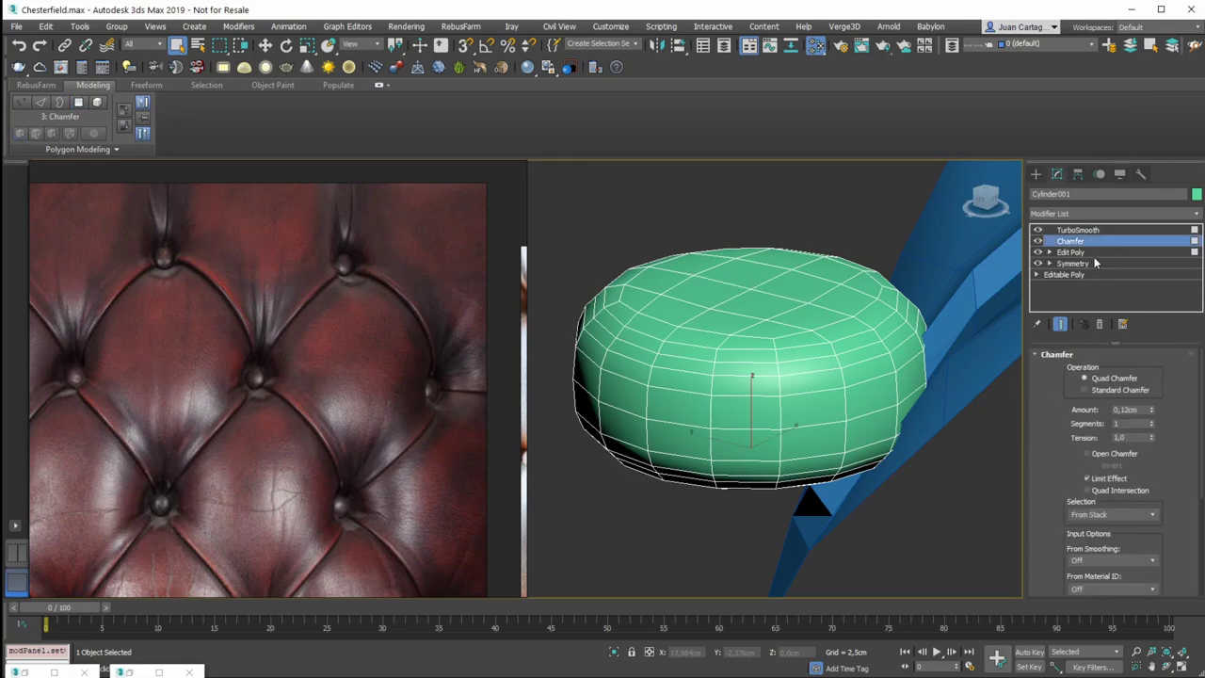
Turn off TurboSmooth and collapse the cylinder's stack from the Chamfer down into the Editable Poly
{"action": "middle_click_drag", "start_coordinate": [838, 295], "coordinate": [801, 309]}
{"action": "scroll", "coordinate": [853, 305], "scroll_direction": "down", "scroll_amount": 2}
{"action": "key", "text": "F4"}
{"action": "left_click", "coordinate": [1039, 229]}
{"action": "key", "text": "F4"}
{"action": "middle_click_drag", "start_coordinate": [955, 278], "coordinate": [946, 287]}
{"action": "key", "text": "w"}
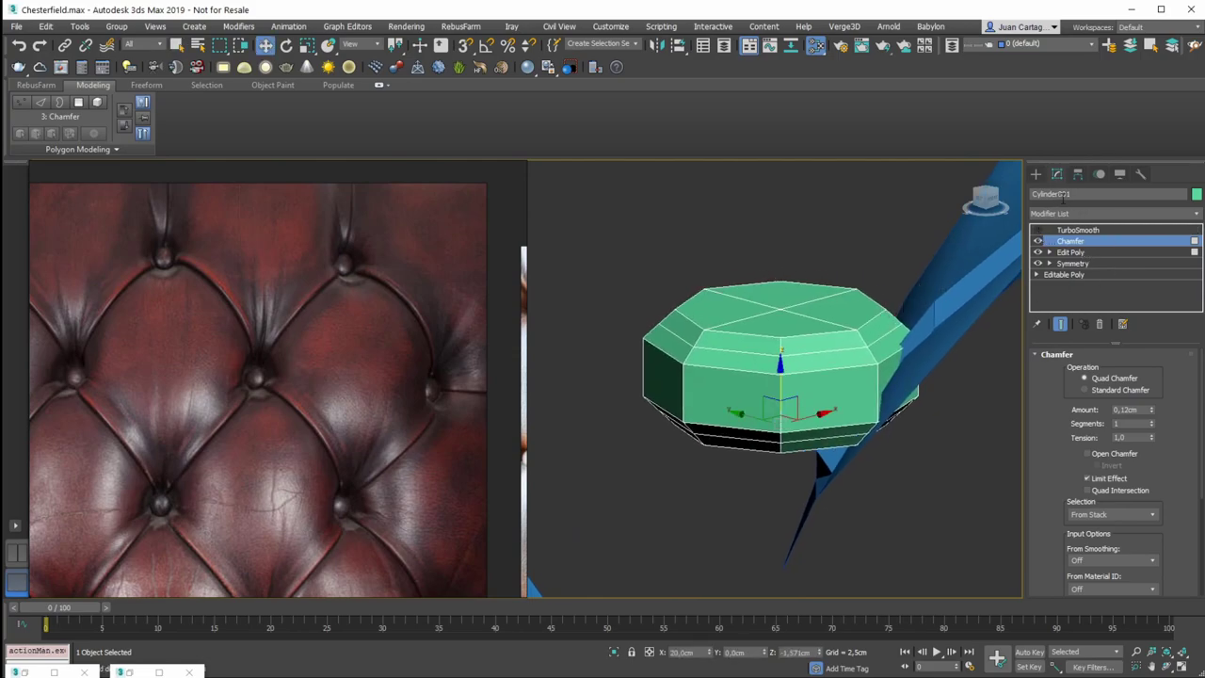
{"action": "right_click", "coordinate": [1090, 253]}
{"action": "left_click", "coordinate": [1130, 365]}
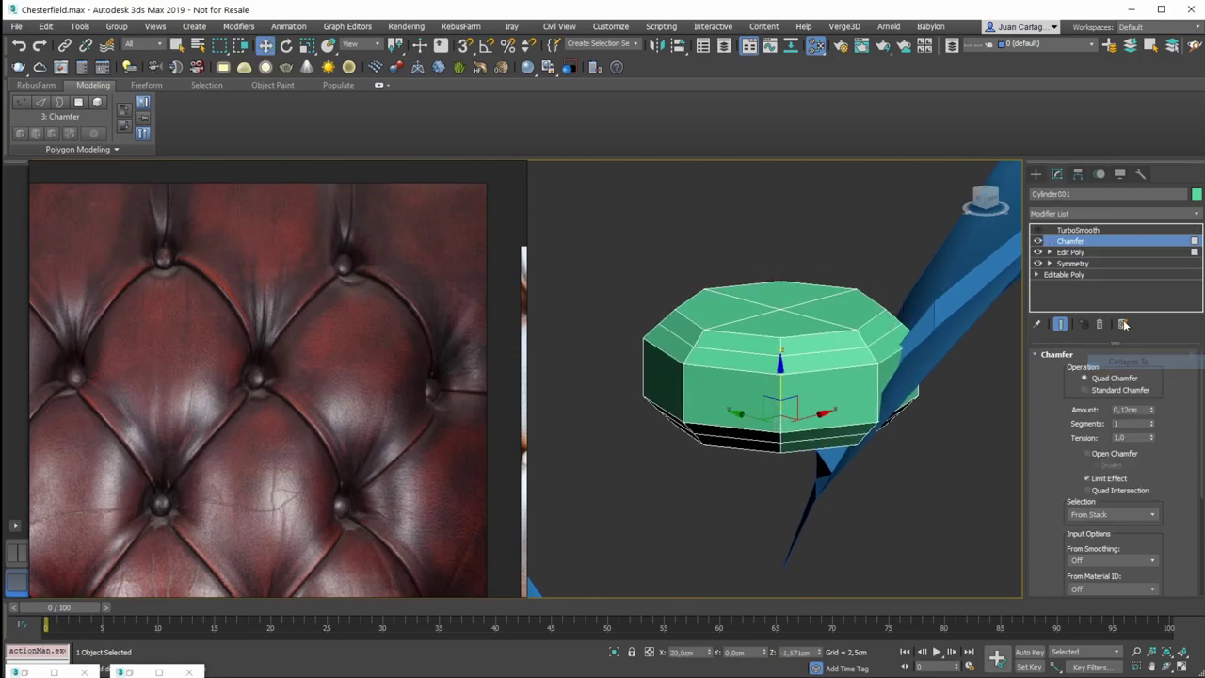
{"action": "left_click", "coordinate": [1088, 244]}
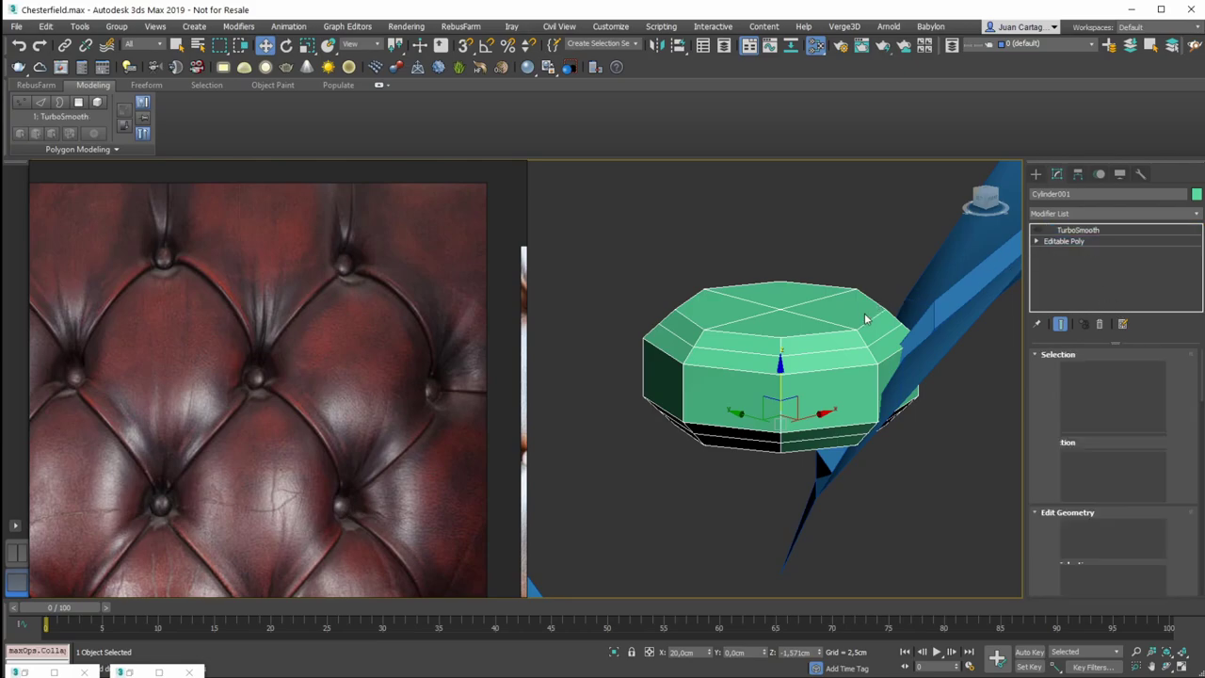
Select the button's upper vertex rows in a wireframe side view and lower them to make the button thinner
{"action": "key", "text": "z"}
{"action": "middle_click_drag", "start_coordinate": [640, 236], "coordinate": [818, 333]}
{"action": "scroll", "coordinate": [861, 318], "scroll_direction": "down", "scroll_amount": 3}
{"action": "key", "text": "F3"}
{"action": "key", "text": "1"}
{"action": "key", "text": "1"}
{"action": "left_click_drag", "start_coordinate": [1018, 282], "coordinate": [557, 368]}
{"action": "left_click_drag", "start_coordinate": [757, 297], "coordinate": [760, 341]}
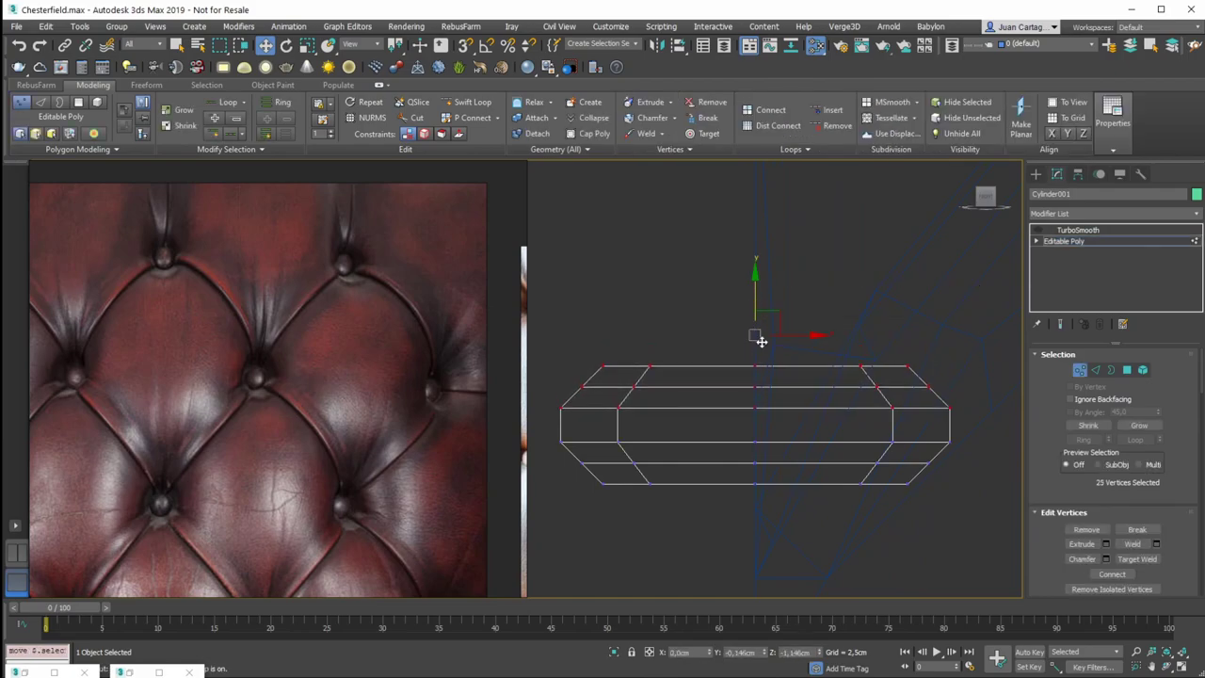
Turn TurboSmooth back on and check the thinner button shaded and from the top against the panel corner
{"action": "left_click", "coordinate": [1078, 230]}
{"action": "left_click", "coordinate": [1037, 230]}
{"action": "middle_click_drag", "start_coordinate": [832, 324], "coordinate": [836, 347], "text": "alt"}
{"action": "key", "text": "F3"}
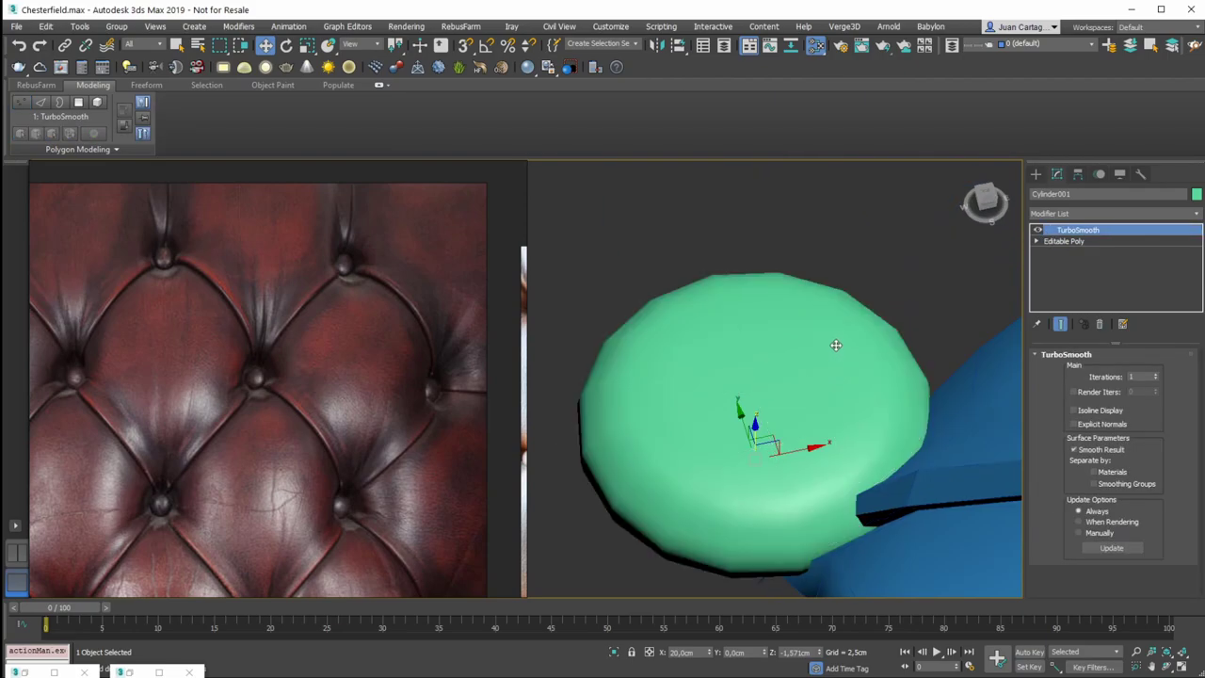
{"action": "key", "text": "t"}
{"action": "scroll", "coordinate": [742, 387], "scroll_direction": "up", "scroll_amount": 10}
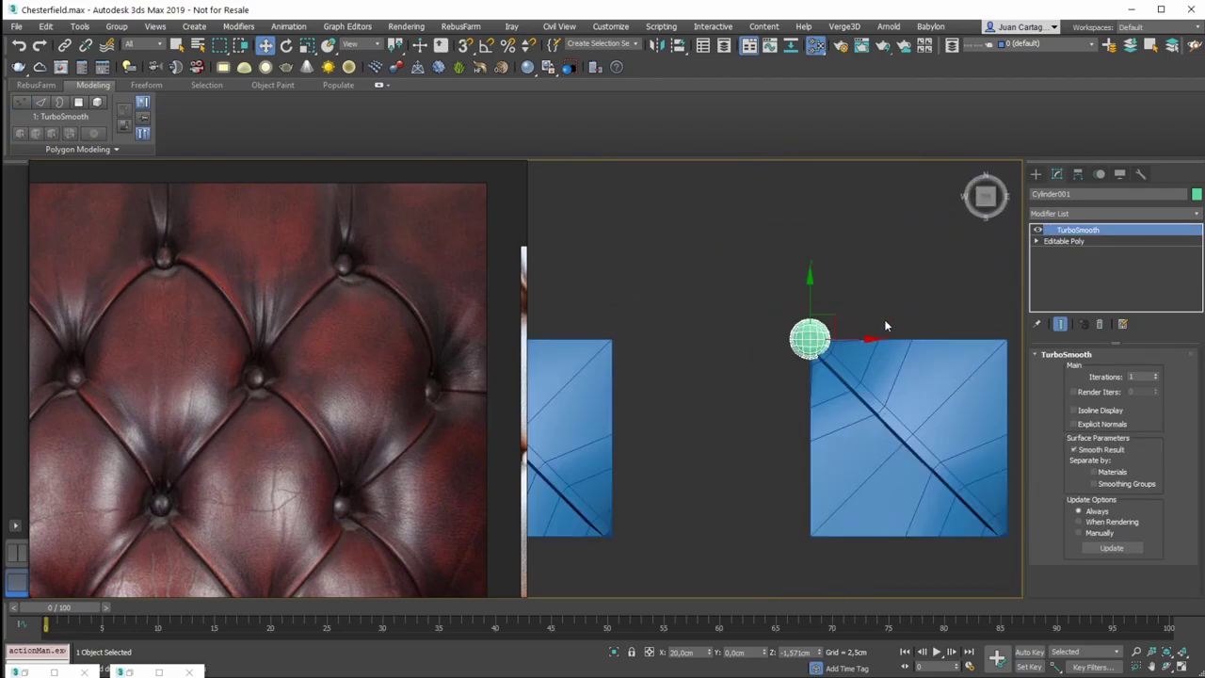
{"action": "key", "text": "F4"}
{"action": "mouse_move", "coordinate": [759, 298]}
{"action": "middle_mouse_down"}
{"action": "mouse_move", "coordinate": [737, 286]}
{"action": "mouse_move", "coordinate": [811, 268]}
{"action": "middle_mouse_up"}
{"action": "scroll", "coordinate": [766, 277], "scroll_direction": "up", "scroll_amount": 5}
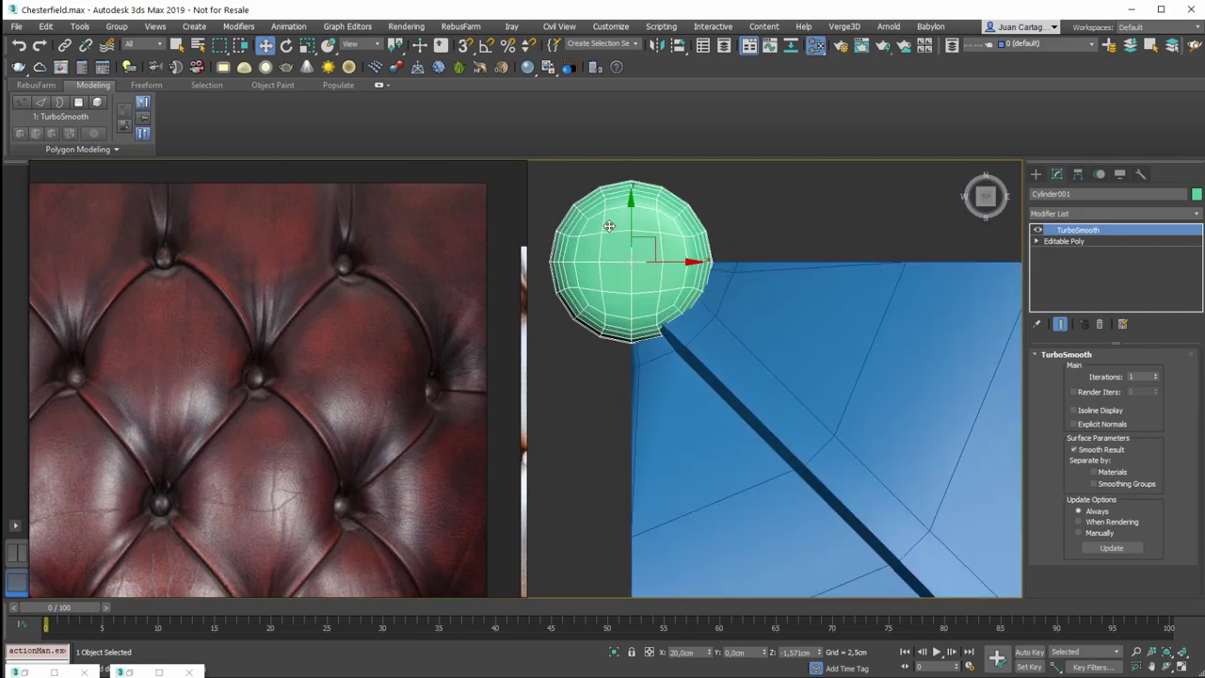
Compare the button with TurboSmooth off, then remove the modifier from its stack
{"action": "left_click", "coordinate": [1038, 231]}
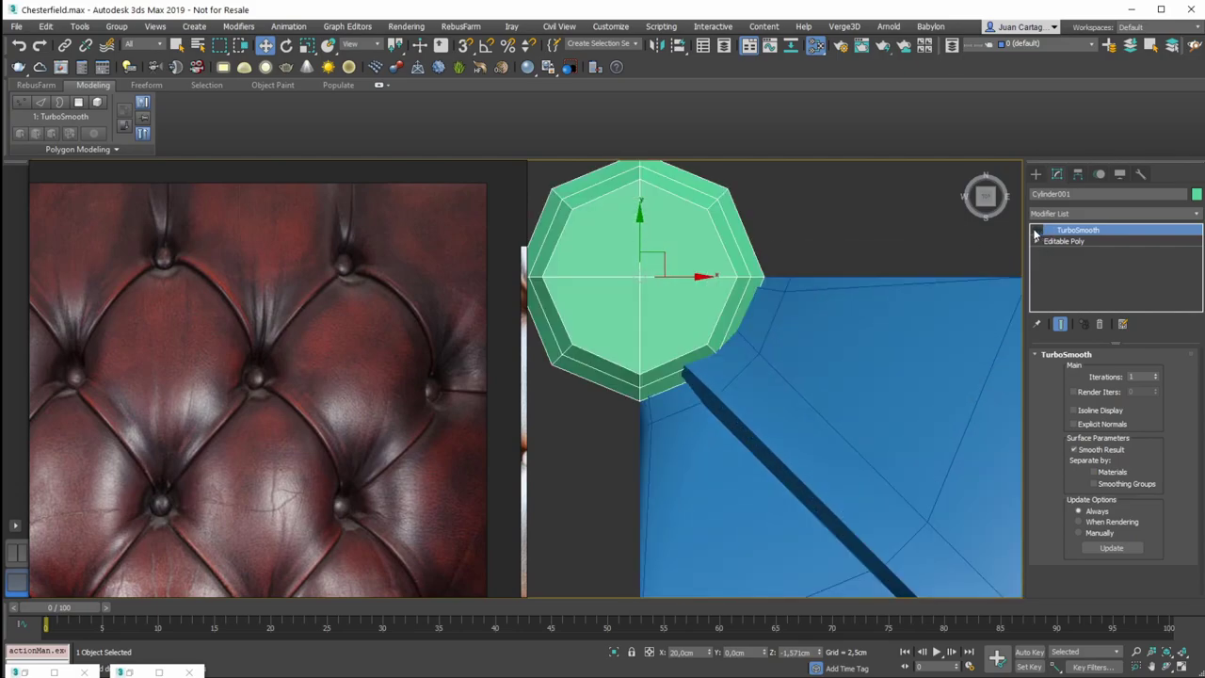
{"action": "scroll", "coordinate": [882, 279], "scroll_direction": "down", "scroll_amount": 4}
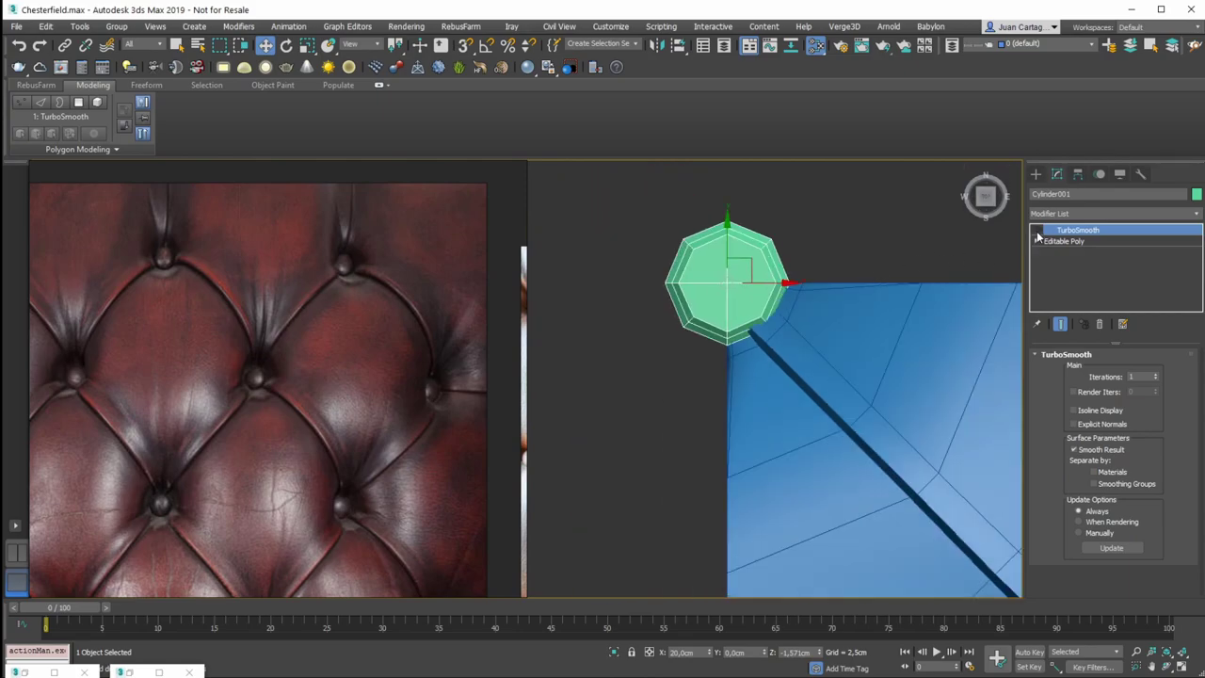
{"action": "left_click", "coordinate": [1038, 231]}
{"action": "left_click", "coordinate": [1099, 324]}
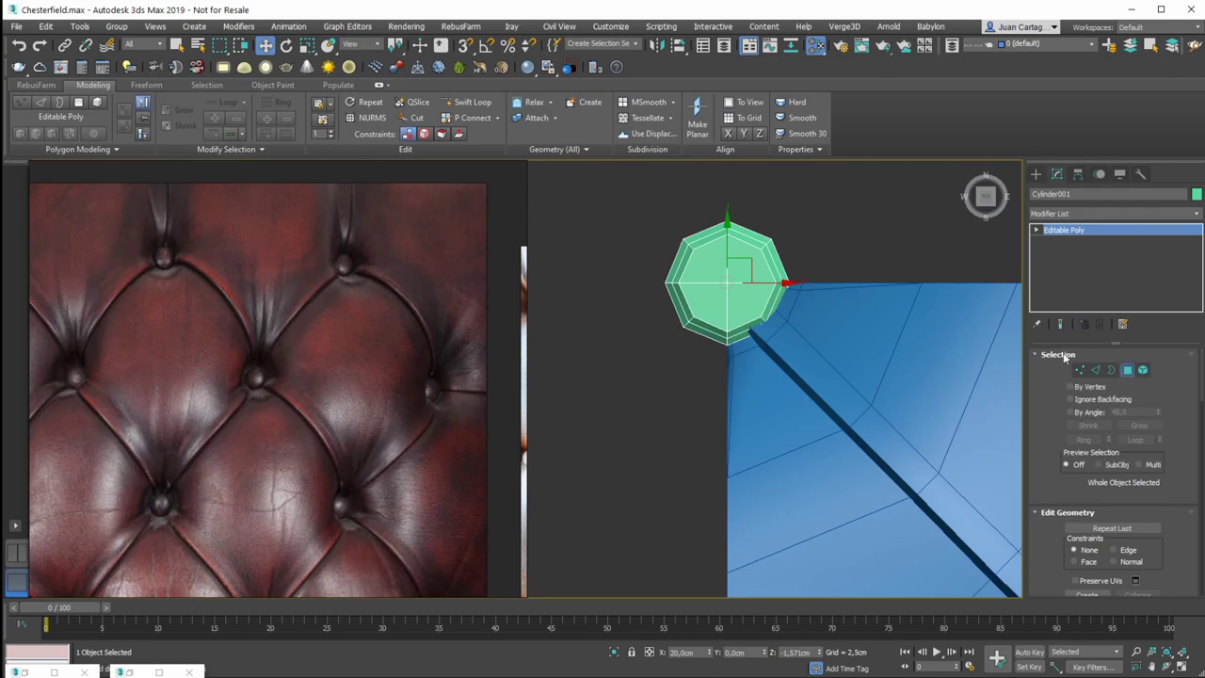
Delete the polygons of the button's upper-right and lower-left quarters in the top view
{"action": "key", "text": "4"}
{"action": "left_click_drag", "start_coordinate": [843, 195], "coordinate": [737, 276]}
{"action": "left_click_drag", "start_coordinate": [654, 307], "coordinate": [661, 298], "text": "ctrl"}
{"action": "key", "text": "Delete"}
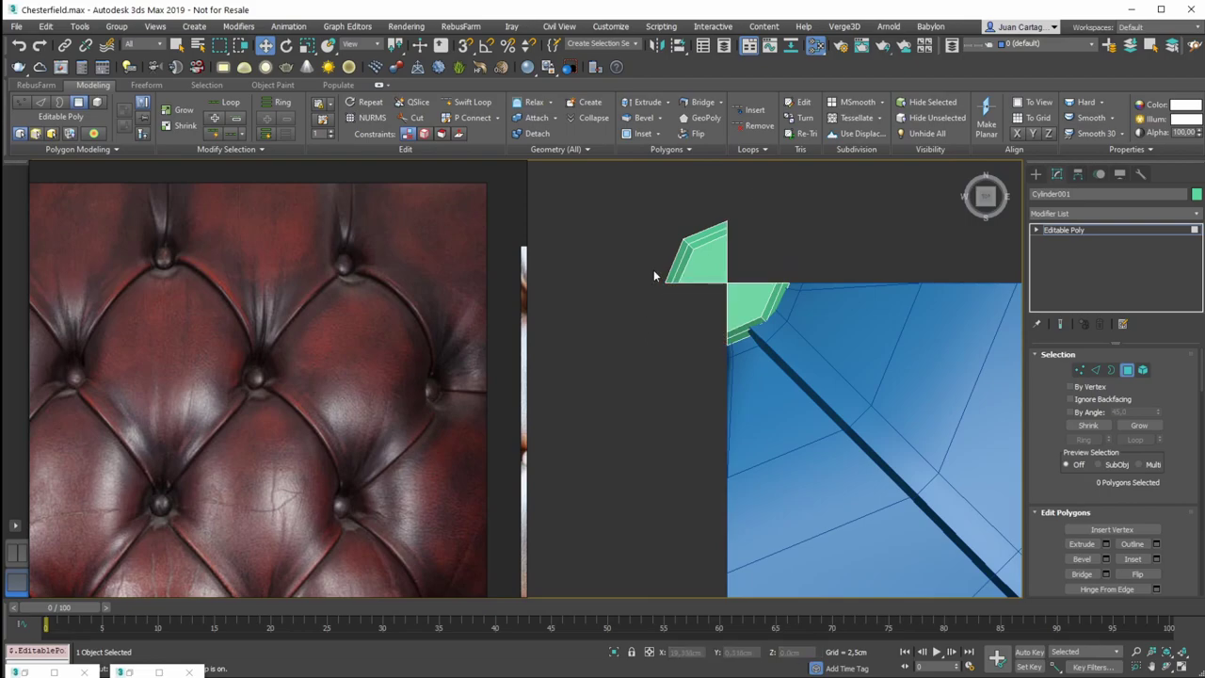
Detach the polygons of the button's upper-left quarter as a separate object
{"action": "left_click_drag", "start_coordinate": [771, 206], "coordinate": [652, 271]}
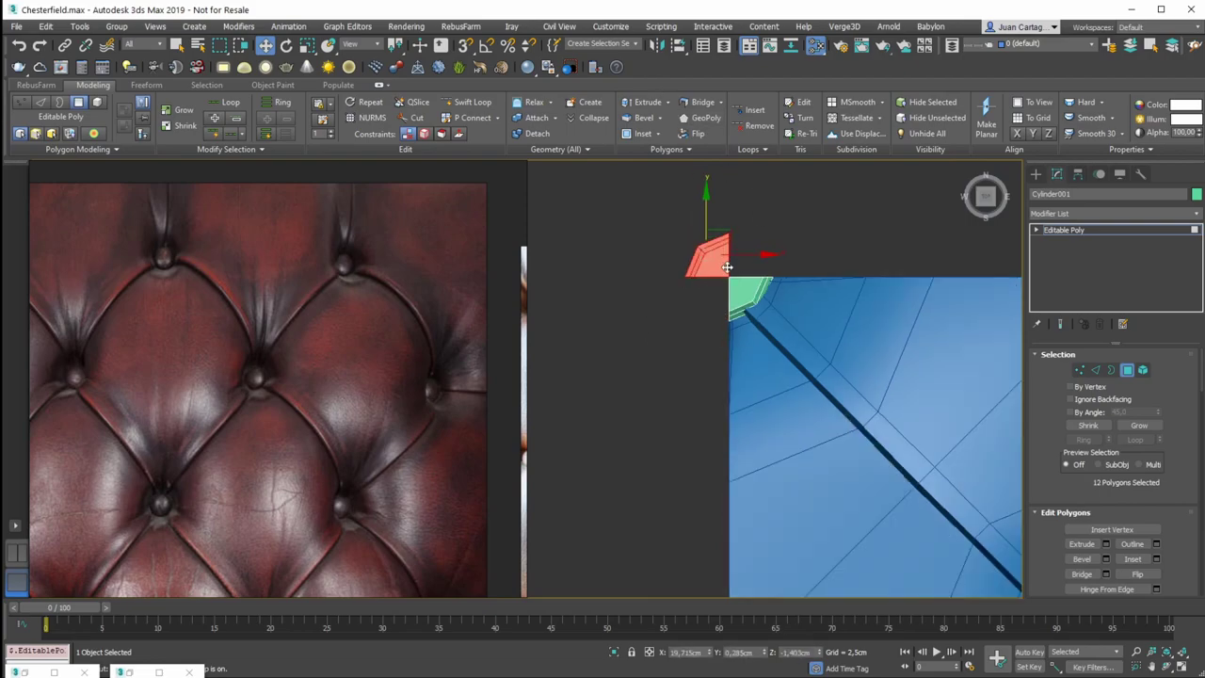
{"action": "scroll", "coordinate": [684, 260], "scroll_direction": "down", "scroll_amount": 2}
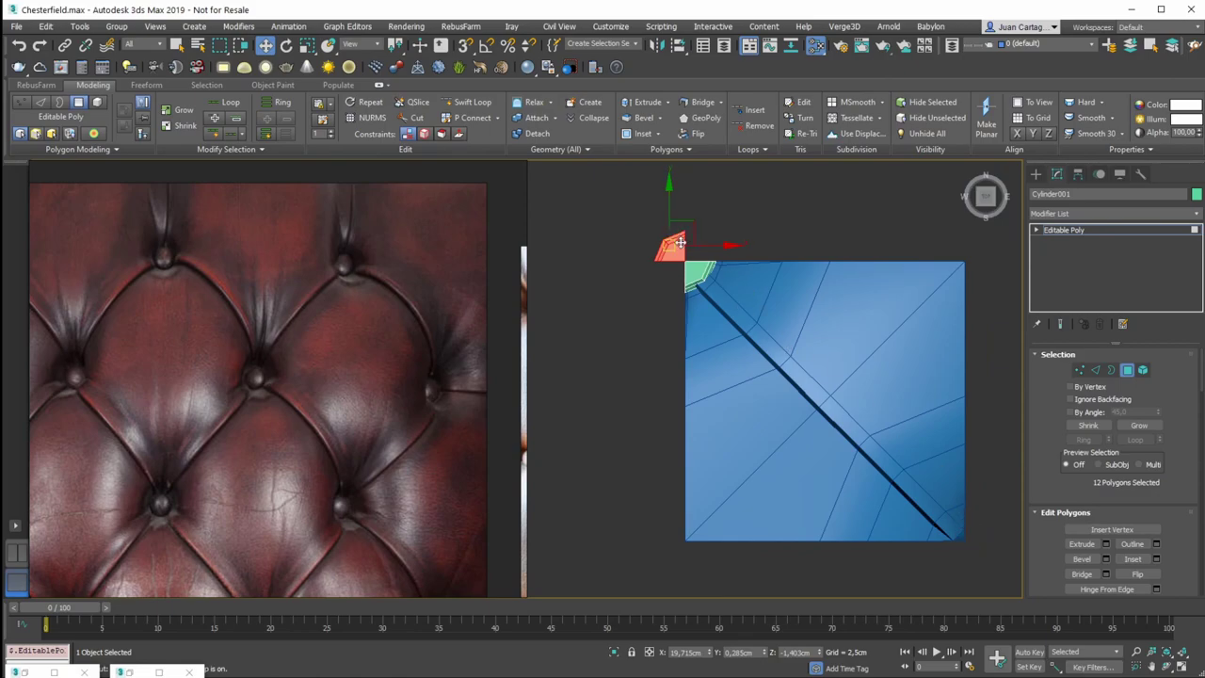
{"action": "scroll", "coordinate": [750, 295], "scroll_direction": "up", "scroll_amount": 5}
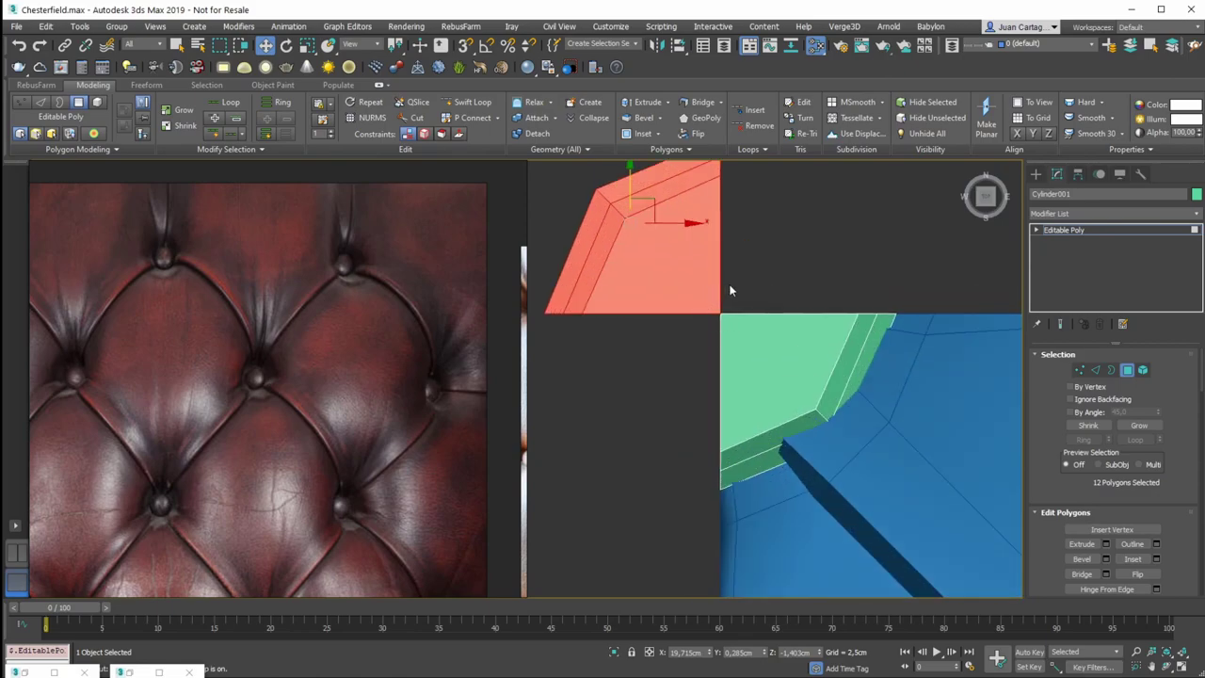
{"action": "scroll", "coordinate": [728, 290], "scroll_direction": "down", "scroll_amount": 3}
{"action": "scroll", "coordinate": [1188, 543], "scroll_direction": "down", "scroll_amount": 5}
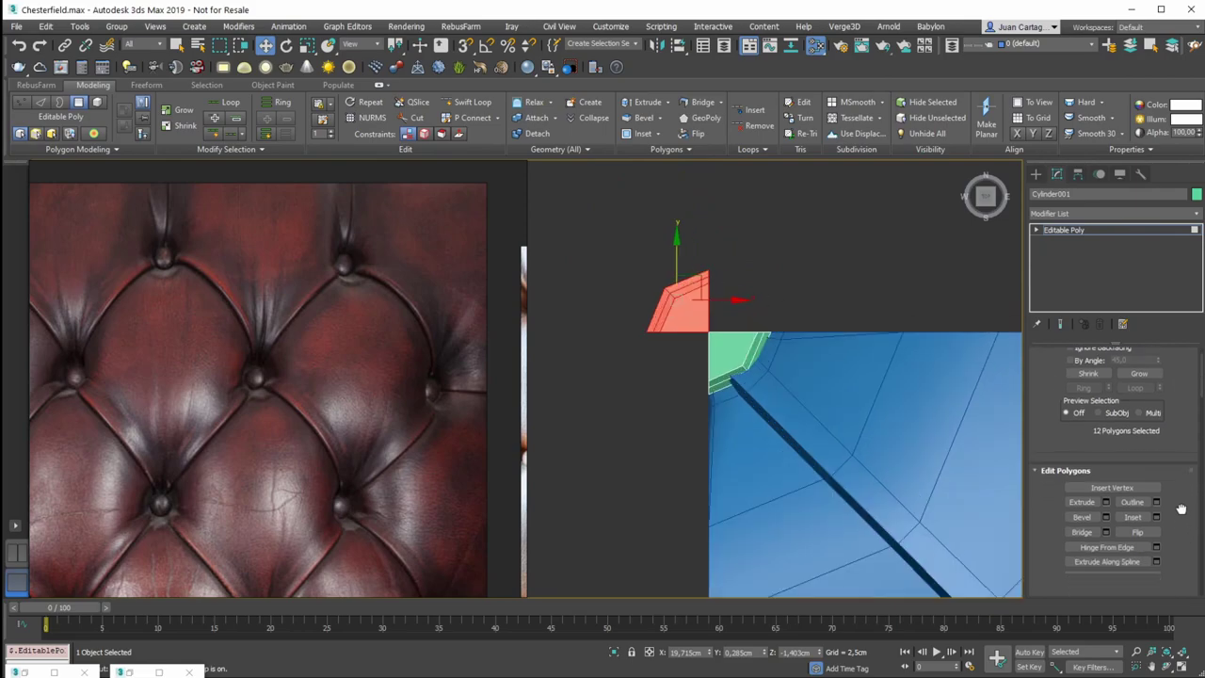
{"action": "scroll", "coordinate": [1151, 534], "scroll_direction": "down", "scroll_amount": 1}
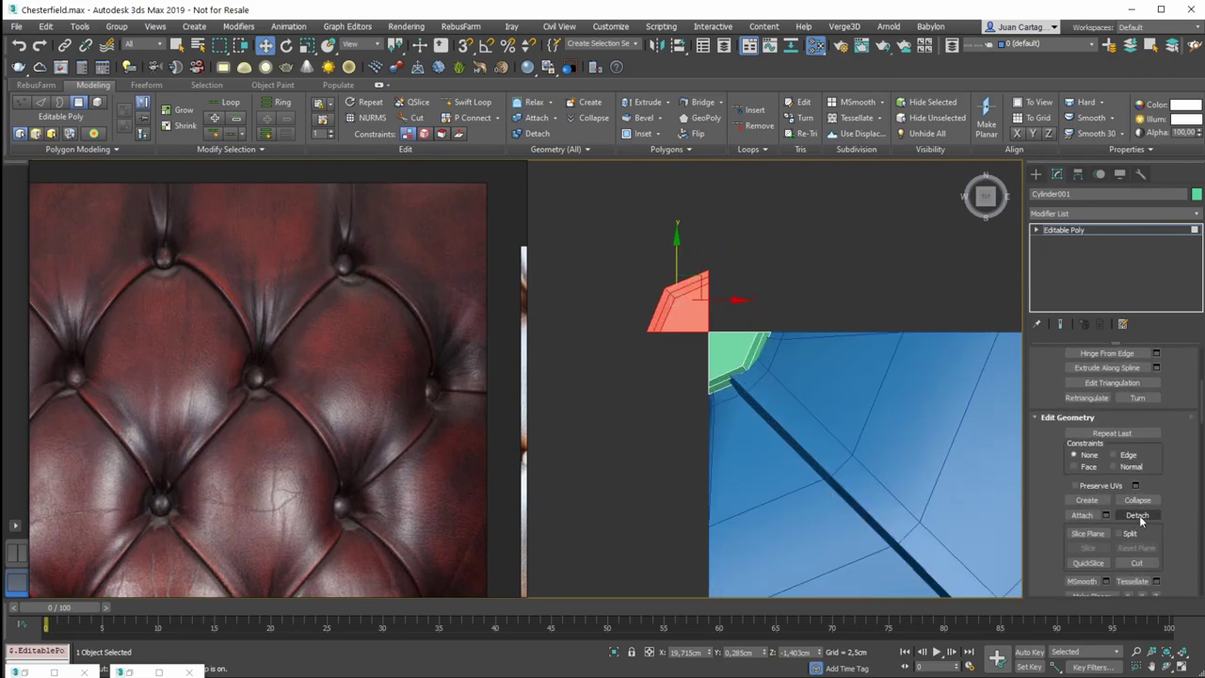
{"action": "left_click", "coordinate": [1137, 515]}
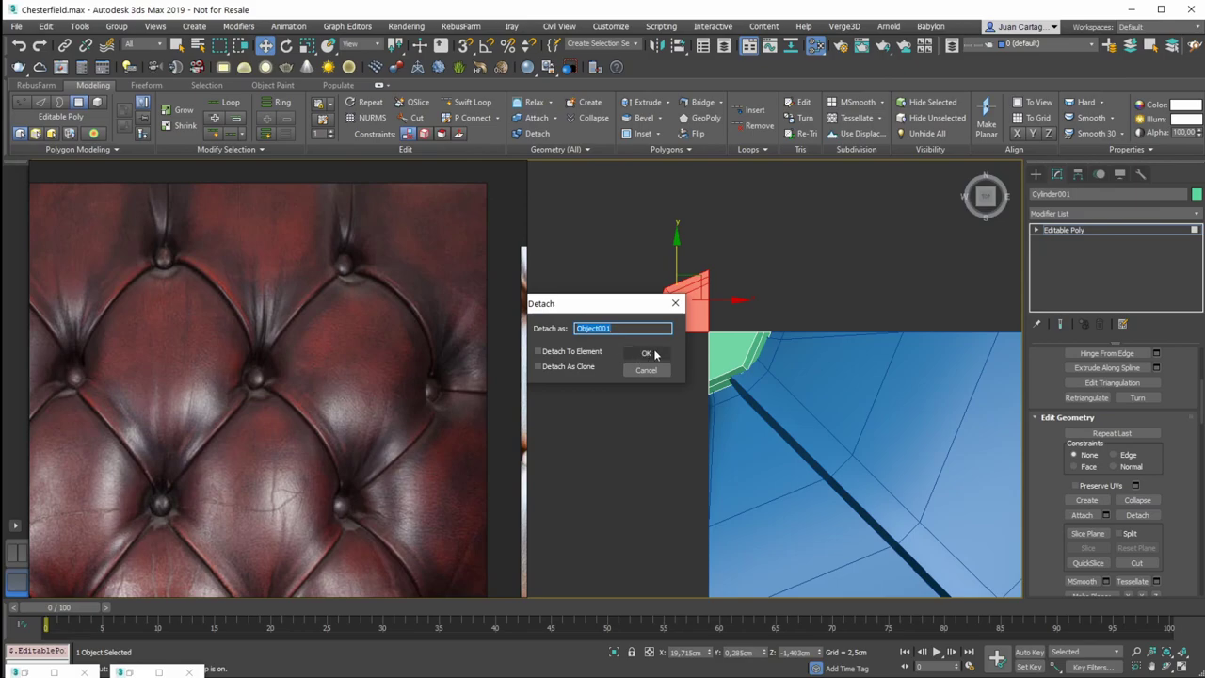
{"action": "left_click", "coordinate": [649, 353]}
{"action": "key", "text": "4"}
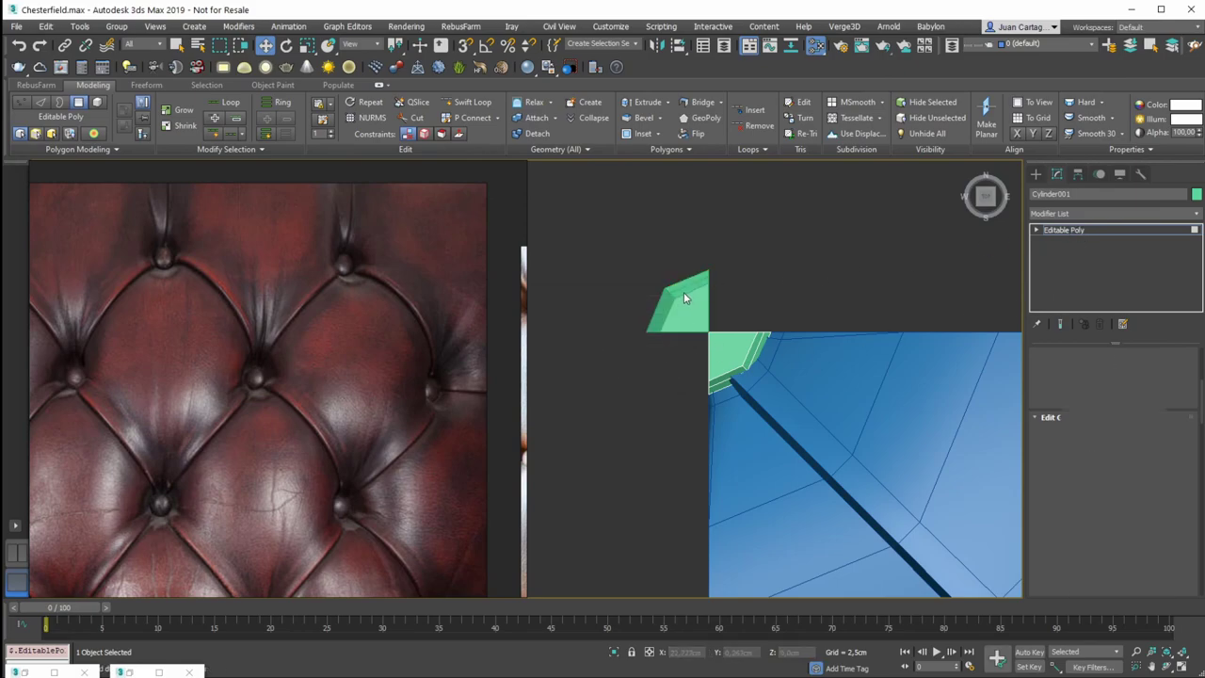
Move the detached quarter with 2D snapping onto the panel's lower-right corner, at X 25 cm, Y -5 cm
{"action": "left_click", "coordinate": [695, 306]}
{"action": "scroll", "coordinate": [758, 312], "scroll_direction": "down", "scroll_amount": 2}
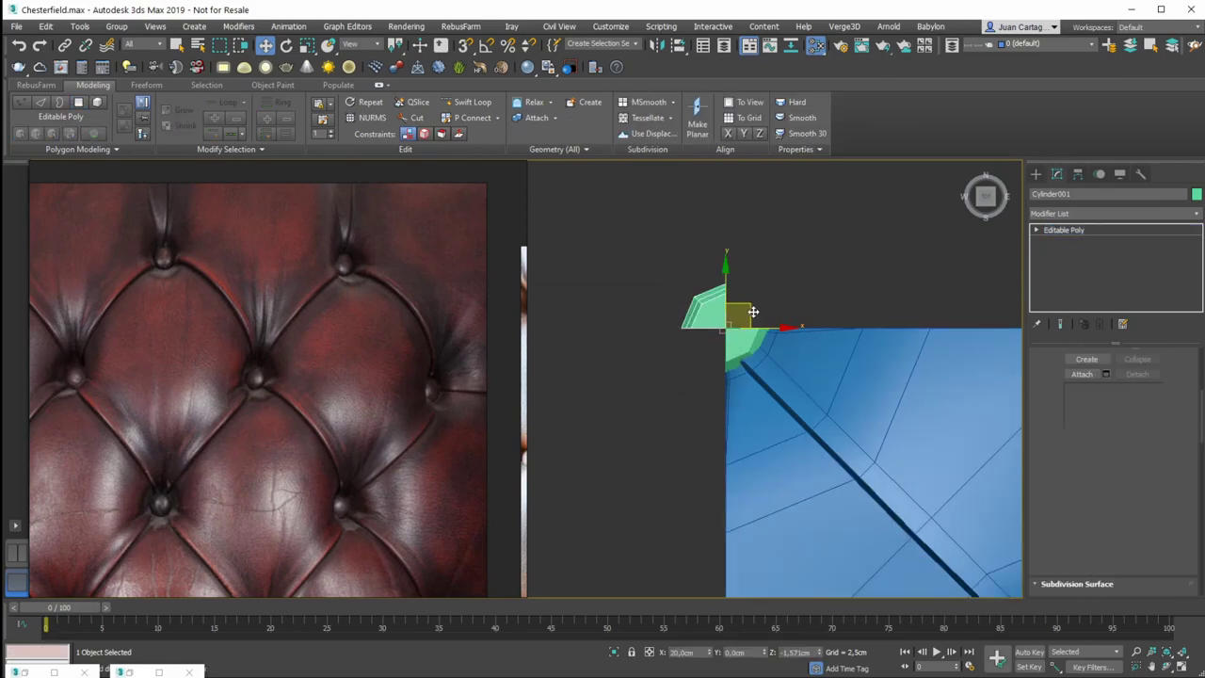
{"action": "middle_click_drag", "start_coordinate": [759, 341], "coordinate": [685, 278]}
{"action": "left_click_drag", "start_coordinate": [680, 244], "coordinate": [894, 357]}
{"action": "left_click_drag", "start_coordinate": [463, 49], "coordinate": [470, 89]}
{"action": "key", "text": "F3"}
{"action": "left_click_drag", "start_coordinate": [914, 344], "coordinate": [757, 391]}
{"action": "key", "text": "F3"}
{"action": "middle_click_drag", "start_coordinate": [767, 348], "coordinate": [846, 379]}
{"action": "middle_click_drag", "start_coordinate": [829, 421], "coordinate": [806, 388], "text": "alt"}
{"action": "key", "text": "t"}
{"action": "scroll", "coordinate": [847, 395], "scroll_direction": "up", "scroll_amount": 10}
{"action": "scroll", "coordinate": [800, 377], "scroll_direction": "down", "scroll_amount": 6}
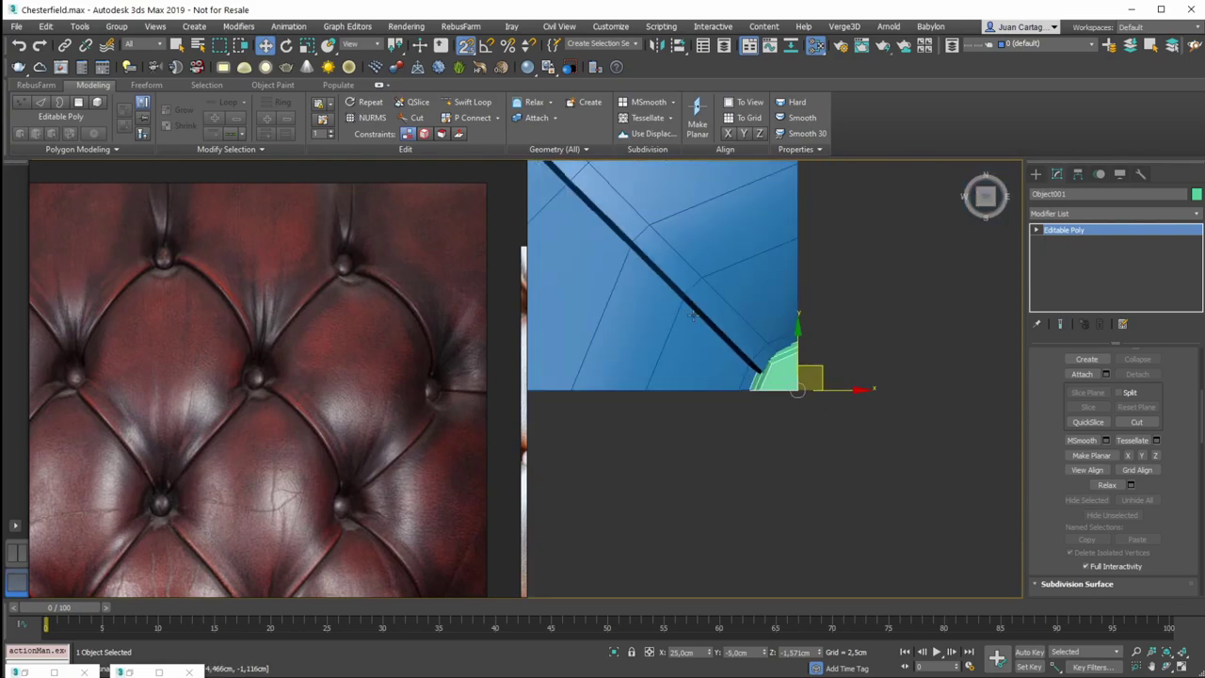
Attach both button quarters to the blue panel section at its Editable Poly level
{"action": "scroll", "coordinate": [903, 385], "scroll_direction": "up", "scroll_amount": 5}
{"action": "scroll", "coordinate": [902, 384], "scroll_direction": "down", "scroll_amount": 6}
{"action": "mouse_move", "coordinate": [903, 384]}
{"action": "middle_mouse_down", "text": "alt"}
{"action": "mouse_move", "coordinate": [860, 432]}
{"action": "mouse_move", "coordinate": [885, 363]}
{"action": "mouse_move", "coordinate": [882, 387]}
{"action": "middle_mouse_up", "text": "alt"}
{"action": "left_click", "coordinate": [882, 388]}
{"action": "scroll", "coordinate": [780, 406], "scroll_direction": "up", "scroll_amount": 4}
{"action": "left_click", "coordinate": [808, 396]}
{"action": "left_click", "coordinate": [1083, 264]}
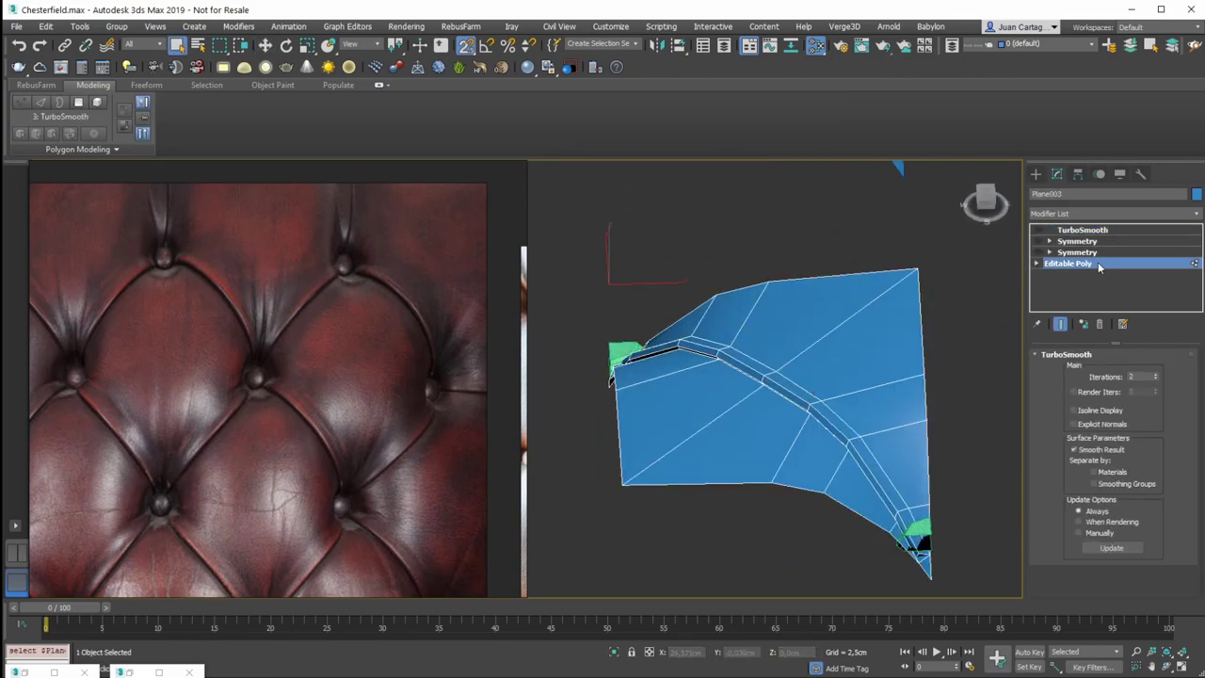
{"action": "key", "text": "1"}
{"action": "middle_click_drag", "start_coordinate": [667, 367], "coordinate": [721, 349], "text": "alt"}
{"action": "right_click", "coordinate": [714, 337]}
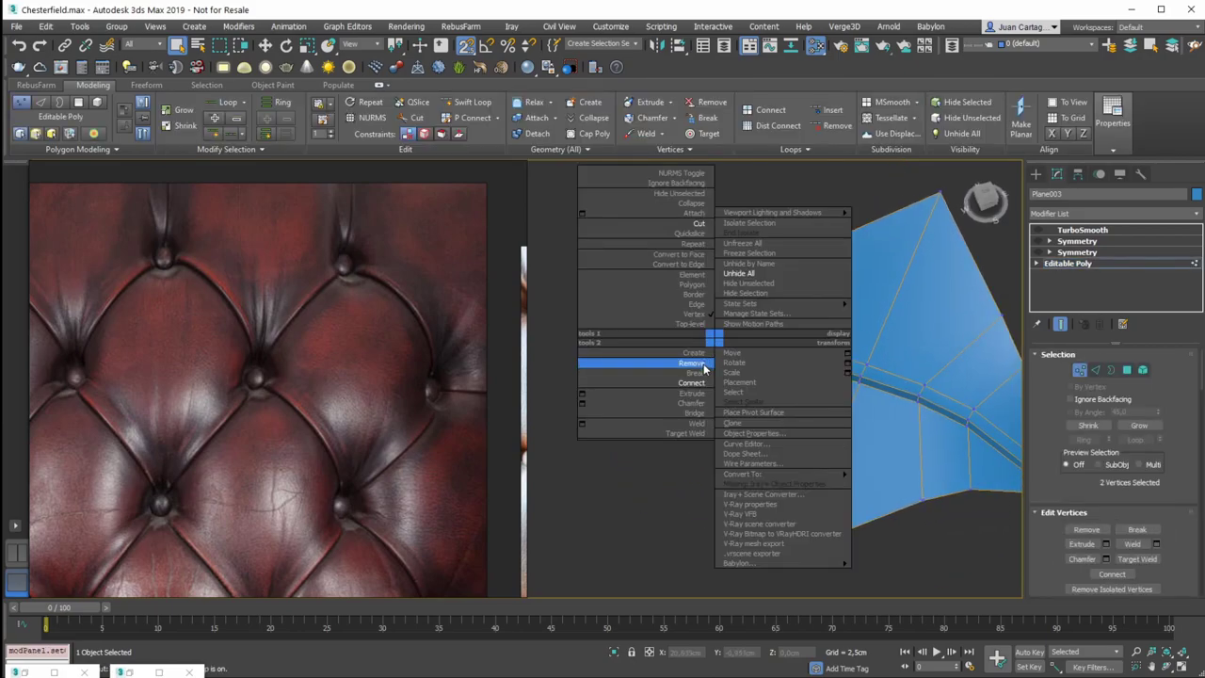
{"action": "left_click", "coordinate": [694, 213]}
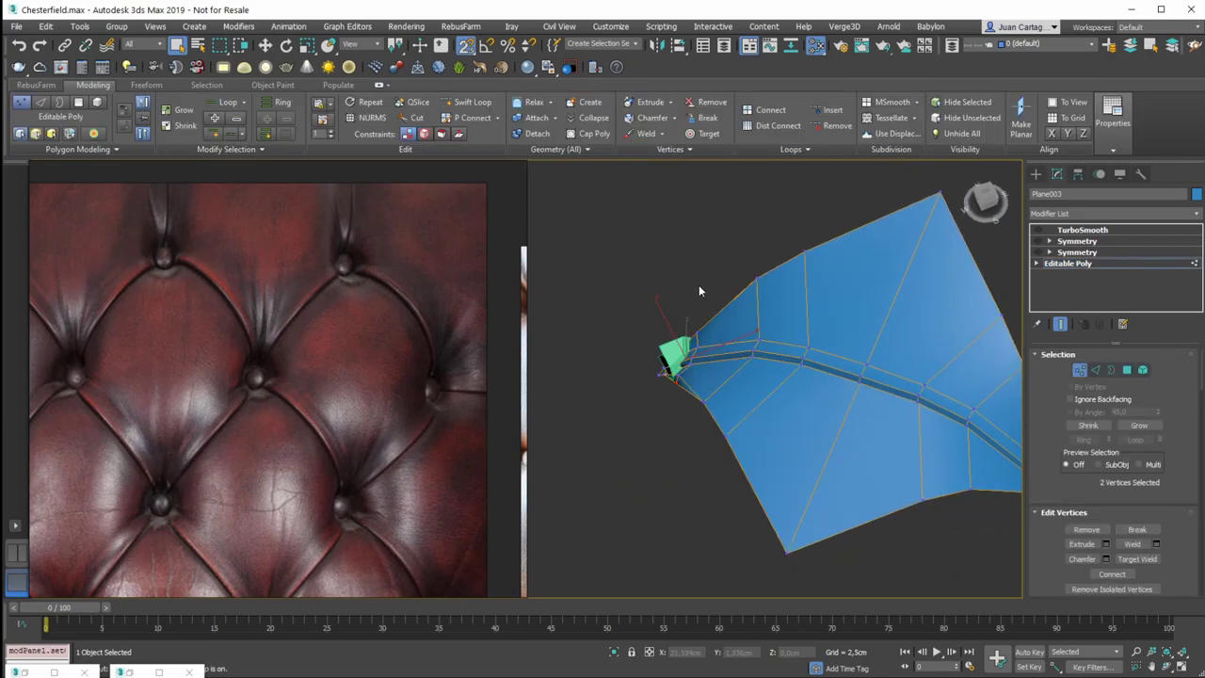
{"action": "middle_click_drag", "start_coordinate": [905, 424], "coordinate": [678, 329]}
{"action": "scroll", "coordinate": [823, 373], "scroll_direction": "up", "scroll_amount": 4}
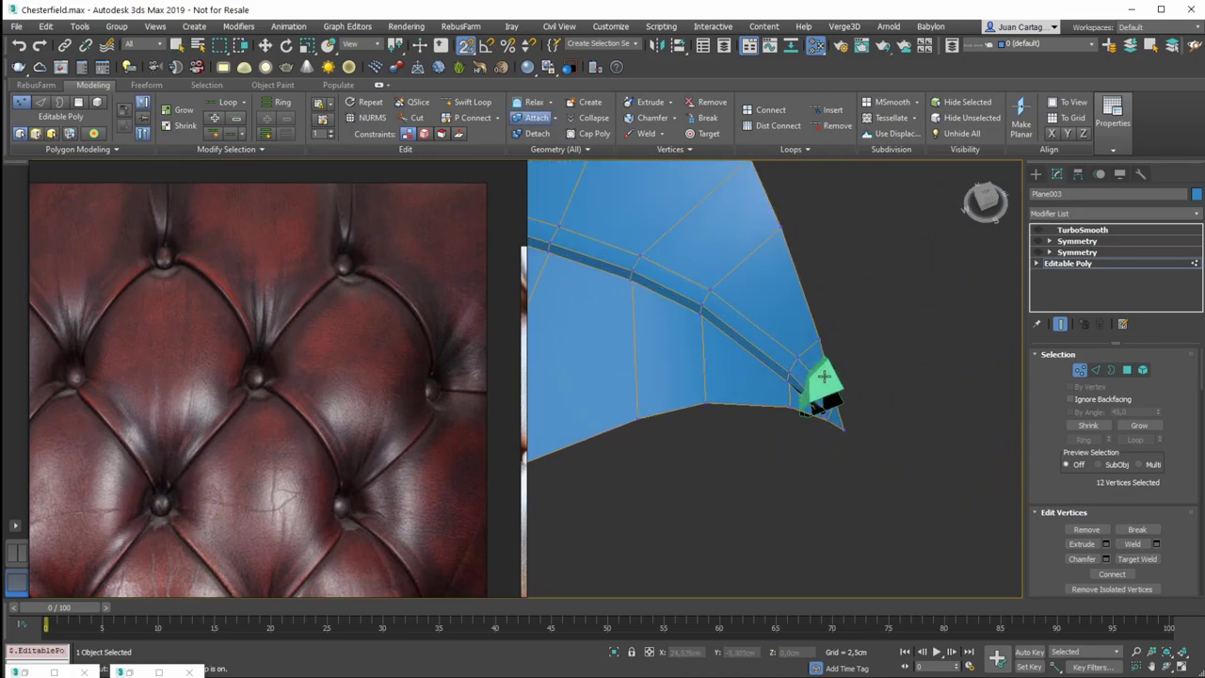
{"action": "left_click", "coordinate": [825, 376]}
{"action": "right_click", "coordinate": [836, 347]}
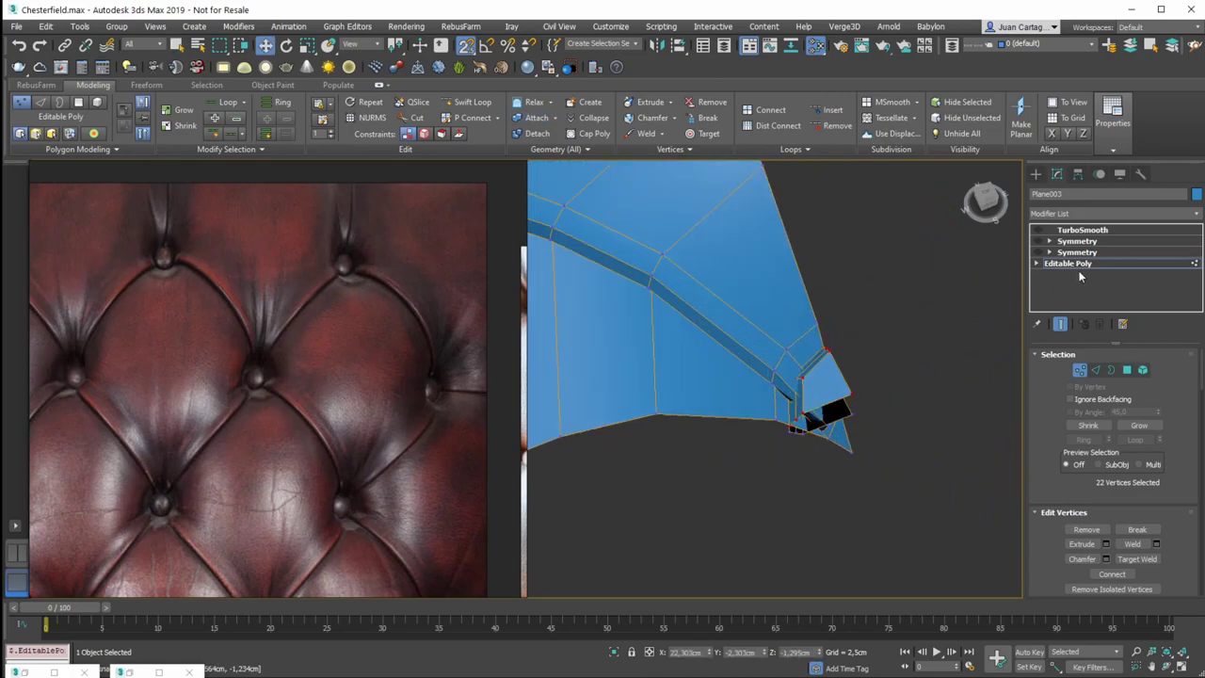
{"action": "left_click", "coordinate": [1073, 264]}
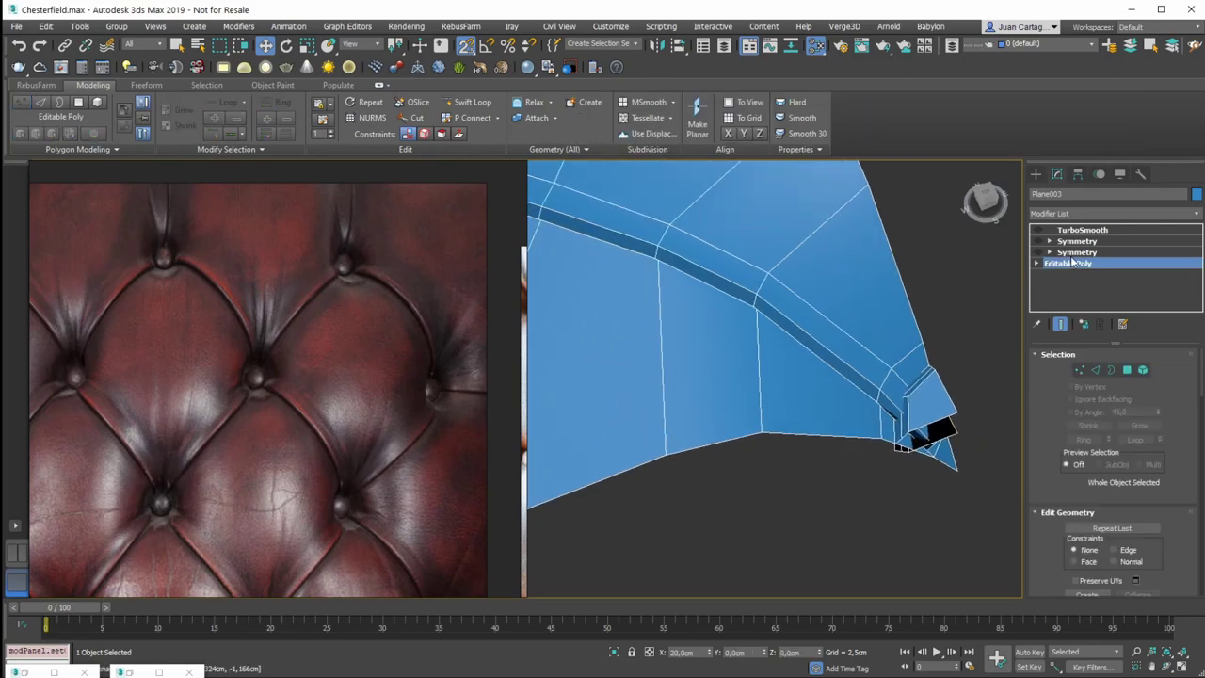
Turn both Symmetry modifiers of the panel back on and hide the edge display
{"action": "left_click", "coordinate": [1051, 253]}
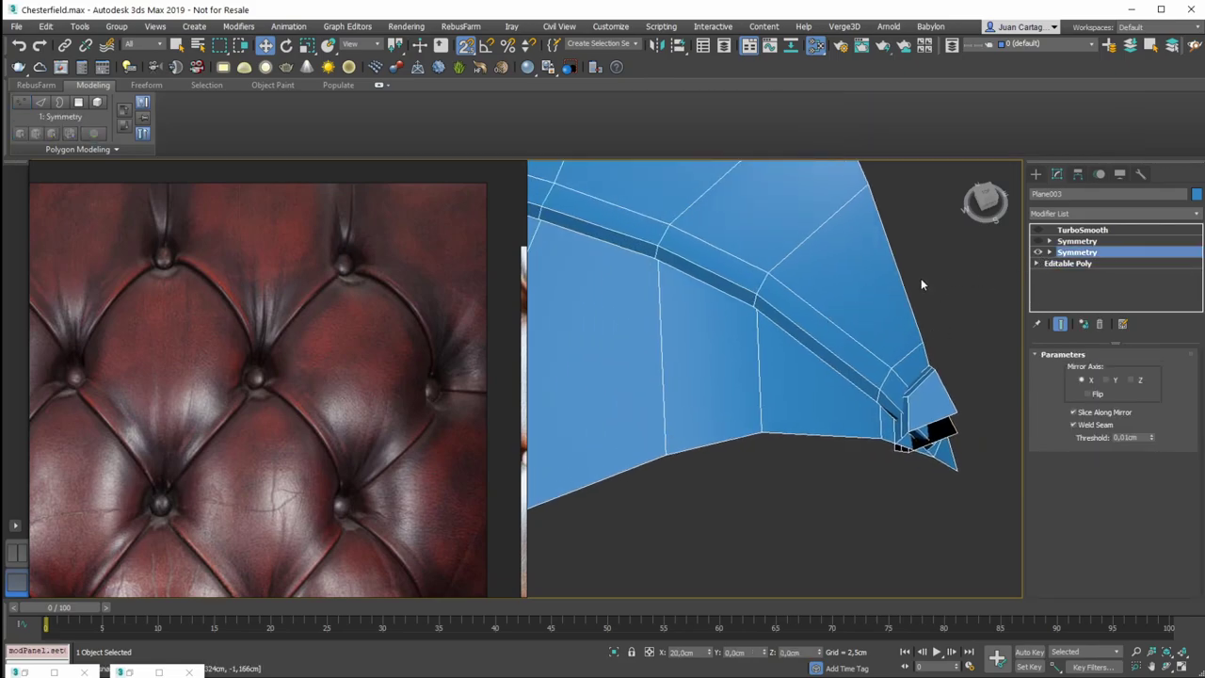
{"action": "scroll", "coordinate": [955, 279], "scroll_direction": "down", "scroll_amount": 5}
{"action": "middle_click_drag", "start_coordinate": [893, 312], "coordinate": [837, 321], "text": "alt"}
{"action": "scroll", "coordinate": [774, 306], "scroll_direction": "up", "scroll_amount": 5}
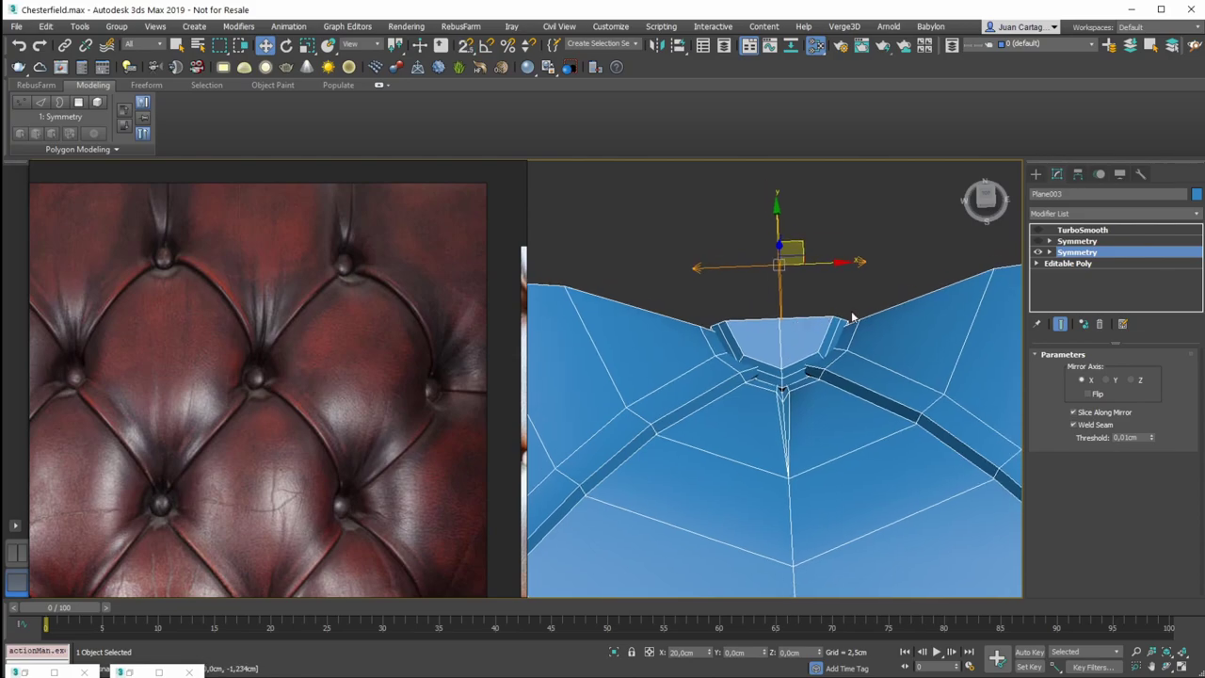
{"action": "left_click", "coordinate": [1076, 242]}
{"action": "left_click", "coordinate": [1038, 242]}
{"action": "key", "text": "F4"}
{"action": "scroll", "coordinate": [824, 325], "scroll_direction": "down", "scroll_amount": 5}
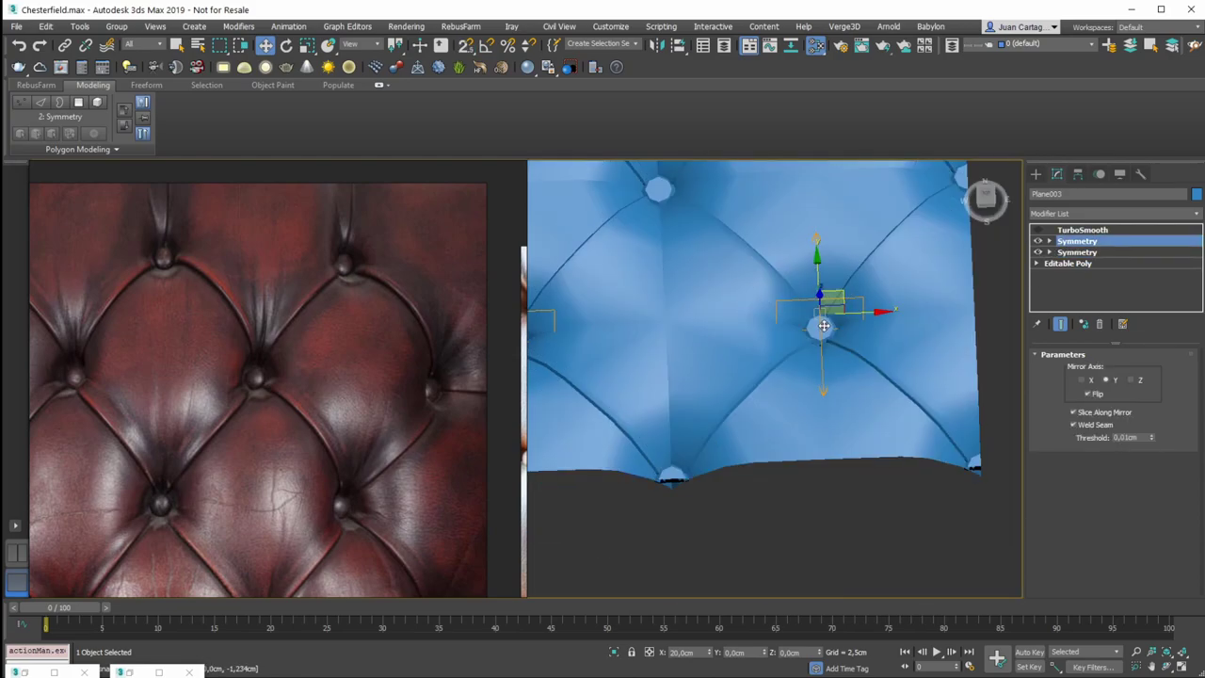
Turn the panel's TurboSmooth modifier back on
{"action": "scroll", "coordinate": [829, 327], "scroll_direction": "up", "scroll_amount": 4}
{"action": "middle_click_drag", "start_coordinate": [829, 326], "coordinate": [767, 314], "text": "alt"}
{"action": "left_click", "coordinate": [1083, 230]}
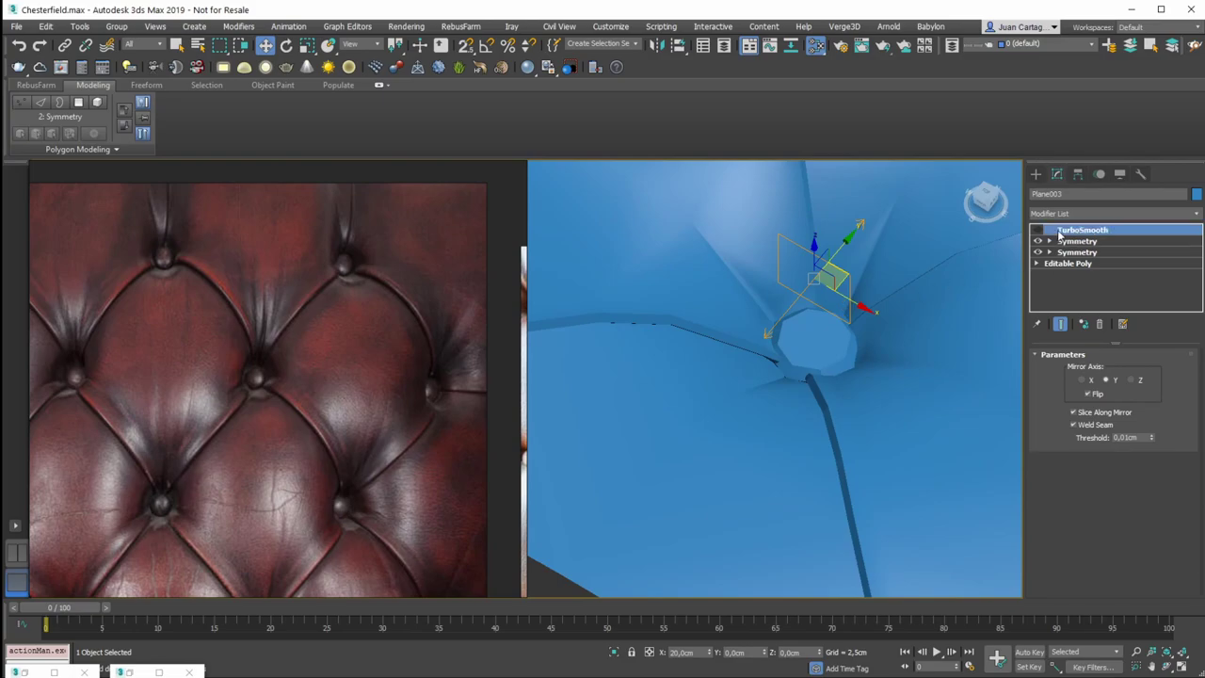
{"action": "left_click", "coordinate": [1038, 230]}
Examine the smoothed buttons and creases across the tiled panels, with and without edges shown
{"action": "middle_click_drag", "start_coordinate": [895, 277], "coordinate": [842, 291], "text": "alt"}
{"action": "scroll", "coordinate": [830, 319], "scroll_direction": "down", "scroll_amount": 5}
{"action": "scroll", "coordinate": [836, 395], "scroll_direction": "down", "scroll_amount": 3}
{"action": "scroll", "coordinate": [832, 415], "scroll_direction": "up", "scroll_amount": 6}
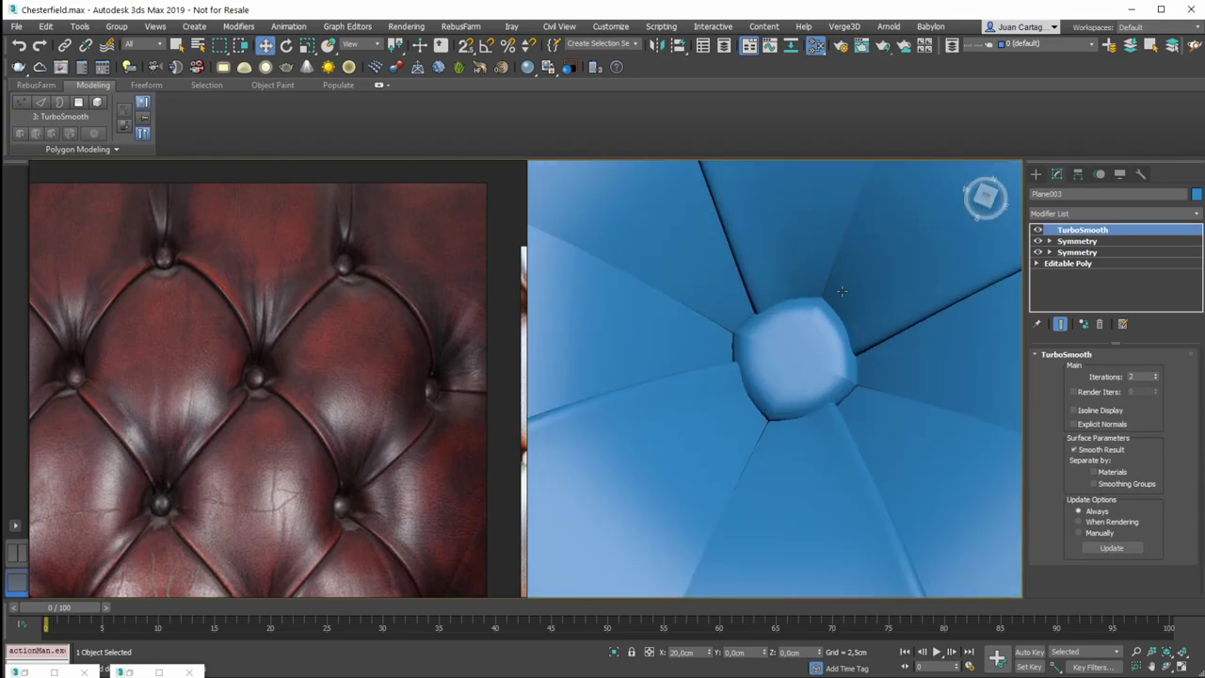
{"action": "scroll", "coordinate": [841, 290], "scroll_direction": "down", "scroll_amount": 3}
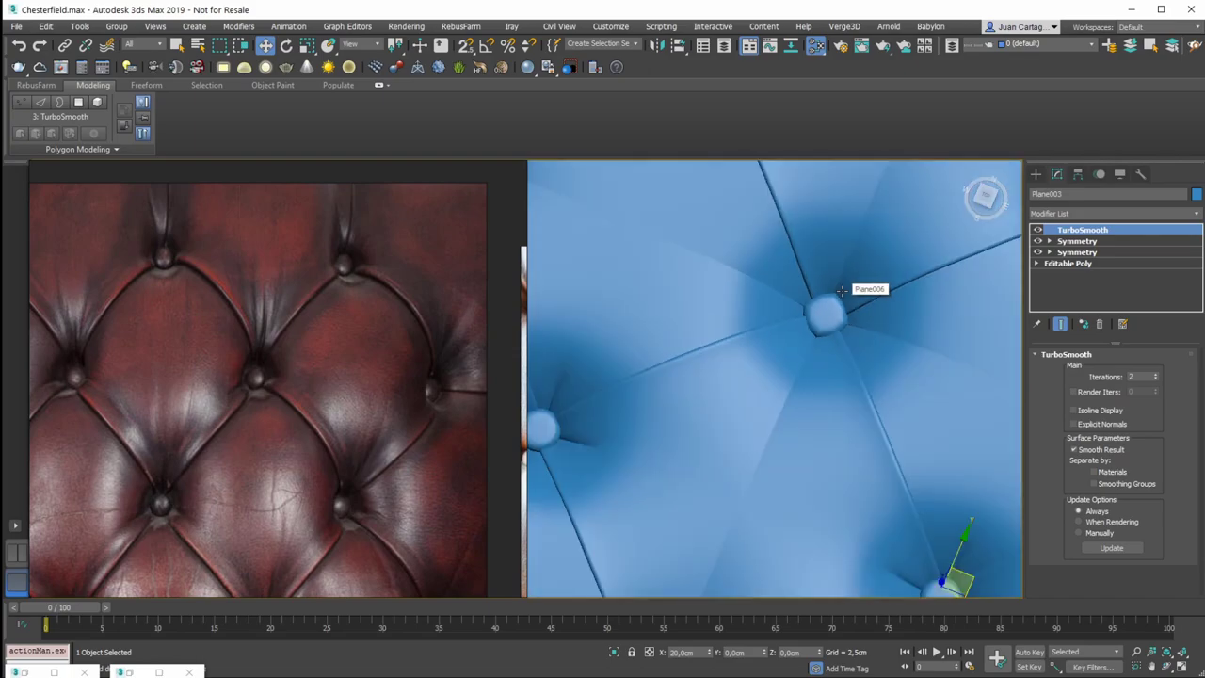
{"action": "middle_click_drag", "start_coordinate": [840, 400], "coordinate": [762, 311]}
{"action": "scroll", "coordinate": [763, 314], "scroll_direction": "down", "scroll_amount": 4}
{"action": "middle_click_drag", "start_coordinate": [788, 387], "coordinate": [791, 303]}
{"action": "scroll", "coordinate": [834, 353], "scroll_direction": "up", "scroll_amount": 4}
{"action": "middle_click_drag", "start_coordinate": [834, 352], "coordinate": [838, 443]}
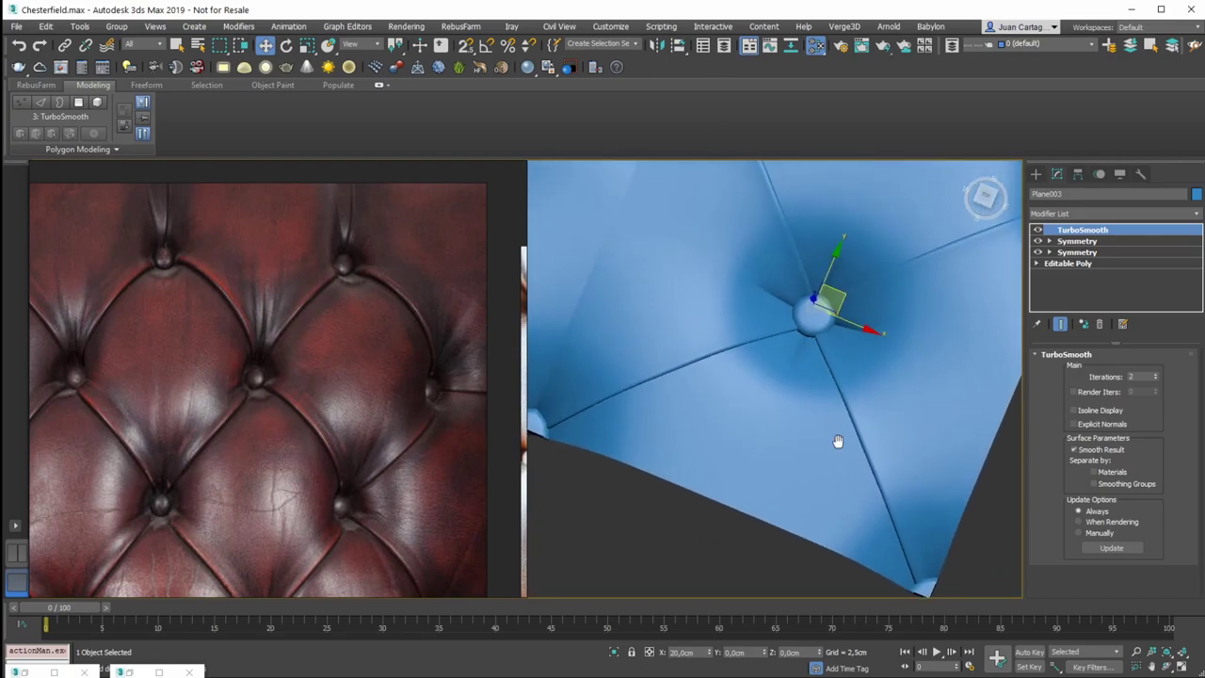
{"action": "scroll", "coordinate": [842, 339], "scroll_direction": "up", "scroll_amount": 5}
{"action": "key", "text": "F4"}
{"action": "middle_click_drag", "start_coordinate": [848, 300], "coordinate": [844, 351]}
{"action": "key", "text": "F4"}
{"action": "scroll", "coordinate": [841, 341], "scroll_direction": "down", "scroll_amount": 5}
{"action": "middle_click_drag", "start_coordinate": [824, 409], "coordinate": [850, 339], "text": "alt"}
{"action": "middle_click_drag", "start_coordinate": [917, 421], "coordinate": [862, 450]}
{"action": "scroll", "coordinate": [810, 383], "scroll_direction": "up", "scroll_amount": 4}
{"action": "key", "text": "F4"}
{"action": "scroll", "coordinate": [862, 450], "scroll_direction": "down", "scroll_amount": 5}
{"action": "key", "text": "F4"}
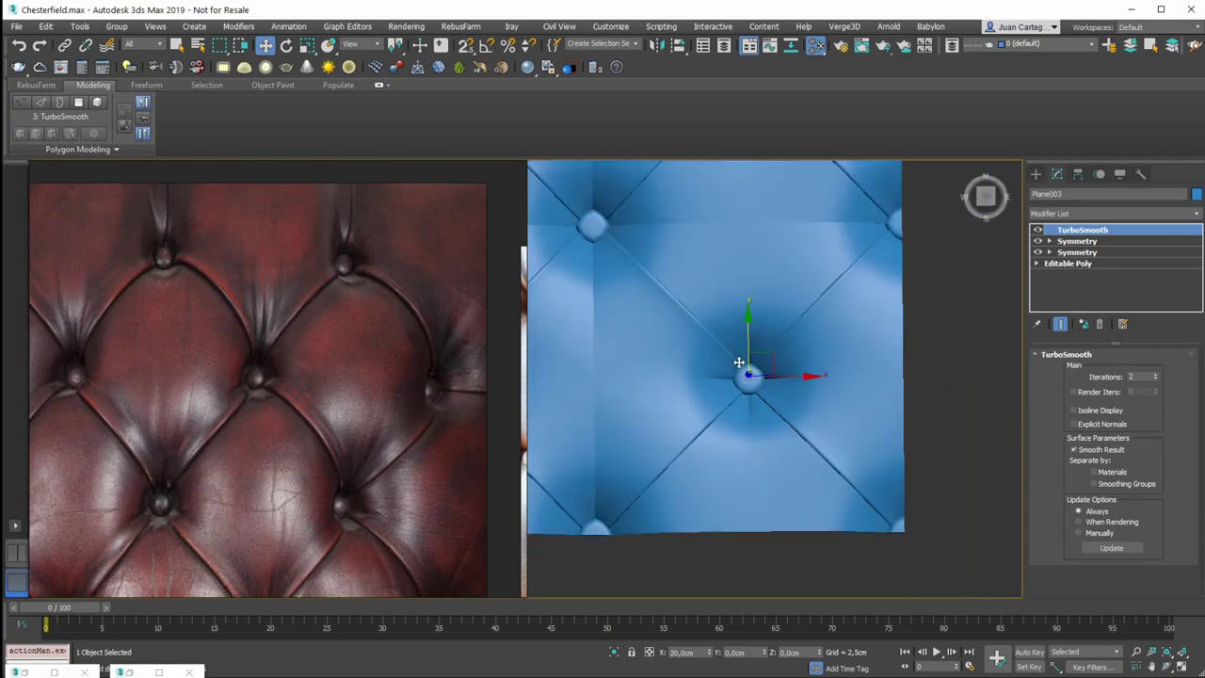
Turn off the panel's TurboSmooth and both Symmetry modifiers, and return to its Editable Poly level in wireframe
{"action": "middle_click_drag", "start_coordinate": [580, 216], "coordinate": [658, 297]}
{"action": "scroll", "coordinate": [705, 342], "scroll_direction": "up", "scroll_amount": 3}
{"action": "middle_click_drag", "start_coordinate": [705, 342], "coordinate": [840, 355], "text": "alt"}
{"action": "left_click", "coordinate": [1037, 231]}
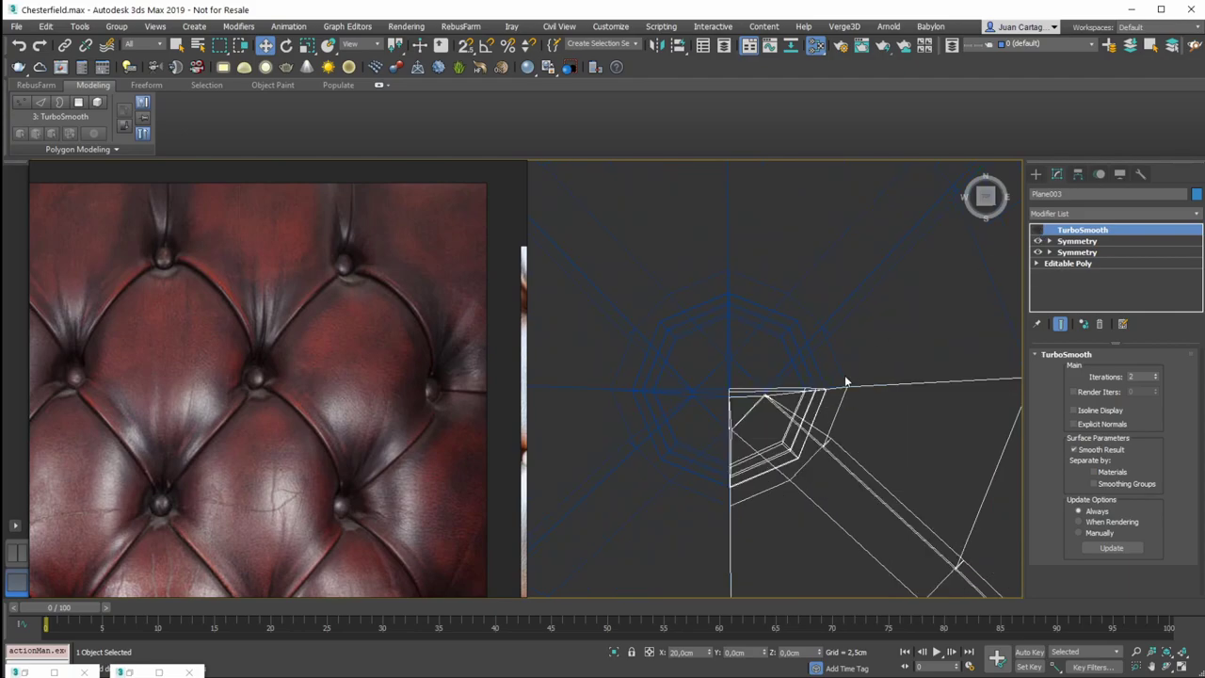
{"action": "scroll", "coordinate": [806, 388], "scroll_direction": "up", "scroll_amount": 5}
{"action": "mouse_move", "coordinate": [778, 344]}
{"action": "middle_mouse_down", "text": "alt"}
{"action": "mouse_move", "coordinate": [802, 351]}
{"action": "mouse_move", "coordinate": [796, 342]}
{"action": "middle_mouse_up", "text": "alt"}
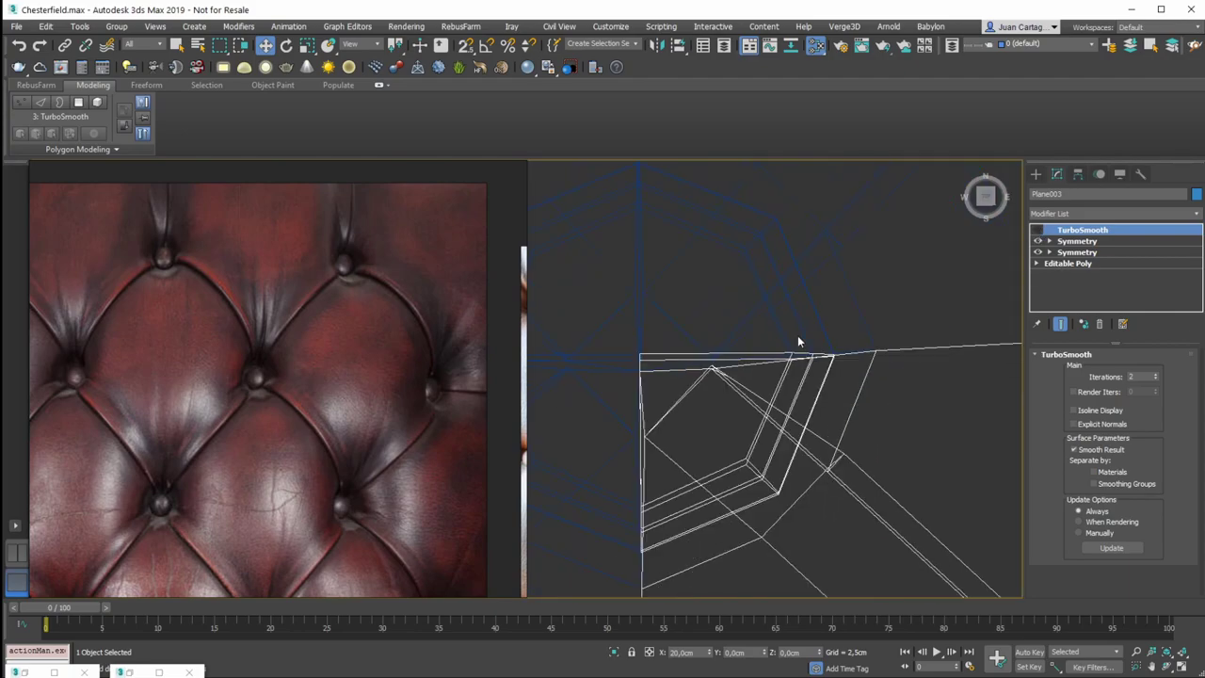
{"action": "left_click", "coordinate": [1052, 263]}
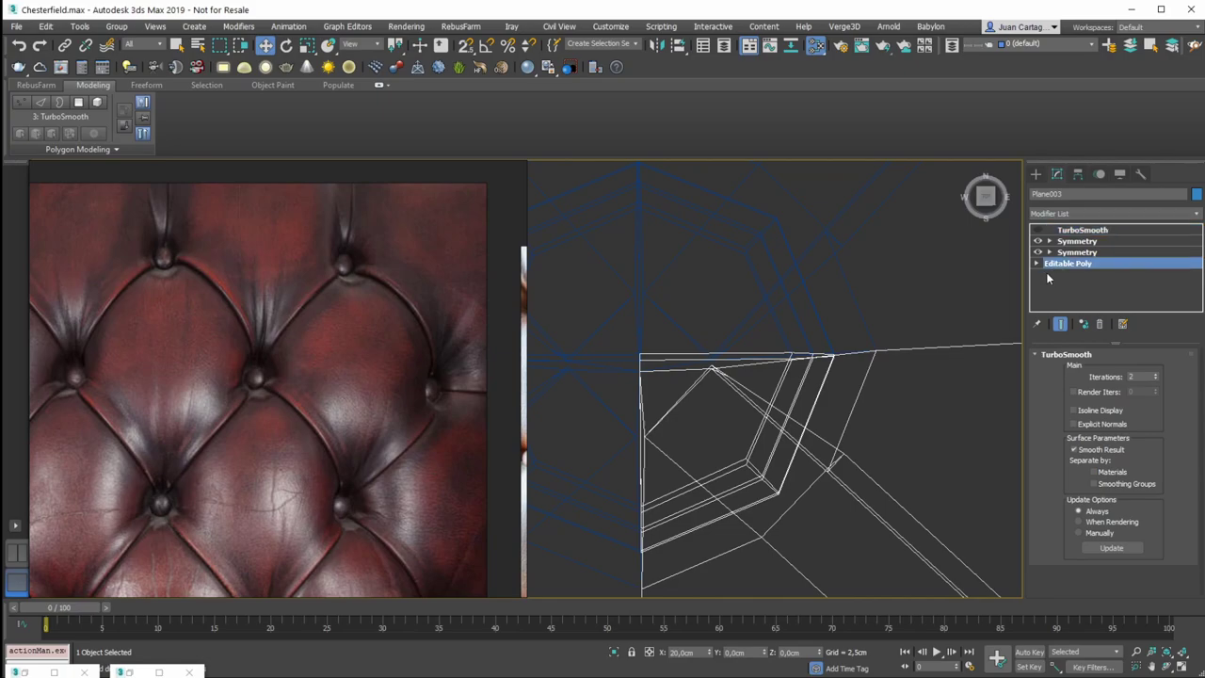
{"action": "left_click", "coordinate": [1037, 241]}
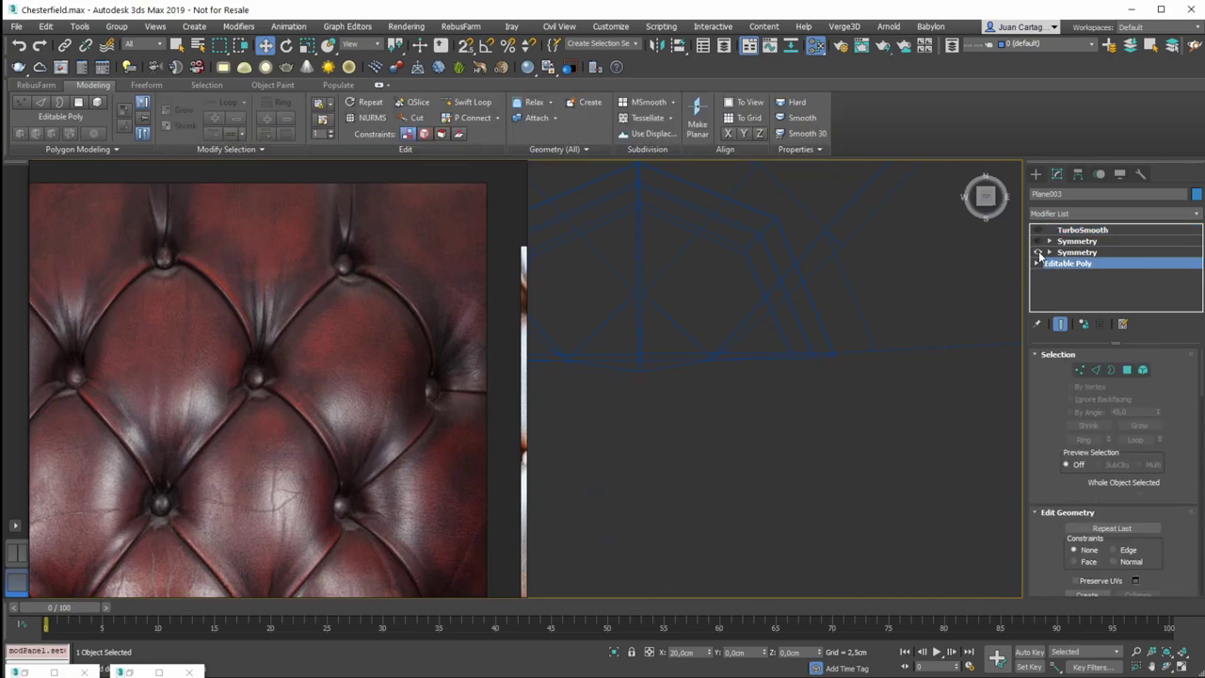
{"action": "scroll", "coordinate": [837, 349], "scroll_direction": "down", "scroll_amount": 3}
{"action": "middle_click_drag", "start_coordinate": [871, 441], "coordinate": [700, 364]}
{"action": "scroll", "coordinate": [704, 335], "scroll_direction": "up", "scroll_amount": 6}
{"action": "key", "text": "F3"}
{"action": "mouse_move", "coordinate": [703, 285]}
{"action": "middle_mouse_down"}
{"action": "mouse_move", "coordinate": [768, 356]}
{"action": "mouse_move", "coordinate": [755, 342]}
{"action": "mouse_move", "coordinate": [826, 345]}
{"action": "mouse_move", "coordinate": [673, 364]}
{"action": "mouse_move", "coordinate": [863, 359]}
{"action": "middle_mouse_up"}
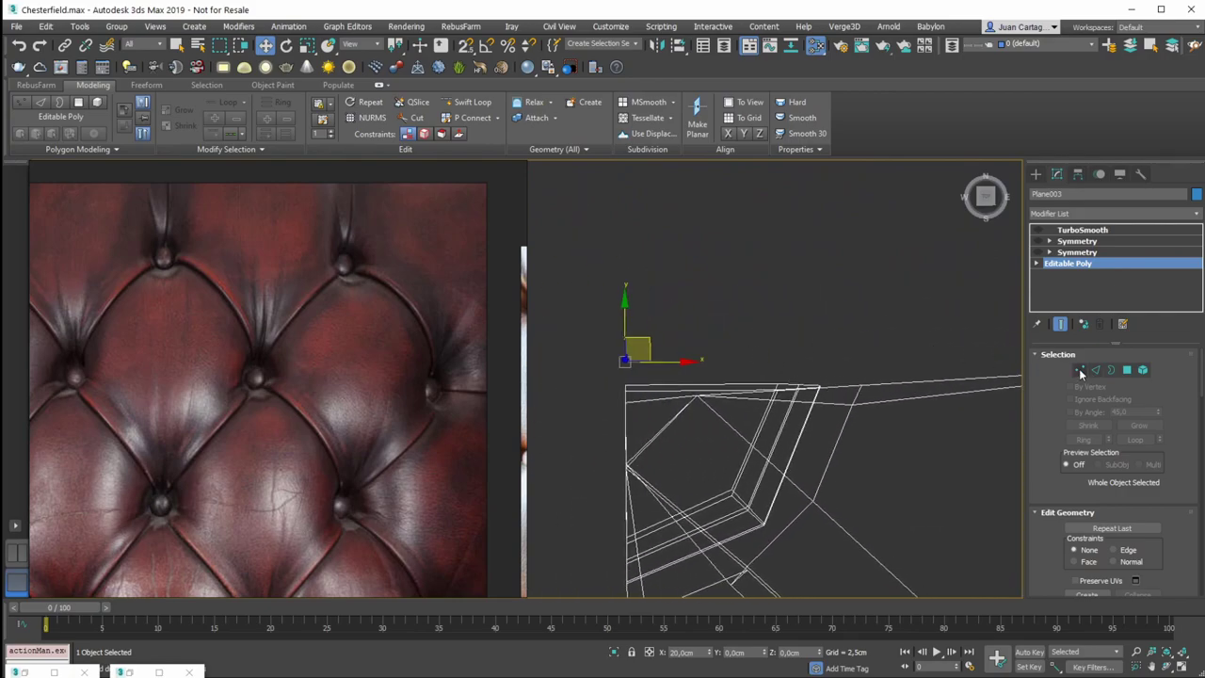
Select the vertices along the upper border of the button quarter in the base mesh's upper-left corner
{"action": "key", "text": "1"}
{"action": "left_click_drag", "start_coordinate": [856, 370], "coordinate": [618, 395]}
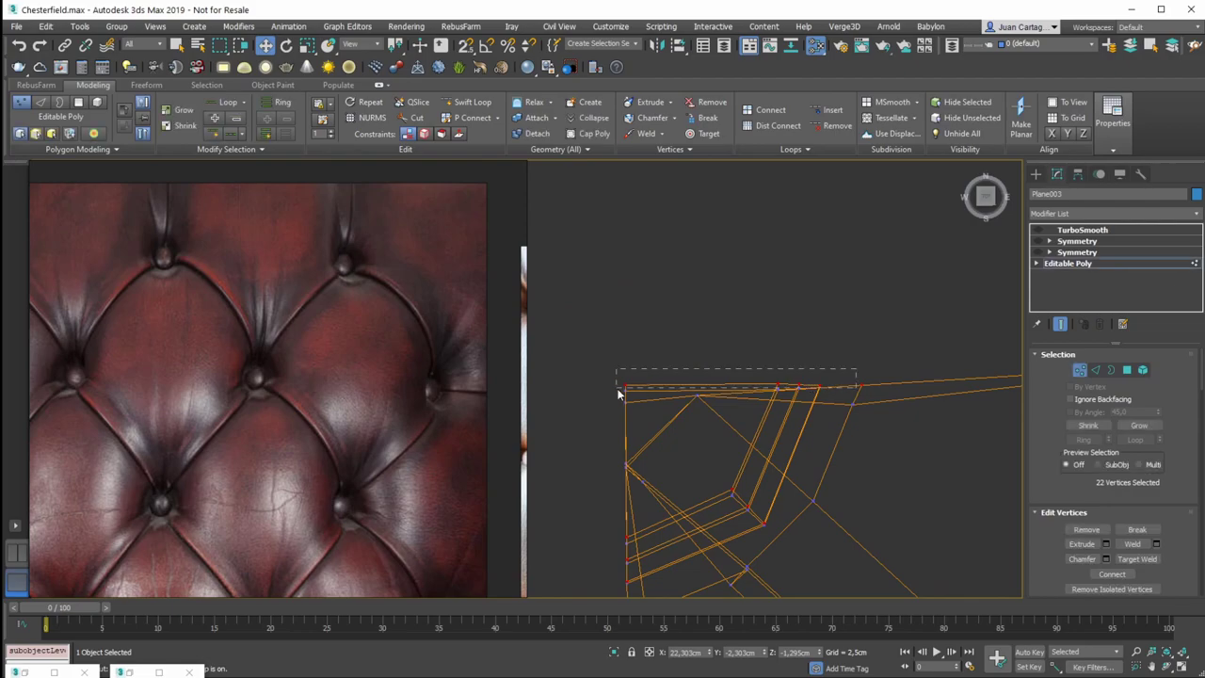
{"action": "key", "text": "F3"}
{"action": "middle_click_drag", "start_coordinate": [843, 377], "coordinate": [770, 387]}
{"action": "middle_click_drag", "start_coordinate": [672, 369], "coordinate": [792, 375]}
{"action": "scroll", "coordinate": [748, 381], "scroll_direction": "up", "scroll_amount": 3}
{"action": "key", "text": "F3"}
{"action": "scroll", "coordinate": [802, 379], "scroll_direction": "down", "scroll_amount": 3}
{"action": "scroll", "coordinate": [791, 375], "scroll_direction": "up", "scroll_amount": 3}
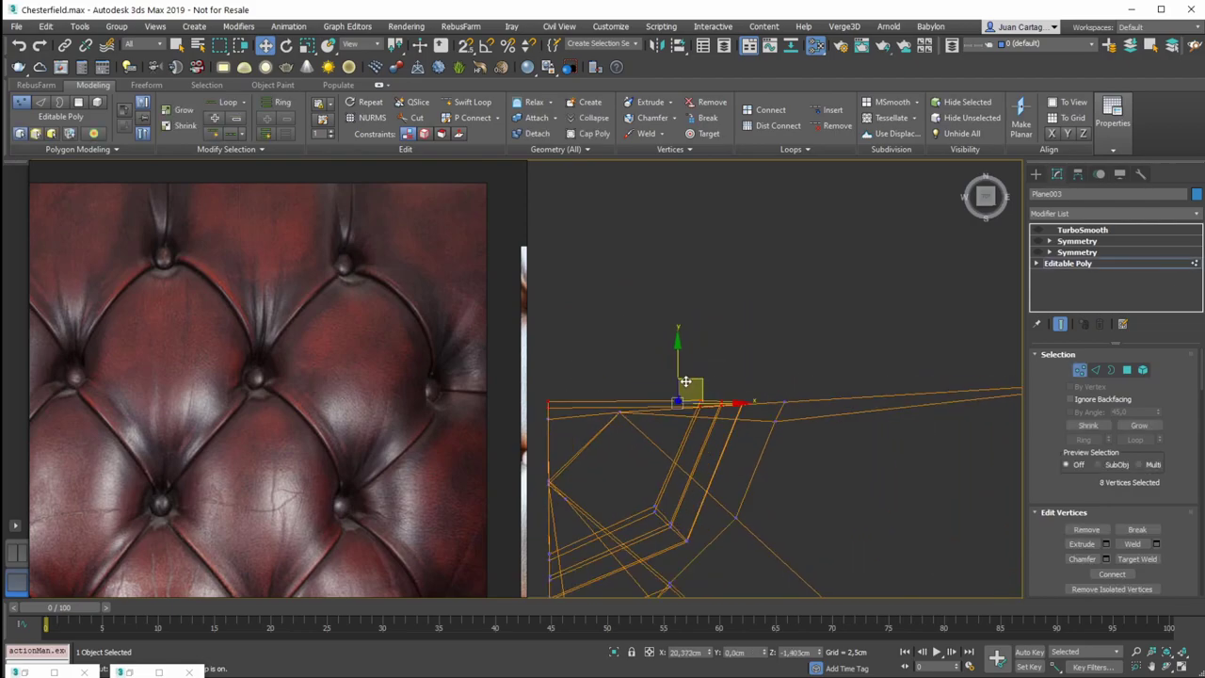
{"action": "left_click", "coordinate": [738, 368]}
{"action": "scroll", "coordinate": [800, 393], "scroll_direction": "down", "scroll_amount": 2}
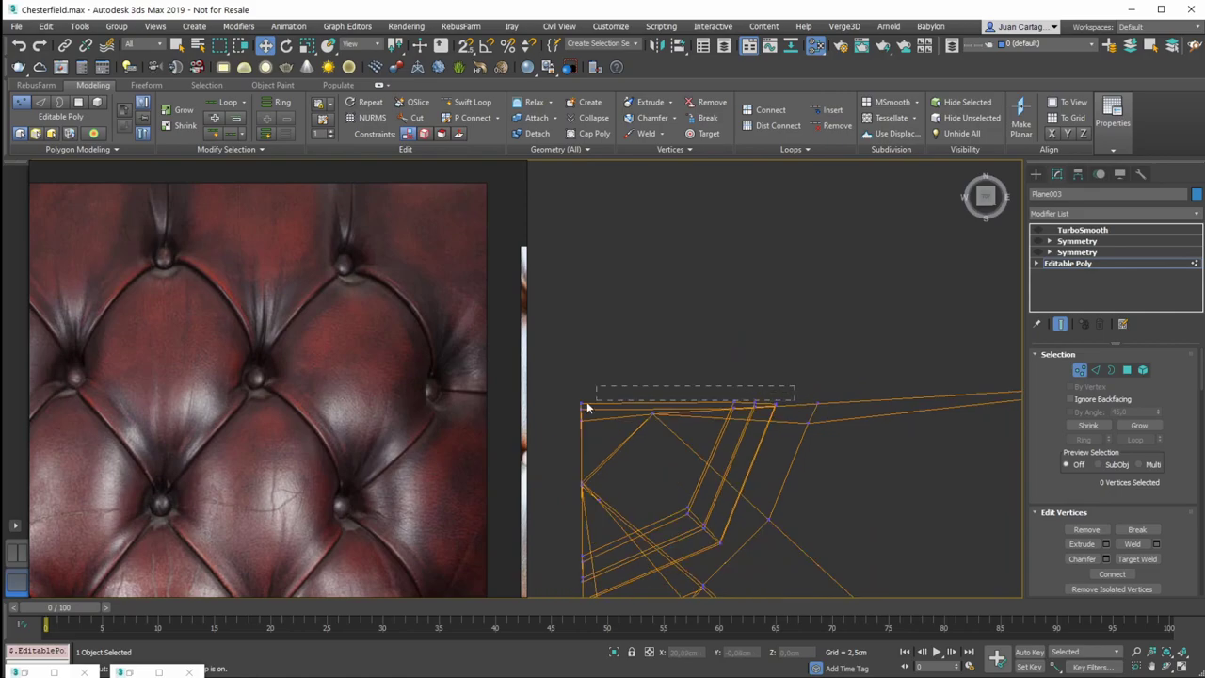
{"action": "left_click_drag", "start_coordinate": [565, 410], "coordinate": [564, 411]}
{"action": "key", "text": "F3"}
{"action": "mouse_move", "coordinate": [707, 387]}
{"action": "middle_mouse_down"}
{"action": "mouse_move", "coordinate": [745, 377]}
{"action": "mouse_move", "coordinate": [680, 357]}
{"action": "middle_mouse_up"}
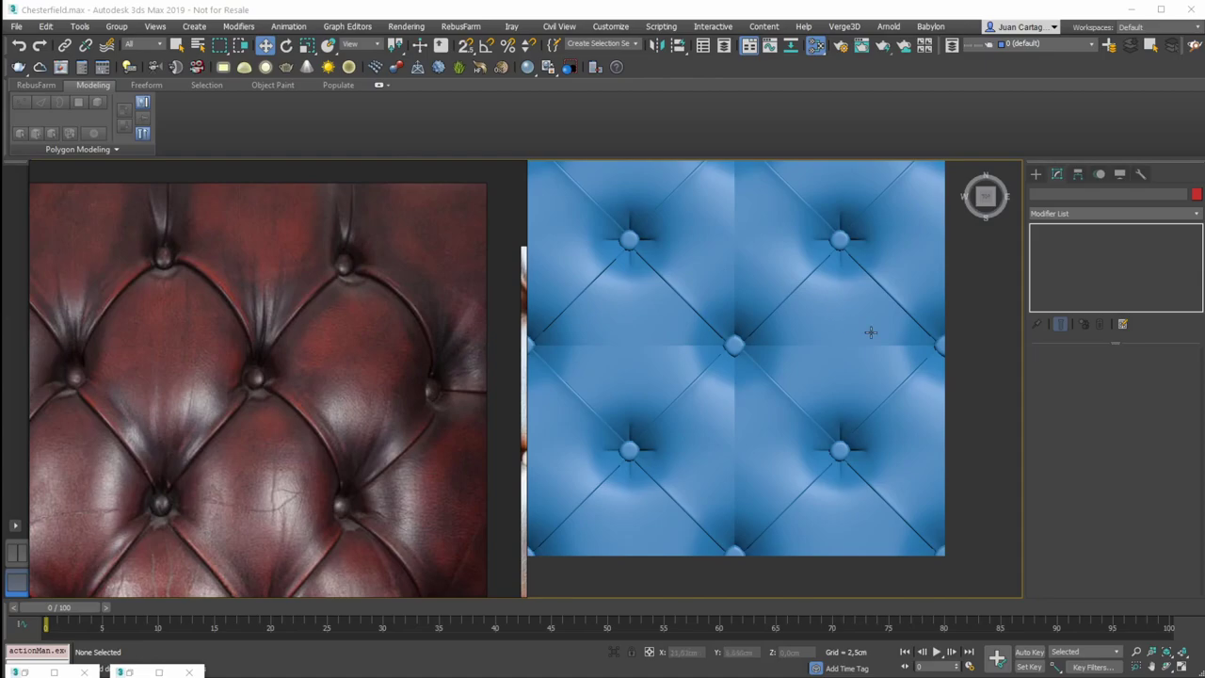
Select a panel tile and examine its smoothed central button and surrounding creases, shaded and with edges shown
{"action": "middle_click_drag", "start_coordinate": [913, 410], "coordinate": [922, 396]}
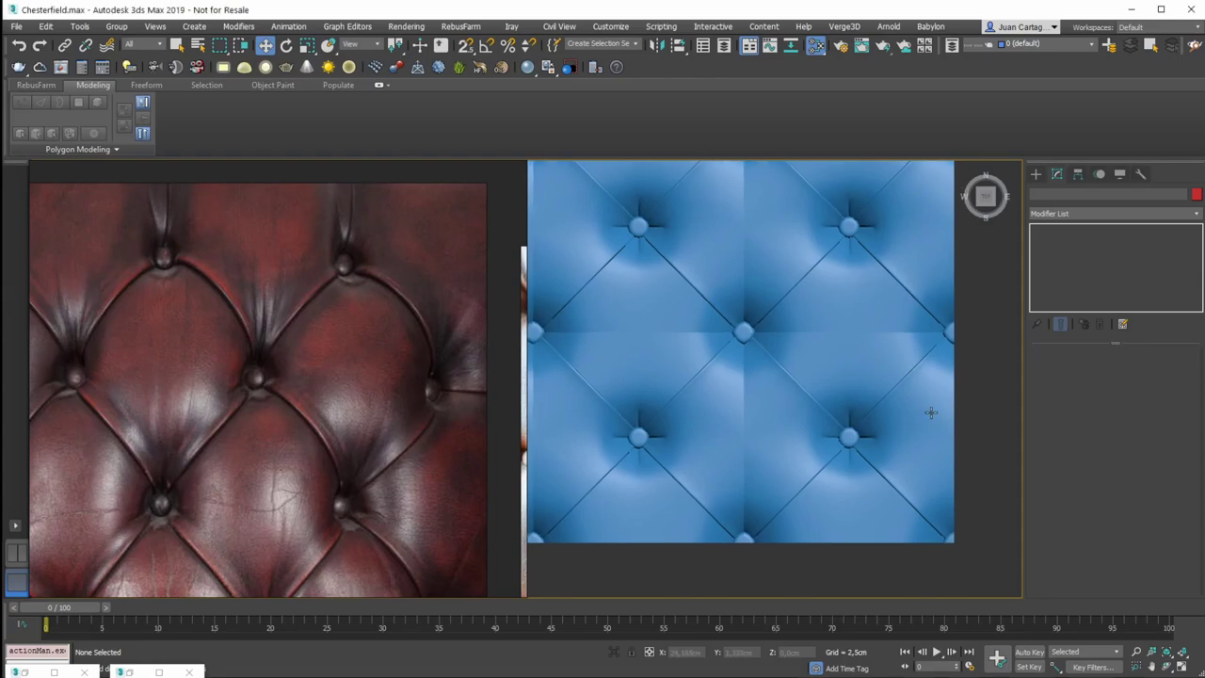
{"action": "left_click", "coordinate": [940, 409]}
{"action": "scroll", "coordinate": [876, 435], "scroll_direction": "up", "scroll_amount": 3}
{"action": "scroll", "coordinate": [859, 433], "scroll_direction": "down", "scroll_amount": 3}
{"action": "middle_click_drag", "start_coordinate": [857, 426], "coordinate": [823, 358]}
{"action": "scroll", "coordinate": [819, 371], "scroll_direction": "up", "scroll_amount": 5}
{"action": "key", "text": "F4"}
{"action": "scroll", "coordinate": [812, 367], "scroll_direction": "down", "scroll_amount": 3}
{"action": "key", "text": "F4"}
{"action": "scroll", "coordinate": [880, 400], "scroll_direction": "up", "scroll_amount": 3}
{"action": "middle_click_drag", "start_coordinate": [874, 416], "coordinate": [884, 420], "text": "alt"}
{"action": "key", "text": "t"}
{"action": "scroll", "coordinate": [588, 375], "scroll_direction": "up", "scroll_amount": 5}
{"action": "middle_click_drag", "start_coordinate": [589, 375], "coordinate": [865, 354]}
{"action": "left_click_drag", "start_coordinate": [865, 353], "coordinate": [915, 370]}
{"action": "scroll", "coordinate": [746, 400], "scroll_direction": "up", "scroll_amount": 5}
{"action": "key", "text": "F4"}
{"action": "scroll", "coordinate": [804, 386], "scroll_direction": "up", "scroll_amount": 3}
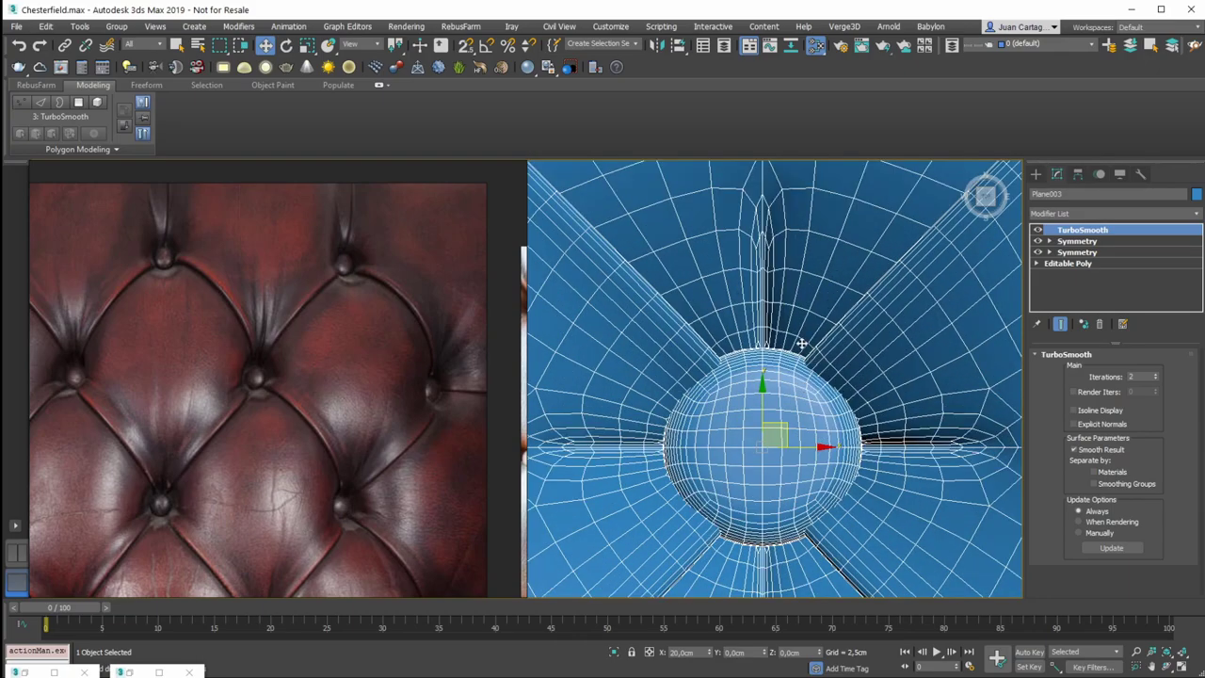
Examine the seams and button shape where four panel tiles meet, comparing shaded and edged-faces display
{"action": "scroll", "coordinate": [816, 358], "scroll_direction": "down", "scroll_amount": 3}
{"action": "middle_click_drag", "start_coordinate": [816, 358], "coordinate": [762, 339], "text": "alt"}
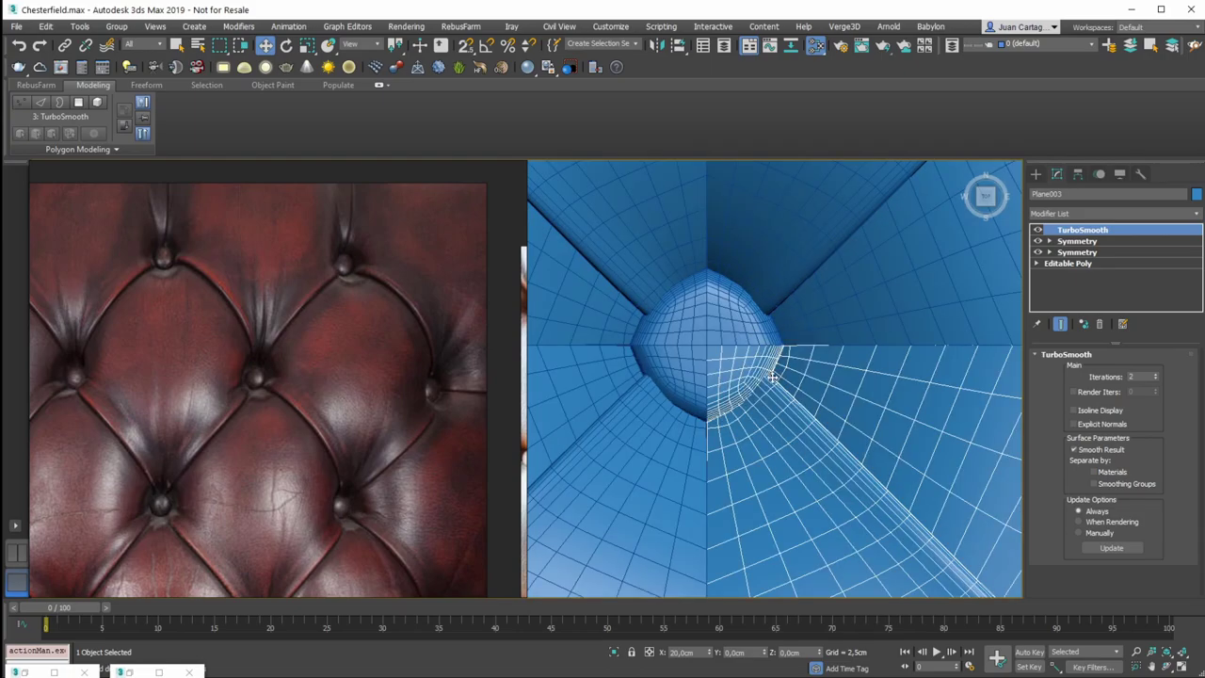
{"action": "key", "text": "F4"}
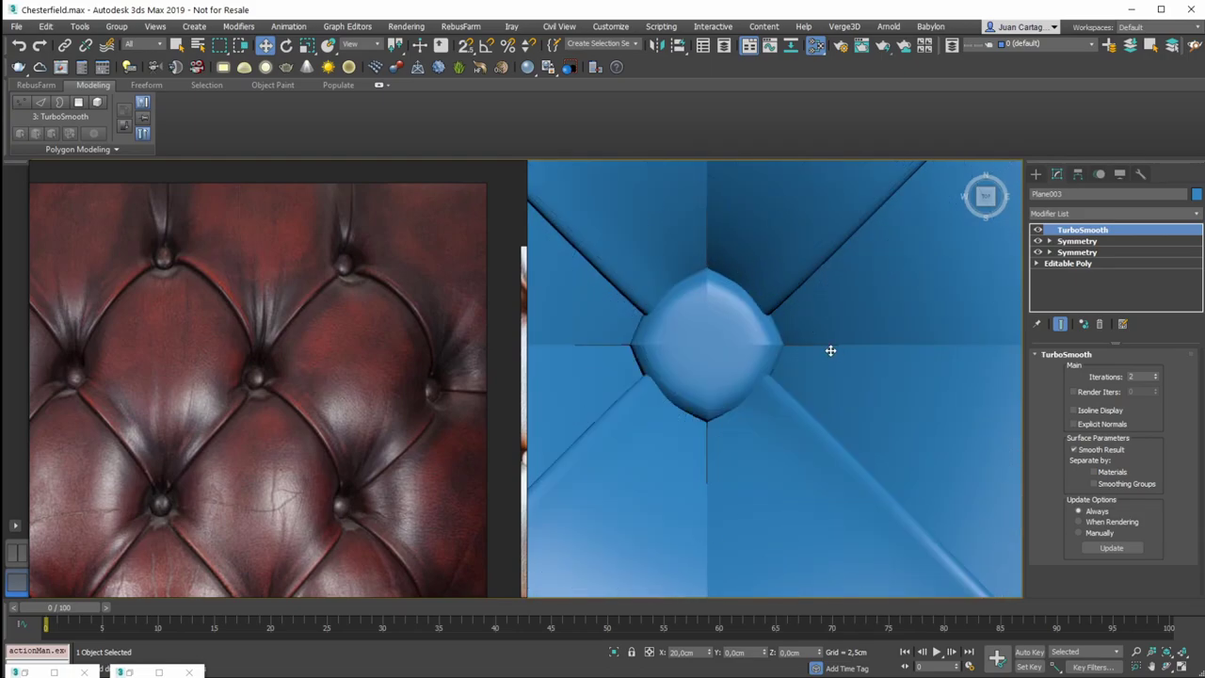
{"action": "scroll", "coordinate": [832, 316], "scroll_direction": "down", "scroll_amount": 5}
{"action": "scroll", "coordinate": [815, 309], "scroll_direction": "up", "scroll_amount": 5}
{"action": "key", "text": "F4"}
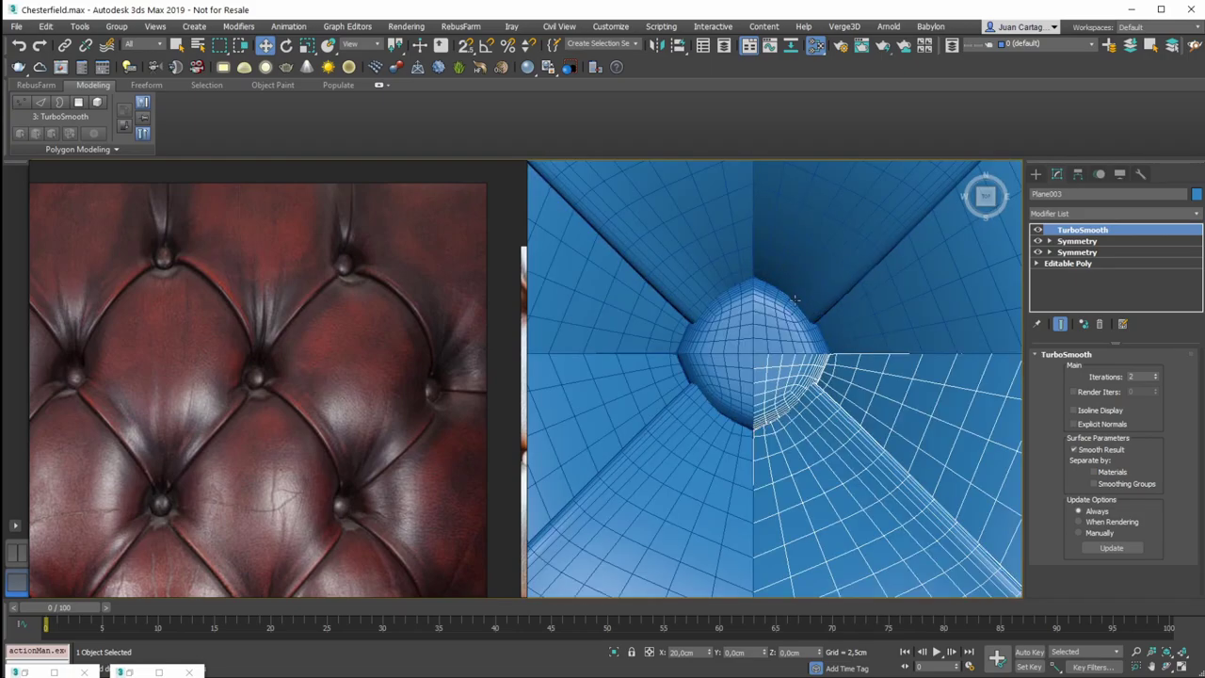
{"action": "scroll", "coordinate": [793, 299], "scroll_direction": "down", "scroll_amount": 6}
{"action": "key", "text": "q"}
{"action": "scroll", "coordinate": [850, 333], "scroll_direction": "down", "scroll_amount": 3}
{"action": "middle_click_drag", "start_coordinate": [857, 341], "coordinate": [797, 353], "text": "alt"}
{"action": "key", "text": "w"}
{"action": "key", "text": "F4"}
{"action": "key", "text": "t"}
{"action": "middle_click_drag", "start_coordinate": [621, 328], "coordinate": [932, 365]}
{"action": "middle_click_drag", "start_coordinate": [574, 244], "coordinate": [731, 300]}
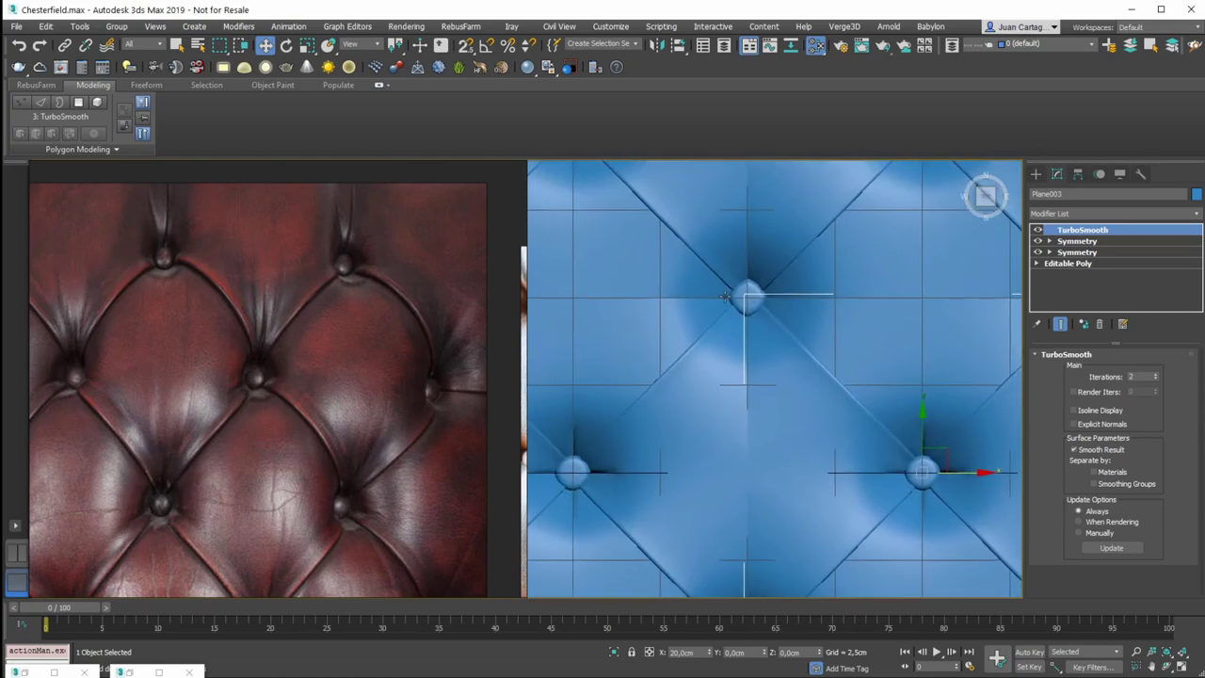
{"action": "scroll", "coordinate": [732, 299], "scroll_direction": "up", "scroll_amount": 5}
{"action": "middle_click_drag", "start_coordinate": [866, 298], "coordinate": [856, 339], "text": "alt"}
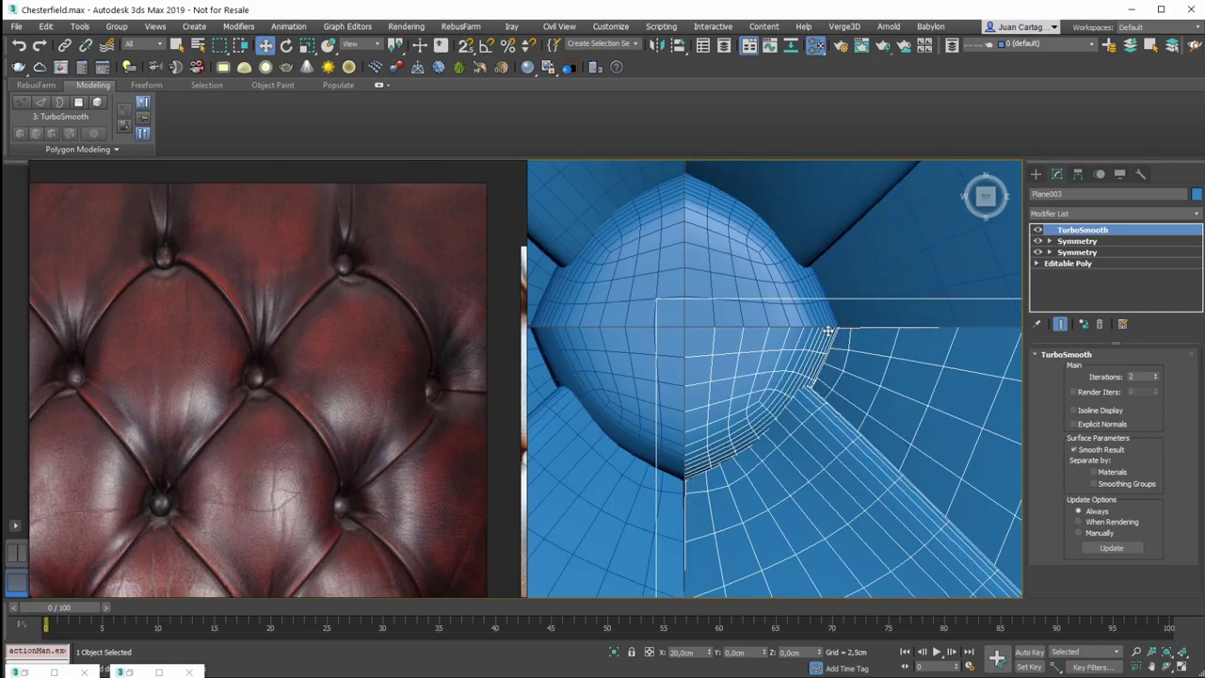
{"action": "mouse_move", "coordinate": [847, 303]}
{"action": "middle_mouse_down", "text": "alt"}
{"action": "mouse_move", "coordinate": [861, 333]}
{"action": "mouse_move", "coordinate": [808, 338]}
{"action": "mouse_move", "coordinate": [835, 304]}
{"action": "middle_mouse_up", "text": "alt"}
Turn off the panel's TurboSmooth and check the upper-left button quarter's borders in wireframe and shaded display
{"action": "left_click", "coordinate": [1038, 230]}
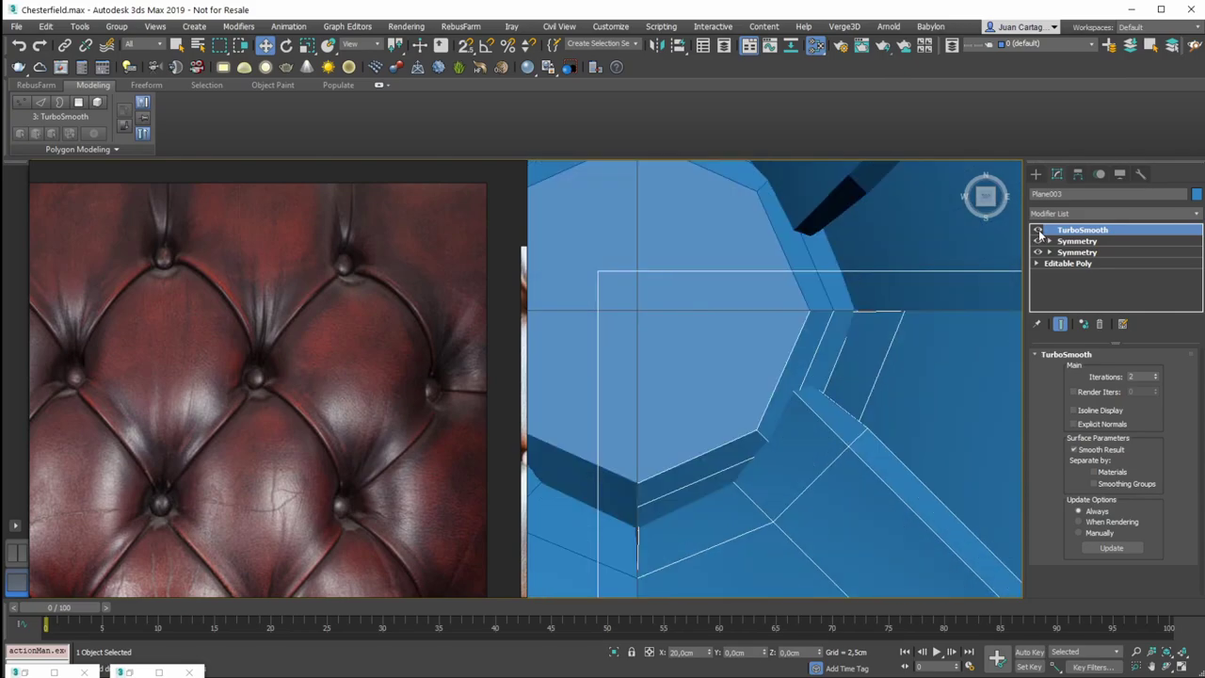
{"action": "key", "text": "F3"}
{"action": "scroll", "coordinate": [773, 292], "scroll_direction": "down", "scroll_amount": 10}
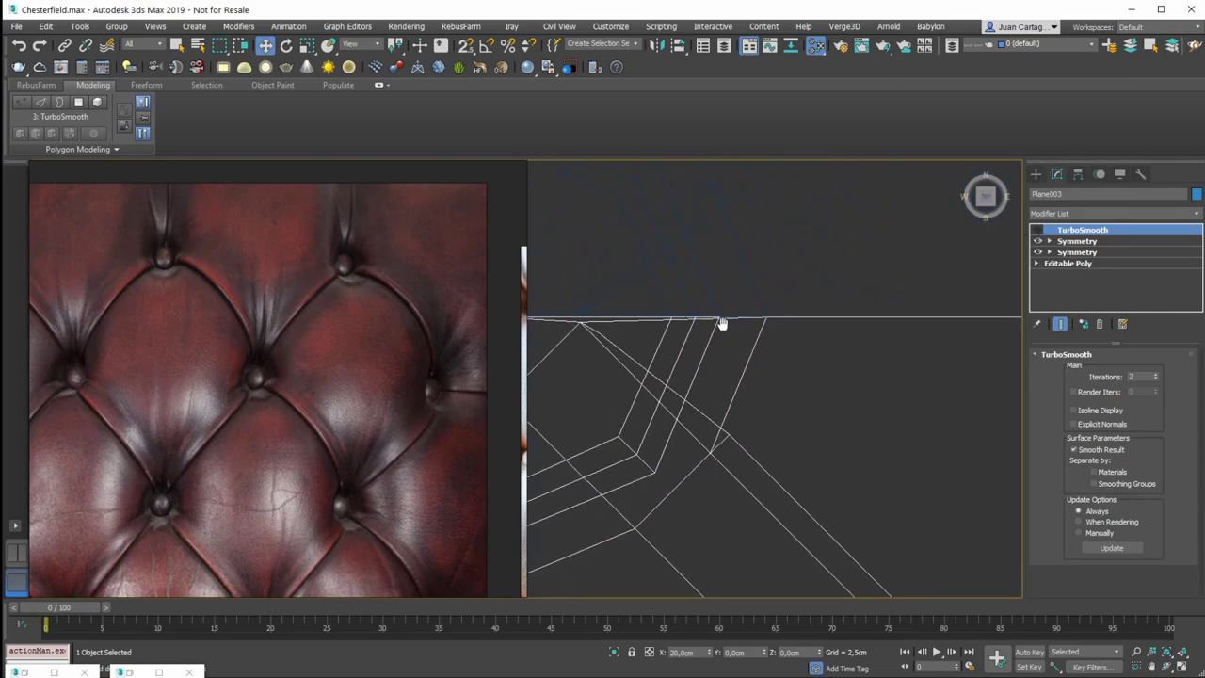
{"action": "scroll", "coordinate": [764, 282], "scroll_direction": "up", "scroll_amount": 10}
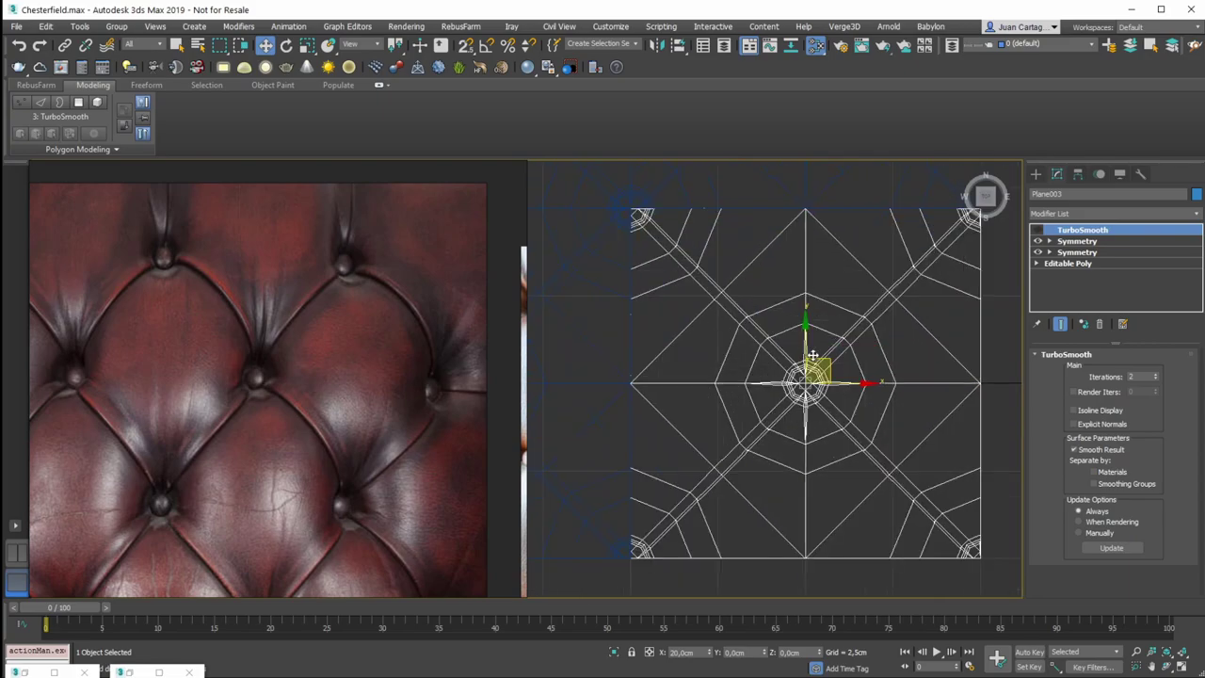
{"action": "scroll", "coordinate": [743, 389], "scroll_direction": "up", "scroll_amount": 6}
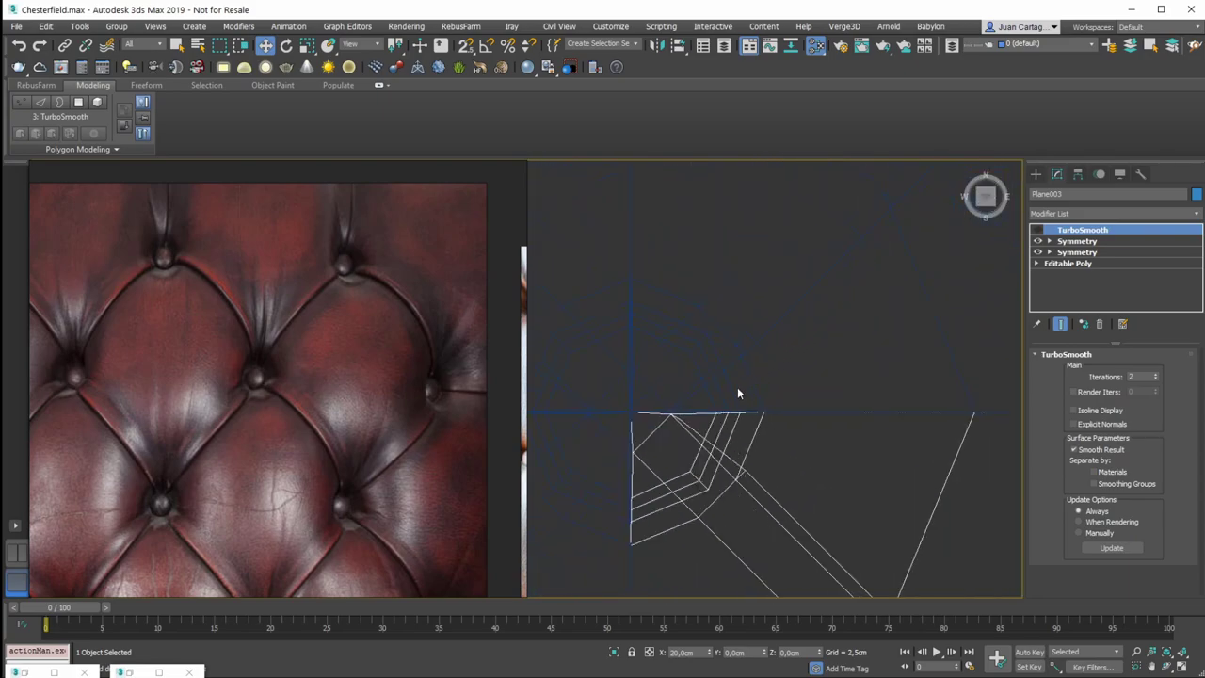
{"action": "key", "text": "F3"}
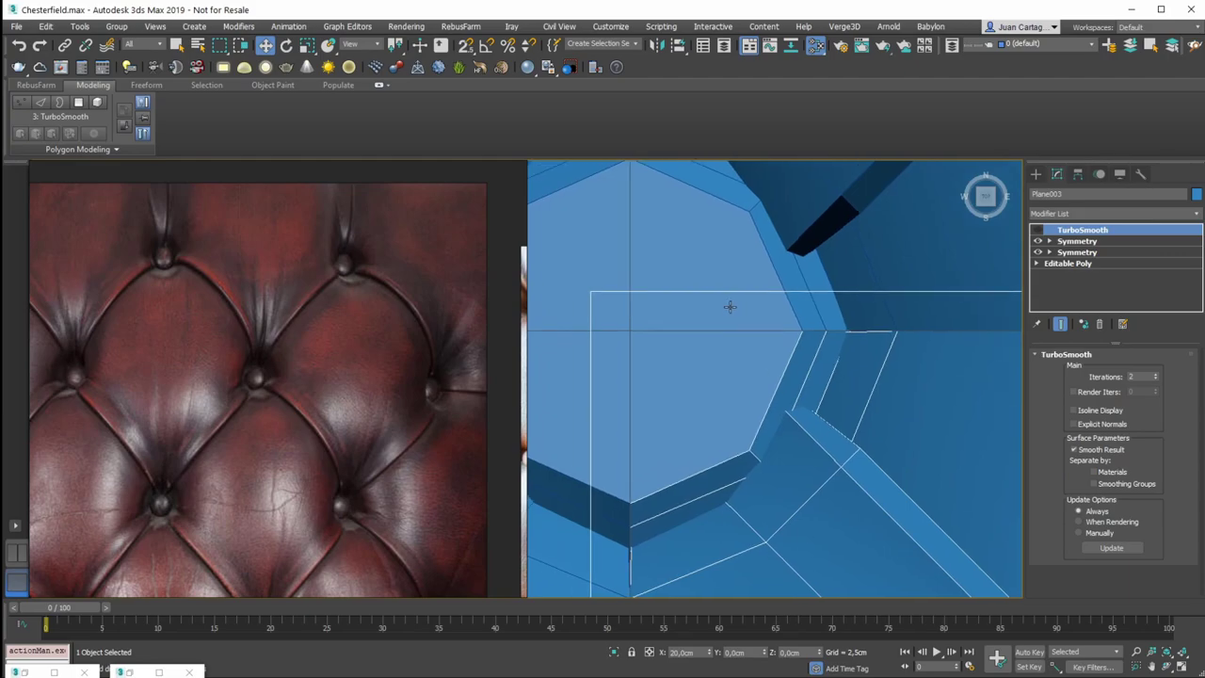
Return to the Editable Poly base level and hide the end result so that only the unmirrored quarter tiles are shown
{"action": "scroll", "coordinate": [735, 308], "scroll_direction": "down", "scroll_amount": 3}
{"action": "middle_click_drag", "start_coordinate": [852, 316], "coordinate": [778, 333]}
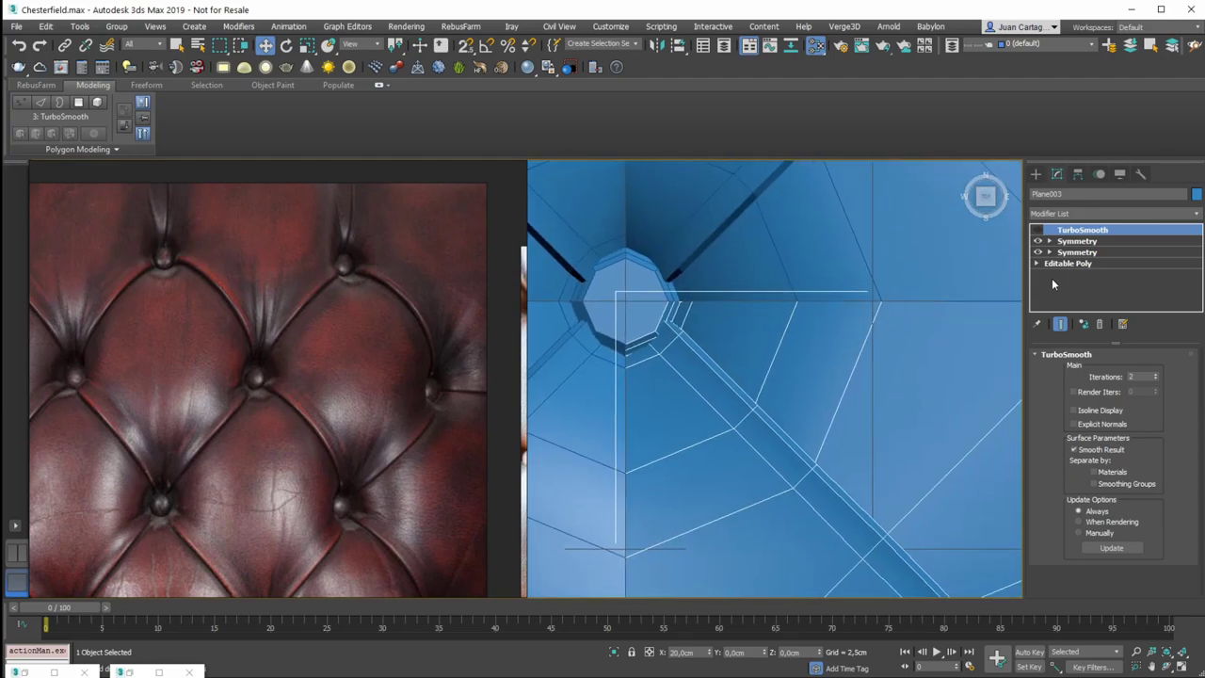
{"action": "left_click", "coordinate": [1073, 262]}
{"action": "scroll", "coordinate": [826, 342], "scroll_direction": "down", "scroll_amount": 4}
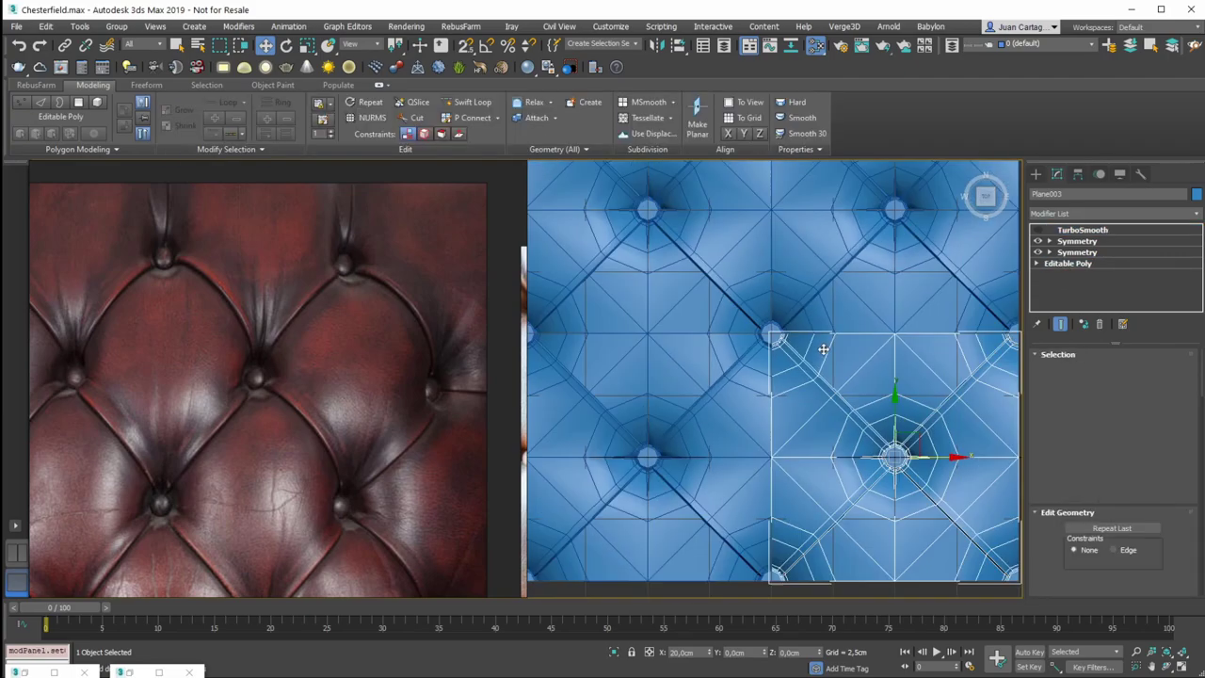
{"action": "left_click", "coordinate": [1059, 324]}
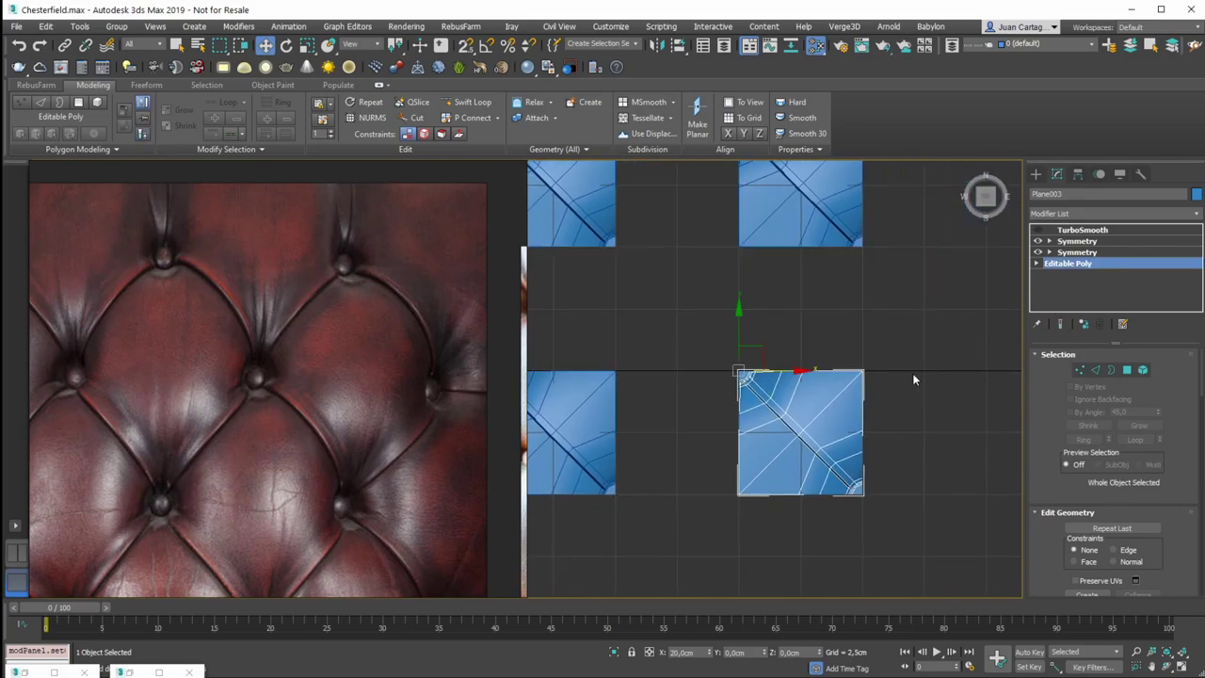
Examine the base mesh's lower-right and upper-left button corners in wireframe, checking whether their vertices lie on the tile borders
{"action": "scroll", "coordinate": [879, 410], "scroll_direction": "up", "scroll_amount": 5}
{"action": "scroll", "coordinate": [879, 411], "scroll_direction": "up", "scroll_amount": 3}
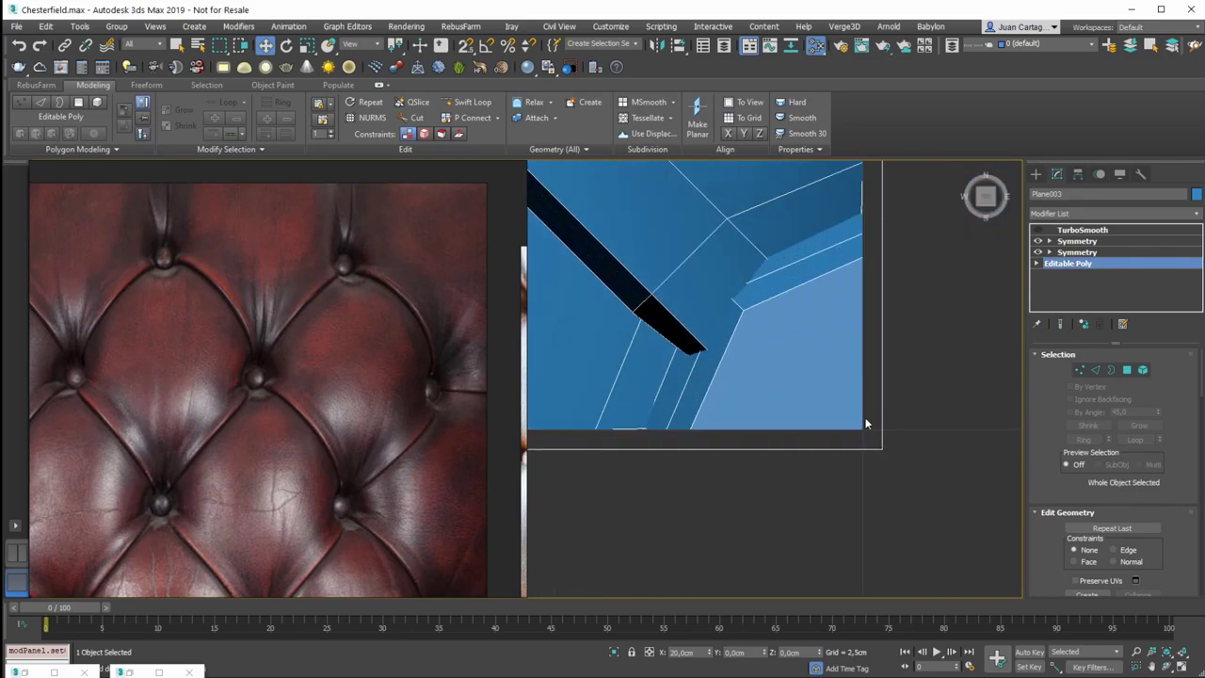
{"action": "key", "text": "F3"}
{"action": "scroll", "coordinate": [791, 417], "scroll_direction": "up", "scroll_amount": 1}
{"action": "scroll", "coordinate": [848, 400], "scroll_direction": "up", "scroll_amount": 6}
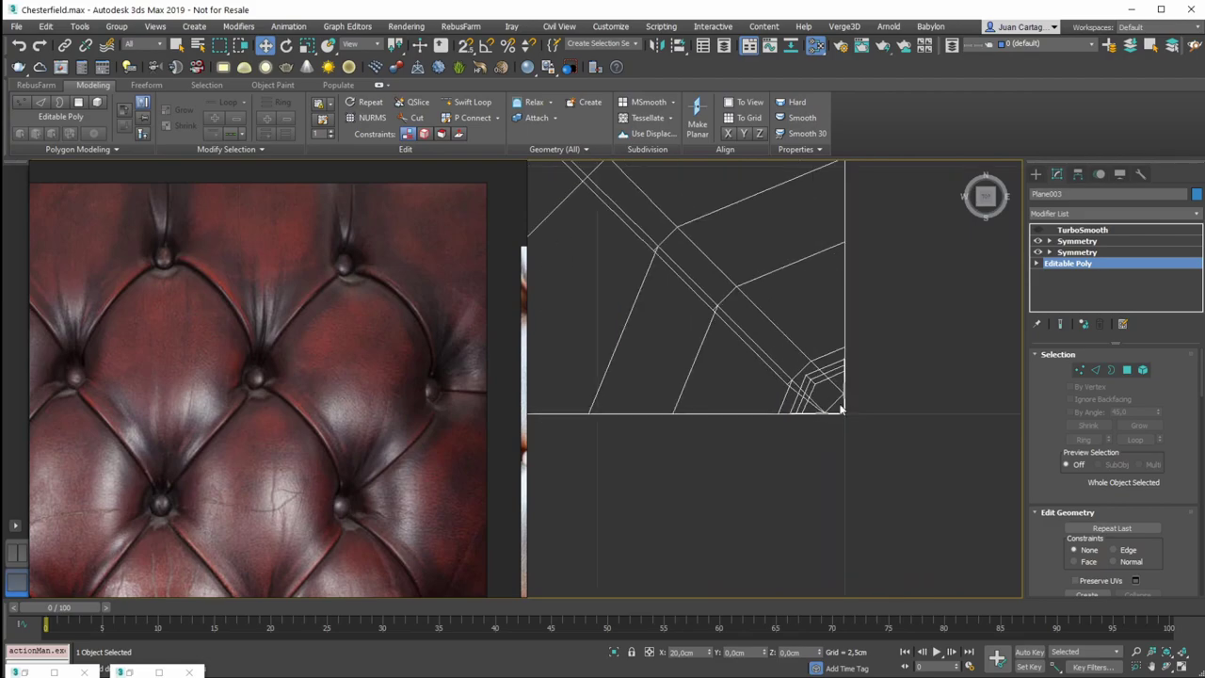
{"action": "scroll", "coordinate": [744, 377], "scroll_direction": "down", "scroll_amount": 6}
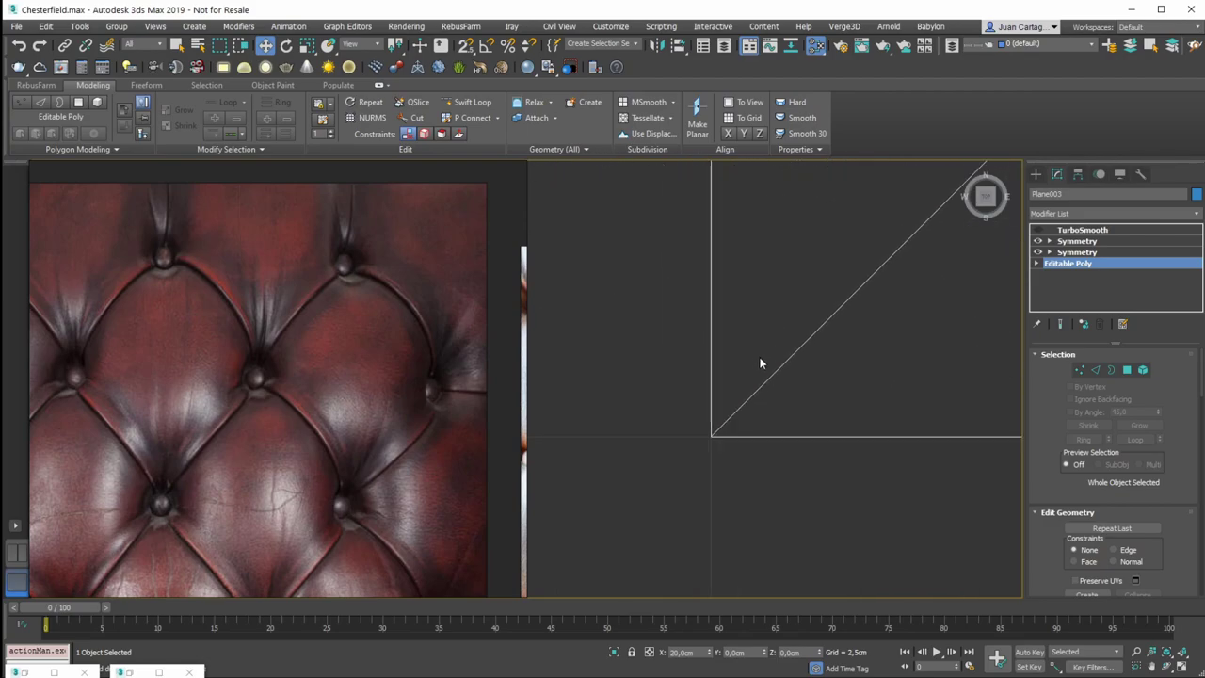
{"action": "scroll", "coordinate": [746, 320], "scroll_direction": "up", "scroll_amount": 8}
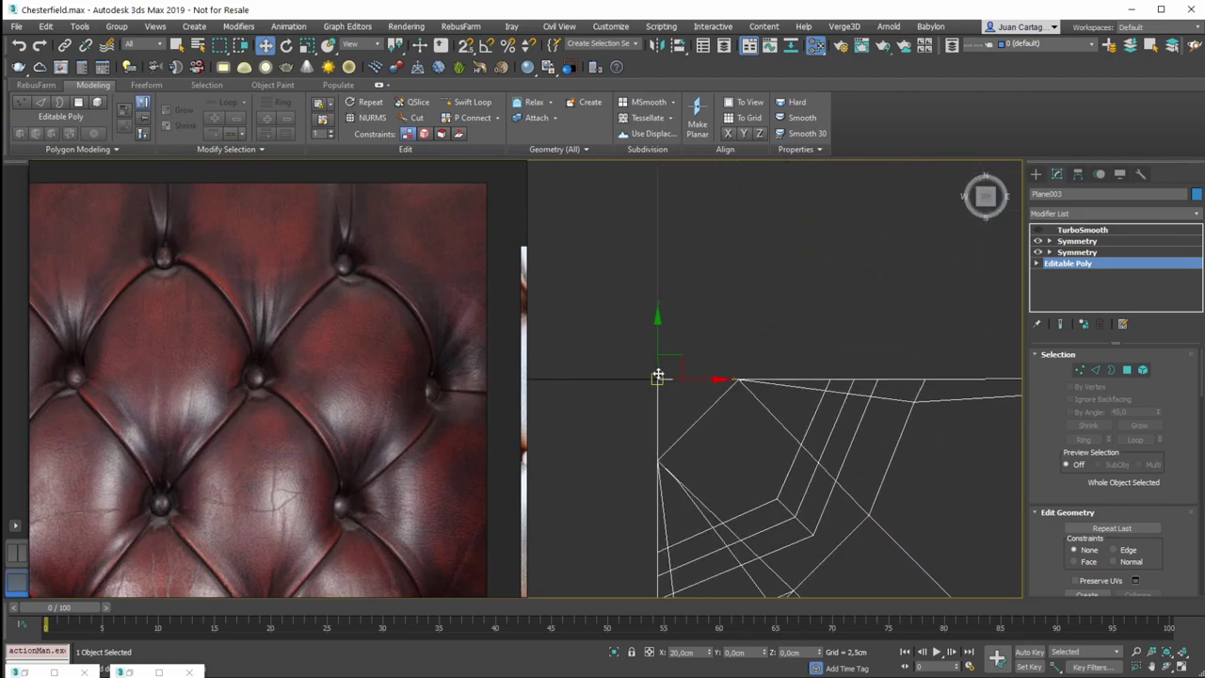
{"action": "scroll", "coordinate": [716, 339], "scroll_direction": "down", "scroll_amount": 8}
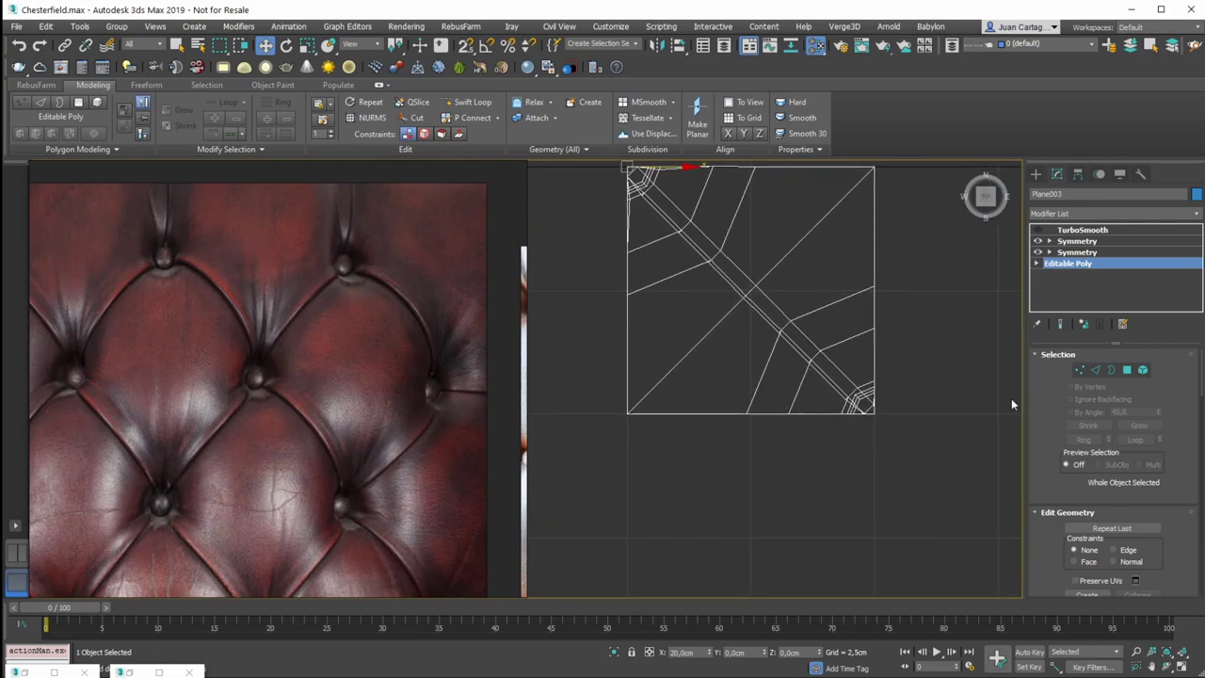
Select the overlapping vertices beside the lower border at the lower-right button corner and inspect them in shaded display
{"action": "left_click", "coordinate": [1079, 370]}
{"action": "scroll", "coordinate": [852, 416], "scroll_direction": "up", "scroll_amount": 8}
{"action": "left_click_drag", "start_coordinate": [803, 374], "coordinate": [800, 374]}
{"action": "scroll", "coordinate": [803, 373], "scroll_direction": "down", "scroll_amount": 3}
{"action": "mouse_move", "coordinate": [804, 371]}
{"action": "middle_mouse_down"}
{"action": "mouse_move", "coordinate": [721, 368]}
{"action": "mouse_move", "coordinate": [750, 342]}
{"action": "mouse_move", "coordinate": [861, 345]}
{"action": "mouse_move", "coordinate": [872, 329]}
{"action": "mouse_move", "coordinate": [844, 344]}
{"action": "middle_mouse_up"}
{"action": "key", "text": "F3"}
{"action": "key", "text": "F3"}
{"action": "key", "text": "F3"}
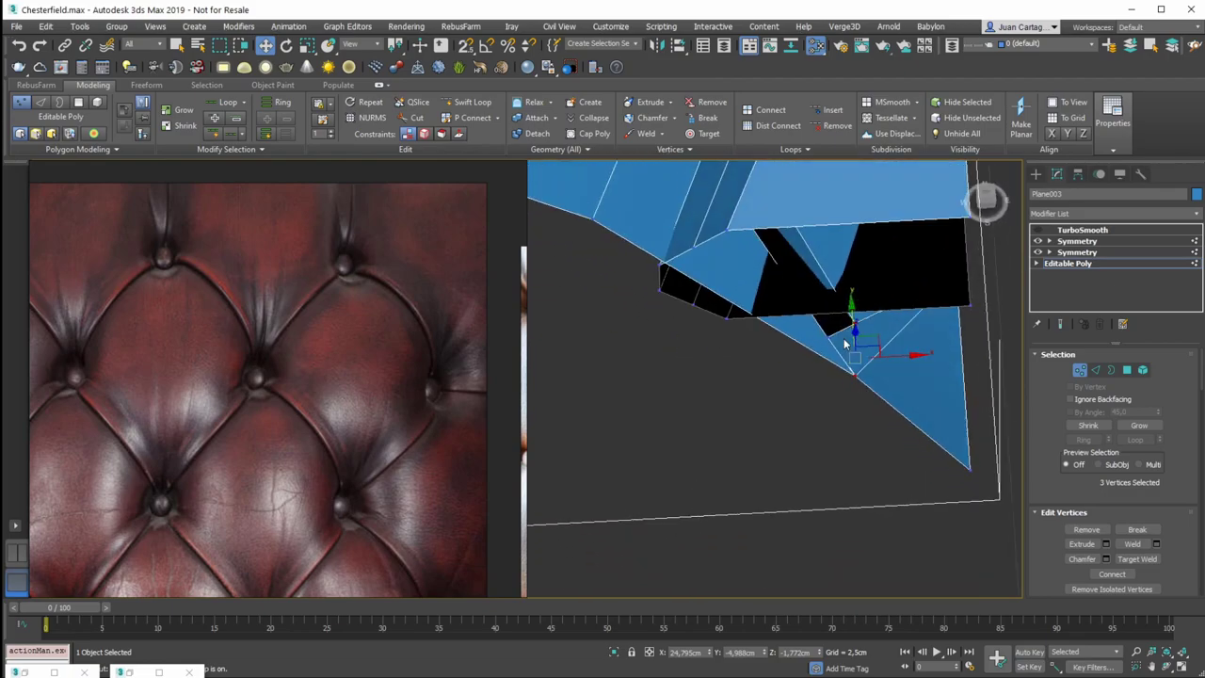
Turn on snapping in the top wireframe view and move the selected vertices onto the tile's lower border
{"action": "key", "text": "t"}
{"action": "middle_click_drag", "start_coordinate": [546, 382], "coordinate": [759, 364]}
{"action": "scroll", "coordinate": [742, 355], "scroll_direction": "up", "scroll_amount": 6}
{"action": "scroll", "coordinate": [780, 369], "scroll_direction": "up", "scroll_amount": 6}
{"action": "key", "text": "F3"}
{"action": "middle_click_drag", "start_coordinate": [863, 374], "coordinate": [804, 349]}
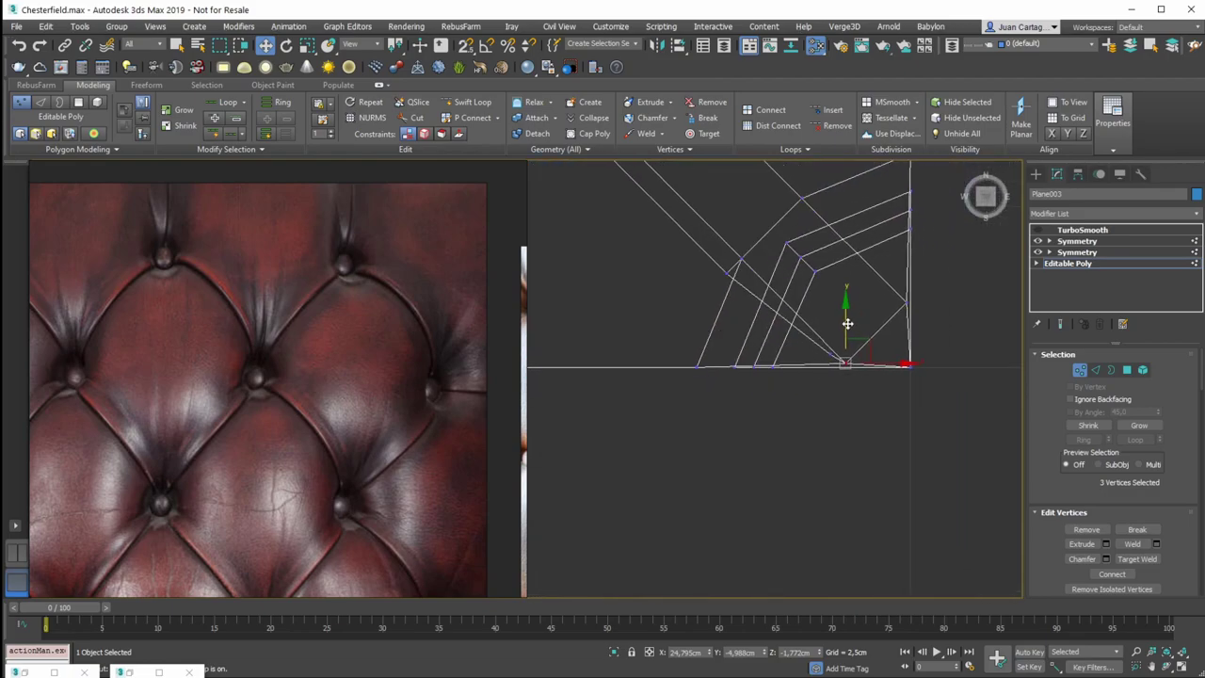
{"action": "left_click", "coordinate": [467, 46]}
{"action": "left_click_drag", "start_coordinate": [848, 339], "coordinate": [936, 372]}
{"action": "left_click", "coordinate": [899, 400]}
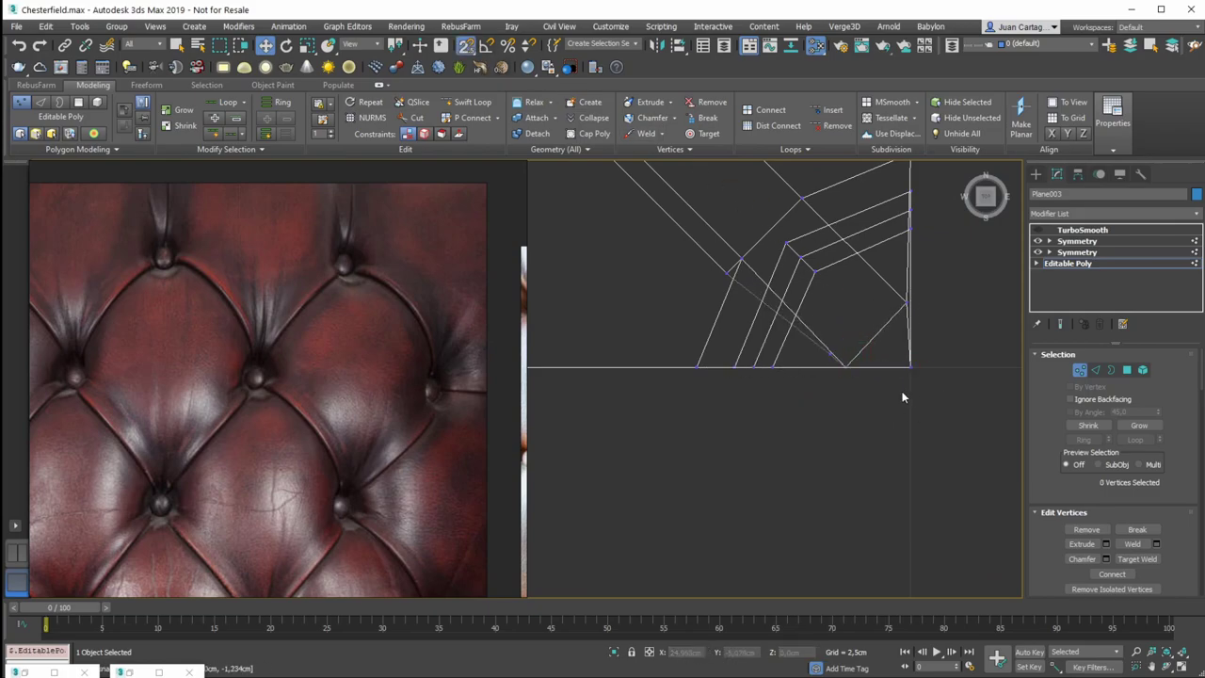
Snap the stray vertex near the right border of the lower-right button corner horizontally onto that border
{"action": "middle_click_drag", "start_coordinate": [907, 246], "coordinate": [811, 312]}
{"action": "left_click", "coordinate": [810, 368]}
{"action": "left_click_drag", "start_coordinate": [863, 369], "coordinate": [818, 430]}
{"action": "left_click", "coordinate": [820, 419]}
Examine the tile's borders and diagonal crease up to the upper-left button corner, switching between wireframe and shaded display
{"action": "middle_click_drag", "start_coordinate": [710, 326], "coordinate": [780, 335]}
{"action": "scroll", "coordinate": [859, 326], "scroll_direction": "down", "scroll_amount": 5}
{"action": "middle_click_drag", "start_coordinate": [663, 285], "coordinate": [892, 357]}
{"action": "middle_click_drag", "start_coordinate": [746, 302], "coordinate": [734, 499]}
{"action": "middle_click_drag", "start_coordinate": [972, 175], "coordinate": [929, 299]}
{"action": "scroll", "coordinate": [618, 393], "scroll_direction": "up", "scroll_amount": 4}
{"action": "key", "text": "F3"}
{"action": "scroll", "coordinate": [749, 436], "scroll_direction": "down", "scroll_amount": 3}
{"action": "mouse_move", "coordinate": [749, 437]}
{"action": "middle_mouse_down"}
{"action": "mouse_move", "coordinate": [744, 406]}
{"action": "mouse_move", "coordinate": [686, 324]}
{"action": "middle_mouse_up"}
{"action": "scroll", "coordinate": [685, 324], "scroll_direction": "down", "scroll_amount": 4}
{"action": "middle_click_drag", "start_coordinate": [807, 445], "coordinate": [737, 376]}
{"action": "scroll", "coordinate": [862, 480], "scroll_direction": "up", "scroll_amount": 2}
{"action": "middle_click_drag", "start_coordinate": [880, 450], "coordinate": [871, 429]}
{"action": "mouse_move", "coordinate": [742, 356]}
{"action": "middle_mouse_down"}
{"action": "mouse_move", "coordinate": [740, 366]}
{"action": "mouse_move", "coordinate": [827, 402]}
{"action": "middle_mouse_up"}
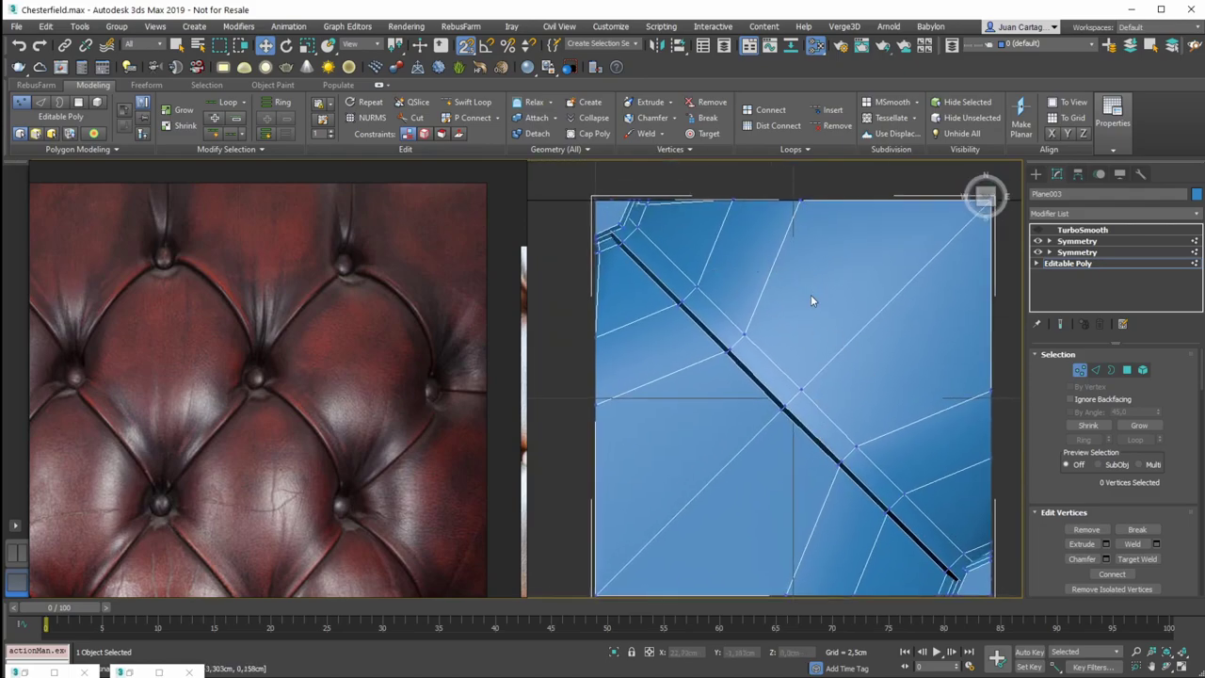
{"action": "middle_click_drag", "start_coordinate": [794, 428], "coordinate": [867, 441]}
{"action": "scroll", "coordinate": [710, 270], "scroll_direction": "up", "scroll_amount": 2}
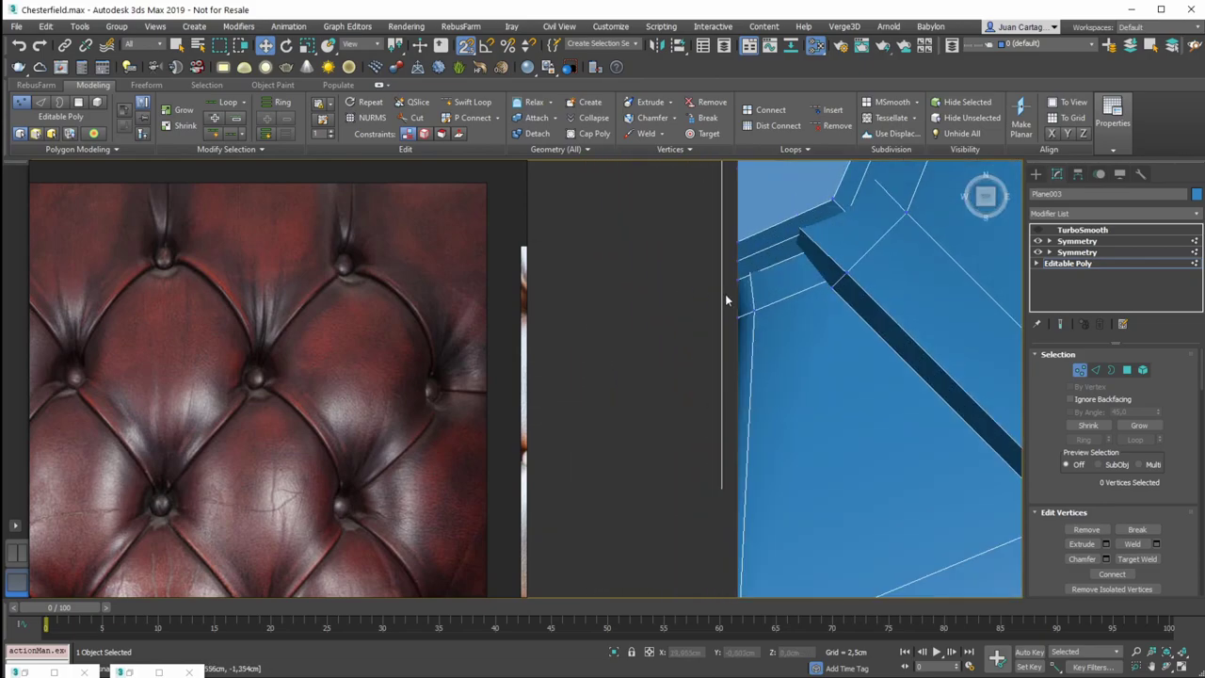
Select the vertex just inside the left border below the upper-left button and recheck both button corners in wireframe and shaded display
{"action": "left_click", "coordinate": [754, 312]}
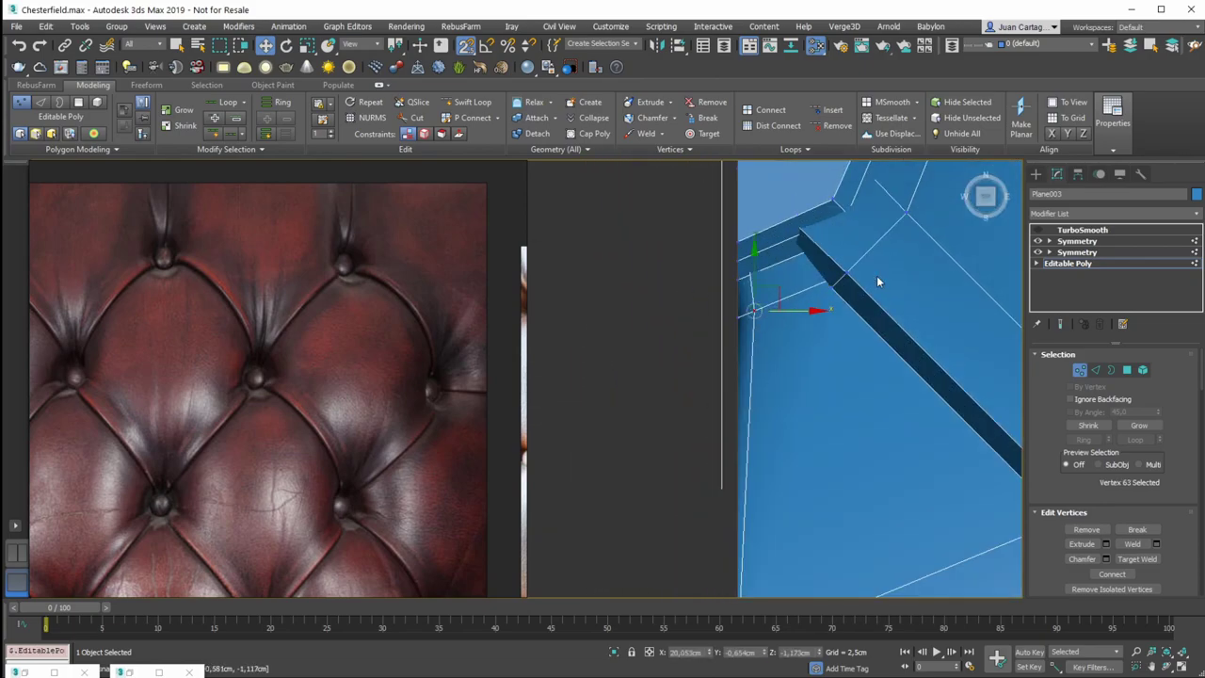
{"action": "middle_click_drag", "start_coordinate": [861, 285], "coordinate": [764, 443]}
{"action": "key", "text": "F3"}
{"action": "scroll", "coordinate": [853, 275], "scroll_direction": "down", "scroll_amount": 4}
{"action": "key", "text": "F3"}
{"action": "middle_click_drag", "start_coordinate": [901, 448], "coordinate": [668, 258]}
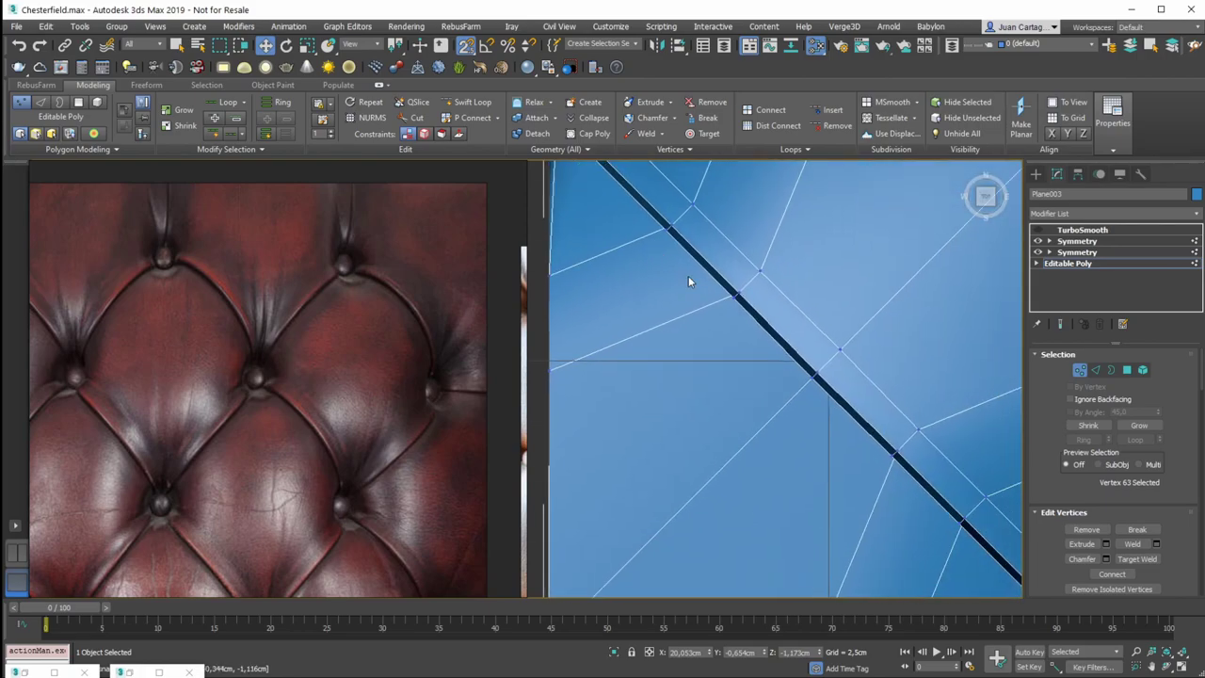
{"action": "middle_click_drag", "start_coordinate": [836, 433], "coordinate": [687, 261]}
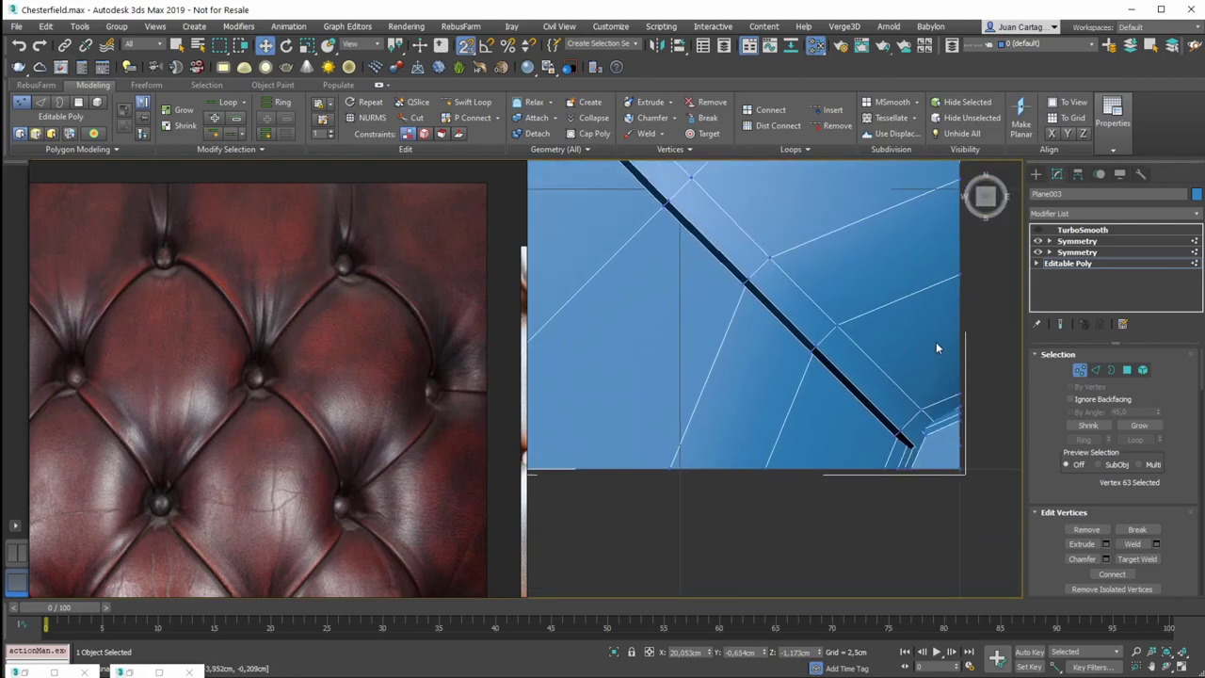
{"action": "middle_click_drag", "start_coordinate": [888, 412], "coordinate": [854, 355]}
{"action": "key", "text": "F3"}
{"action": "scroll", "coordinate": [897, 411], "scroll_direction": "up", "scroll_amount": 4}
{"action": "scroll", "coordinate": [937, 382], "scroll_direction": "down", "scroll_amount": 4}
Select the button quarter in the lower-right corner as an element and hide it
{"action": "left_click", "coordinate": [1142, 370]}
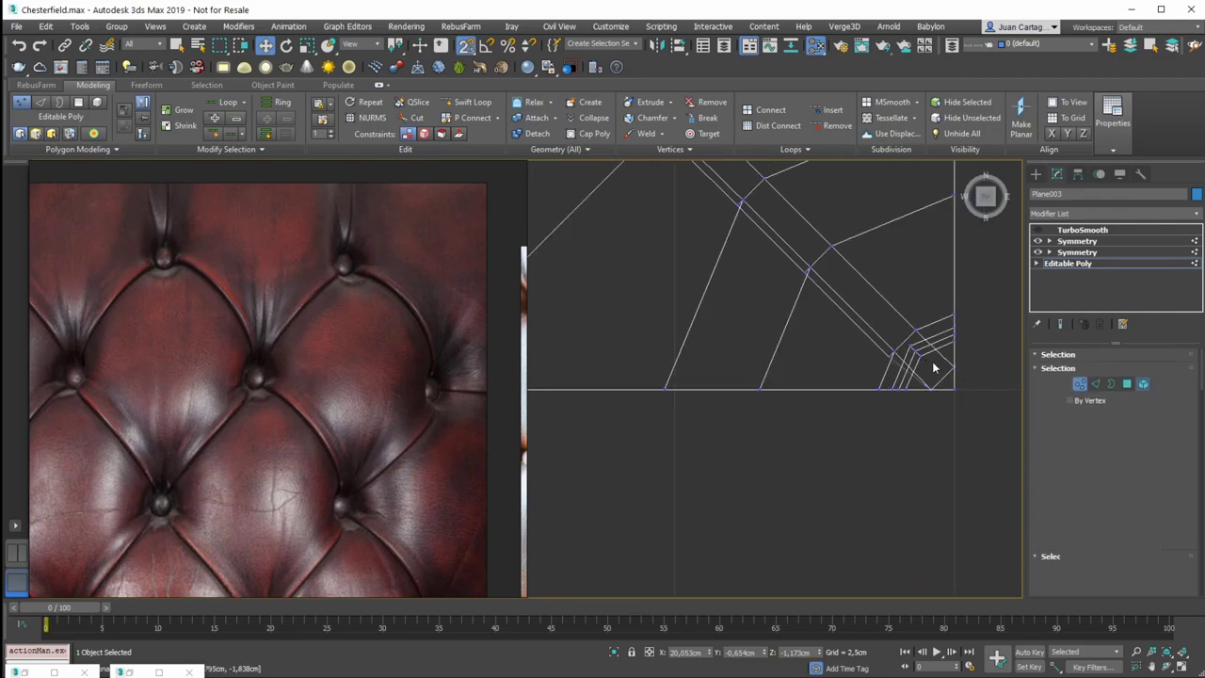
{"action": "left_click", "coordinate": [931, 361]}
{"action": "key", "text": "F3"}
{"action": "key", "text": "q"}
{"action": "middle_click_drag", "start_coordinate": [944, 383], "coordinate": [939, 435]}
{"action": "scroll", "coordinate": [915, 430], "scroll_direction": "down", "scroll_amount": 3}
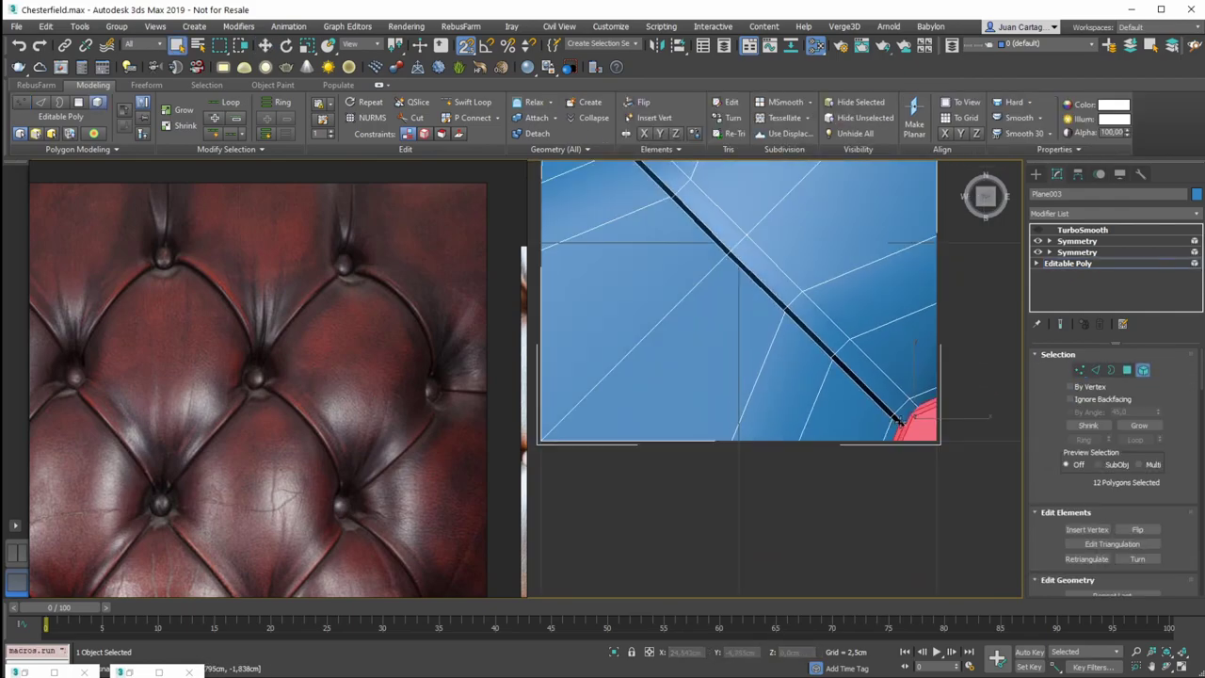
{"action": "scroll", "coordinate": [892, 428], "scroll_direction": "up", "scroll_amount": 3}
{"action": "scroll", "coordinate": [1181, 523], "scroll_direction": "down", "scroll_amount": 5}
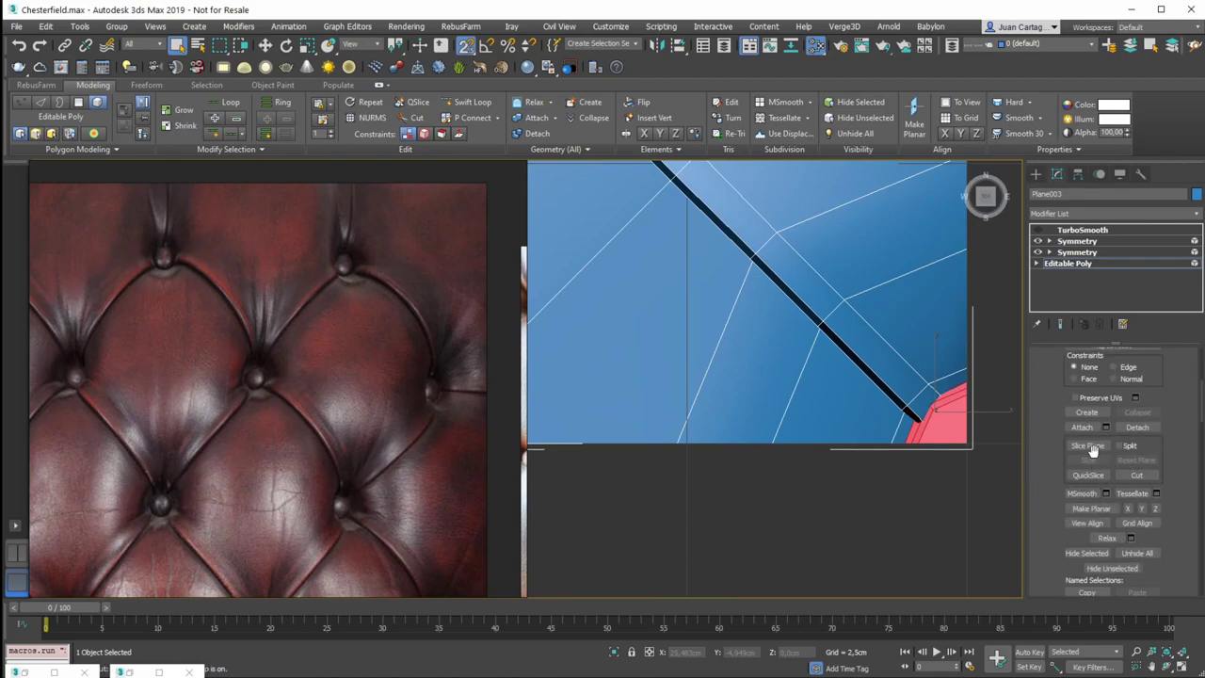
{"action": "left_click", "coordinate": [1087, 554]}
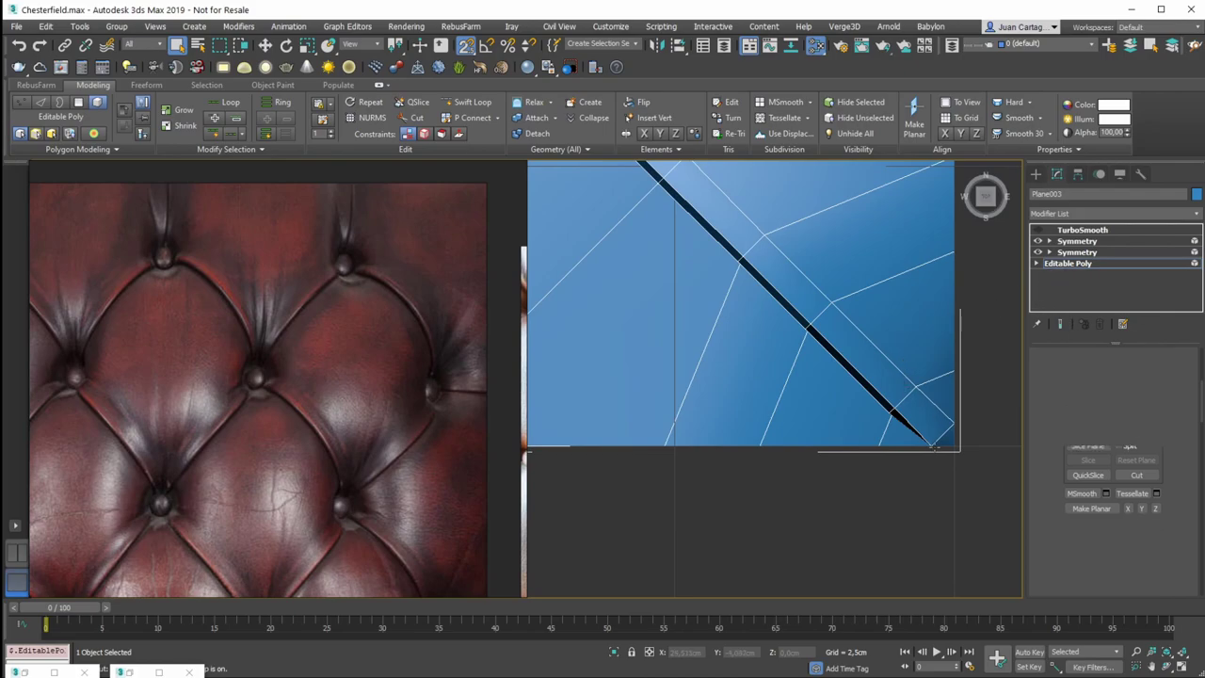
Cut new edges alongside the tile's lower border, from the lower-right corner recess to the second border vertex
{"action": "key", "text": "1"}
{"action": "right_click", "coordinate": [855, 423]}
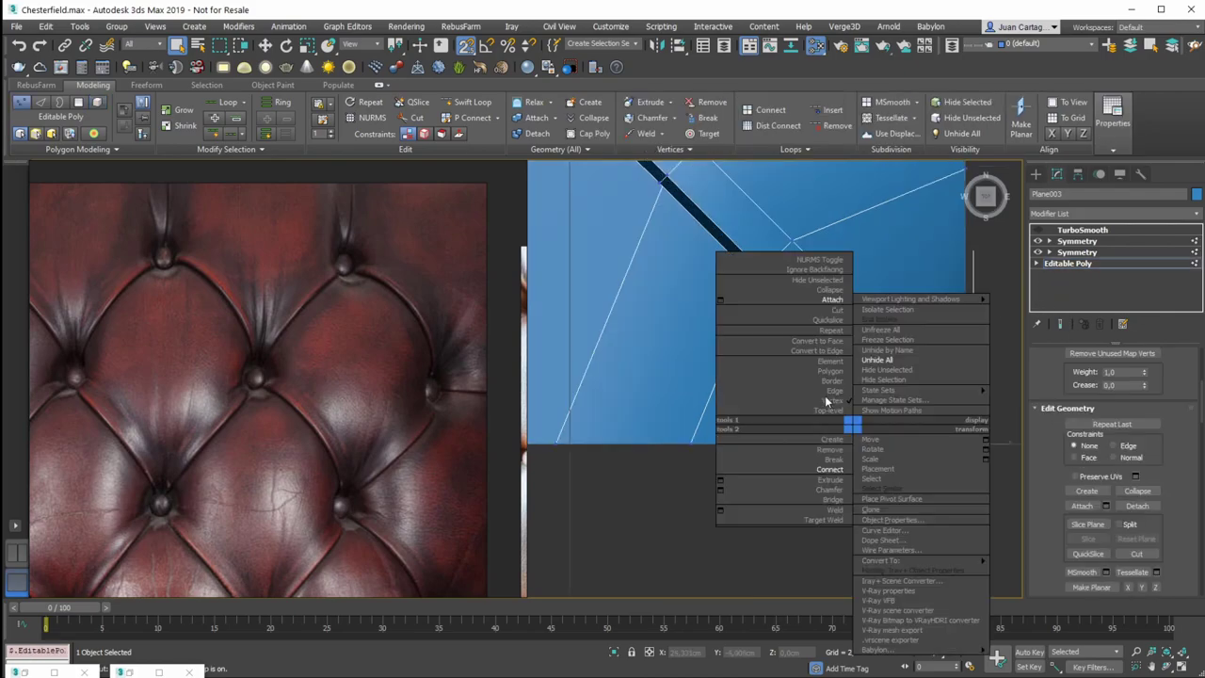
{"action": "left_click", "coordinate": [829, 307]}
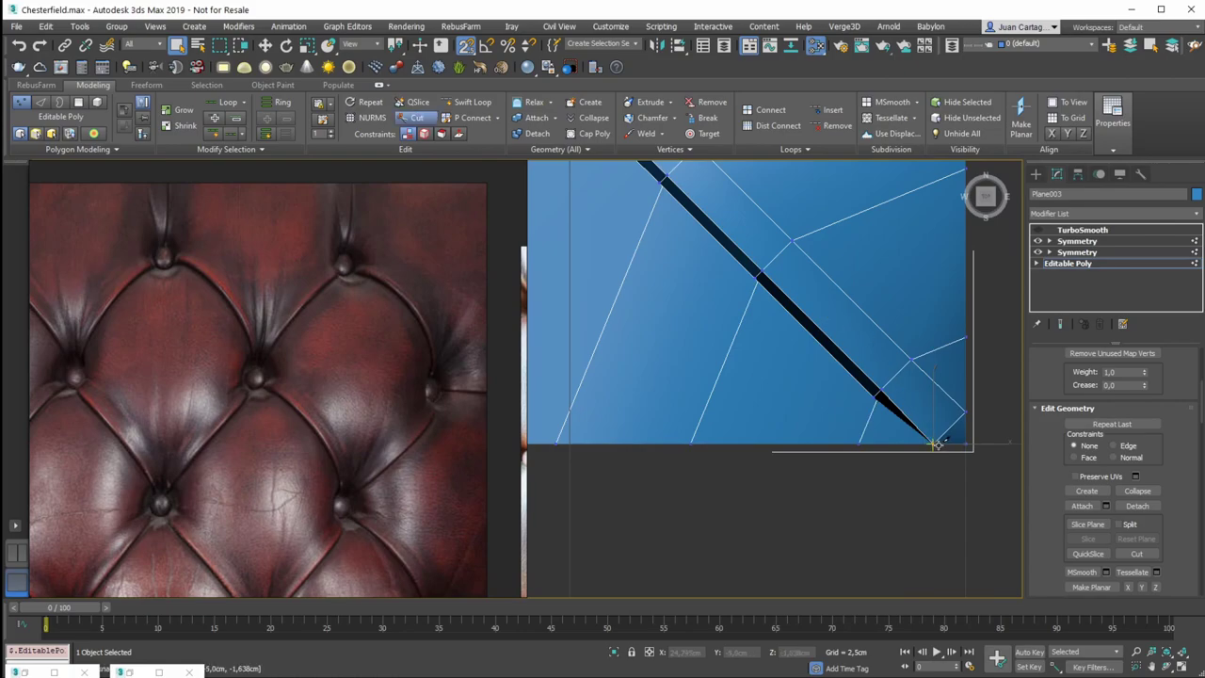
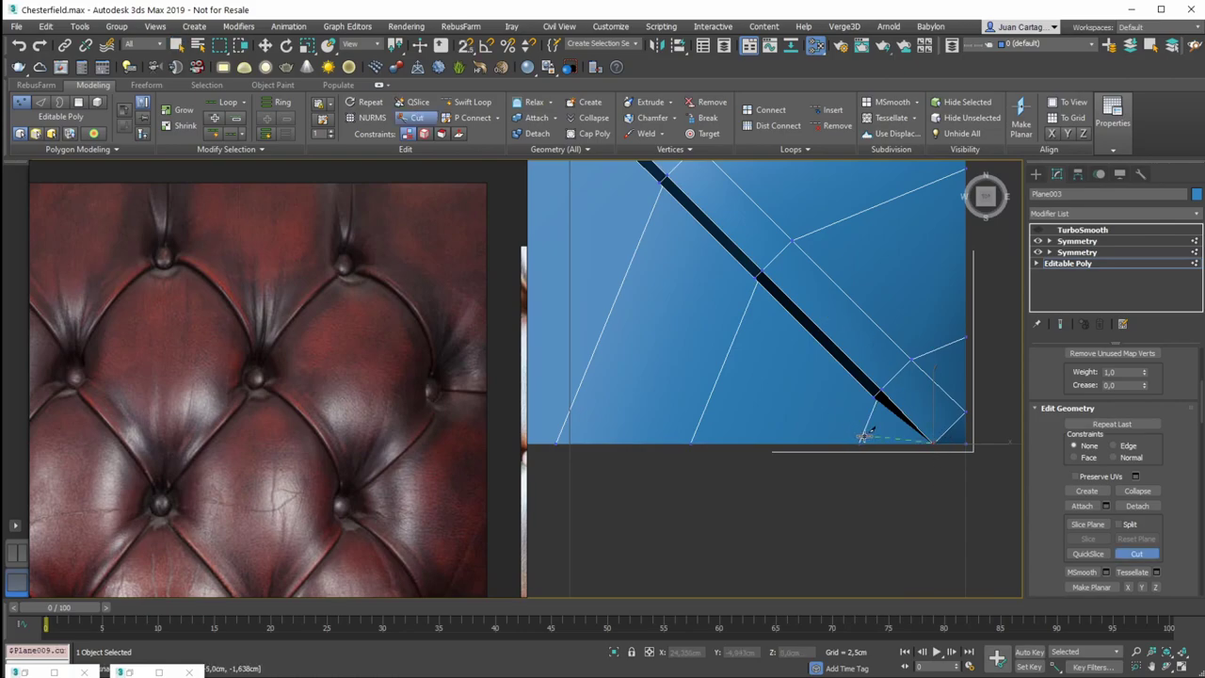
{"action": "middle_click_drag", "start_coordinate": [778, 389], "coordinate": [772, 322]}
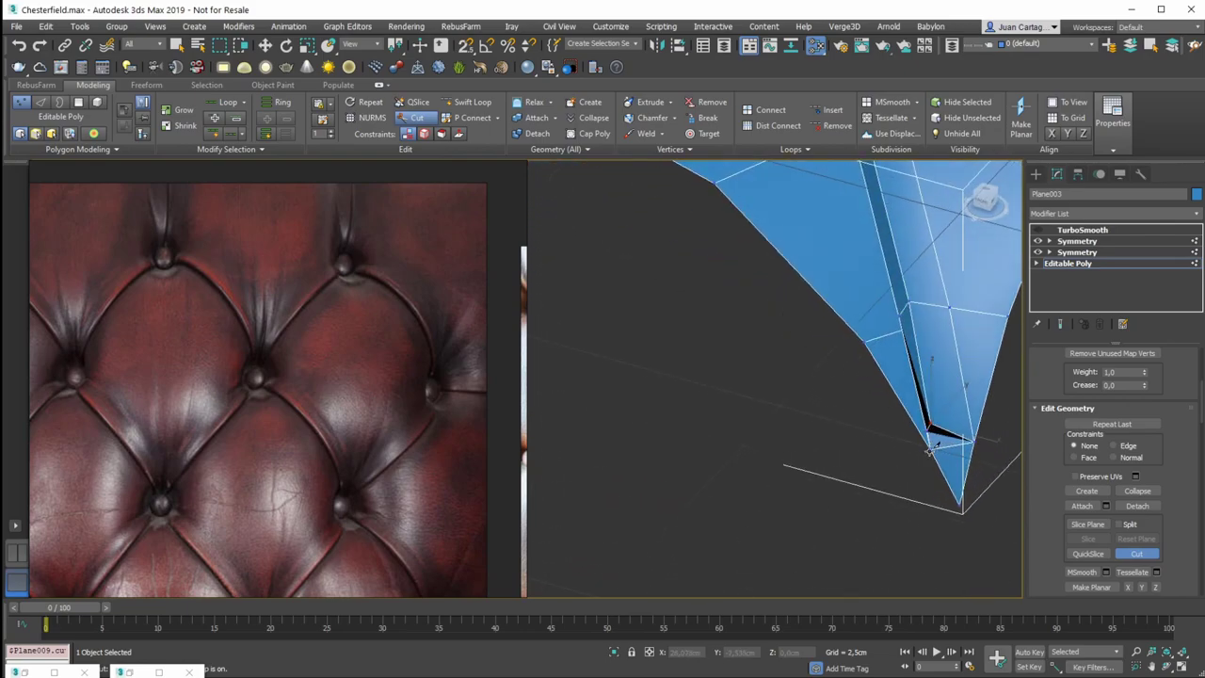
{"action": "middle_click_drag", "start_coordinate": [878, 337], "coordinate": [889, 436]}
{"action": "left_click", "coordinate": [714, 245]}
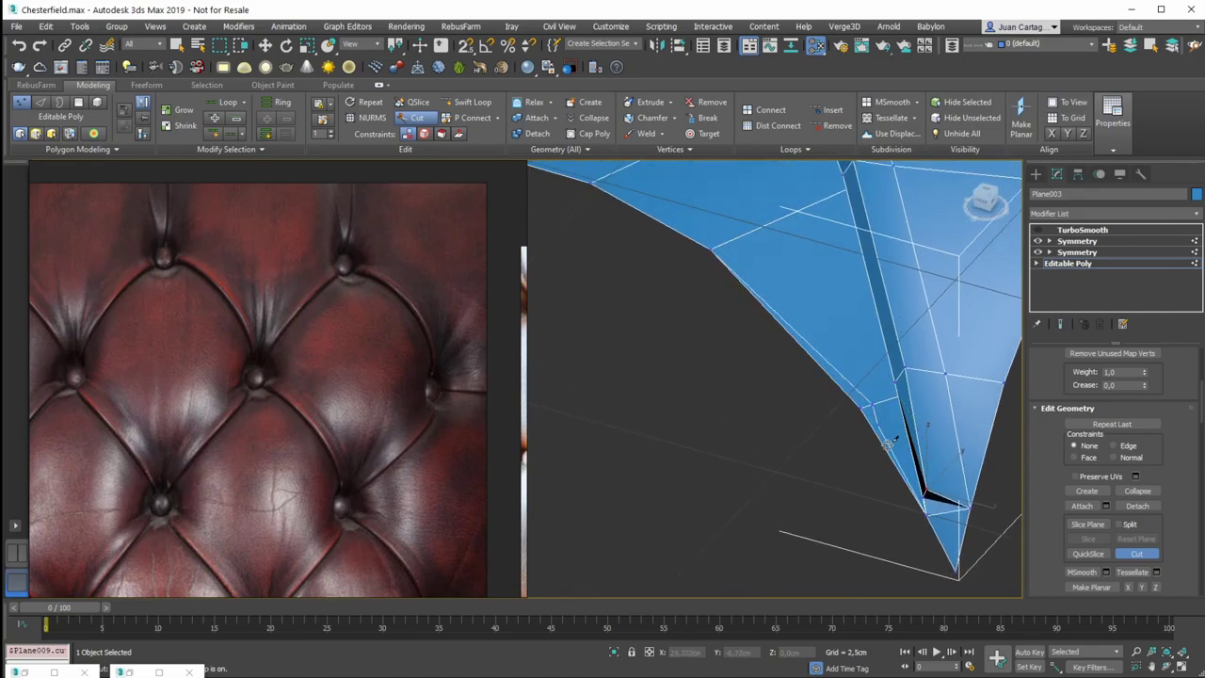
Cut matching edges alongside the tile's right border at the lower-right corner recess and finish cutting
{"action": "middle_click_drag", "start_coordinate": [958, 466], "coordinate": [847, 386], "text": "alt"}
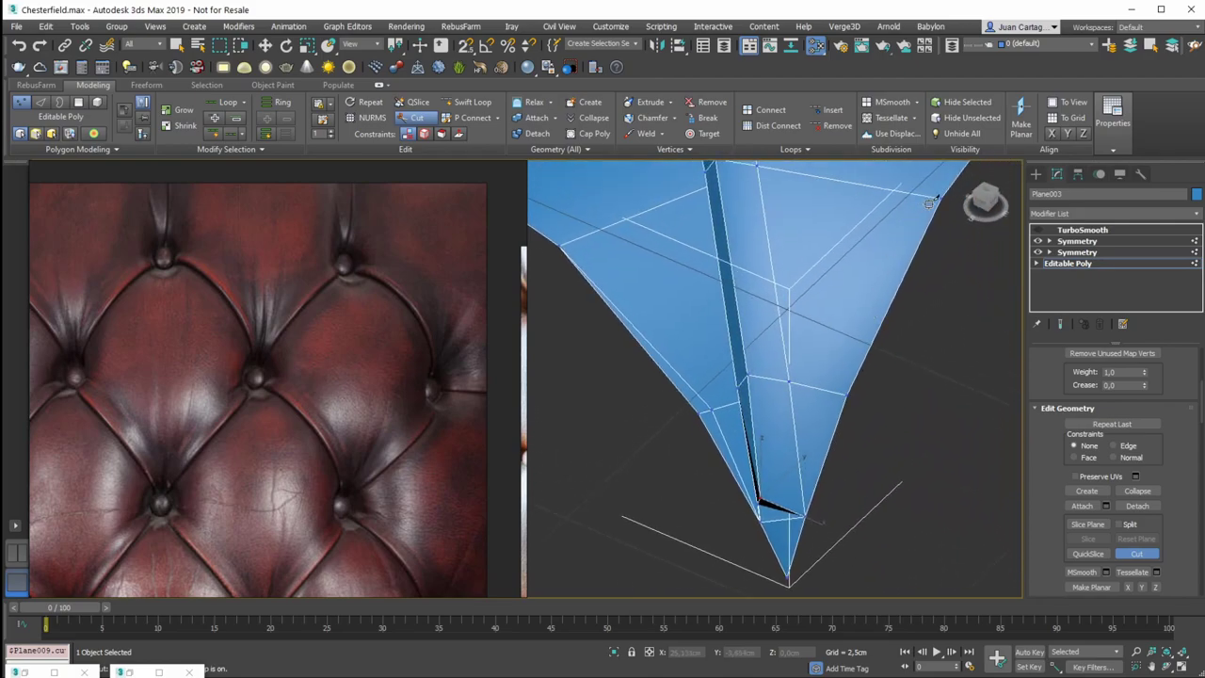
{"action": "left_click", "coordinate": [841, 395]}
{"action": "left_click", "coordinate": [810, 512]}
{"action": "right_click", "coordinate": [852, 400]}
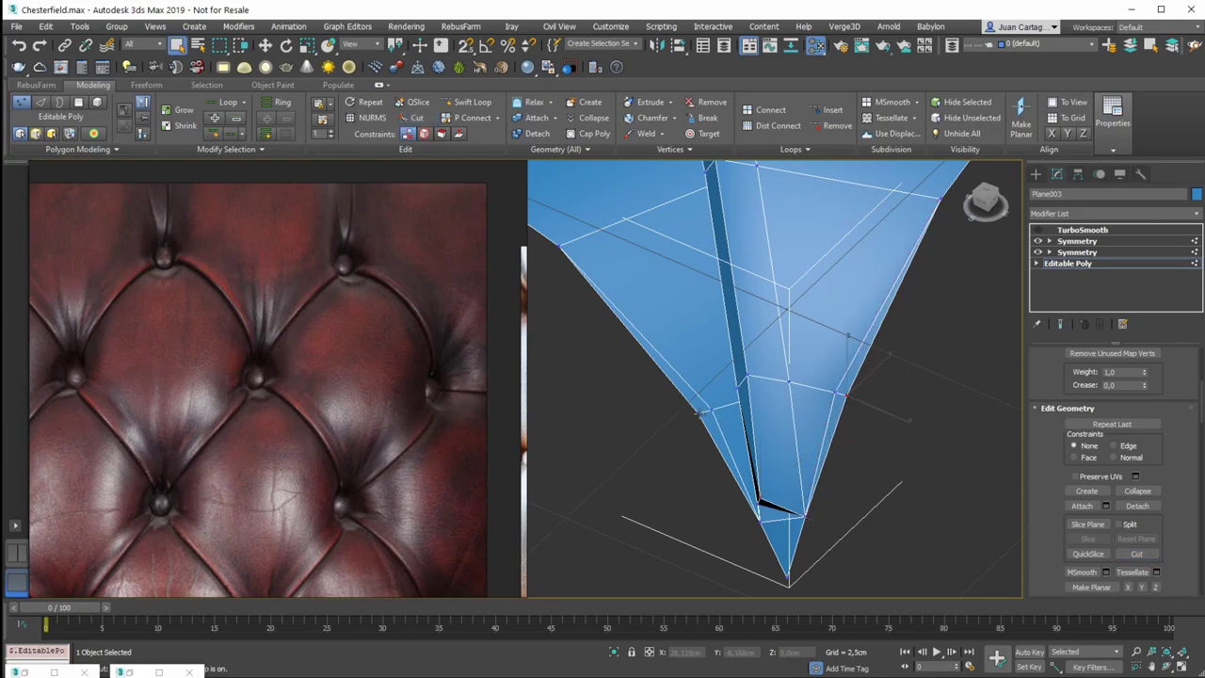
Move the outer border vertices beside the new cuts downward to deepen the folds at the corner recess
{"action": "key", "text": "w"}
{"action": "left_click_drag", "start_coordinate": [771, 367], "coordinate": [769, 405]}
{"action": "middle_click_drag", "start_coordinate": [769, 404], "coordinate": [891, 373], "text": "alt"}
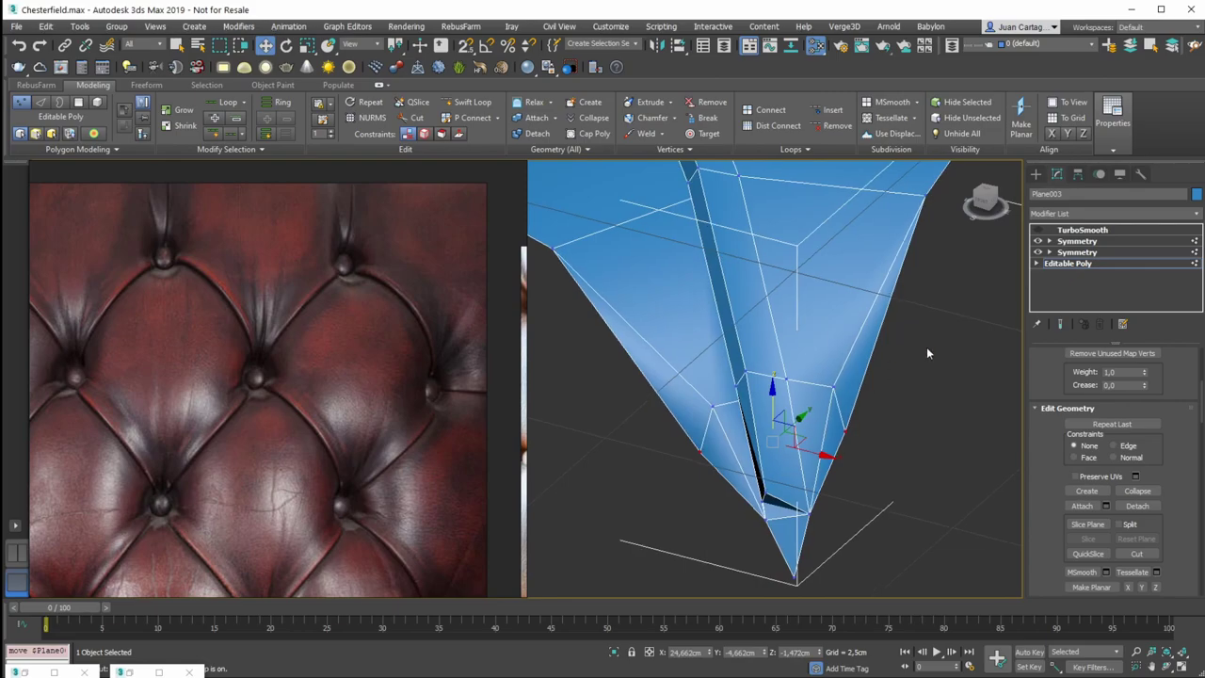
Turn TurboSmooth back on at the top of the modifier stack and display the mirrored panel without edges
{"action": "left_click", "coordinate": [1079, 252]}
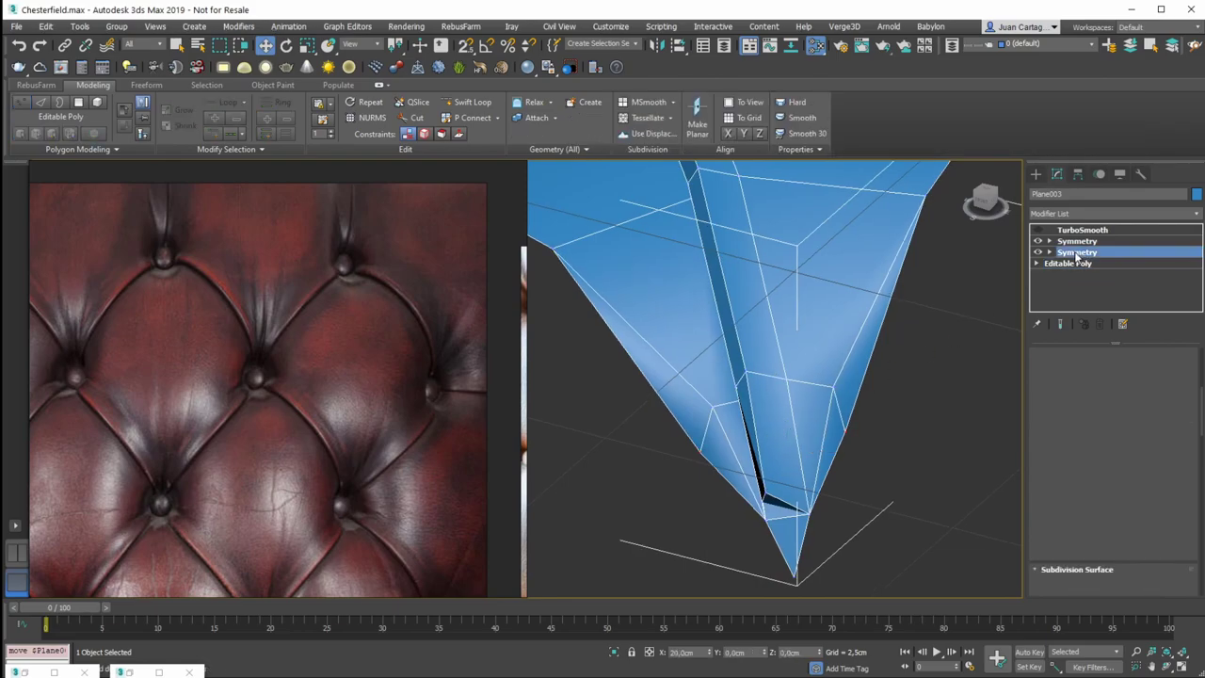
{"action": "left_click", "coordinate": [1073, 242]}
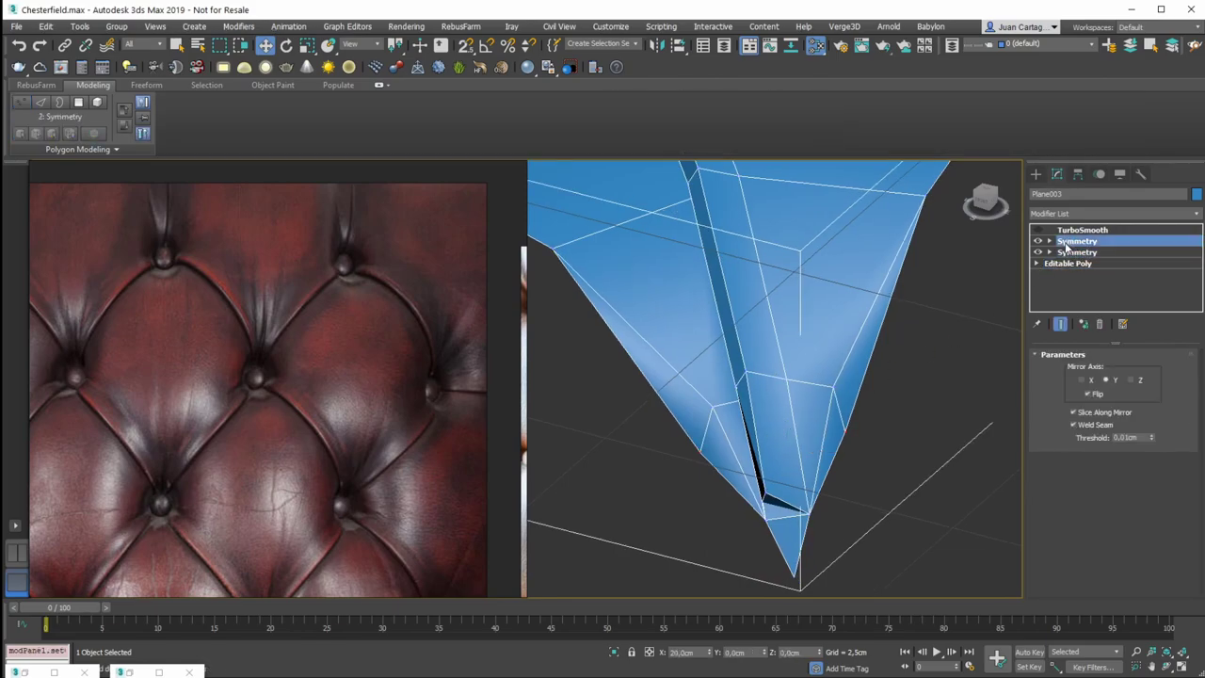
{"action": "left_click", "coordinate": [1065, 231]}
{"action": "left_click", "coordinate": [1036, 231]}
{"action": "key", "text": "F4"}
{"action": "middle_click_drag", "start_coordinate": [793, 301], "coordinate": [851, 405]}
{"action": "scroll", "coordinate": [825, 371], "scroll_direction": "down", "scroll_amount": 4}
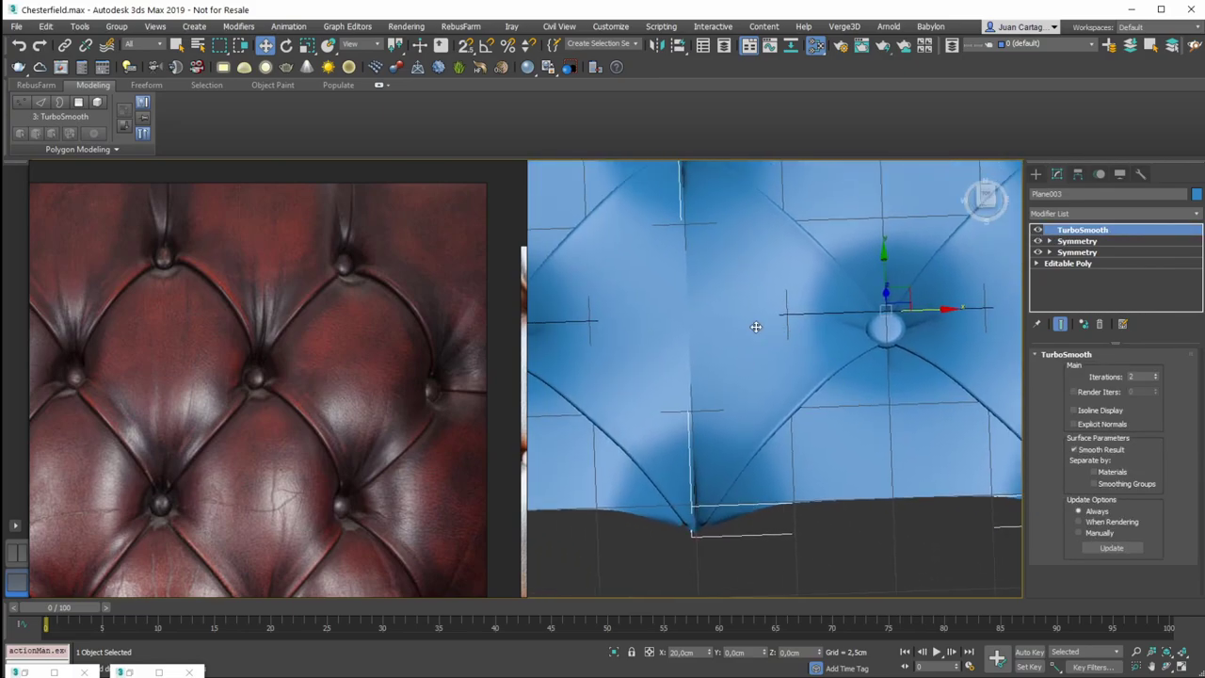
Examine the smoothed panel's new folds and seams around the buttons, with and without edges displayed
{"action": "middle_click_drag", "start_coordinate": [754, 331], "coordinate": [848, 403]}
{"action": "key", "text": "F4"}
{"action": "key", "text": "F4"}
{"action": "middle_click_drag", "start_coordinate": [912, 335], "coordinate": [796, 422]}
{"action": "scroll", "coordinate": [832, 314], "scroll_direction": "up", "scroll_amount": 5}
{"action": "scroll", "coordinate": [794, 379], "scroll_direction": "down", "scroll_amount": 5}
{"action": "scroll", "coordinate": [796, 423], "scroll_direction": "down", "scroll_amount": 3}
{"action": "scroll", "coordinate": [695, 238], "scroll_direction": "up", "scroll_amount": 6}
{"action": "scroll", "coordinate": [699, 243], "scroll_direction": "down", "scroll_amount": 8}
{"action": "middle_click_drag", "start_coordinate": [791, 346], "coordinate": [804, 376]}
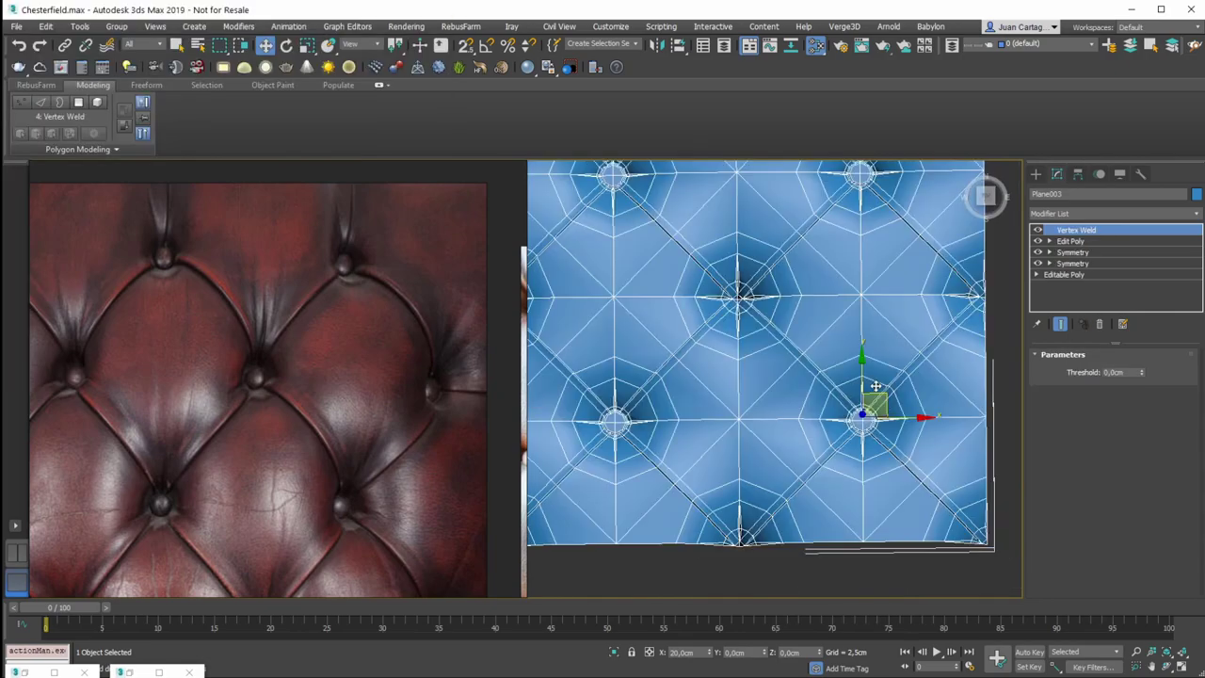
Set the Vertex Weld threshold to 0.01 cm and check the welded seams with and without edges displayed
{"action": "scroll", "coordinate": [781, 325], "scroll_direction": "up", "scroll_amount": 6}
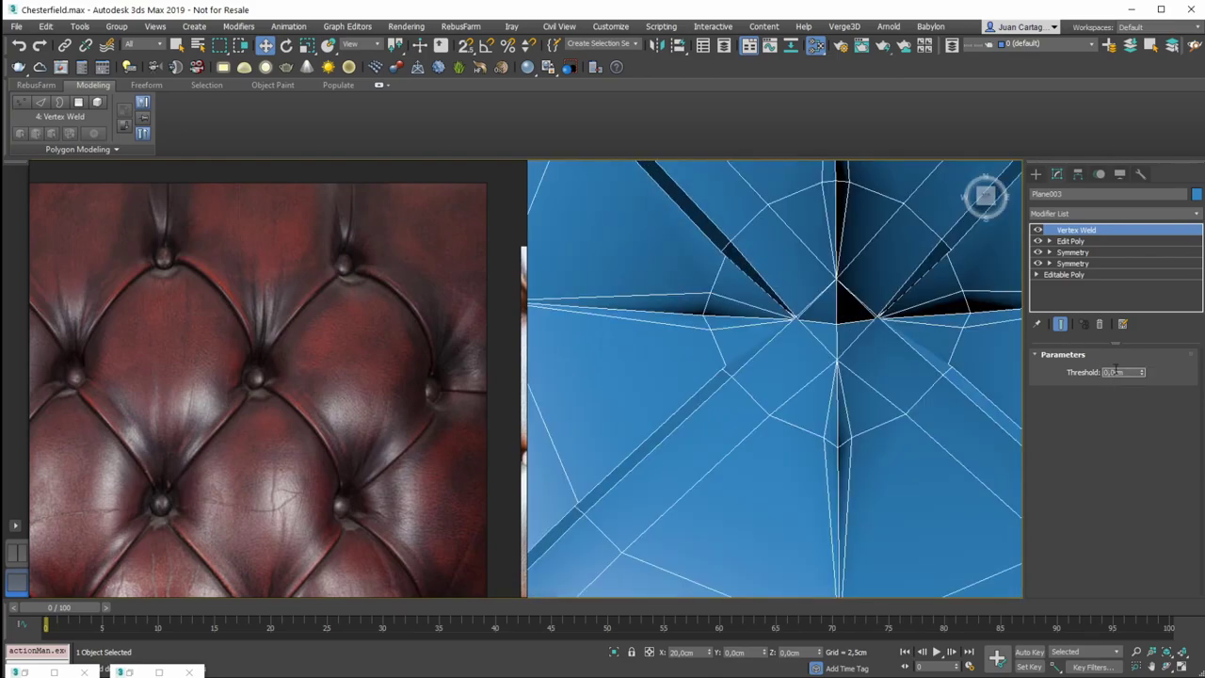
{"action": "type", "text": "1"}
{"action": "key", "text": "Return"}
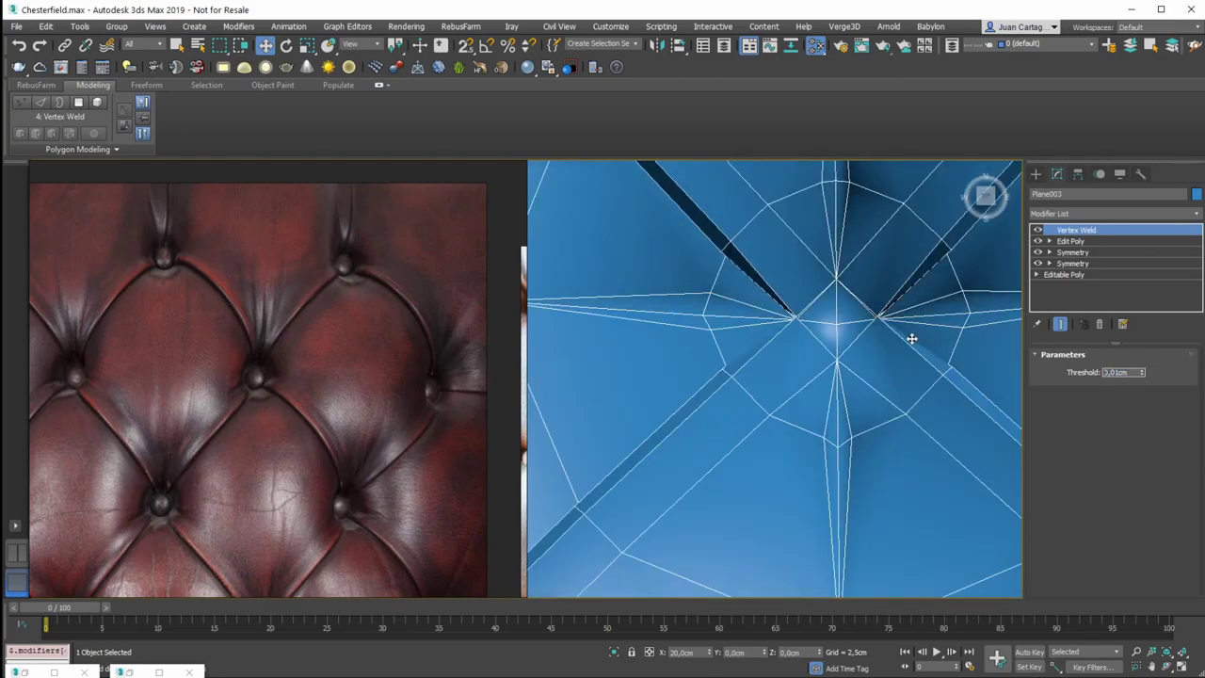
{"action": "scroll", "coordinate": [913, 345], "scroll_direction": "down", "scroll_amount": 10}
{"action": "key", "text": "F4"}
{"action": "middle_click_drag", "start_coordinate": [872, 371], "coordinate": [781, 306]}
{"action": "scroll", "coordinate": [841, 438], "scroll_direction": "up", "scroll_amount": 4}
{"action": "middle_click_drag", "start_coordinate": [870, 508], "coordinate": [723, 392]}
{"action": "key", "text": "F4"}
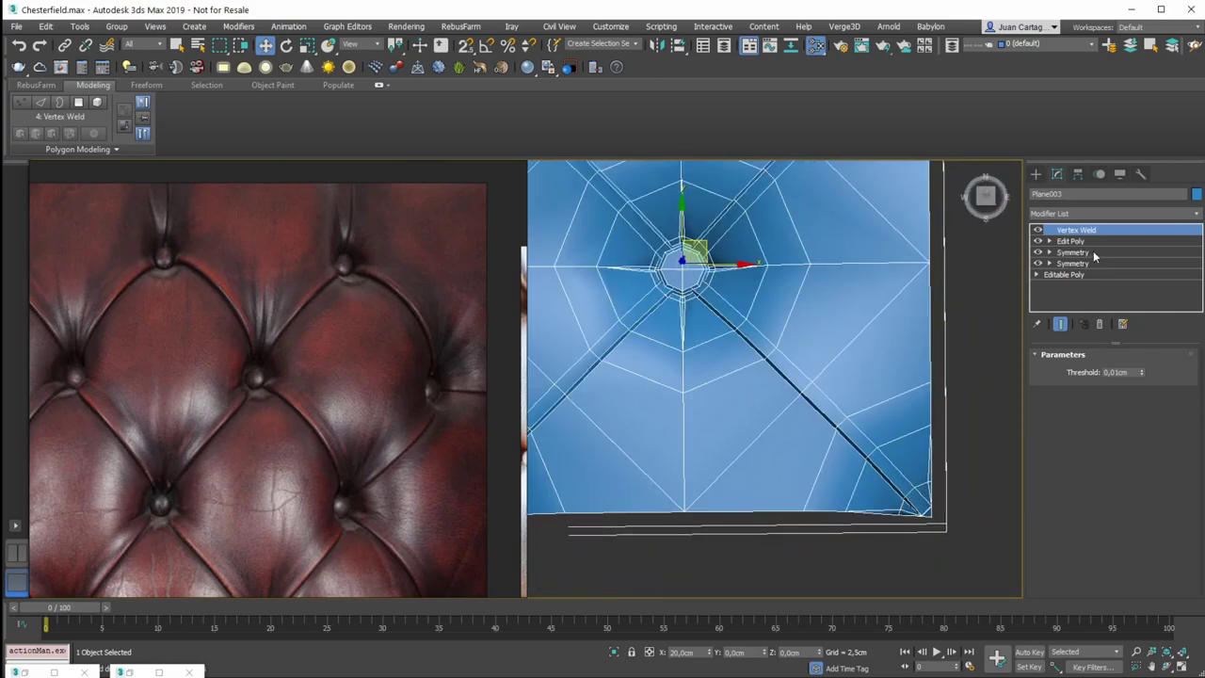
Unhide all polygons in the base Editable Poly and return to the Symmetry modifier in the stack
{"action": "left_click", "coordinate": [1083, 272]}
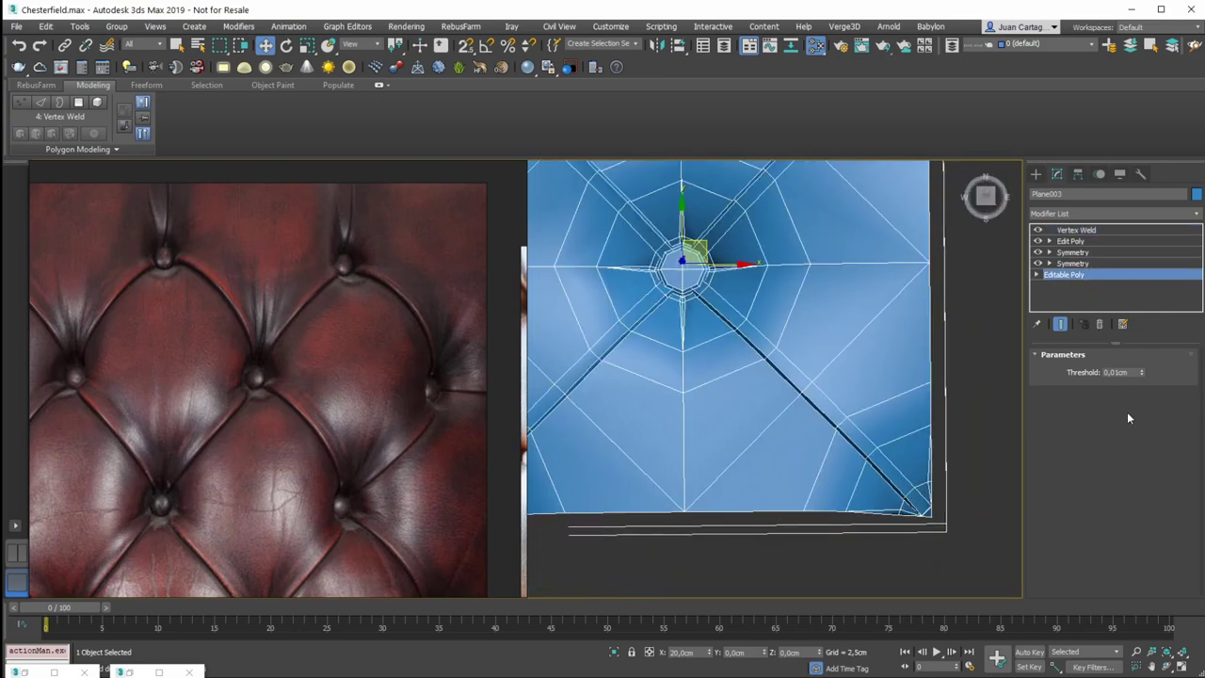
{"action": "left_click", "coordinate": [1128, 372]}
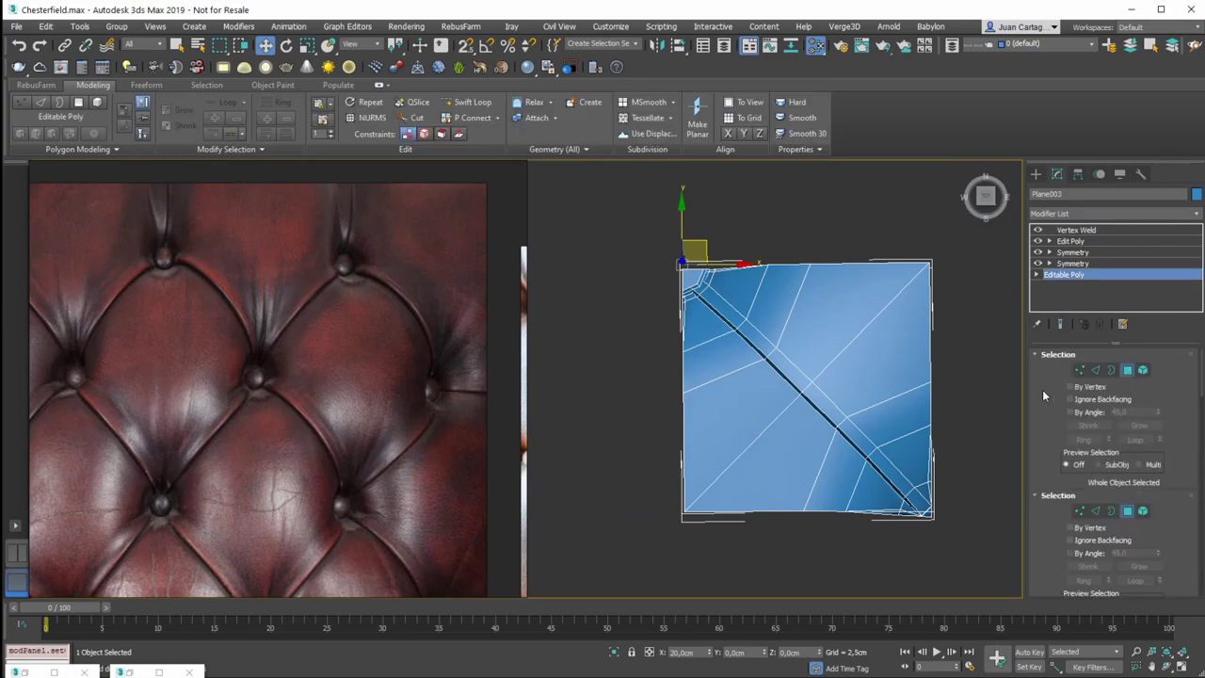
{"action": "scroll", "coordinate": [1085, 513], "scroll_direction": "down", "scroll_amount": 5}
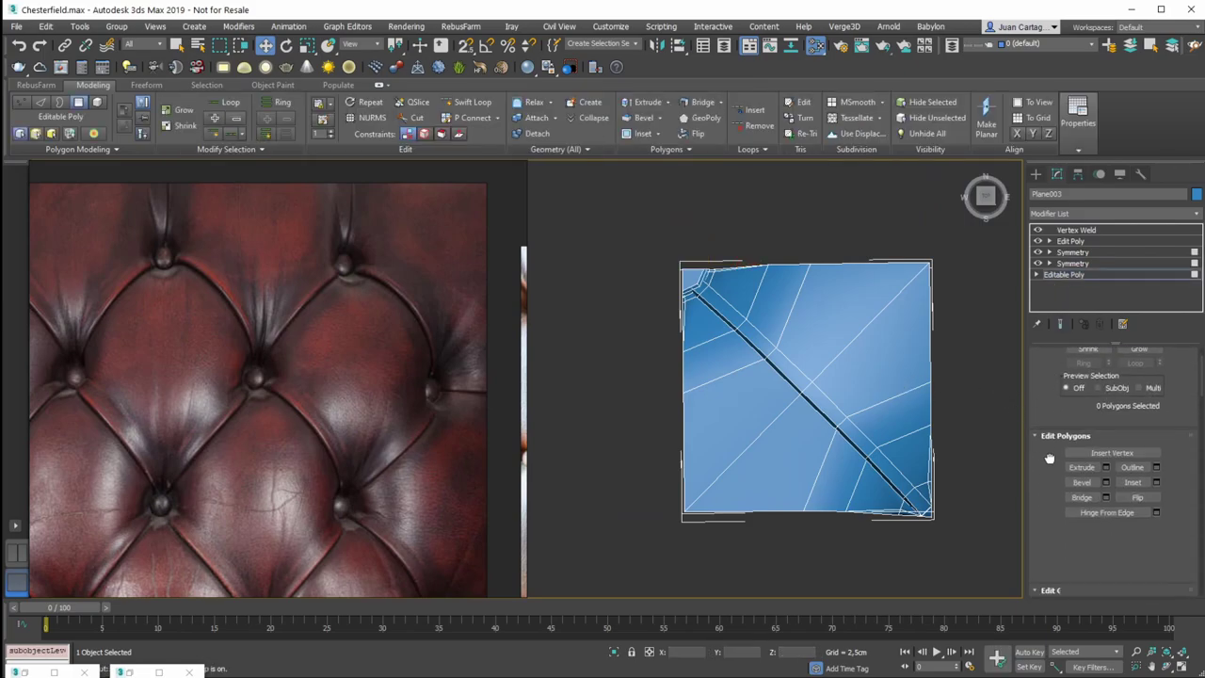
{"action": "scroll", "coordinate": [1059, 542], "scroll_direction": "down", "scroll_amount": 5}
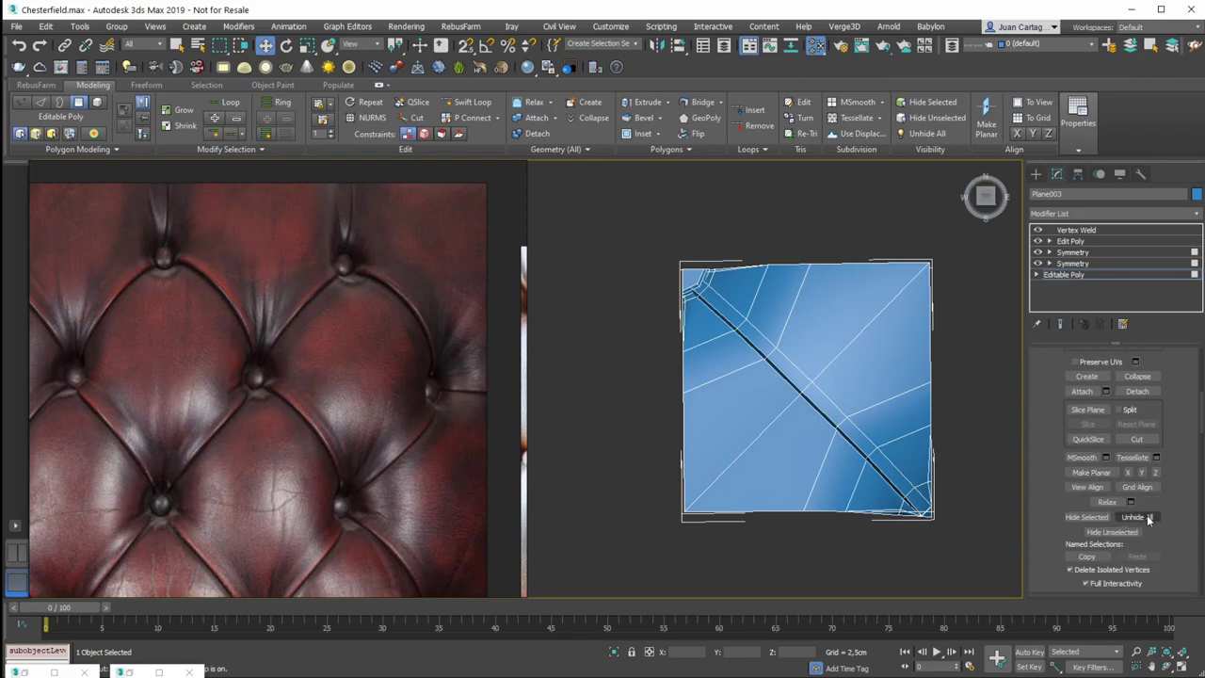
{"action": "left_click", "coordinate": [1073, 252]}
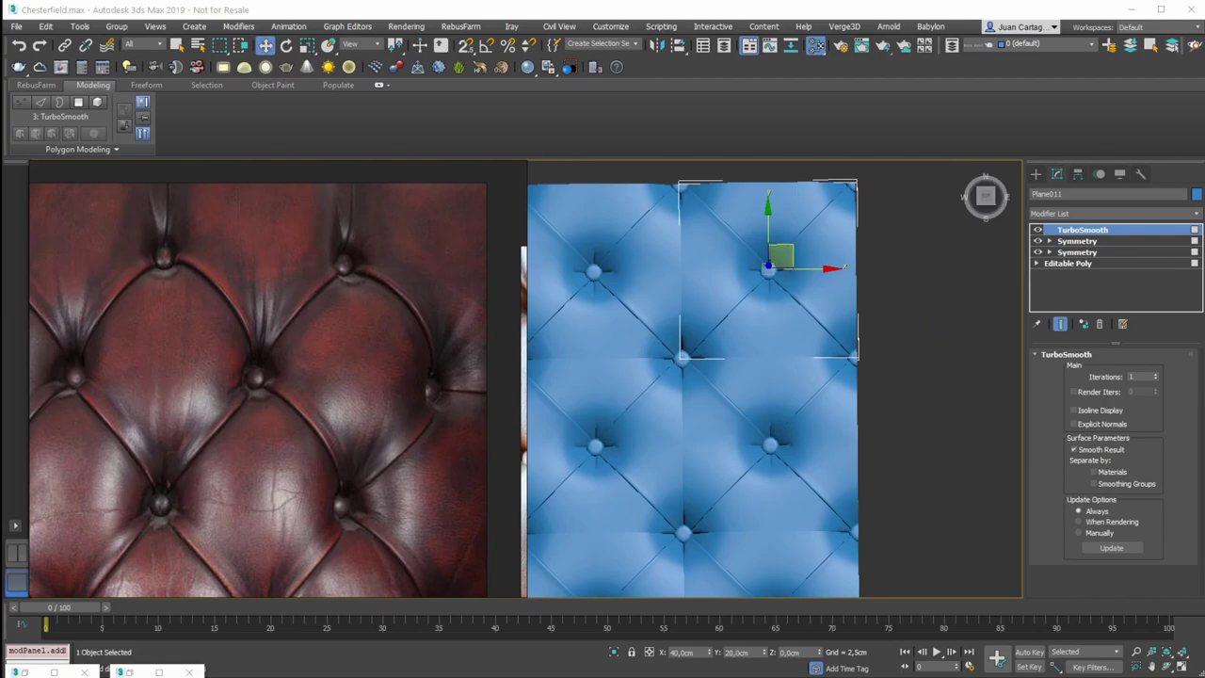
Examine the smoothed tile array and the lower tile's central button, with and without edges displayed
{"action": "scroll", "coordinate": [746, 346], "scroll_direction": "down", "scroll_amount": 5}
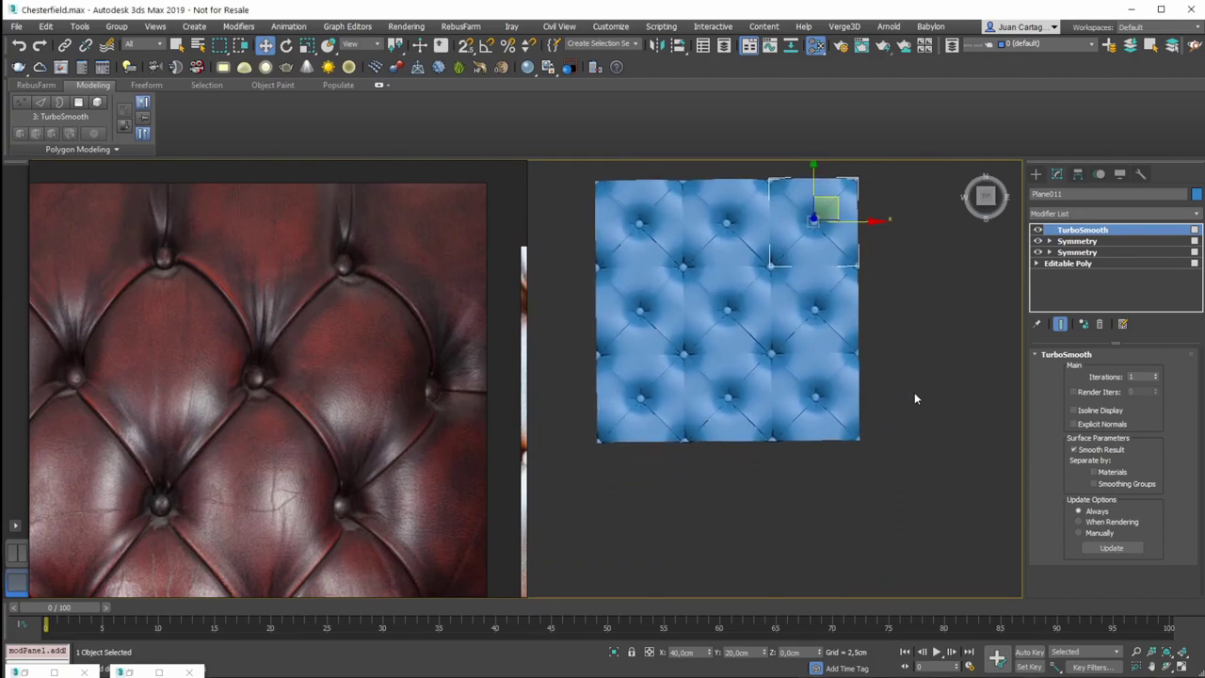
{"action": "left_click", "coordinate": [912, 392]}
{"action": "scroll", "coordinate": [825, 393], "scroll_direction": "up", "scroll_amount": 10}
{"action": "left_click", "coordinate": [824, 395]}
{"action": "mouse_move", "coordinate": [820, 396]}
{"action": "middle_mouse_down", "text": "alt"}
{"action": "mouse_move", "coordinate": [778, 352]}
{"action": "mouse_move", "coordinate": [801, 382]}
{"action": "middle_mouse_up", "text": "alt"}
{"action": "key", "text": "F4"}
{"action": "scroll", "coordinate": [805, 380], "scroll_direction": "up", "scroll_amount": 5}
{"action": "key", "text": "F4"}
{"action": "scroll", "coordinate": [814, 376], "scroll_direction": "down", "scroll_amount": 3}
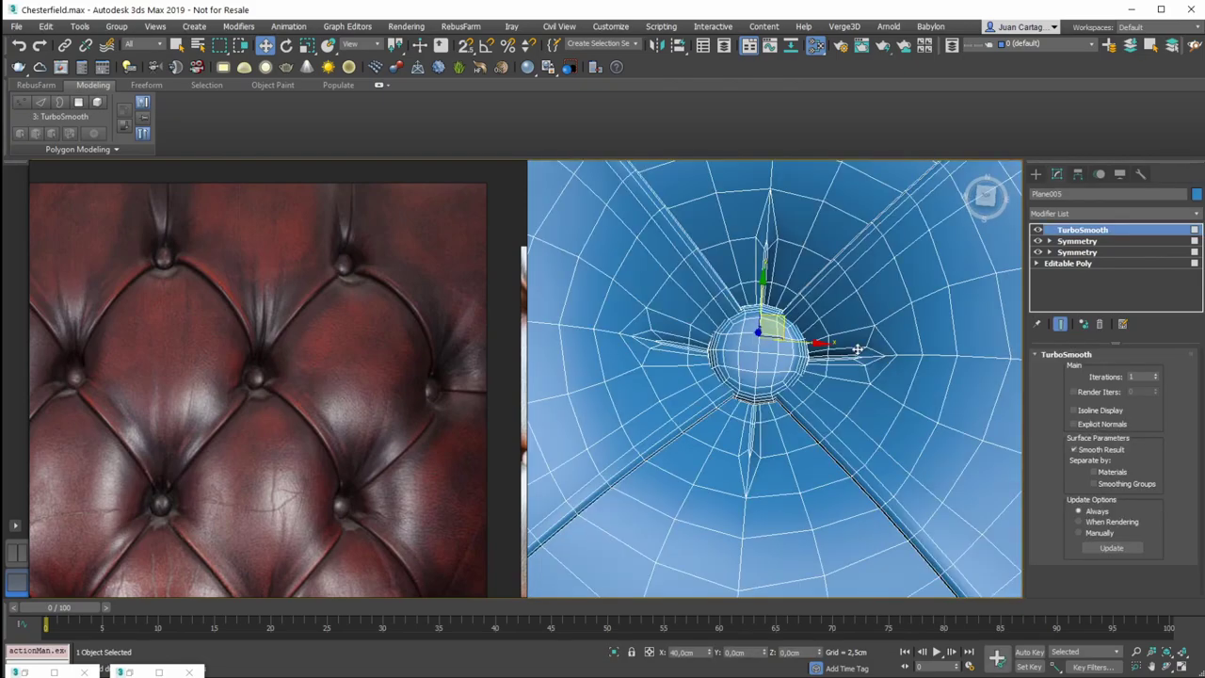
Inspect the shared corner buttons where neighbouring smoothed tiles meet, comparing the shaded surface with its edges
{"action": "scroll", "coordinate": [825, 352], "scroll_direction": "down", "scroll_amount": 5}
{"action": "middle_click_drag", "start_coordinate": [955, 515], "coordinate": [882, 415]}
{"action": "scroll", "coordinate": [875, 410], "scroll_direction": "up", "scroll_amount": 6}
{"action": "key", "text": "F4"}
{"action": "key", "text": "F4"}
{"action": "scroll", "coordinate": [775, 343], "scroll_direction": "down", "scroll_amount": 4}
{"action": "middle_click_drag", "start_coordinate": [657, 270], "coordinate": [769, 374]}
{"action": "middle_click_drag", "start_coordinate": [710, 298], "coordinate": [757, 381]}
{"action": "key", "text": "F4"}
{"action": "scroll", "coordinate": [734, 475], "scroll_direction": "up", "scroll_amount": 3}
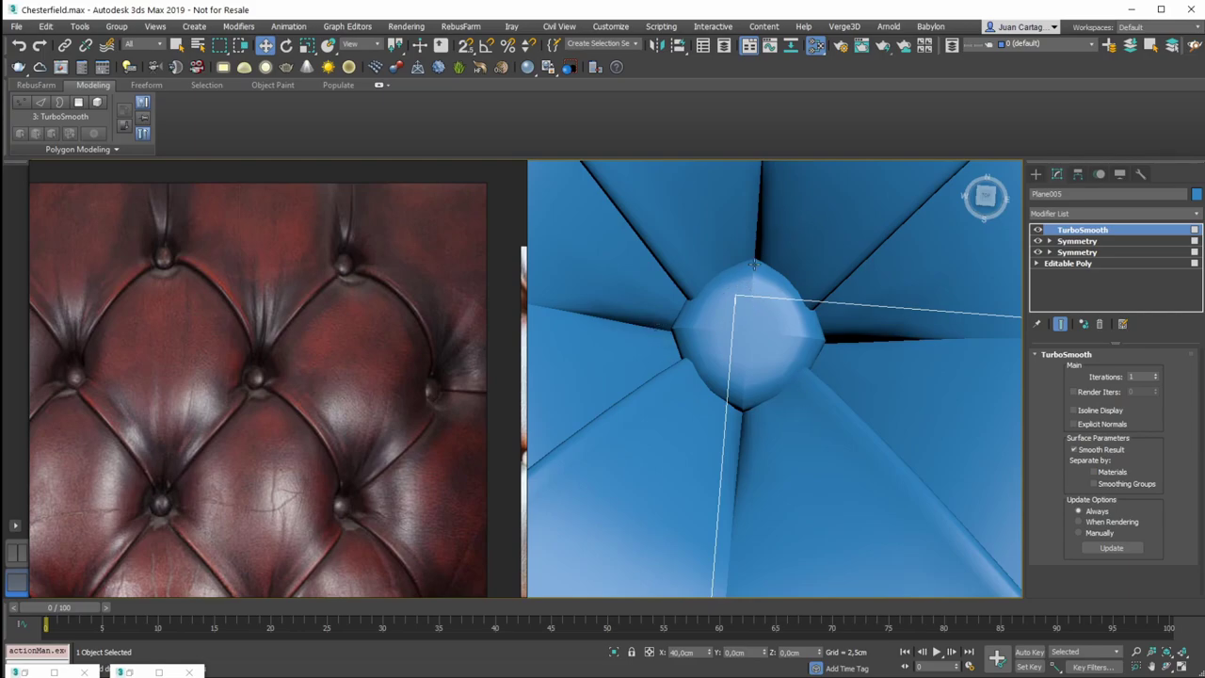
{"action": "scroll", "coordinate": [780, 417], "scroll_direction": "down", "scroll_amount": 5}
{"action": "key", "text": "F4"}
{"action": "key", "text": "F4"}
{"action": "middle_click_drag", "start_coordinate": [803, 360], "coordinate": [758, 293]}
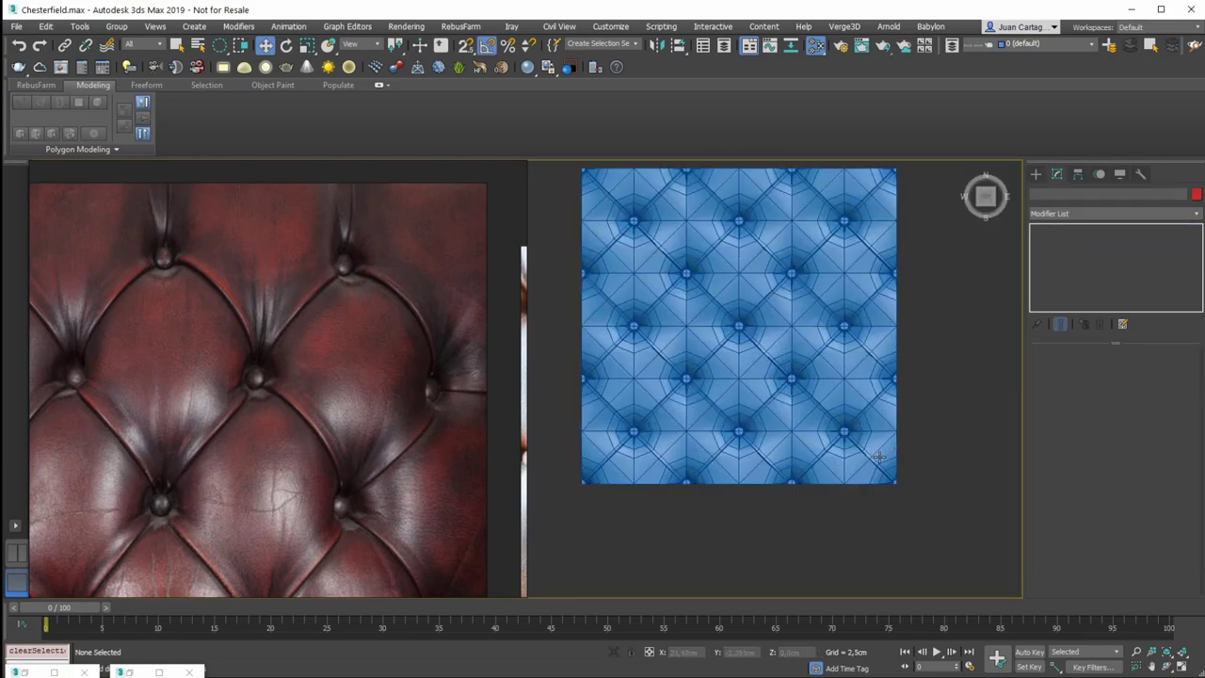
Select the lower-right unsmoothed tile and check its corner junction with the neighbouring tiles in wireframe and shaded display
{"action": "scroll", "coordinate": [876, 456], "scroll_direction": "up", "scroll_amount": 4}
{"action": "left_click", "coordinate": [875, 457]}
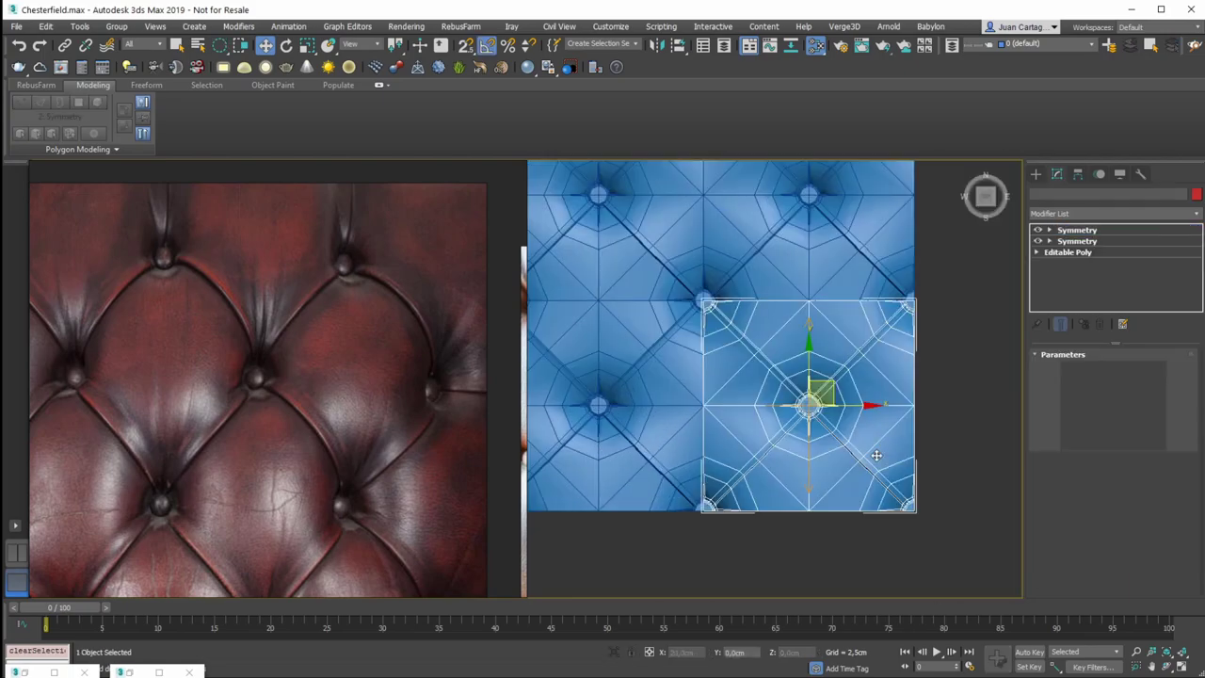
{"action": "scroll", "coordinate": [837, 406], "scroll_direction": "up", "scroll_amount": 4}
{"action": "middle_click_drag", "start_coordinate": [763, 352], "coordinate": [793, 330]}
{"action": "scroll", "coordinate": [747, 449], "scroll_direction": "down", "scroll_amount": 3}
{"action": "middle_click_drag", "start_coordinate": [733, 394], "coordinate": [801, 362]}
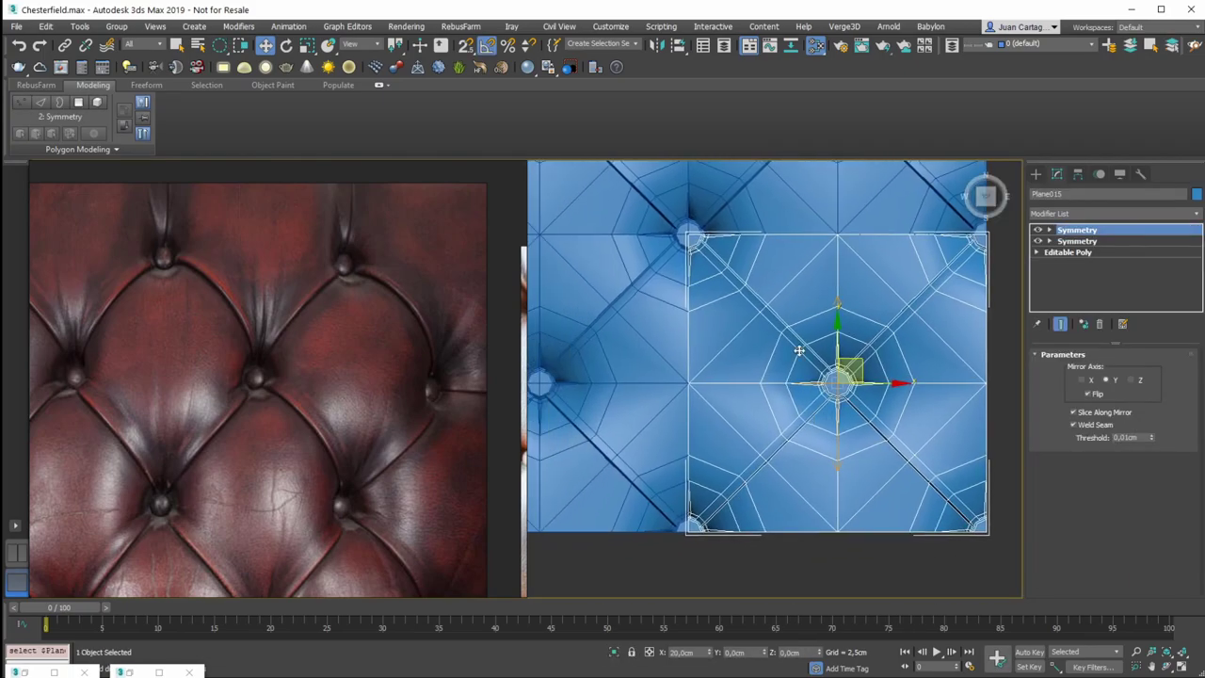
{"action": "scroll", "coordinate": [713, 233], "scroll_direction": "up", "scroll_amount": 7}
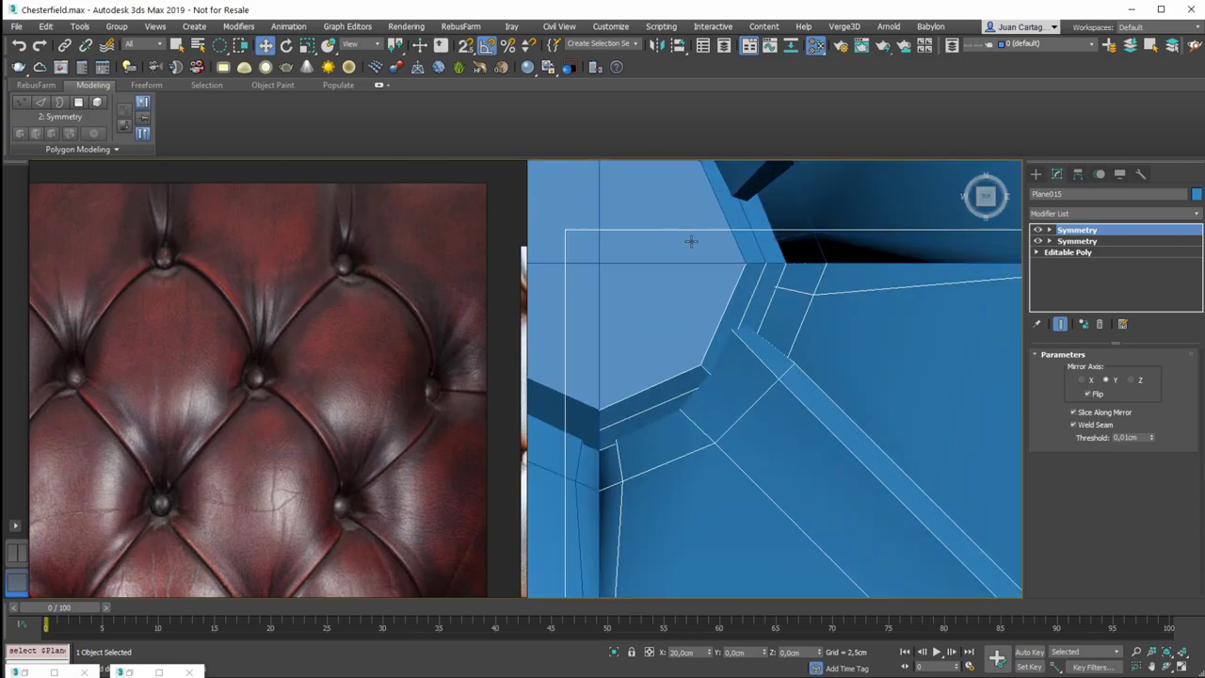
{"action": "key", "text": "F3"}
{"action": "scroll", "coordinate": [617, 261], "scroll_direction": "down", "scroll_amount": 5}
{"action": "key", "text": "F3"}
{"action": "scroll", "coordinate": [794, 377], "scroll_direction": "down", "scroll_amount": 3}
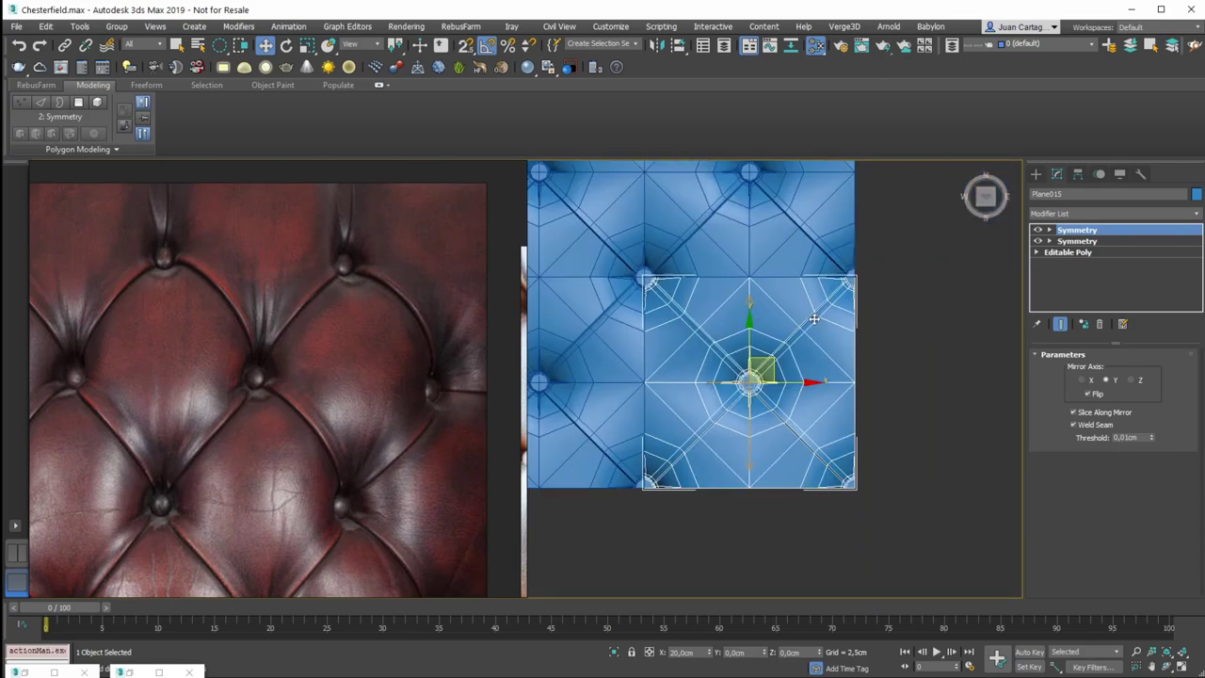
Inspect the tile borders and corners in wireframe for vertices that do not line up between adjacent tiles
{"action": "scroll", "coordinate": [852, 302], "scroll_direction": "up", "scroll_amount": 4}
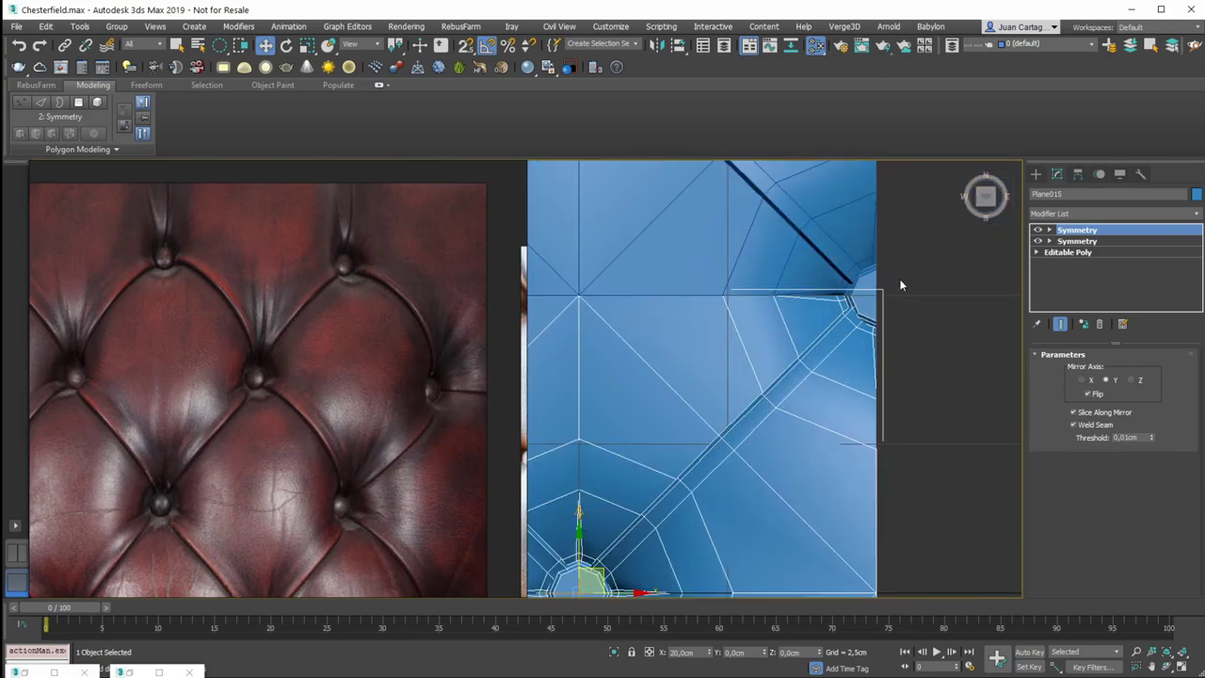
{"action": "key", "text": "F3"}
{"action": "scroll", "coordinate": [874, 301], "scroll_direction": "up", "scroll_amount": 3}
{"action": "scroll", "coordinate": [815, 271], "scroll_direction": "down", "scroll_amount": 8}
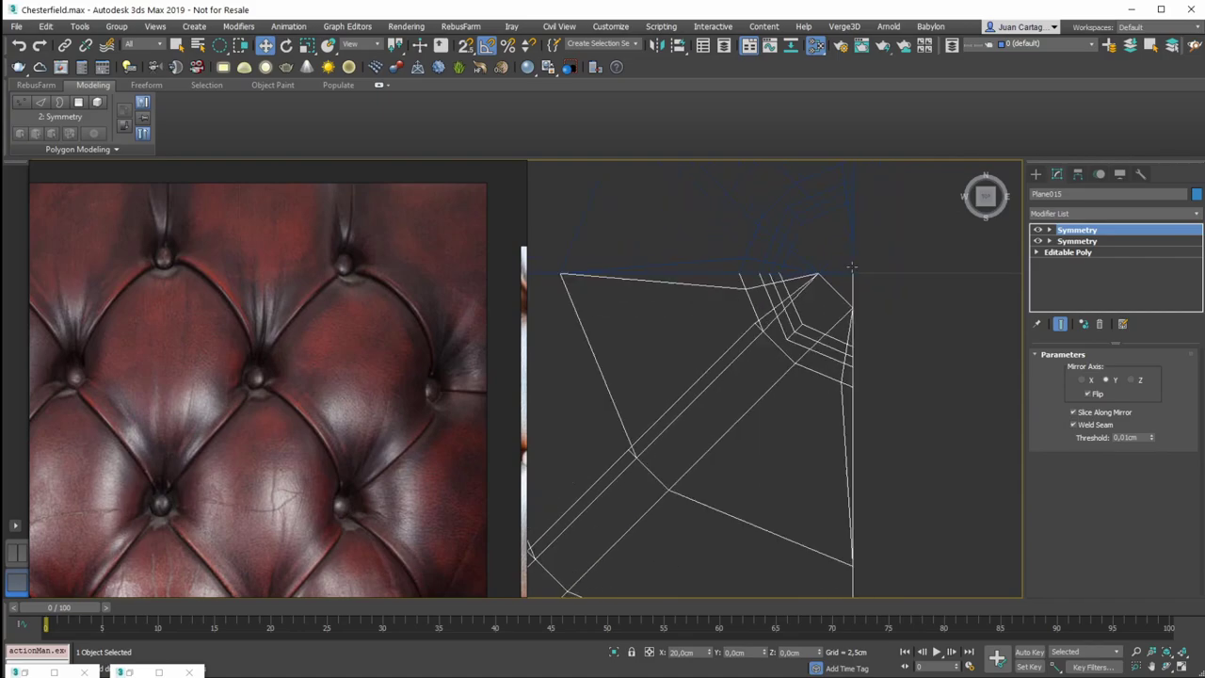
{"action": "middle_click_drag", "start_coordinate": [787, 452], "coordinate": [779, 262]}
{"action": "scroll", "coordinate": [804, 375], "scroll_direction": "up", "scroll_amount": 5}
{"action": "scroll", "coordinate": [951, 356], "scroll_direction": "down", "scroll_amount": 7}
{"action": "middle_click_drag", "start_coordinate": [657, 340], "coordinate": [808, 360]}
{"action": "scroll", "coordinate": [815, 383], "scroll_direction": "up", "scroll_amount": 7}
{"action": "scroll", "coordinate": [826, 339], "scroll_direction": "down", "scroll_amount": 5}
{"action": "middle_click_drag", "start_coordinate": [818, 295], "coordinate": [665, 500]}
{"action": "middle_click_drag", "start_coordinate": [710, 269], "coordinate": [653, 486]}
{"action": "scroll", "coordinate": [630, 352], "scroll_direction": "up", "scroll_amount": 6}
{"action": "middle_click_drag", "start_coordinate": [562, 350], "coordinate": [702, 344]}
{"action": "scroll", "coordinate": [847, 331], "scroll_direction": "down", "scroll_amount": 5}
{"action": "key", "text": "F3"}
{"action": "middle_click_drag", "start_coordinate": [859, 332], "coordinate": [734, 353]}
{"action": "scroll", "coordinate": [755, 354], "scroll_direction": "up", "scroll_amount": 6}
{"action": "key", "text": "F3"}
Move the misaligned border vertex slightly in the base mesh and return to the shaded Symmetry result without edges
{"action": "left_click", "coordinate": [1039, 255]}
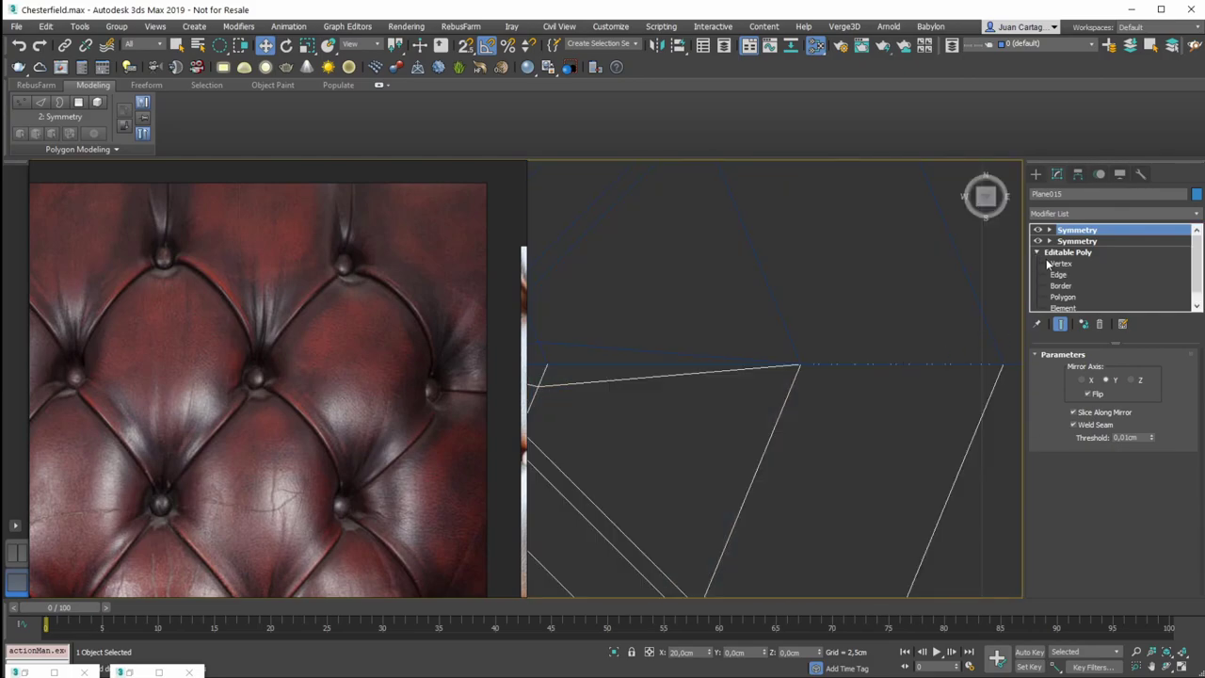
{"action": "left_click", "coordinate": [1061, 264]}
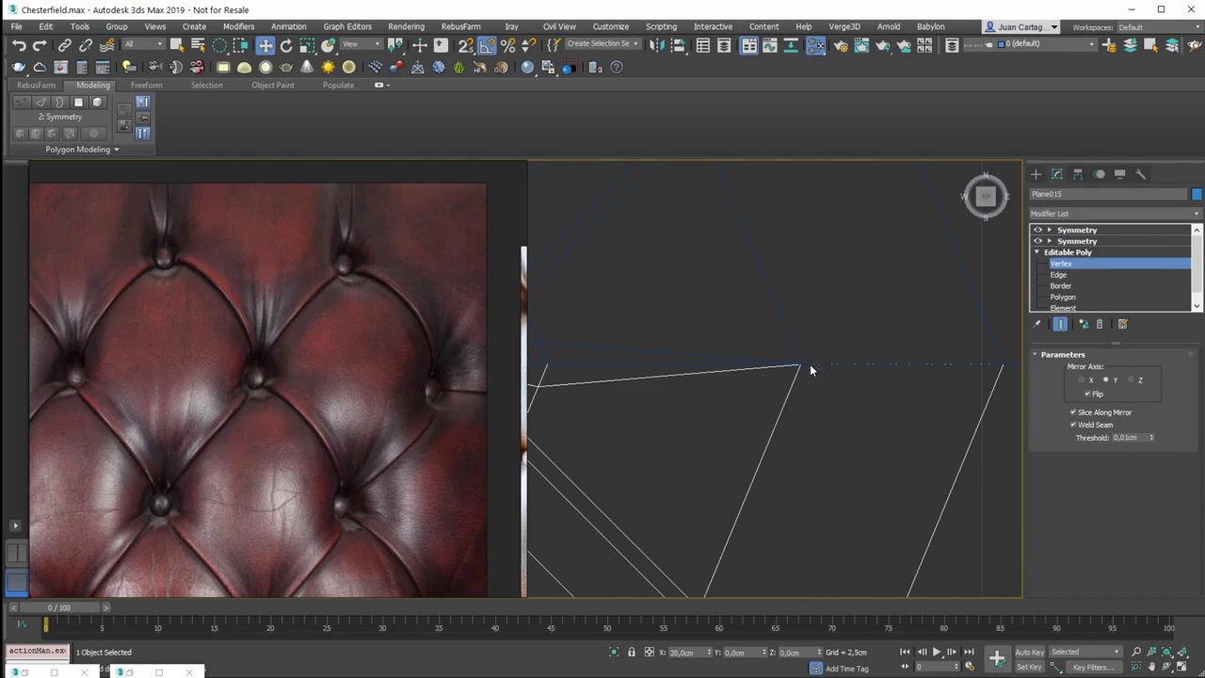
{"action": "scroll", "coordinate": [885, 362], "scroll_direction": "down", "scroll_amount": 8}
{"action": "middle_click_drag", "start_coordinate": [893, 478], "coordinate": [782, 380]}
{"action": "scroll", "coordinate": [782, 380], "scroll_direction": "up", "scroll_amount": 10}
{"action": "left_click_drag", "start_coordinate": [777, 238], "coordinate": [713, 286]}
{"action": "left_click_drag", "start_coordinate": [750, 216], "coordinate": [751, 210]}
{"action": "left_click", "coordinate": [1077, 230]}
{"action": "scroll", "coordinate": [796, 334], "scroll_direction": "down", "scroll_amount": 10}
{"action": "mouse_move", "coordinate": [751, 310]}
{"action": "middle_mouse_down"}
{"action": "mouse_move", "coordinate": [769, 459]}
{"action": "mouse_move", "coordinate": [776, 308]}
{"action": "mouse_move", "coordinate": [800, 359]}
{"action": "middle_mouse_up"}
{"action": "key", "text": "F3"}
{"action": "key", "text": "F4"}
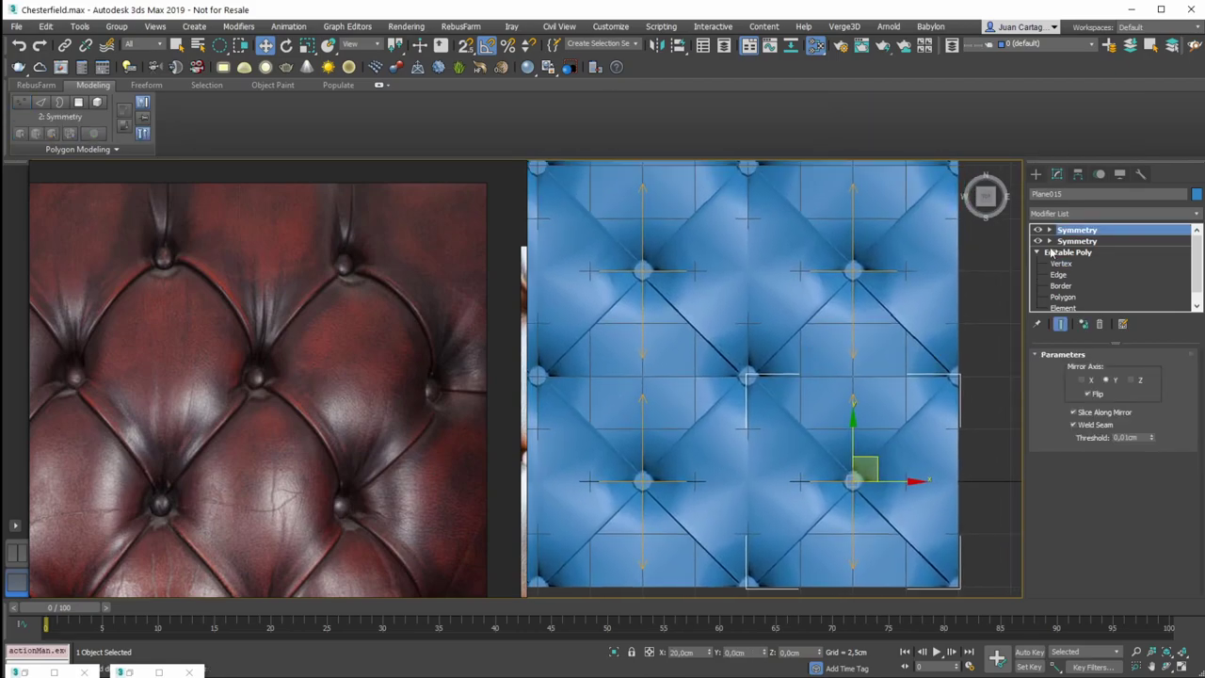
Select the lower-left tile with edges displayed and make its instanced modifier stack unique
{"action": "scroll", "coordinate": [739, 392], "scroll_direction": "down", "scroll_amount": 2}
{"action": "middle_click_drag", "start_coordinate": [739, 392], "coordinate": [850, 345]}
{"action": "left_click", "coordinate": [738, 516]}
{"action": "left_click", "coordinate": [650, 453]}
{"action": "middle_click_drag", "start_coordinate": [647, 407], "coordinate": [808, 293], "text": "alt"}
{"action": "key", "text": "F4"}
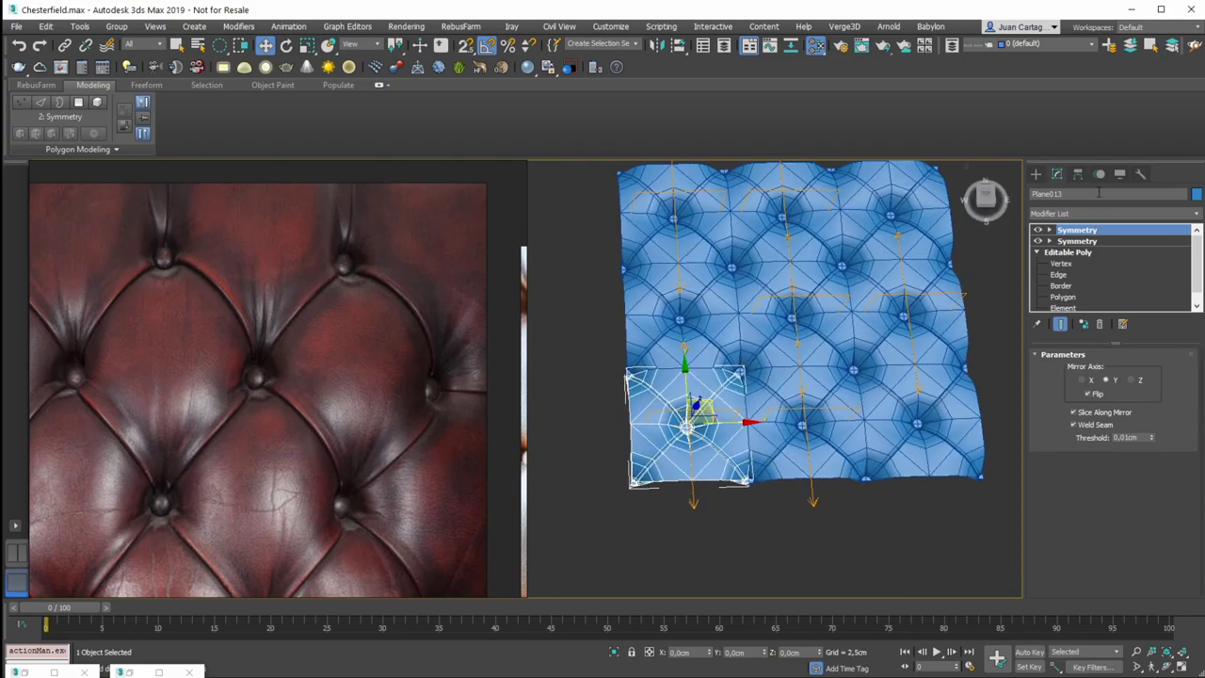
{"action": "left_click", "coordinate": [1082, 325]}
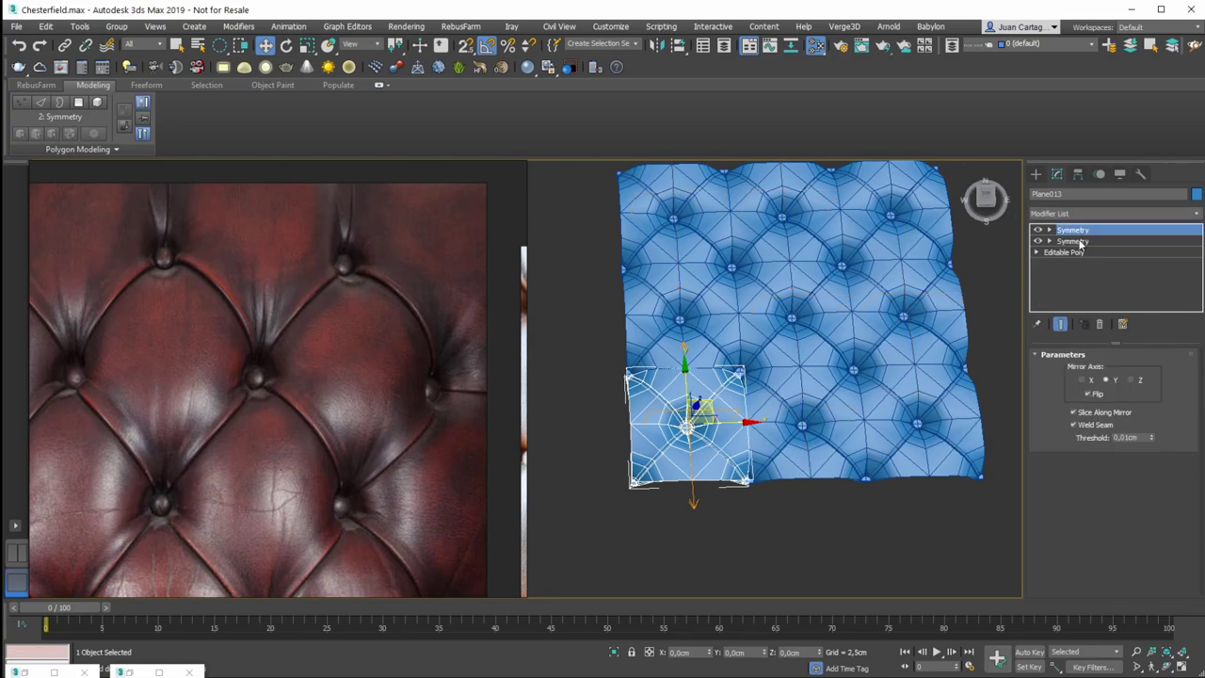
Add an Edit Poly modifier above the lower-left tile's Symmetry modifiers
{"action": "middle_click_drag", "start_coordinate": [724, 343], "coordinate": [718, 350]}
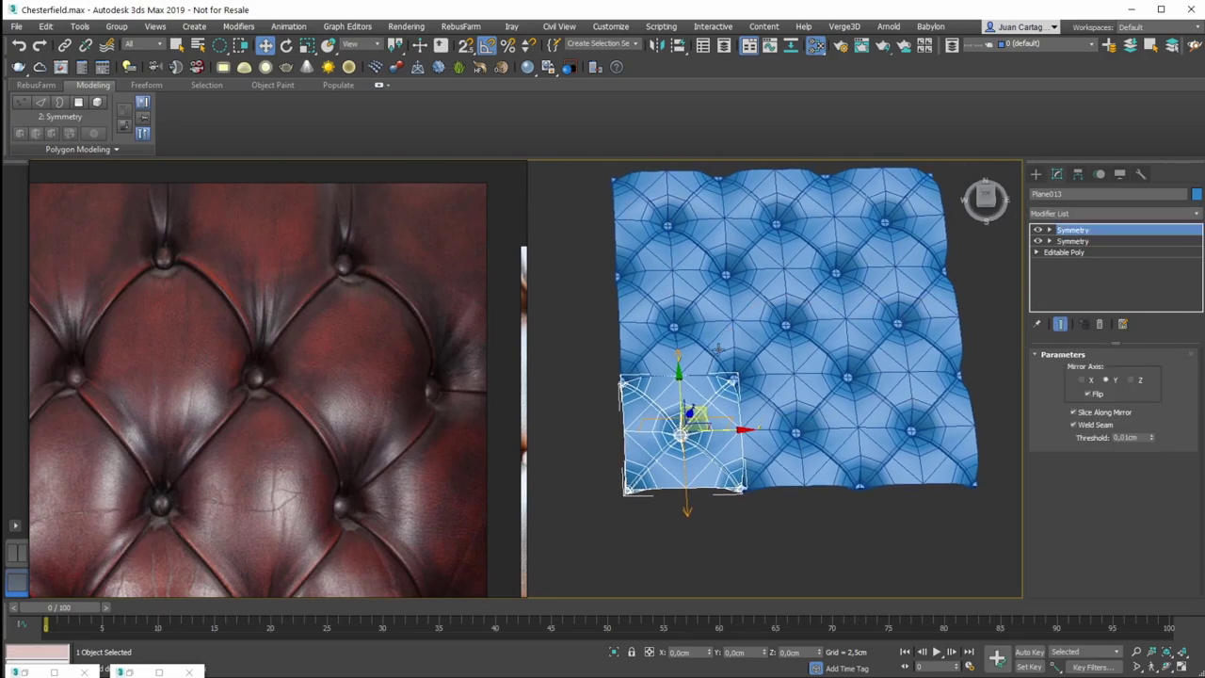
{"action": "key", "text": "e"}
{"action": "left_click", "coordinate": [1095, 213]}
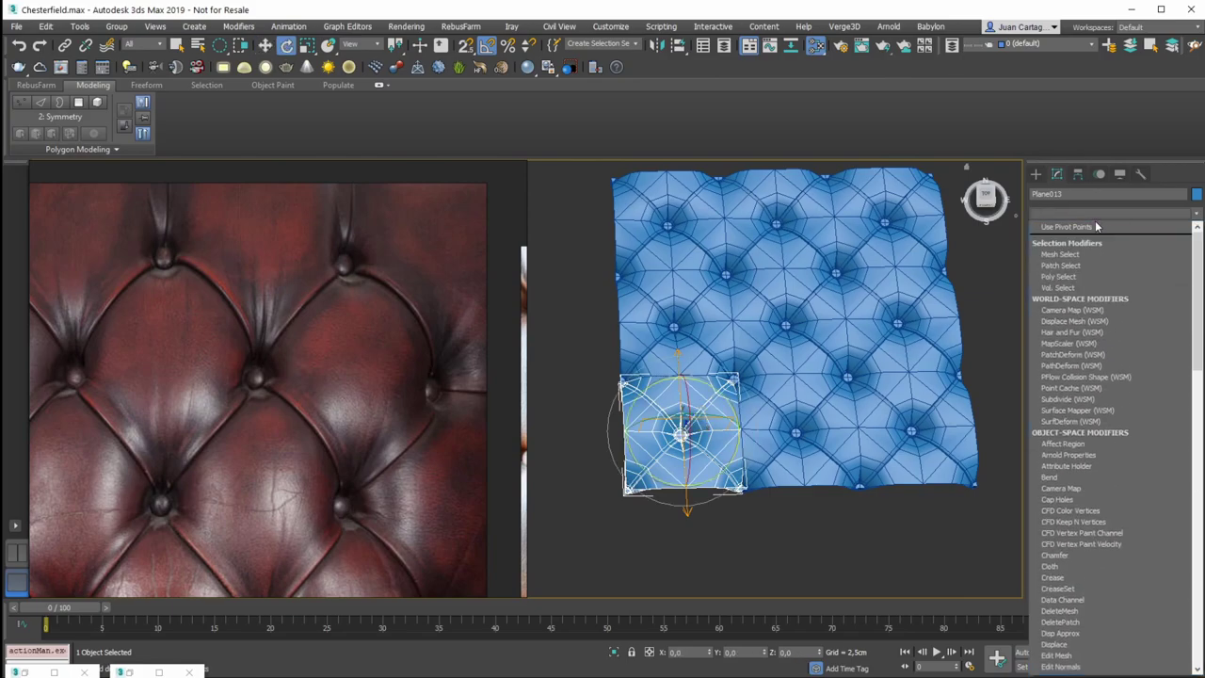
{"action": "left_click", "coordinate": [1084, 260]}
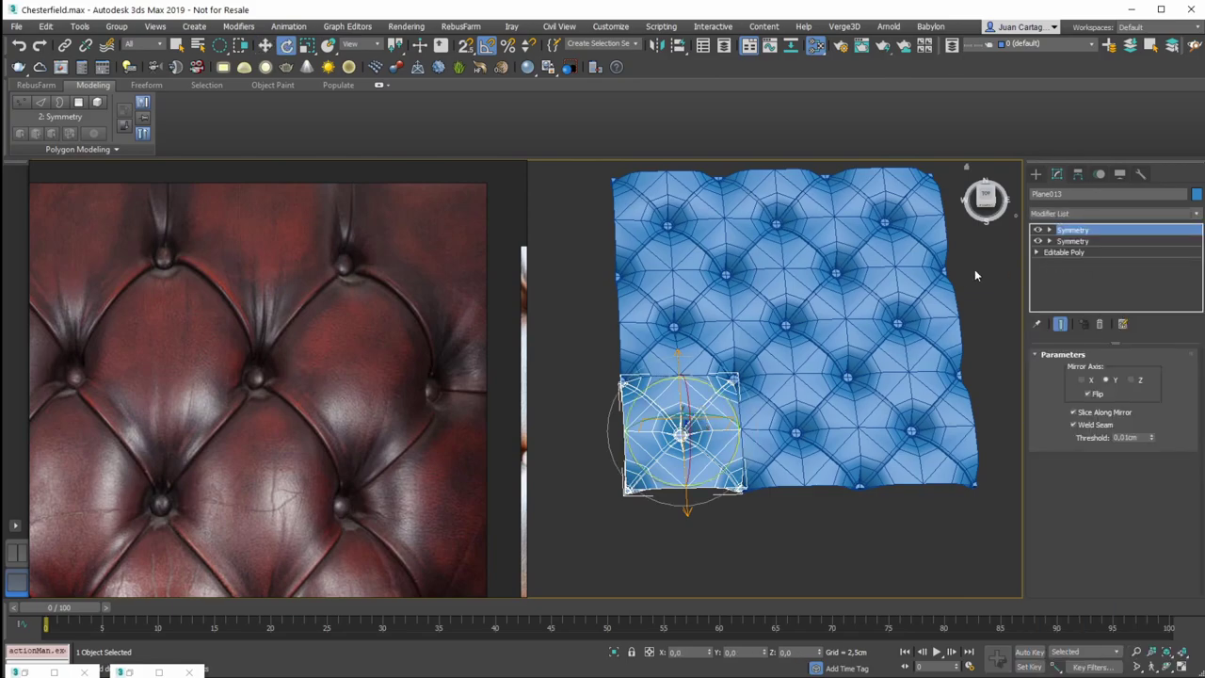
{"action": "key", "text": "q"}
{"action": "middle_click_drag", "start_coordinate": [707, 346], "coordinate": [739, 342], "text": "alt"}
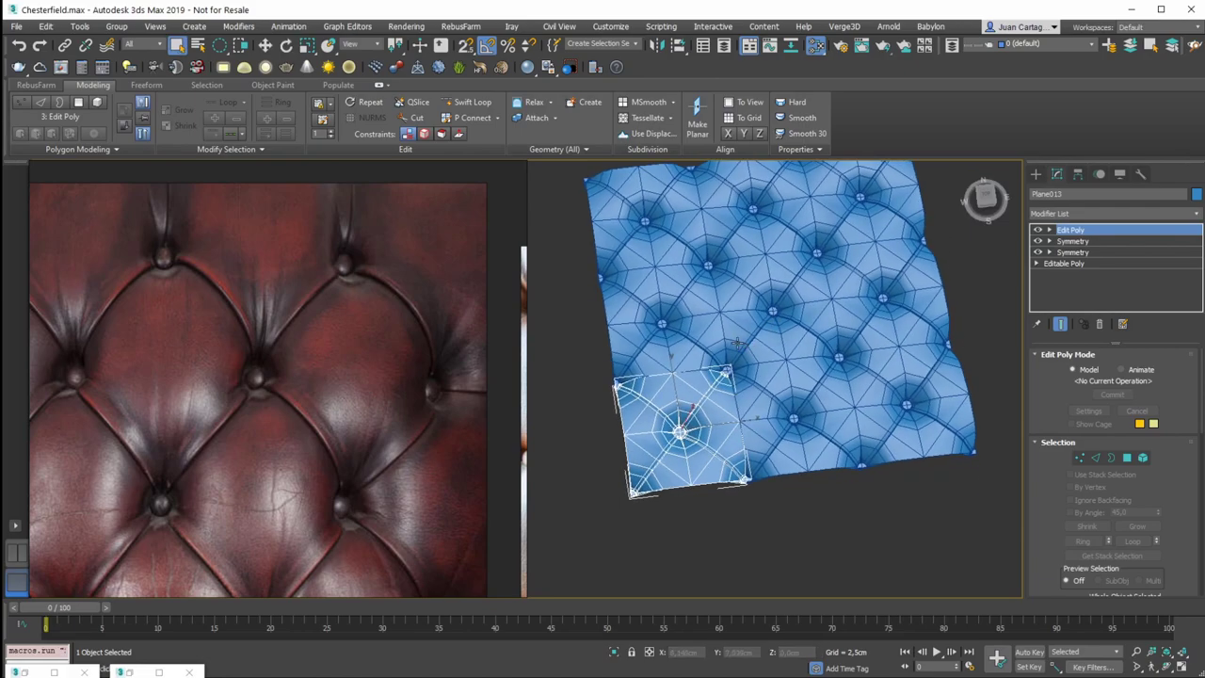
Attach the other eight tiles of the three-by-three array to the lower-left tile
{"action": "right_click", "coordinate": [702, 341]}
{"action": "left_click", "coordinate": [678, 237]}
{"action": "left_click", "coordinate": [783, 422]}
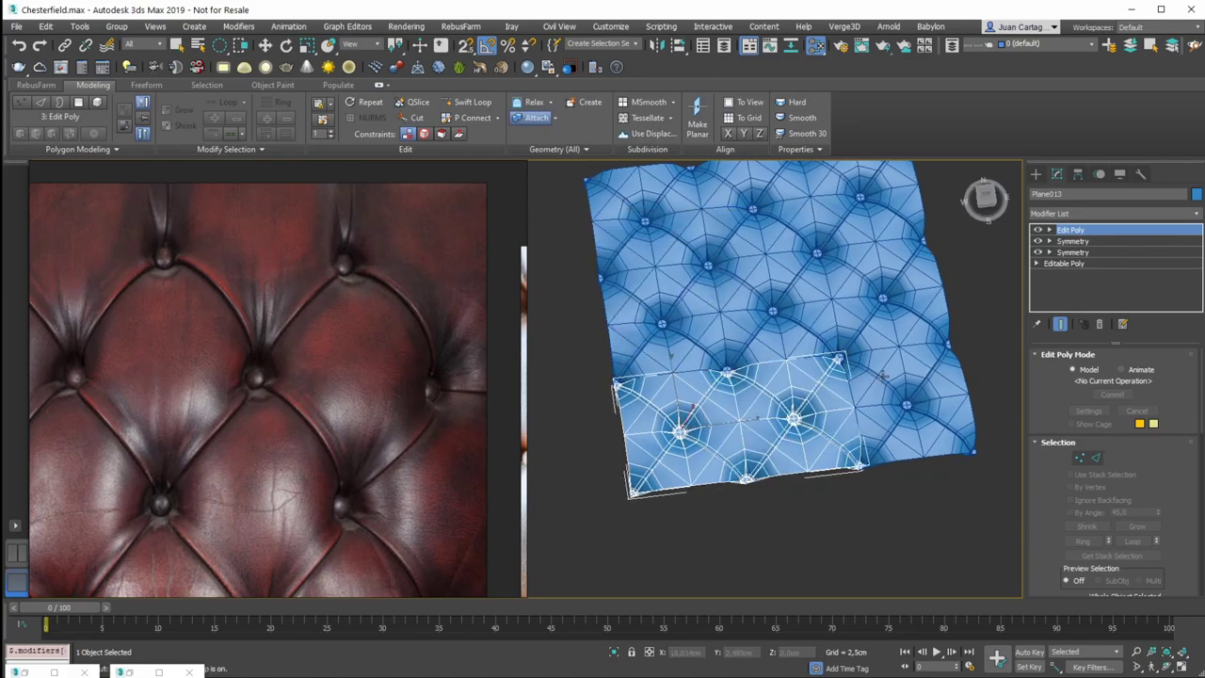
{"action": "left_click", "coordinate": [890, 395]}
{"action": "left_click", "coordinate": [875, 315]}
{"action": "left_click", "coordinate": [799, 308]}
{"action": "left_click", "coordinate": [682, 279]}
{"action": "left_click", "coordinate": [692, 219]}
{"action": "left_click", "coordinate": [754, 222]}
{"action": "left_click", "coordinate": [847, 232]}
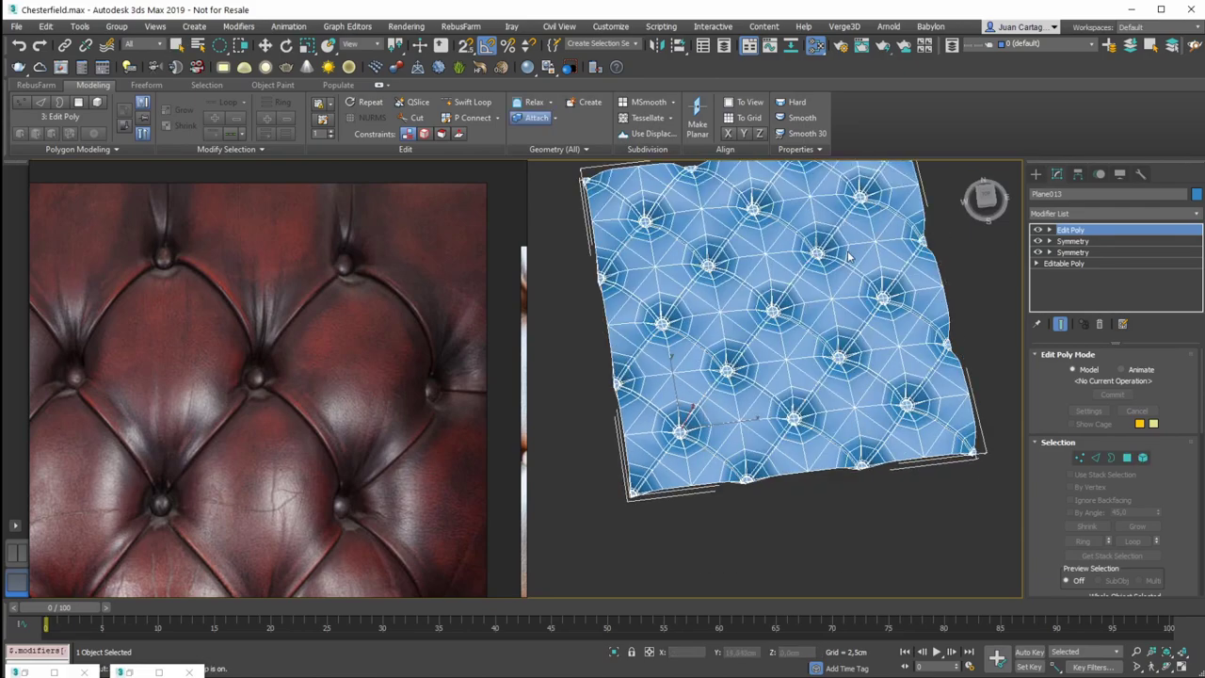
{"action": "key", "text": "w"}
{"action": "middle_click_drag", "start_coordinate": [790, 343], "coordinate": [783, 317], "text": "alt"}
{"action": "middle_click_drag", "start_coordinate": [860, 290], "coordinate": [899, 288], "text": "alt"}
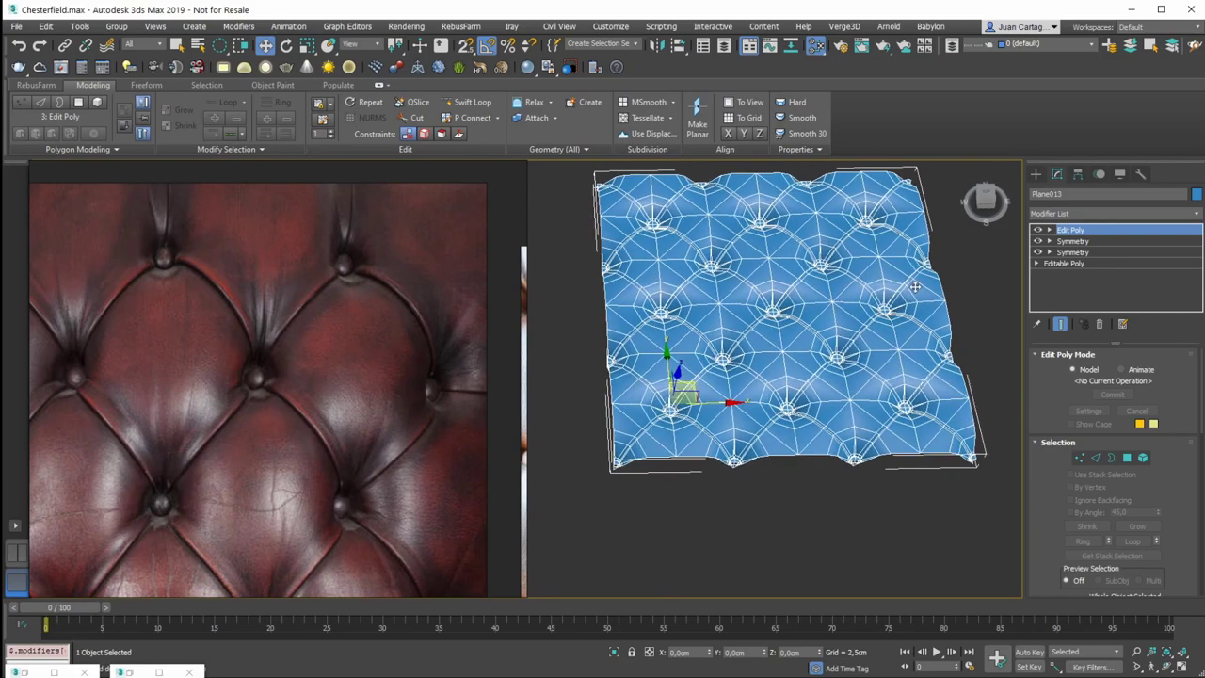
Compare the single tile with the attached panel by turning the Edit Poly modifier off and back on
{"action": "left_click", "coordinate": [1037, 231]}
{"action": "middle_click_drag", "start_coordinate": [661, 365], "coordinate": [712, 367], "text": "alt"}
{"action": "scroll", "coordinate": [712, 366], "scroll_direction": "up", "scroll_amount": 4}
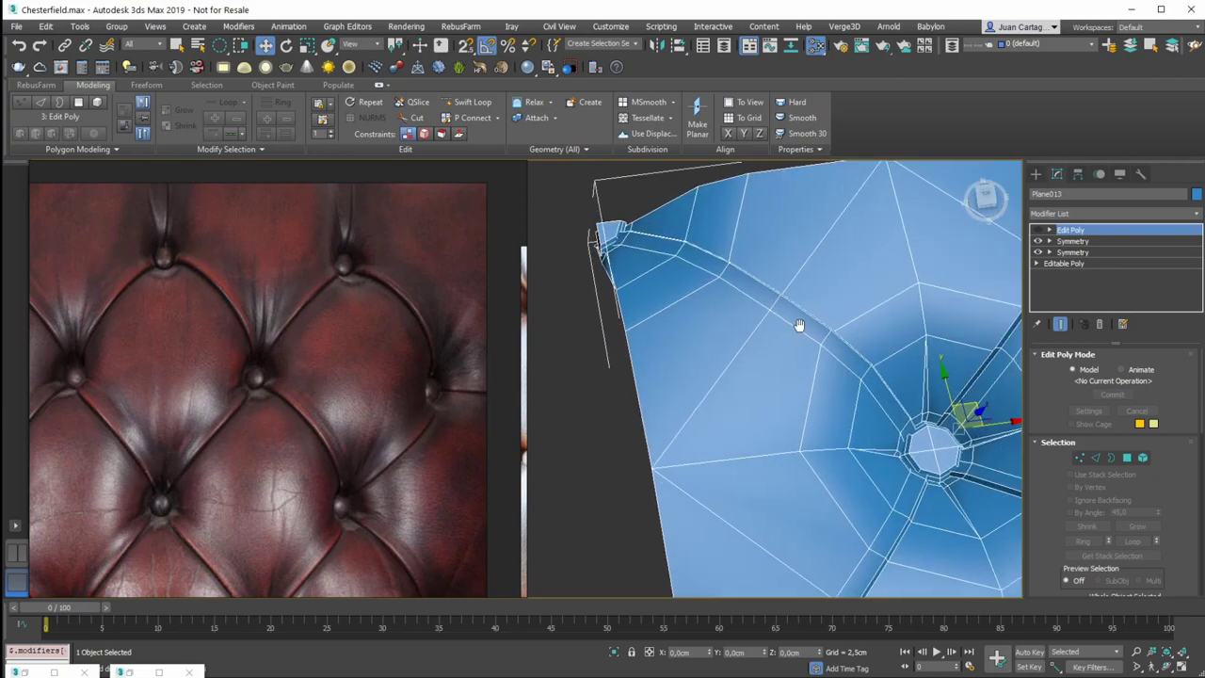
{"action": "middle_click_drag", "start_coordinate": [960, 305], "coordinate": [822, 307]}
{"action": "scroll", "coordinate": [823, 307], "scroll_direction": "down", "scroll_amount": 1}
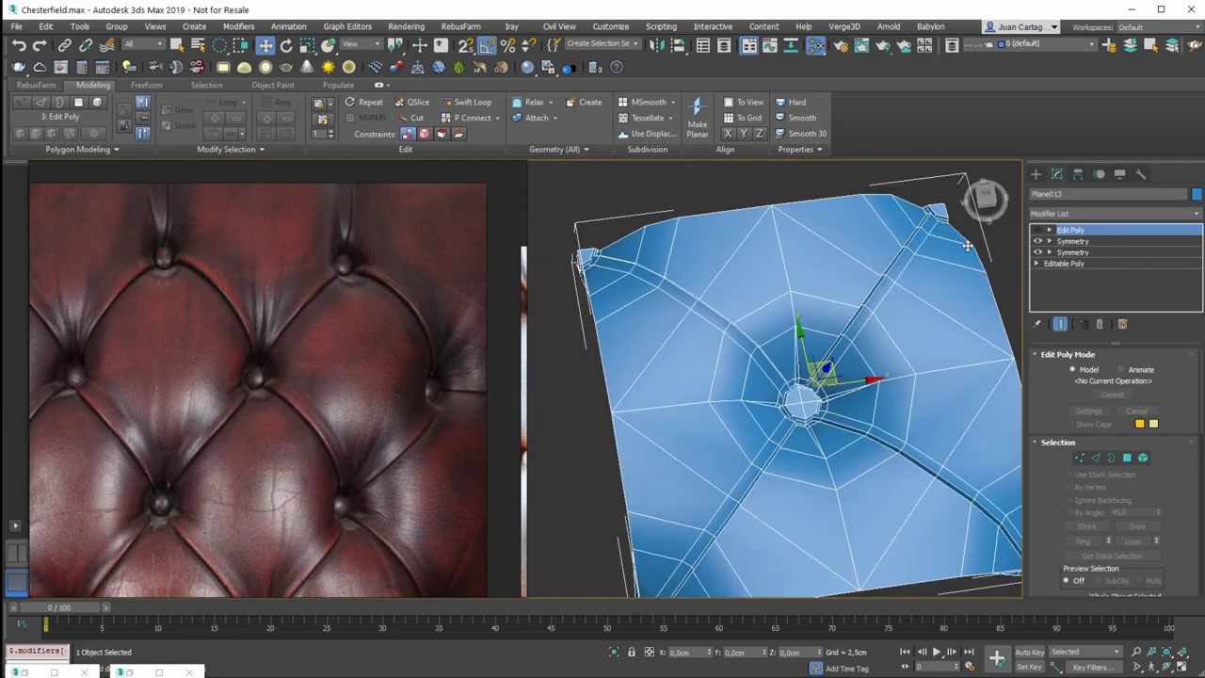
{"action": "left_click", "coordinate": [1040, 231]}
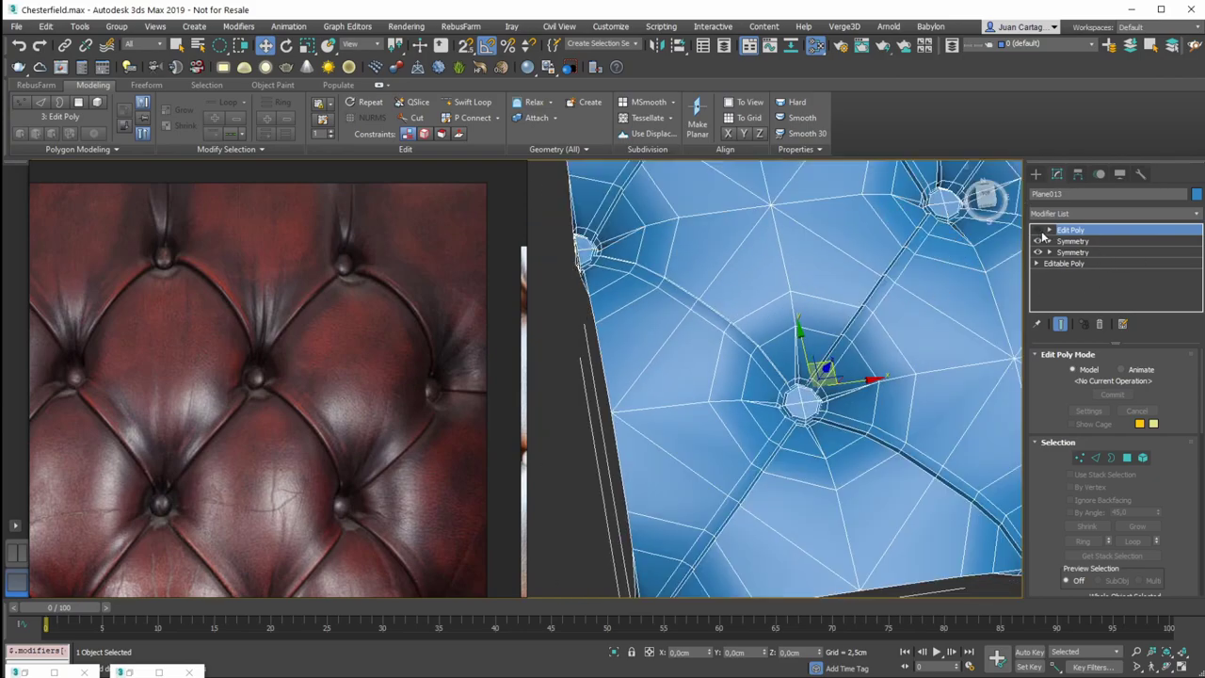
Examine the attached panel's buttons and tile seams with and without edges displayed
{"action": "scroll", "coordinate": [898, 282], "scroll_direction": "down", "scroll_amount": 5}
{"action": "mouse_move", "coordinate": [898, 282]}
{"action": "middle_mouse_down"}
{"action": "mouse_move", "coordinate": [789, 336]}
{"action": "mouse_move", "coordinate": [764, 380]}
{"action": "mouse_move", "coordinate": [759, 310]}
{"action": "mouse_move", "coordinate": [872, 282]}
{"action": "middle_mouse_up"}
{"action": "key", "text": "F4"}
{"action": "scroll", "coordinate": [771, 344], "scroll_direction": "up", "scroll_amount": 3}
{"action": "scroll", "coordinate": [803, 305], "scroll_direction": "up", "scroll_amount": 4}
{"action": "key", "text": "F4"}
{"action": "scroll", "coordinate": [780, 323], "scroll_direction": "up", "scroll_amount": 4}
{"action": "key", "text": "F4"}
{"action": "scroll", "coordinate": [794, 317], "scroll_direction": "down", "scroll_amount": 4}
Add a Vertex Weld modifier to the attached panel with a threshold of 0.01 cm and check the seams
{"action": "left_click", "coordinate": [1101, 211]}
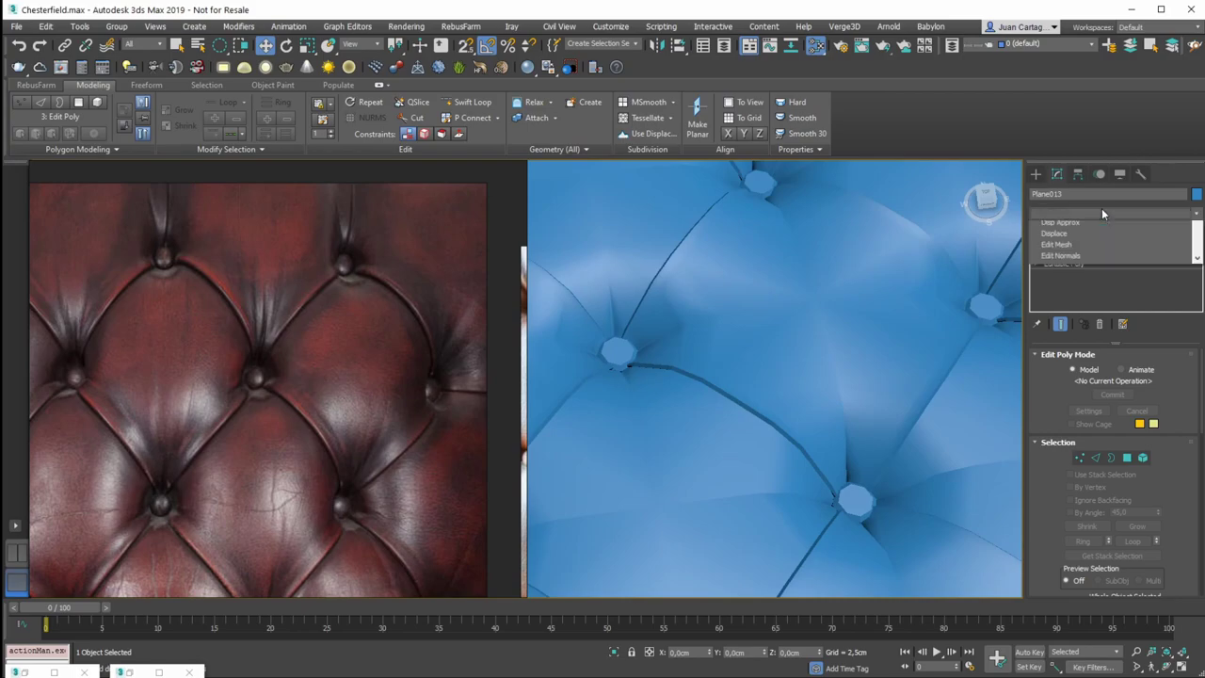
{"action": "key", "text": "v"}
{"action": "key", "text": "v"}
{"action": "key", "text": "v"}
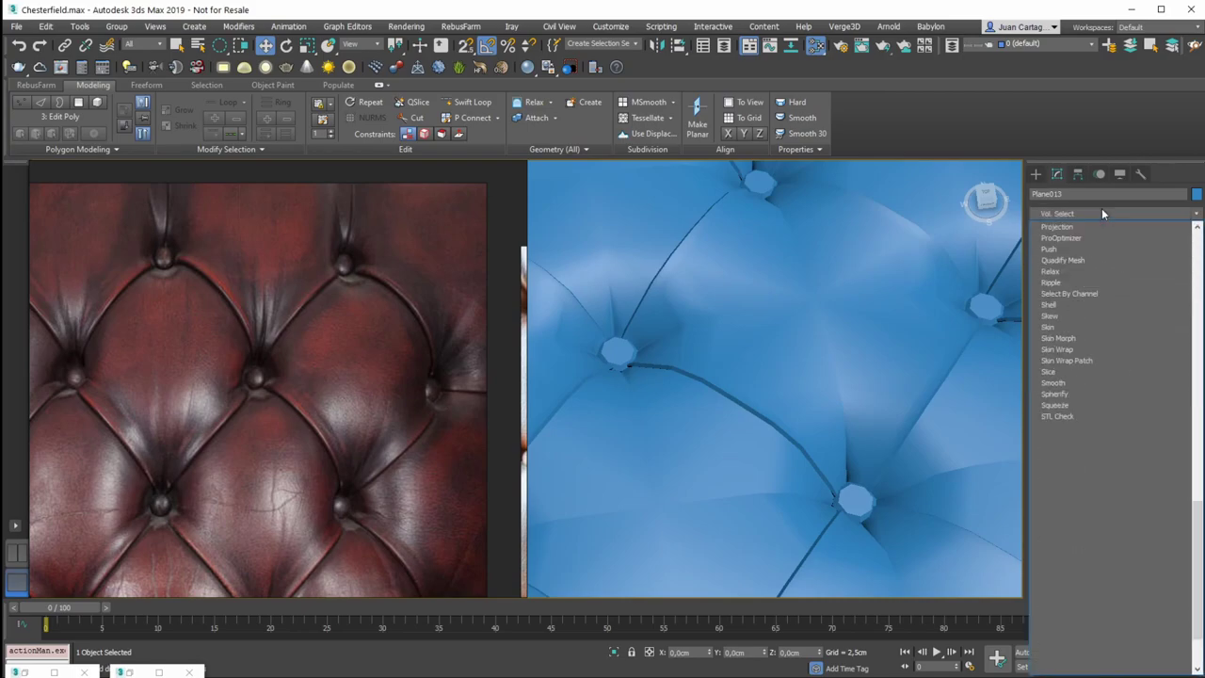
{"action": "key", "text": "Up"}
{"action": "key", "text": "Return"}
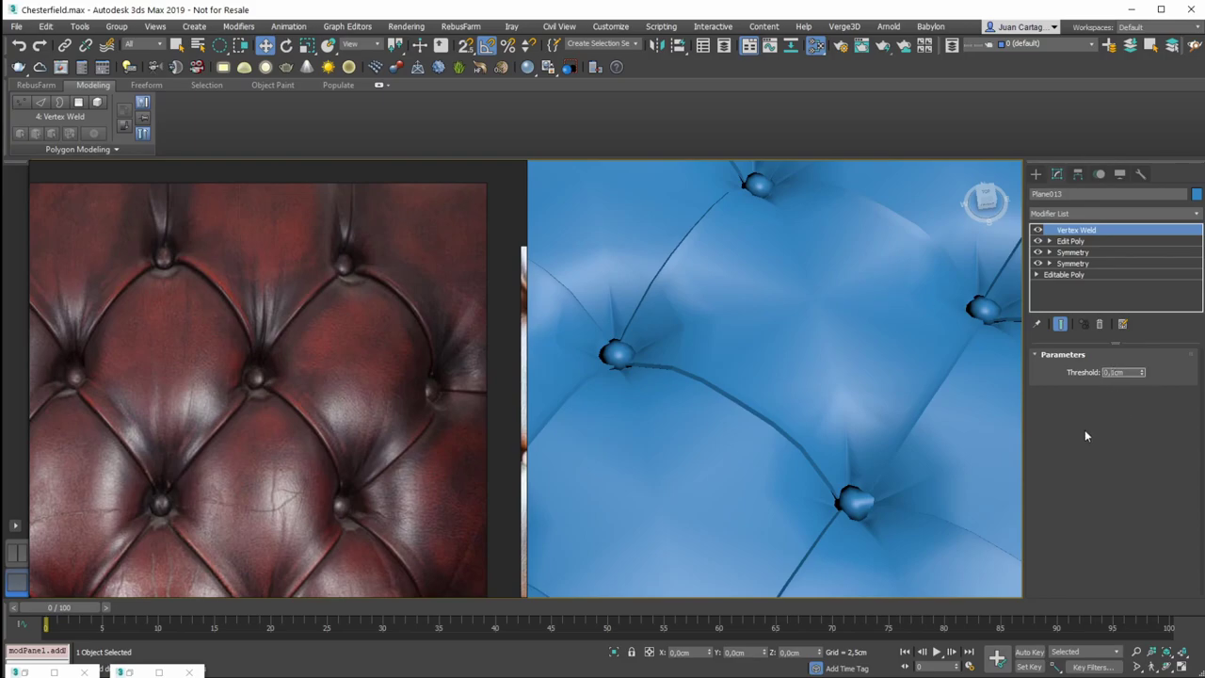
{"action": "type", "text": "0,01"}
{"action": "key", "text": "Return"}
{"action": "middle_click_drag", "start_coordinate": [883, 361], "coordinate": [888, 368]}
{"action": "key", "text": "F4"}
{"action": "middle_click_drag", "start_coordinate": [768, 335], "coordinate": [770, 381]}
{"action": "key", "text": "F4"}
{"action": "scroll", "coordinate": [770, 339], "scroll_direction": "up", "scroll_amount": 3}
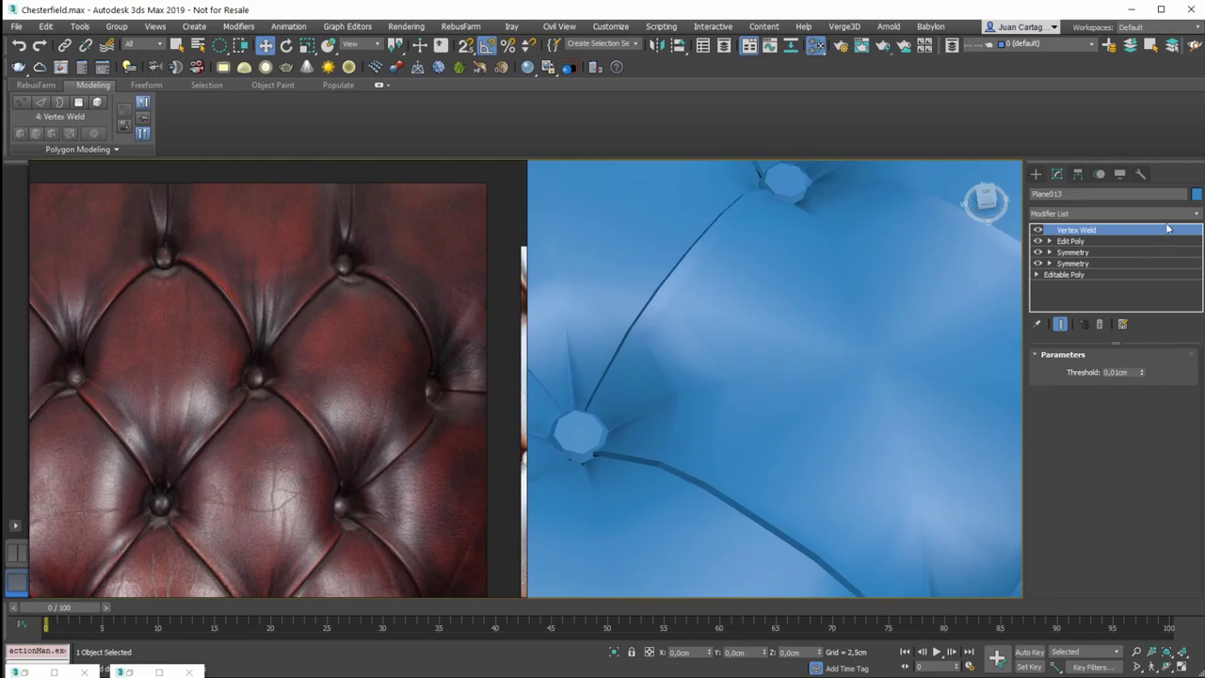
Try a TurboSmooth modifier above the Vertex Weld and check the tile seams with and without edges displayed
{"action": "left_click", "coordinate": [1121, 212]}
{"action": "type", "text": "tu"}
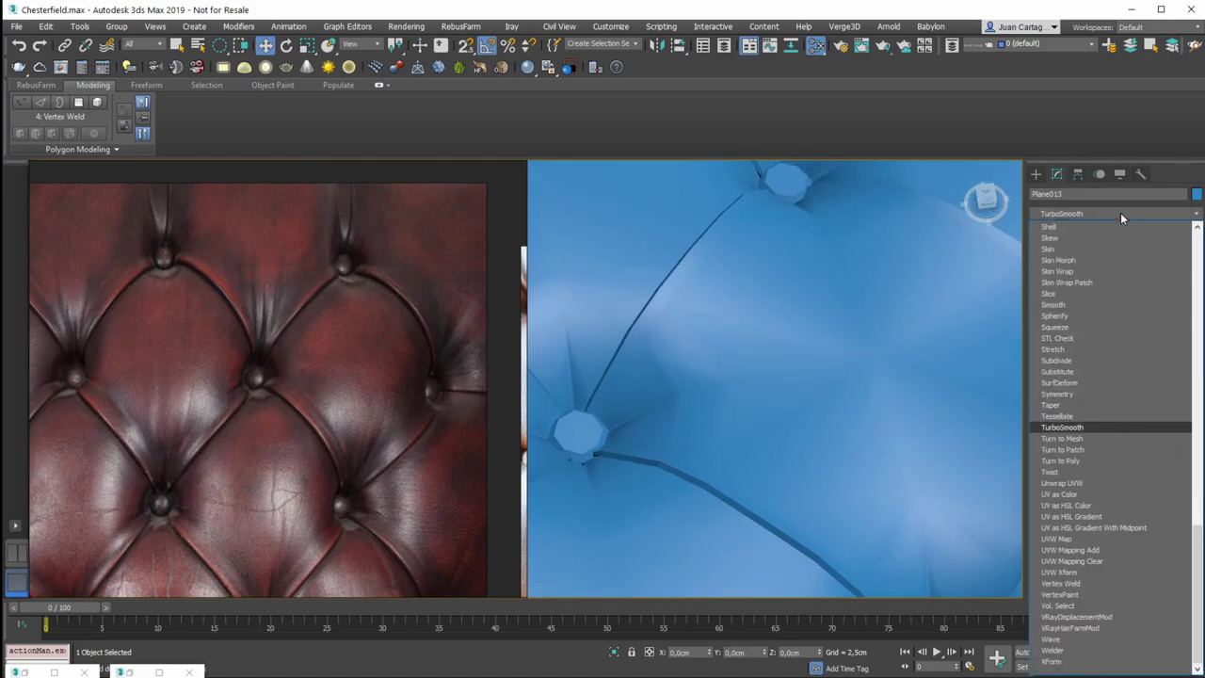
{"action": "key", "text": "Return"}
{"action": "middle_click_drag", "start_coordinate": [786, 390], "coordinate": [708, 360]}
{"action": "scroll", "coordinate": [729, 328], "scroll_direction": "down", "scroll_amount": 3}
{"action": "scroll", "coordinate": [907, 289], "scroll_direction": "up", "scroll_amount": 4}
{"action": "key", "text": "F4"}
{"action": "scroll", "coordinate": [904, 274], "scroll_direction": "down", "scroll_amount": 4}
{"action": "key", "text": "F4"}
{"action": "middle_click_drag", "start_coordinate": [904, 274], "coordinate": [882, 305]}
{"action": "middle_click_drag", "start_coordinate": [804, 306], "coordinate": [868, 312], "text": "alt"}
{"action": "middle_click_drag", "start_coordinate": [576, 288], "coordinate": [676, 357]}
{"action": "scroll", "coordinate": [831, 329], "scroll_direction": "down", "scroll_amount": 4}
{"action": "key", "text": "F4"}
{"action": "key", "text": "F4"}
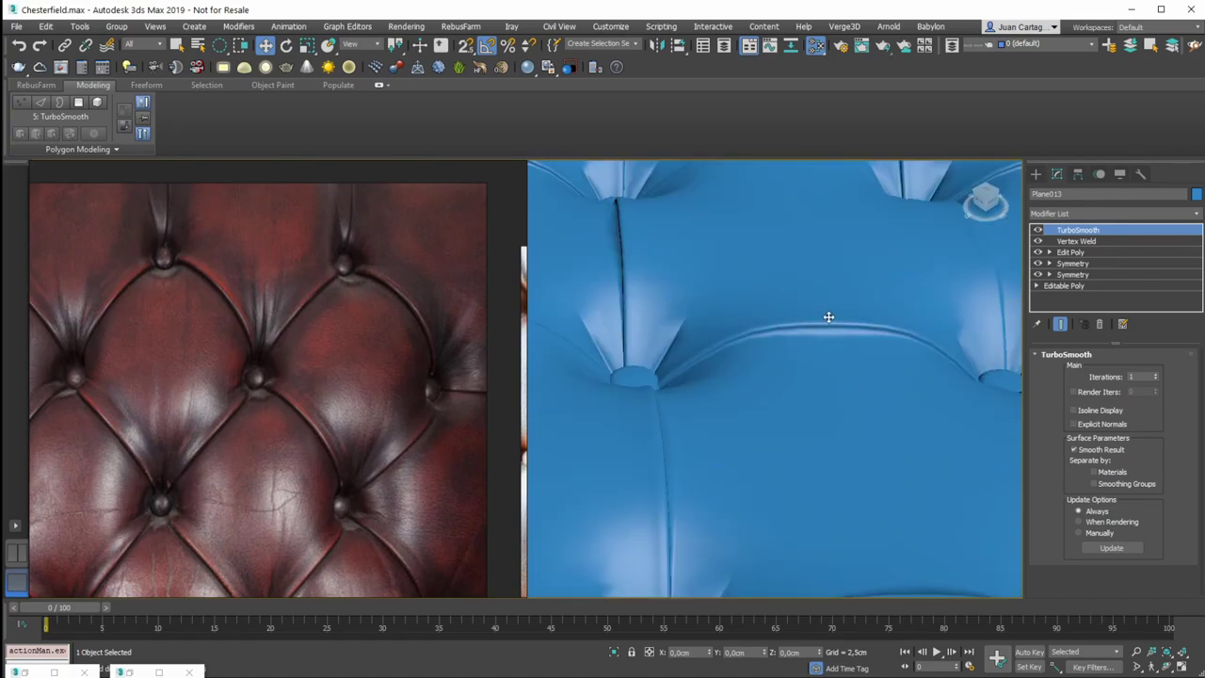
Turn off TurboSmooth to inspect the open seam, and remove the TurboSmooth and Vertex Weld modifiers from the stack
{"action": "scroll", "coordinate": [964, 270], "scroll_direction": "up", "scroll_amount": 3}
{"action": "left_click", "coordinate": [1037, 230]}
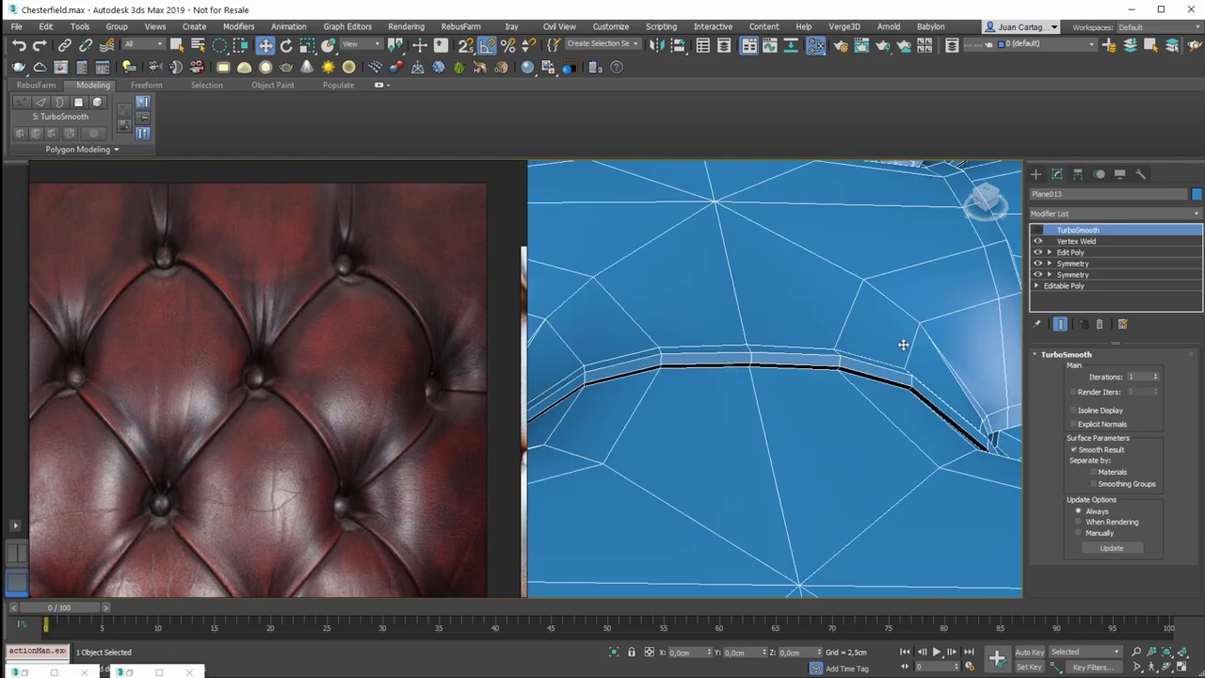
{"action": "middle_click_drag", "start_coordinate": [900, 348], "coordinate": [1054, 285], "text": "alt"}
{"action": "left_click", "coordinate": [1102, 324]}
{"action": "left_click", "coordinate": [1102, 324]}
Enter the Edit Poly Element level and select the side cushion element of the lower-left tile
{"action": "scroll", "coordinate": [808, 267], "scroll_direction": "down", "scroll_amount": 6}
{"action": "middle_click_drag", "start_coordinate": [785, 352], "coordinate": [880, 400], "text": "alt"}
{"action": "middle_click_drag", "start_coordinate": [955, 353], "coordinate": [1090, 442]}
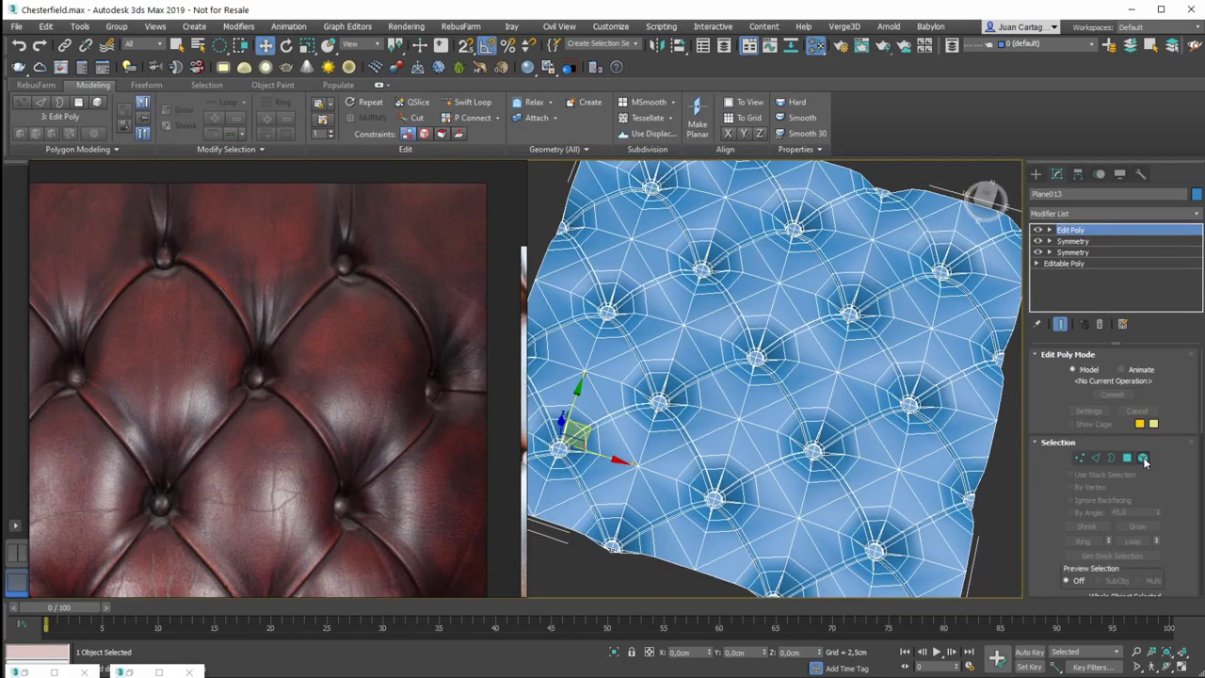
{"action": "left_click", "coordinate": [1144, 460]}
{"action": "scroll", "coordinate": [906, 210], "scroll_direction": "down", "scroll_amount": 4}
{"action": "left_click", "coordinate": [908, 212]}
{"action": "key", "text": "t"}
{"action": "middle_click_drag", "start_coordinate": [699, 344], "coordinate": [1009, 259]}
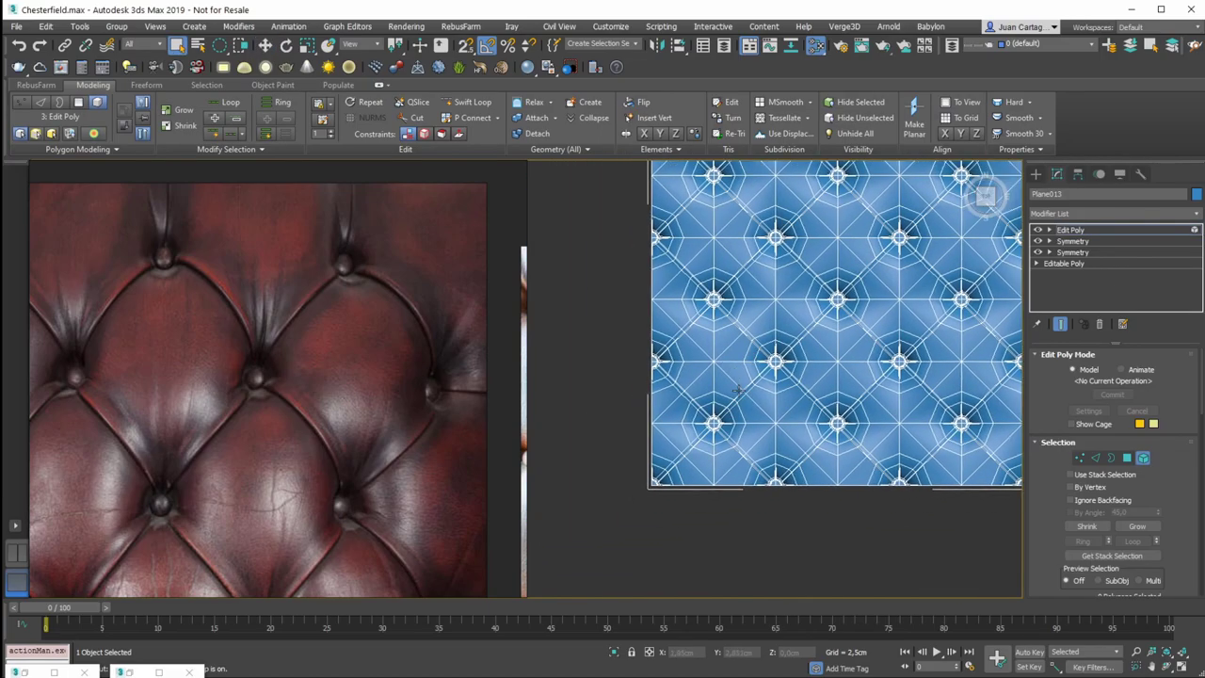
{"action": "left_click", "coordinate": [715, 414]}
{"action": "middle_click_drag", "start_coordinate": [716, 414], "coordinate": [701, 393], "text": "alt"}
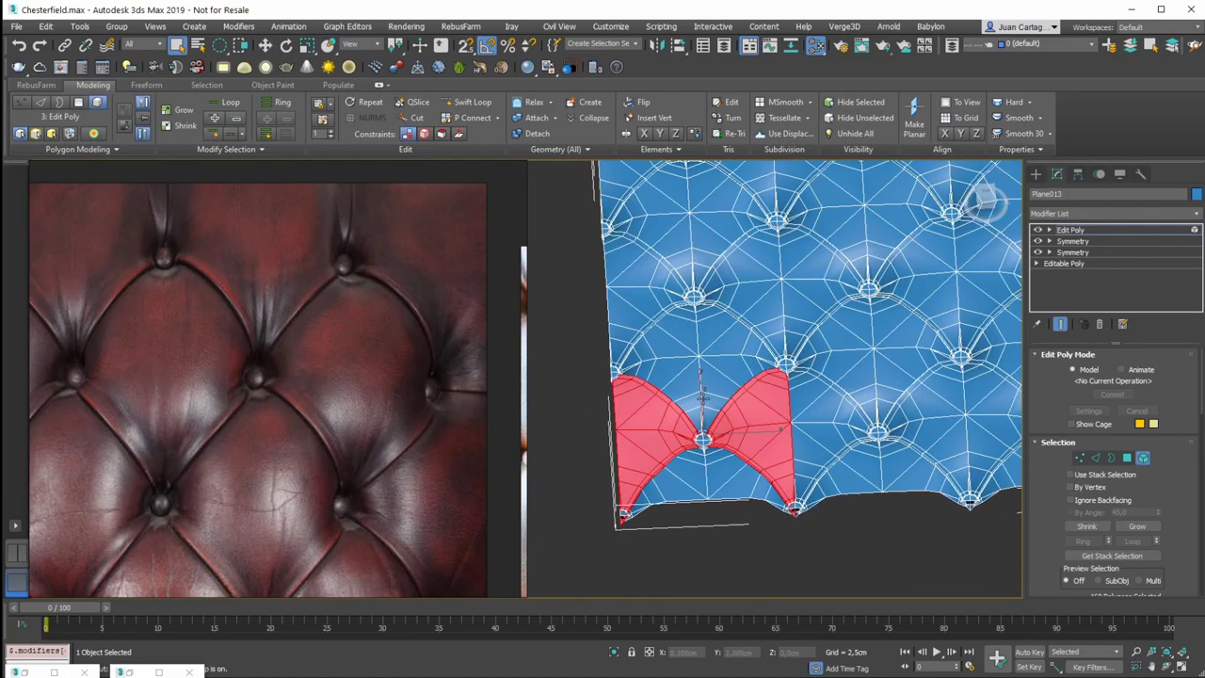
Select the side cushion elements of all three bottom-row tiles, and clear the selection
{"action": "left_click", "coordinate": [558, 444]}
{"action": "left_click", "coordinate": [642, 426]}
{"action": "left_click", "coordinate": [918, 410], "text": "ctrl"}
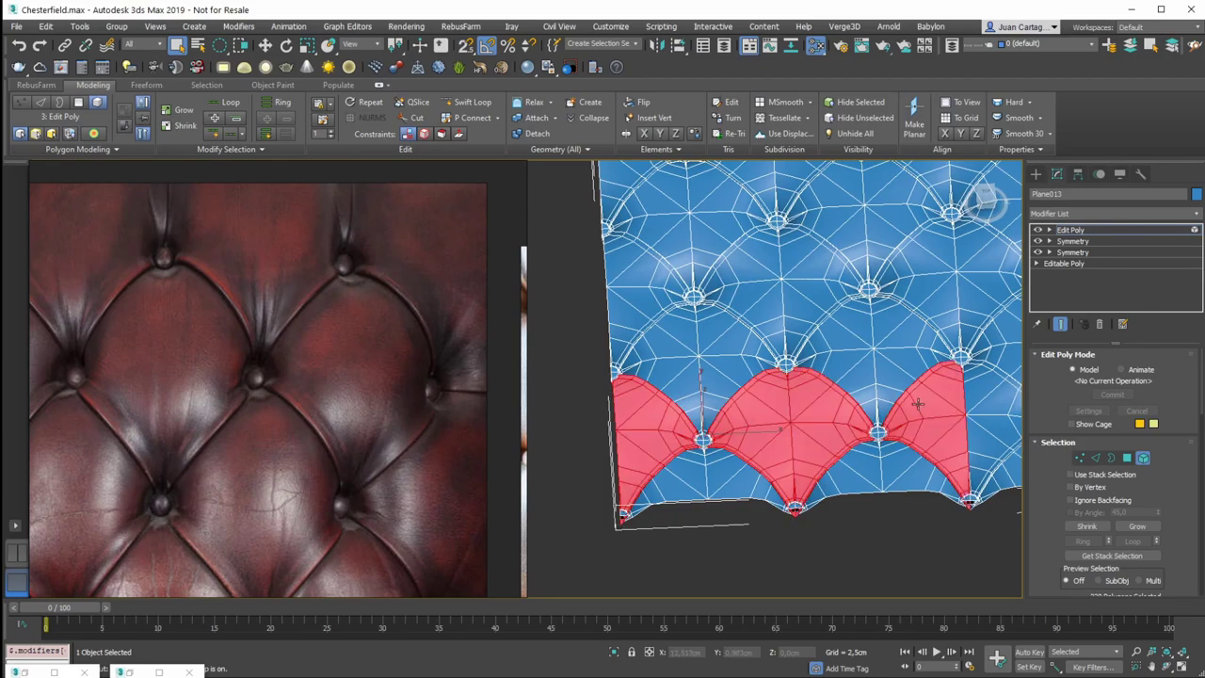
{"action": "middle_click_drag", "start_coordinate": [920, 409], "coordinate": [960, 424], "text": "alt"}
{"action": "middle_click_drag", "start_coordinate": [961, 424], "coordinate": [834, 419]}
{"action": "left_click", "coordinate": [869, 412], "text": "ctrl"}
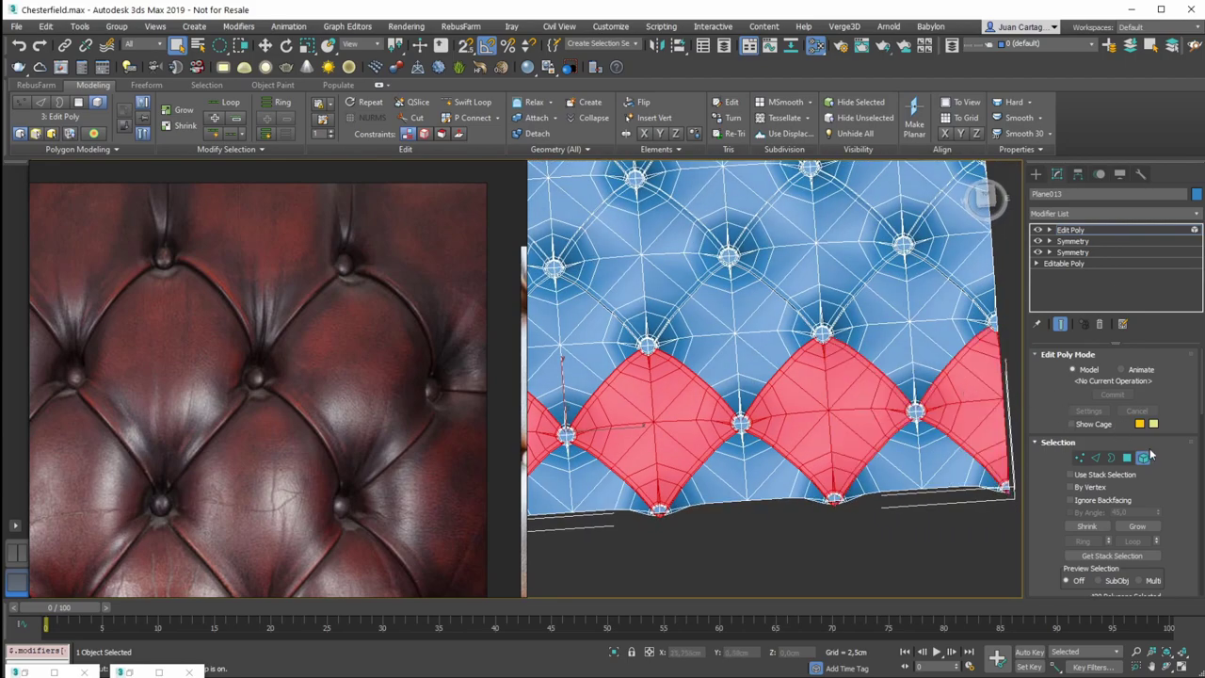
{"action": "left_click", "coordinate": [901, 500]}
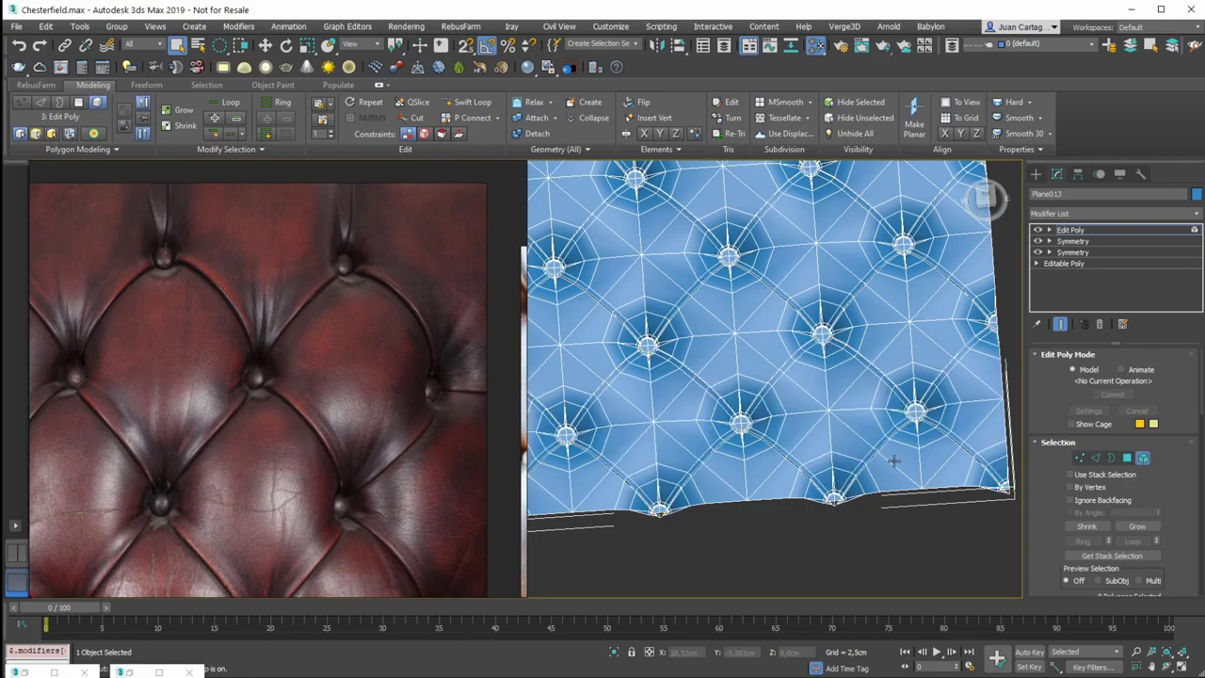
Compare the separate elements of the lower-right tile by selecting its lower cushion and side cushions in turn
{"action": "left_click", "coordinate": [885, 450]}
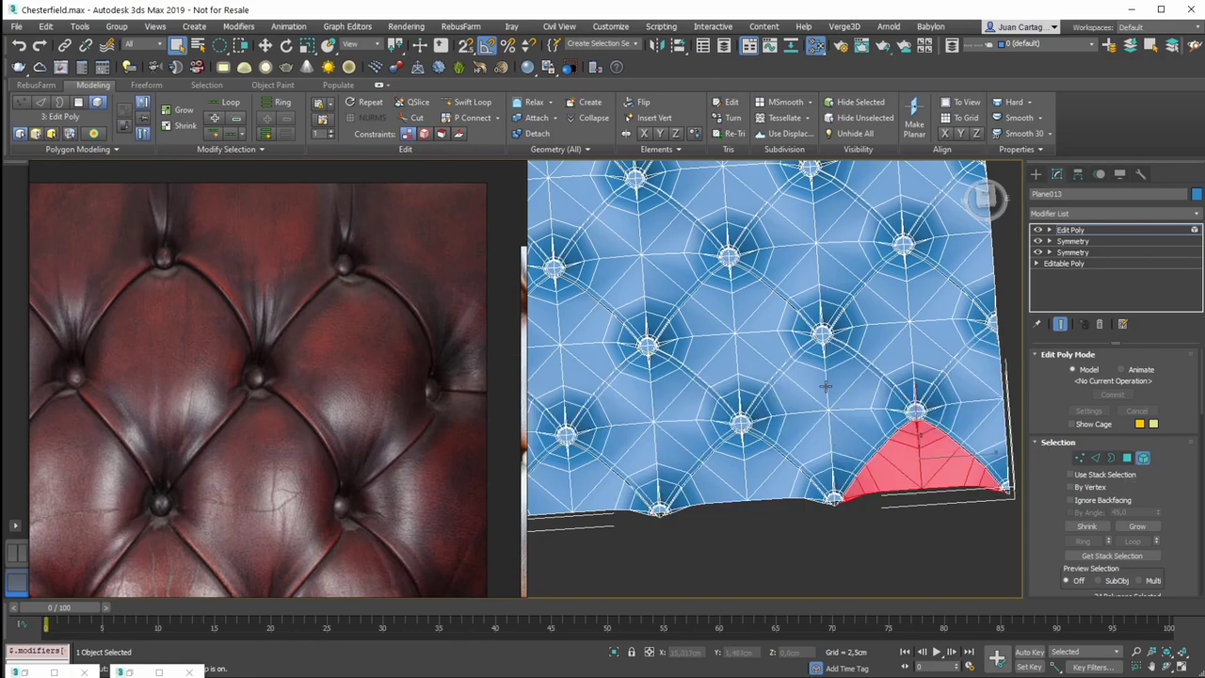
{"action": "left_click", "coordinate": [854, 400]}
{"action": "left_click", "coordinate": [911, 441]}
{"action": "left_click", "coordinate": [865, 415]}
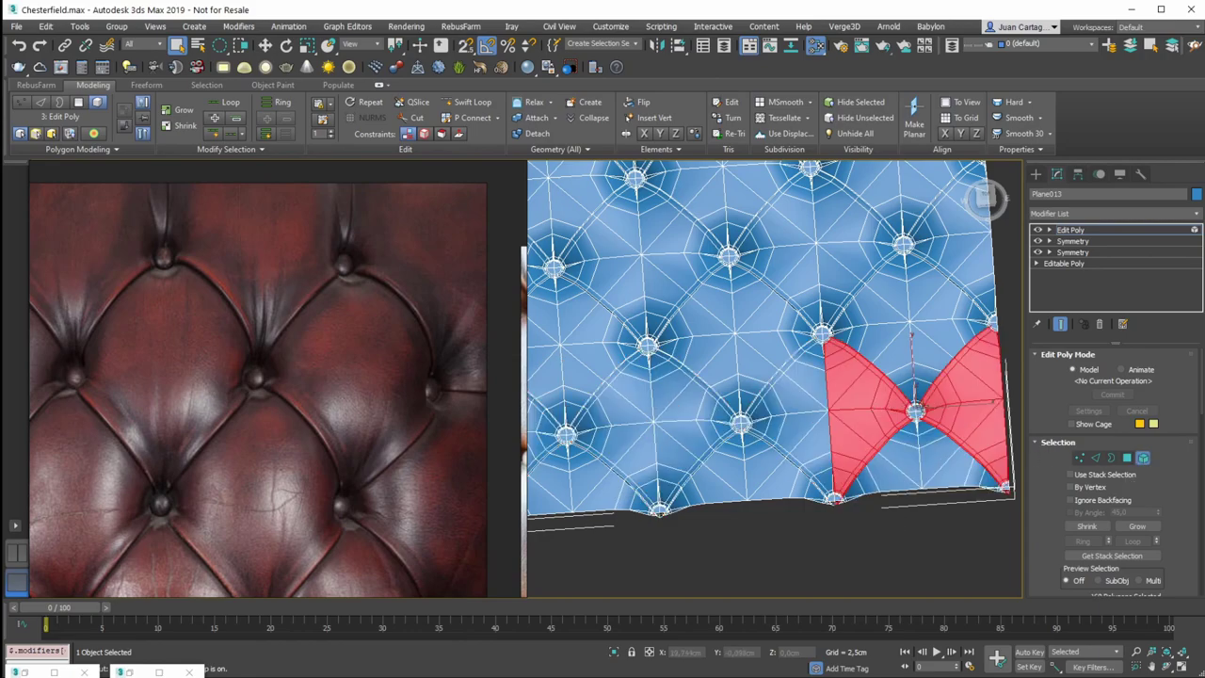
{"action": "left_click", "coordinate": [923, 443]}
Select the side cushion elements of the six tiles in the bottom and middle rows
{"action": "left_click", "coordinate": [959, 408]}
{"action": "left_click", "coordinate": [785, 409], "text": "ctrl"}
{"action": "middle_click_drag", "start_coordinate": [697, 412], "coordinate": [870, 404]}
{"action": "left_click", "coordinate": [815, 407], "text": "ctrl"}
{"action": "left_click", "coordinate": [768, 247], "text": "ctrl"}
{"action": "left_click", "coordinate": [923, 247], "text": "ctrl"}
{"action": "middle_click_drag", "start_coordinate": [926, 246], "coordinate": [773, 310]}
{"action": "left_click", "coordinate": [902, 296], "text": "ctrl"}
Add the side cushion elements of the three top-row tiles to the selection
{"action": "middle_click_drag", "start_coordinate": [809, 266], "coordinate": [919, 353]}
{"action": "left_click", "coordinate": [982, 242], "text": "ctrl"}
{"action": "middle_click_drag", "start_coordinate": [861, 247], "coordinate": [909, 344]}
{"action": "left_click", "coordinate": [877, 318], "text": "ctrl"}
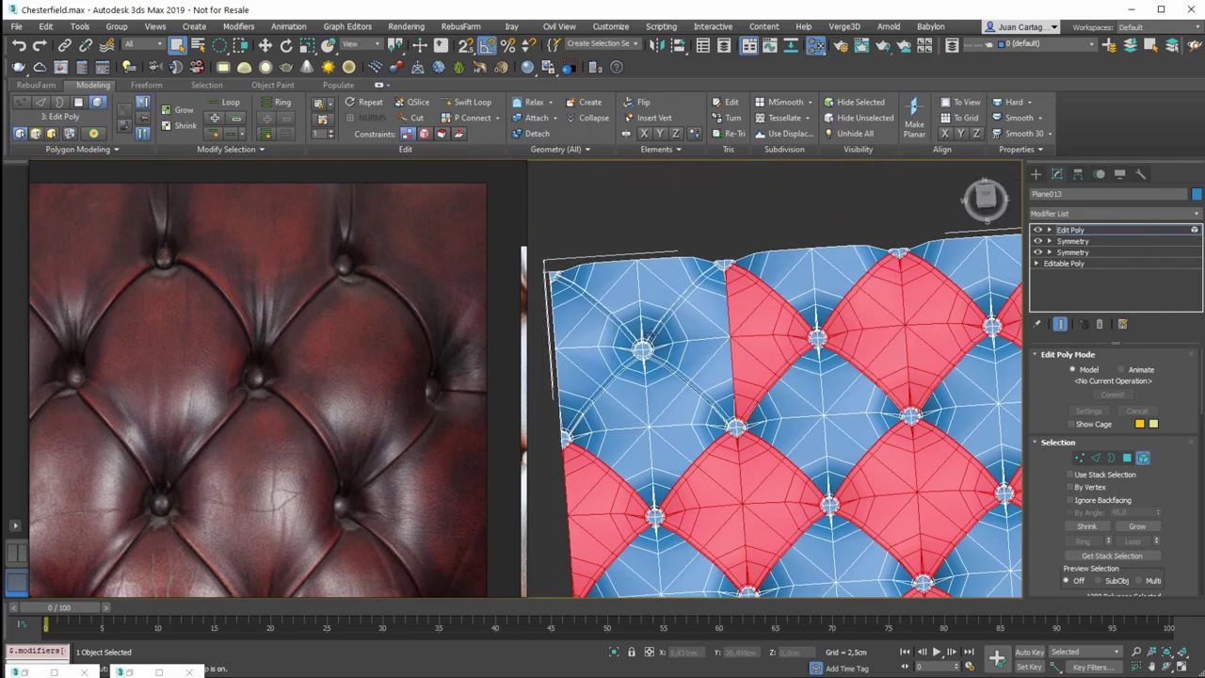
{"action": "left_click", "coordinate": [629, 332], "text": "ctrl"}
{"action": "scroll", "coordinate": [731, 326], "scroll_direction": "down", "scroll_amount": 5}
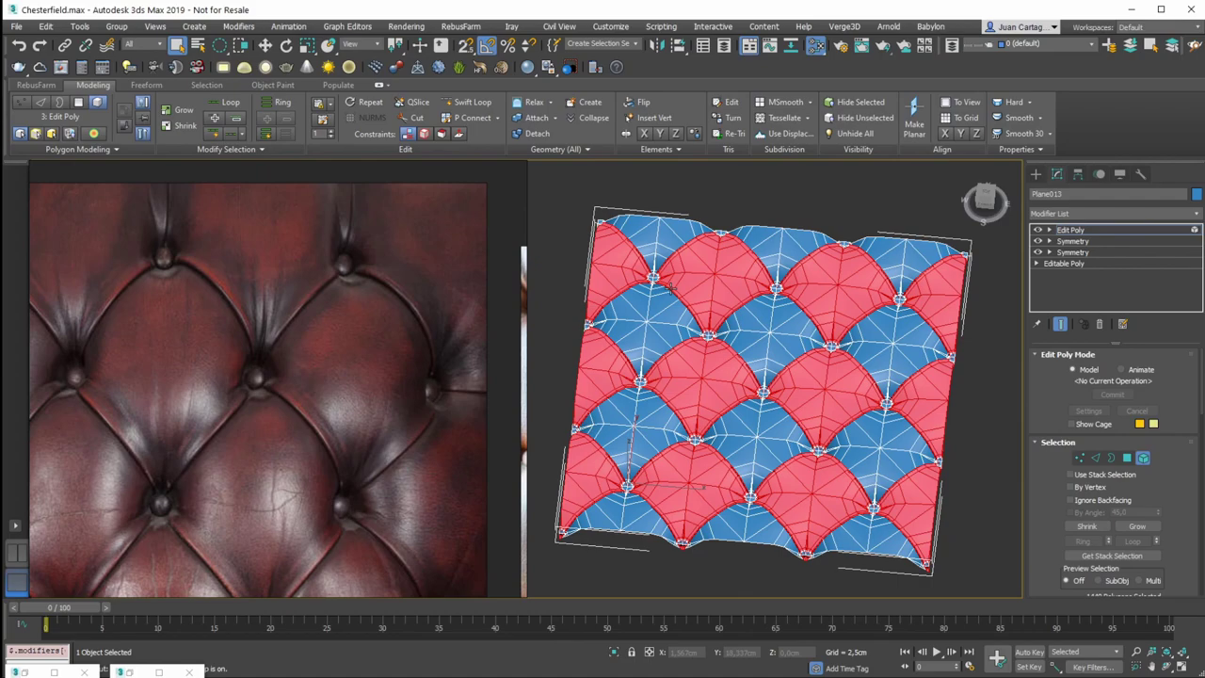
{"action": "middle_click_drag", "start_coordinate": [837, 299], "coordinate": [810, 305]}
{"action": "key", "text": "w"}
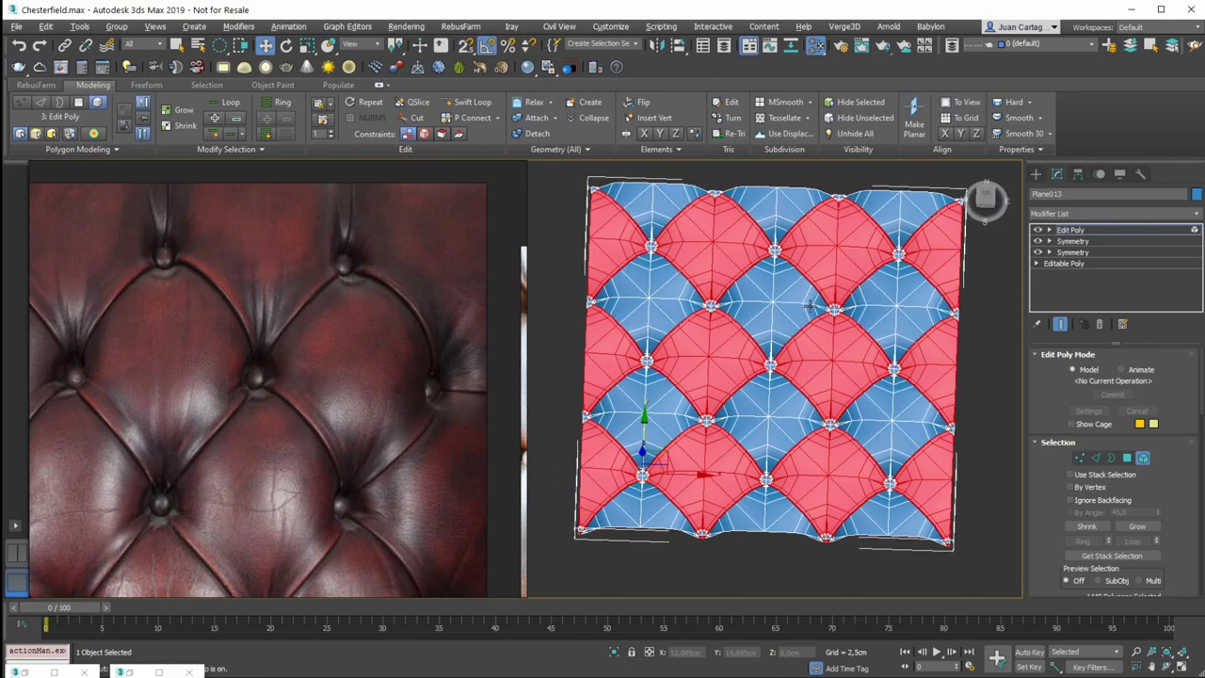
Convert the selected side cushions to a vertex selection and weld those vertices with a 0.1 cm threshold
{"action": "middle_click_drag", "start_coordinate": [677, 329], "coordinate": [793, 261], "text": "alt"}
{"action": "left_click", "coordinate": [864, 243]}
{"action": "middle_click_drag", "start_coordinate": [718, 289], "coordinate": [731, 289]}
{"action": "middle_click_drag", "start_coordinate": [731, 289], "coordinate": [775, 297]}
{"action": "middle_click_drag", "start_coordinate": [775, 298], "coordinate": [763, 319]}
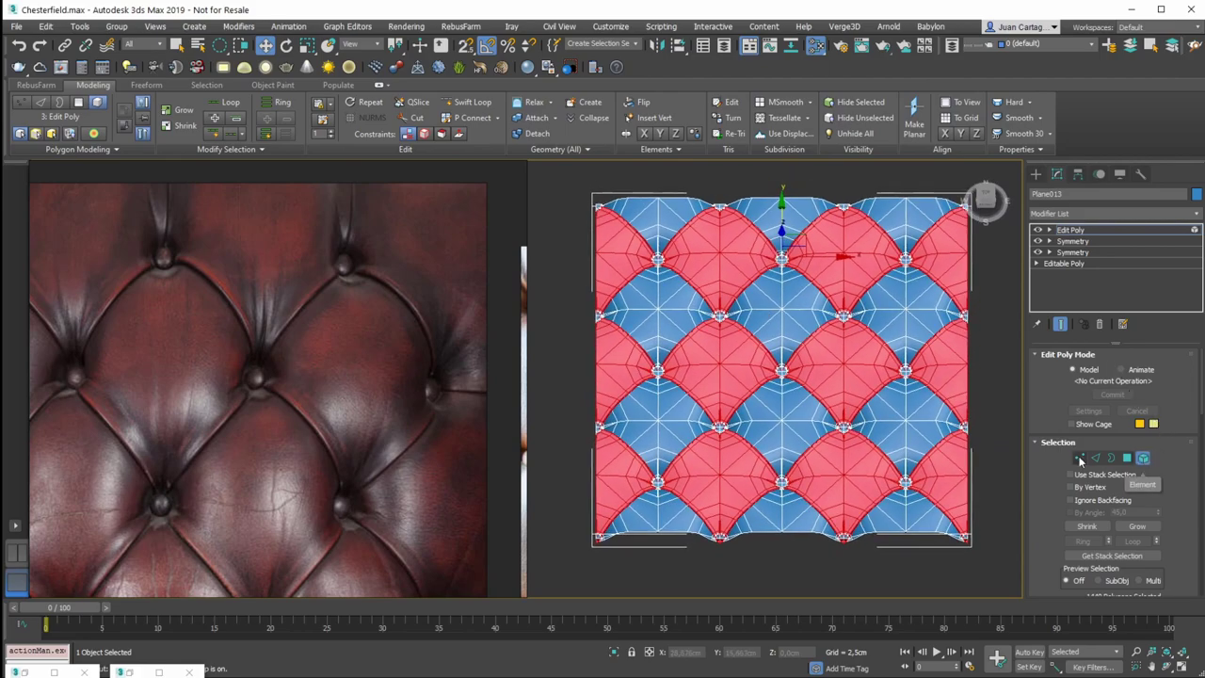
{"action": "left_click", "coordinate": [1080, 457]}
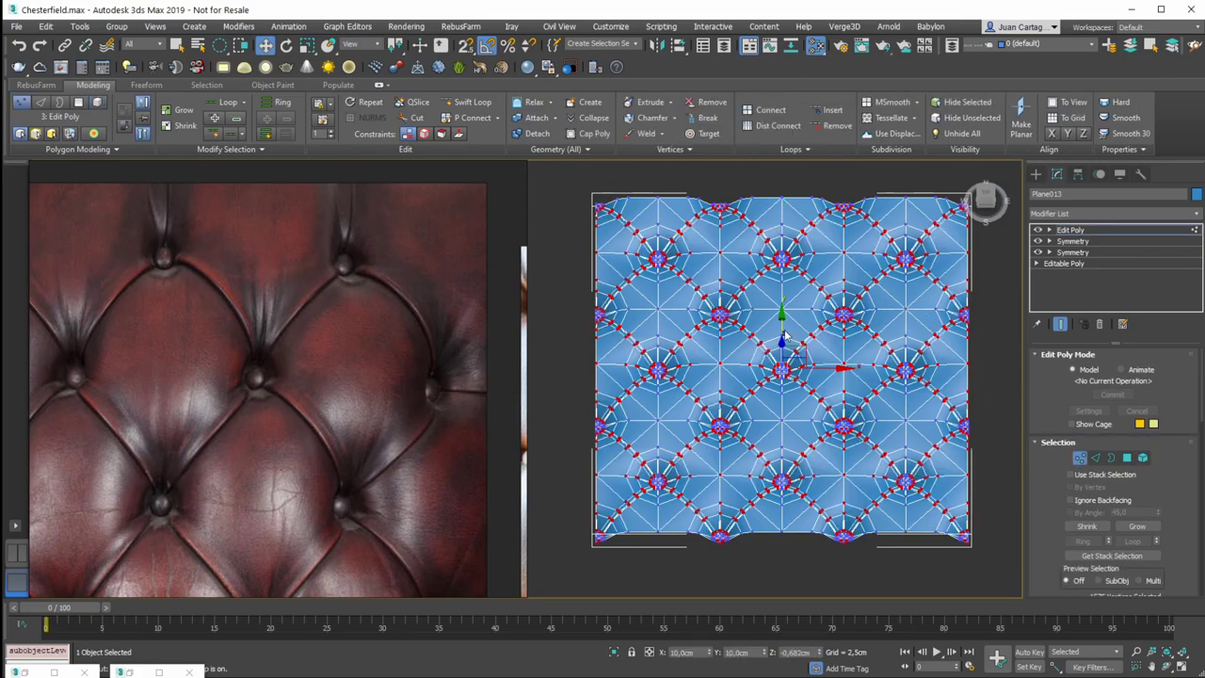
{"action": "left_click_drag", "start_coordinate": [1186, 526], "coordinate": [1165, 326]}
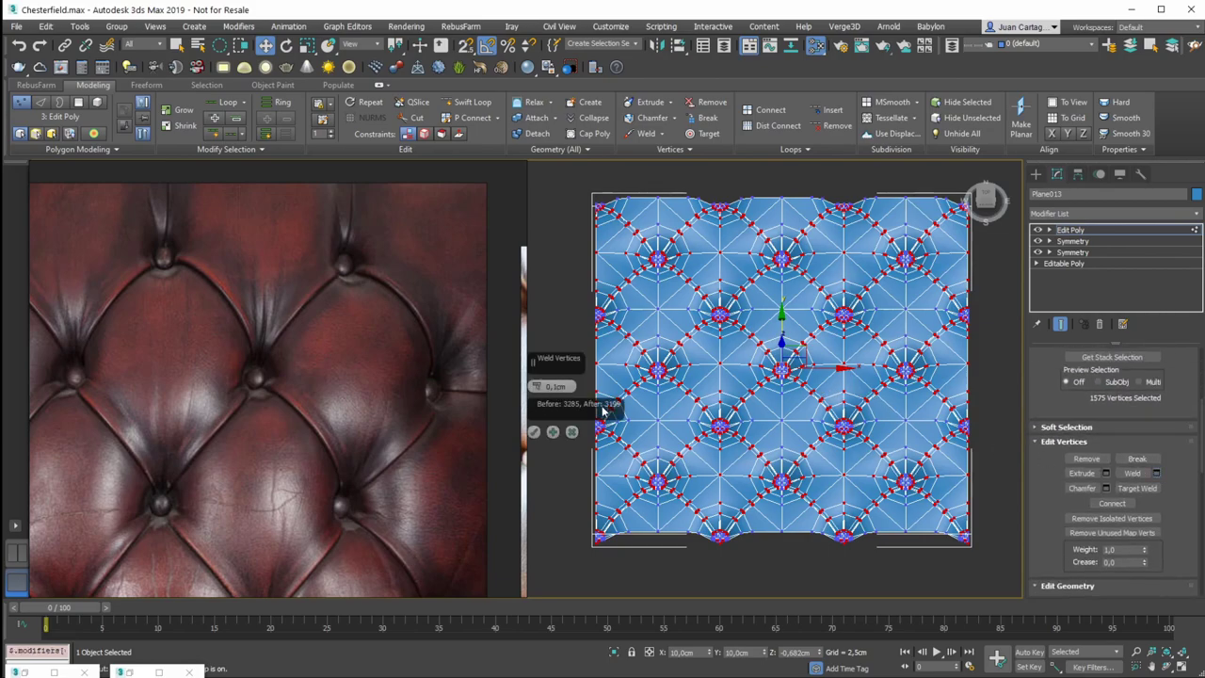
{"action": "left_click", "coordinate": [534, 432]}
Return to the Element level and invert the selection to the remaining cushions and the buttons
{"action": "middle_click_drag", "start_coordinate": [754, 366], "coordinate": [784, 358]}
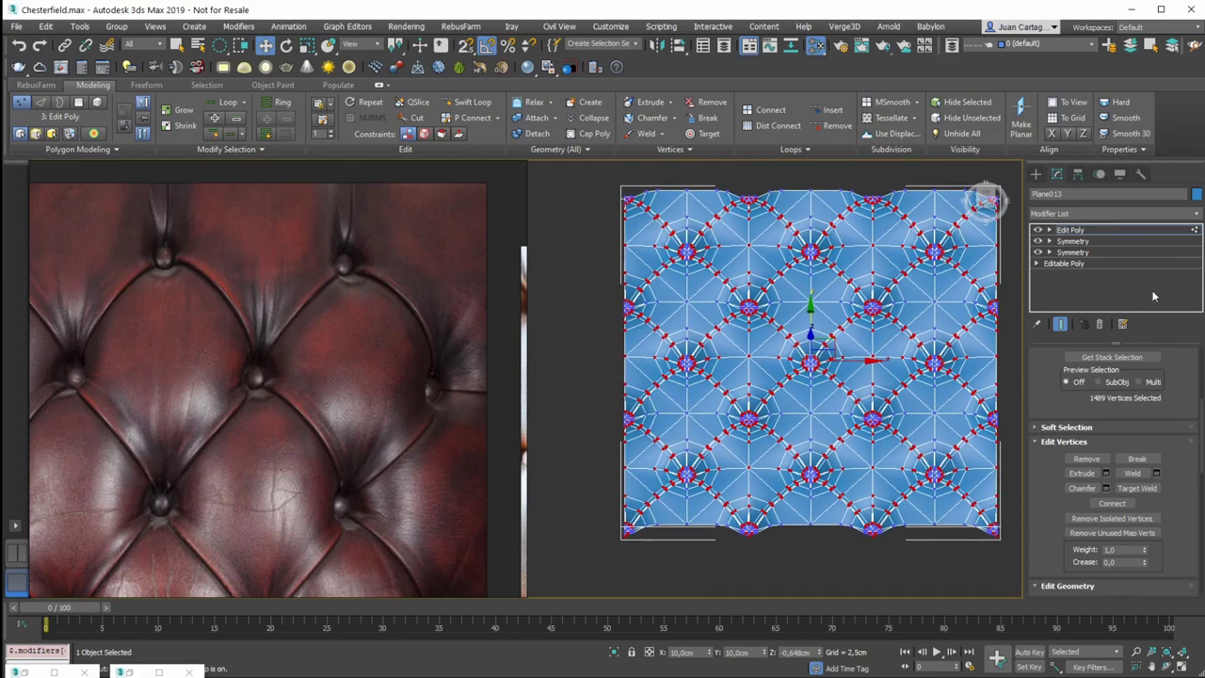
{"action": "scroll", "coordinate": [1147, 395], "scroll_direction": "up", "scroll_amount": 5}
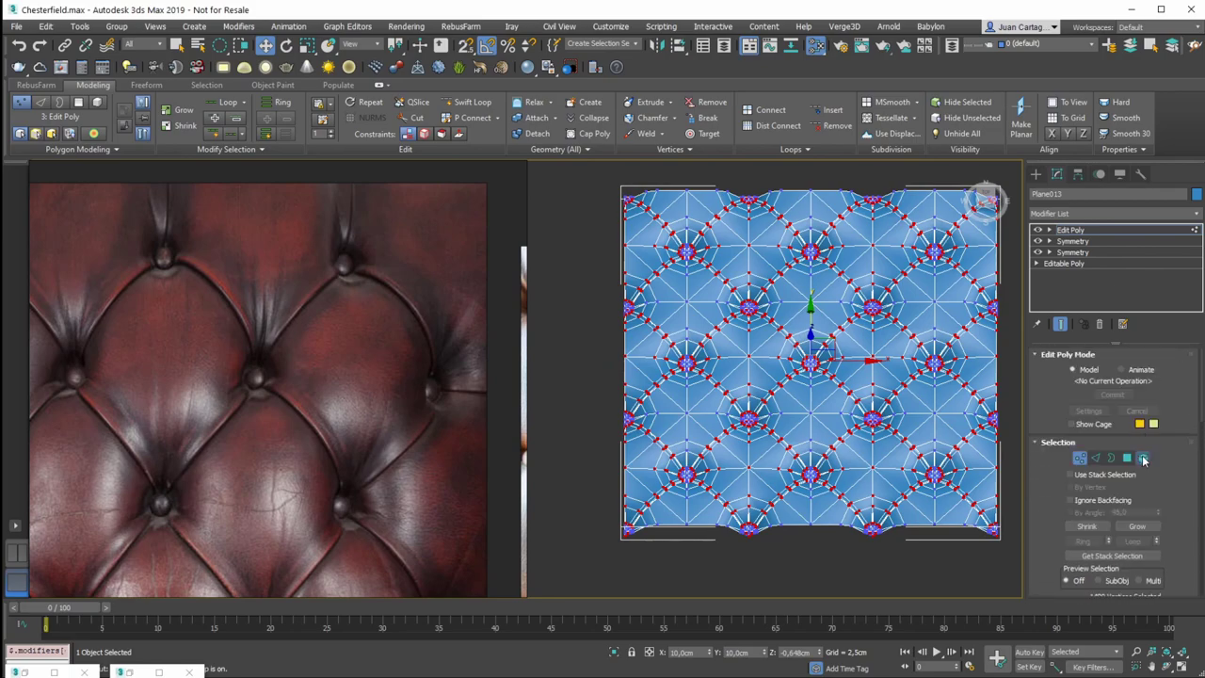
{"action": "left_click", "coordinate": [1144, 458]}
{"action": "middle_click_drag", "start_coordinate": [776, 337], "coordinate": [761, 339]}
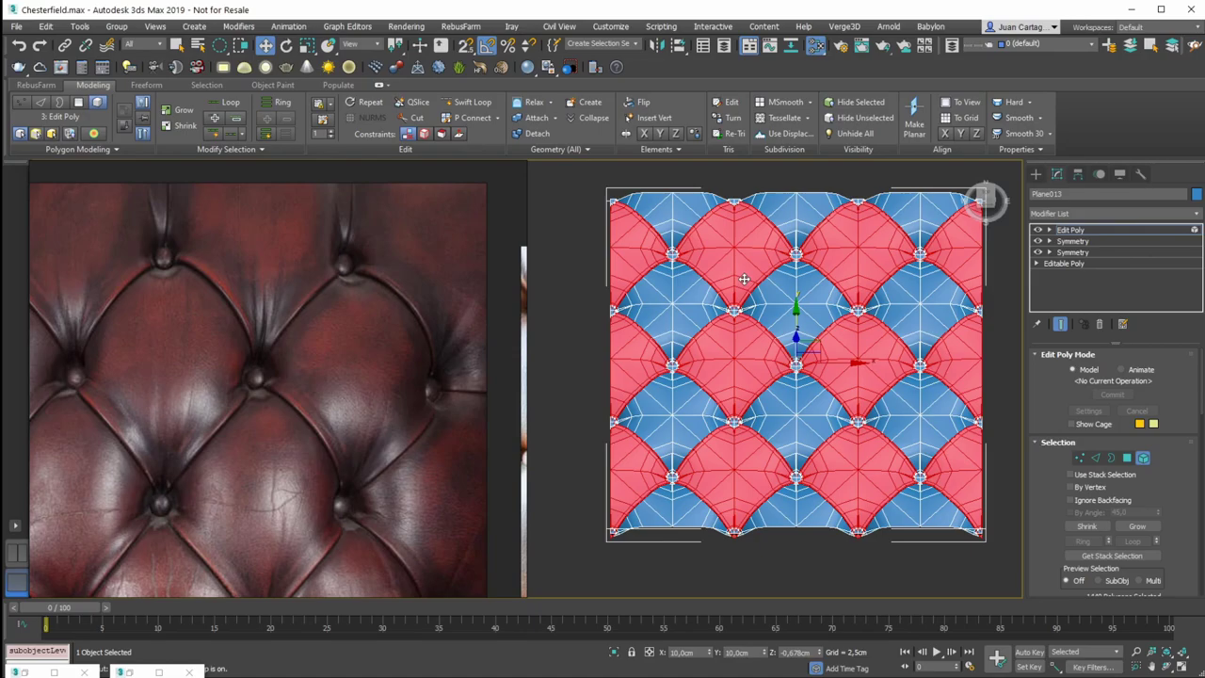
{"action": "key", "text": "ctrl+i"}
{"action": "middle_click_drag", "start_coordinate": [800, 322], "coordinate": [778, 333]}
{"action": "scroll", "coordinate": [713, 310], "scroll_direction": "up", "scroll_amount": 5}
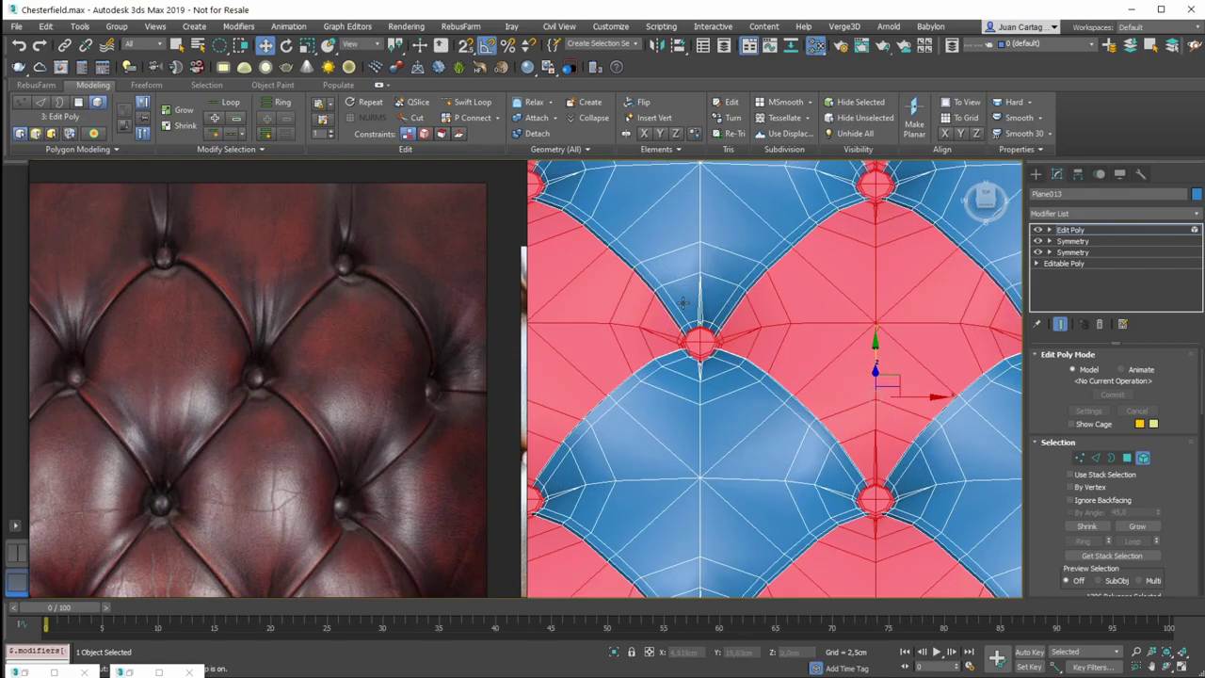
{"action": "scroll", "coordinate": [684, 301], "scroll_direction": "up", "scroll_amount": 5}
{"action": "scroll", "coordinate": [685, 301], "scroll_direction": "down", "scroll_amount": 8}
{"action": "middle_click_drag", "start_coordinate": [685, 302], "coordinate": [854, 313], "text": "alt"}
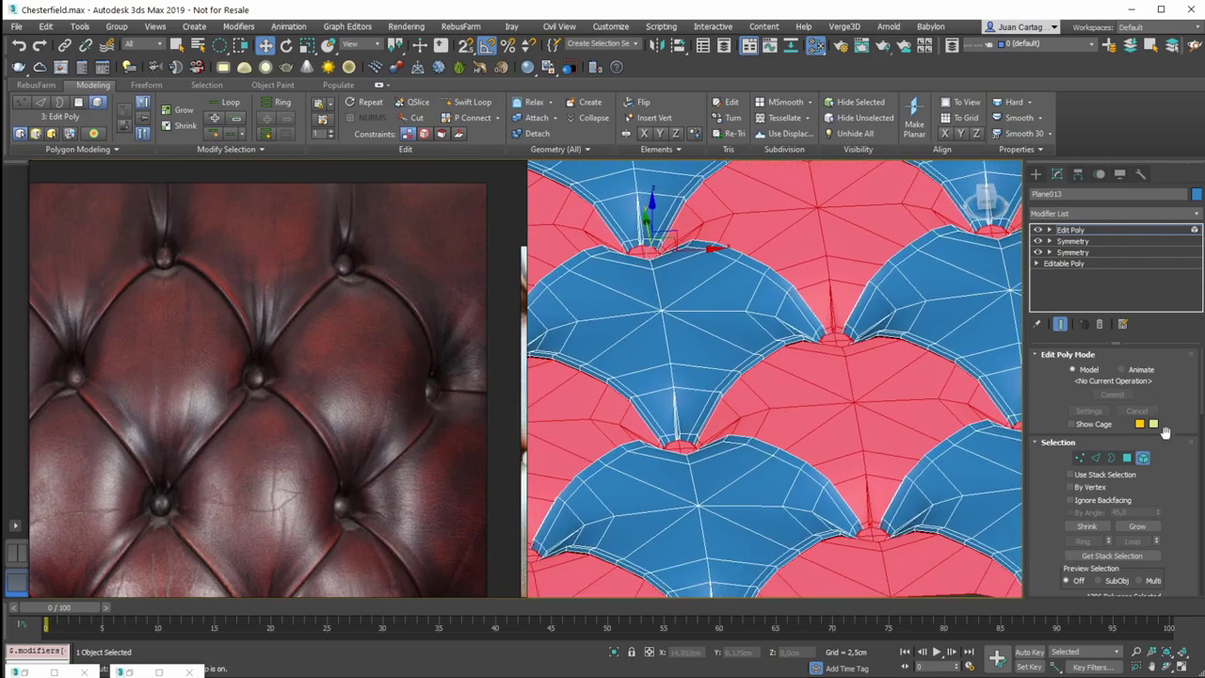
{"action": "scroll", "coordinate": [823, 372], "scroll_direction": "down", "scroll_amount": 5}
{"action": "middle_click_drag", "start_coordinate": [826, 368], "coordinate": [836, 398], "text": "alt"}
Convert the inverted element selection to vertices and weld them with a 0.01 cm threshold
{"action": "left_click", "coordinate": [1082, 460]}
{"action": "left_click", "coordinate": [1082, 458]}
{"action": "scroll", "coordinate": [839, 341], "scroll_direction": "up", "scroll_amount": 10}
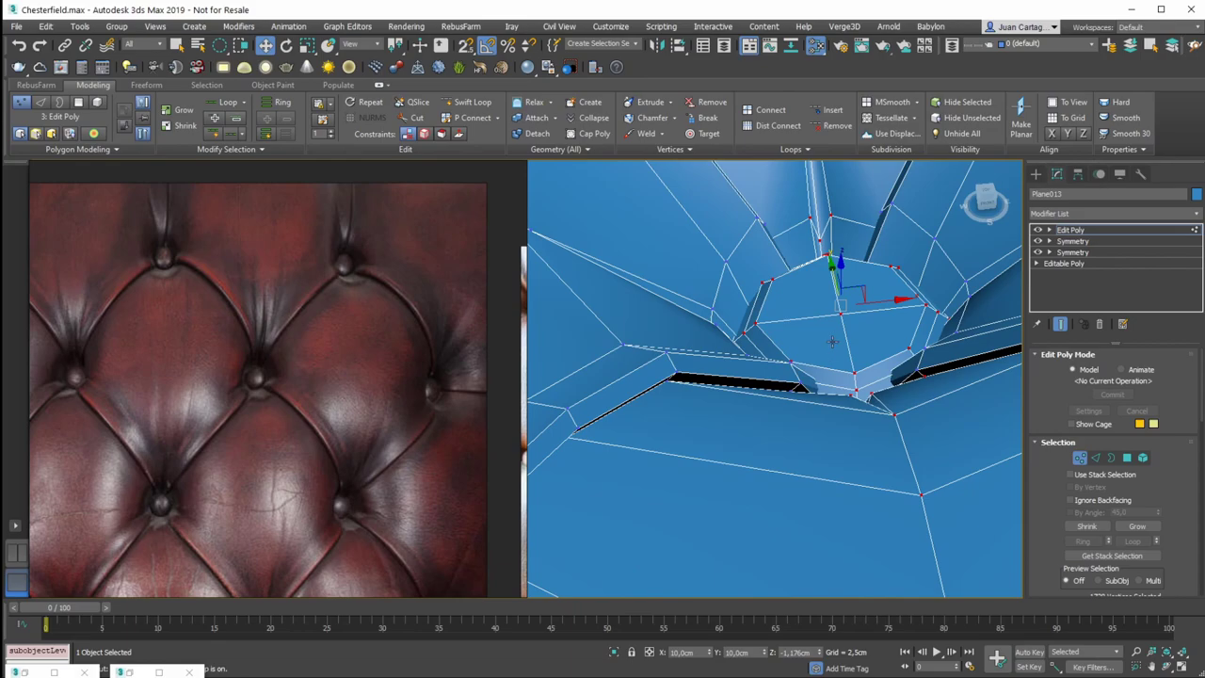
{"action": "scroll", "coordinate": [1188, 453], "scroll_direction": "down", "scroll_amount": 3}
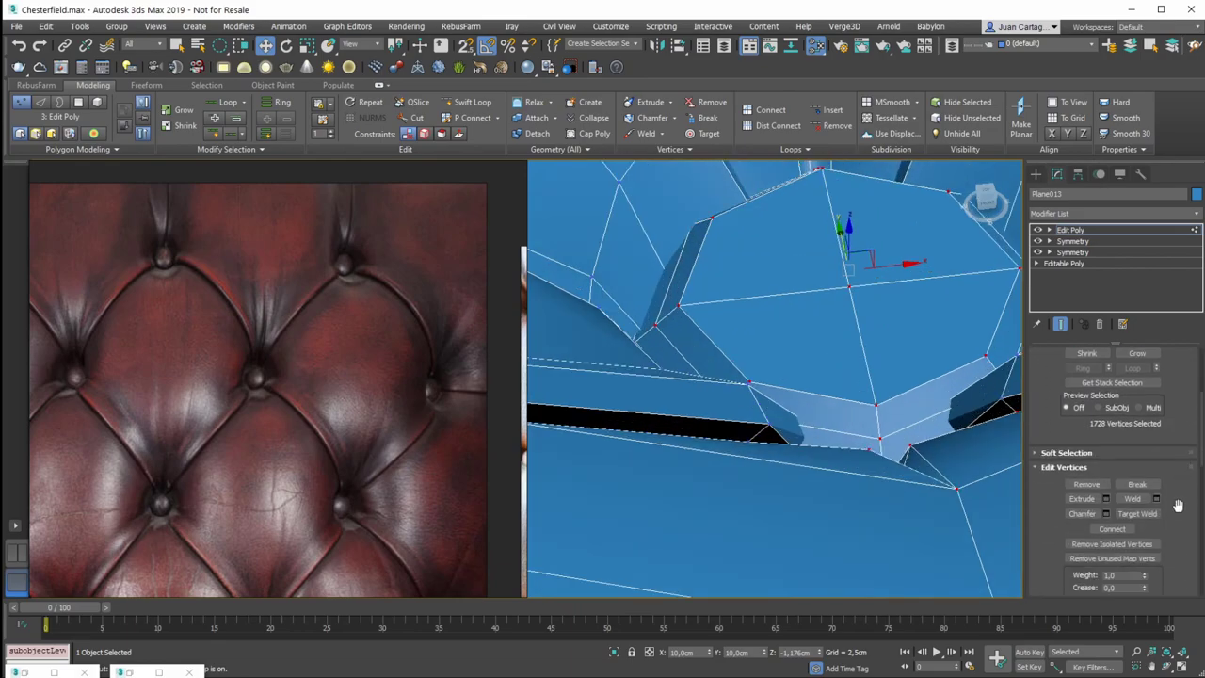
{"action": "left_click", "coordinate": [1156, 499]}
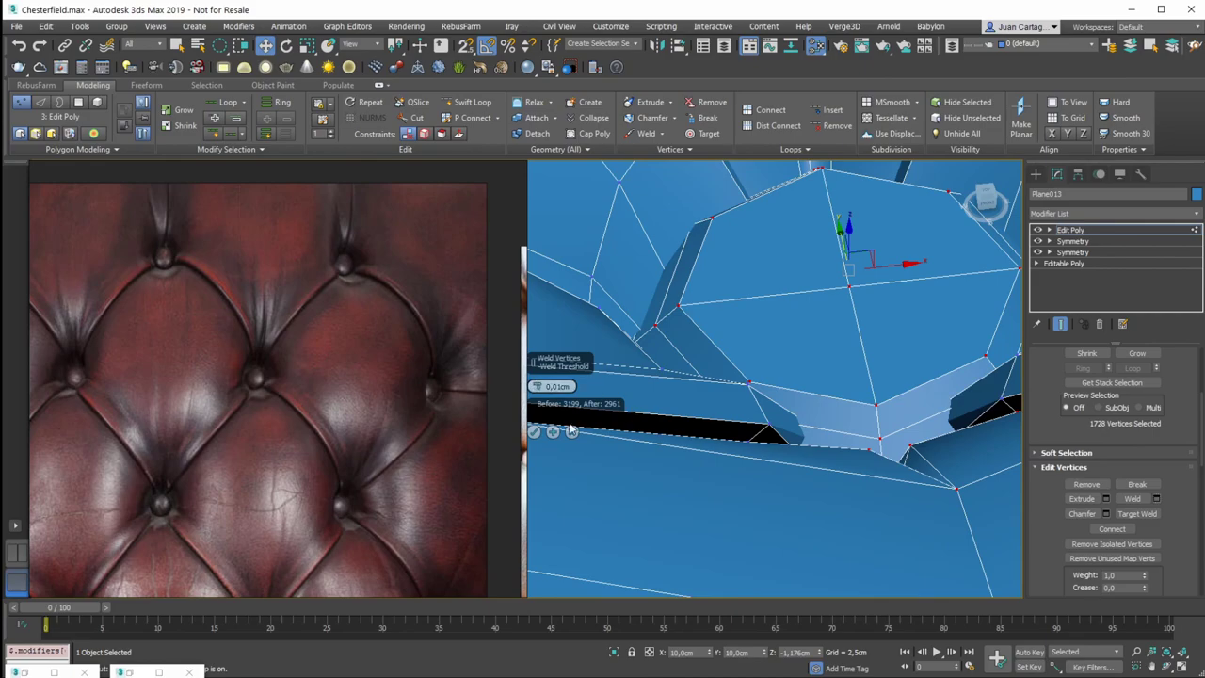
{"action": "left_click", "coordinate": [534, 432]}
{"action": "middle_click_drag", "start_coordinate": [629, 396], "coordinate": [657, 410]}
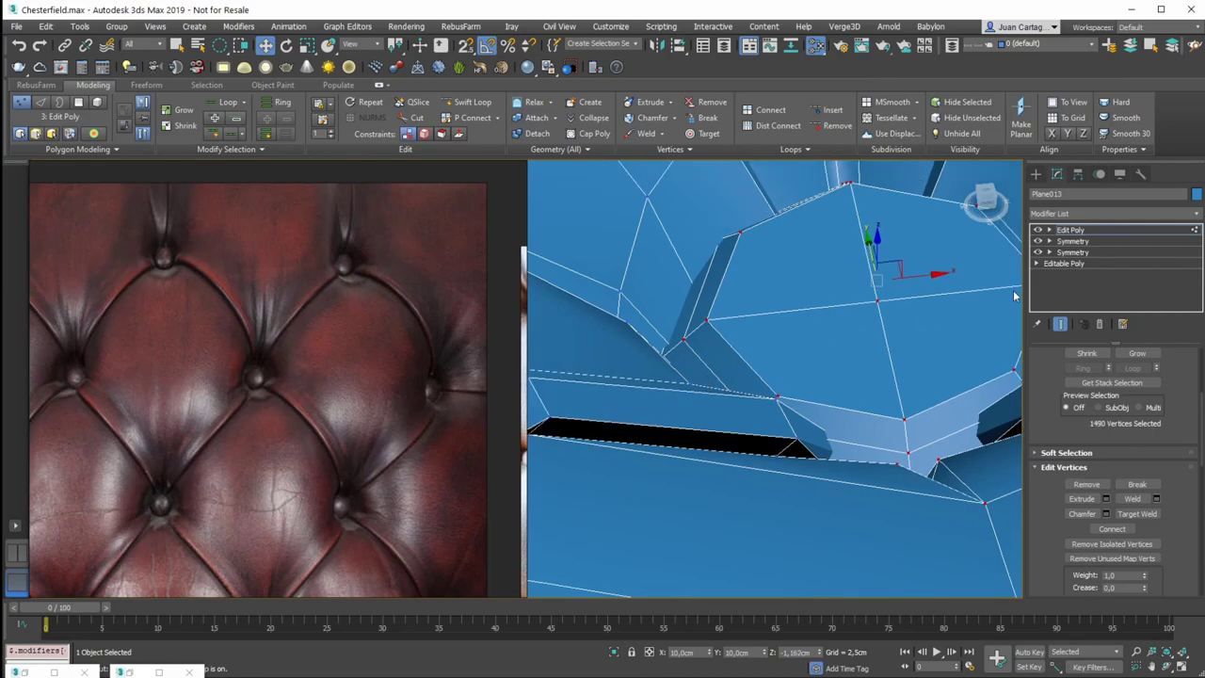
Leave the vertex level and add a TurboSmooth modifier with 2 iterations to the welded panel
{"action": "left_click", "coordinate": [1085, 231]}
{"action": "middle_click_drag", "start_coordinate": [842, 311], "coordinate": [836, 334]}
{"action": "scroll", "coordinate": [828, 320], "scroll_direction": "down", "scroll_amount": 5}
{"action": "scroll", "coordinate": [824, 309], "scroll_direction": "down", "scroll_amount": 5}
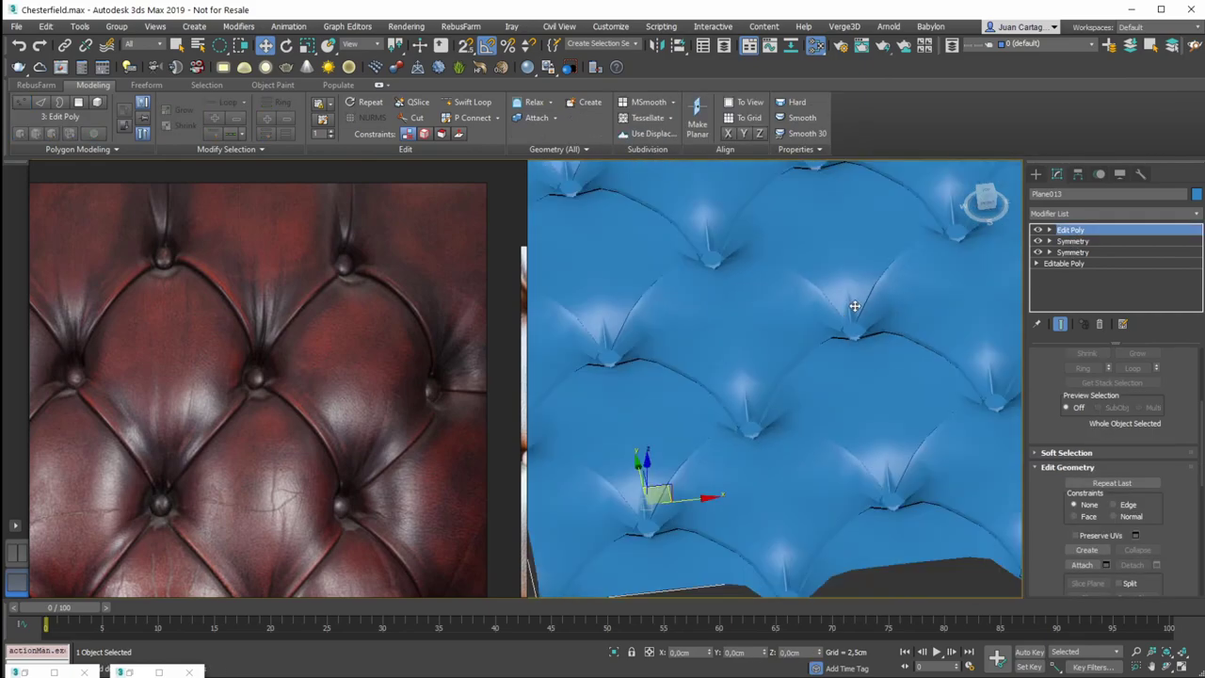
{"action": "left_click", "coordinate": [1091, 208]}
{"action": "type", "text": "tu"}
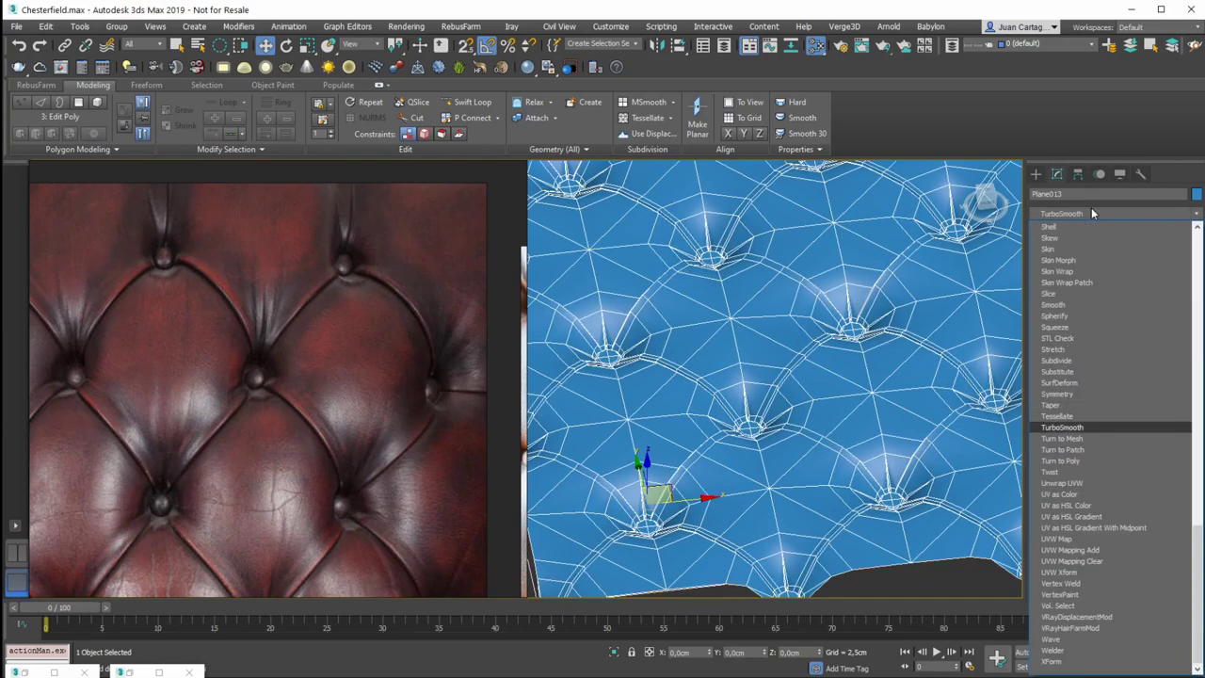
{"action": "key", "text": "Return"}
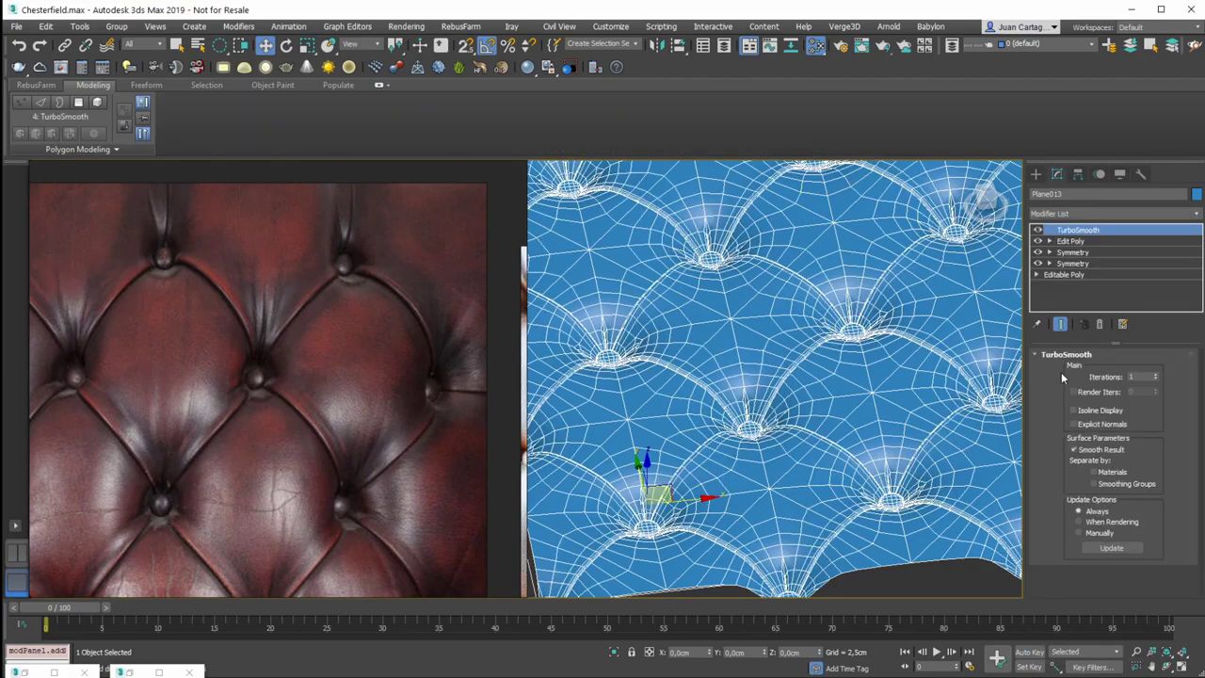
{"action": "middle_click_drag", "start_coordinate": [908, 344], "coordinate": [865, 329]}
{"action": "left_click", "coordinate": [1157, 375]}
Examine the smoothed panel's folds, buttons and tile seams from several angles without edges displayed
{"action": "key", "text": "F4"}
{"action": "scroll", "coordinate": [807, 362], "scroll_direction": "up", "scroll_amount": 4}
{"action": "middle_click_drag", "start_coordinate": [809, 364], "coordinate": [791, 348], "text": "alt"}
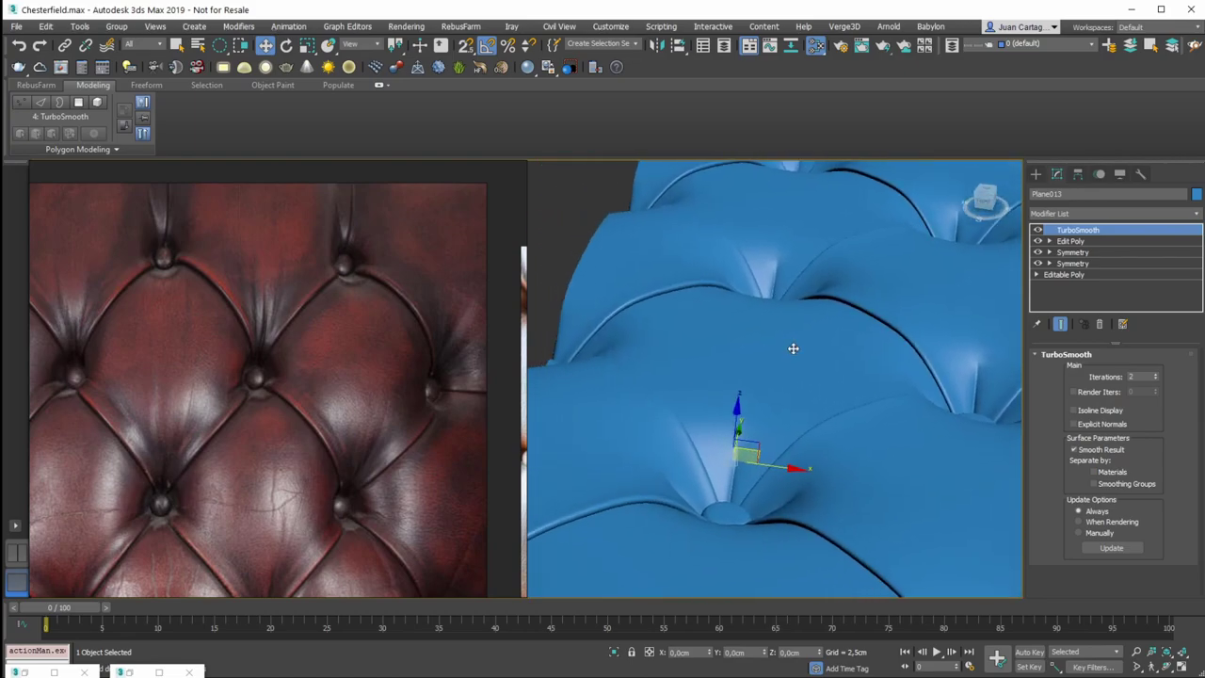
{"action": "scroll", "coordinate": [876, 344], "scroll_direction": "up", "scroll_amount": 3}
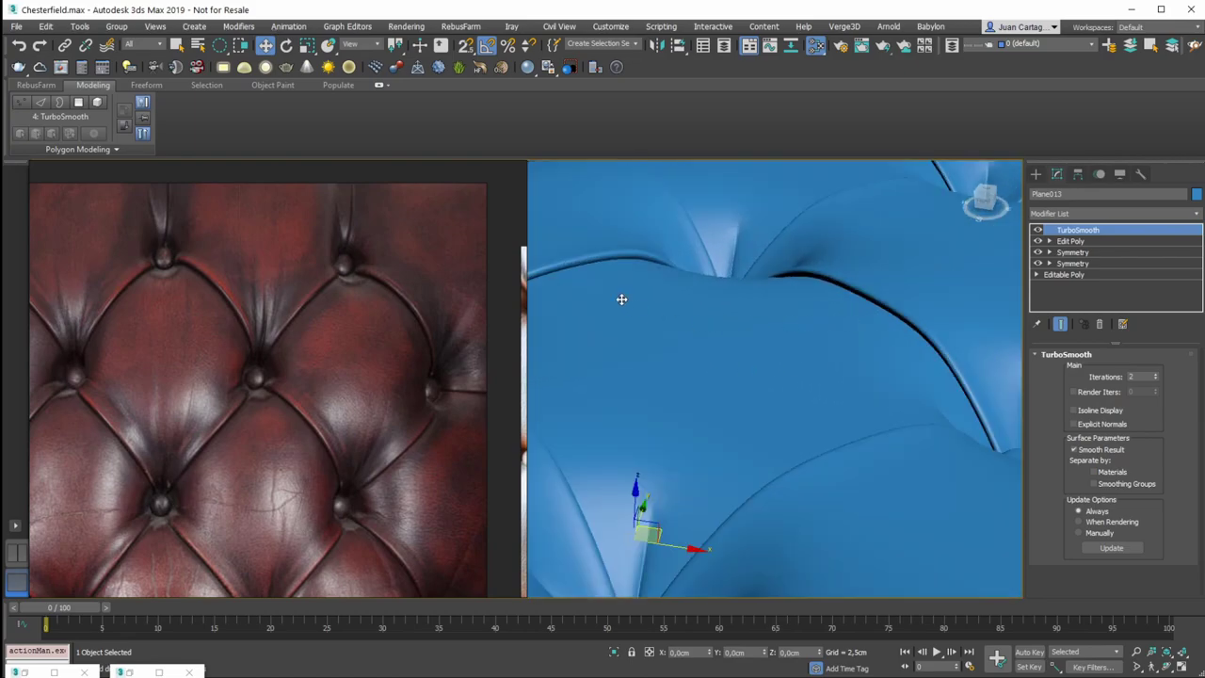
{"action": "scroll", "coordinate": [886, 297], "scroll_direction": "down", "scroll_amount": 3}
{"action": "middle_click_drag", "start_coordinate": [886, 296], "coordinate": [798, 300]}
{"action": "scroll", "coordinate": [797, 393], "scroll_direction": "down", "scroll_amount": 5}
{"action": "scroll", "coordinate": [807, 317], "scroll_direction": "up", "scroll_amount": 3}
{"action": "scroll", "coordinate": [797, 299], "scroll_direction": "down", "scroll_amount": 3}
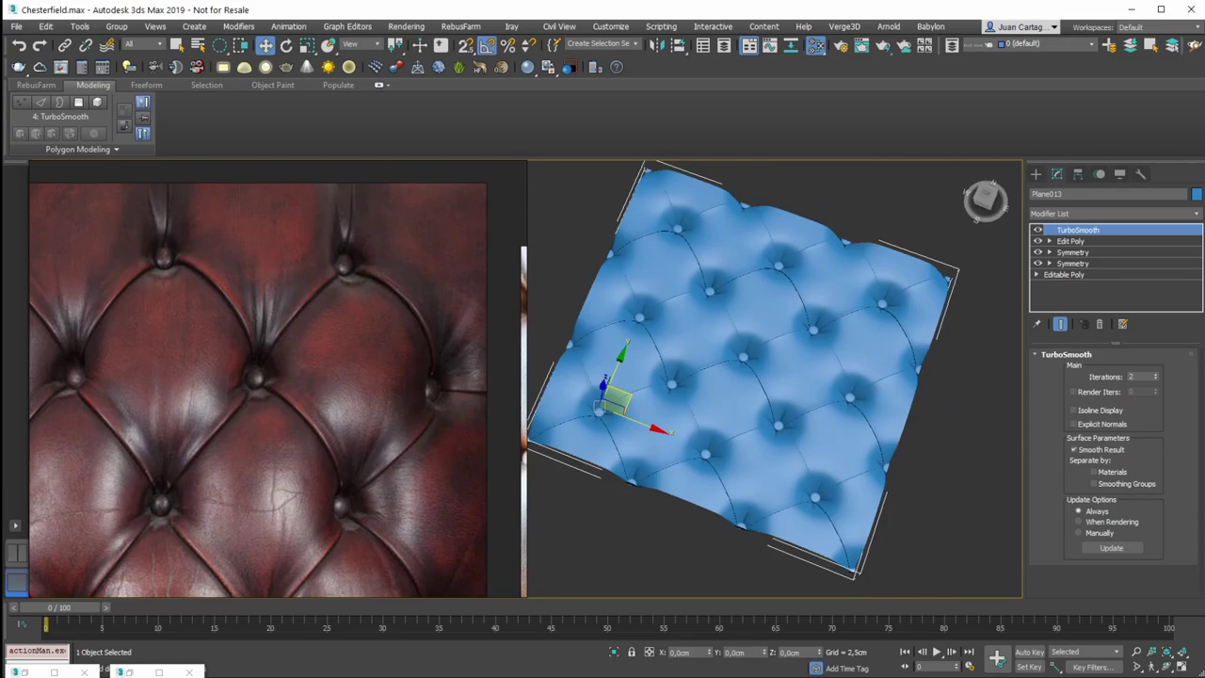
{"action": "mouse_move", "coordinate": [694, 331]}
{"action": "middle_mouse_down", "text": "alt"}
{"action": "mouse_move", "coordinate": [763, 347]}
{"action": "mouse_move", "coordinate": [826, 343]}
{"action": "mouse_move", "coordinate": [794, 342]}
{"action": "mouse_move", "coordinate": [777, 358]}
{"action": "mouse_move", "coordinate": [825, 364]}
{"action": "mouse_move", "coordinate": [822, 334]}
{"action": "mouse_move", "coordinate": [616, 323]}
{"action": "middle_mouse_up", "text": "alt"}
{"action": "scroll", "coordinate": [794, 342], "scroll_direction": "up", "scroll_amount": 3}
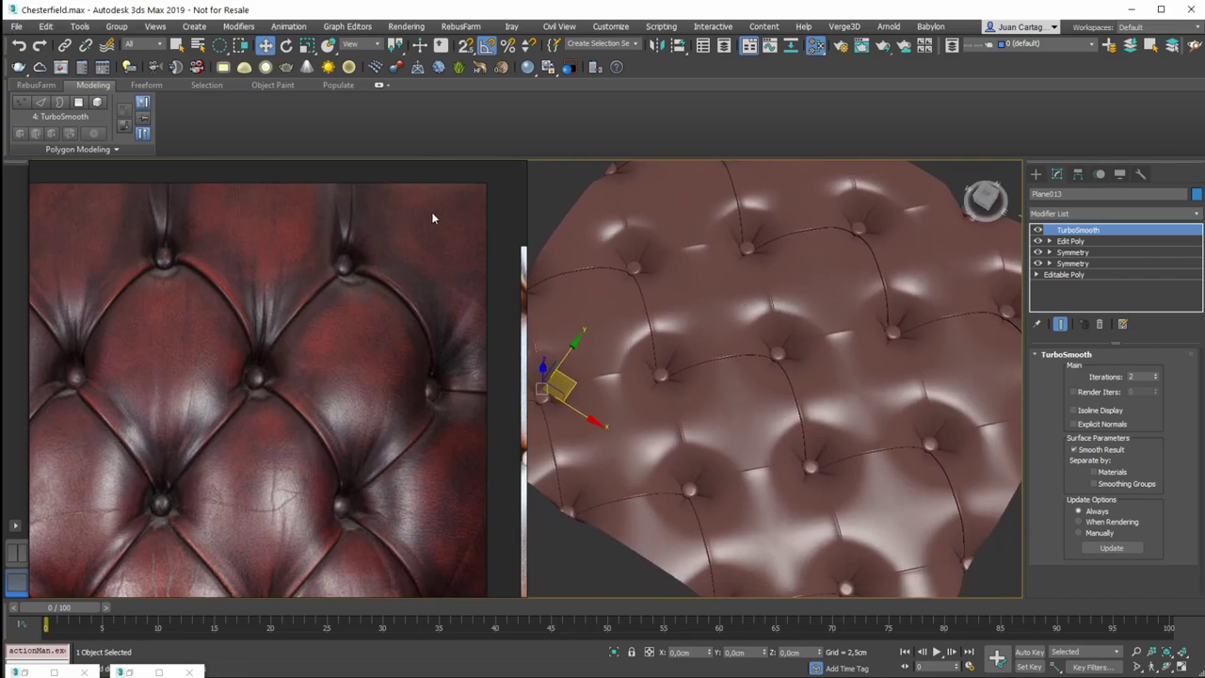
Maximize the perspective viewport and switch its rendering mode to V-Ray GPU IPR
{"action": "key", "text": "alt+w"}
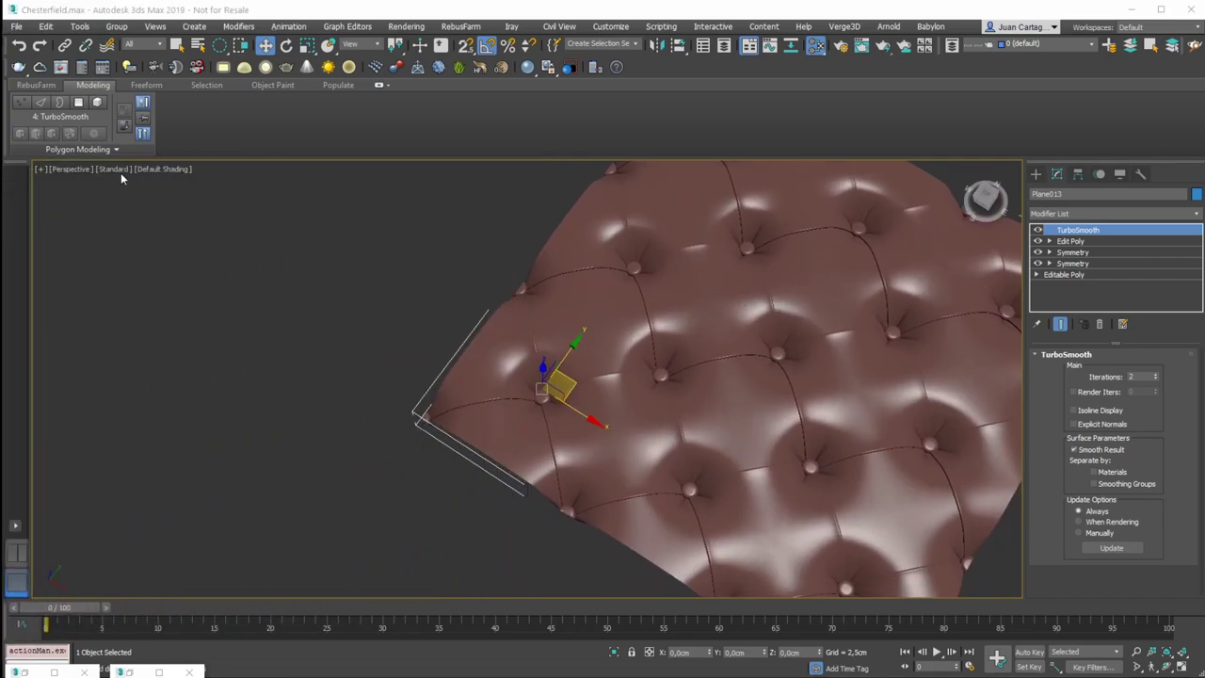
{"action": "left_click", "coordinate": [152, 168]}
{"action": "left_click", "coordinate": [114, 168]}
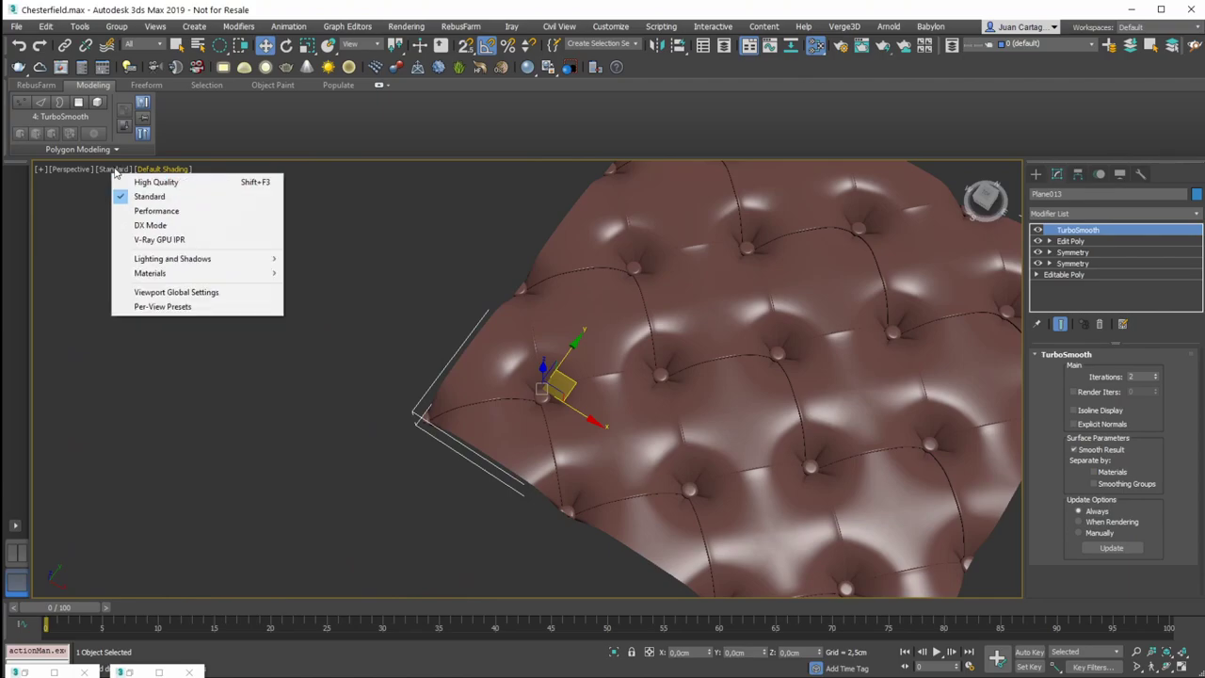
{"action": "left_click", "coordinate": [176, 241]}
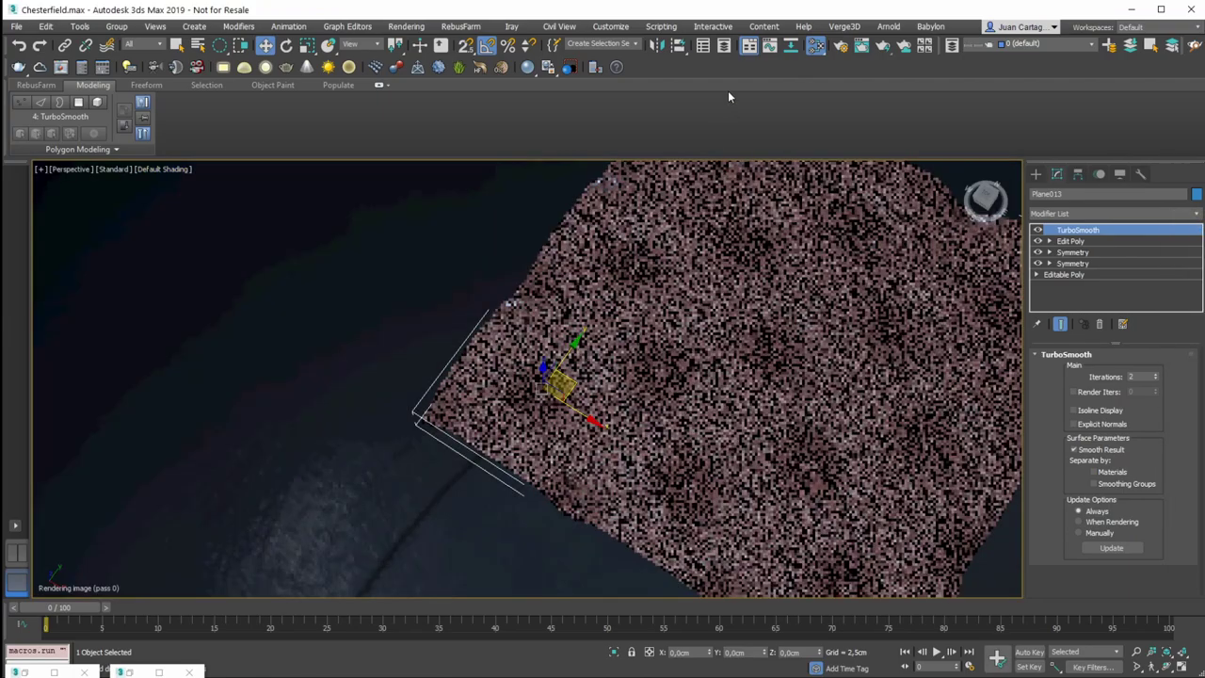
Examine the tufted panel's folds, buttons and seams in the live V-Ray render from several angles and up close
{"action": "middle_click_drag", "start_coordinate": [744, 278], "coordinate": [570, 290]}
{"action": "mouse_move", "coordinate": [658, 271]}
{"action": "middle_mouse_down"}
{"action": "mouse_move", "coordinate": [562, 298]}
{"action": "mouse_move", "coordinate": [546, 269]}
{"action": "mouse_move", "coordinate": [597, 272]}
{"action": "middle_mouse_up"}
{"action": "middle_click_drag", "start_coordinate": [514, 336], "coordinate": [617, 205], "text": "alt"}
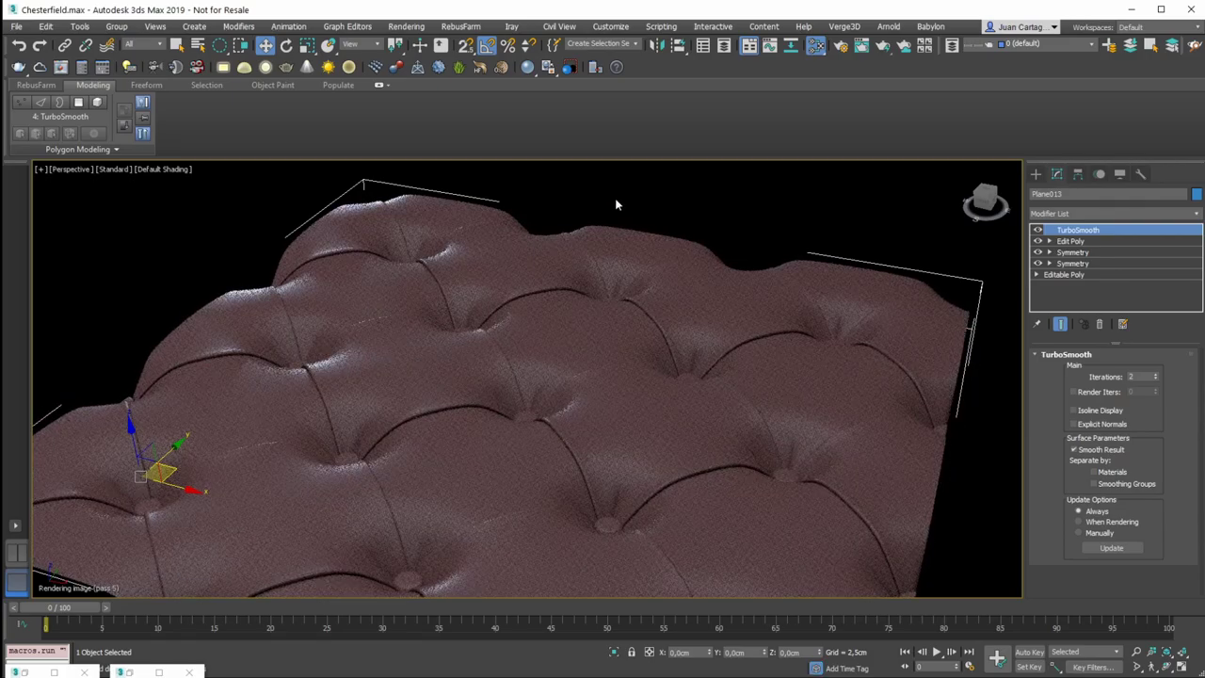
{"action": "middle_click_drag", "start_coordinate": [486, 321], "coordinate": [518, 336], "text": "alt"}
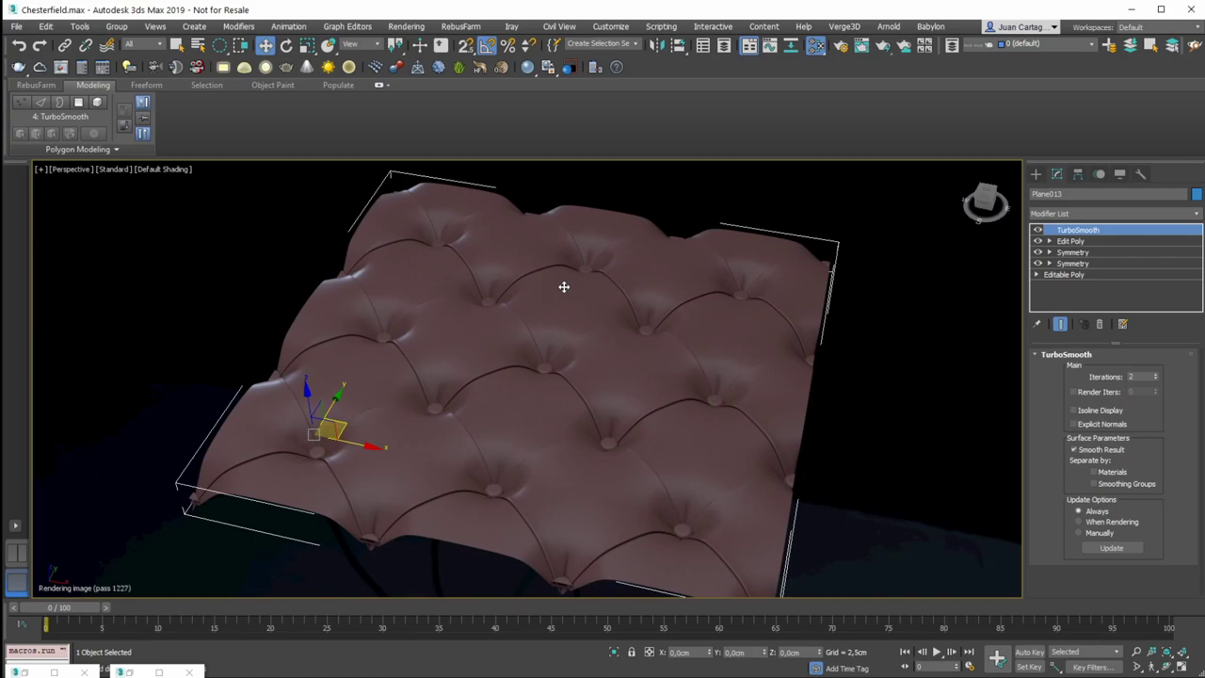
{"action": "mouse_move", "coordinate": [554, 311]}
{"action": "middle_mouse_down", "text": "alt"}
{"action": "mouse_move", "coordinate": [546, 358]}
{"action": "mouse_move", "coordinate": [560, 333]}
{"action": "middle_mouse_up", "text": "alt"}
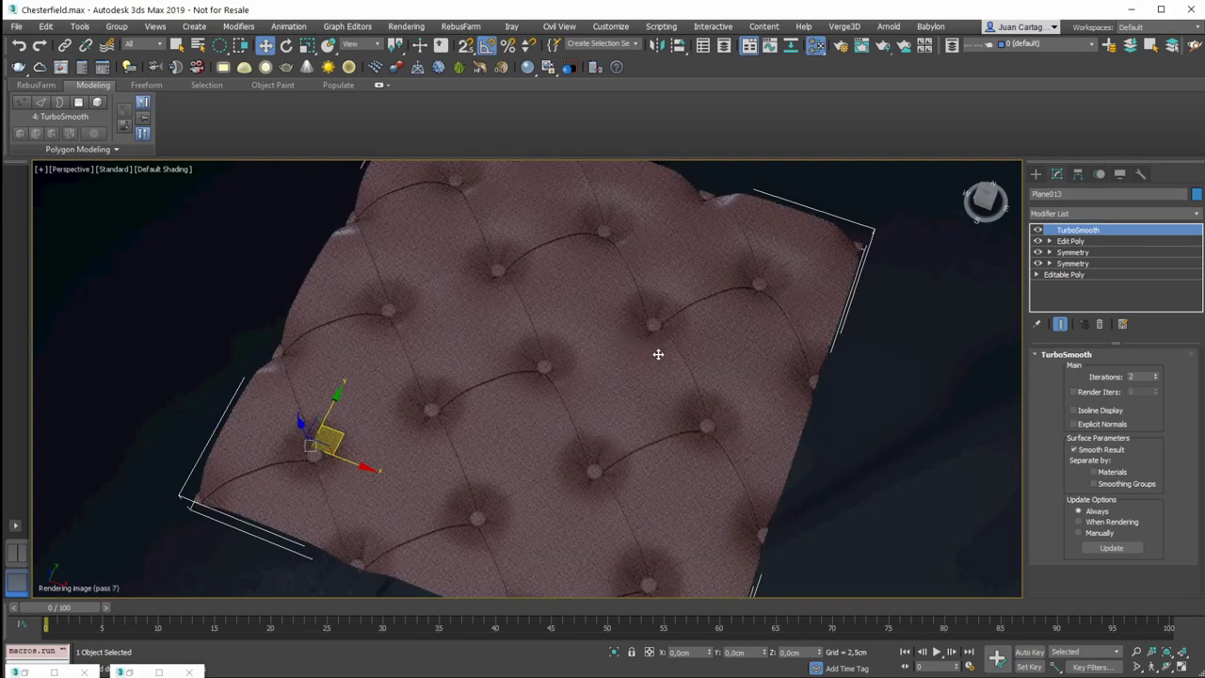
{"action": "middle_click_drag", "start_coordinate": [611, 342], "coordinate": [569, 328], "text": "alt"}
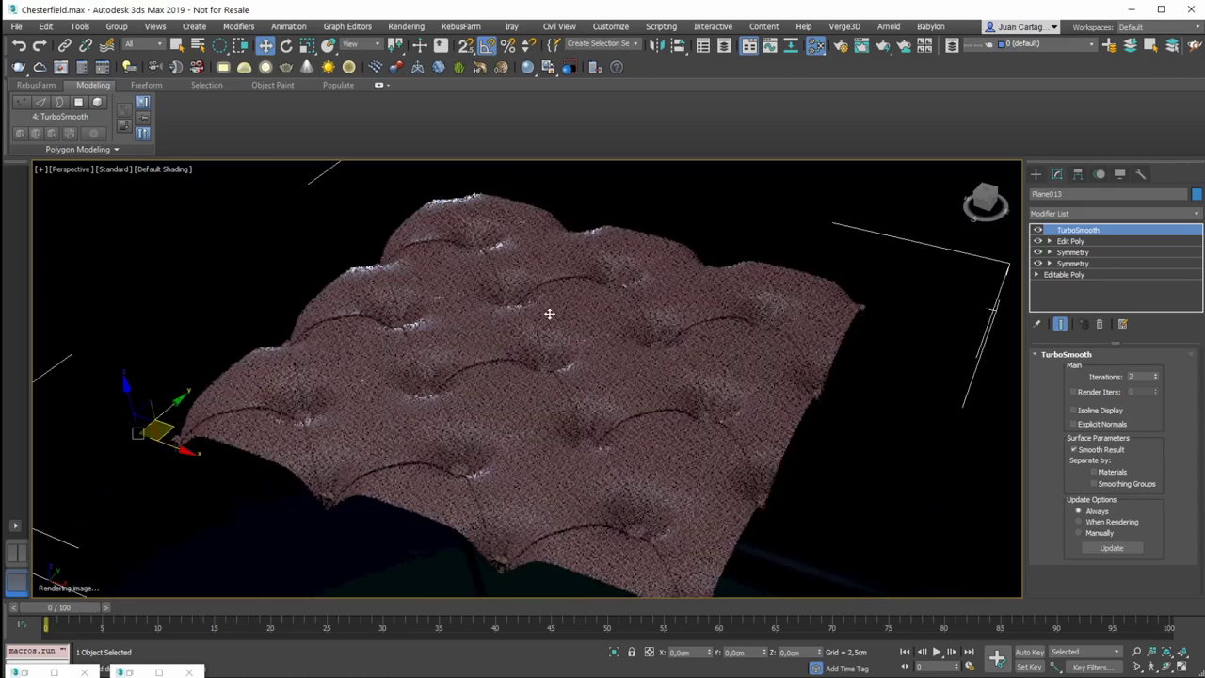
{"action": "scroll", "coordinate": [548, 314], "scroll_direction": "up", "scroll_amount": 5}
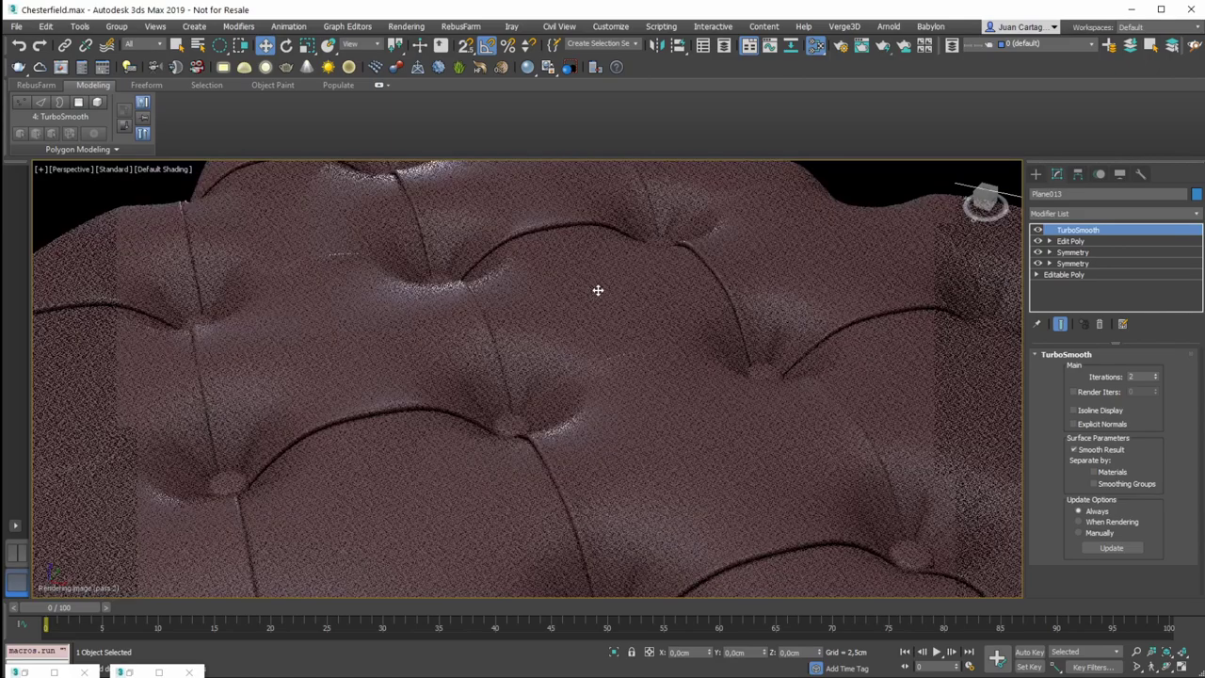